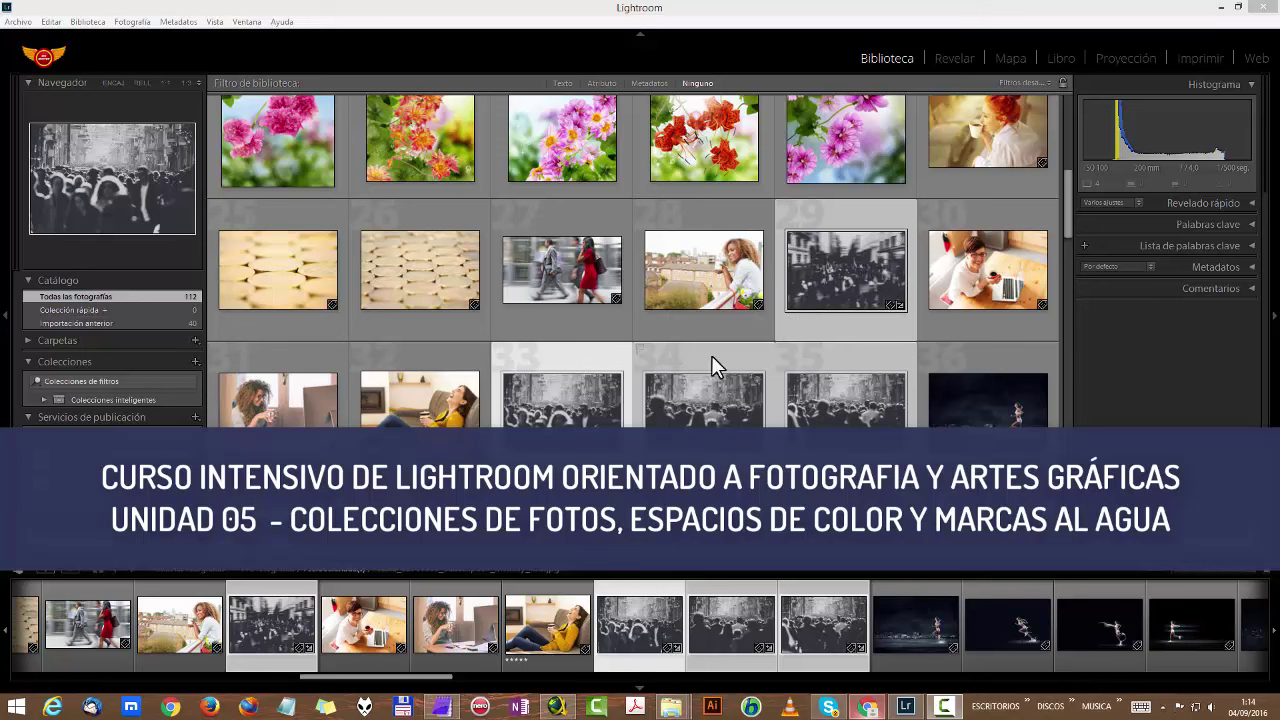
Select the black-and-white crowd photo and scroll through the thumbnail grid.
left_click(866, 280)
scroll(862, 278, "up", 5)
scroll(862, 278, "up", 2)
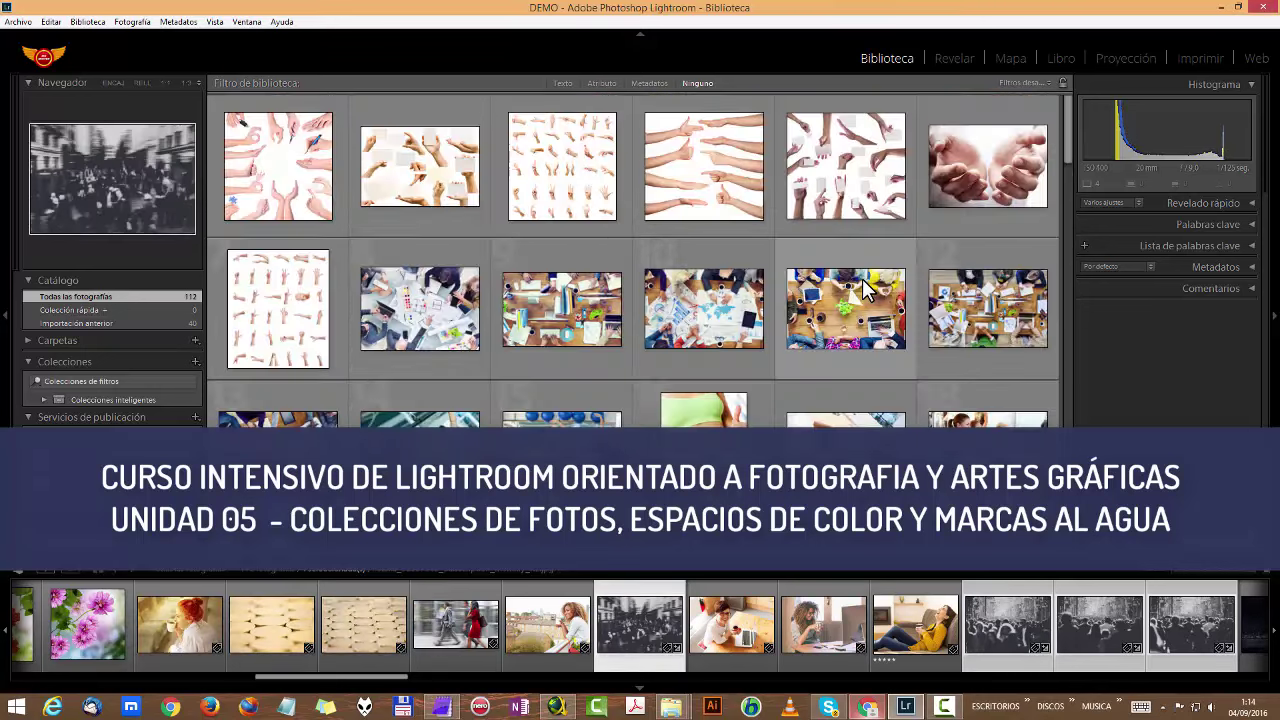
scroll(862, 278, "down", 3)
scroll(862, 278, "down", 2)
scroll(862, 278, "down", 2)
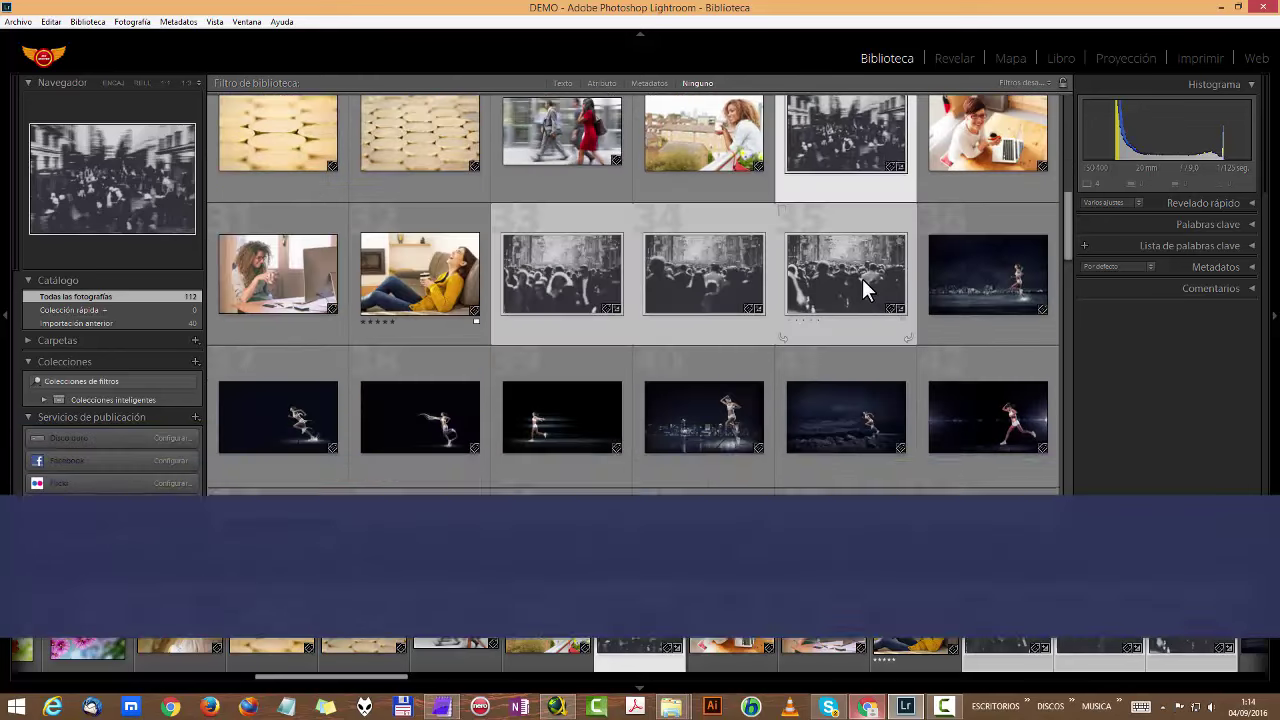
scroll(862, 278, "down", 3)
scroll(862, 278, "down", 3)
scroll(862, 278, "up", 2)
scroll(866, 290, "up", 5)
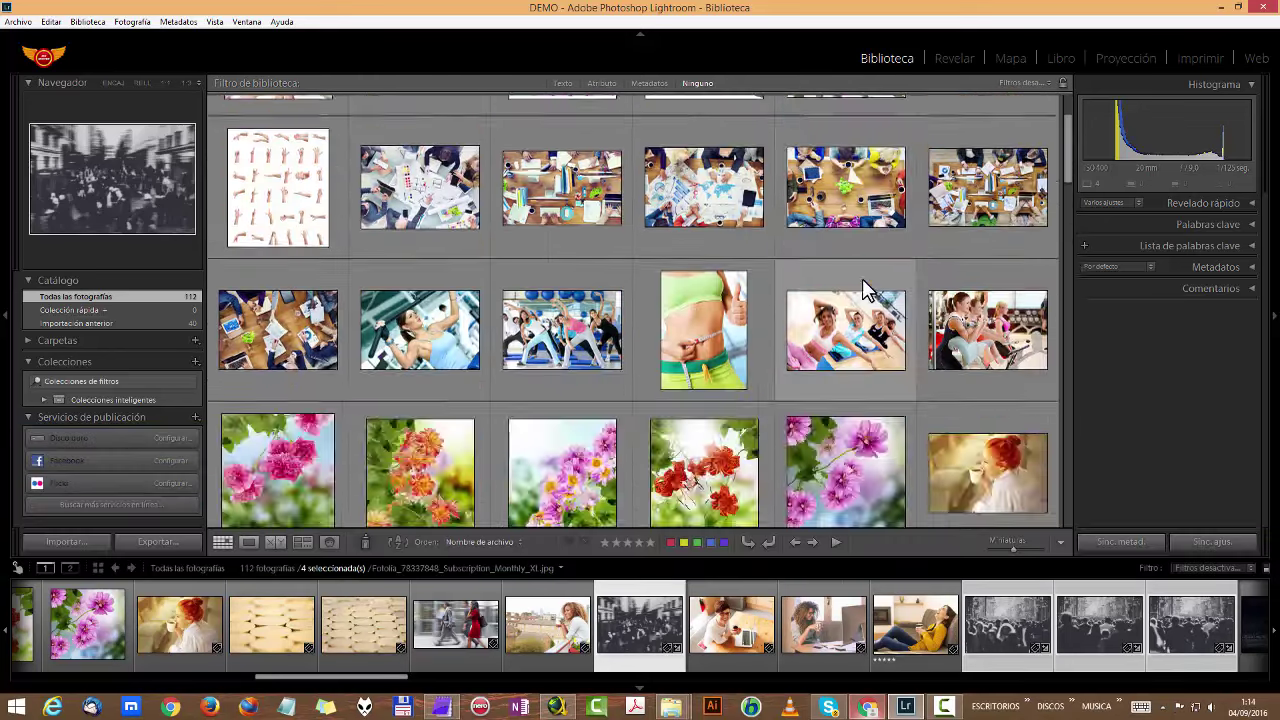
scroll(866, 290, "up", 2)
mouse_move(846, 308)
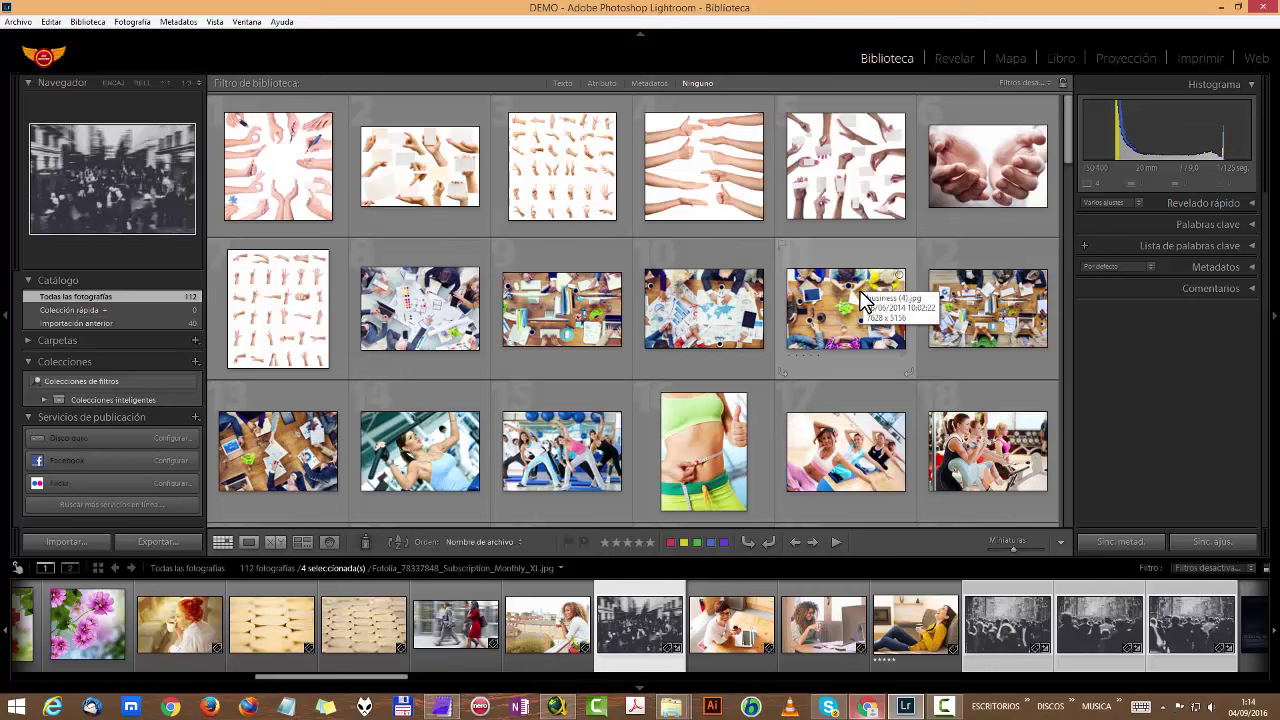
scroll(862, 290, "down", 3)
scroll(860, 294, "down", 5)
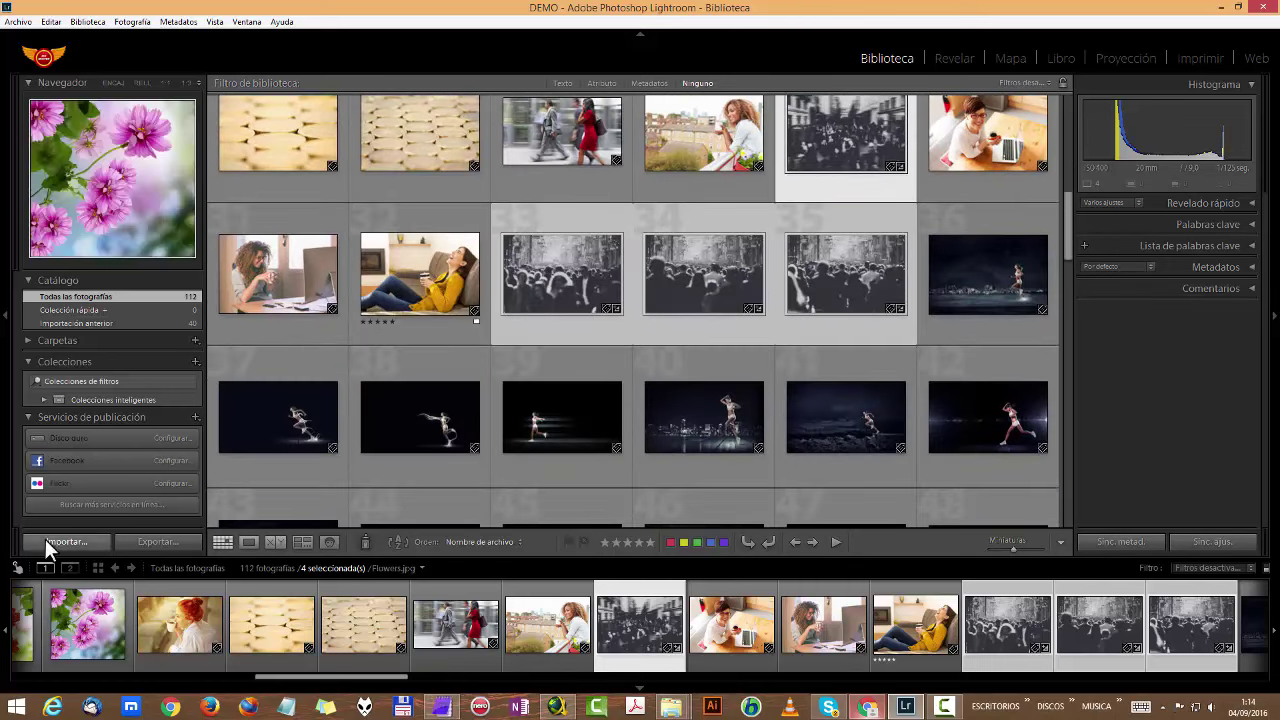
scroll(620, 350, "up", 3)
scroll(612, 335, "up", 5)
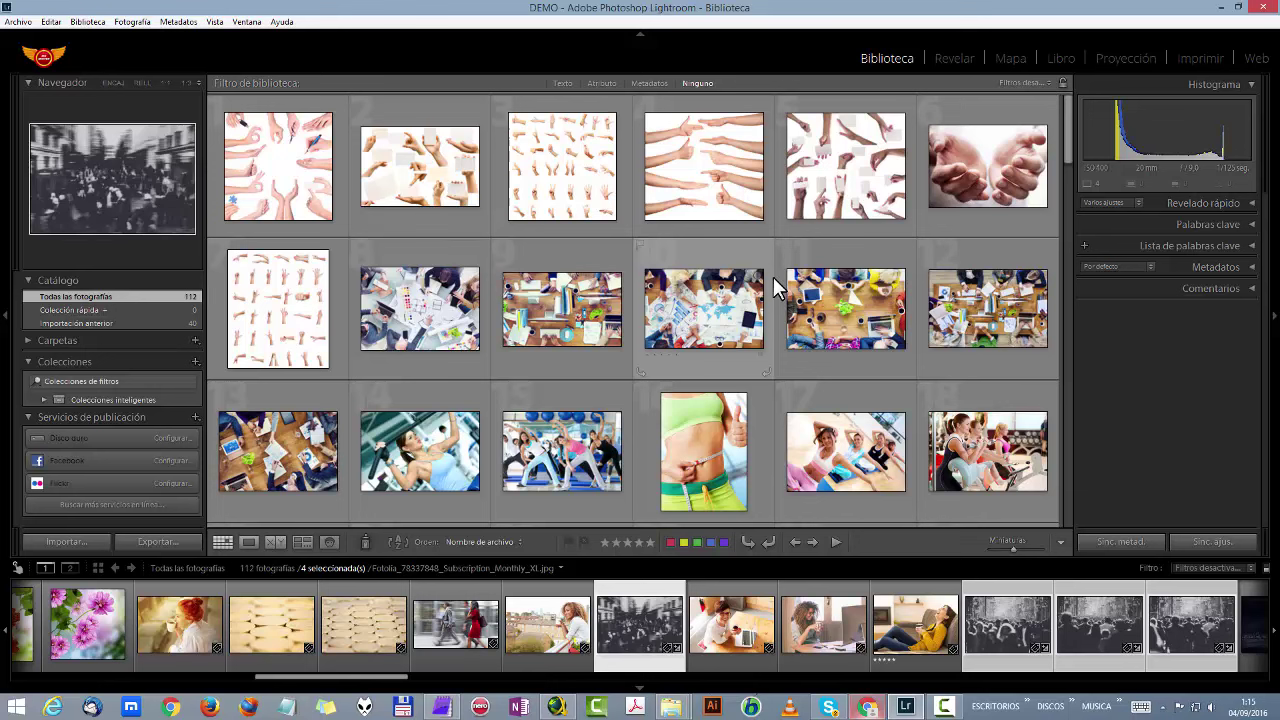
Enlarge the woman-with-laptop photo, browse to the balcony photo, and return to Grid view.
left_click(743, 648)
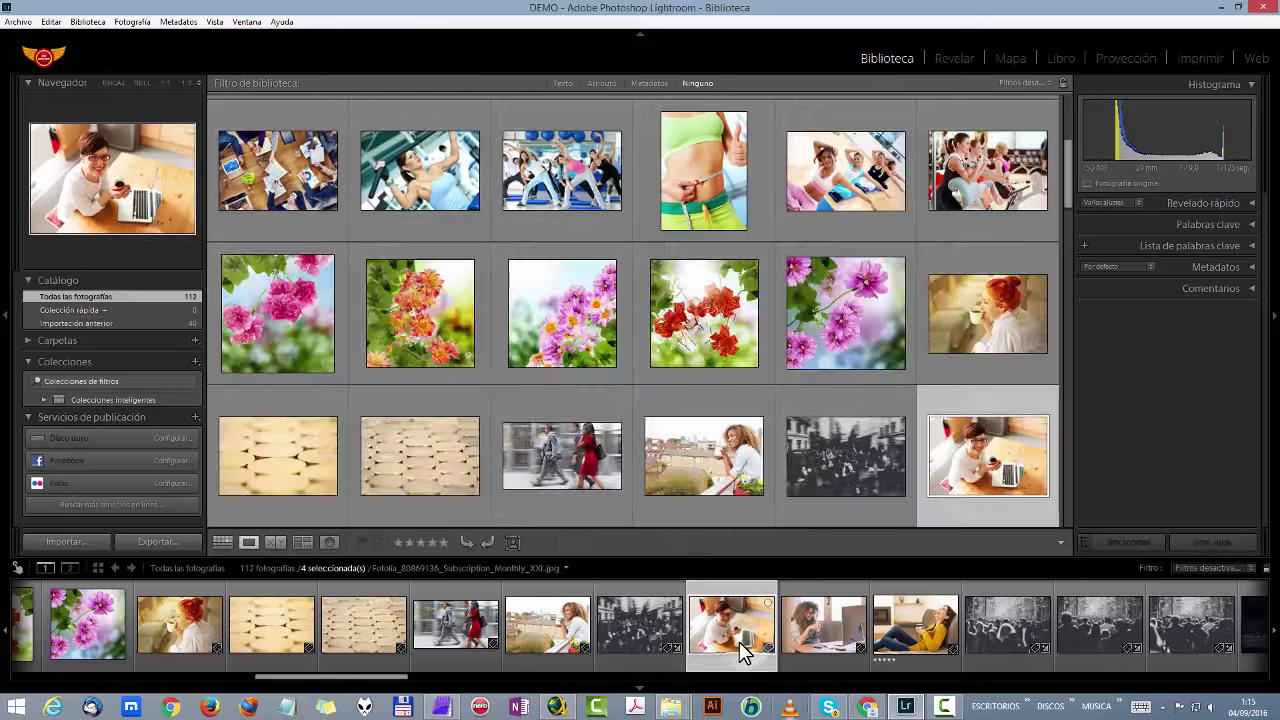
double_click(743, 648)
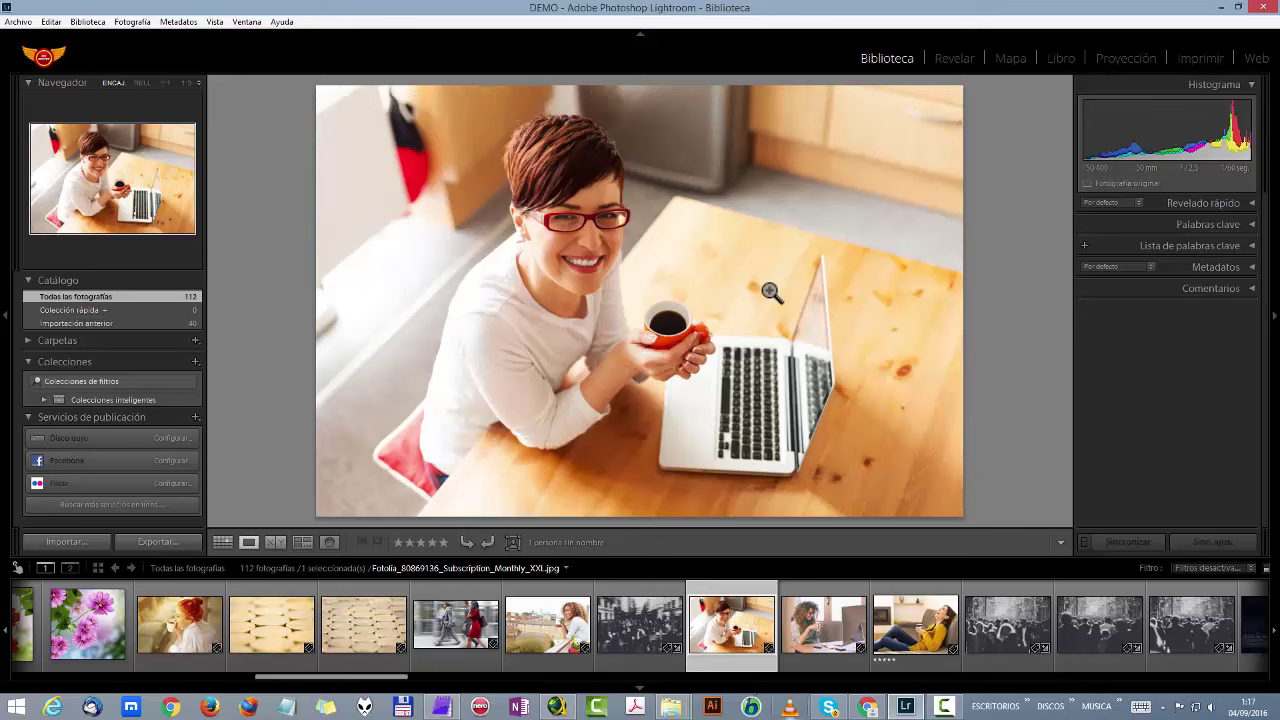
key("Left")
key("Left")
key("Right")
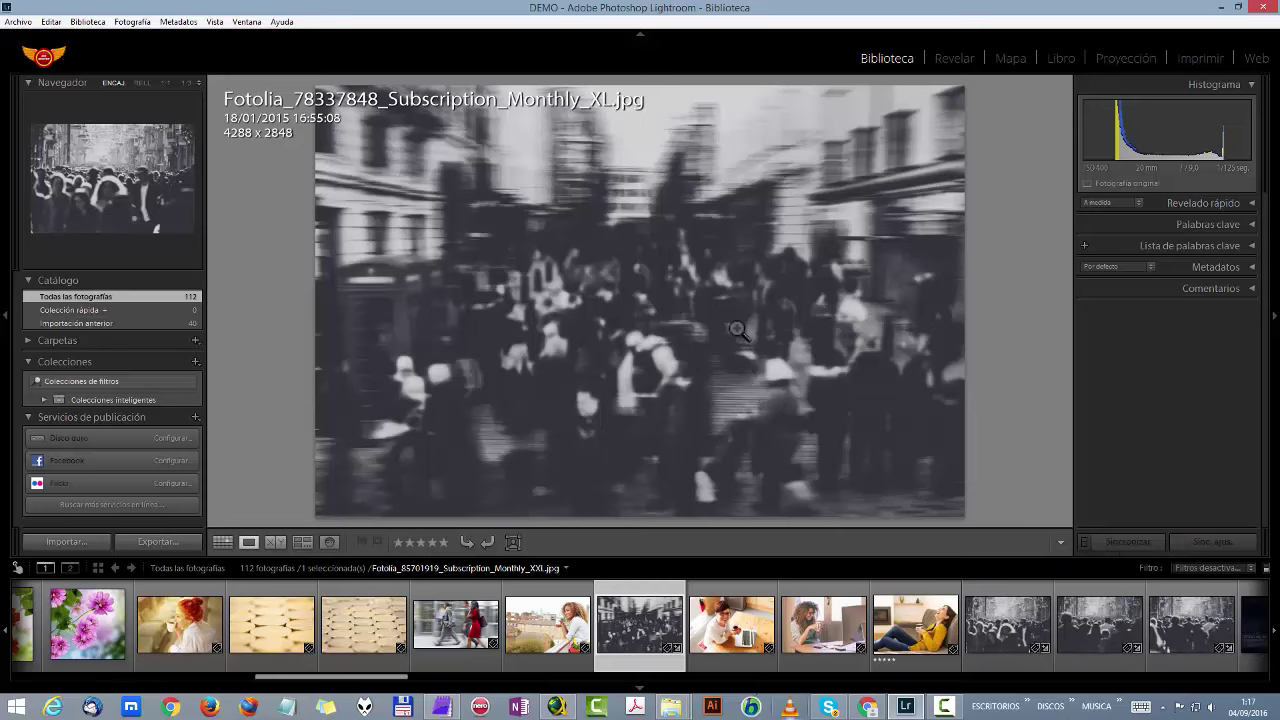
key("Left")
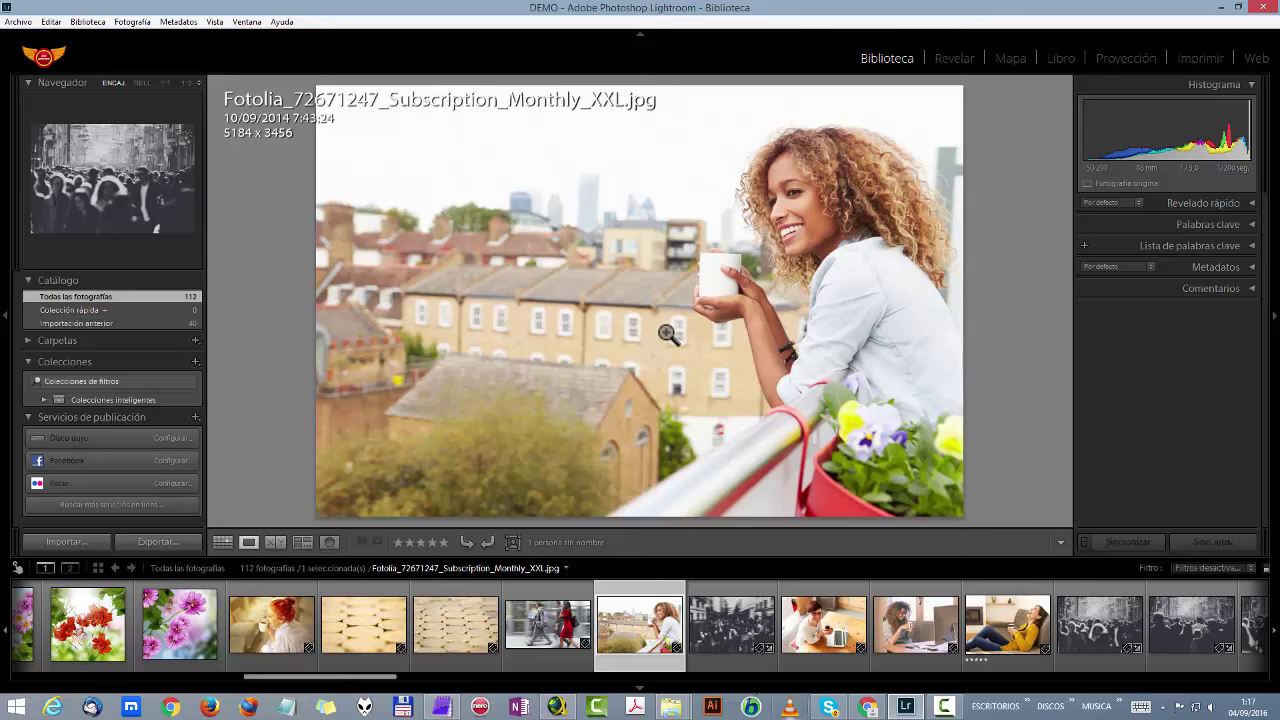
left_click(222, 543)
scroll(640, 405, "up", 3)
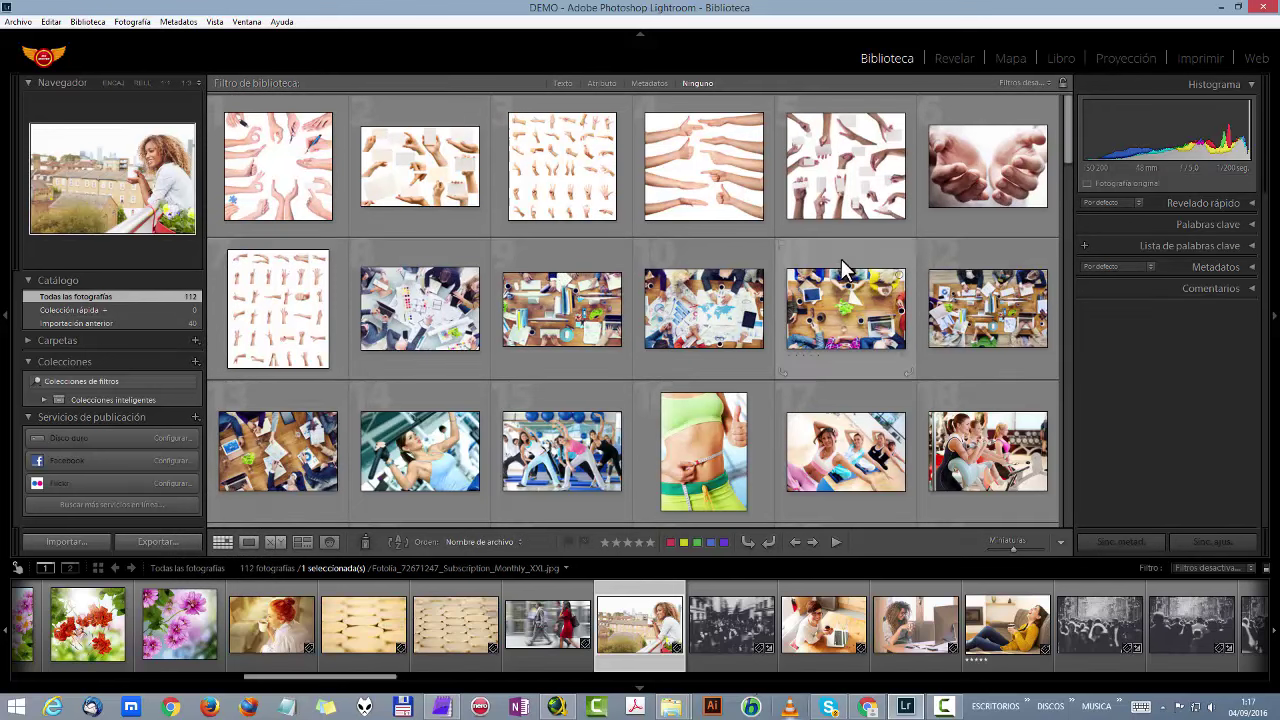
scroll(841, 262, "down", 5)
scroll(840, 262, "down", 5)
scroll(841, 259, "up", 3)
scroll(841, 259, "down", 3)
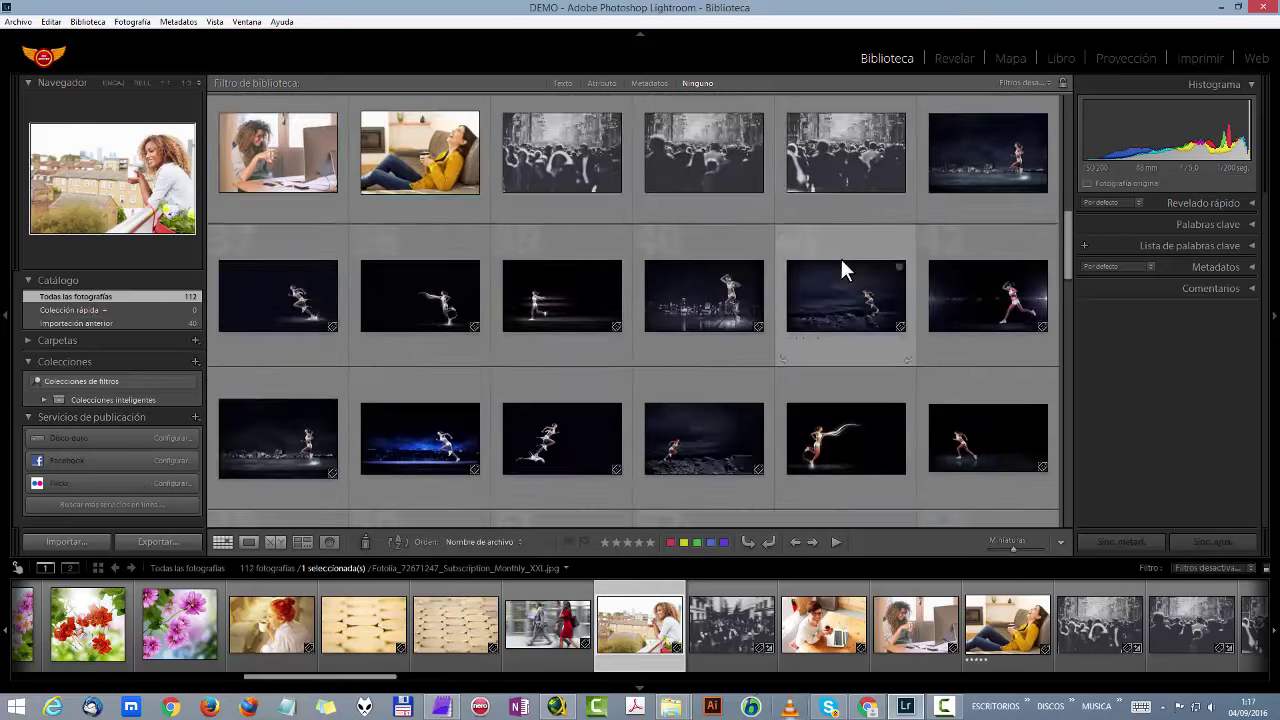
scroll(840, 262, "up", 2)
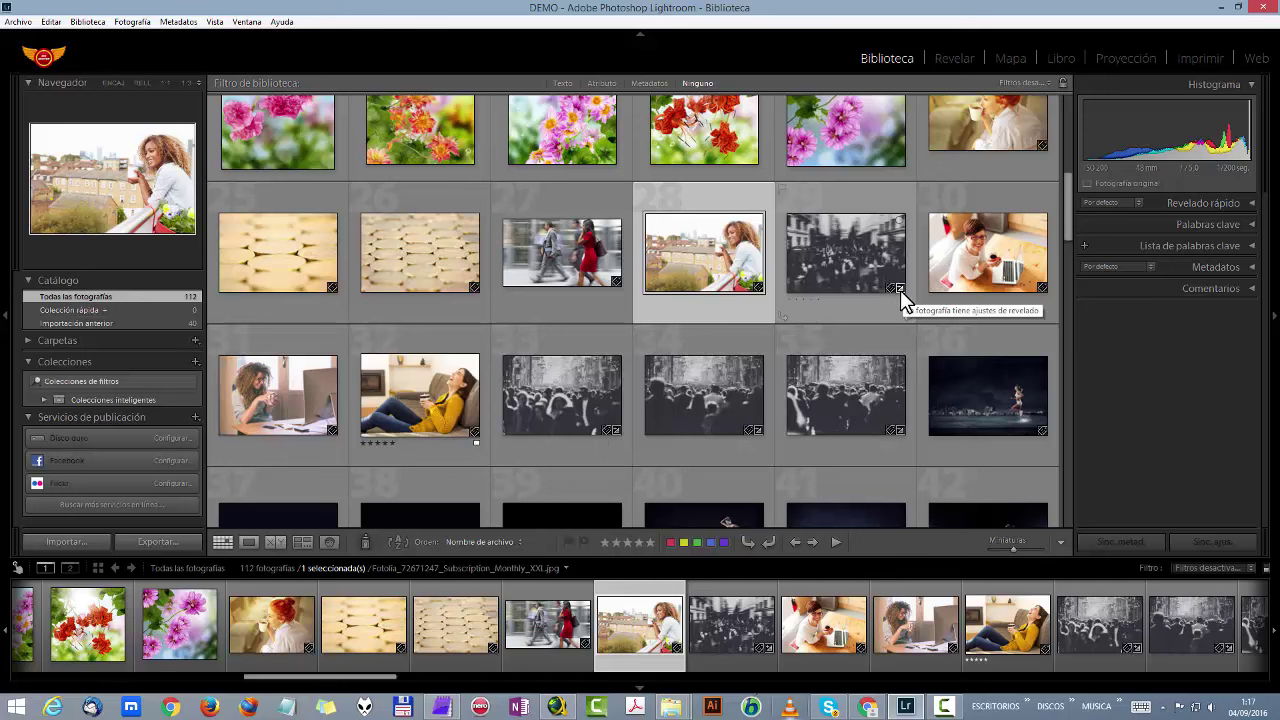
scroll(565, 425, "up", 1)
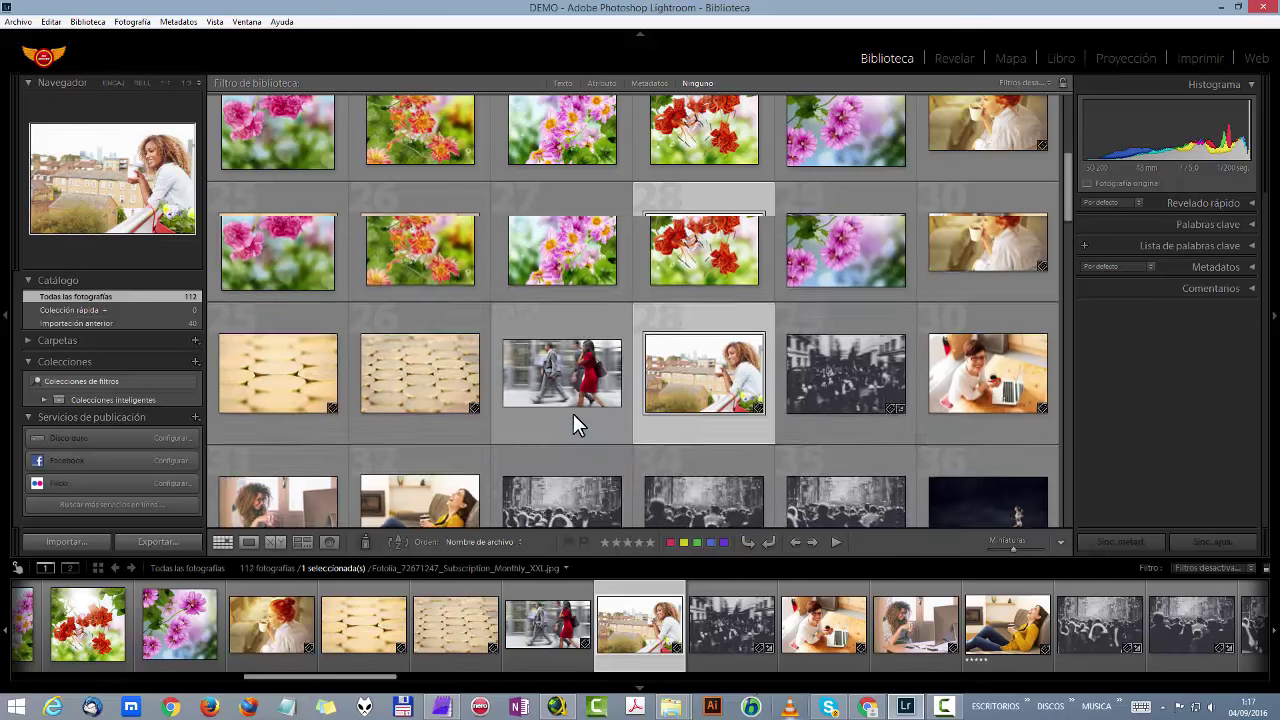
scroll(573, 413, "up", 3)
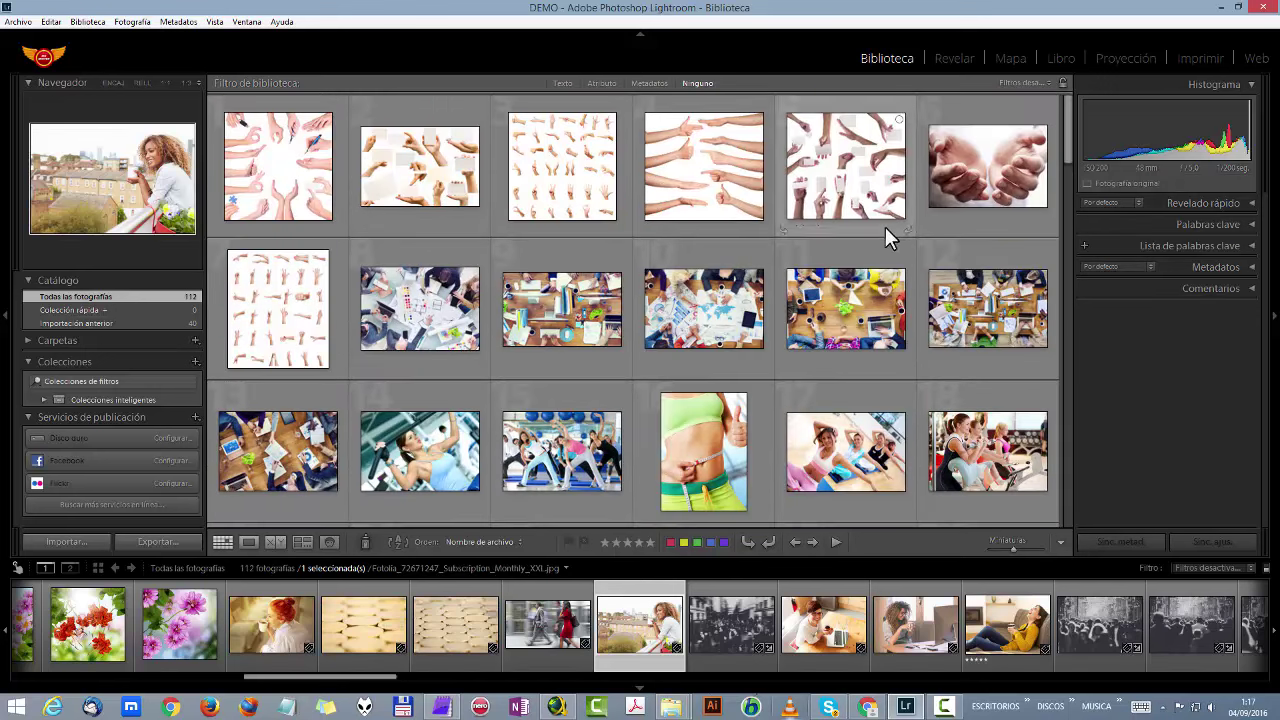
scroll(865, 185, "down", 1)
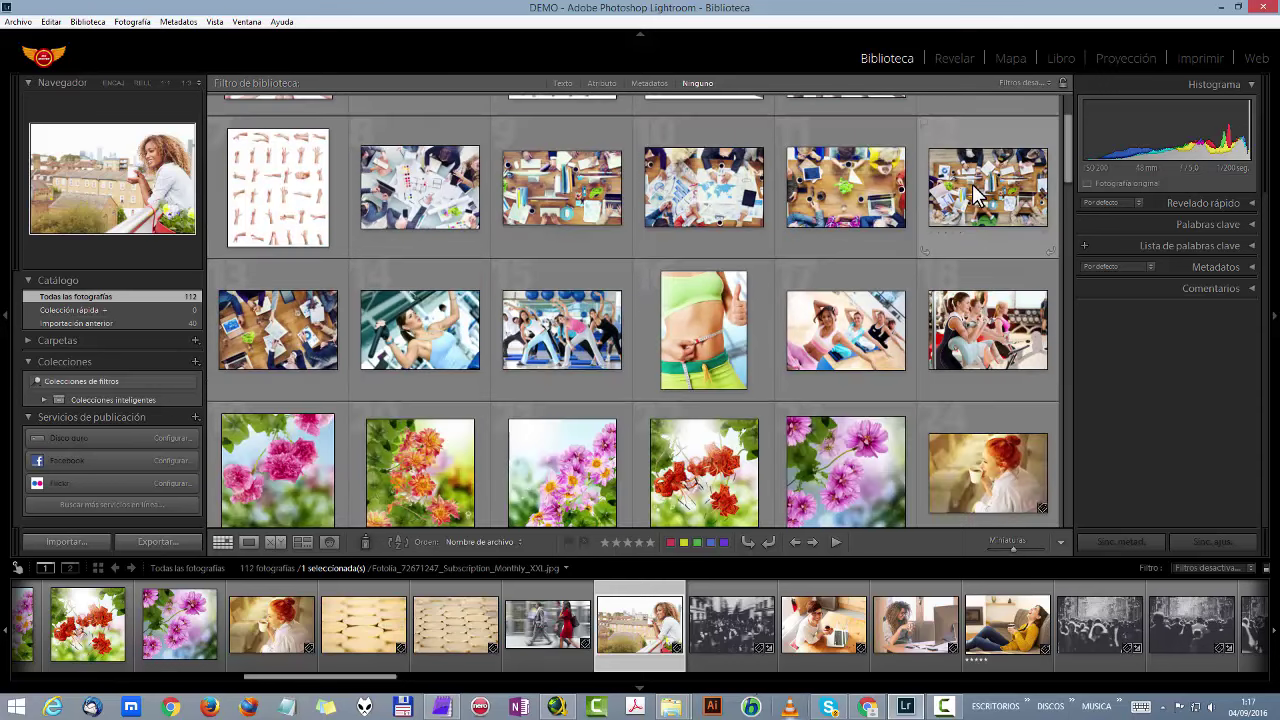
scroll(975, 260, "down", 2)
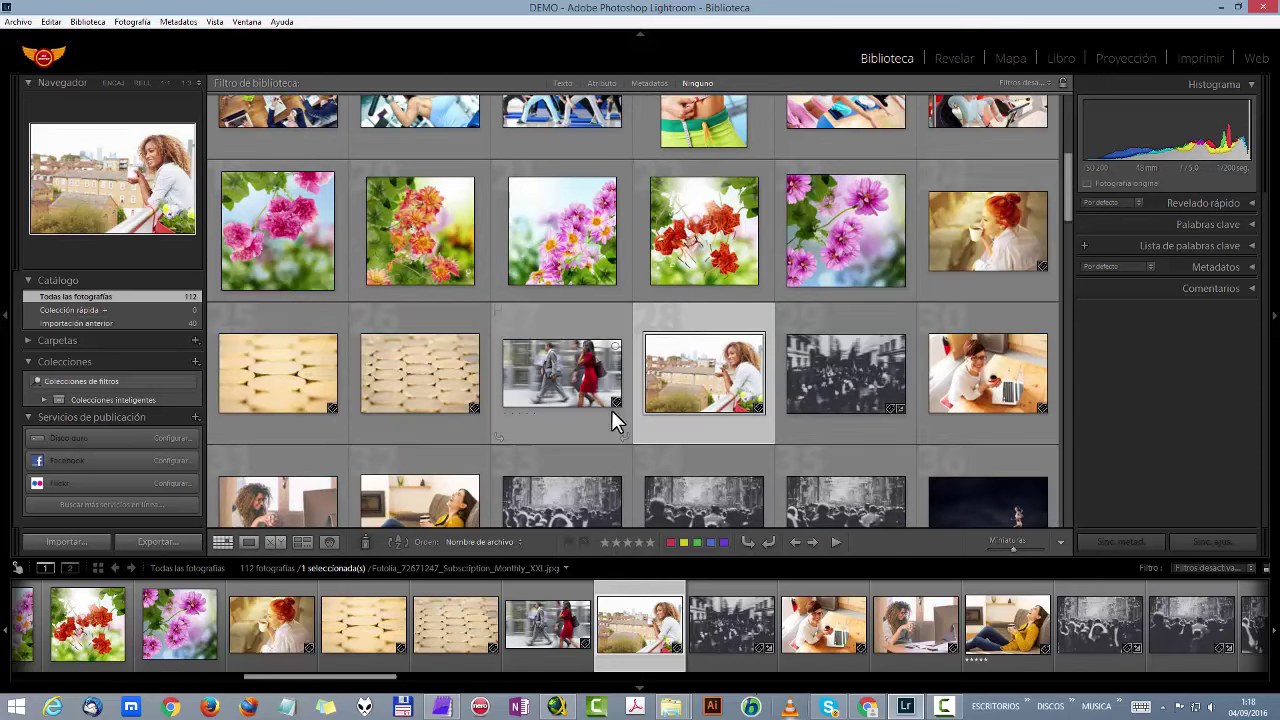
mouse_move(987, 374)
mouse_move(1042, 409)
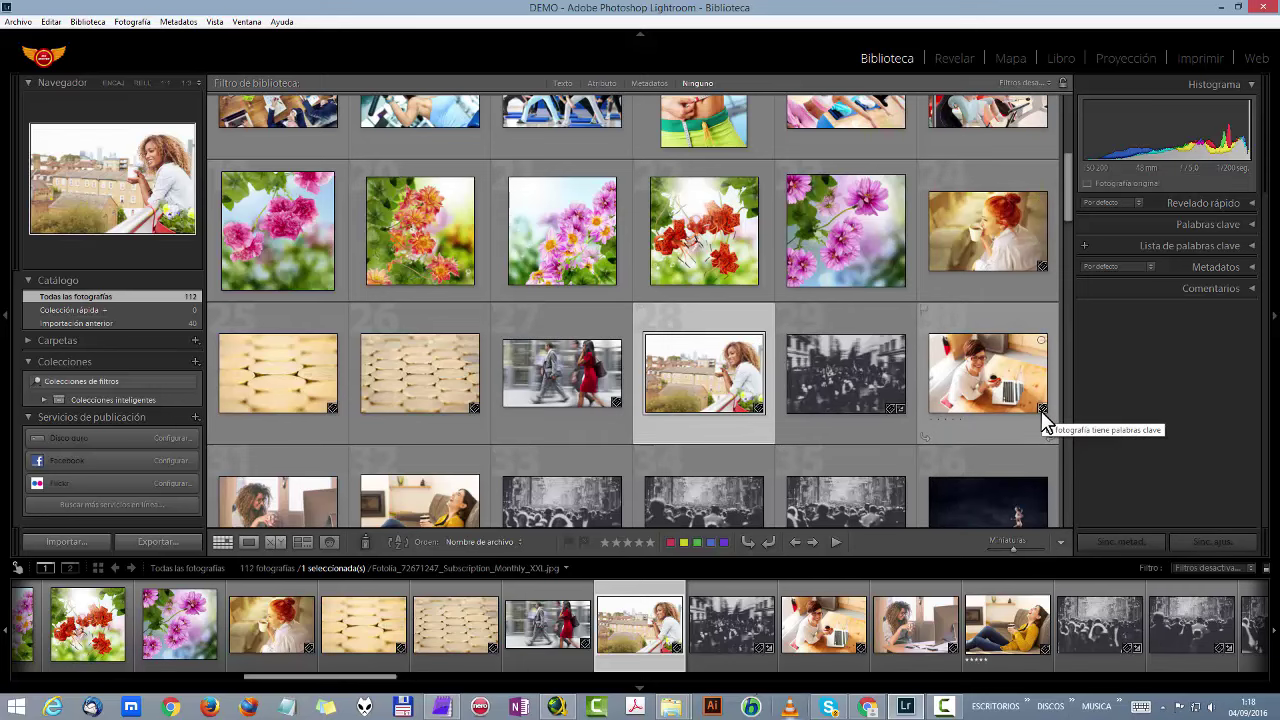
scroll(1040, 408, "down", 3)
scroll(1039, 406, "down", 3)
scroll(1039, 406, "down", 3)
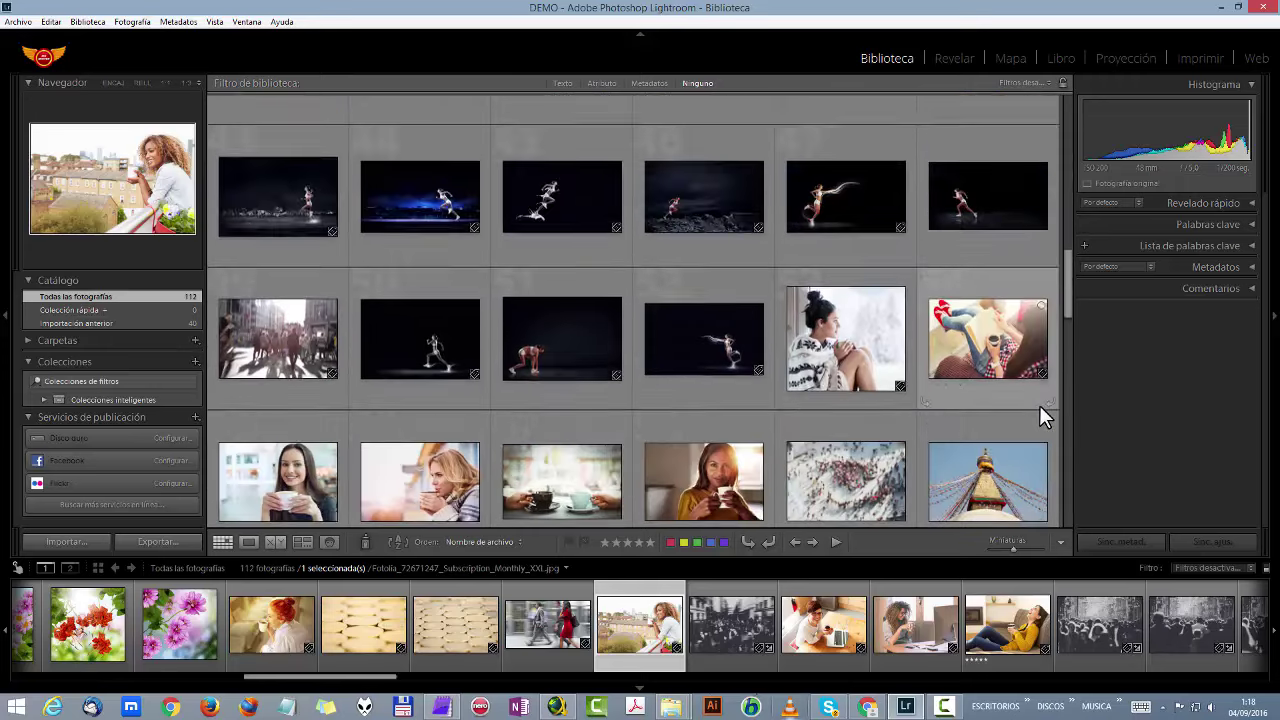
scroll(1039, 406, "down", 1)
scroll(1039, 405, "down", 2)
scroll(1039, 405, "down", 2)
scroll(1039, 405, "down", 1)
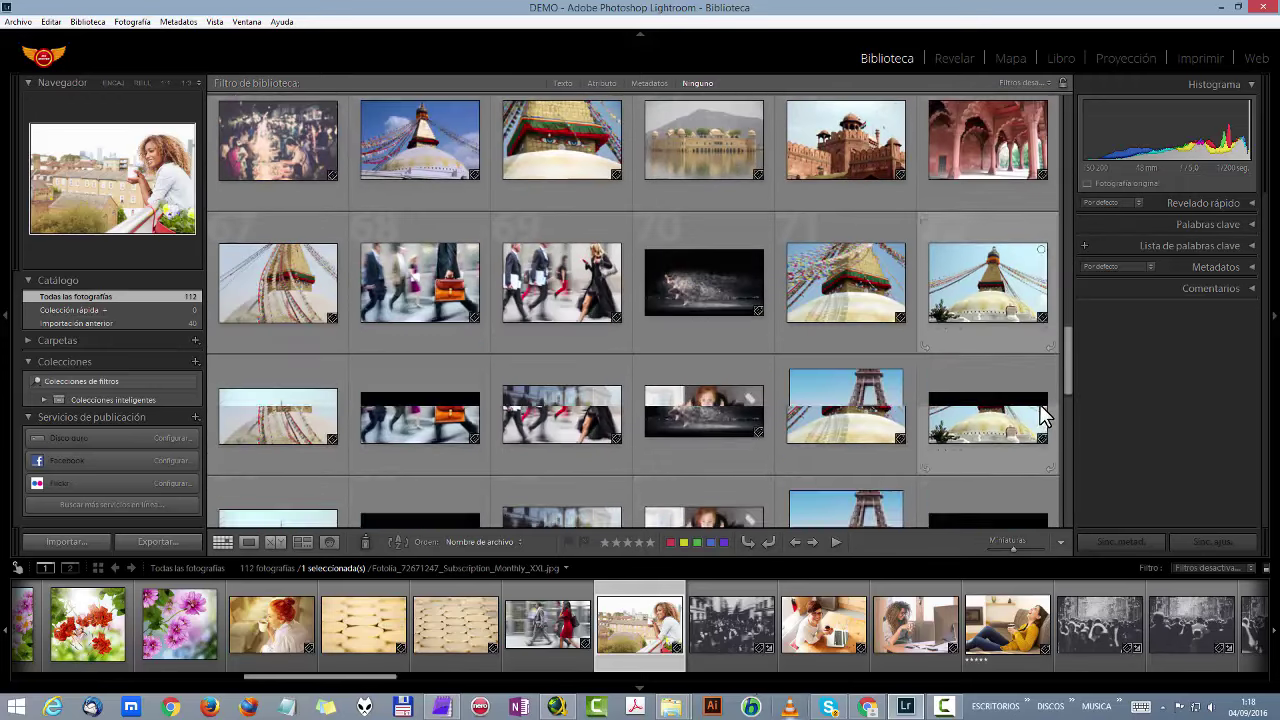
scroll(1039, 404, "down", 2)
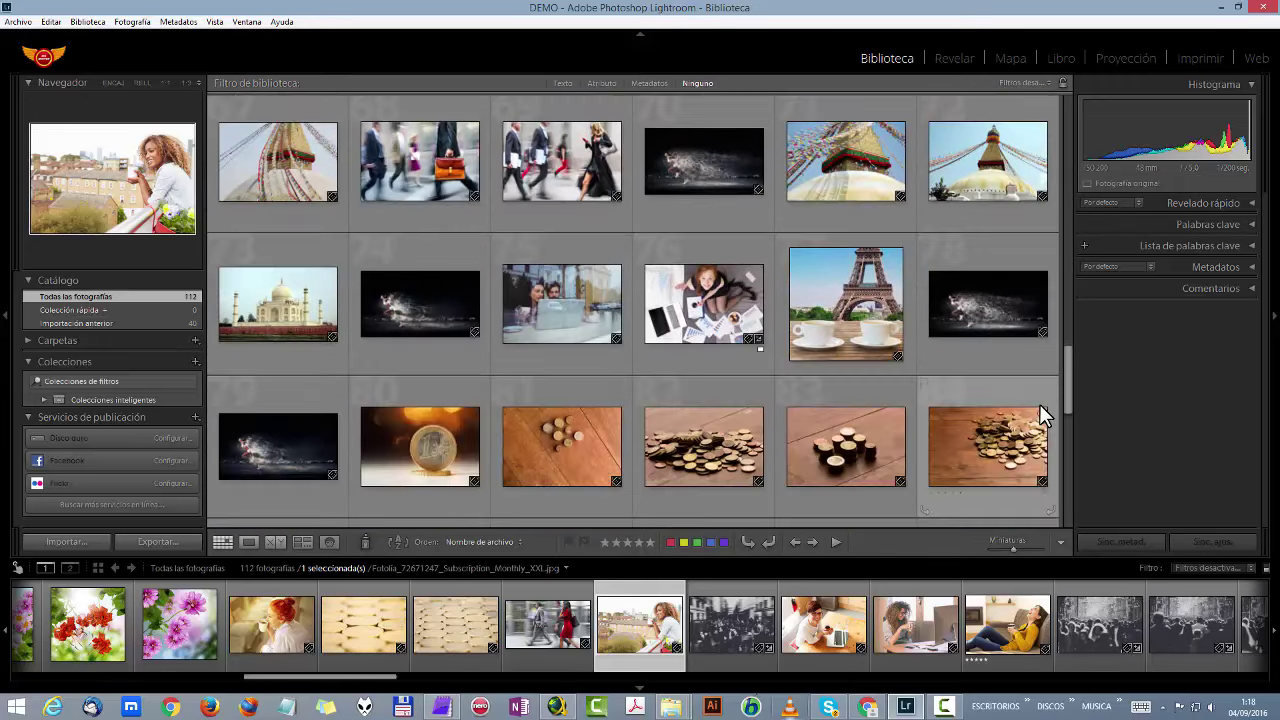
scroll(1039, 404, "down", 3)
scroll(1039, 404, "down", 2)
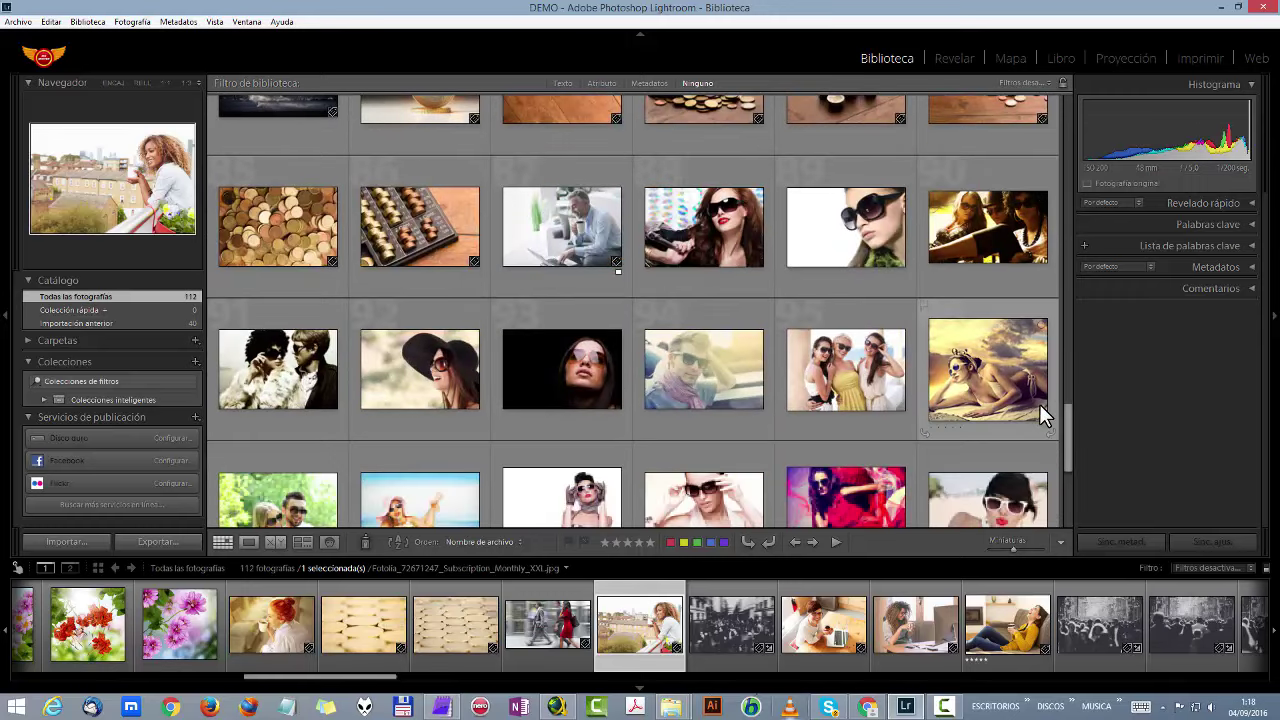
scroll(1039, 404, "down", 2)
scroll(1039, 404, "down", 2)
scroll(1039, 404, "down", 2)
scroll(1039, 404, "up", 5)
scroll(1039, 404, "up", 5)
scroll(1039, 404, "up", 5)
scroll(1039, 404, "up", 5)
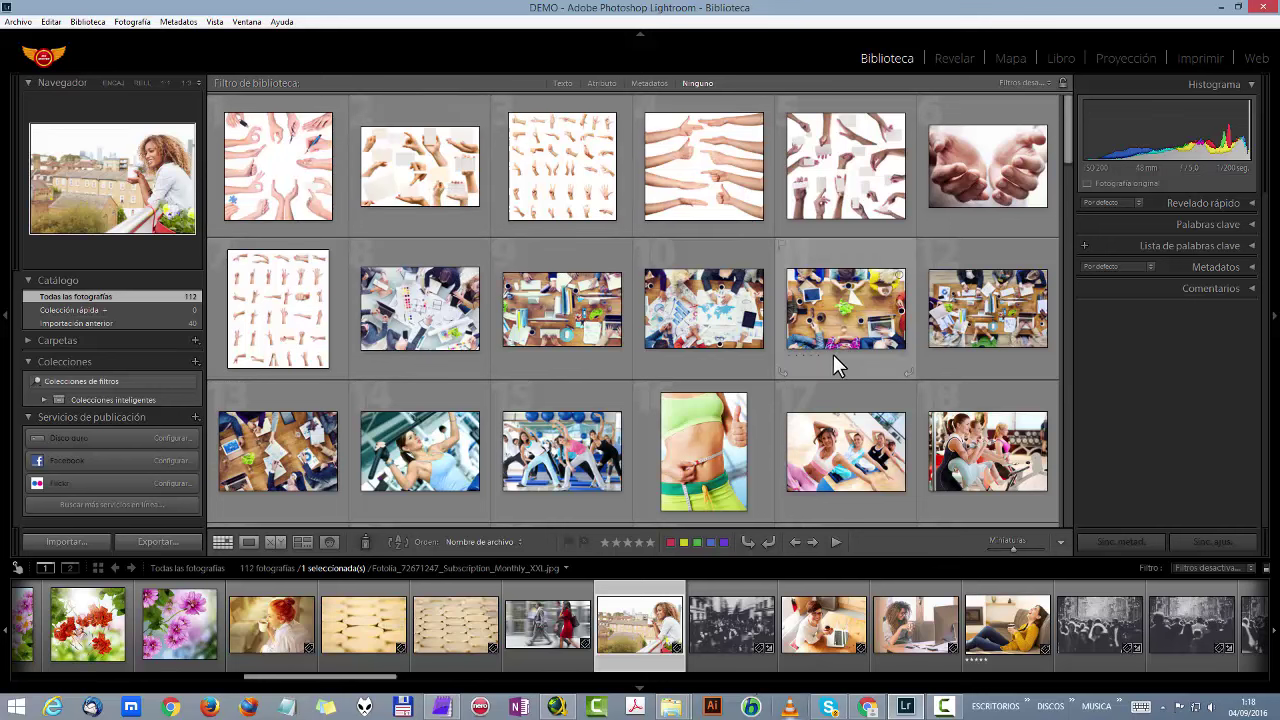
Scroll through all 112 catalogue photos and select the runner against the night city.
scroll(833, 354, "down", 3)
scroll(833, 365, "down", 1)
scroll(835, 366, "down", 3)
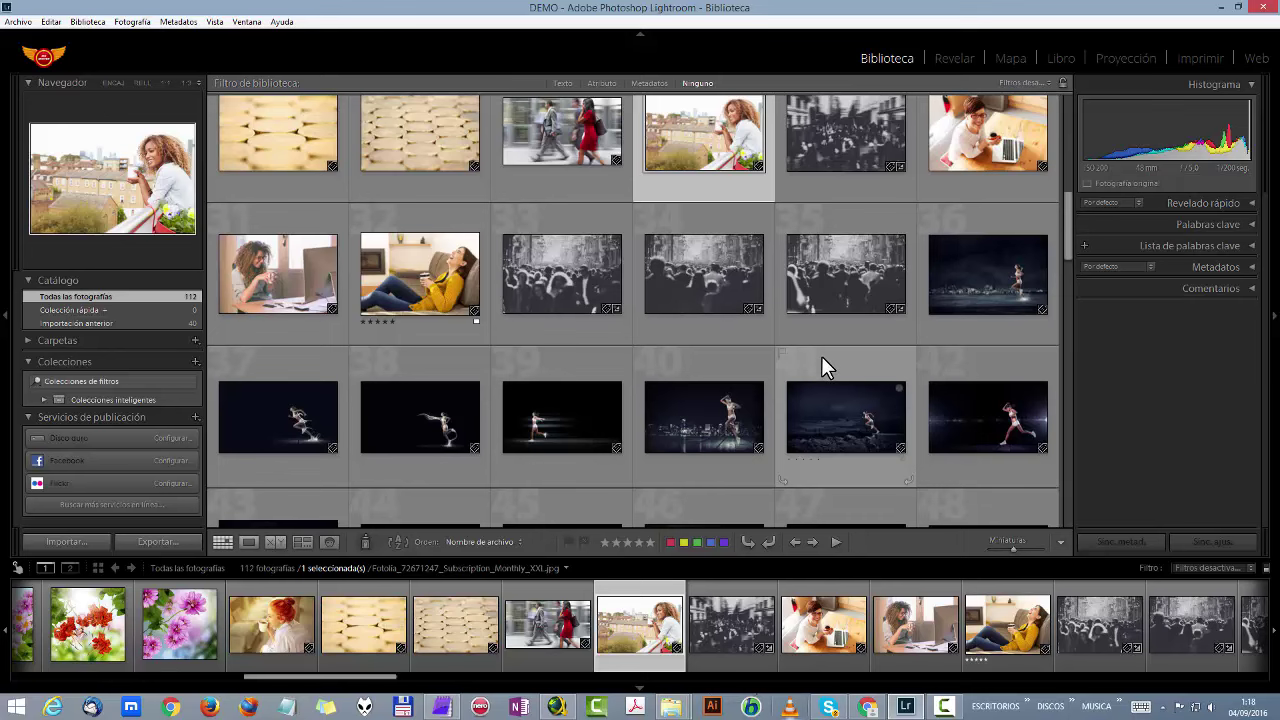
scroll(821, 356, "up", 1)
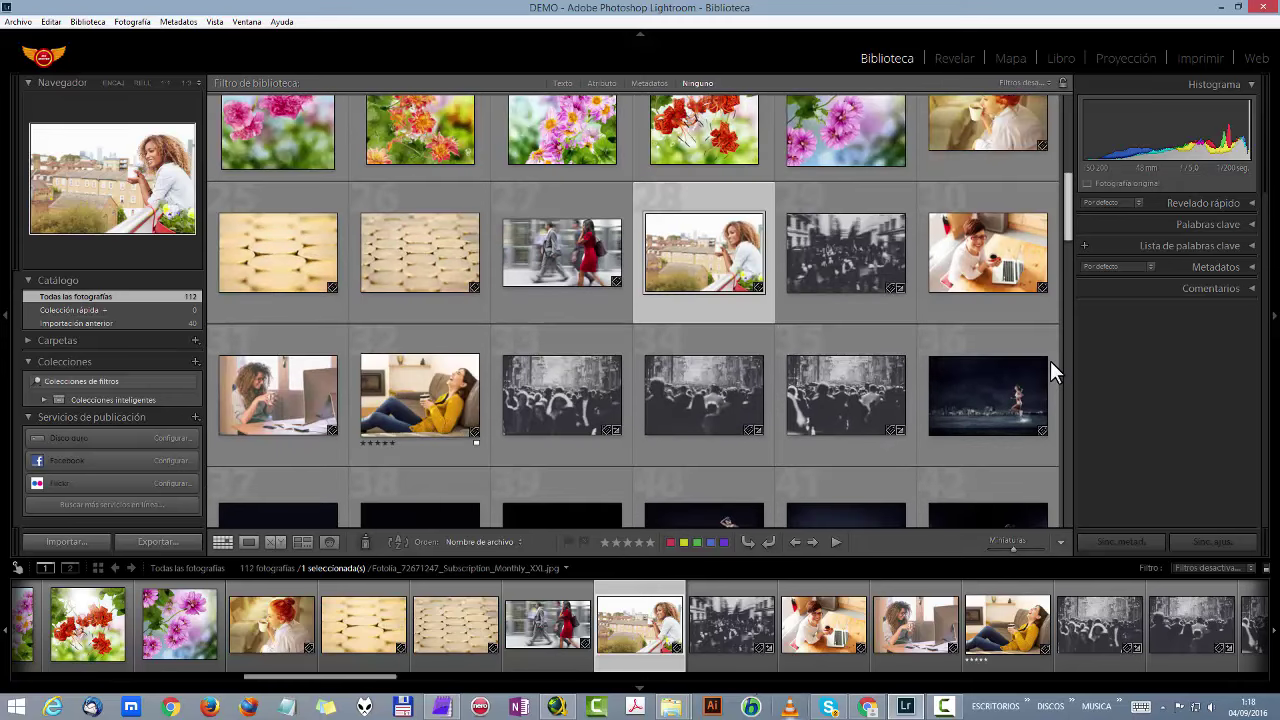
scroll(1050, 360, "down", 1)
scroll(1050, 360, "down", 1)
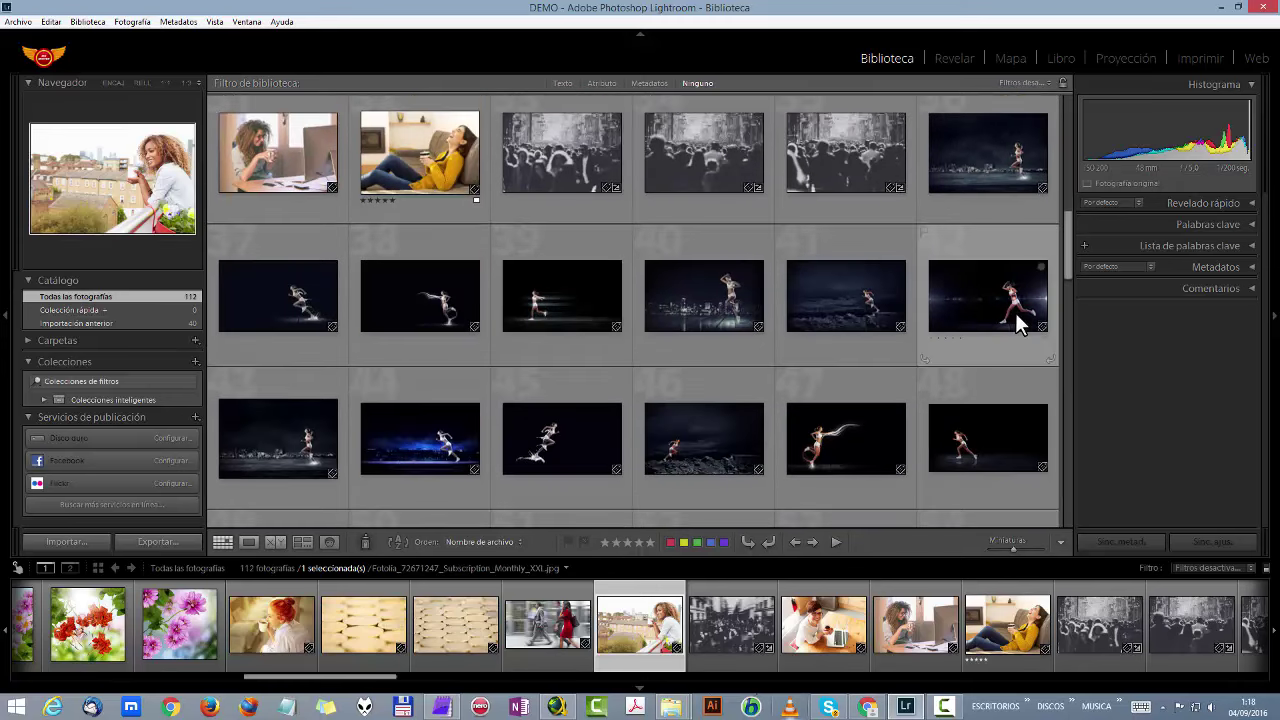
left_click(971, 162)
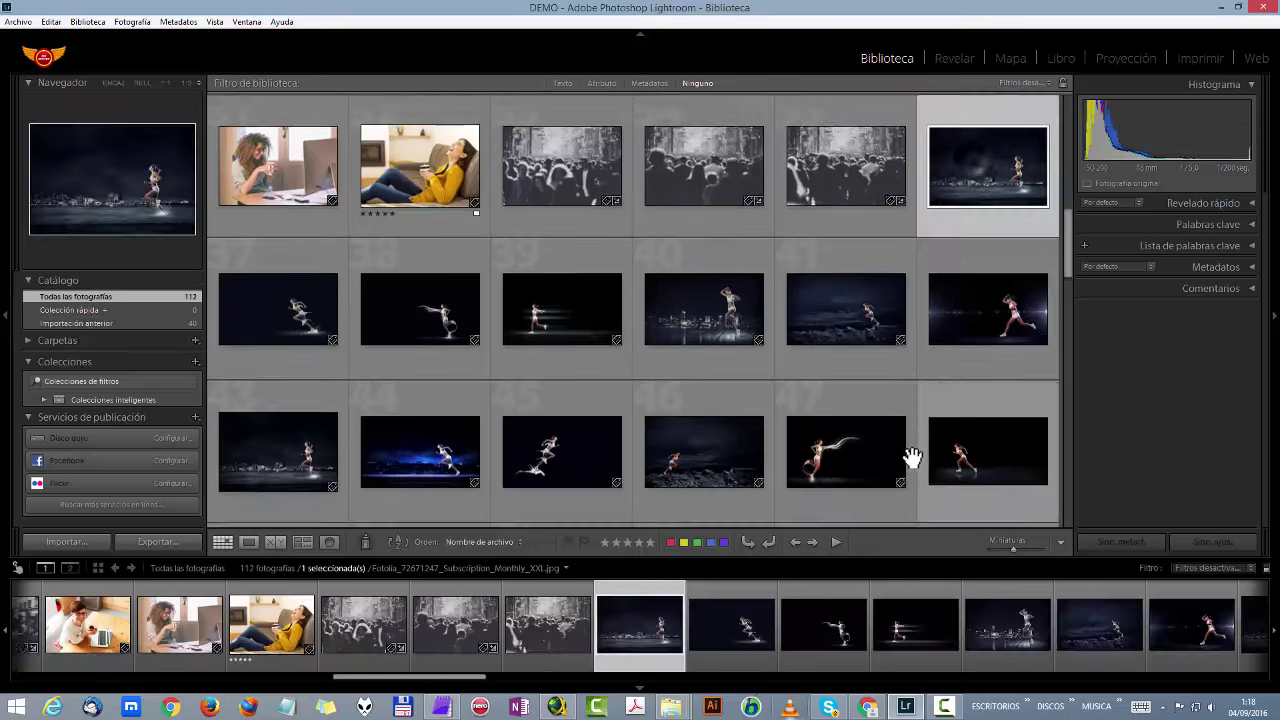
scroll(908, 480, "down", 1)
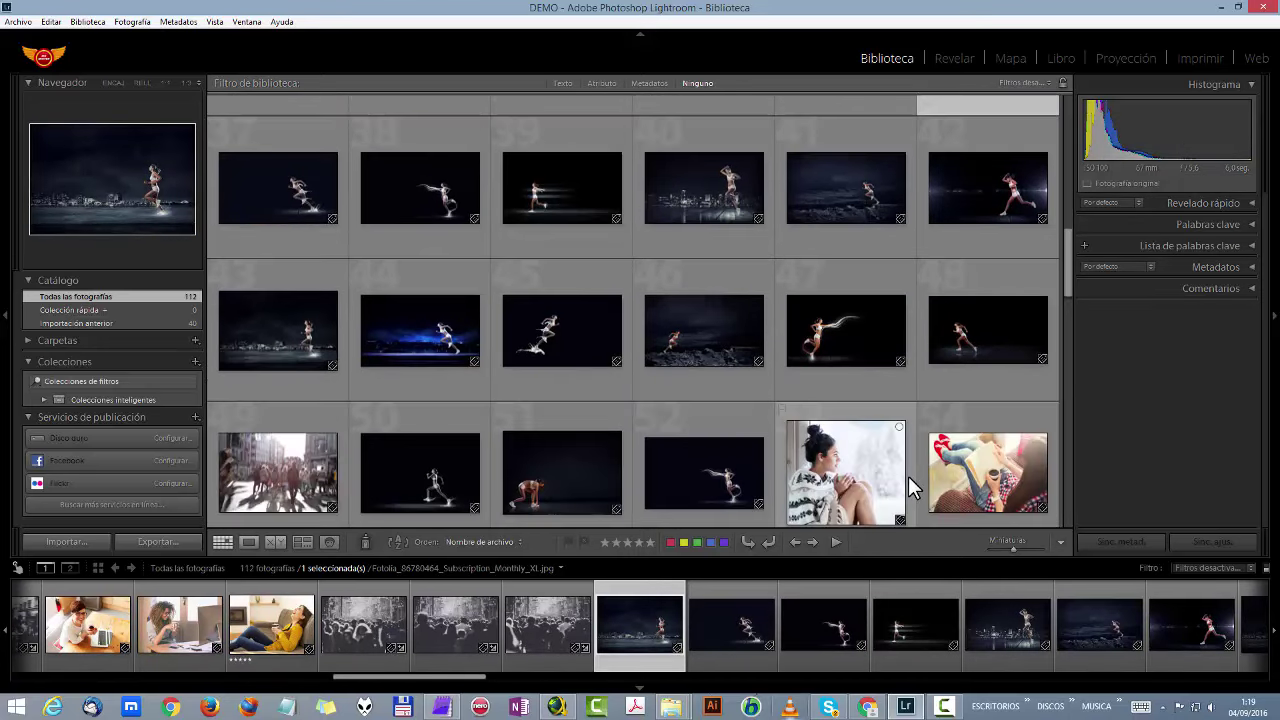
scroll(910, 487, "up", 1)
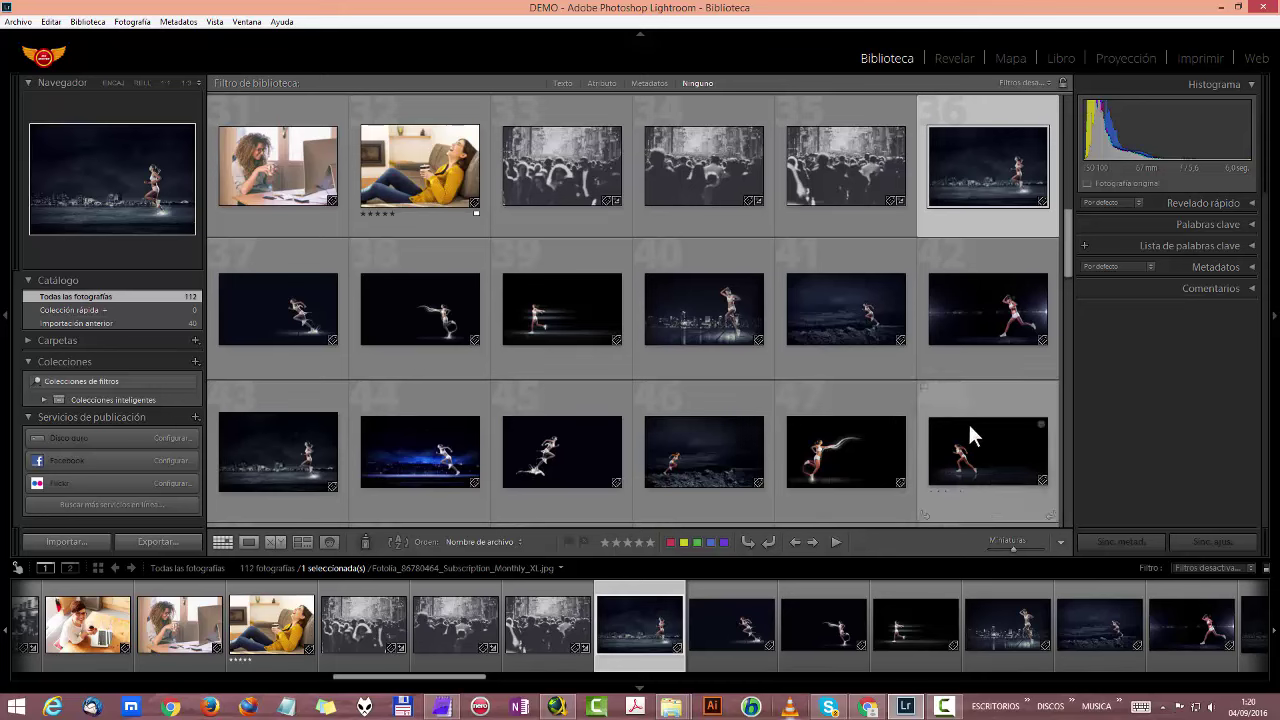
Find photo 36, the night runner by the city shoreline, and flag it as rejected.
scroll(954, 285, "down", 1)
scroll(953, 290, "down", 1)
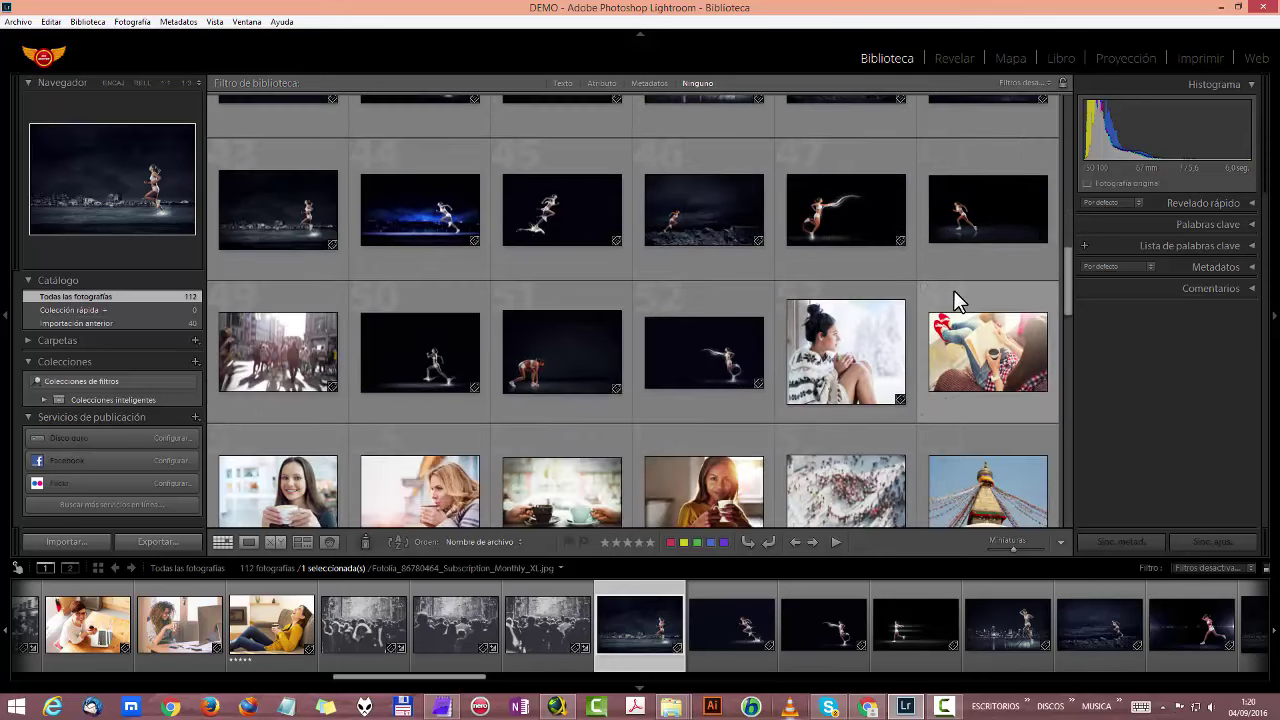
scroll(701, 376, "up", 1)
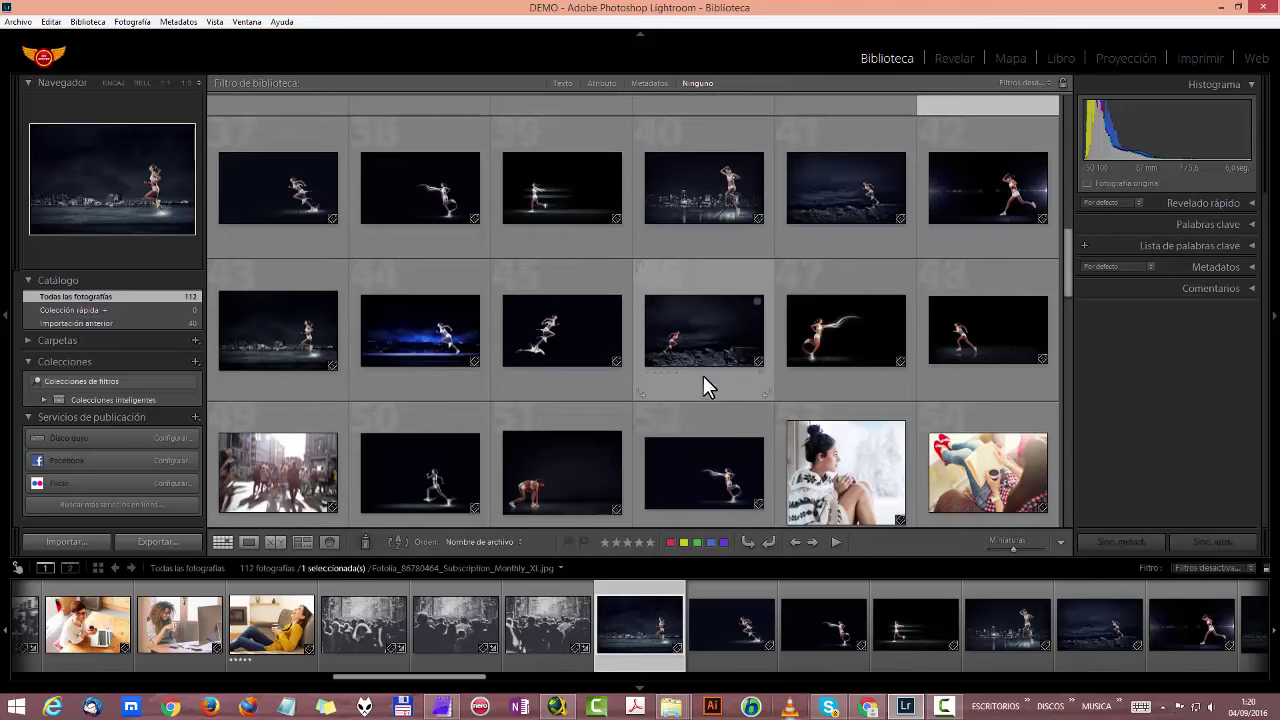
scroll(780, 350, "up", 1)
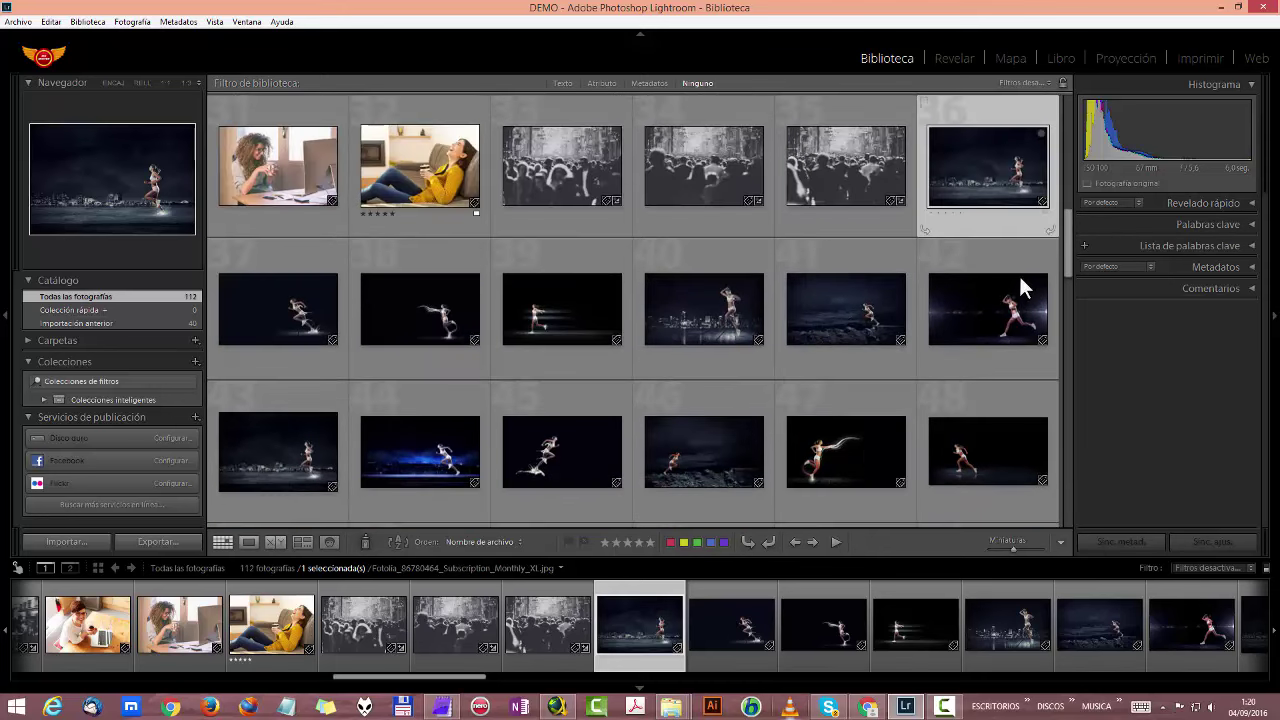
scroll(568, 323, "down", 1)
scroll(568, 323, "down", 1)
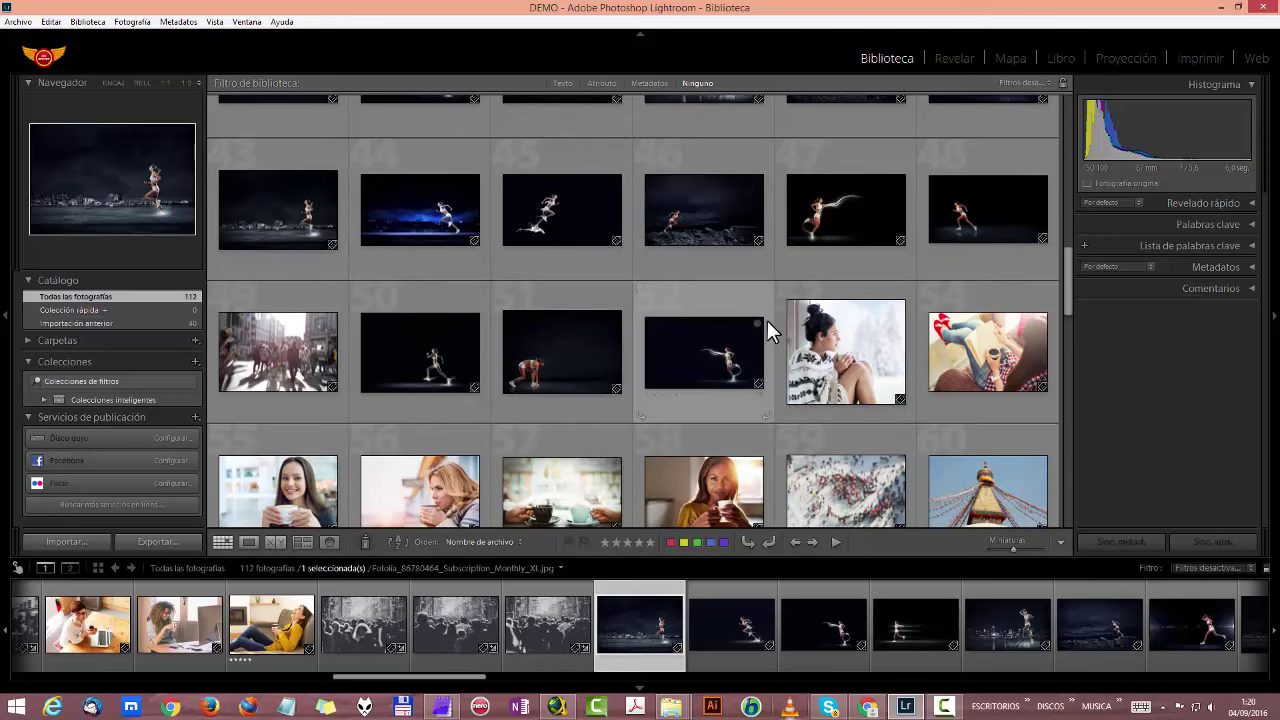
scroll(767, 320, "up", 2)
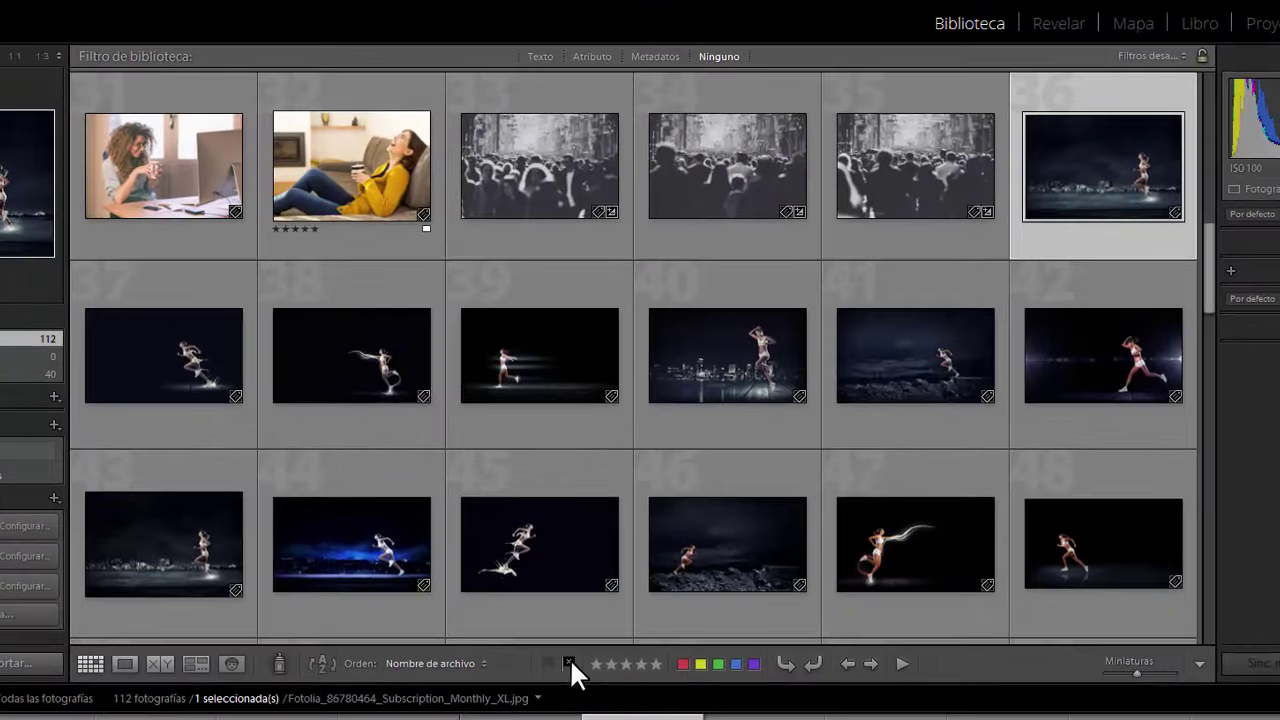
left_click(566, 654)
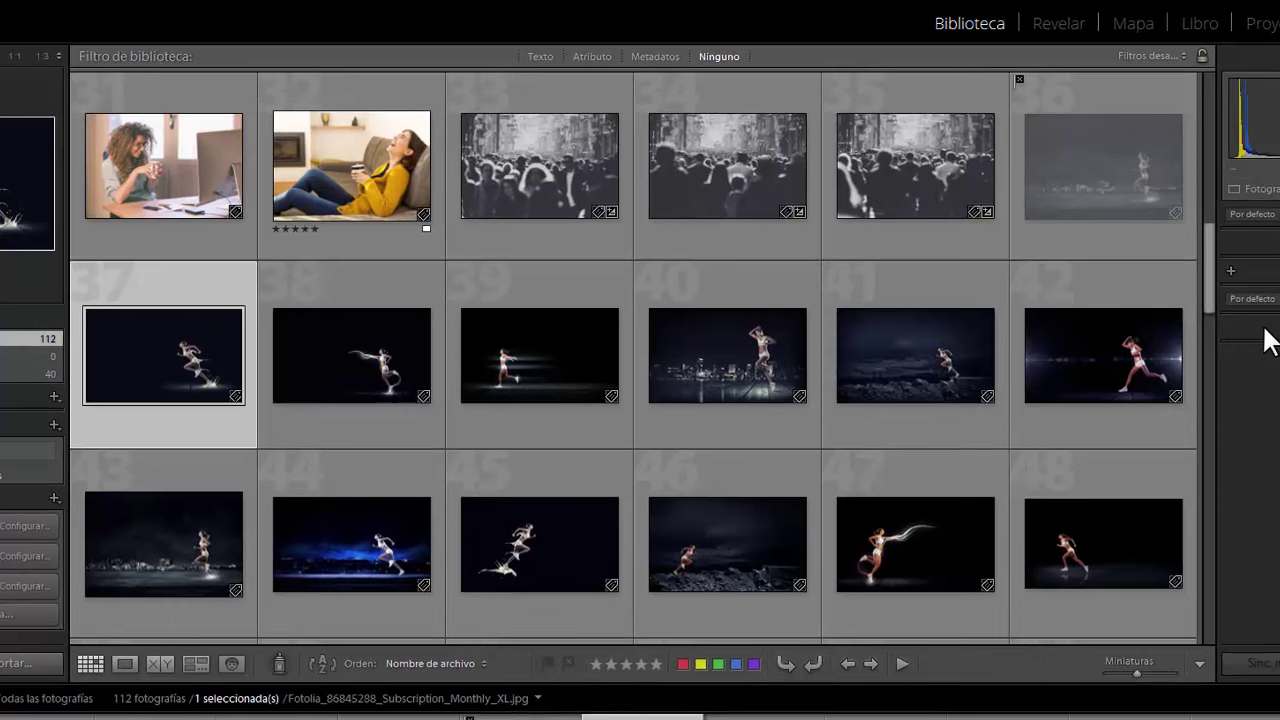
scroll(1070, 405, "up", 2)
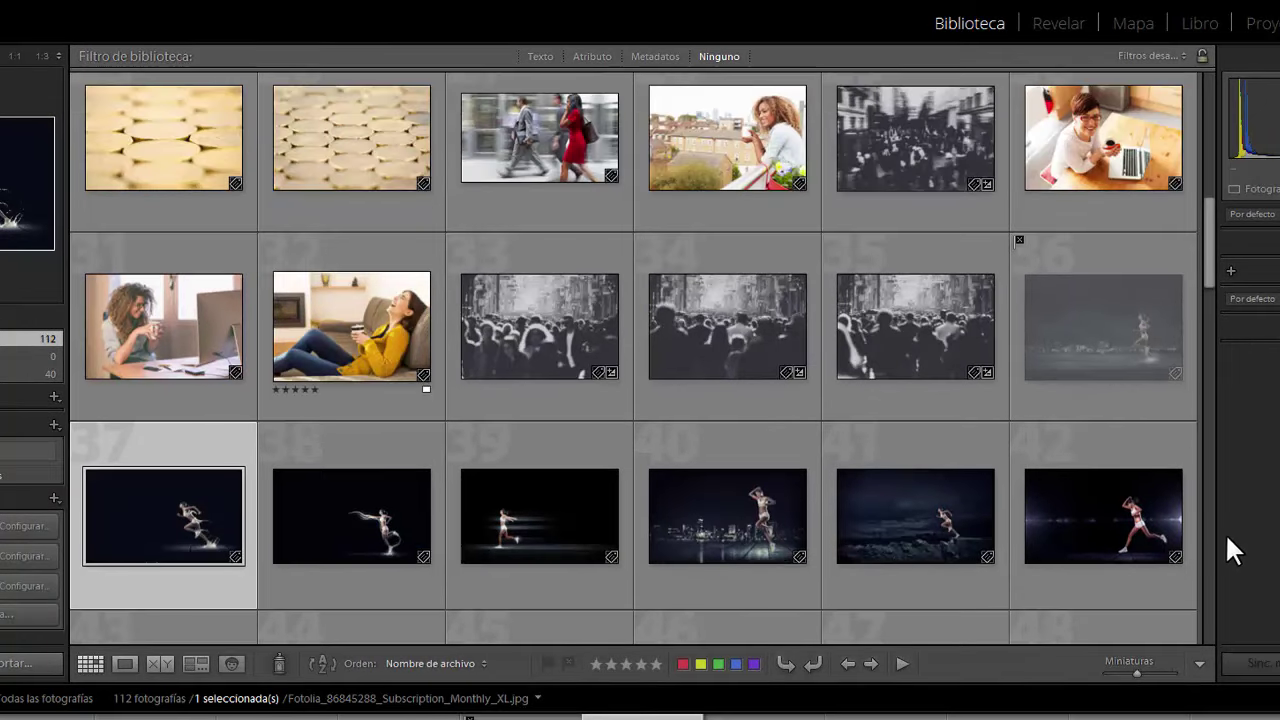
scroll(670, 460, "up", 3)
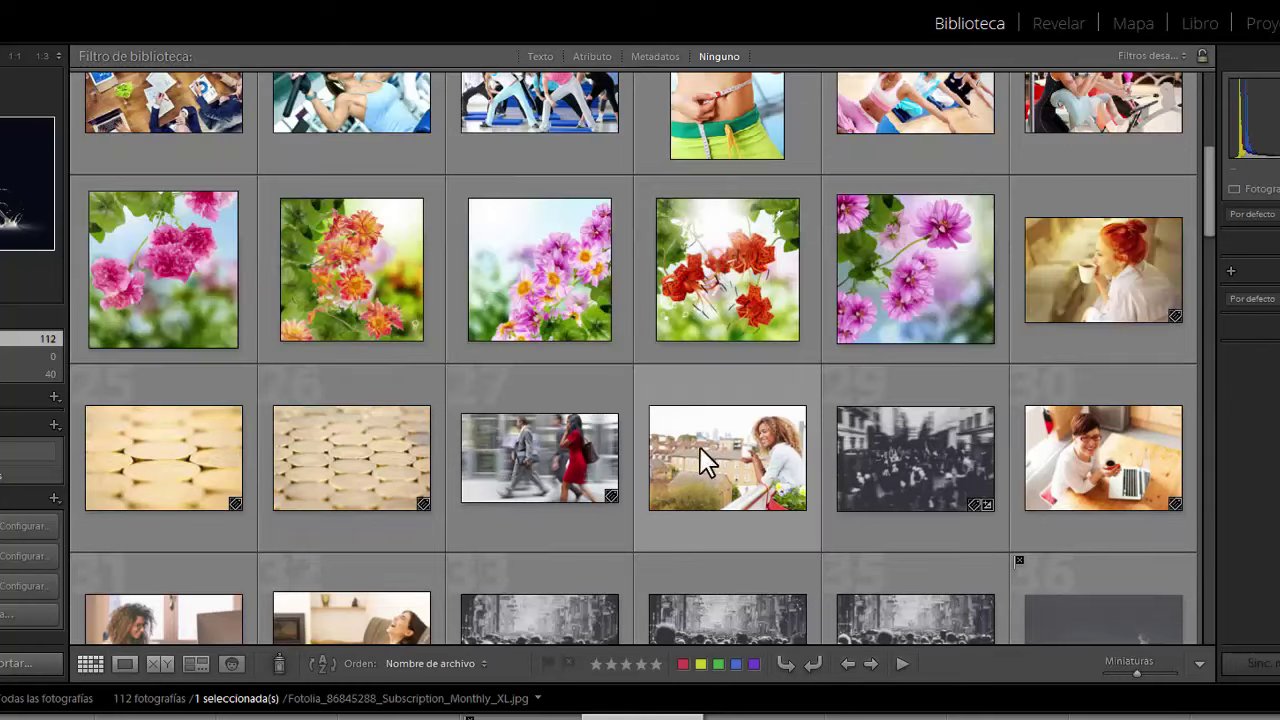
scroll(780, 455, "down", 3)
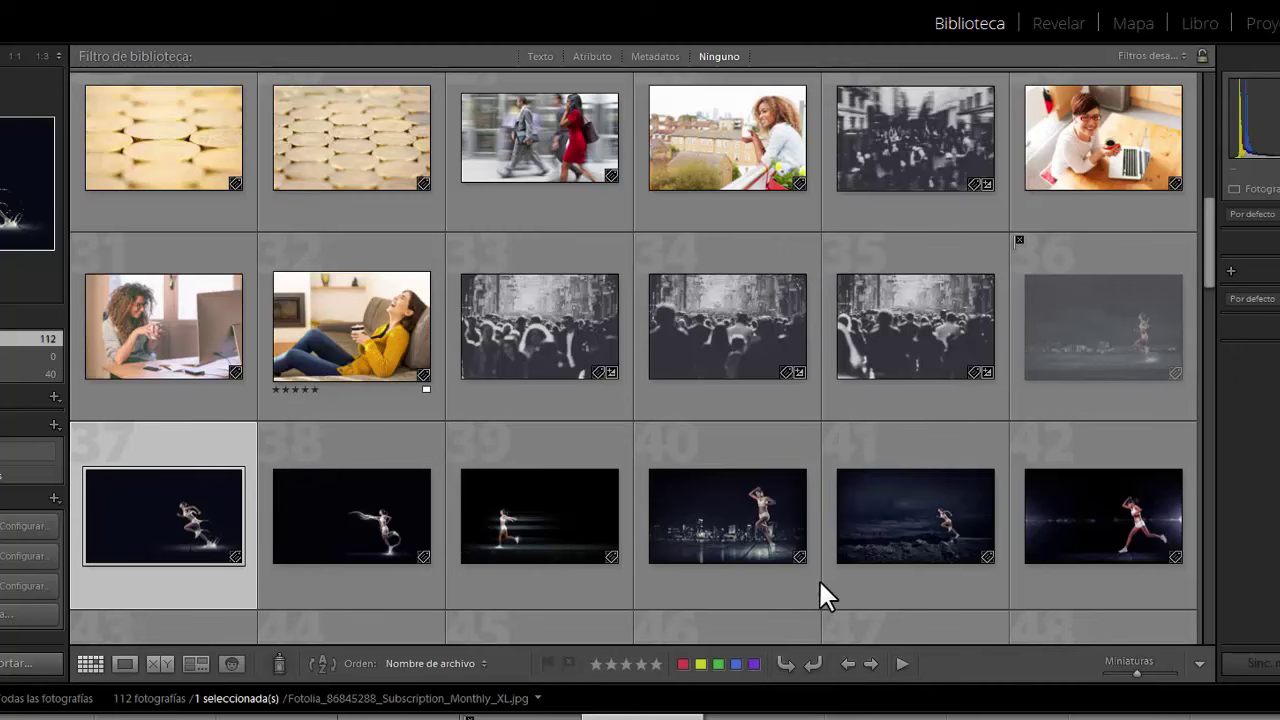
scroll(826, 597, "down", 2)
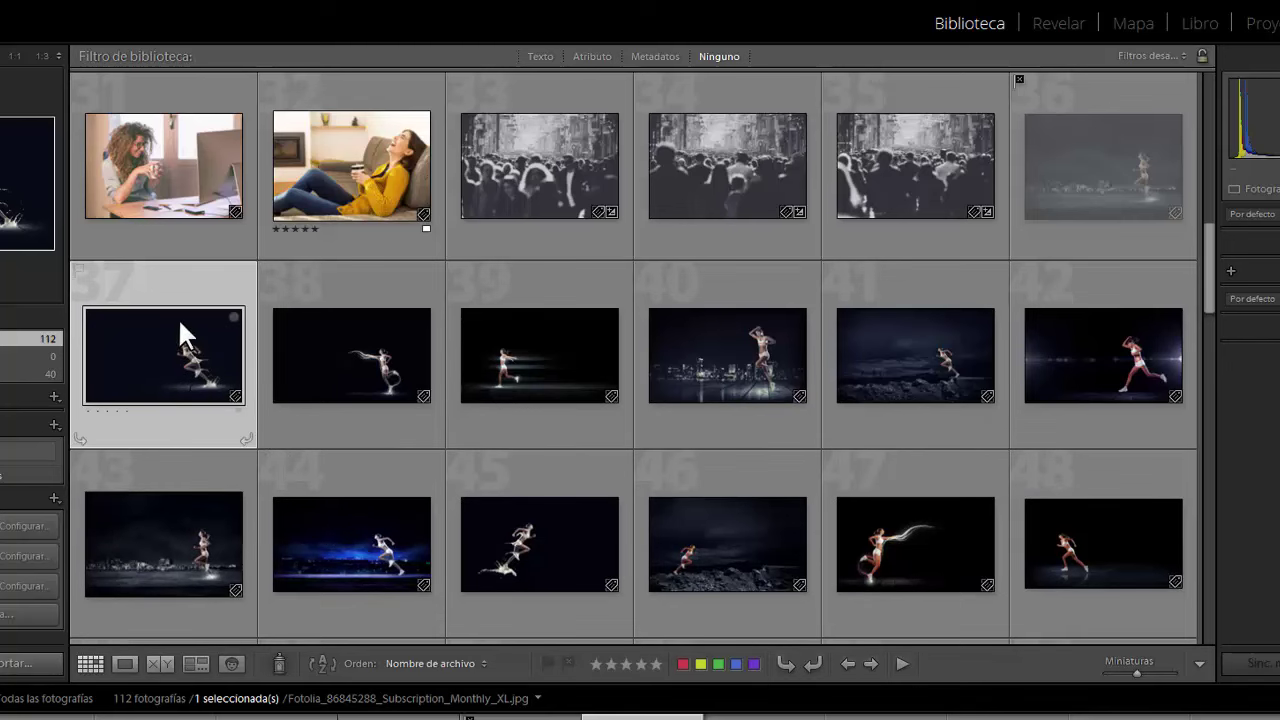
Flag photo 37 as a pick and reject photos 38, 39 and 40.
left_click(548, 664)
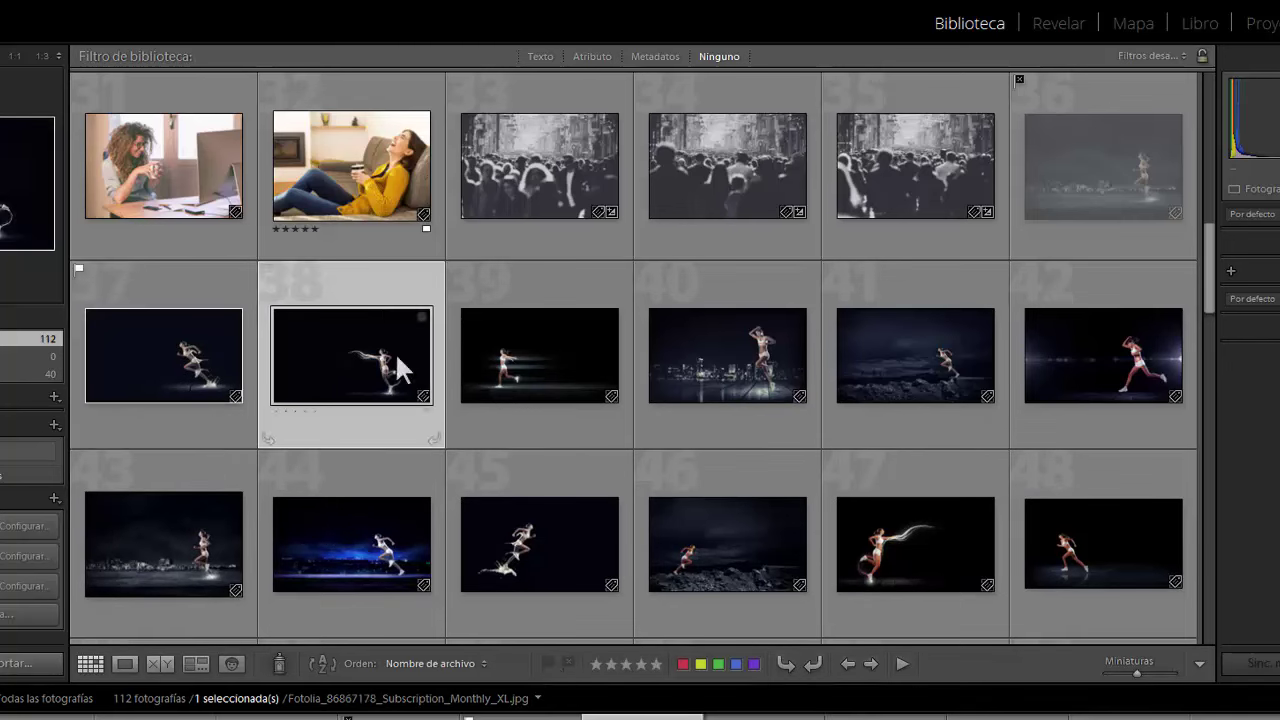
mouse_move(539, 356)
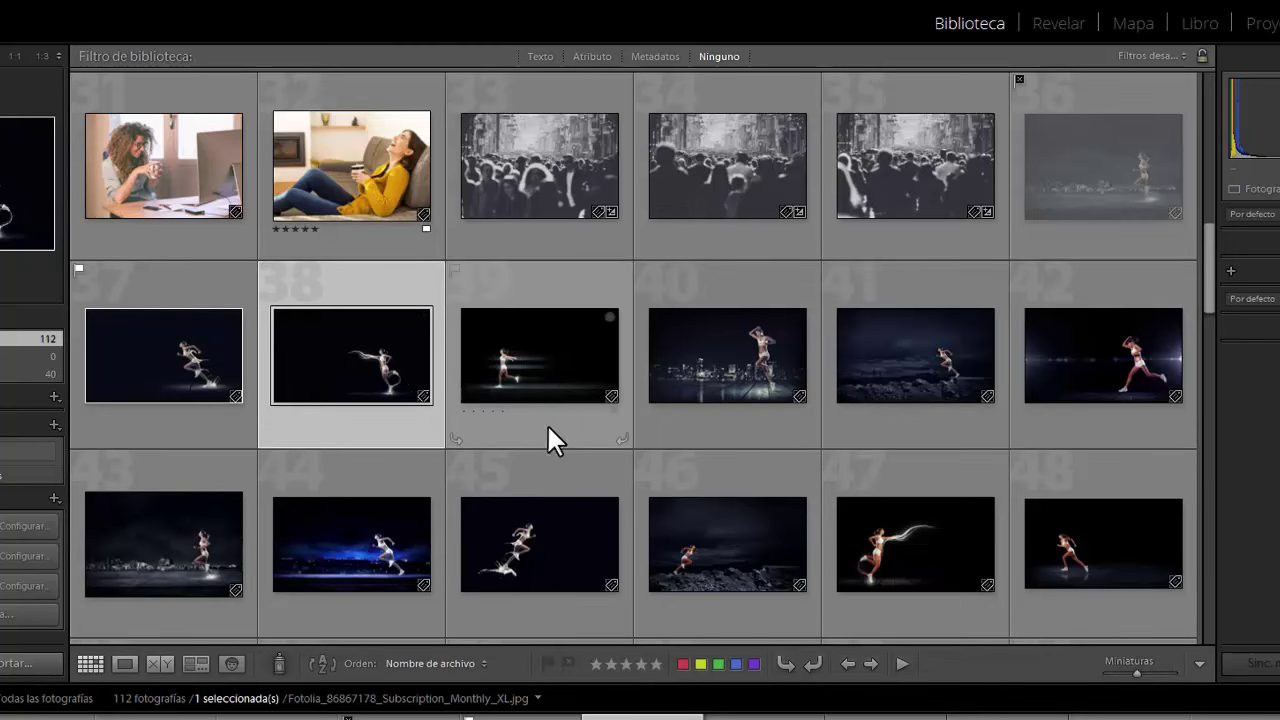
left_click(569, 664)
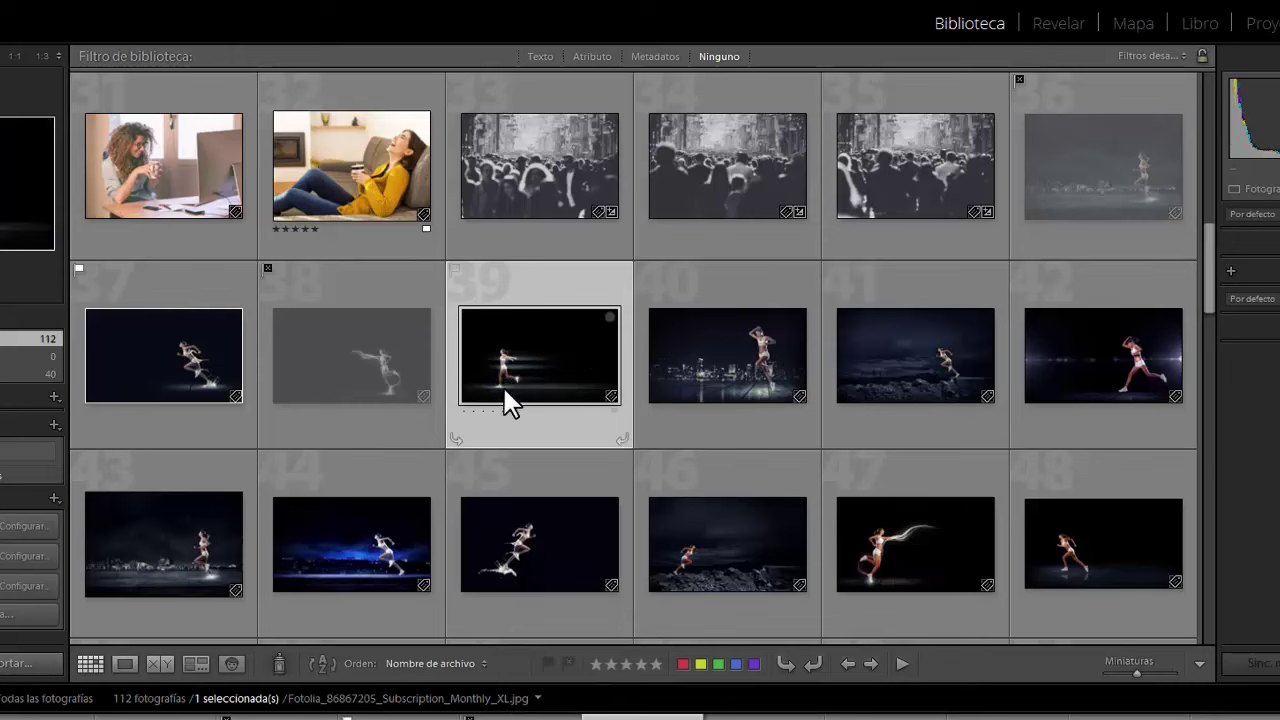
left_click(569, 664)
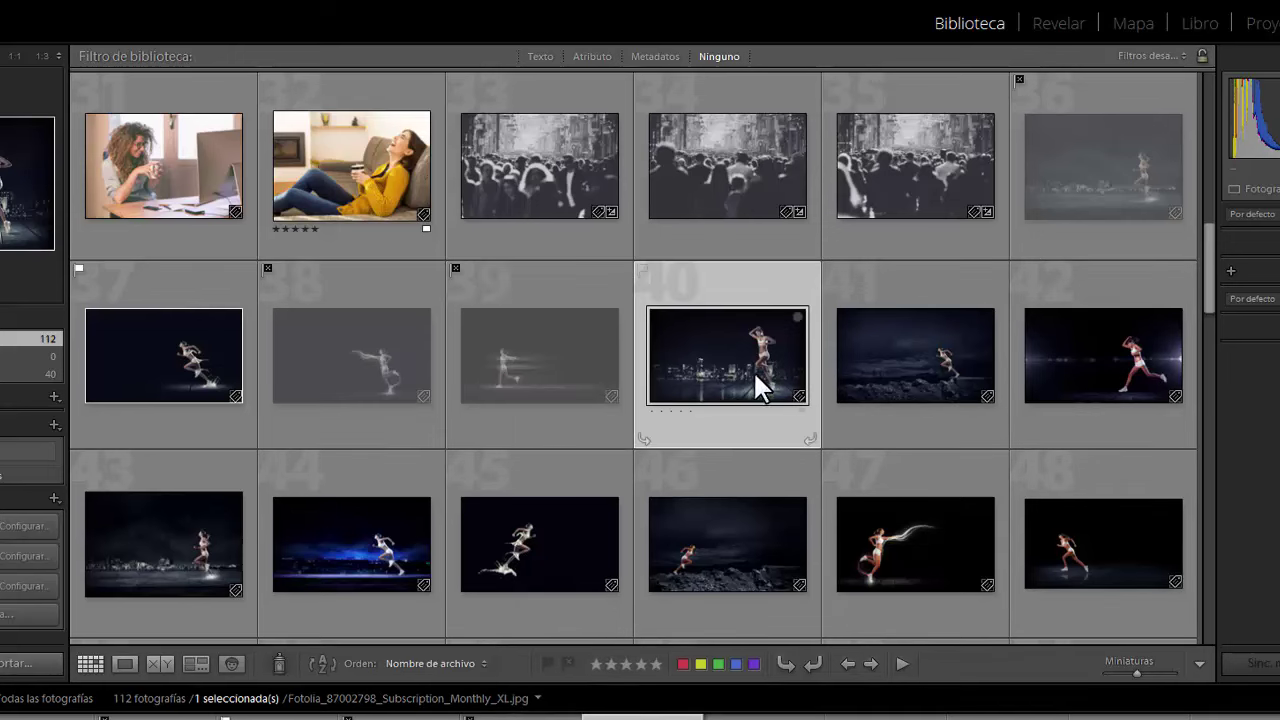
left_click(570, 663)
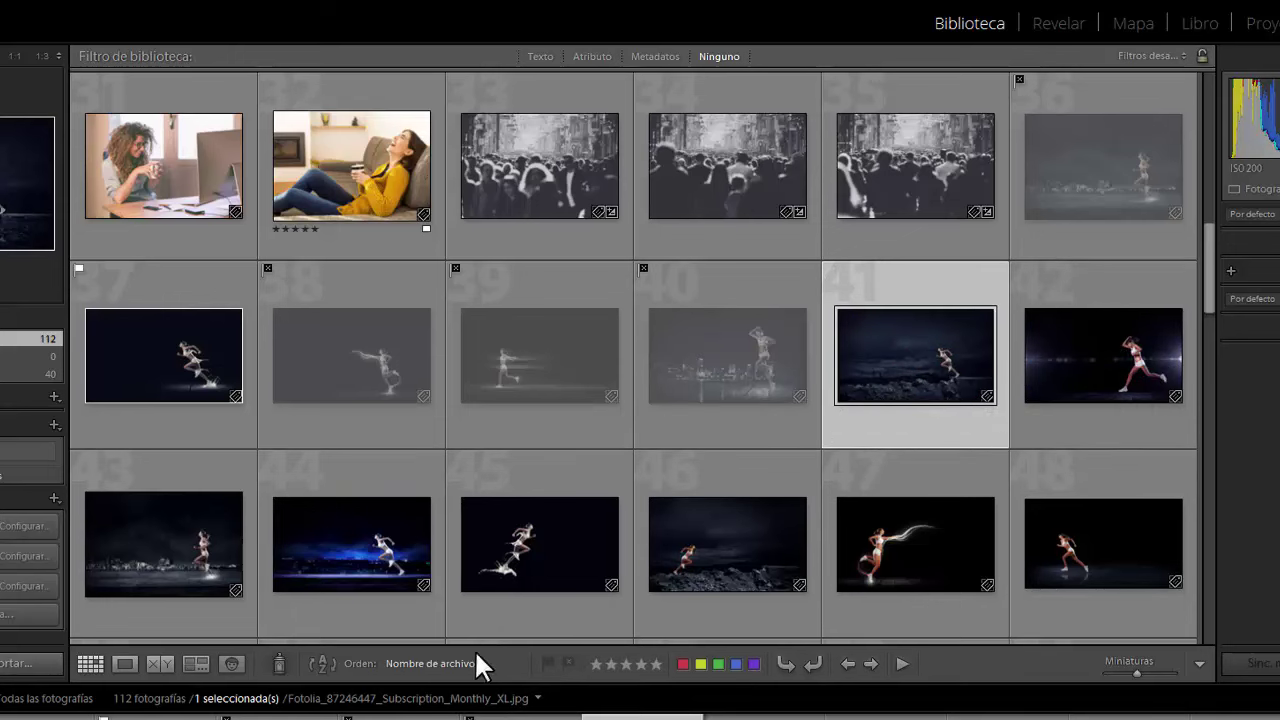
Flag photo 41 as a pick with Shift+P and reject photo 42.
key("shift+p")
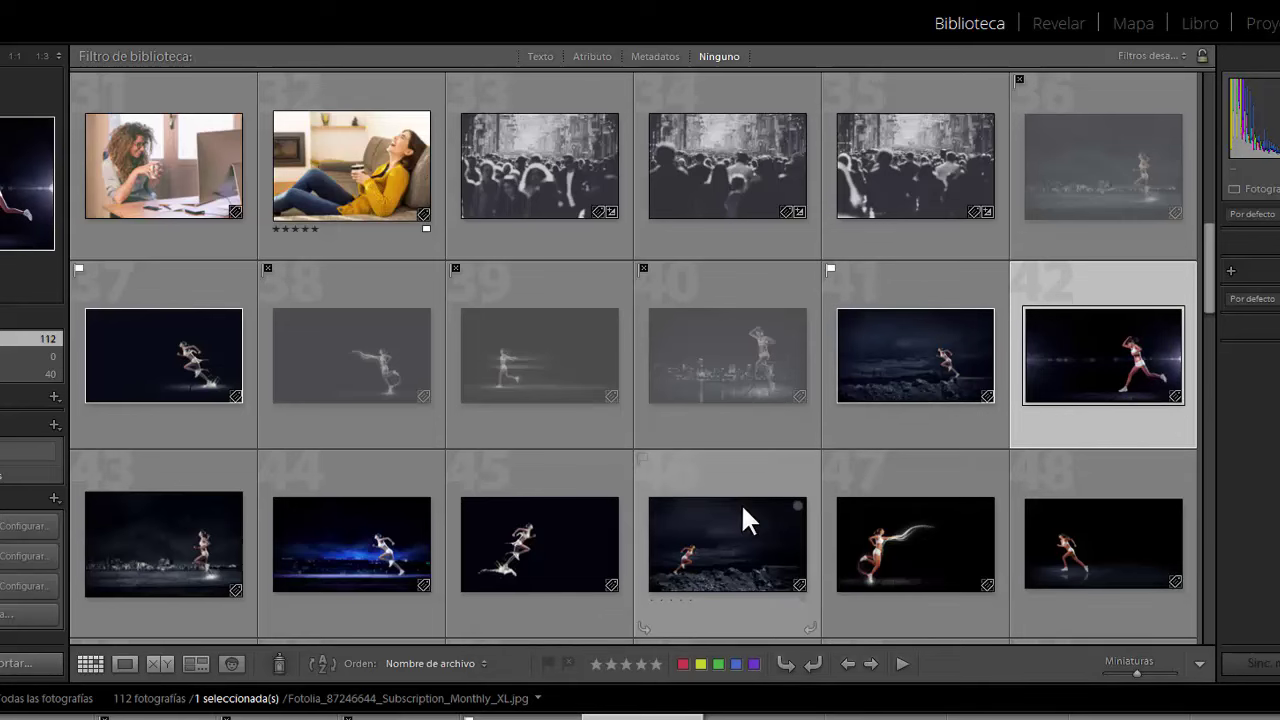
key("Right")
left_click(568, 662)
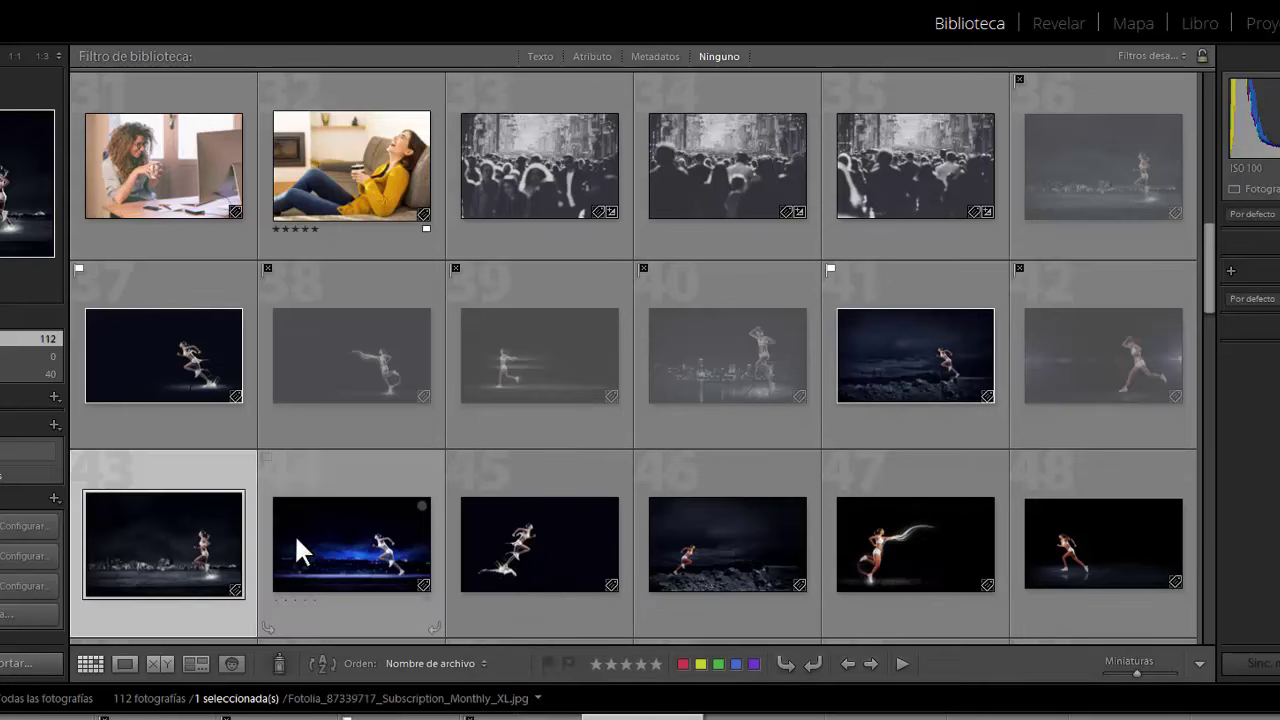
Reject photo 43, pick photo 44 and reject photo 45.
scroll(371, 518, "down", 2)
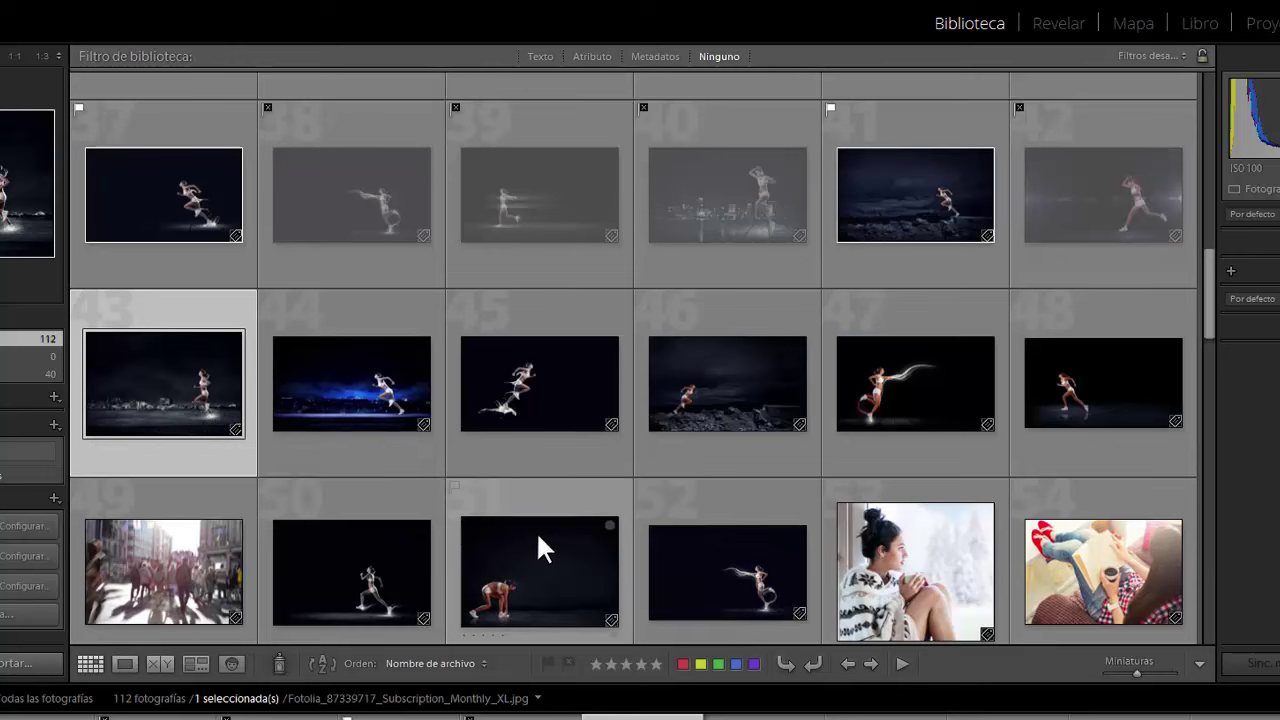
left_click(568, 663)
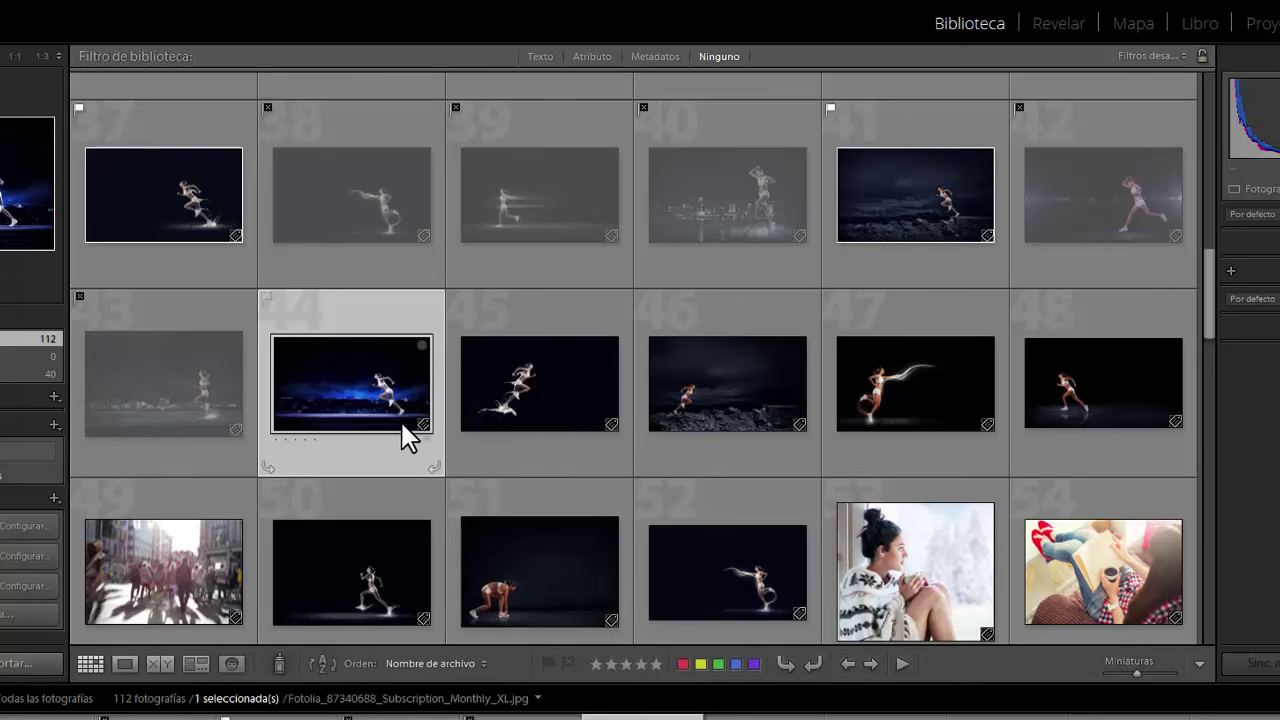
left_click(547, 663)
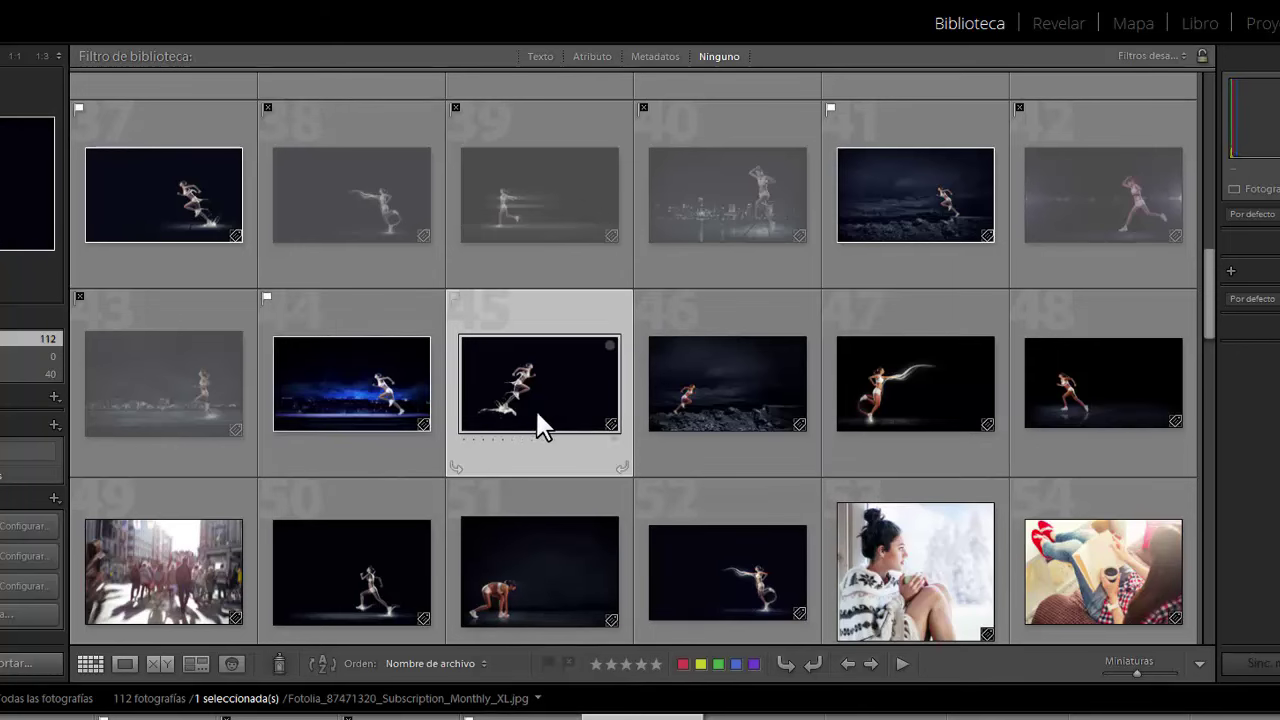
left_click(569, 664)
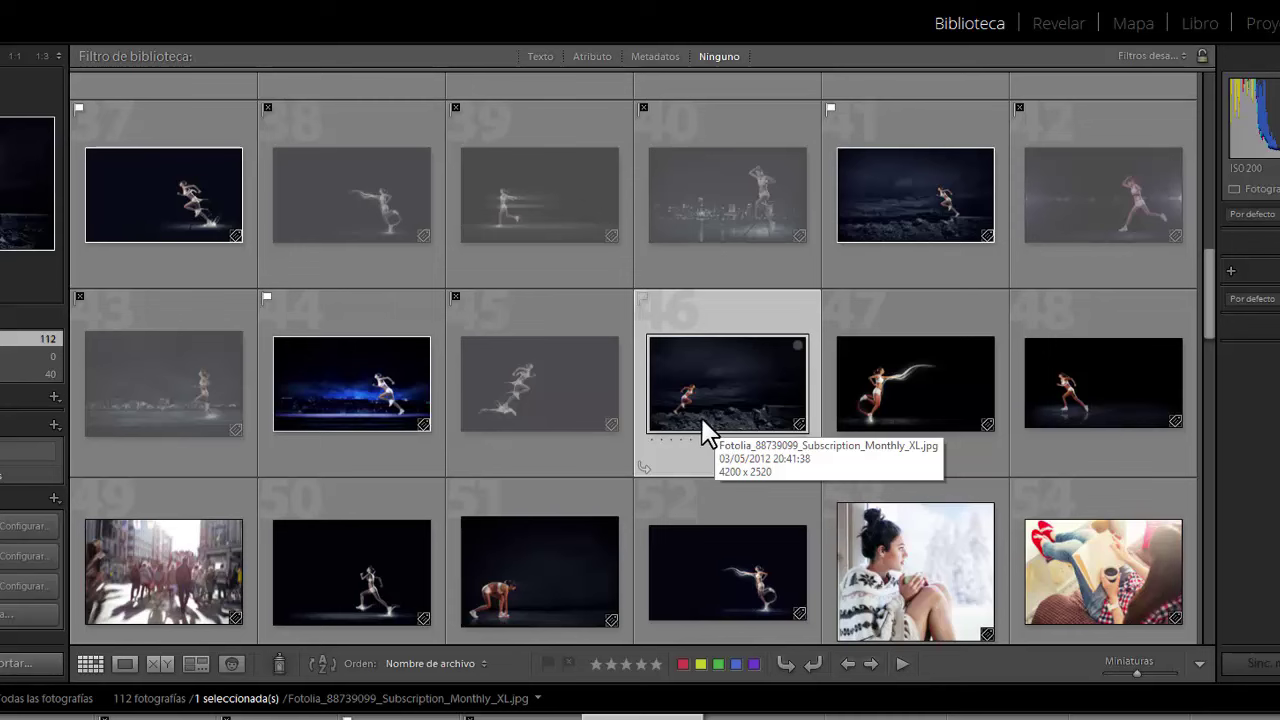
Reject photo 51, the crouching runner, and photo 46, the runner on rocks.
left_click(610, 613)
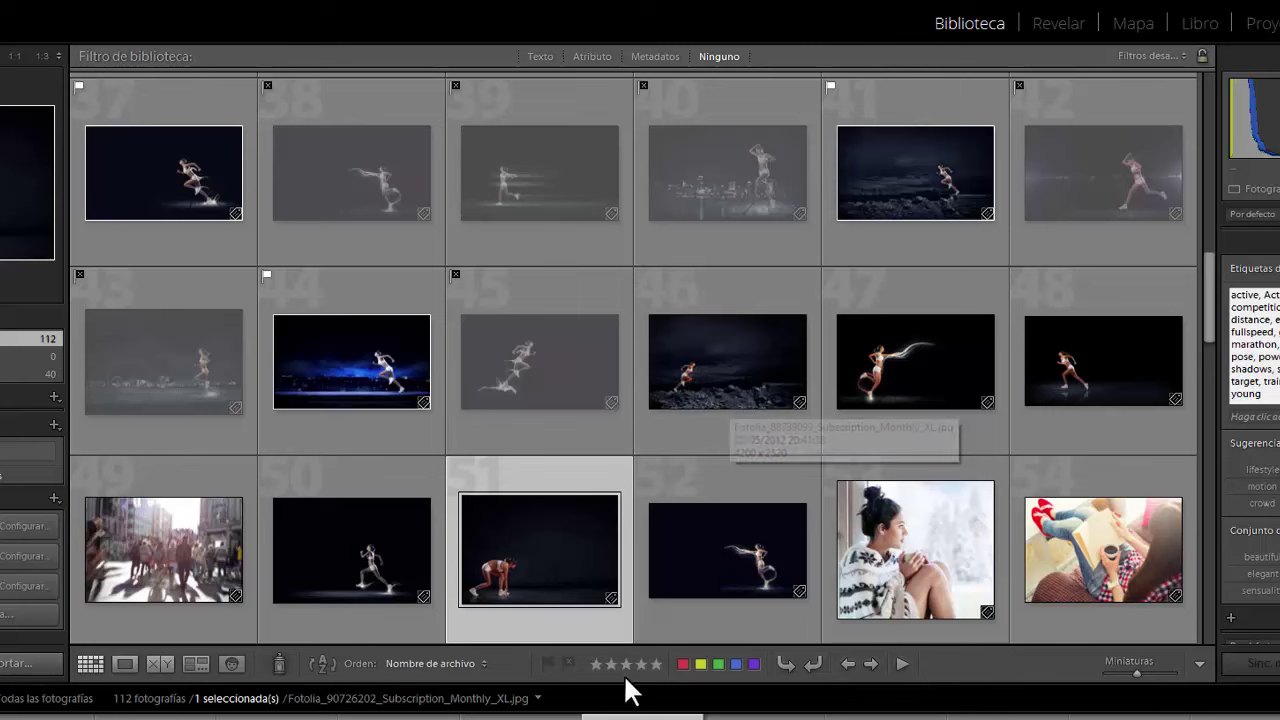
left_click(572, 663)
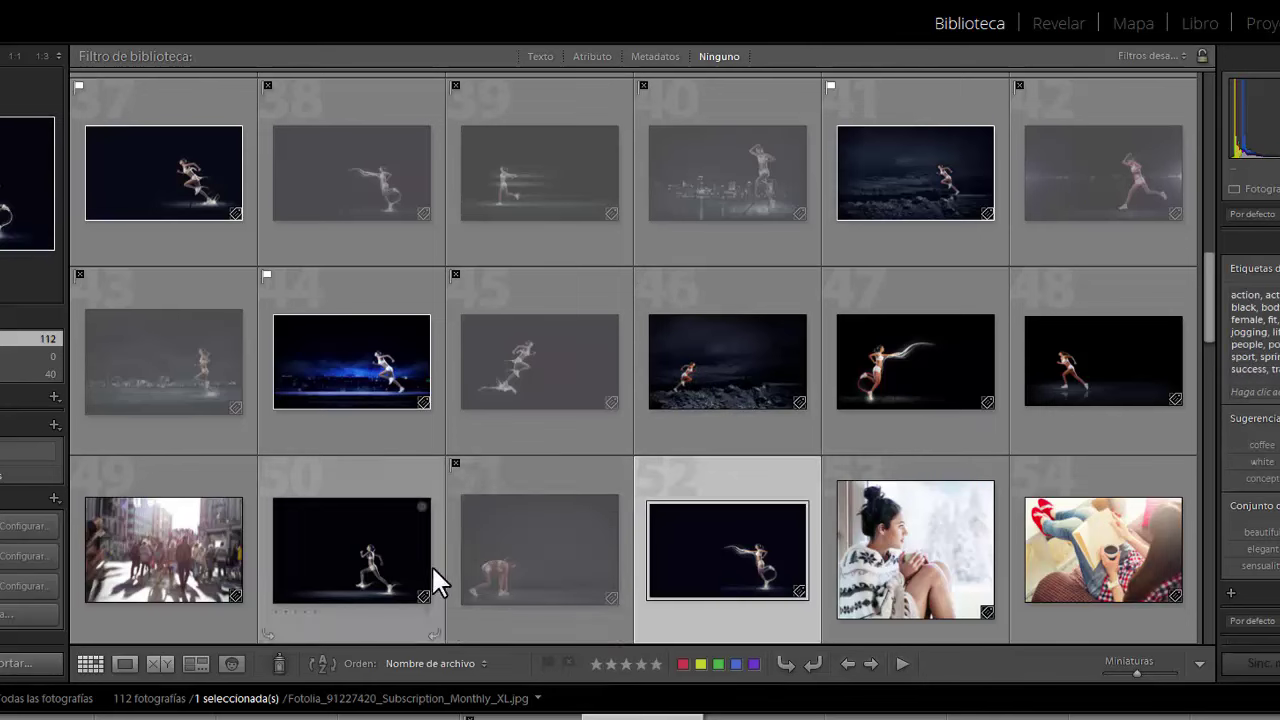
left_click(763, 394)
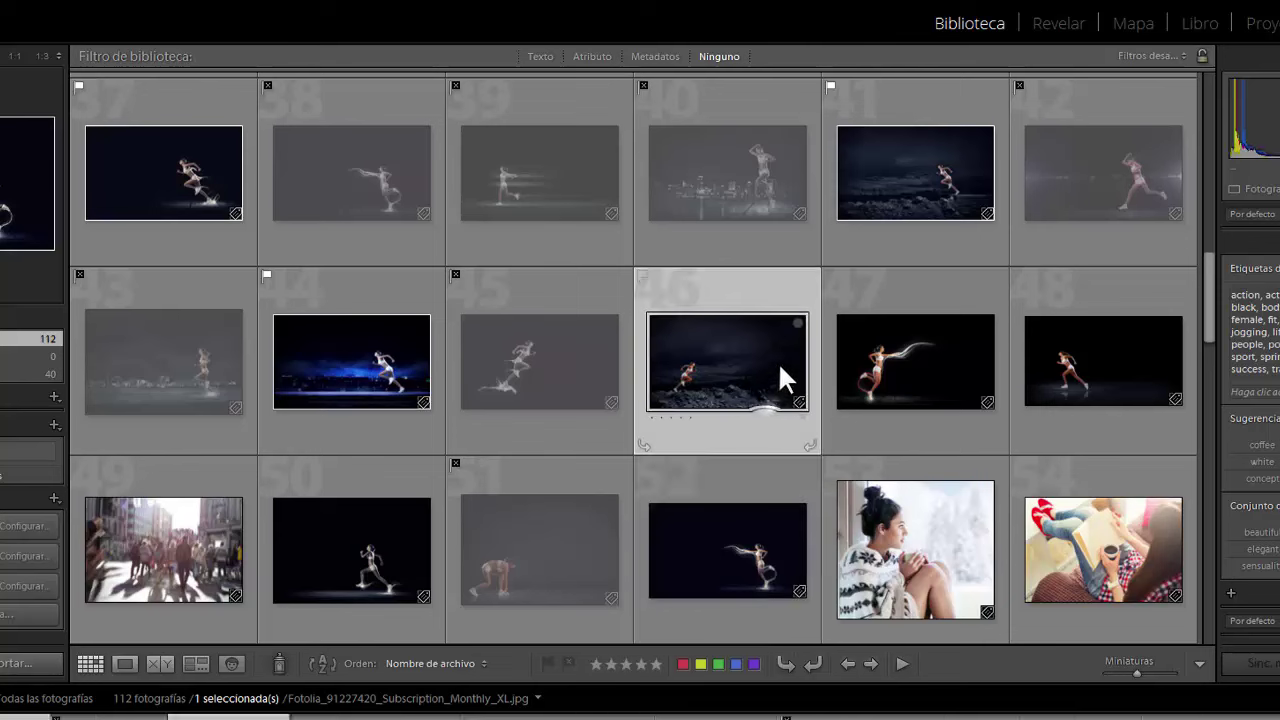
left_click(569, 664)
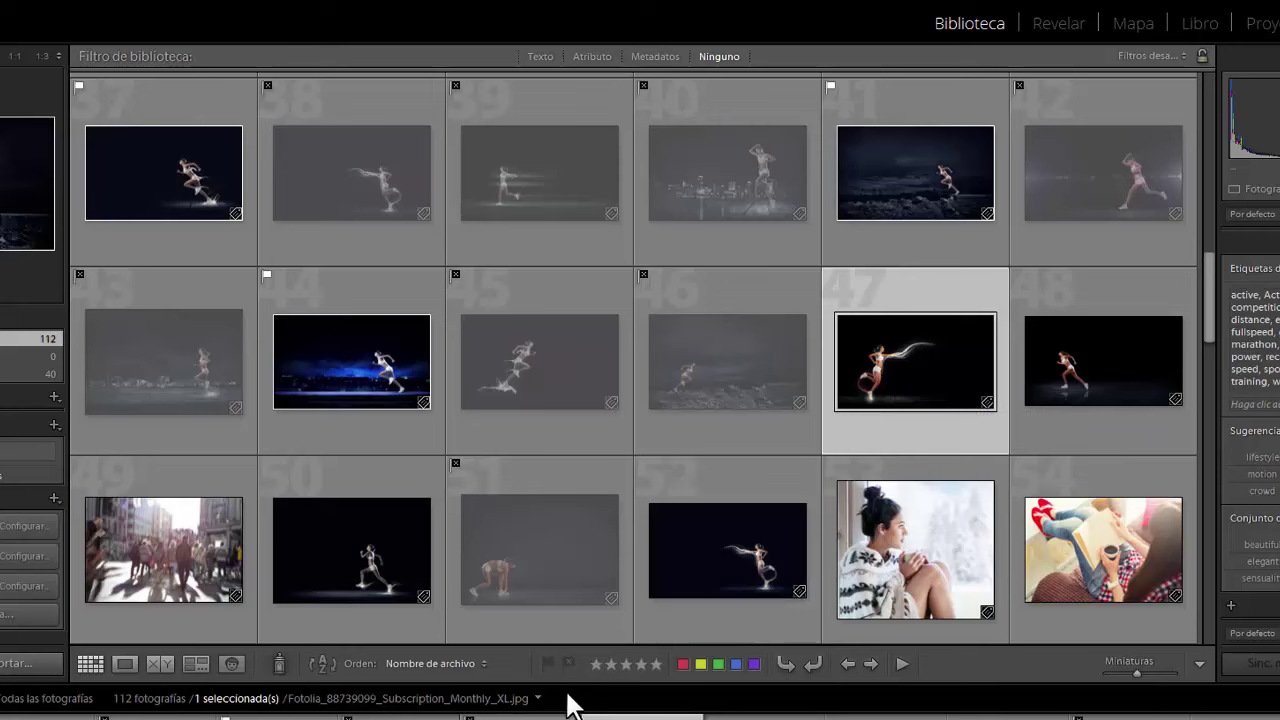
Reject runner photos 47, 48 and 50, skipping photo 49.
left_click(564, 670)
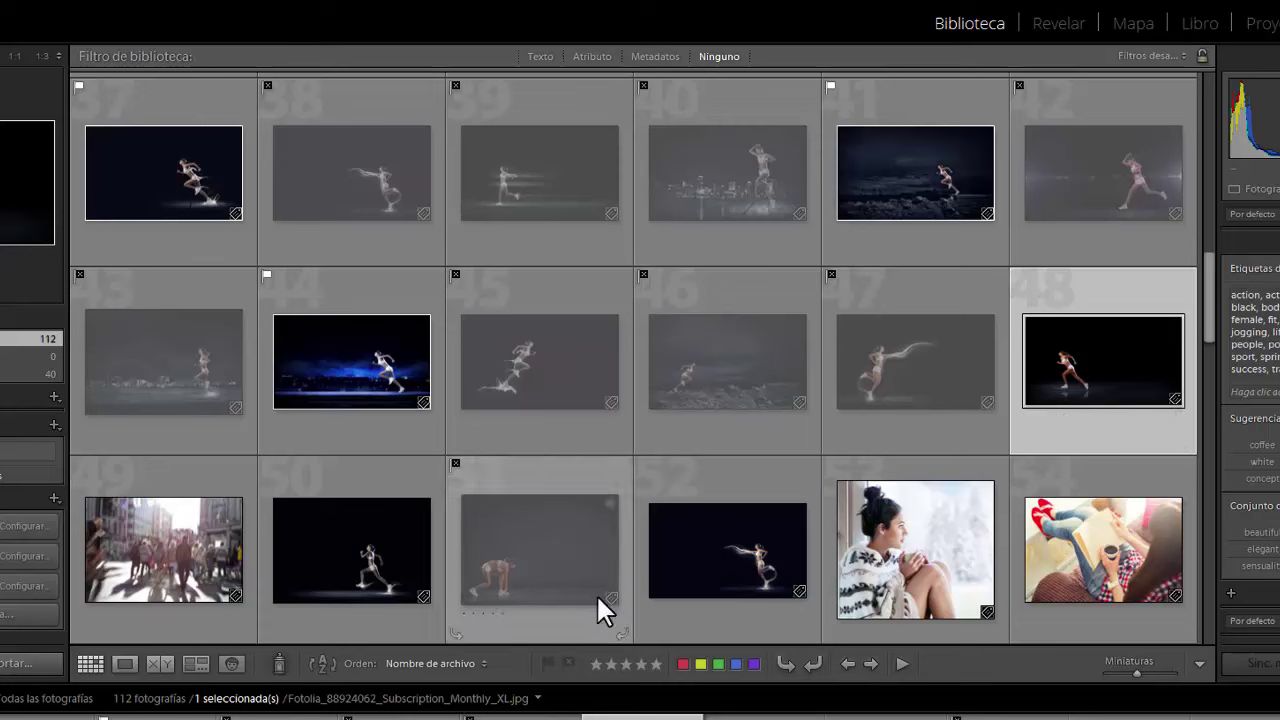
left_click(569, 661)
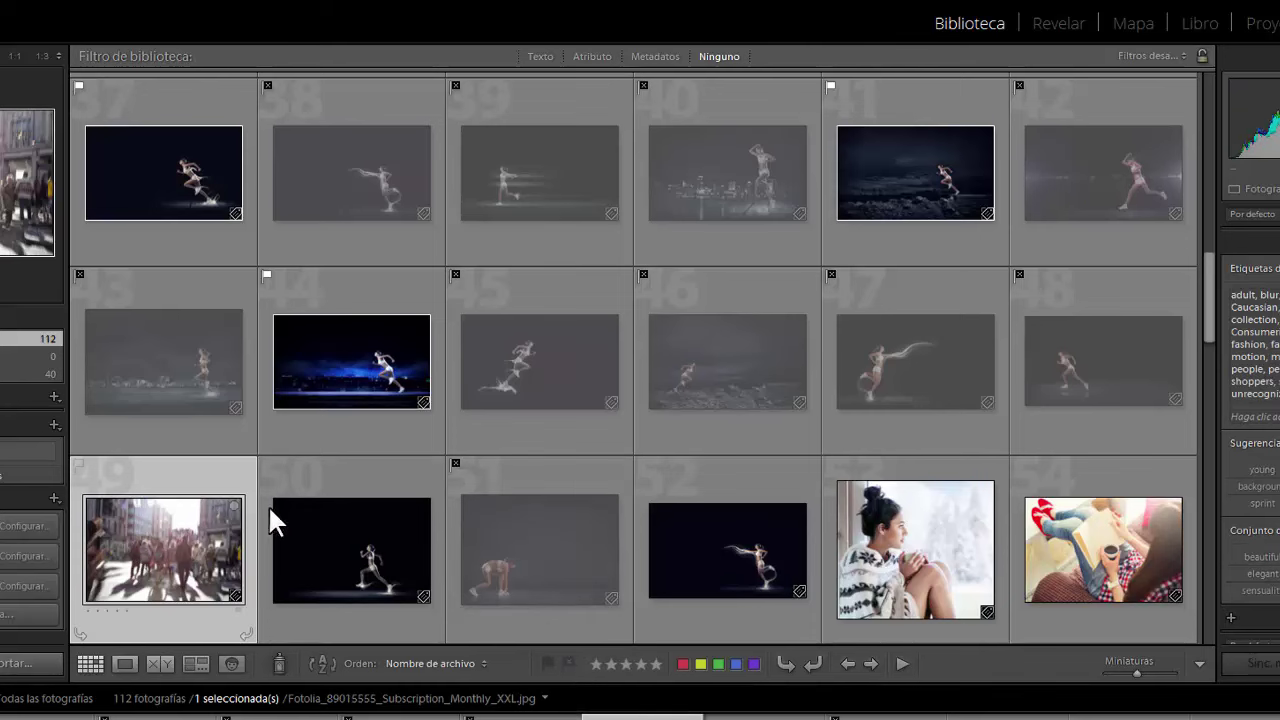
left_click(304, 561)
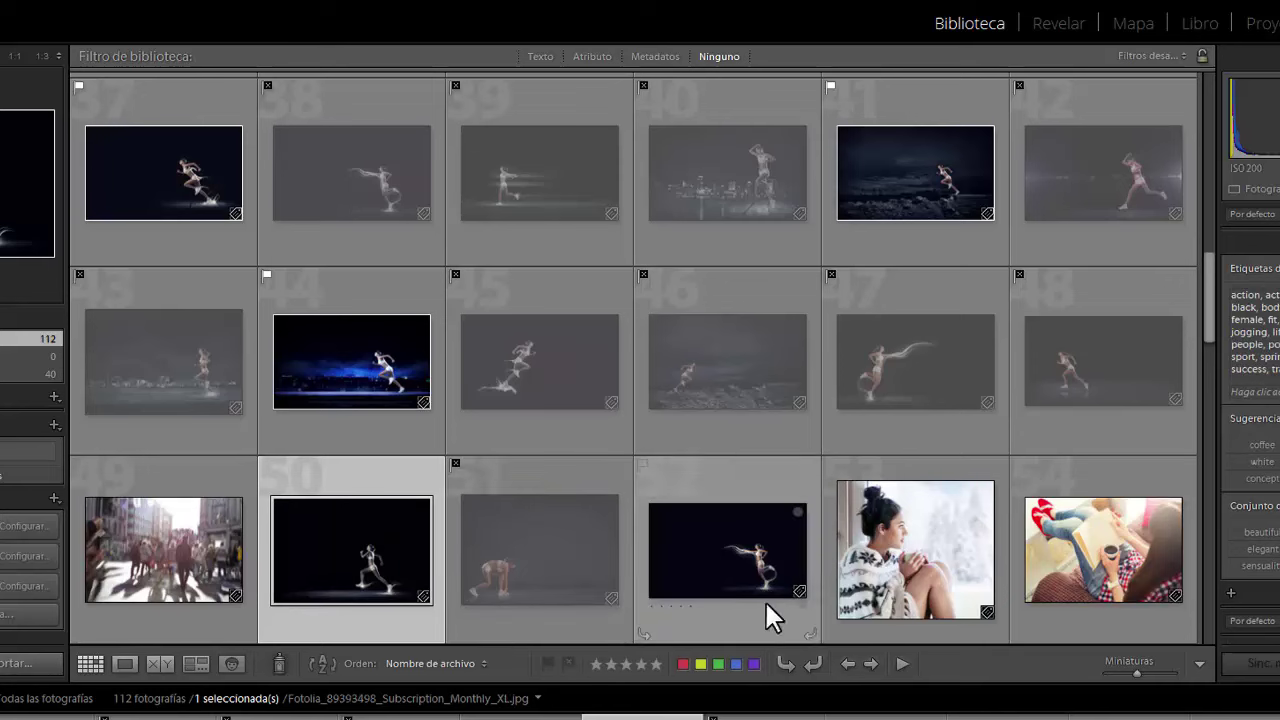
left_click(569, 664)
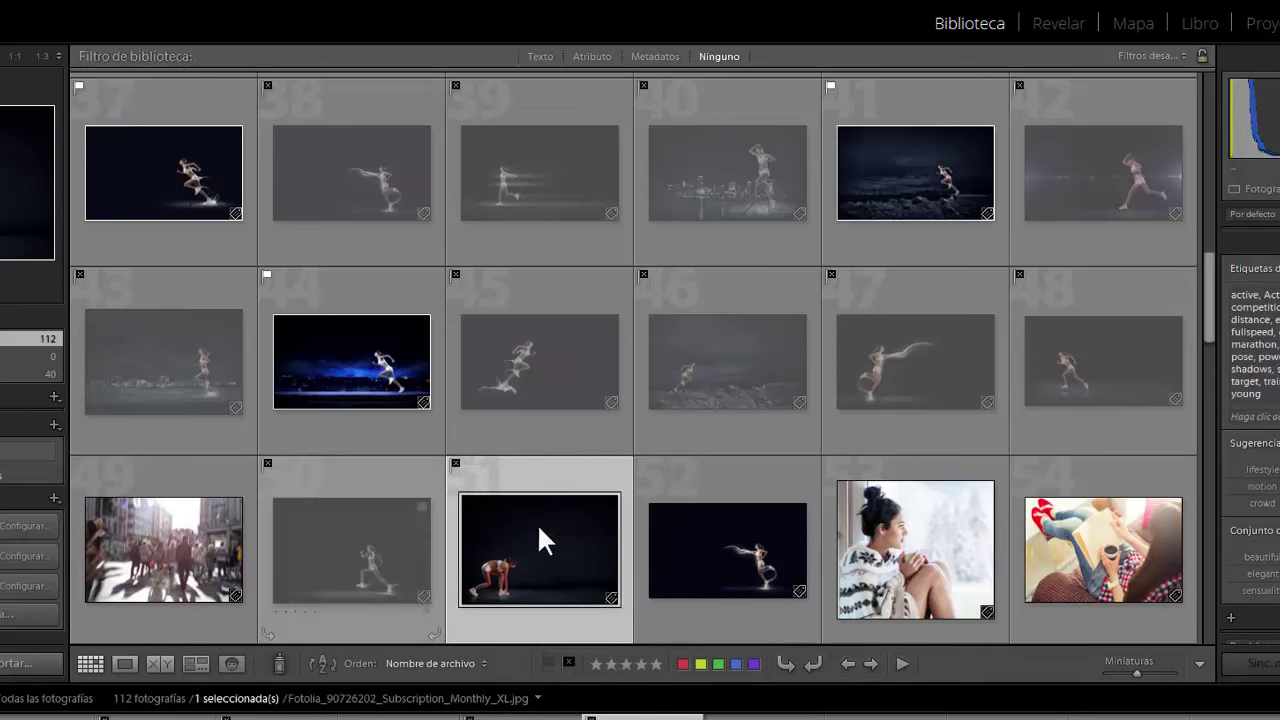
Leave photo 51 rejected after toggling its flag, and flag photo 52 as a pick.
left_click(569, 664)
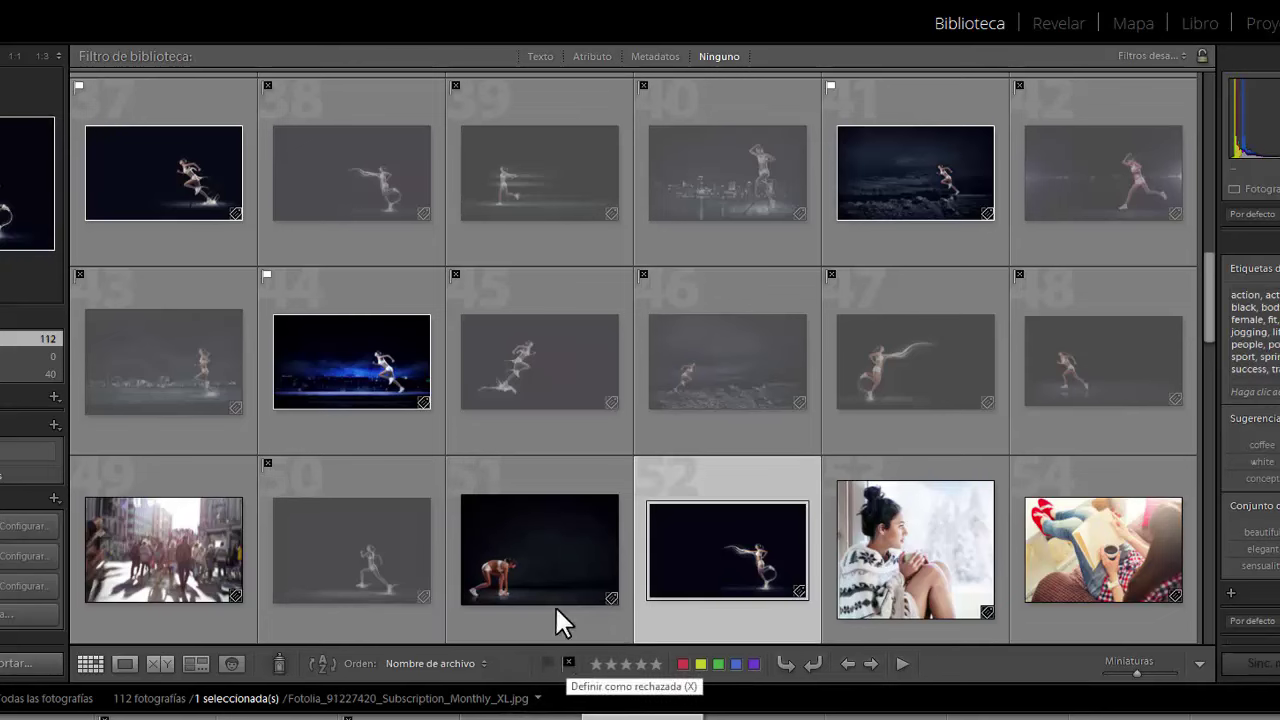
left_click(495, 488)
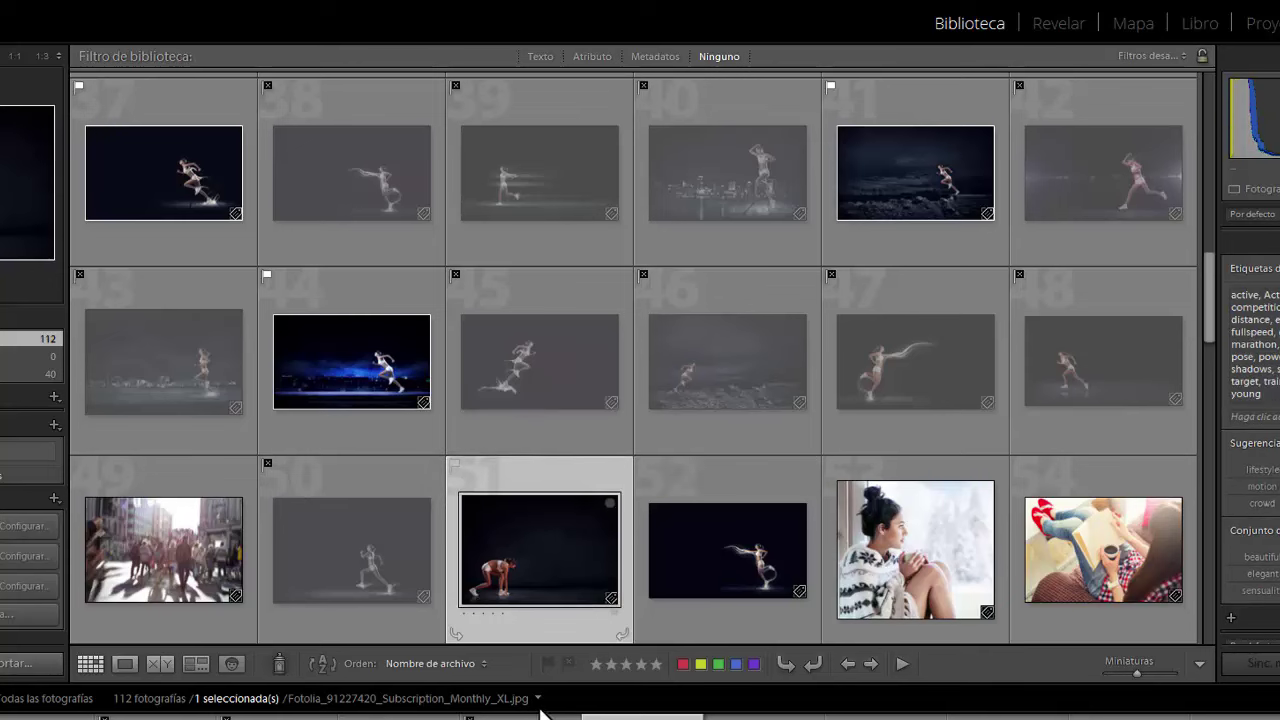
left_click(569, 664)
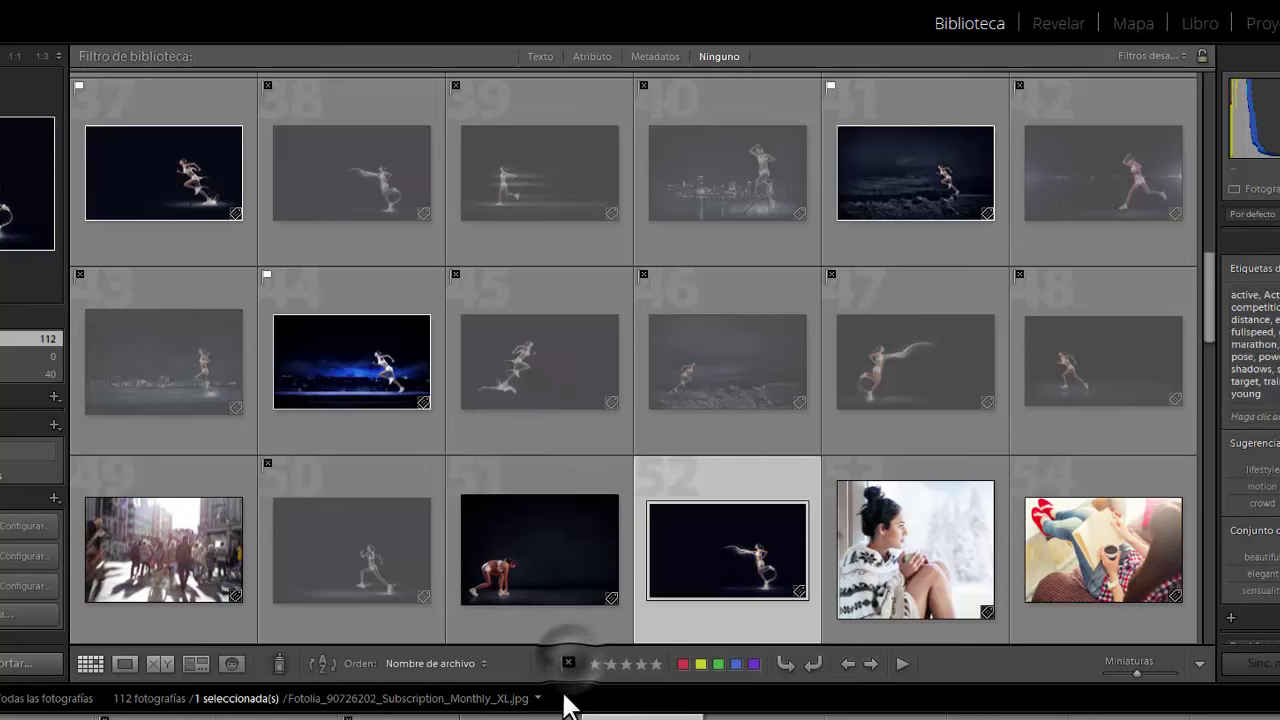
left_click(492, 478)
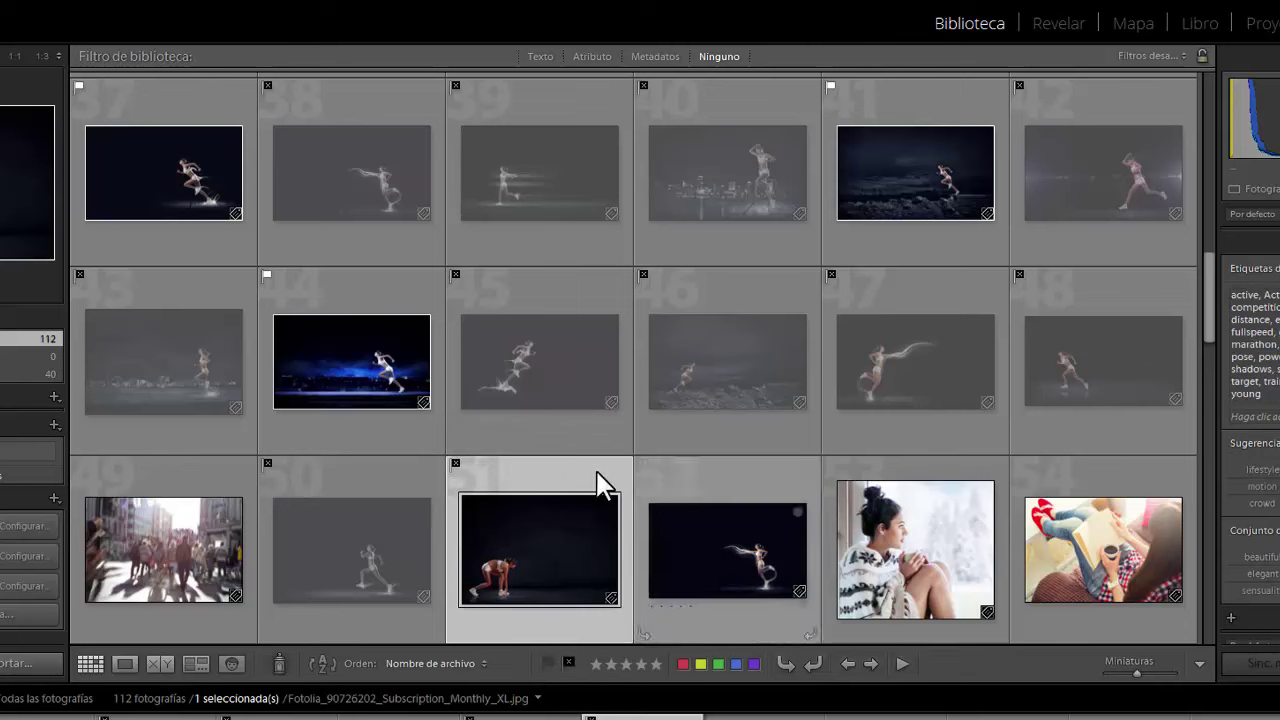
left_click(322, 345)
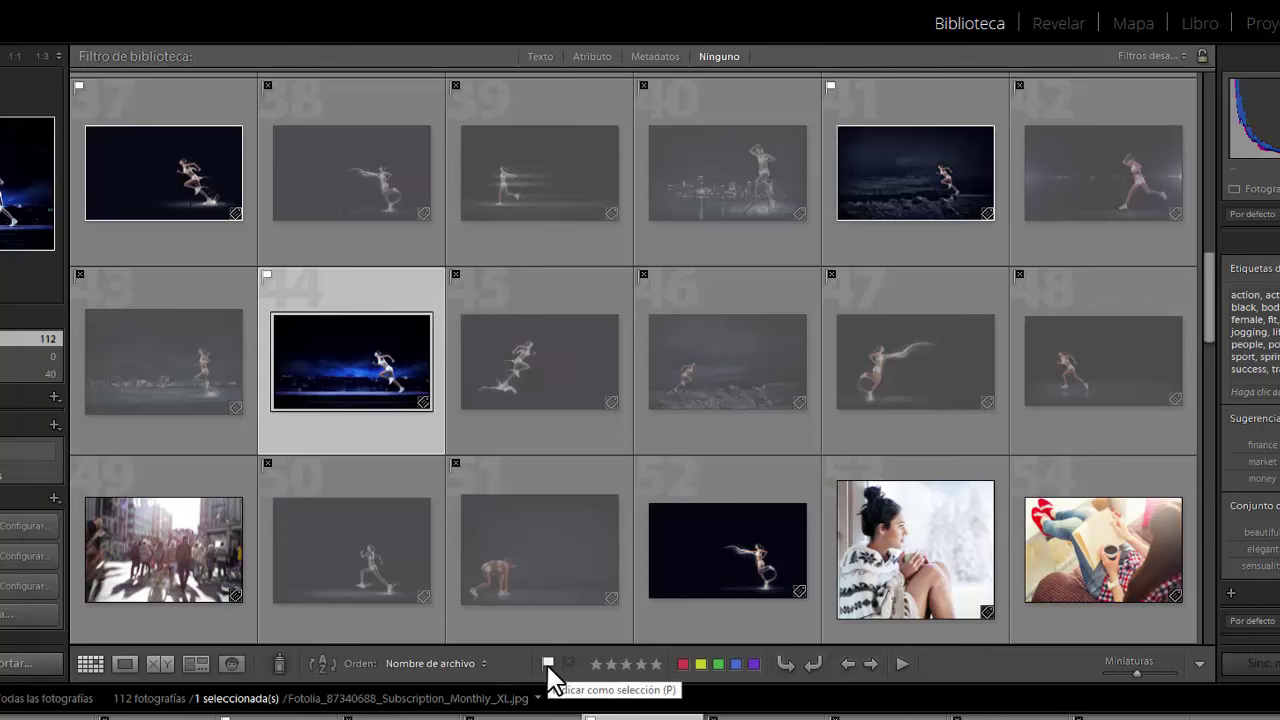
left_click(559, 414)
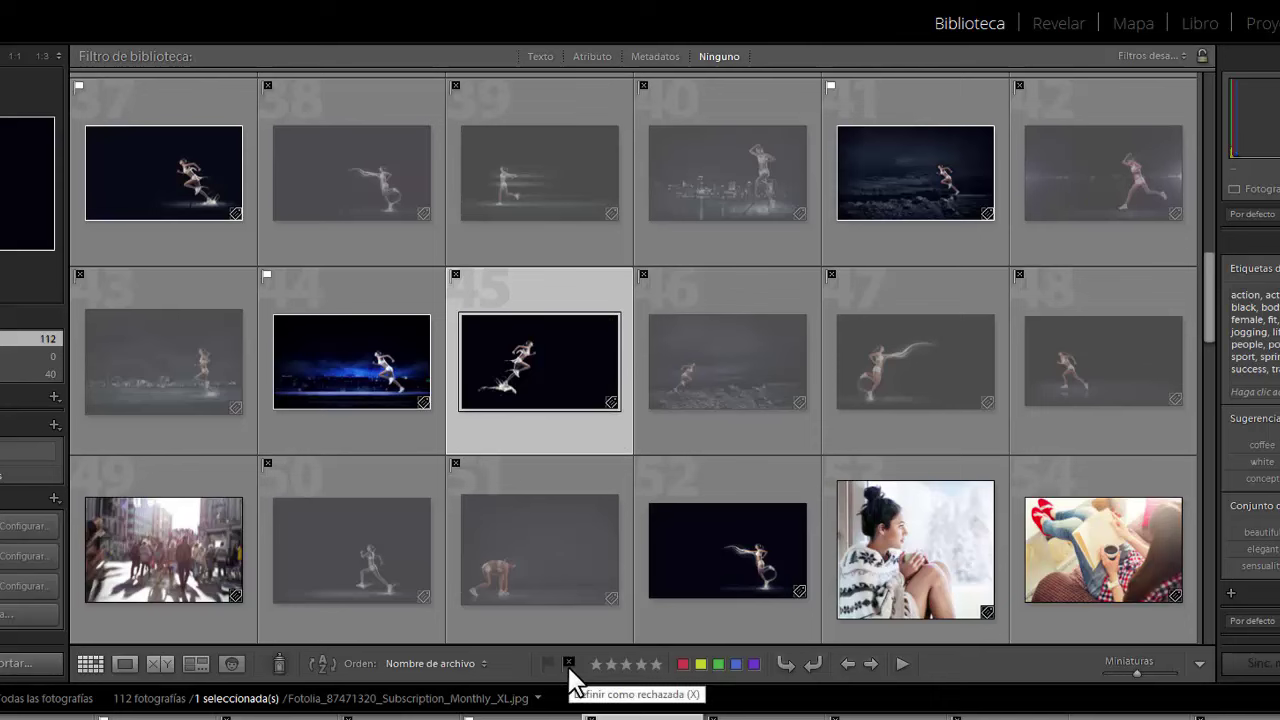
left_click(554, 518)
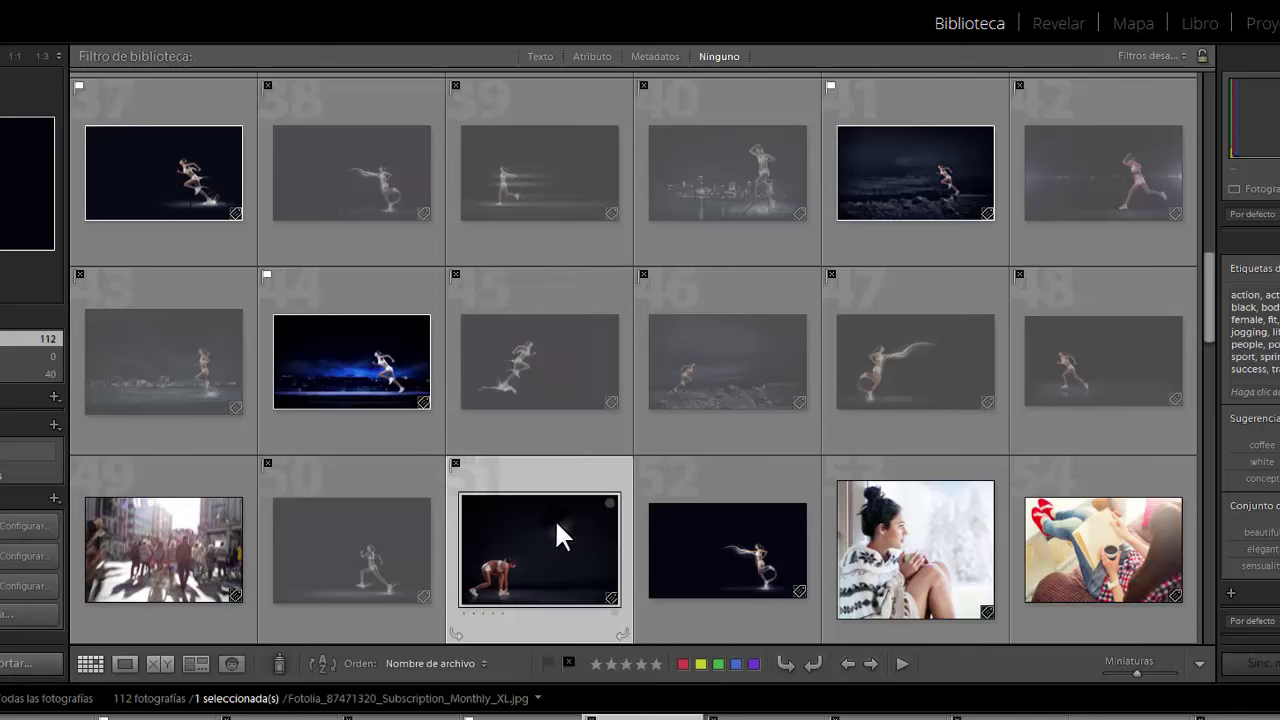
left_click(568, 664)
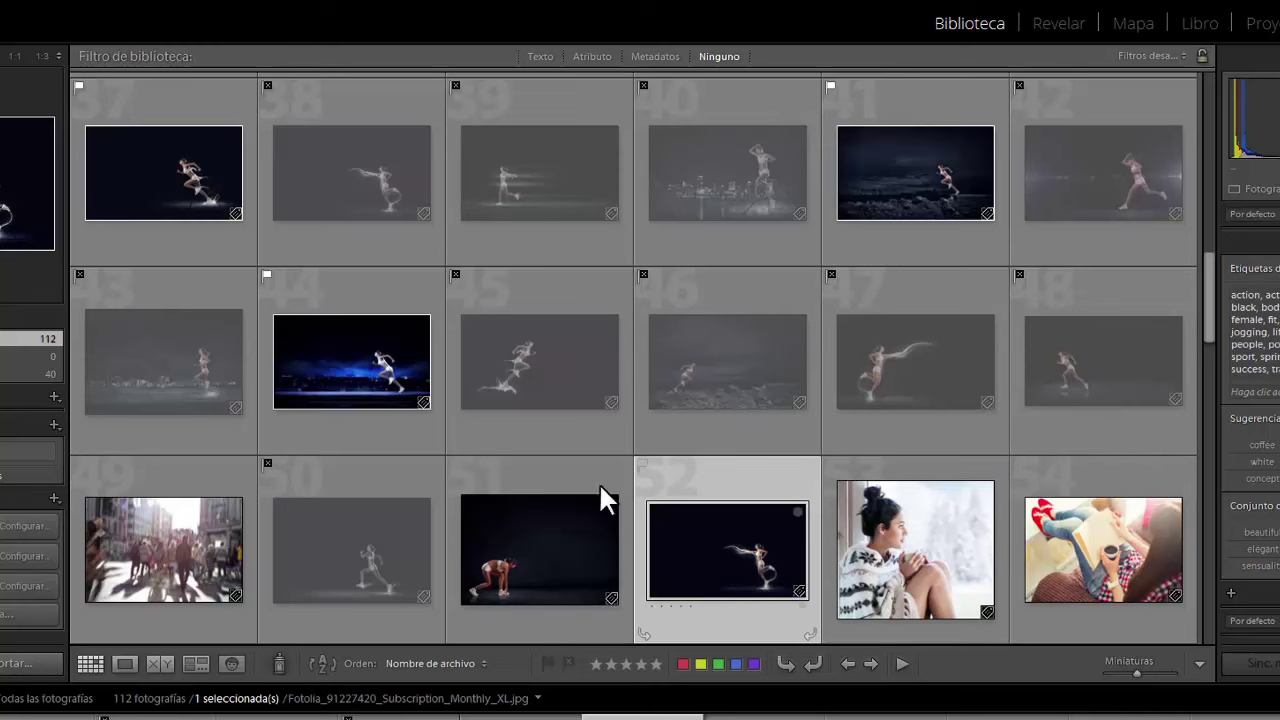
left_click(526, 482)
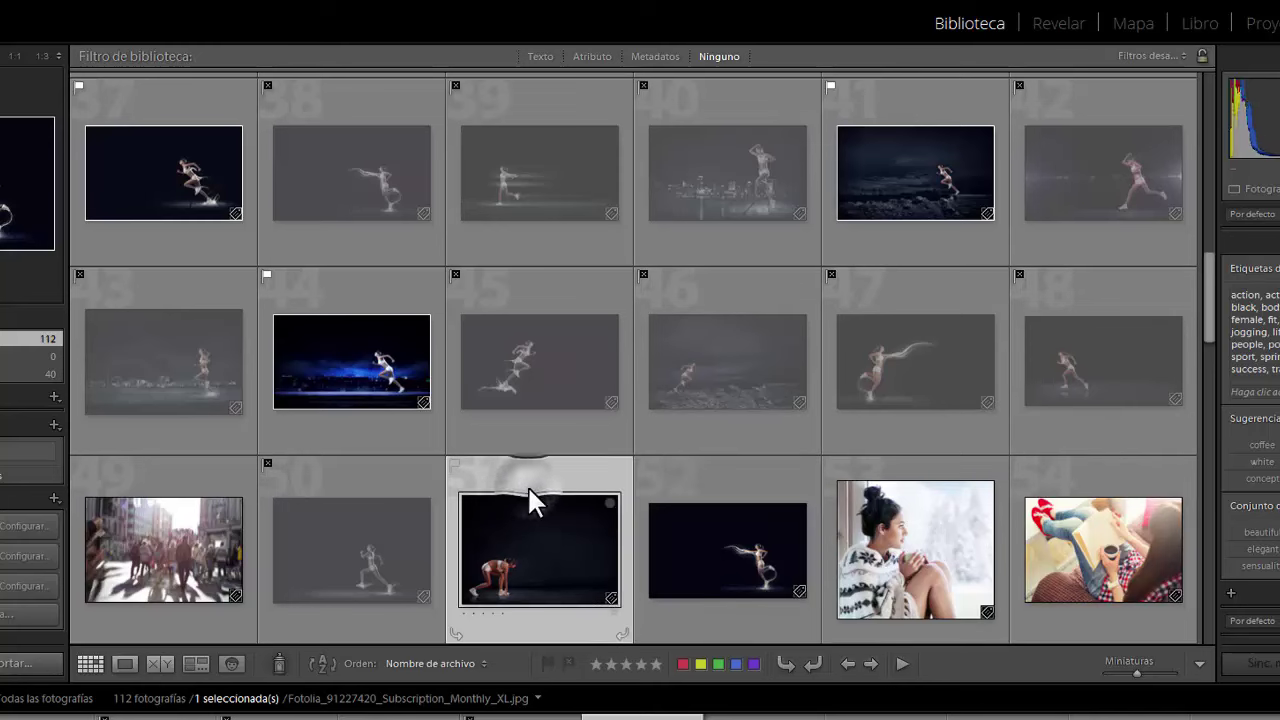
left_click(569, 663)
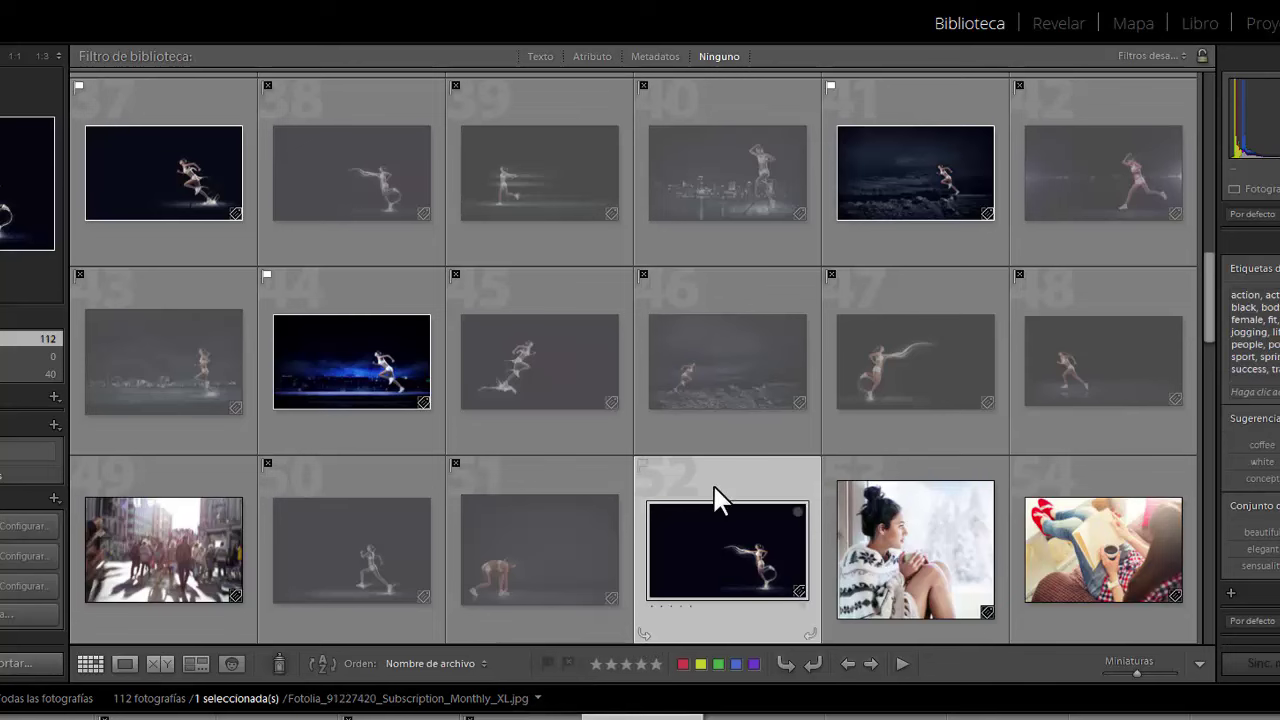
left_click(548, 663)
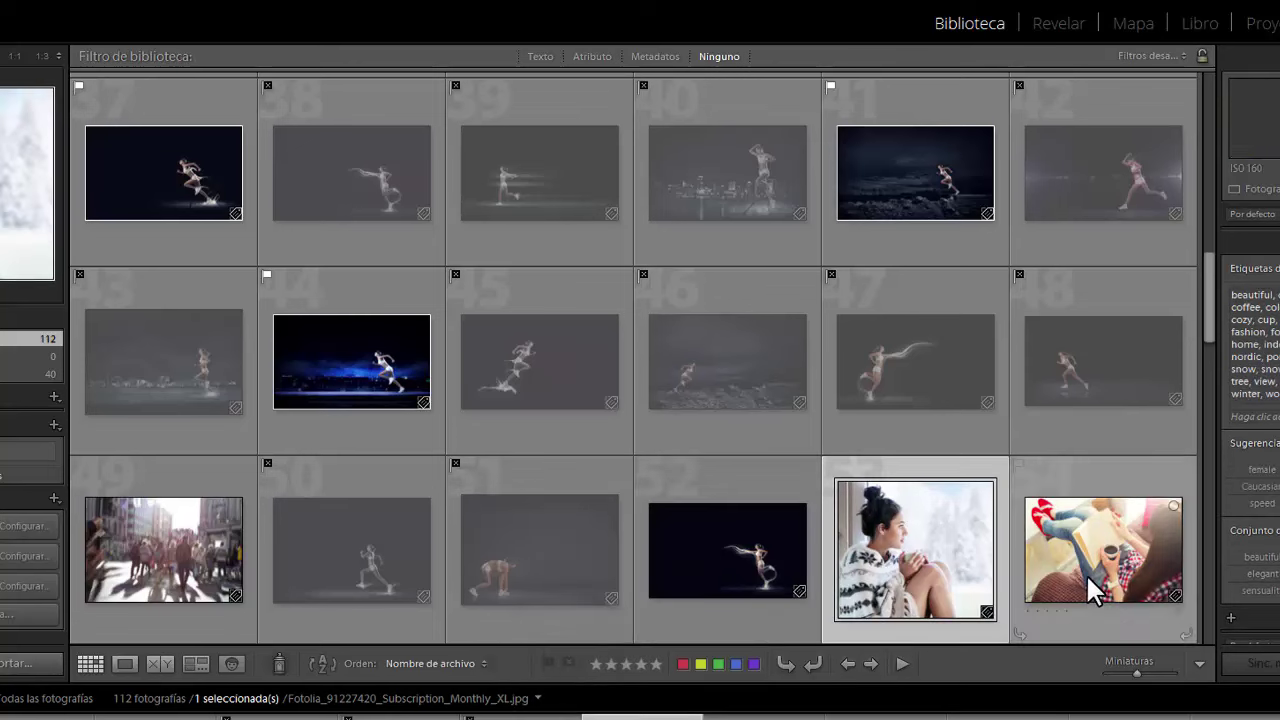
scroll(1086, 575, "up", 5)
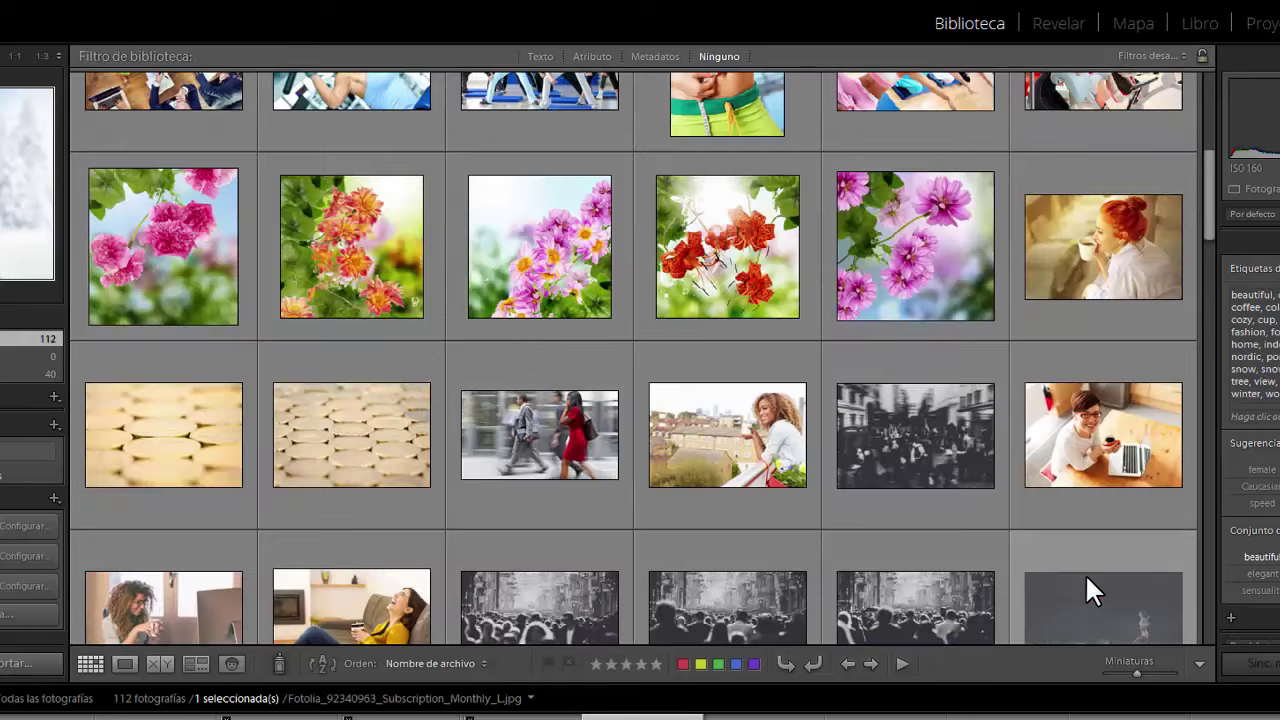
scroll(1086, 543, "up", 3)
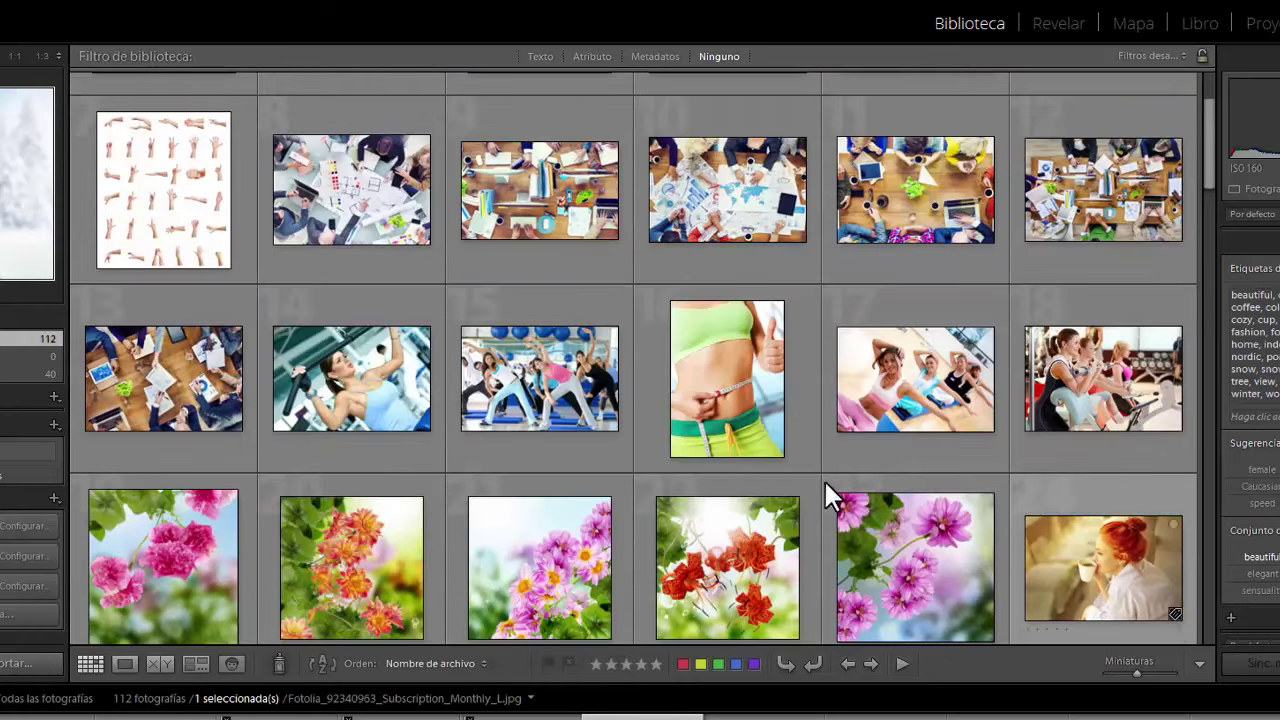
mouse_move(915, 379)
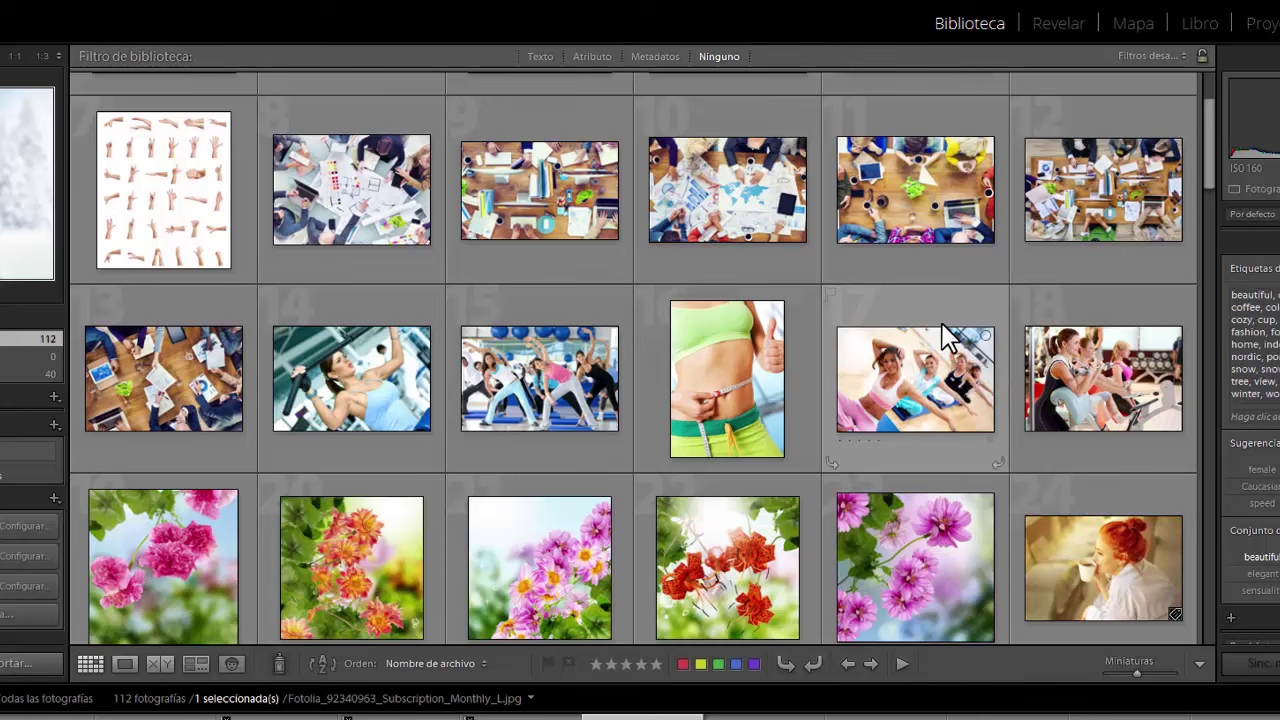
scroll(955, 333, "down", 2)
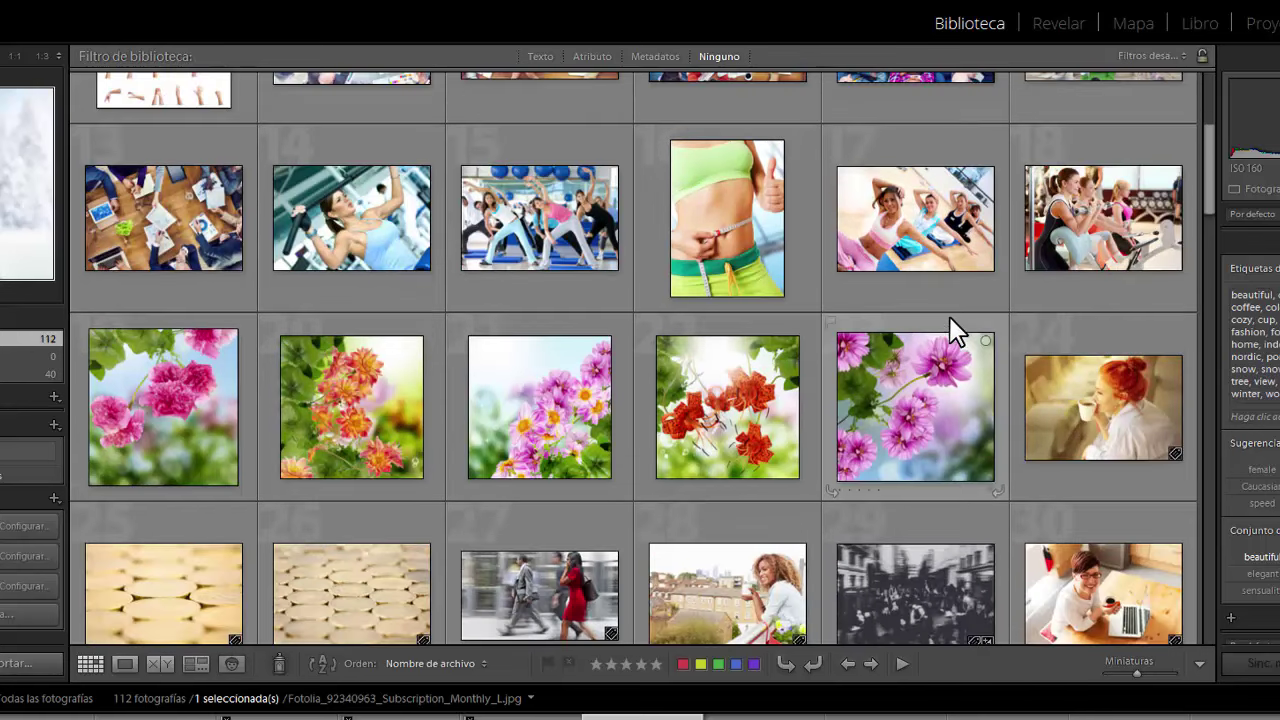
scroll(900, 295, "down", 2)
scroll(860, 283, "down", 2)
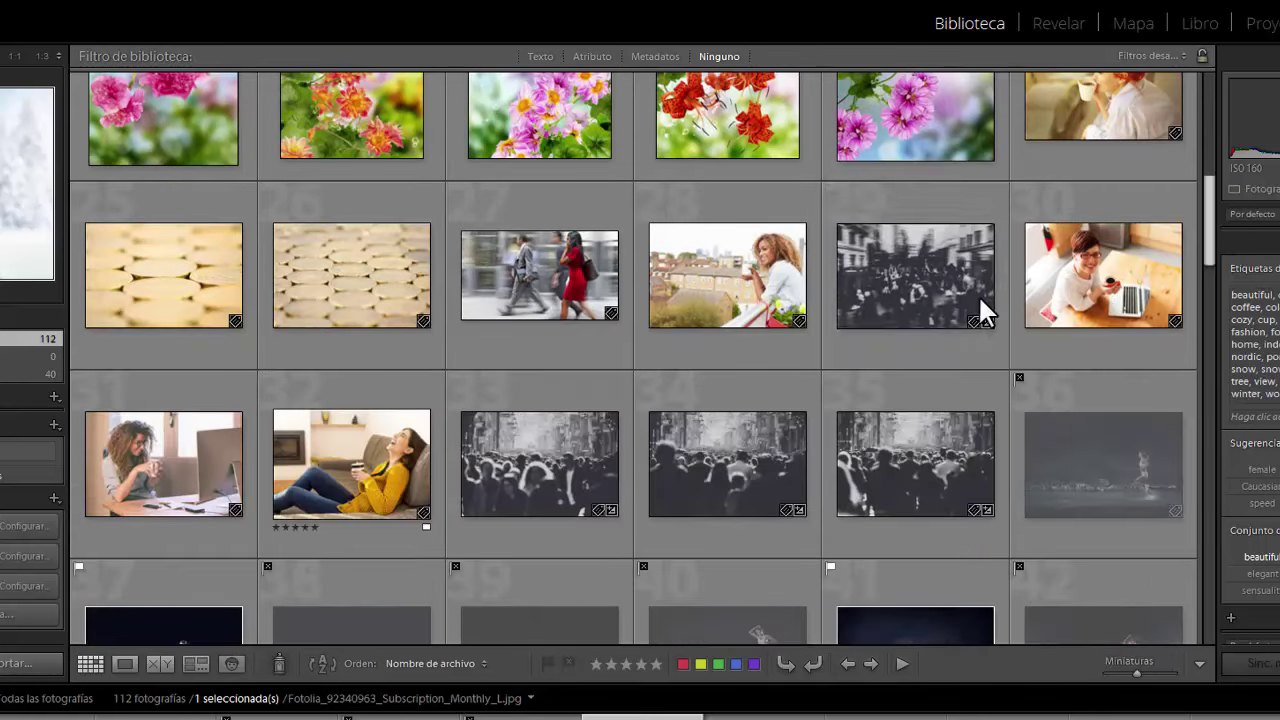
scroll(985, 315, "down", 2)
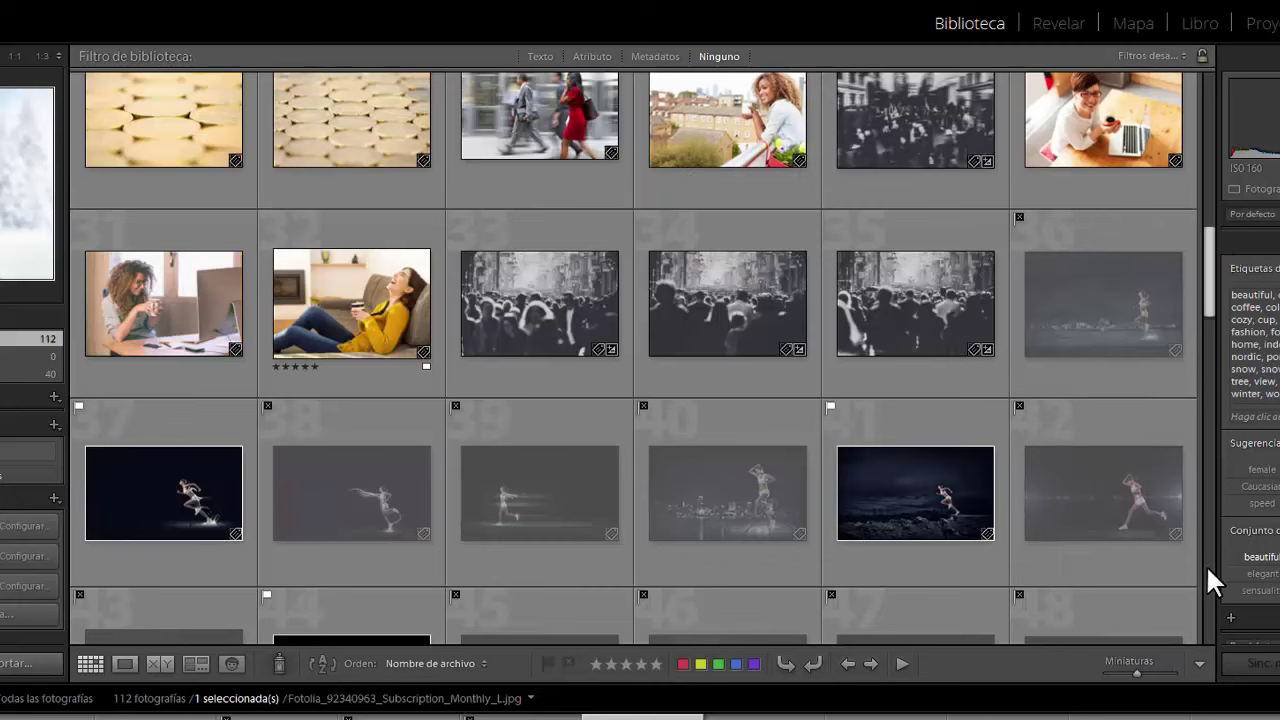
scroll(1210, 580, "down", 2)
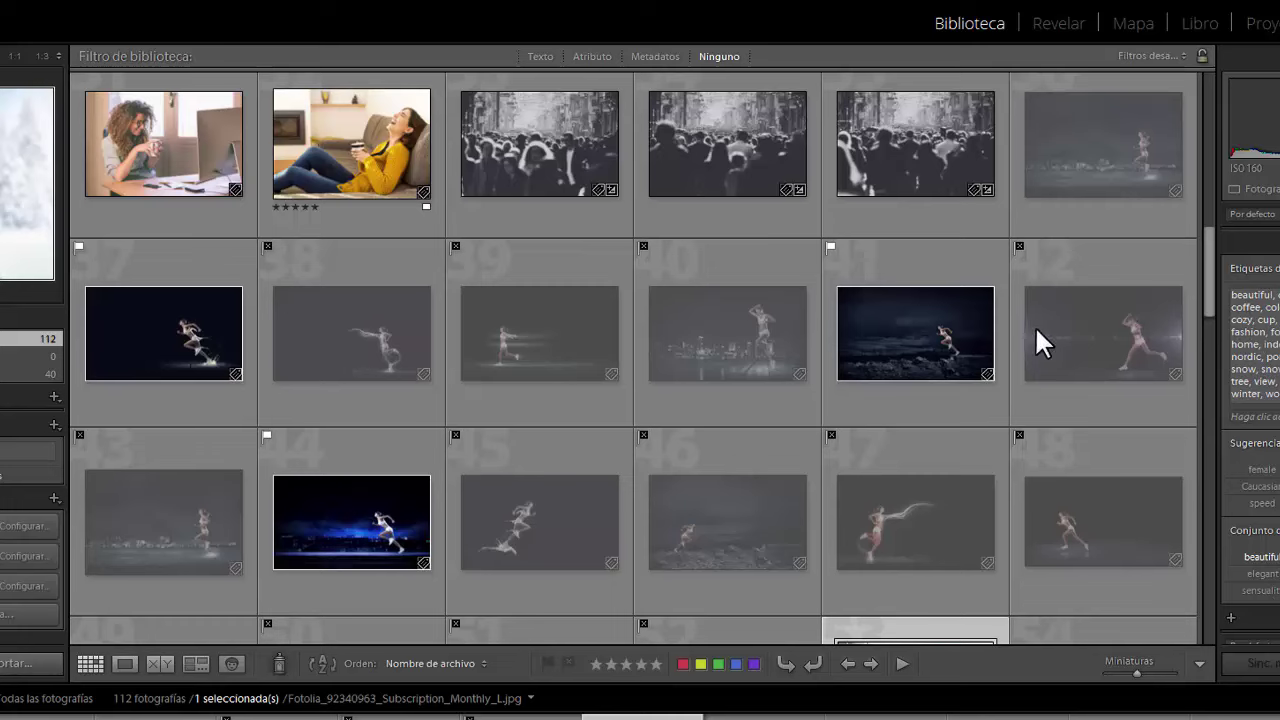
scroll(1040, 343, "down", 2)
scroll(1064, 384, "up", 2)
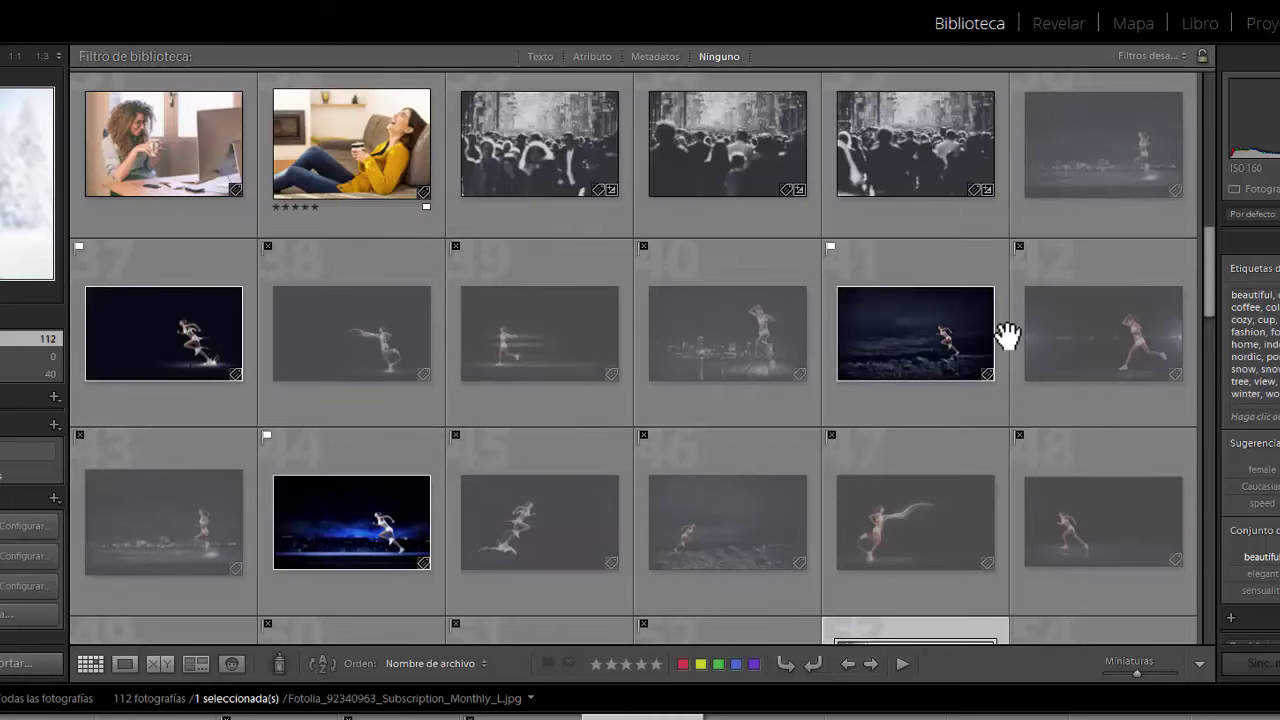
scroll(1008, 335, "down", 2)
Resize the grid thumbnails with - and = until eight photos fit per row.
key("equal")
key("minus")
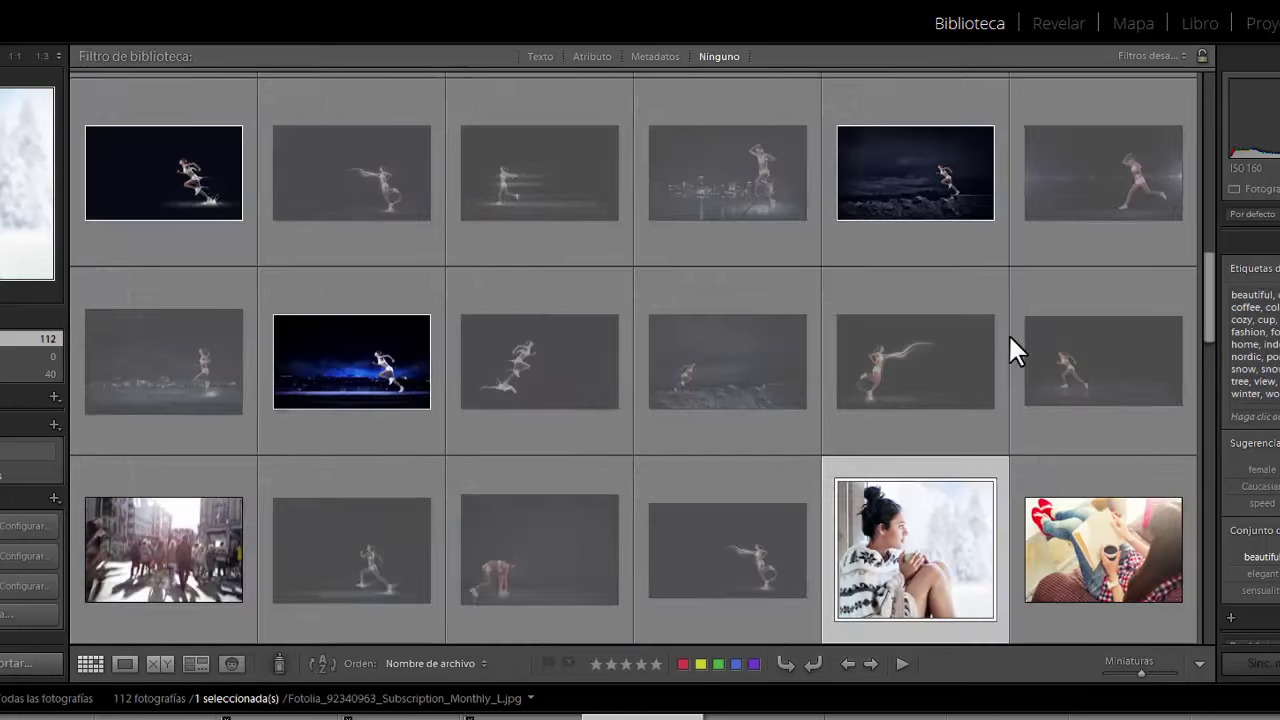
key("minus")
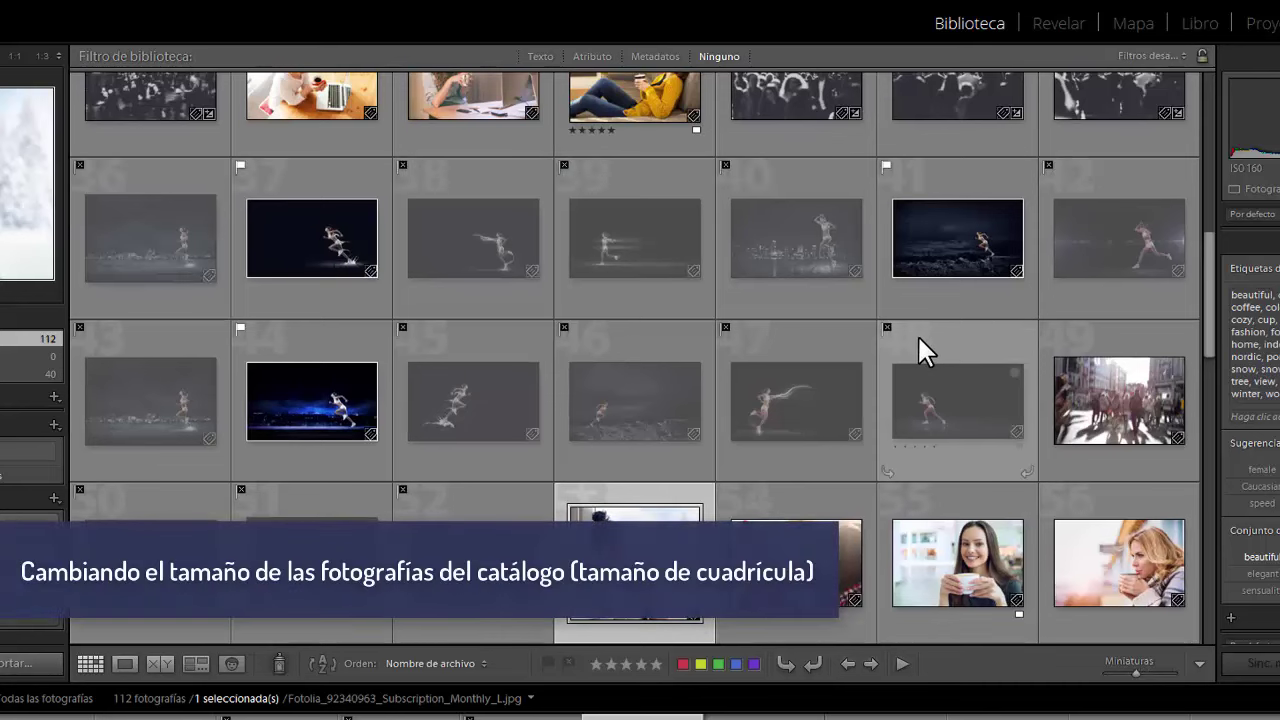
scroll(916, 334, "up", 2)
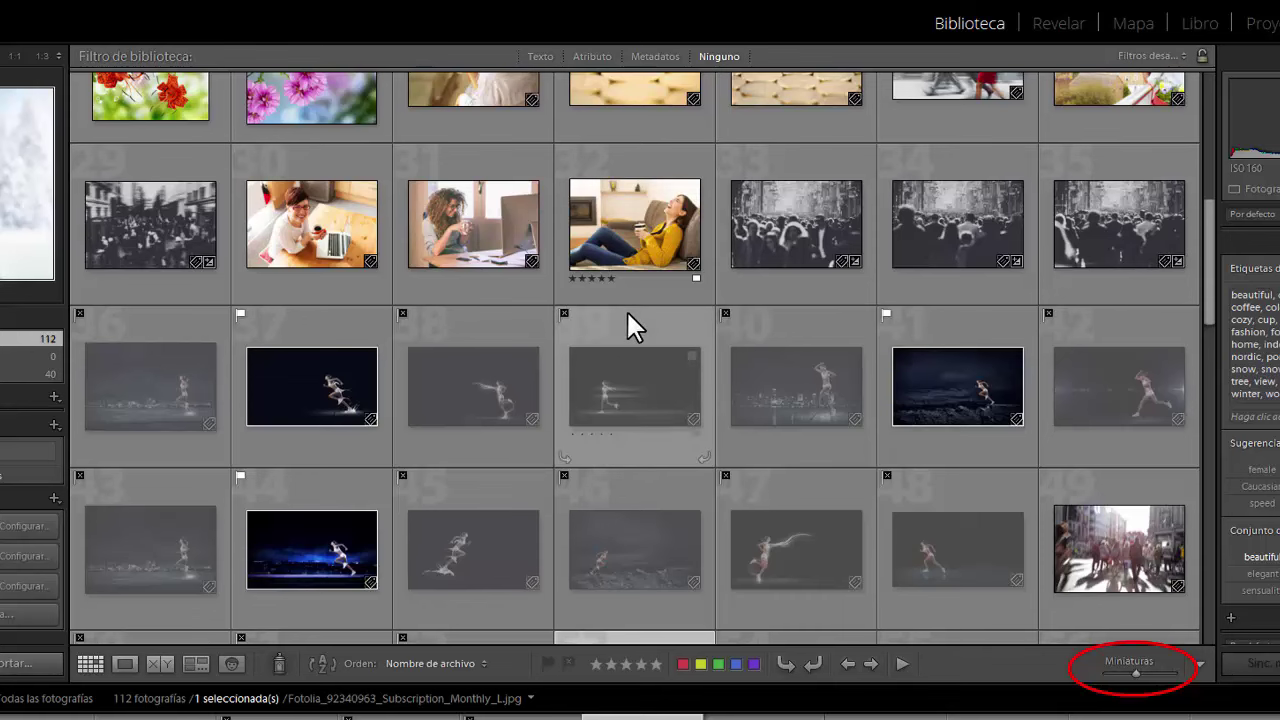
key("minus")
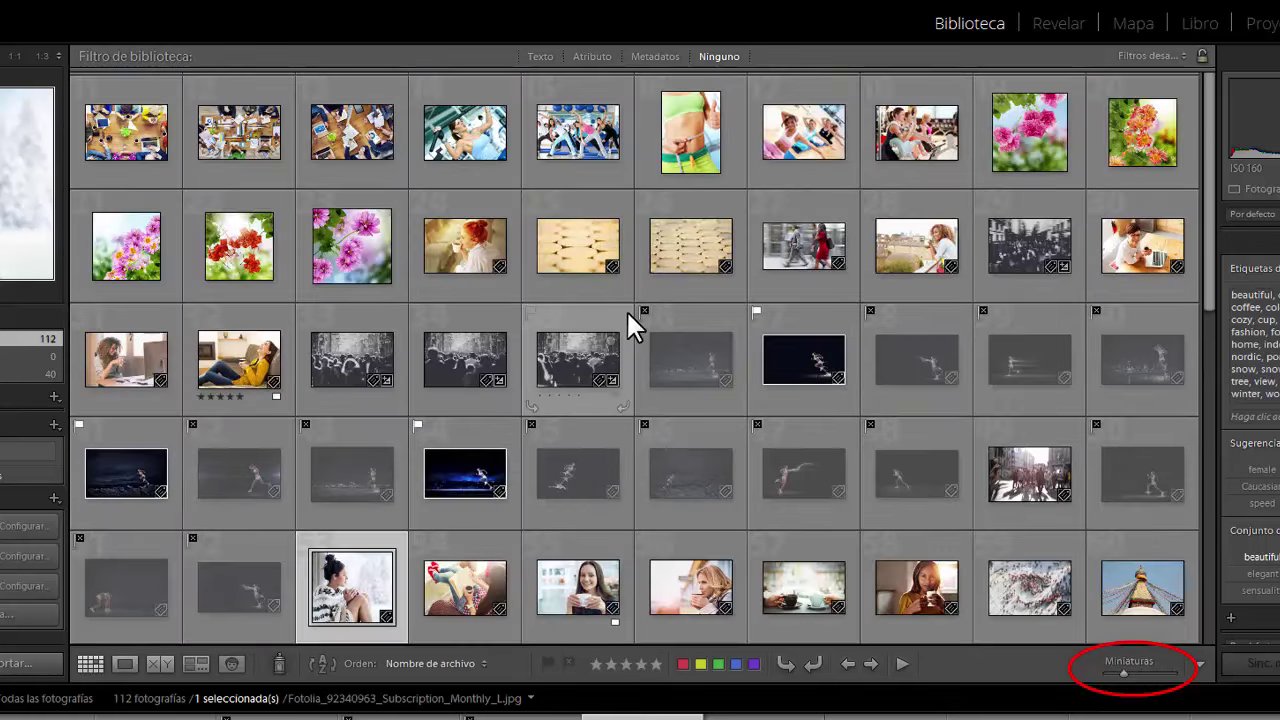
key("minus")
key("equal")
key("equal")
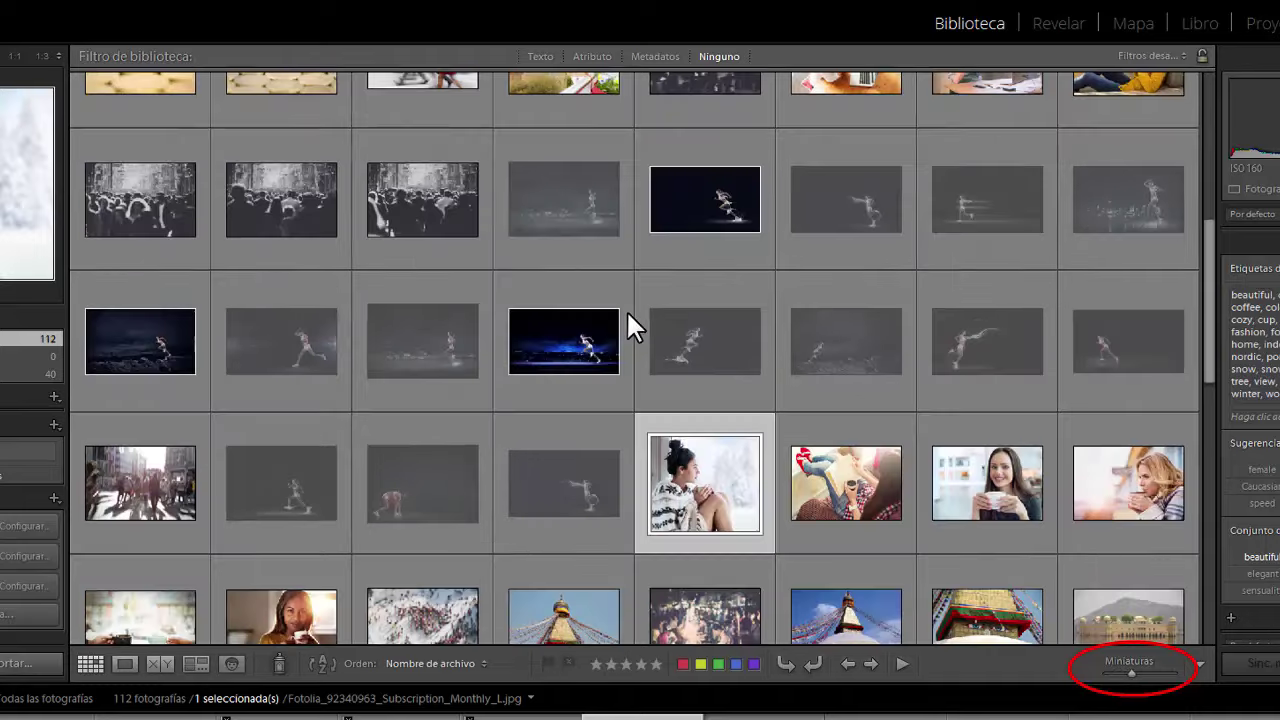
key("equal")
key("equal")
key("equal")
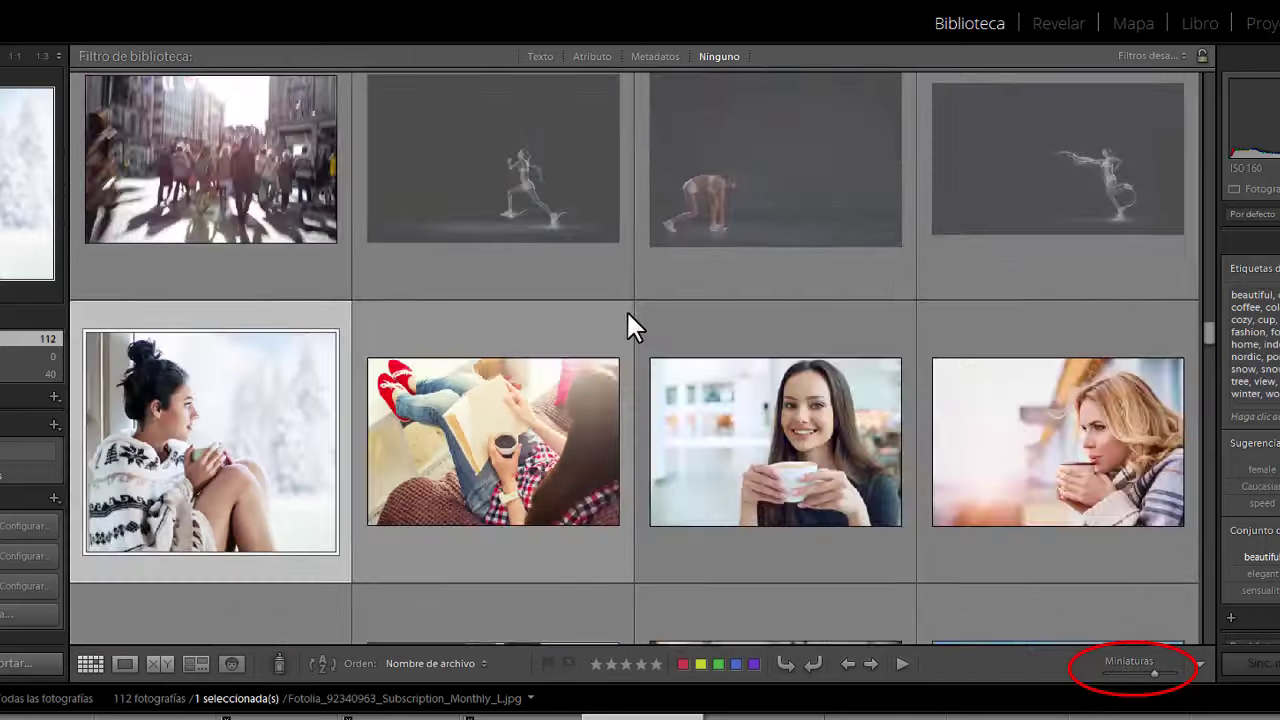
key("equal")
key("minus")
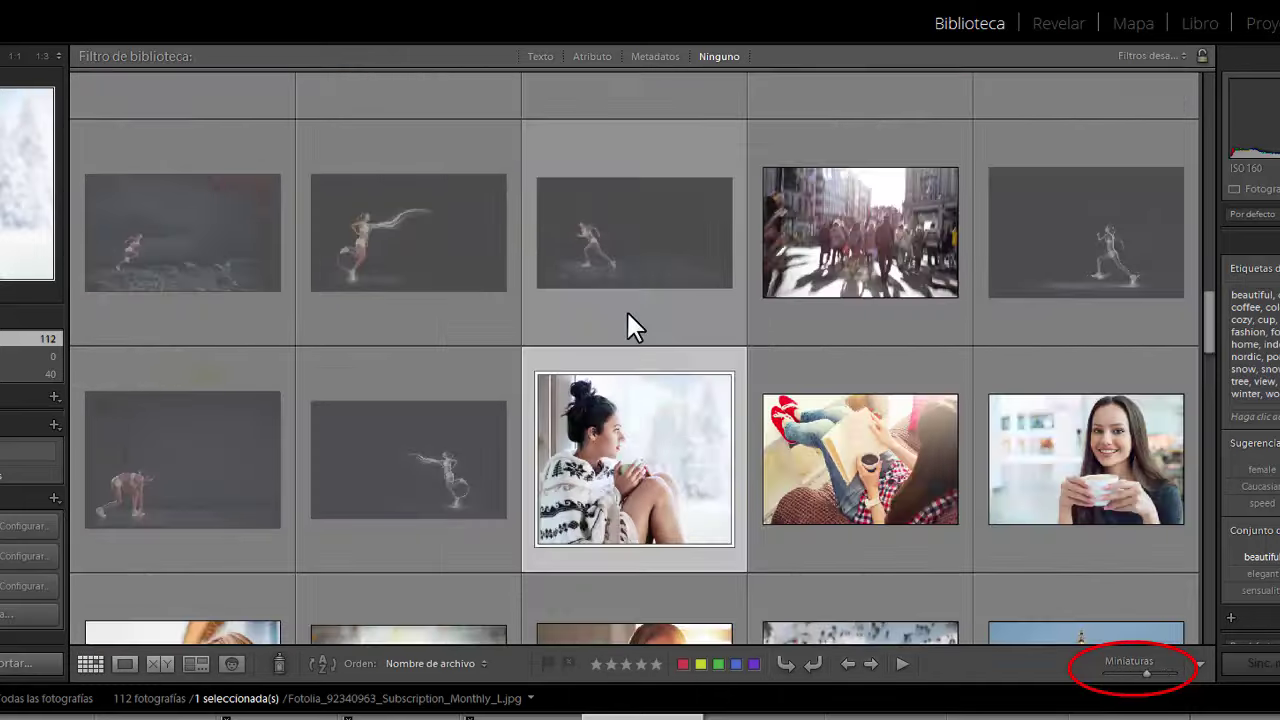
key("minus")
key("minus")
key("minus")
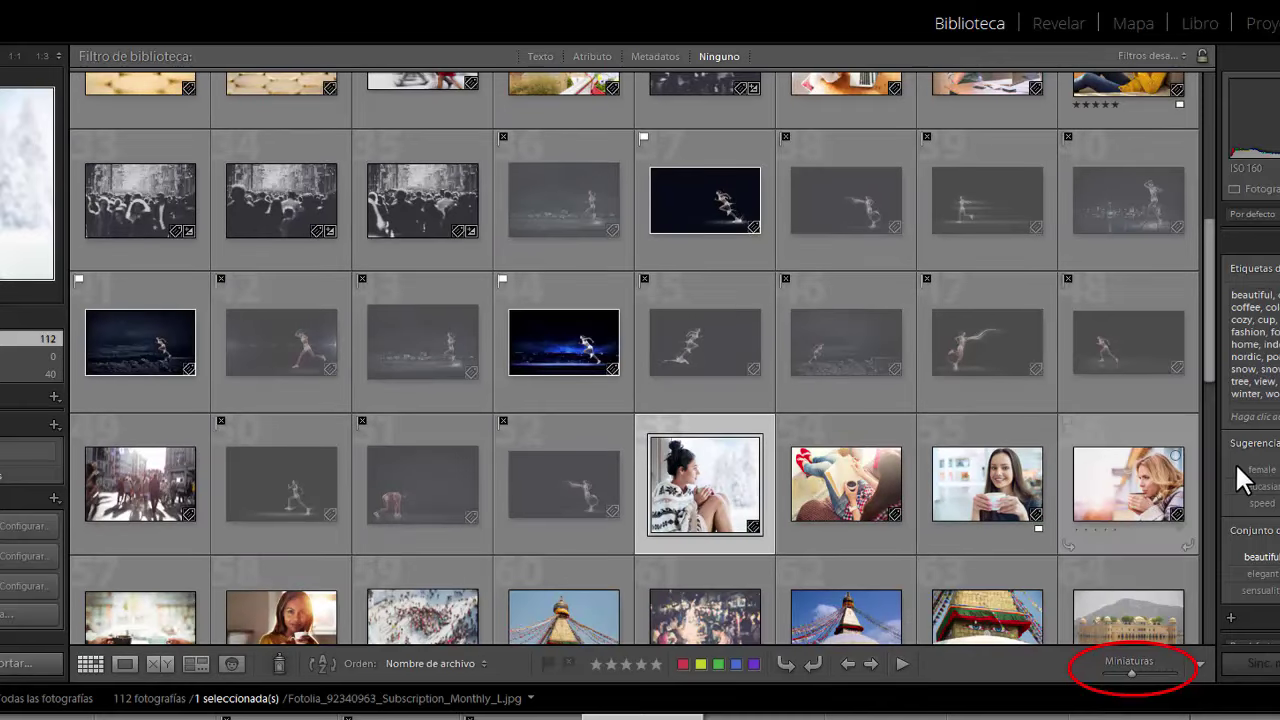
scroll(1060, 527, "up", 2)
scroll(1045, 535, "down", 2)
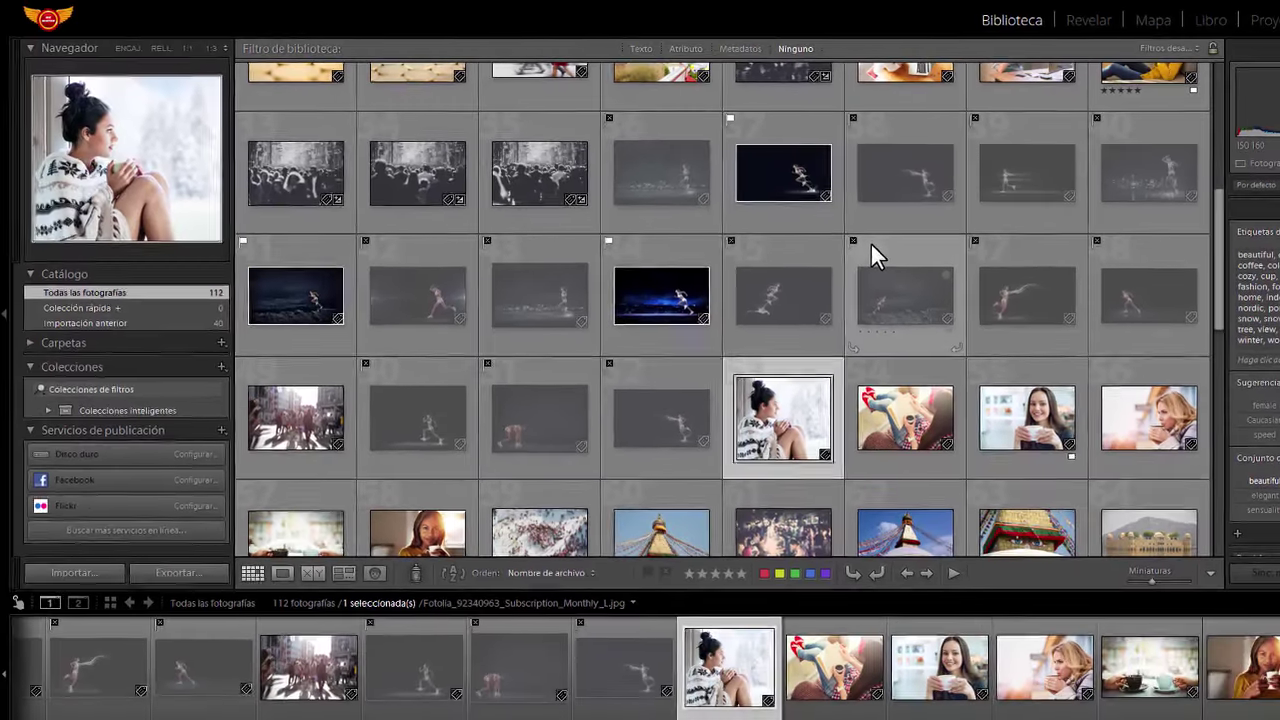
Preview the dark runner shots, then select photos 37, 41 and 44 together.
left_click(783, 136)
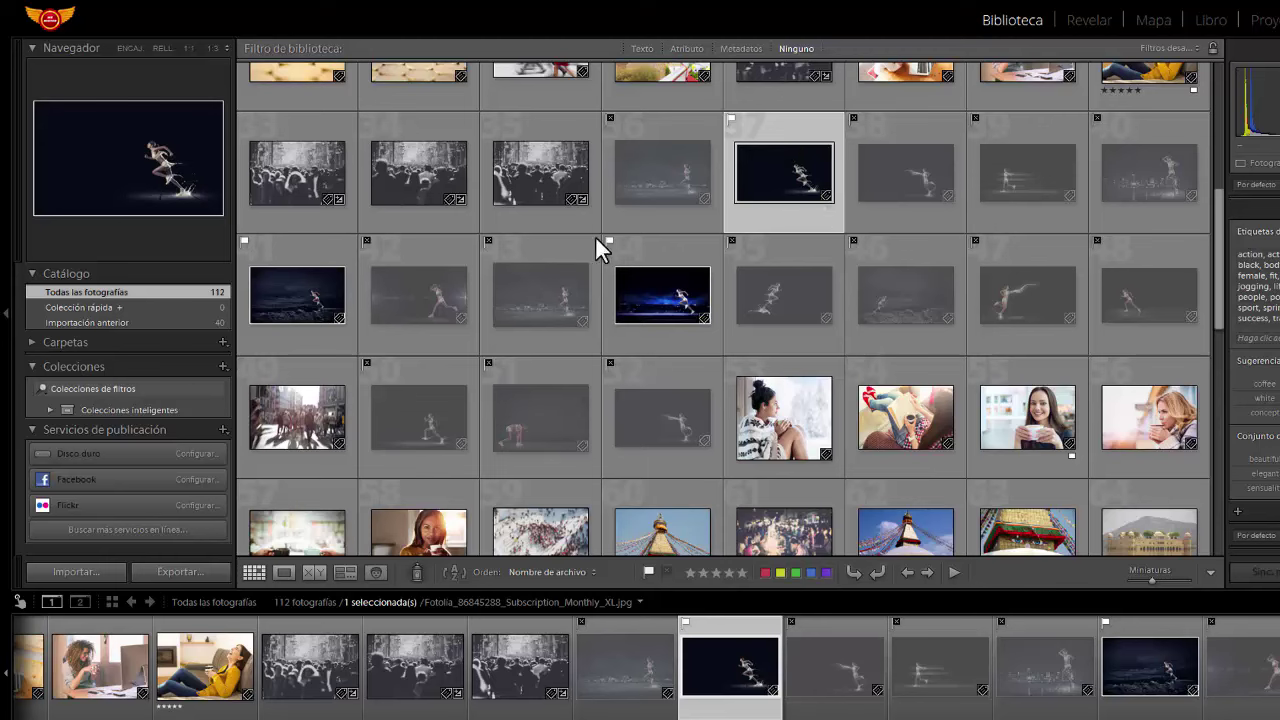
left_click(326, 274)
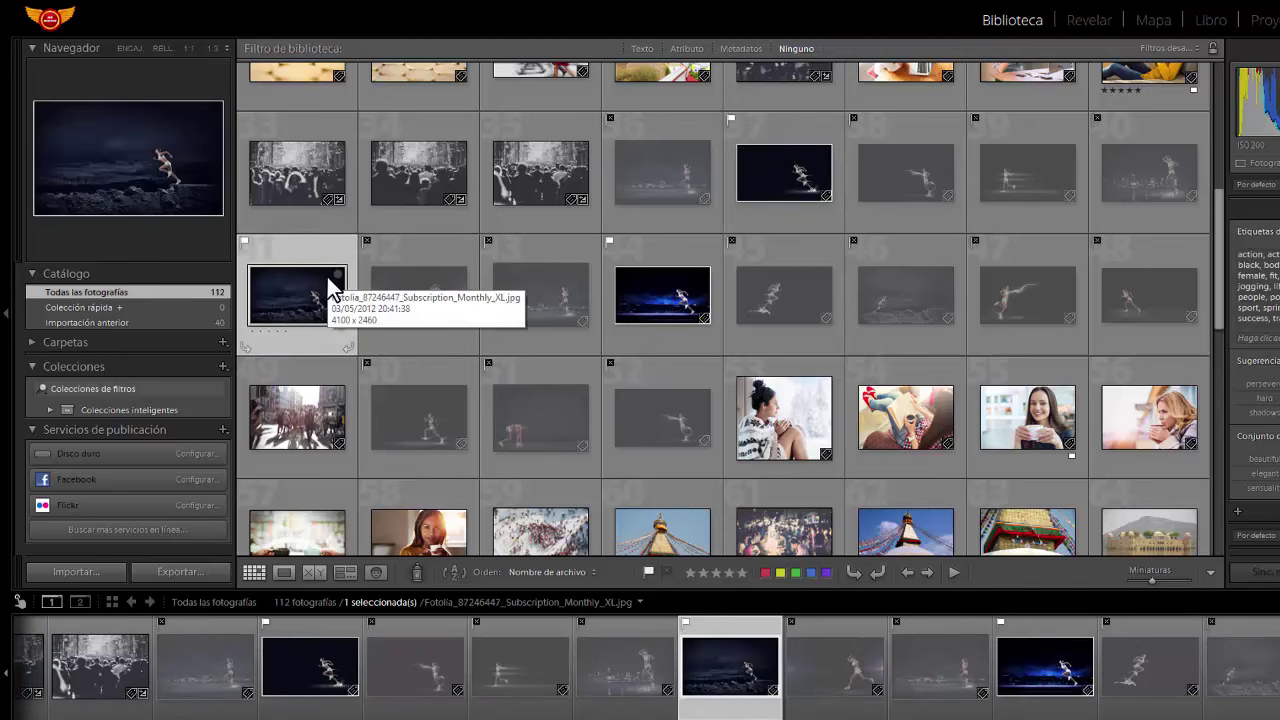
left_click(684, 278)
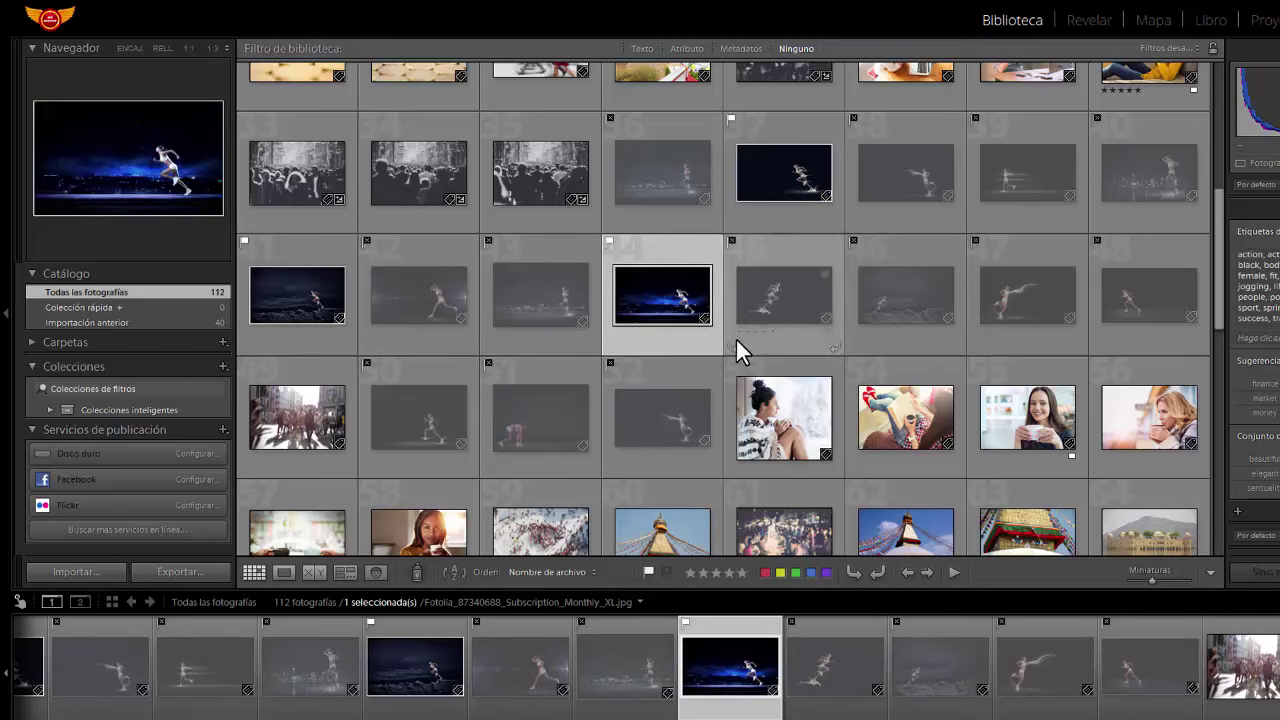
left_click(907, 173)
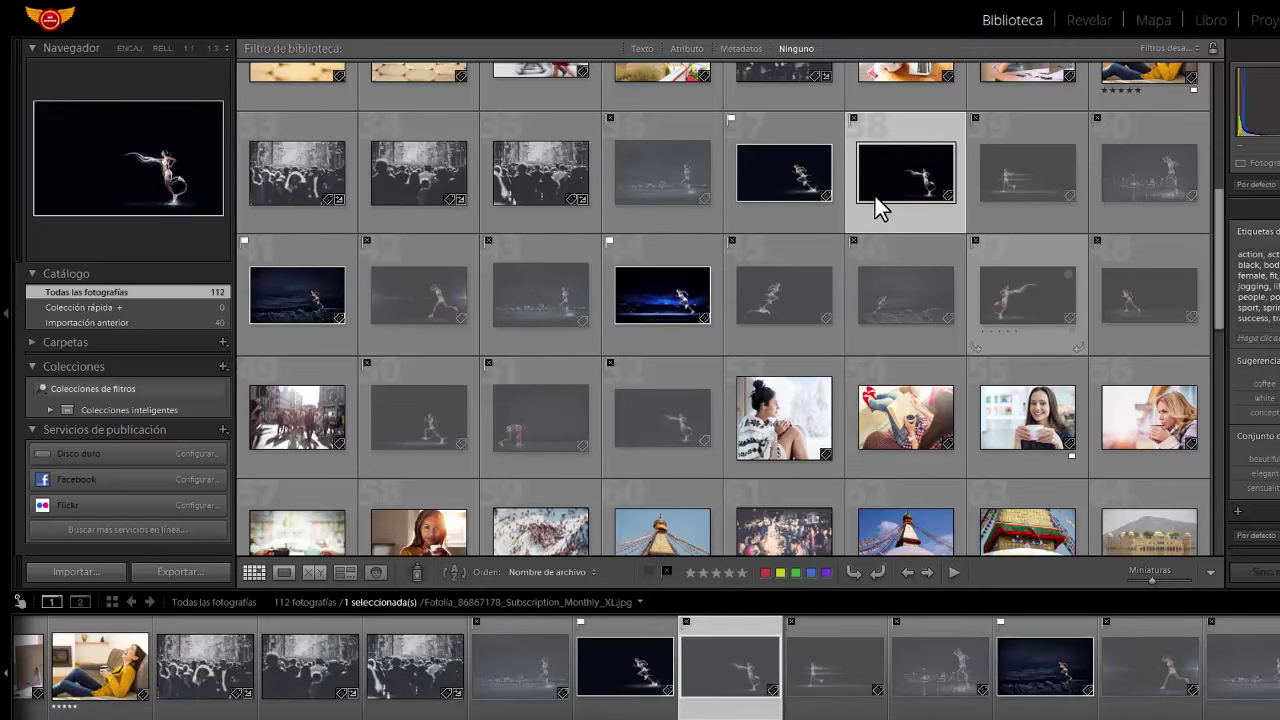
left_click(781, 183)
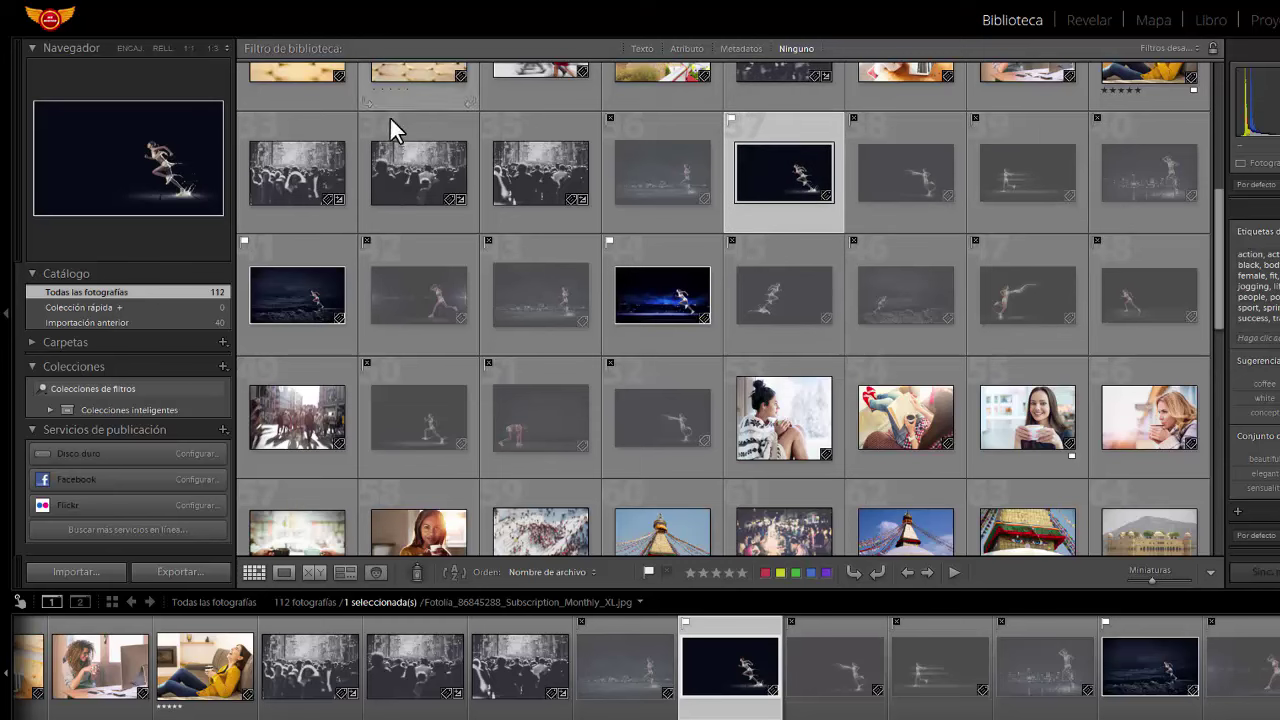
left_click(302, 277, "ctrl")
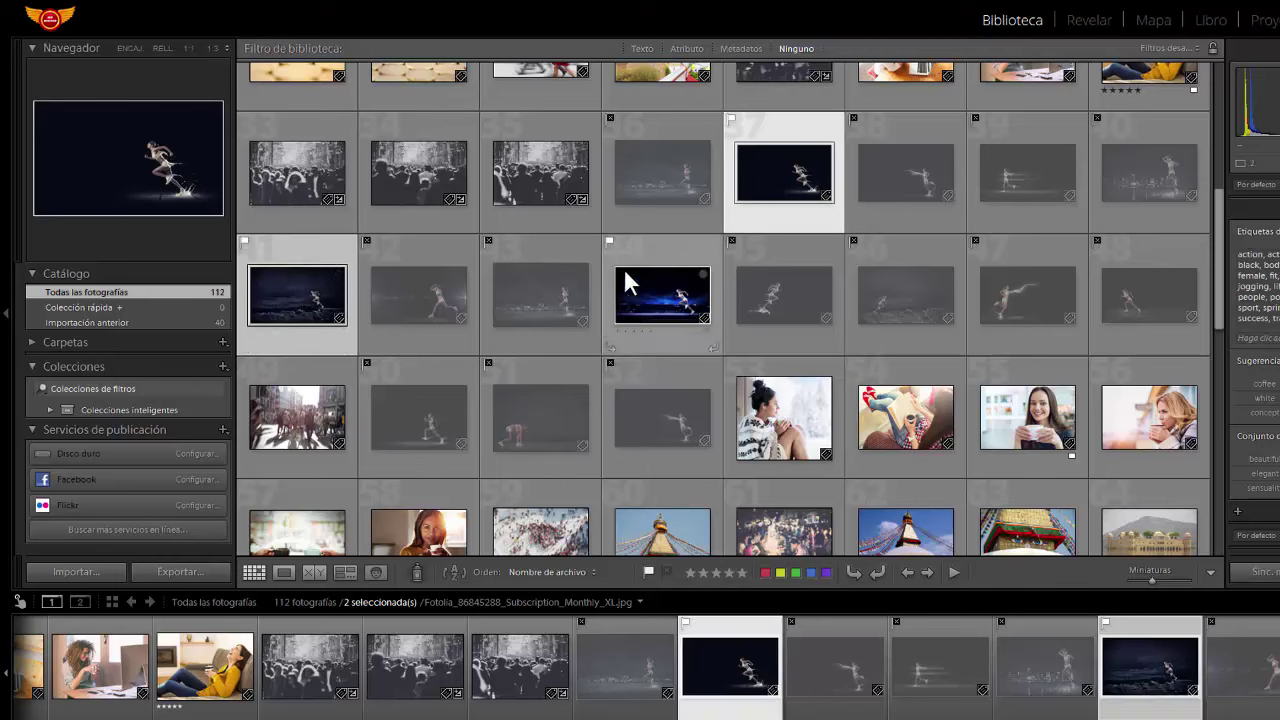
left_click(652, 262, "ctrl")
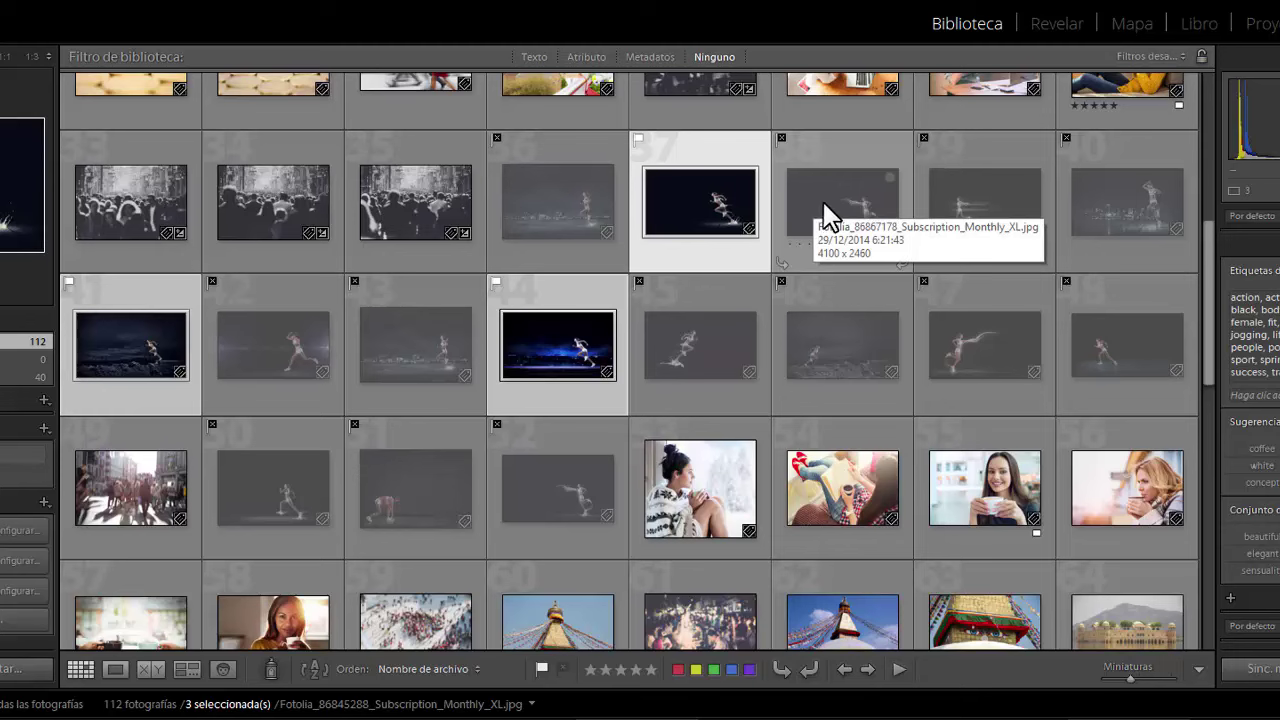
left_click(189, 672)
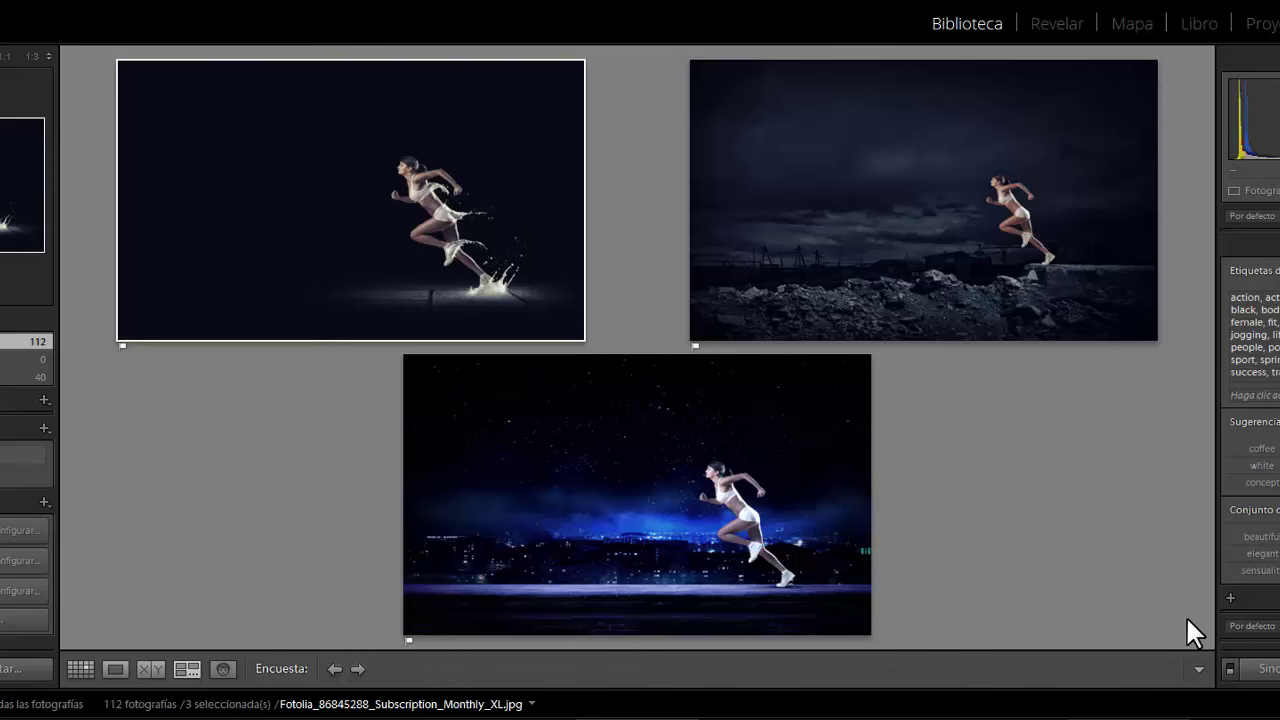
mouse_move(923, 200)
mouse_move(1113, 203)
left_click(72, 669)
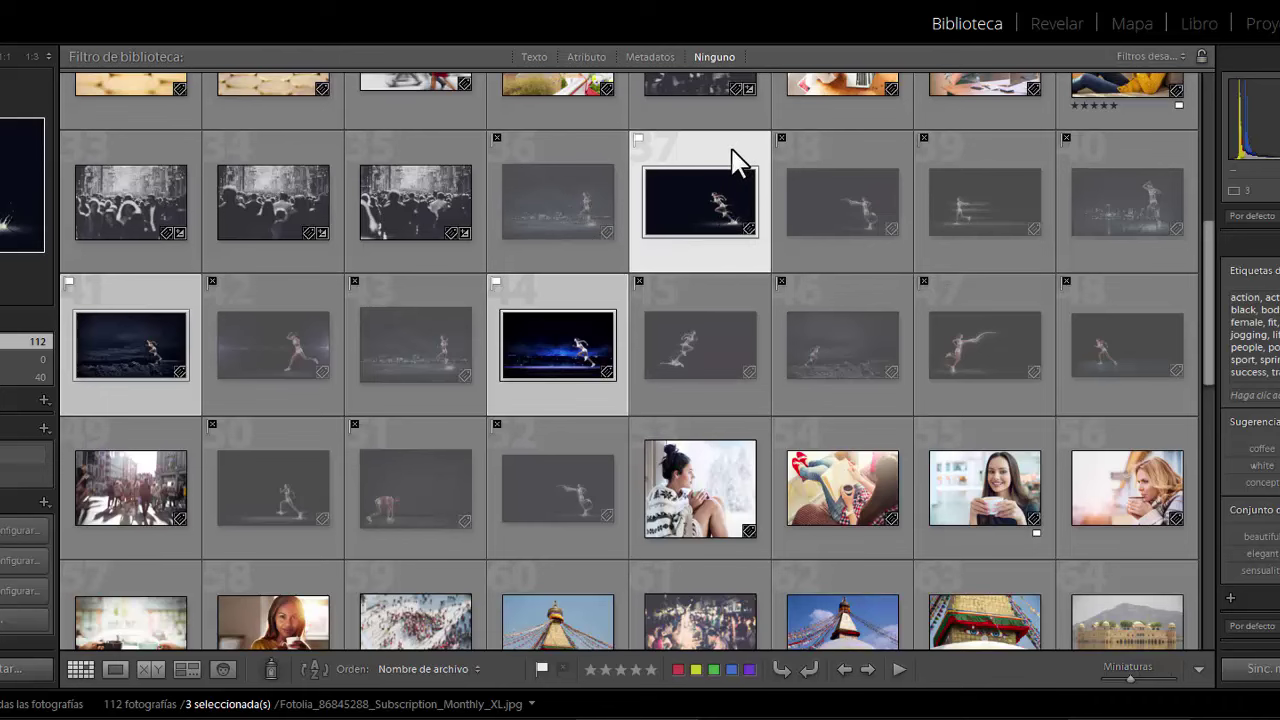
Select runner photos 37, 41 and 44 and show them in Survey view.
left_click(718, 185)
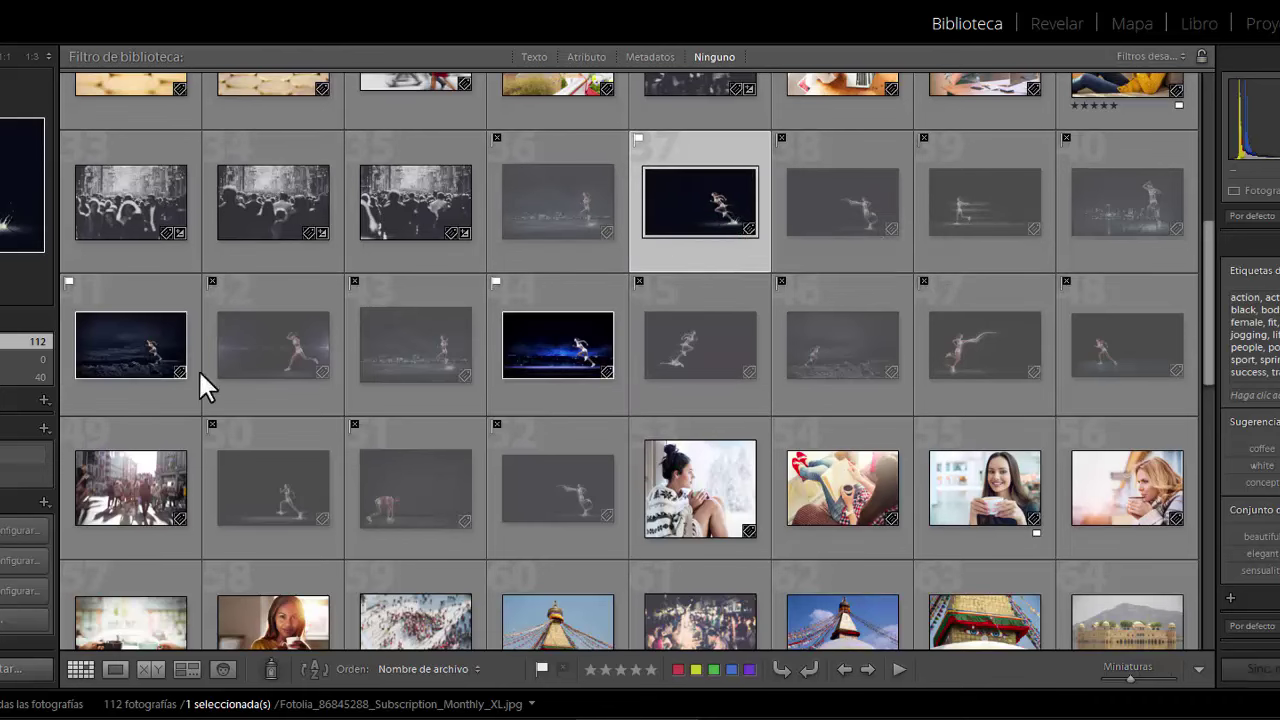
mouse_move(700, 201)
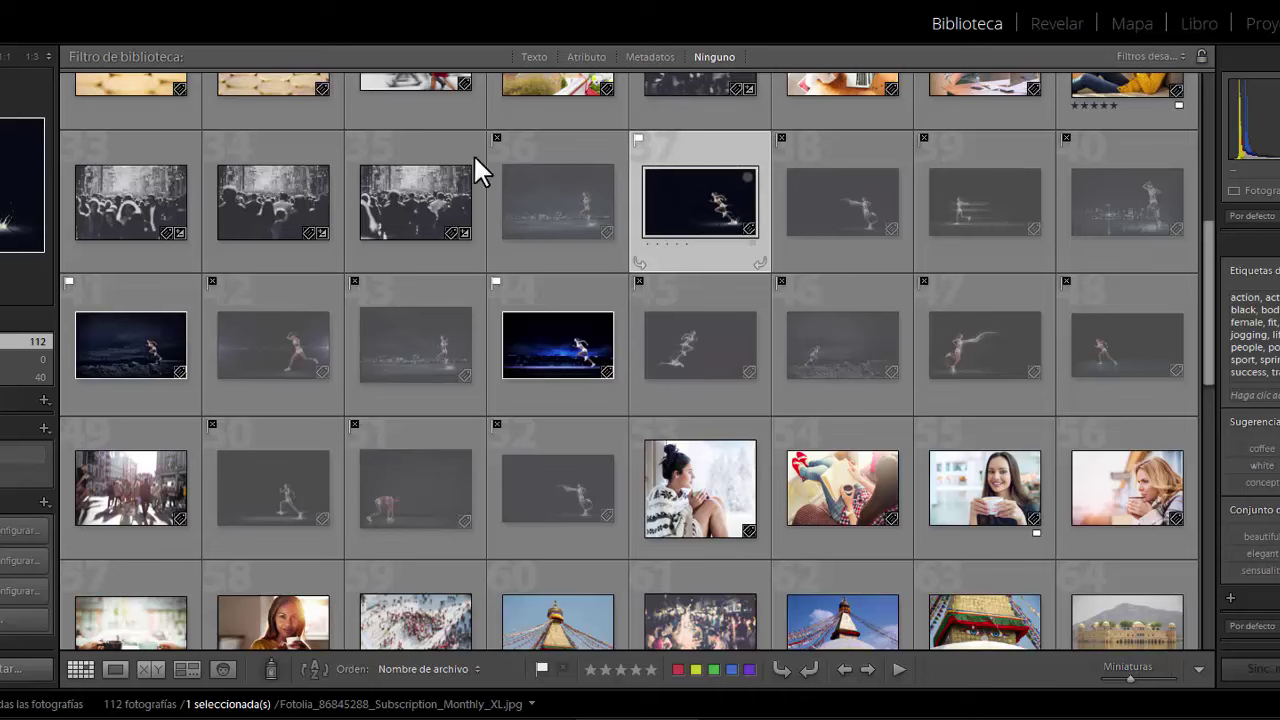
left_click(131, 296, "ctrl")
left_click(571, 330, "ctrl")
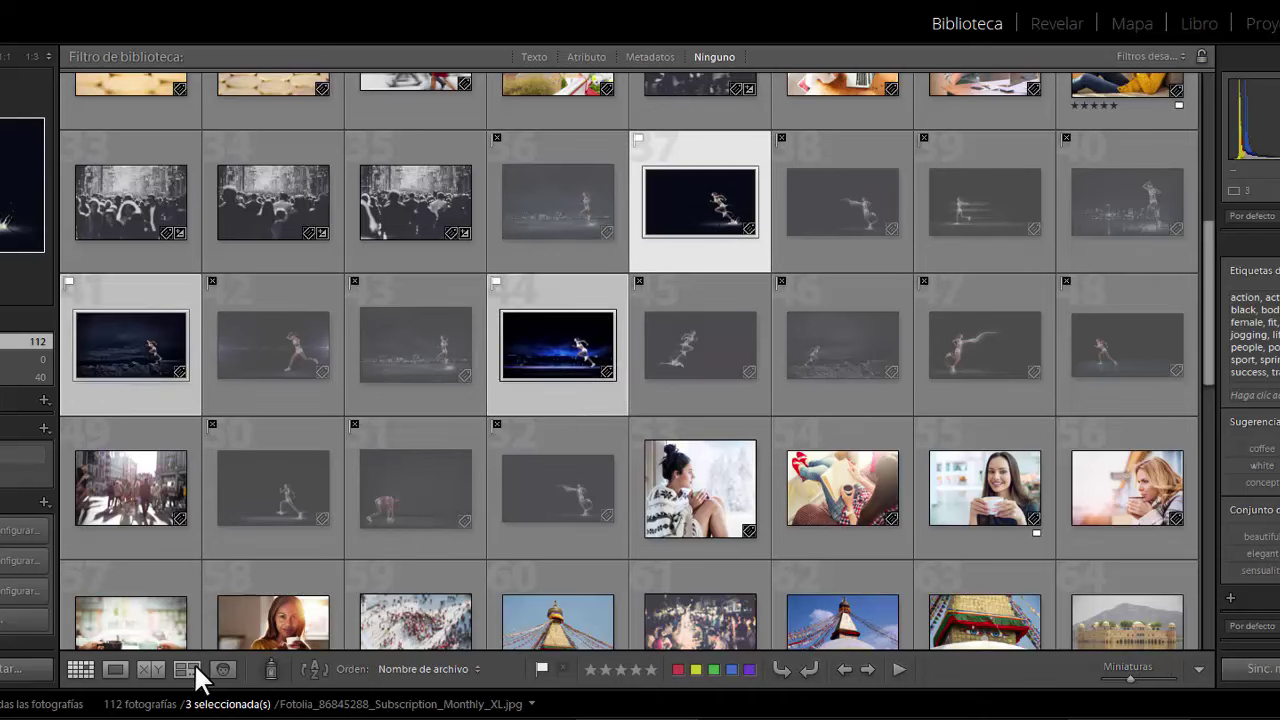
left_click(220, 668)
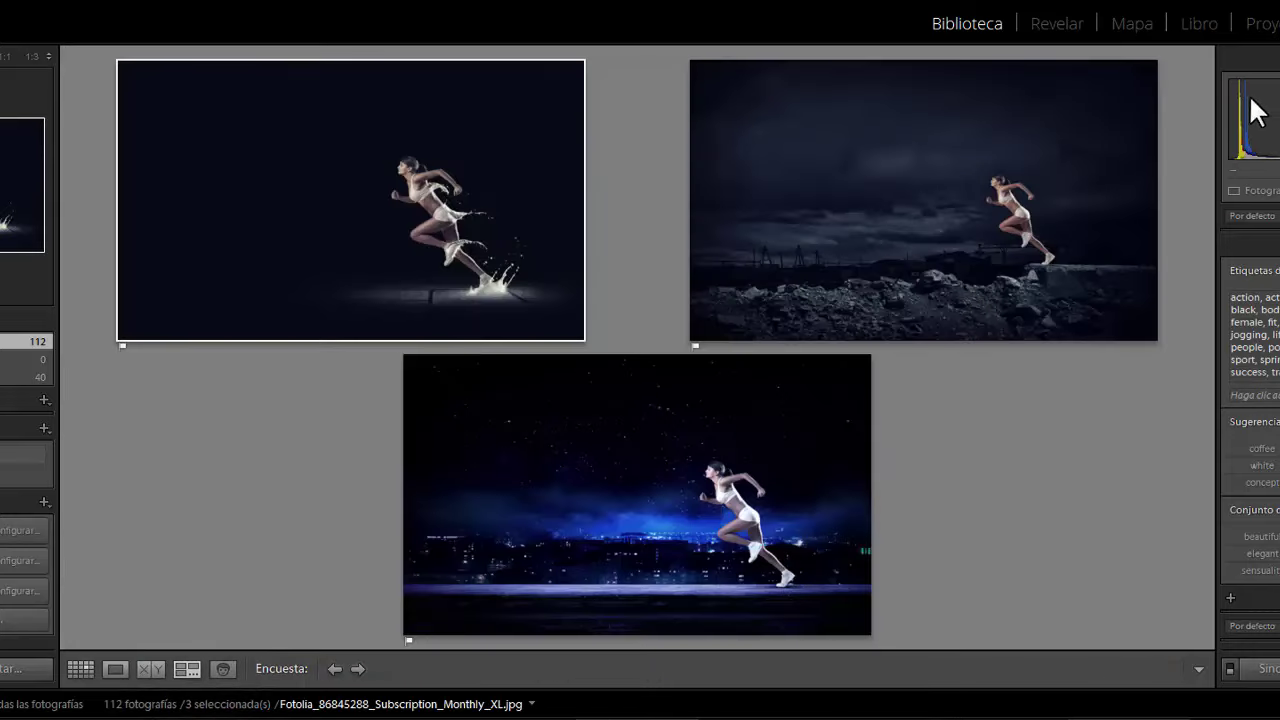
mouse_move(923, 200)
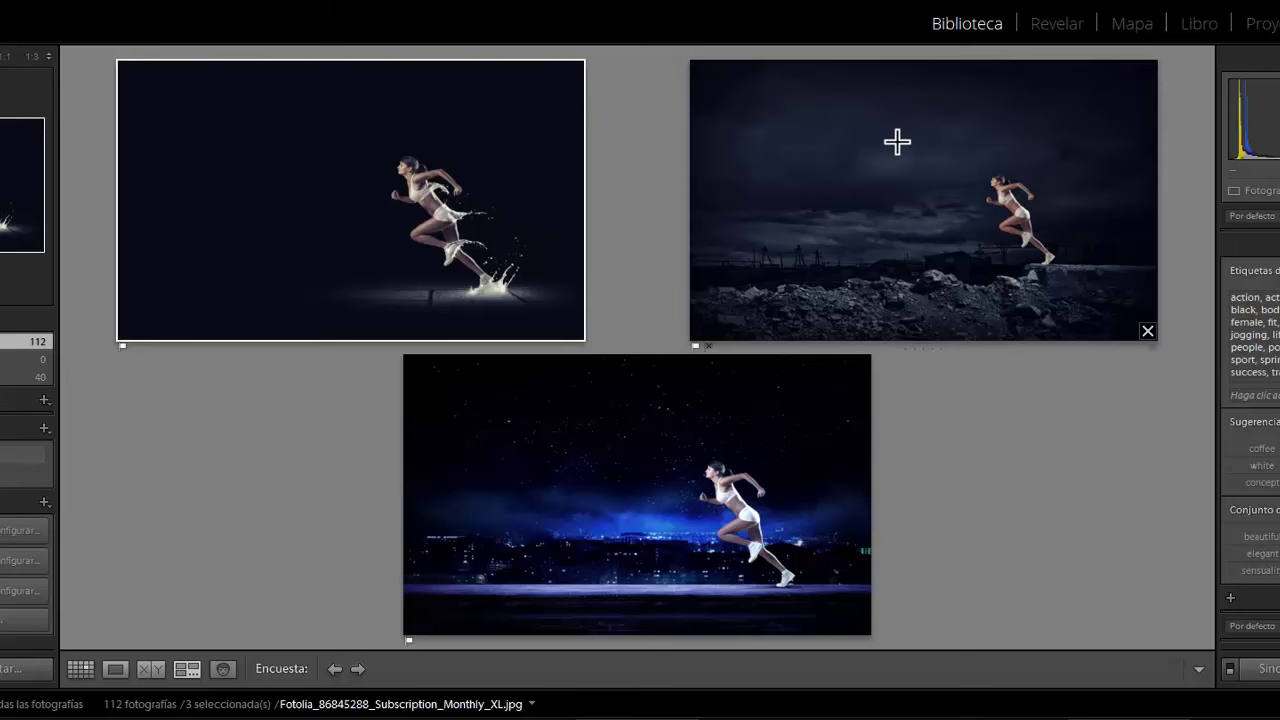
Remove the three runner photos from the survey and go back to Grid view.
left_click(905, 155, "ctrl")
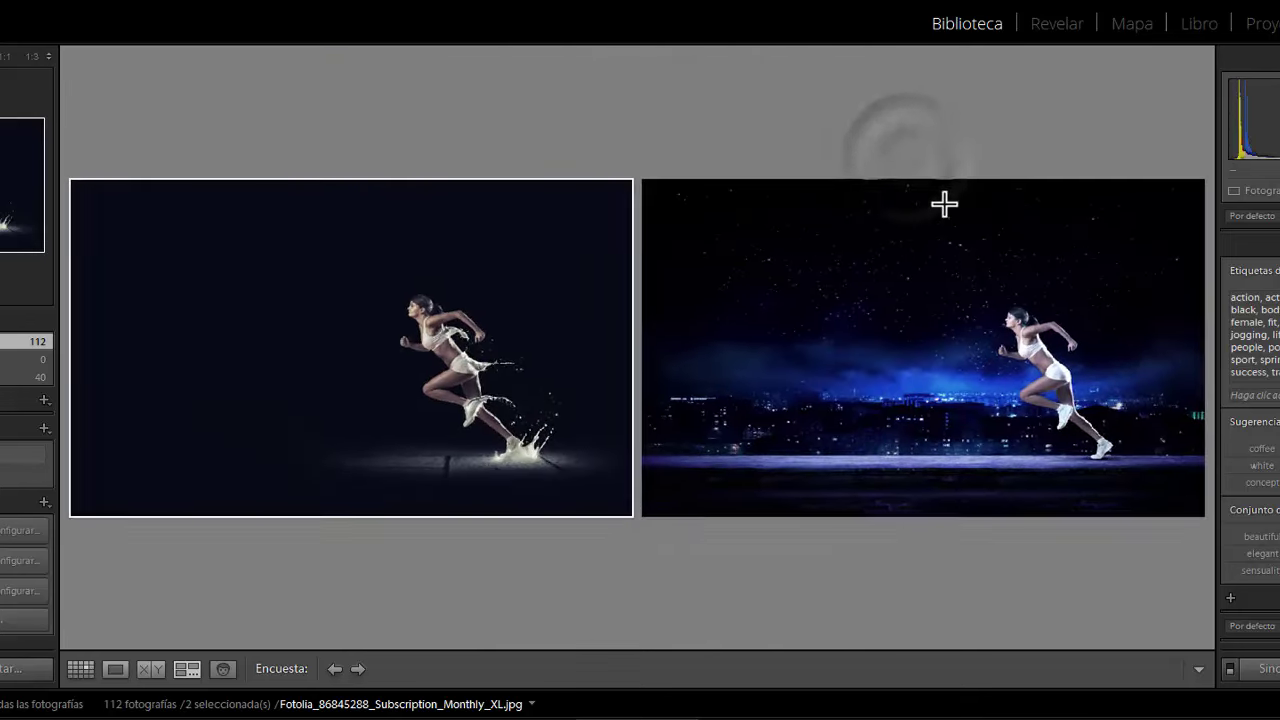
left_click(878, 252, "ctrl")
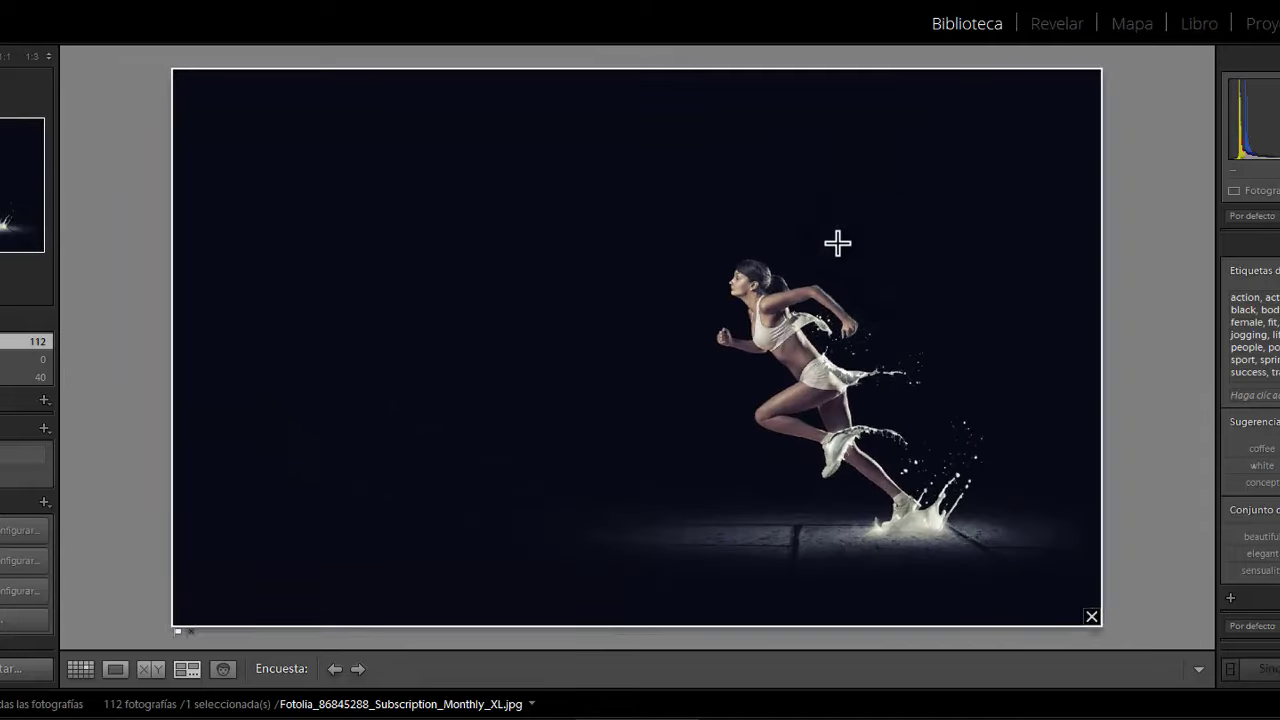
left_click(838, 243, "ctrl")
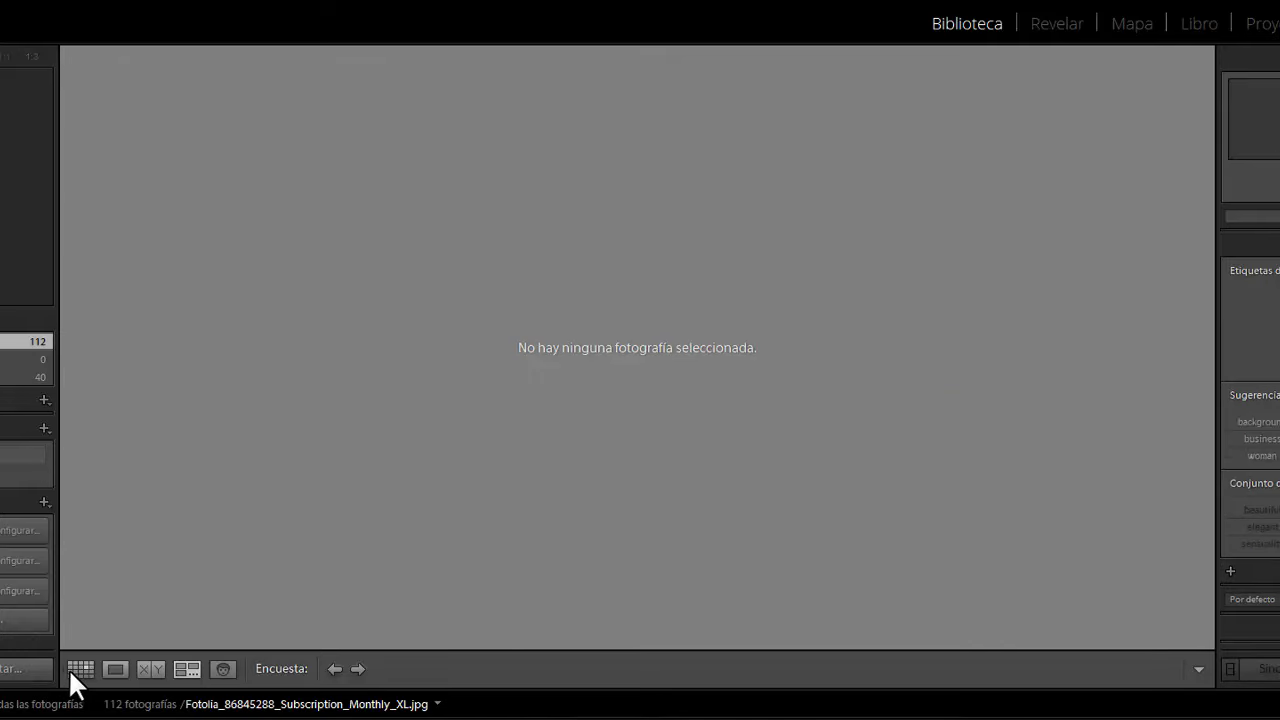
left_click(72, 668)
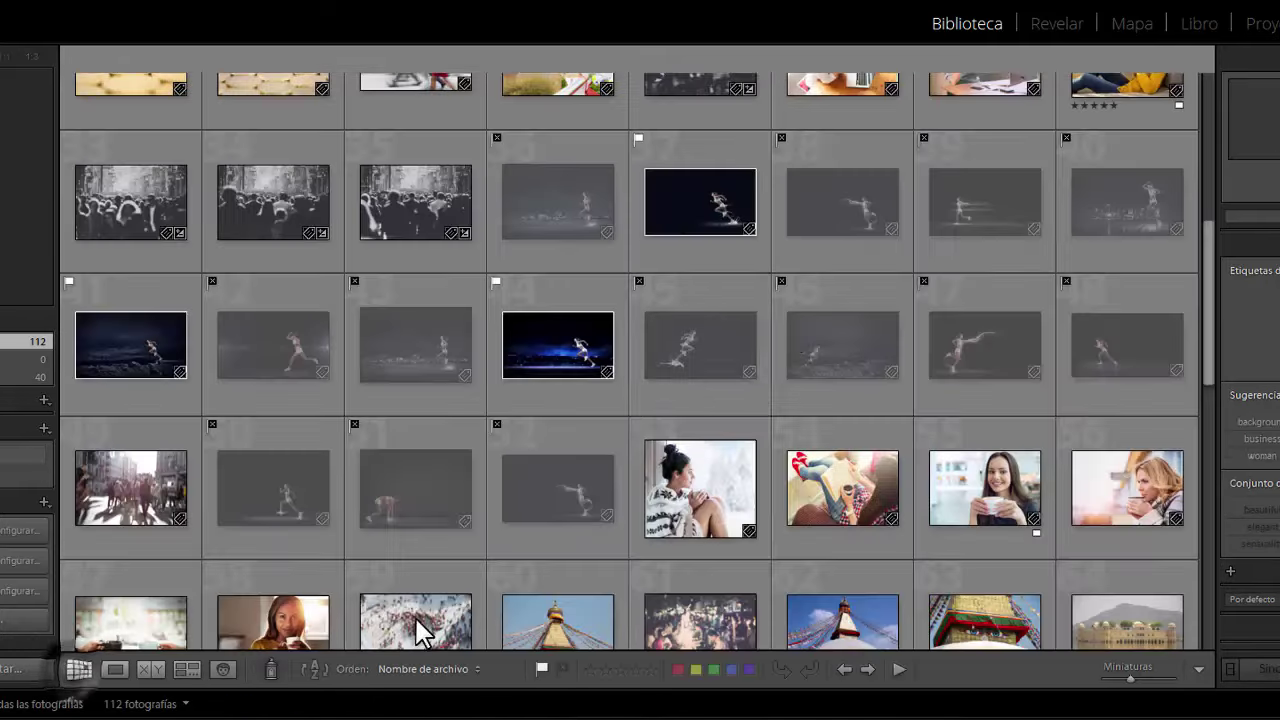
Reselect photos 37, 41 and 44 and compare them again in Survey view.
left_click(695, 186)
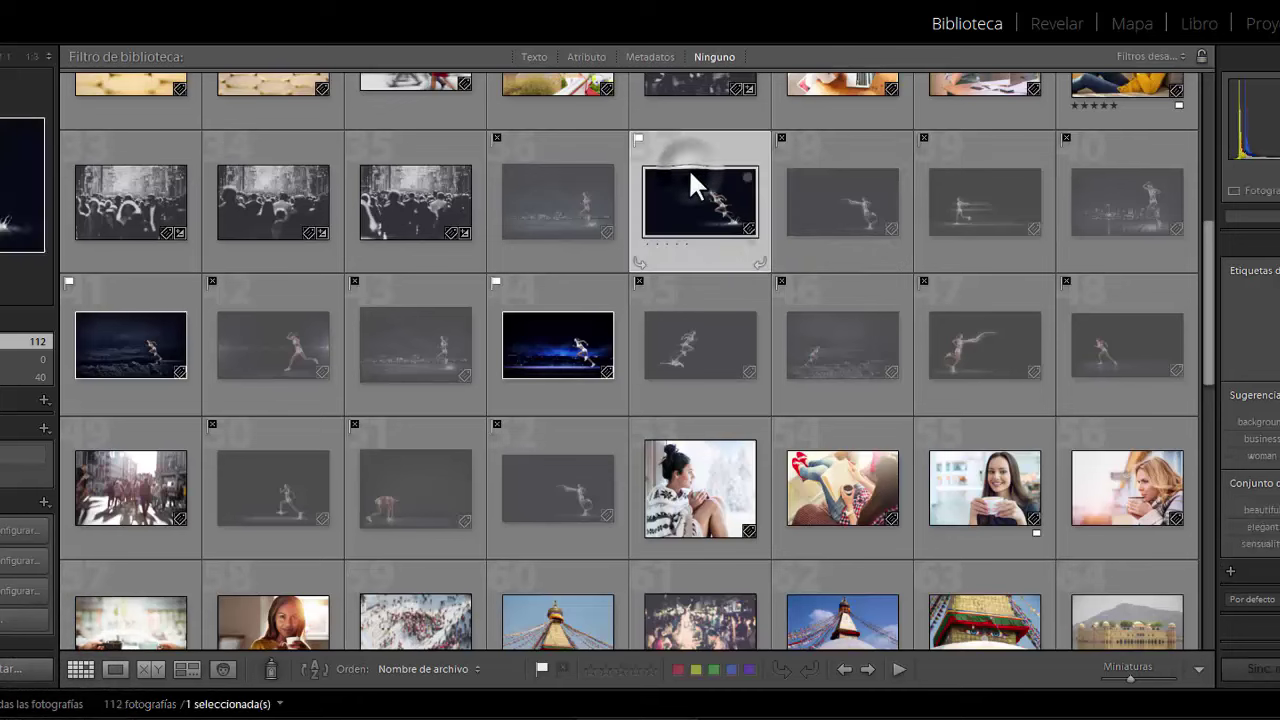
left_click(140, 320, "ctrl")
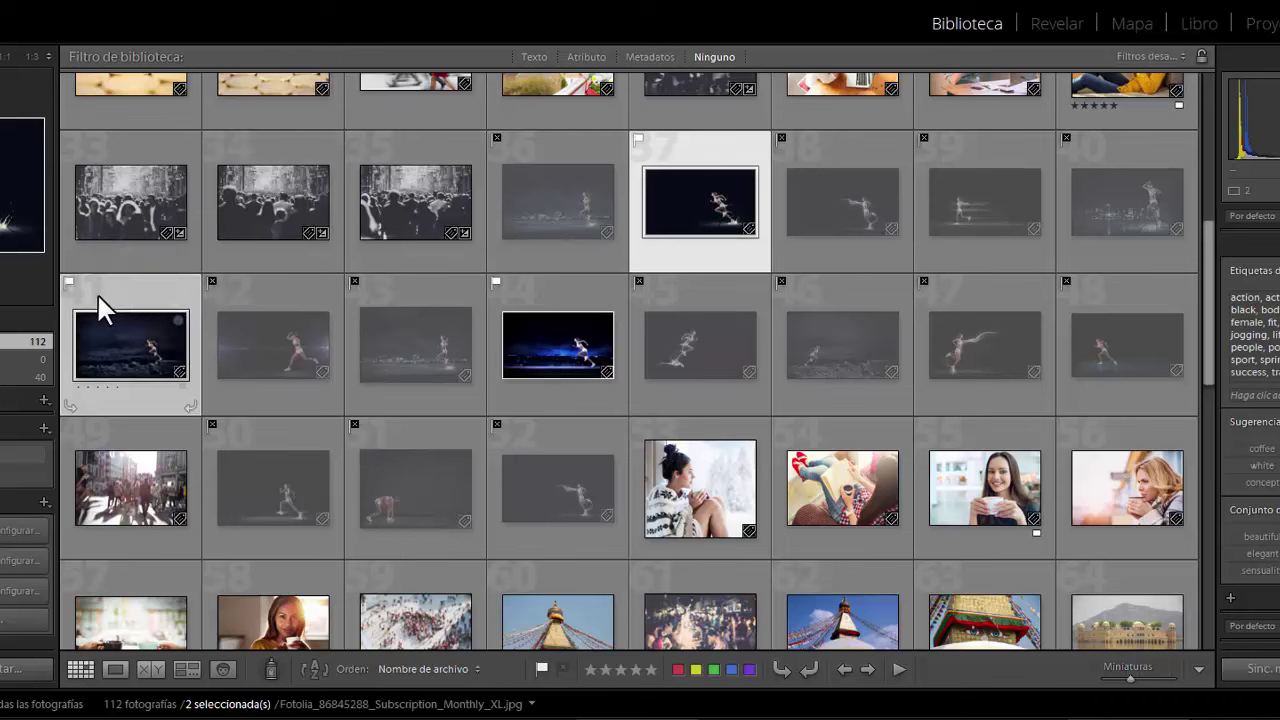
mouse_move(557, 340)
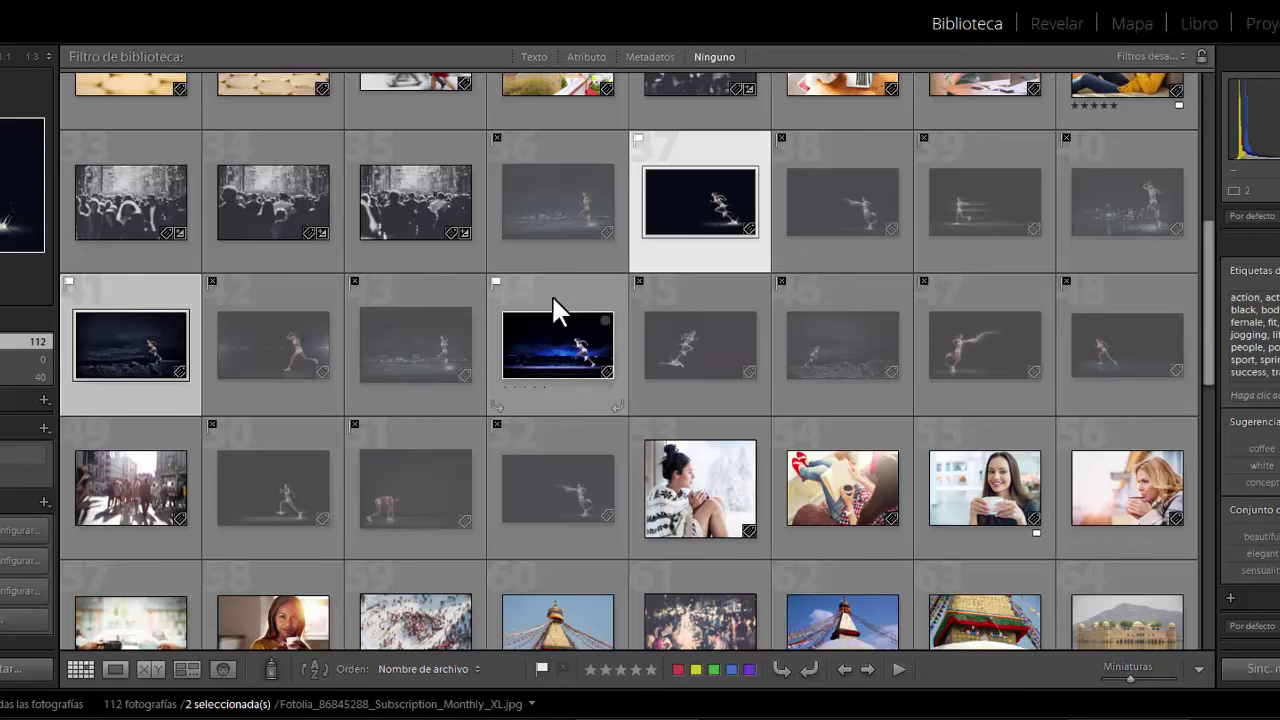
left_click(557, 313, "ctrl")
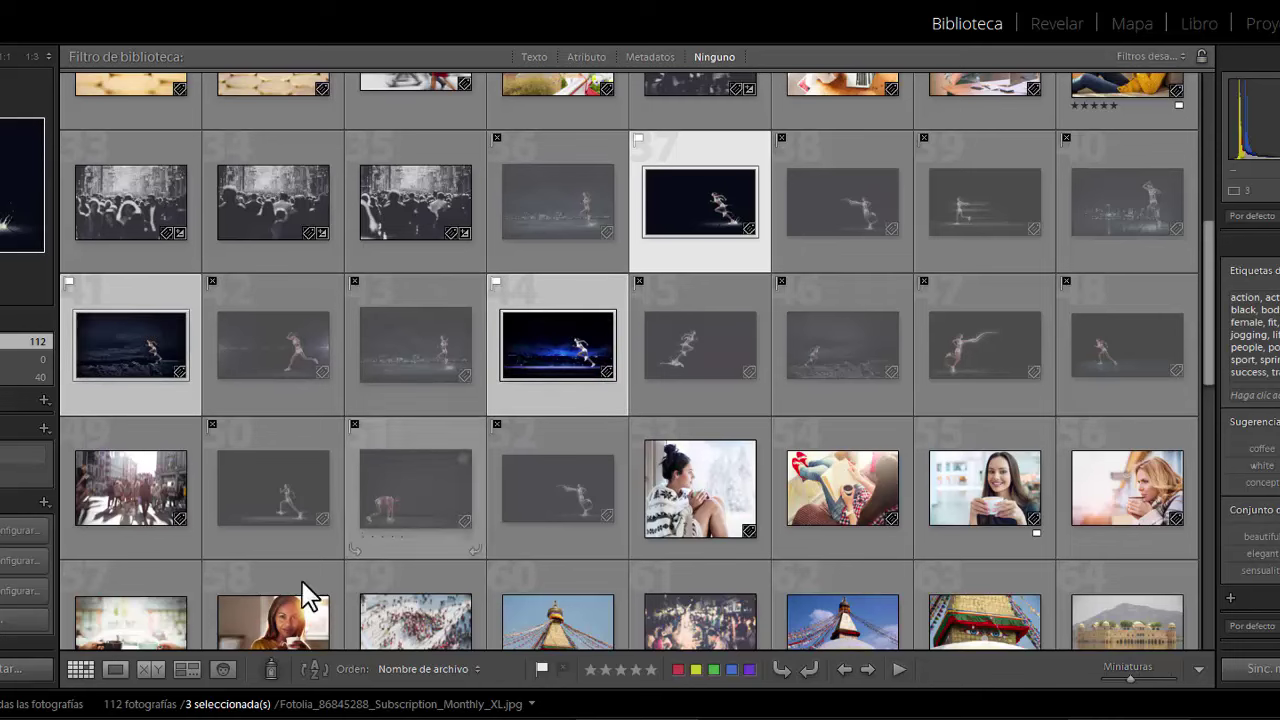
left_click(189, 670)
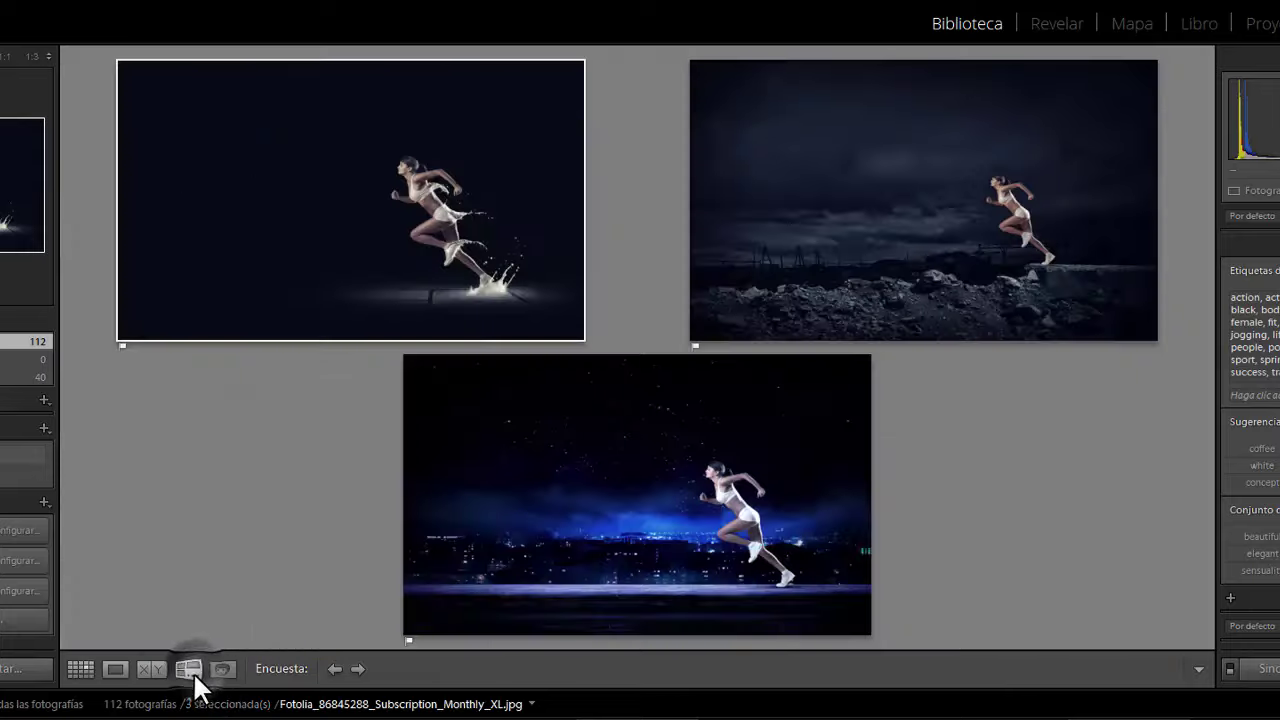
left_click(951, 162)
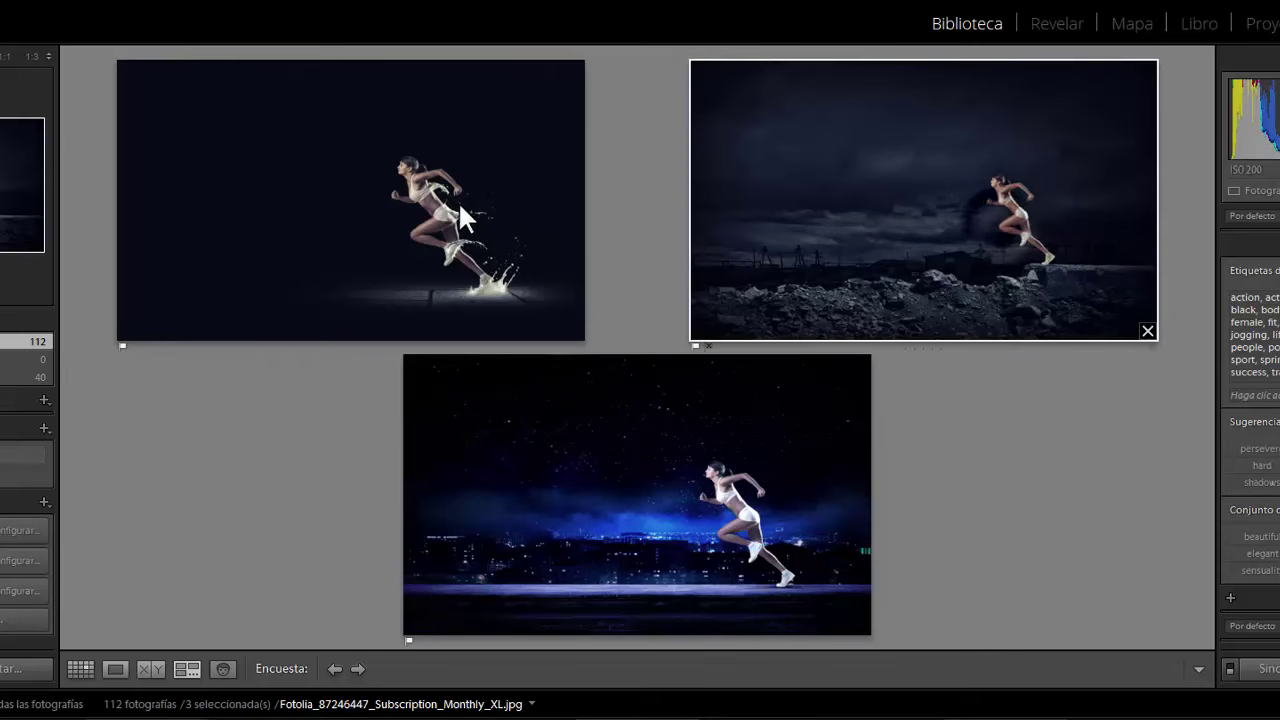
left_click(563, 476)
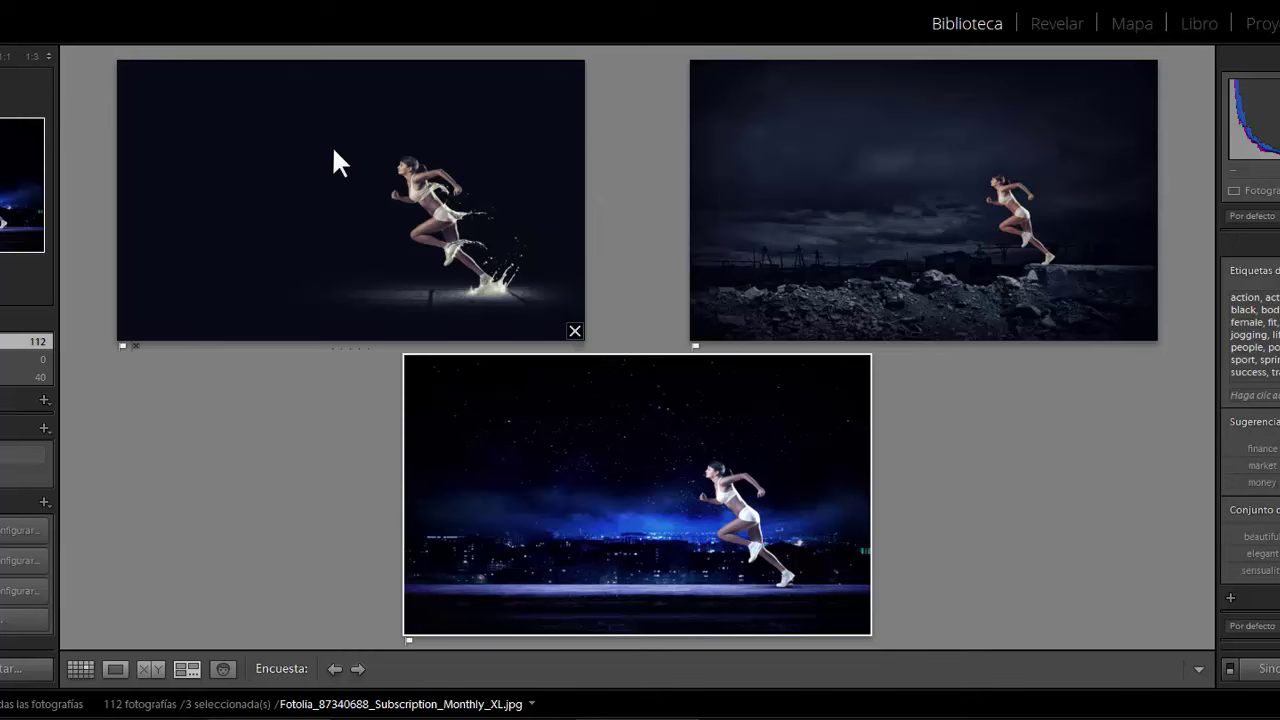
Drop the splashing, shoreline and blue-lit photos from the survey, then return to the grid.
left_click(332, 146, "ctrl")
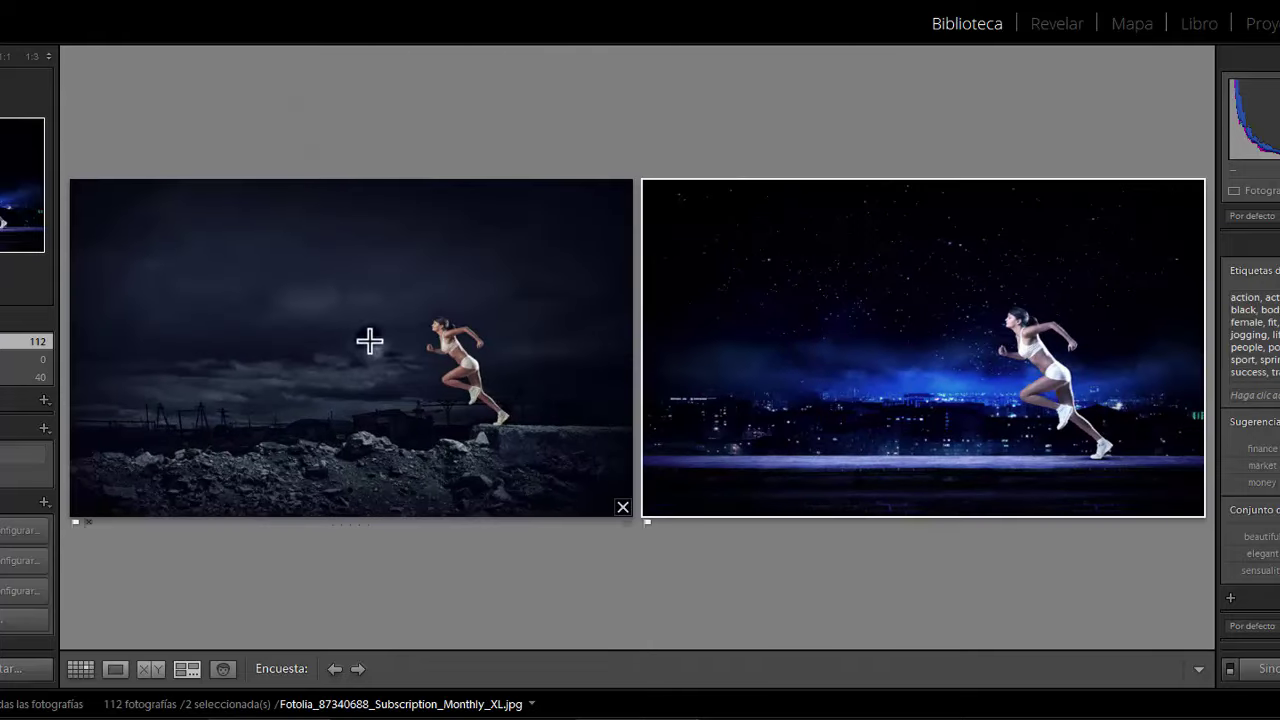
left_click(371, 340, "ctrl")
left_click(745, 348, "ctrl")
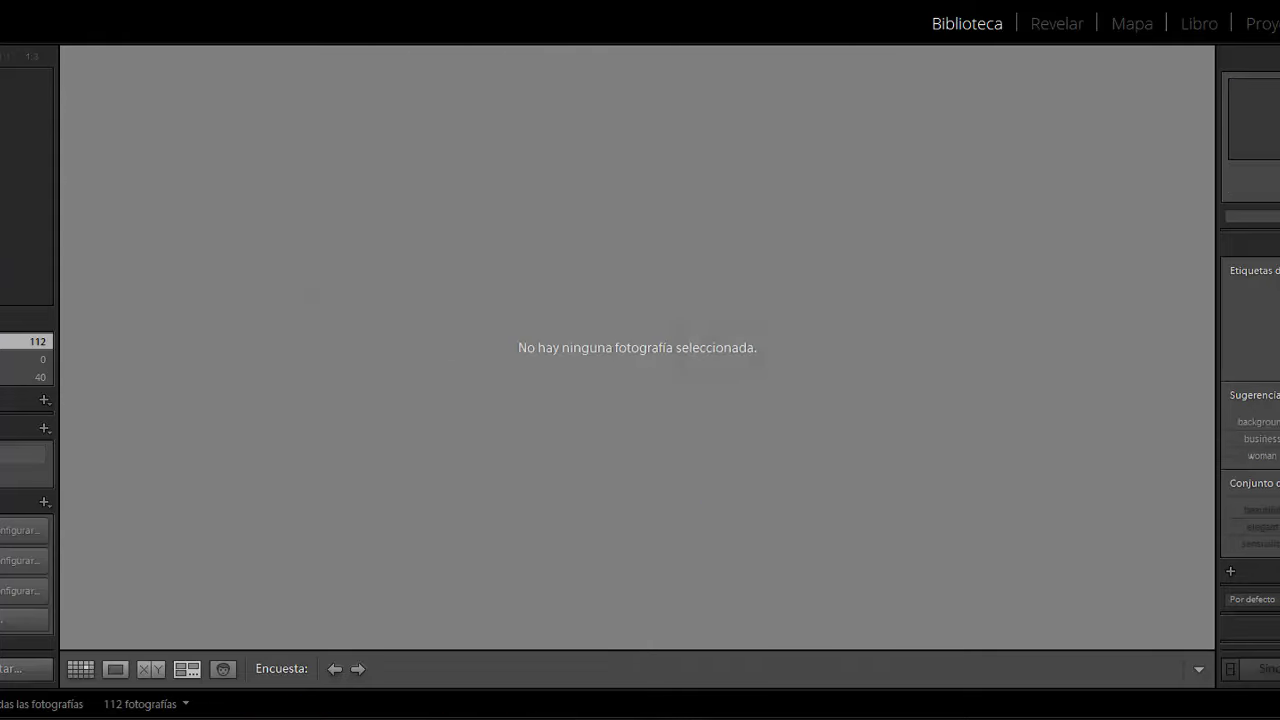
left_click(78, 669)
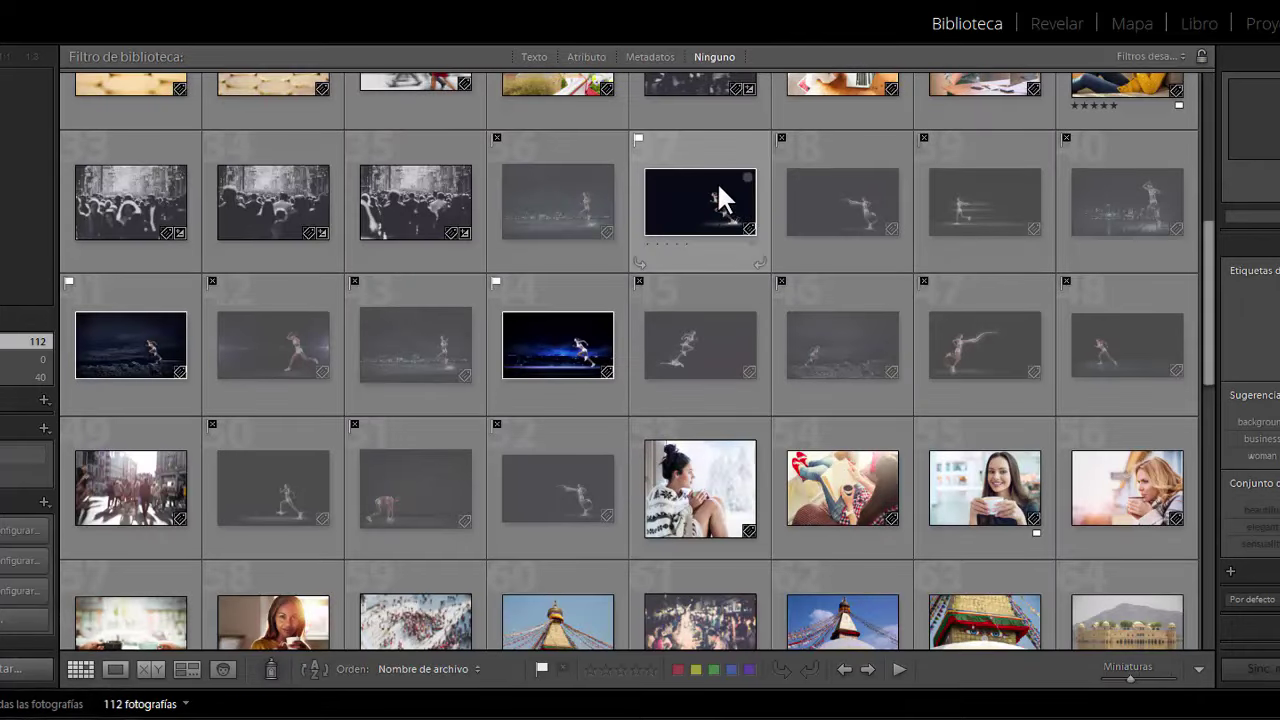
Select runner photos 37, 41 and 44 and compare them side by side in Survey view.
left_click(720, 200)
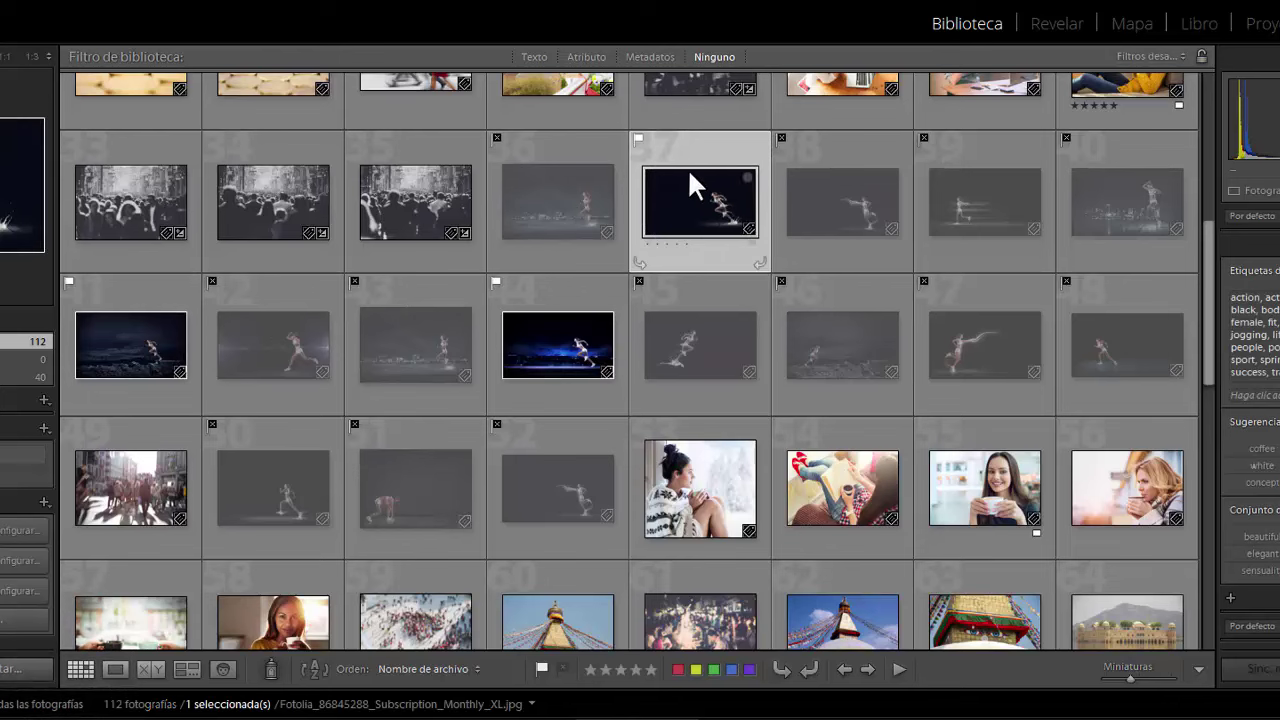
left_click(145, 342, "ctrl")
left_click(545, 332, "ctrl")
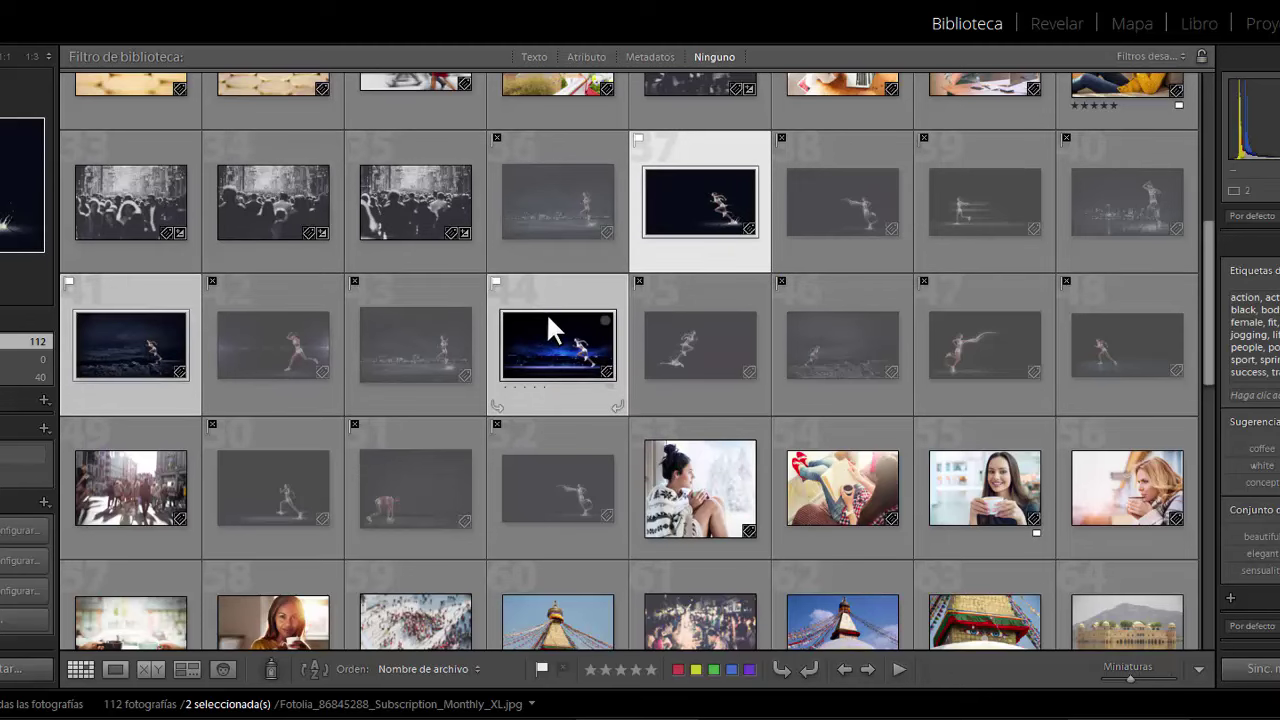
left_click(184, 672)
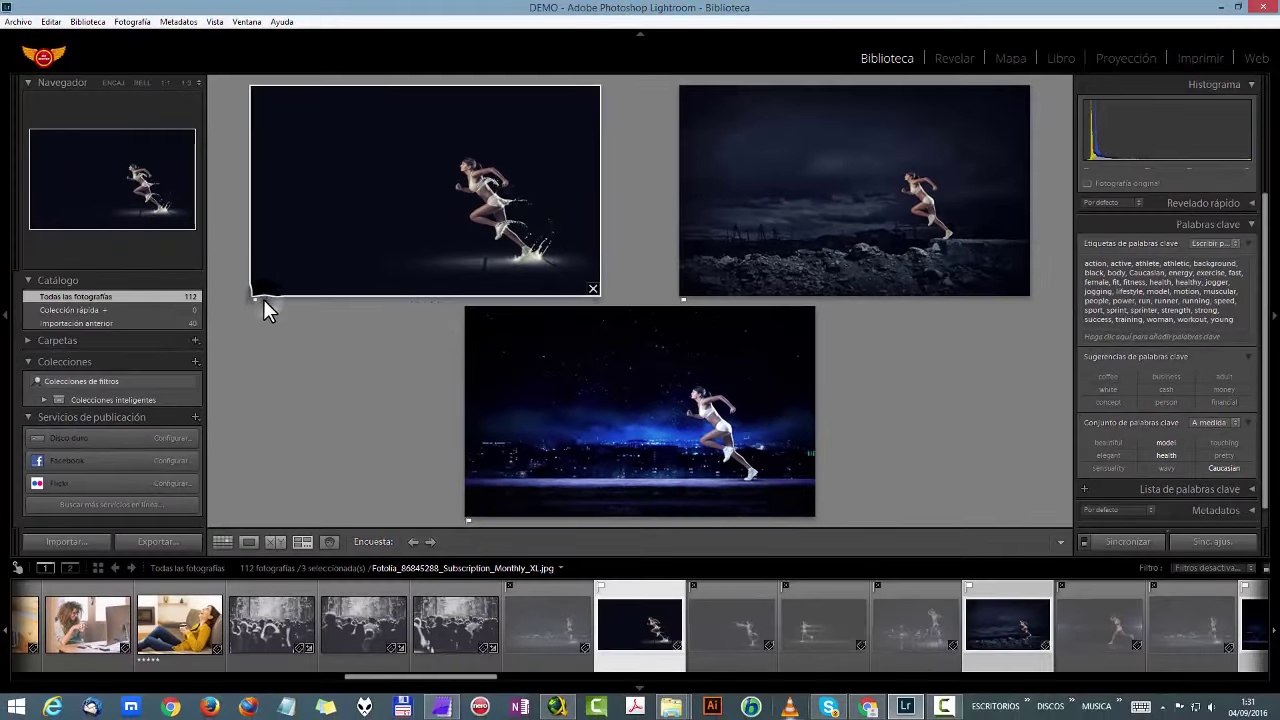
Reject the active and top-left runner photos and remove the top-left one from the survey.
key("x")
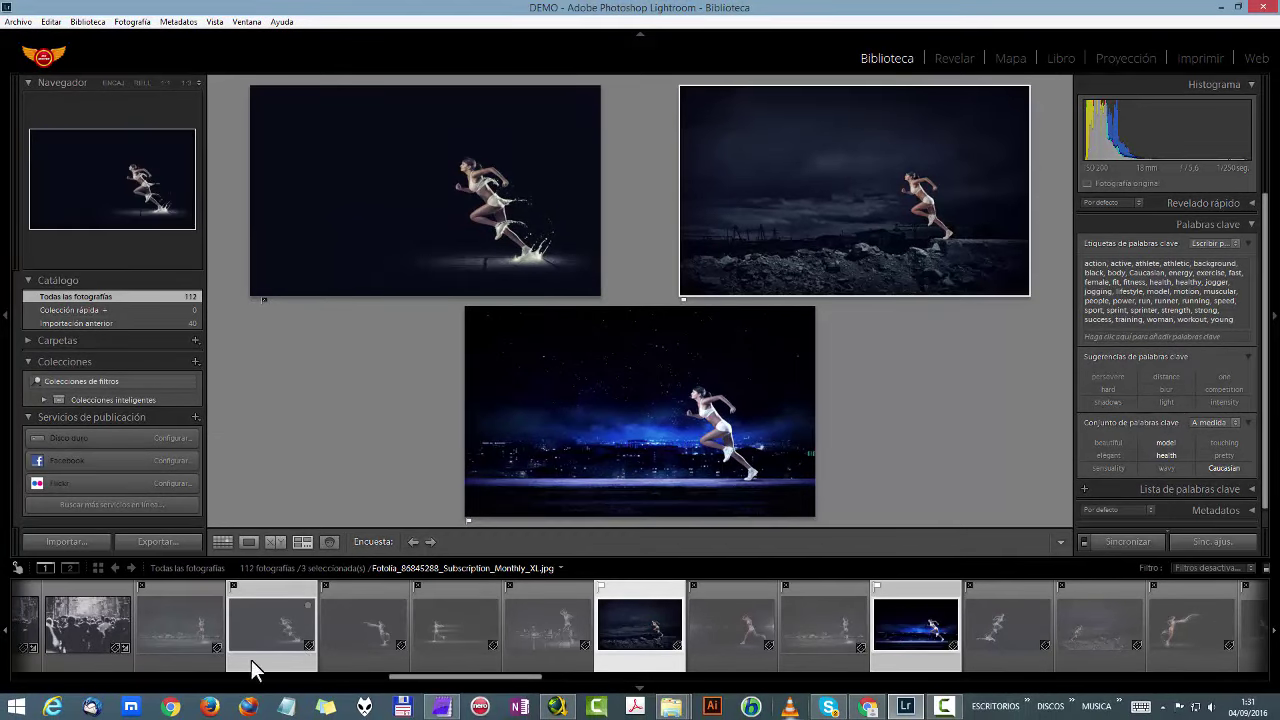
left_click(255, 299)
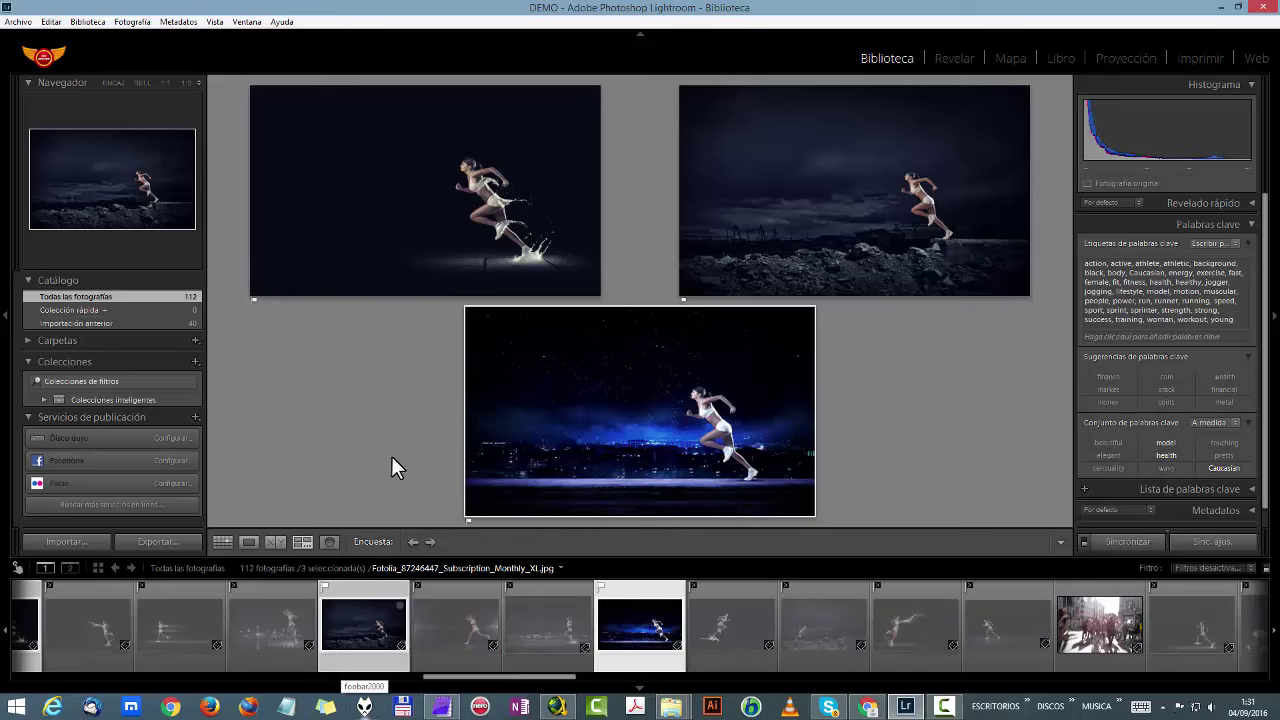
left_click(262, 299)
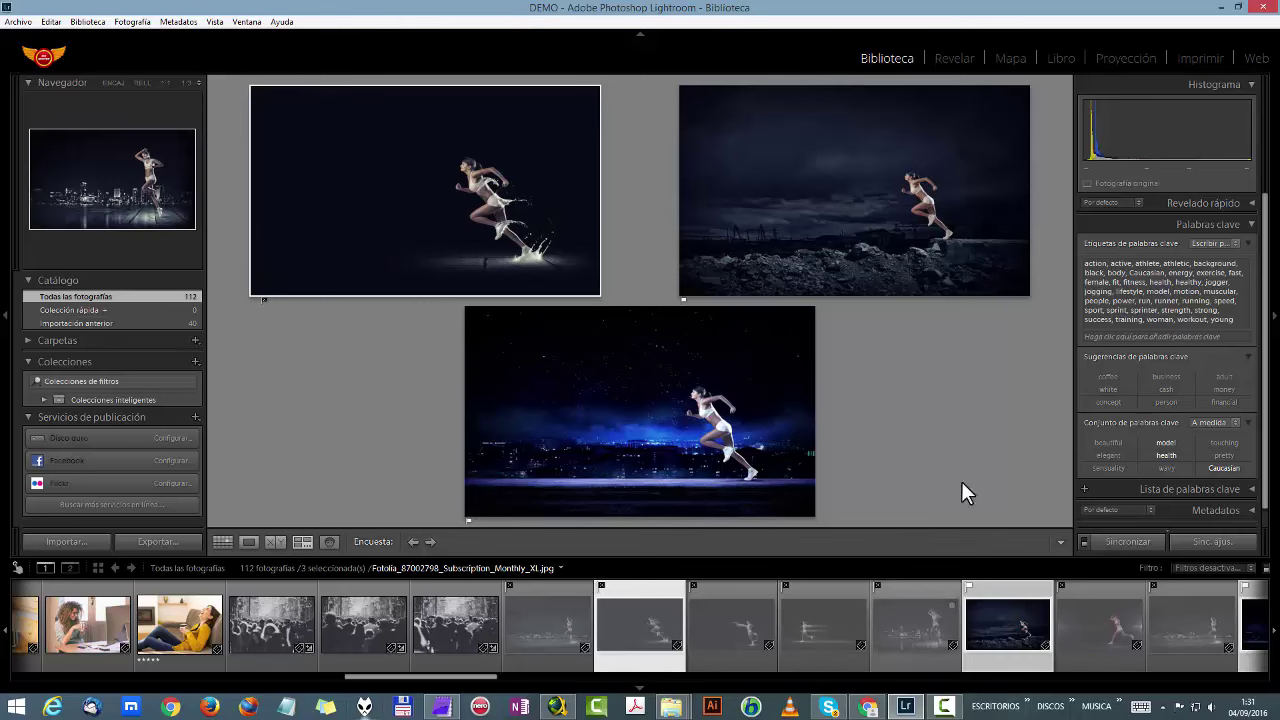
mouse_move(425, 190)
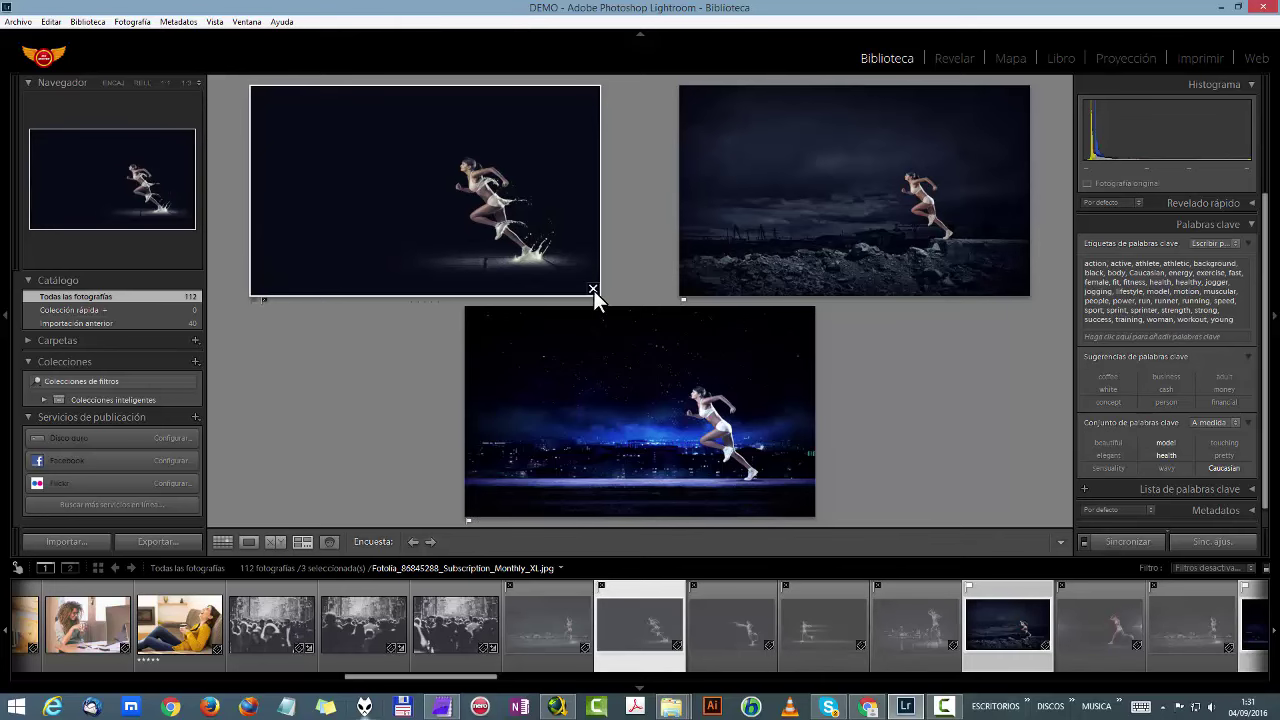
left_click(593, 290)
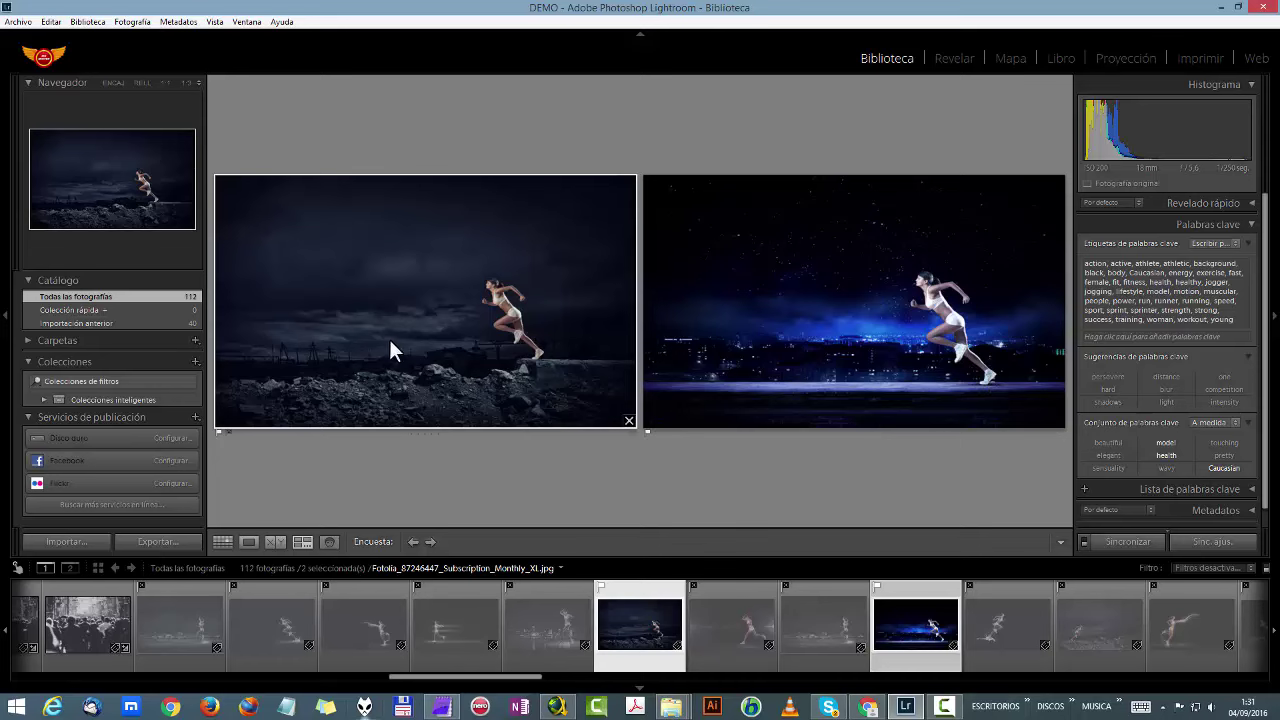
Reject the rocky-landscape runner photo, remove it from the survey, and return to Grid view.
mouse_move(853, 300)
left_click(227, 432)
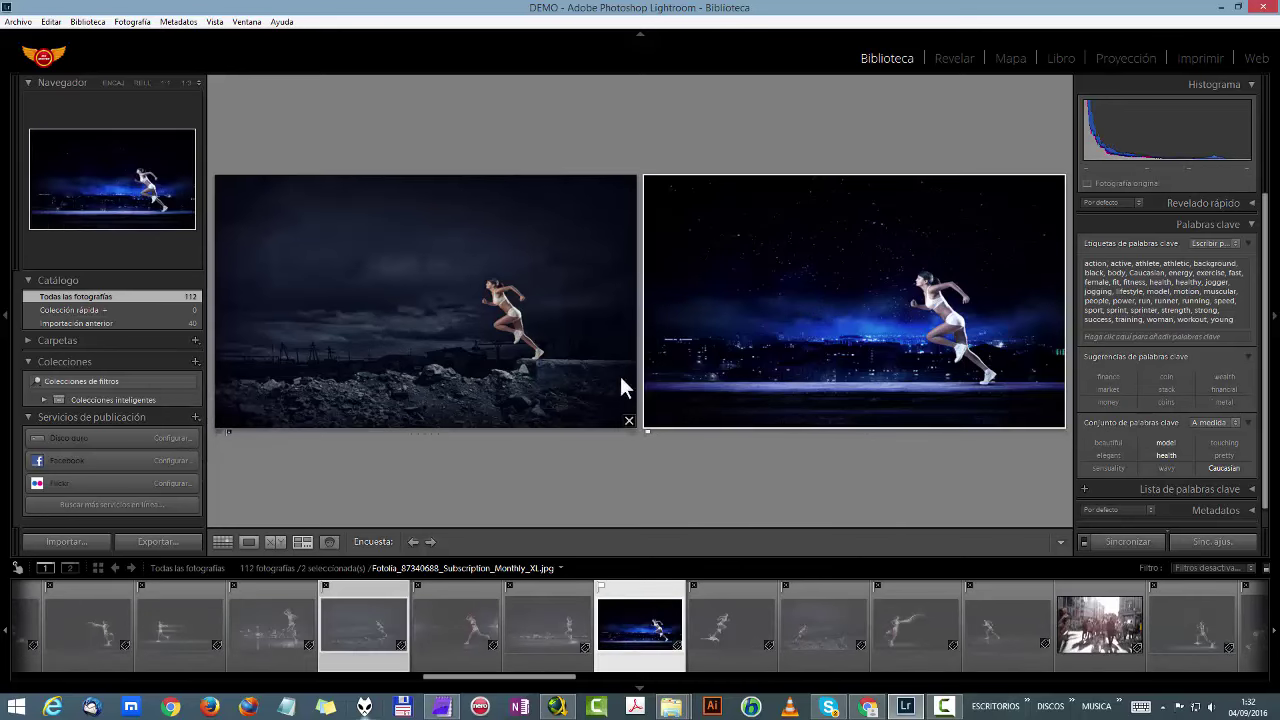
left_click(628, 422)
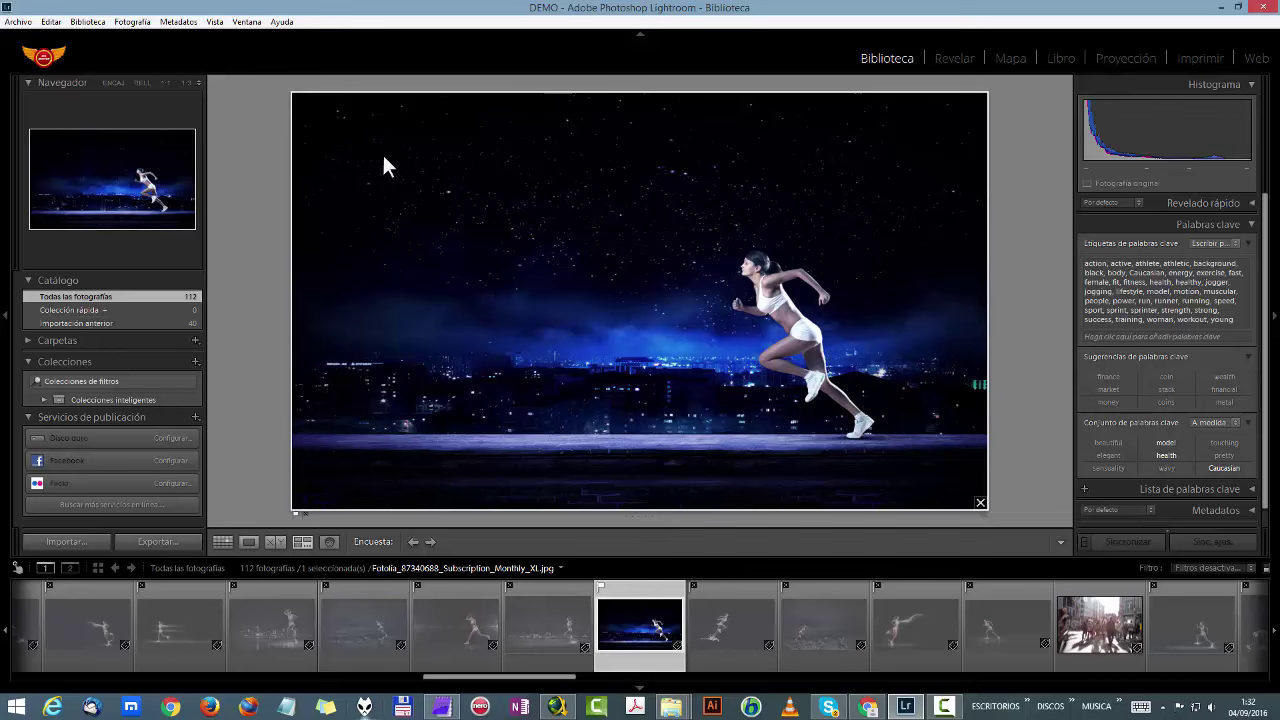
left_click(221, 543)
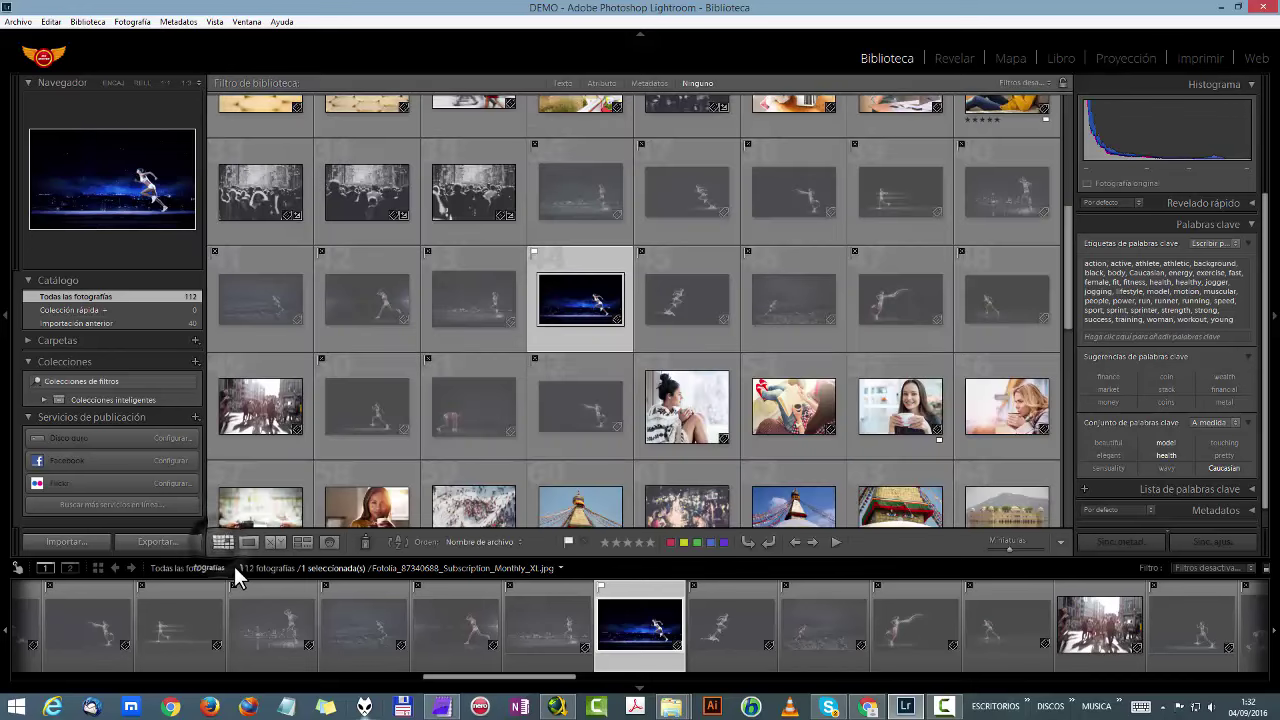
mouse_move(899, 406)
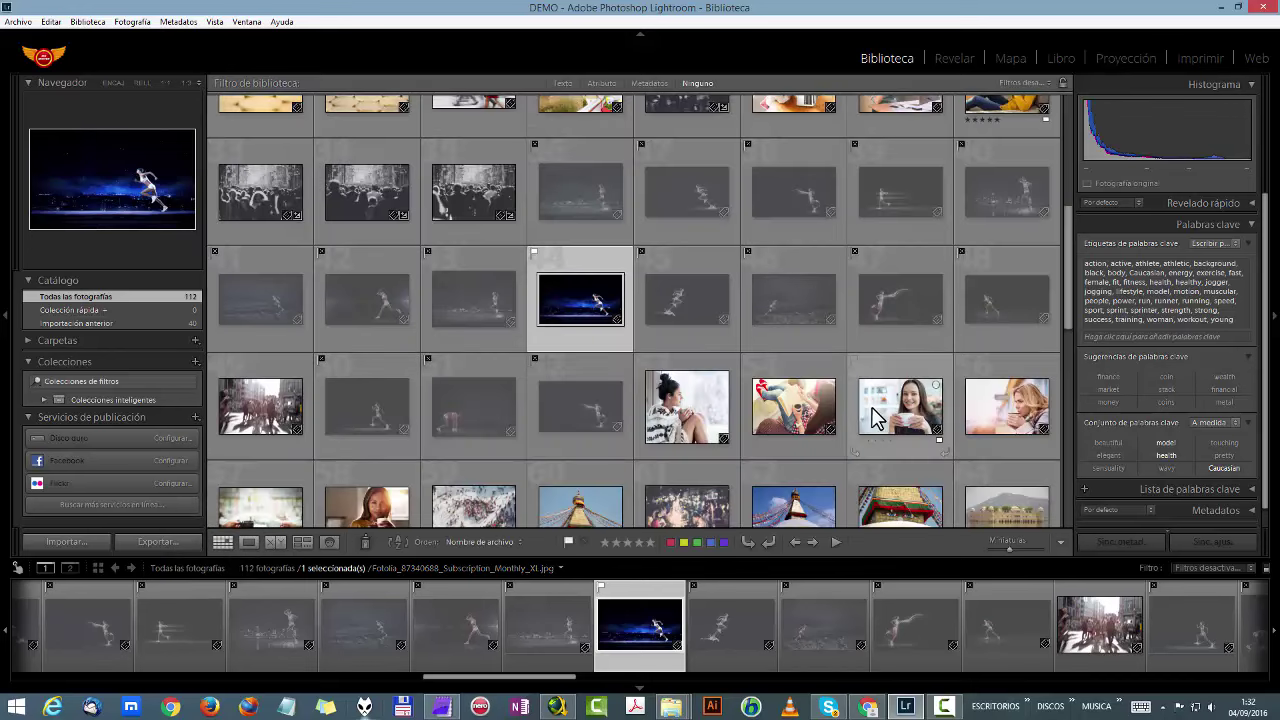
scroll(873, 418, "up", 1)
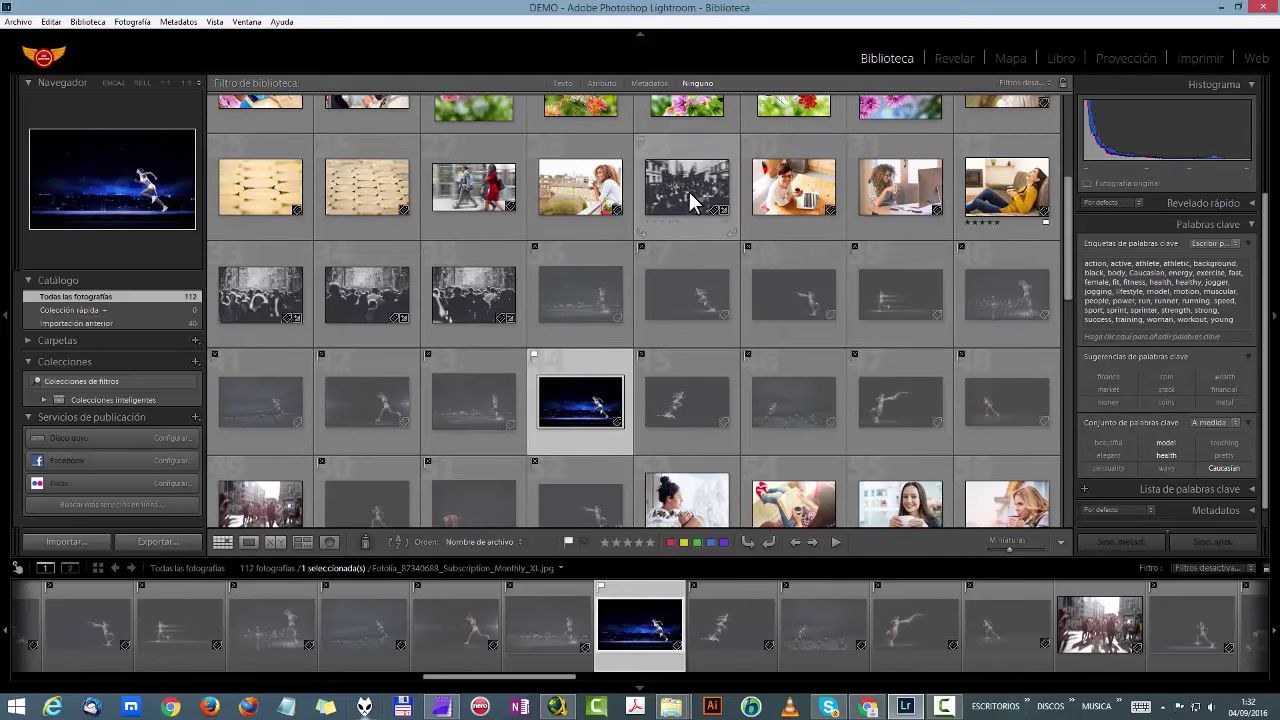
left_click(689, 191)
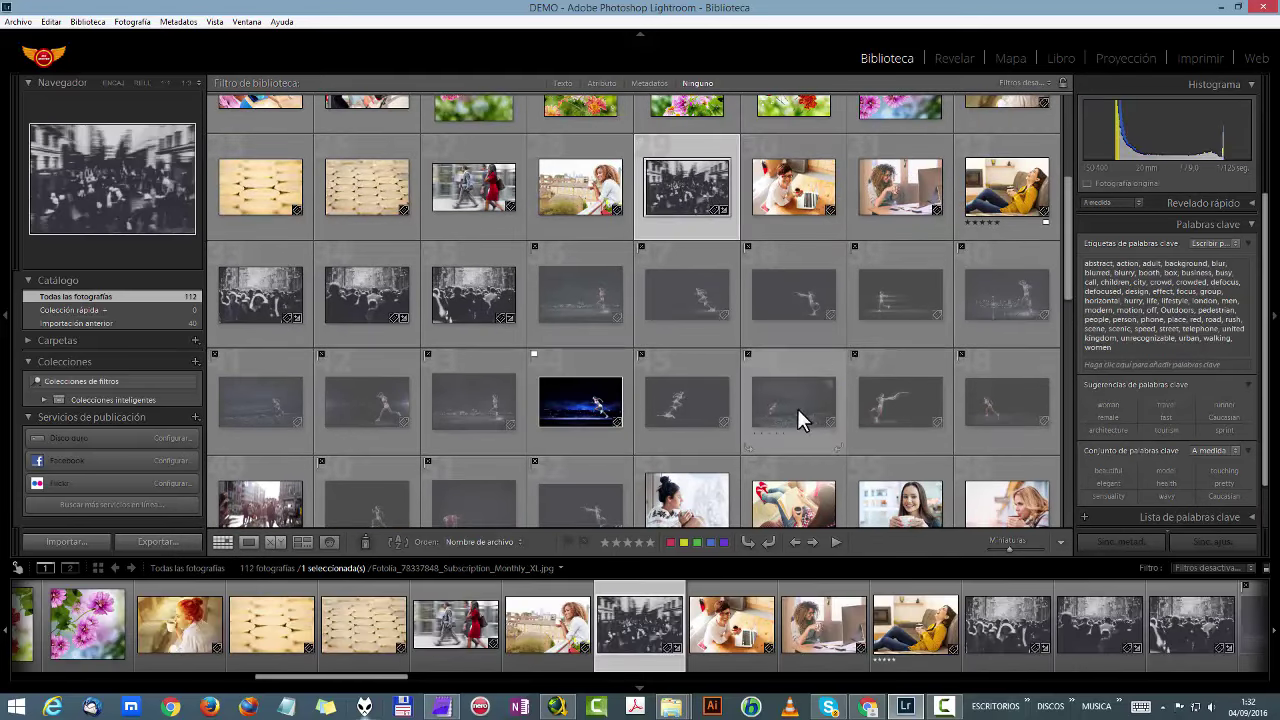
scroll(642, 342, "down", 1)
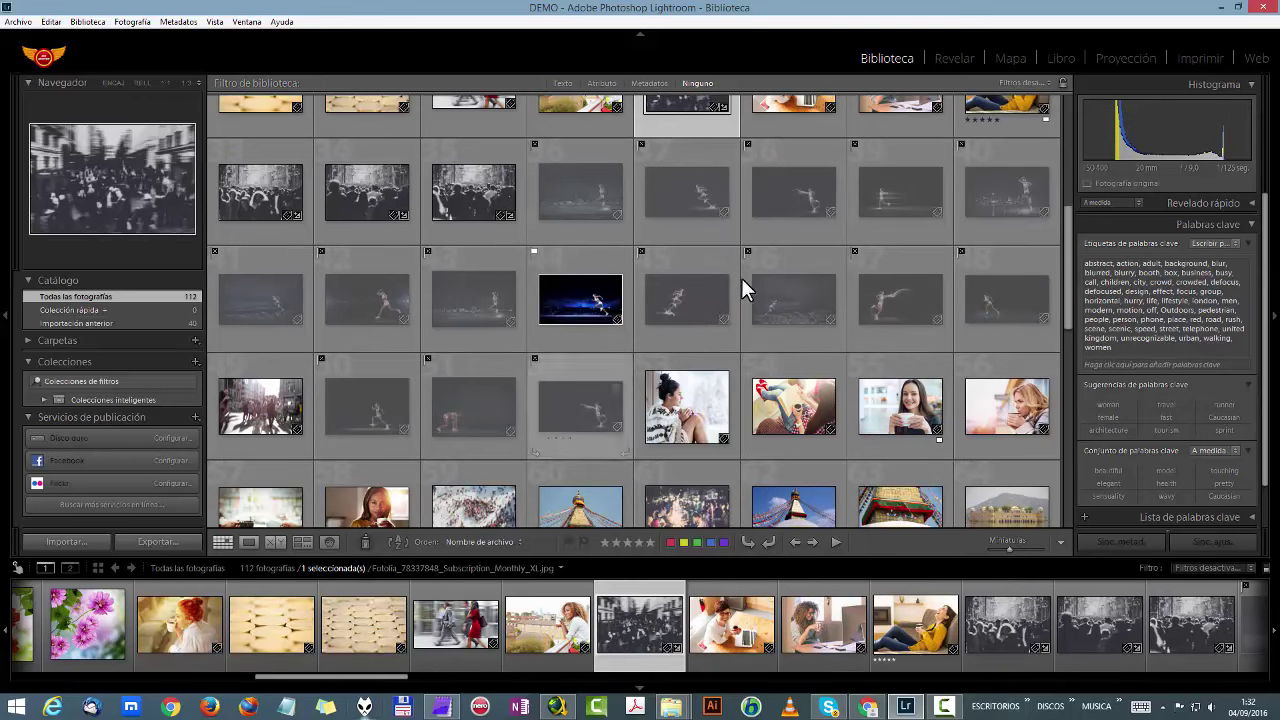
mouse_move(793, 407)
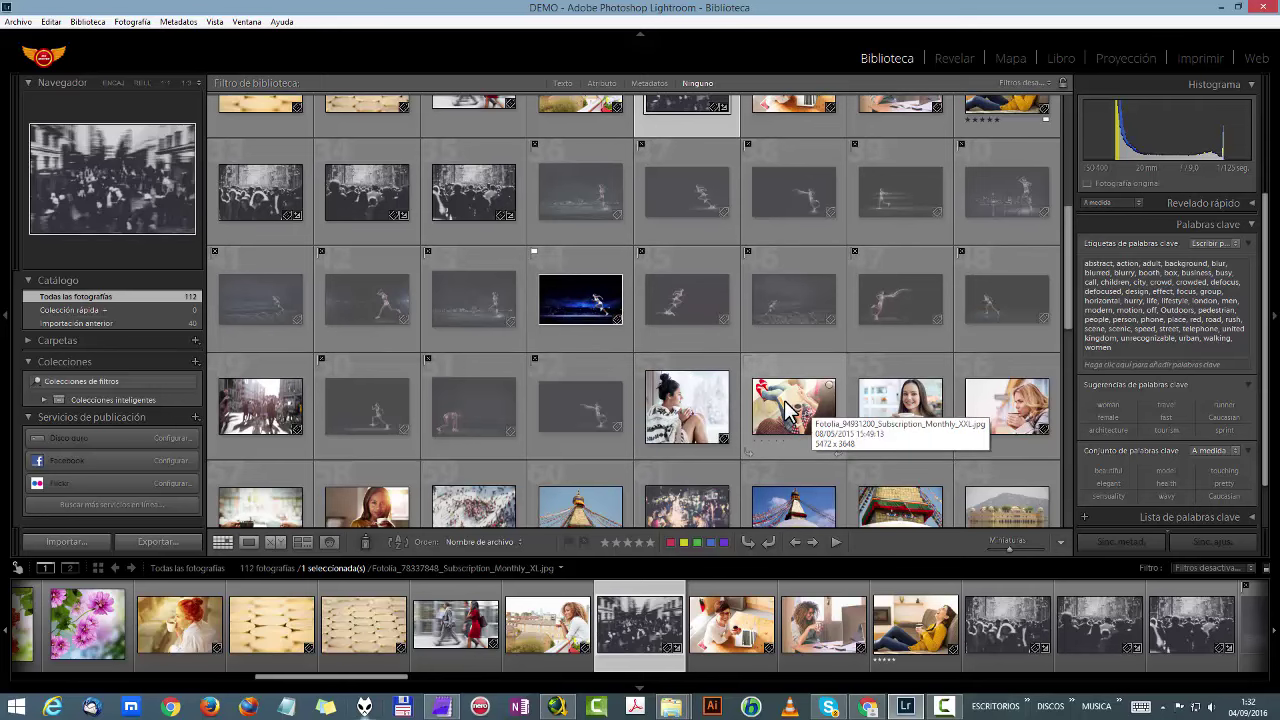
scroll(800, 250, "up", 2)
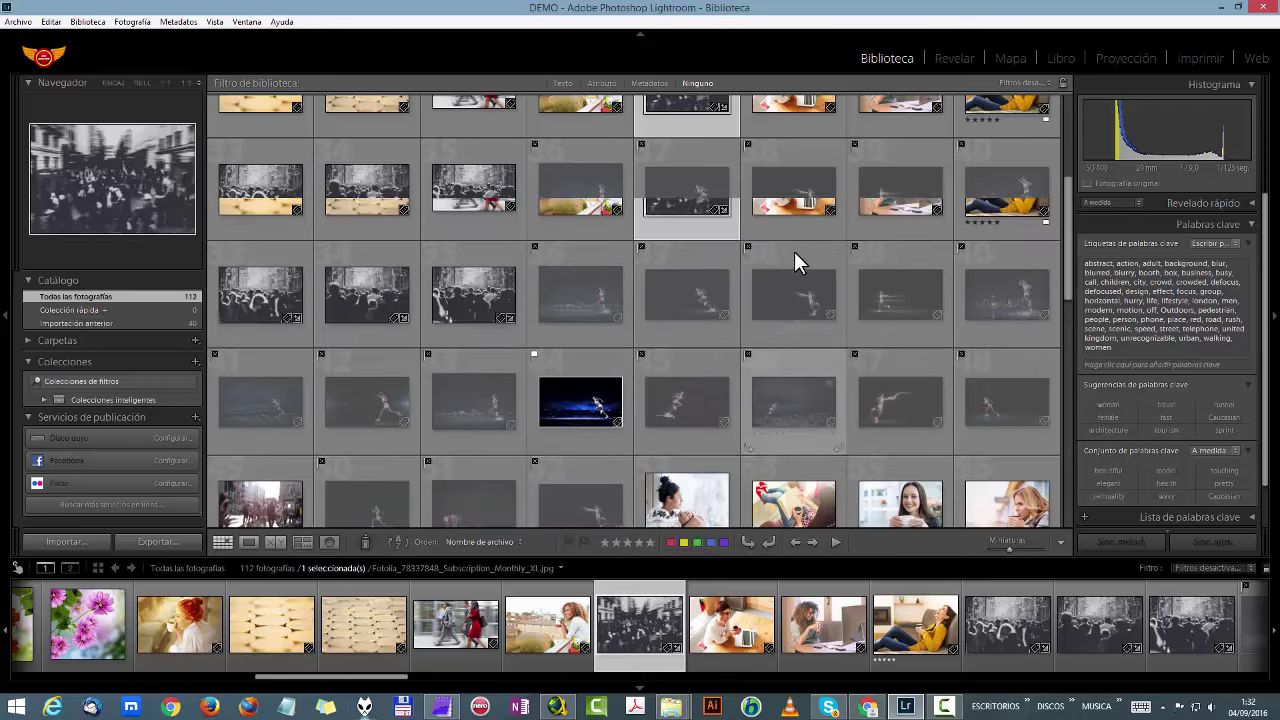
scroll(792, 266, "down", 2)
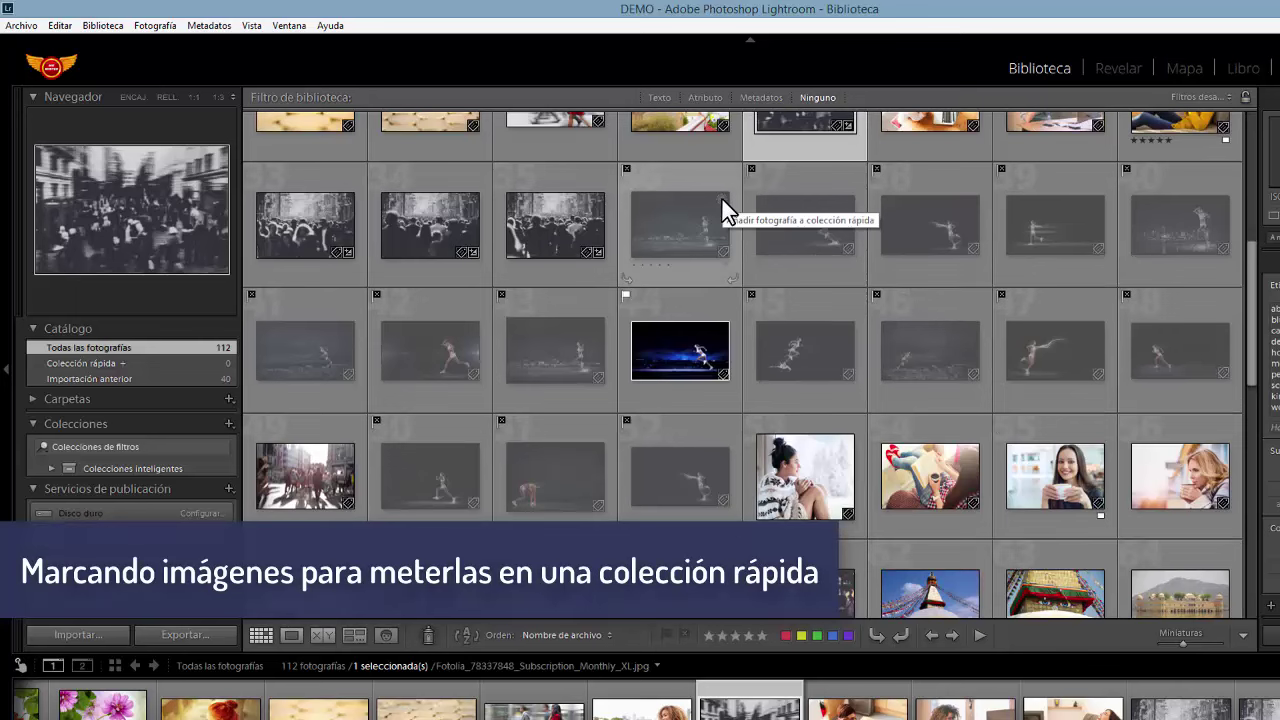
Add fifteen dimmed runner photos, including 42–48 and 50–52, to the Quick Collection.
left_click(722, 198)
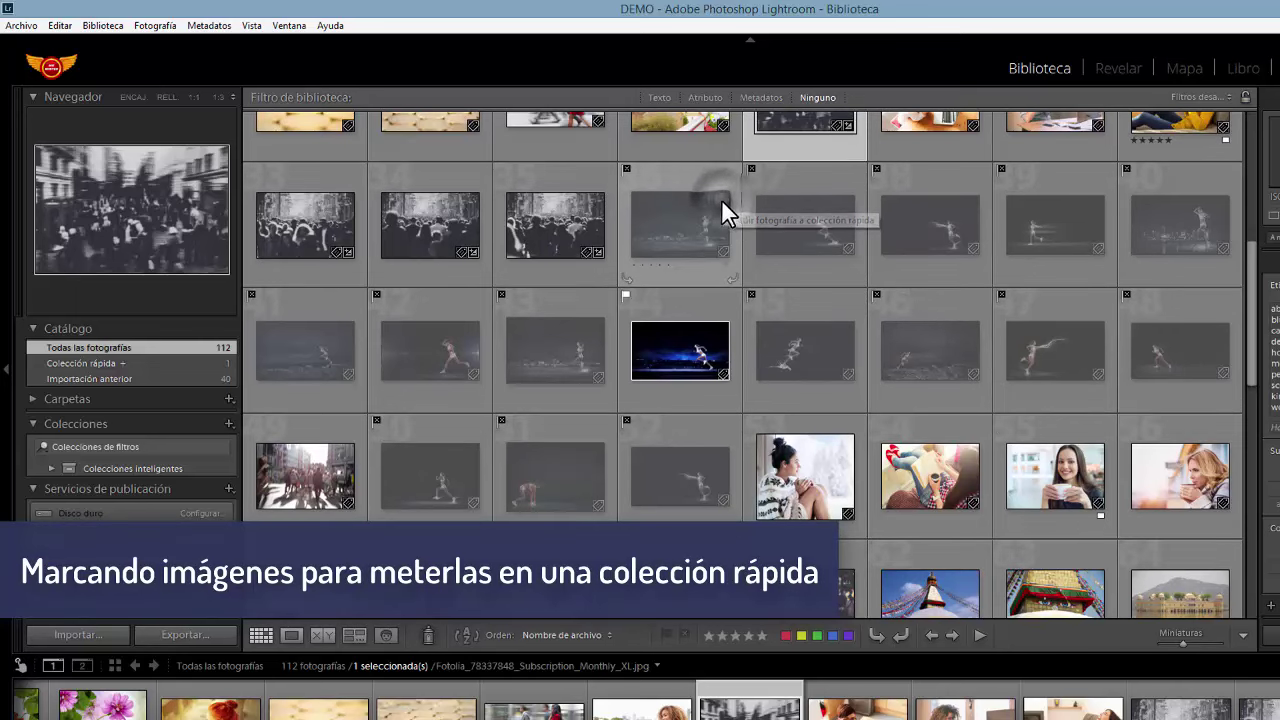
left_click(847, 201)
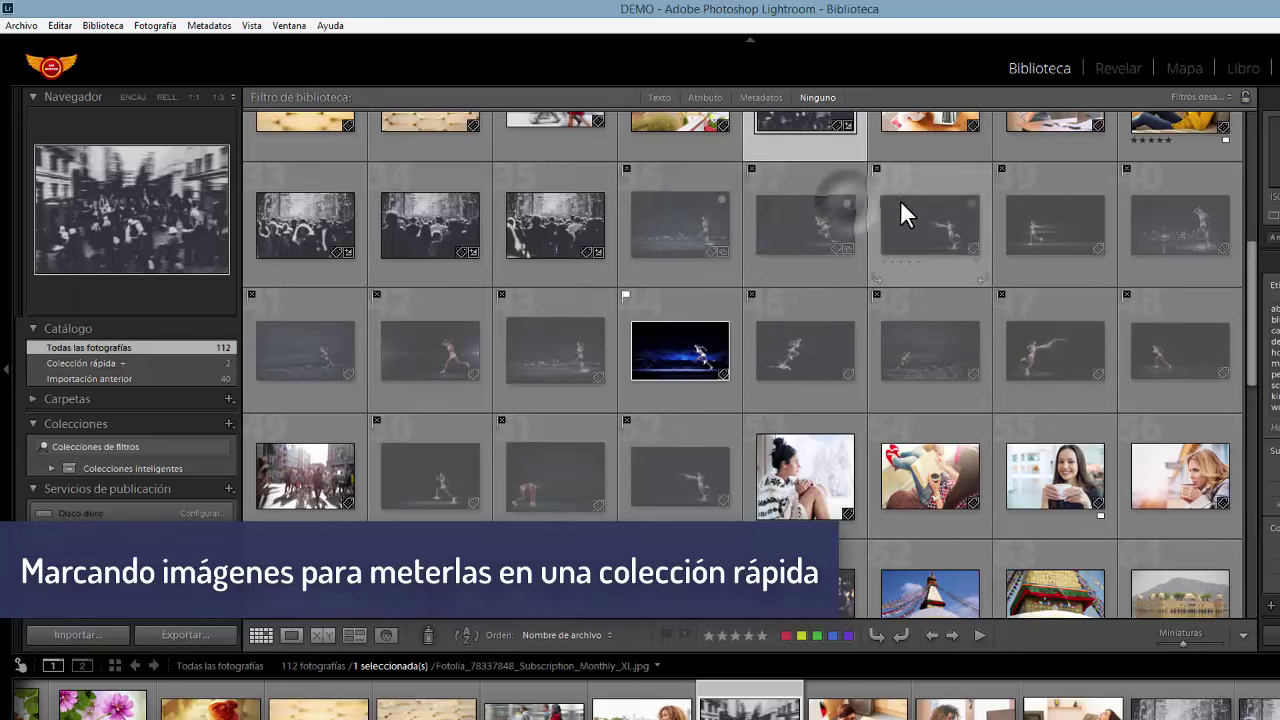
left_click(972, 203)
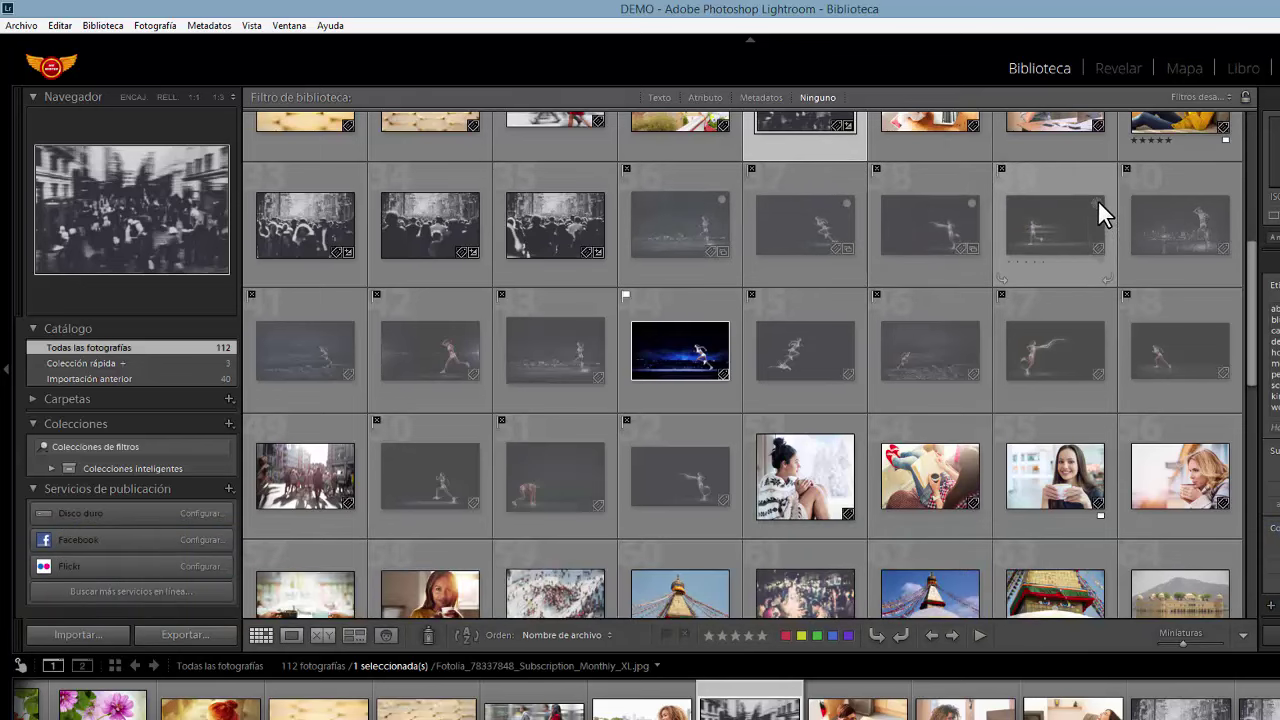
left_click(1099, 200)
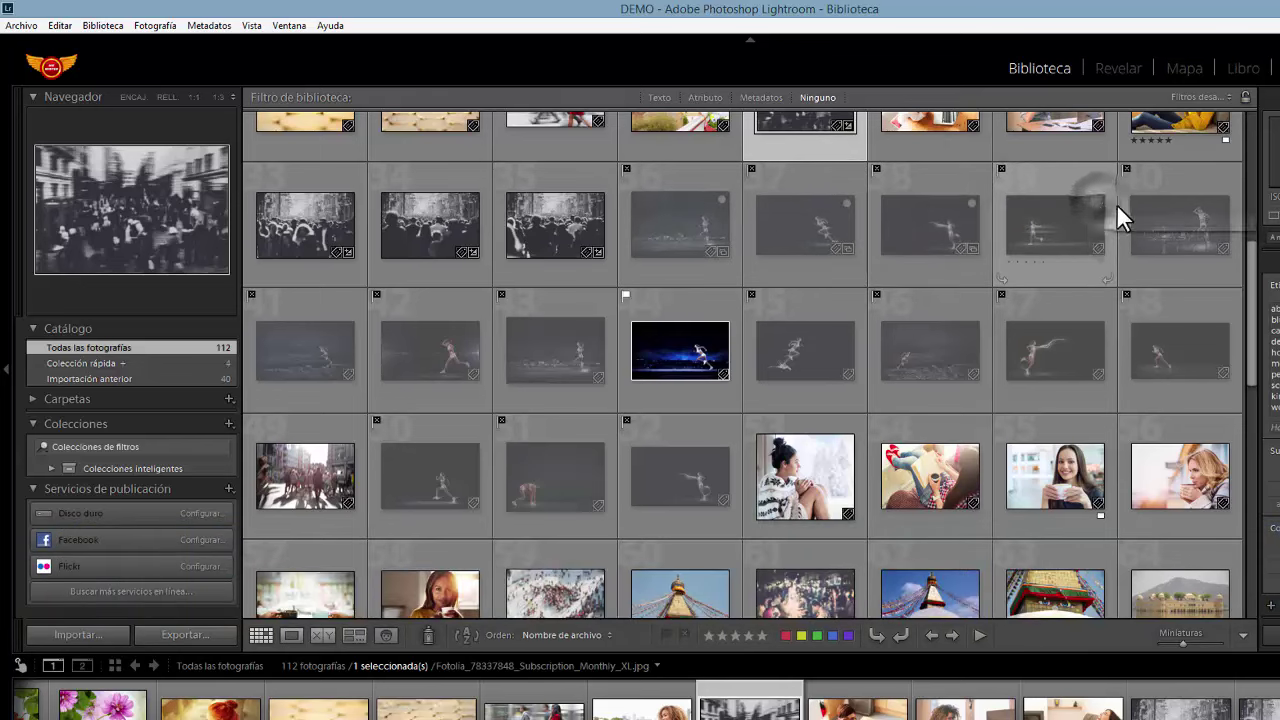
left_click(1219, 202)
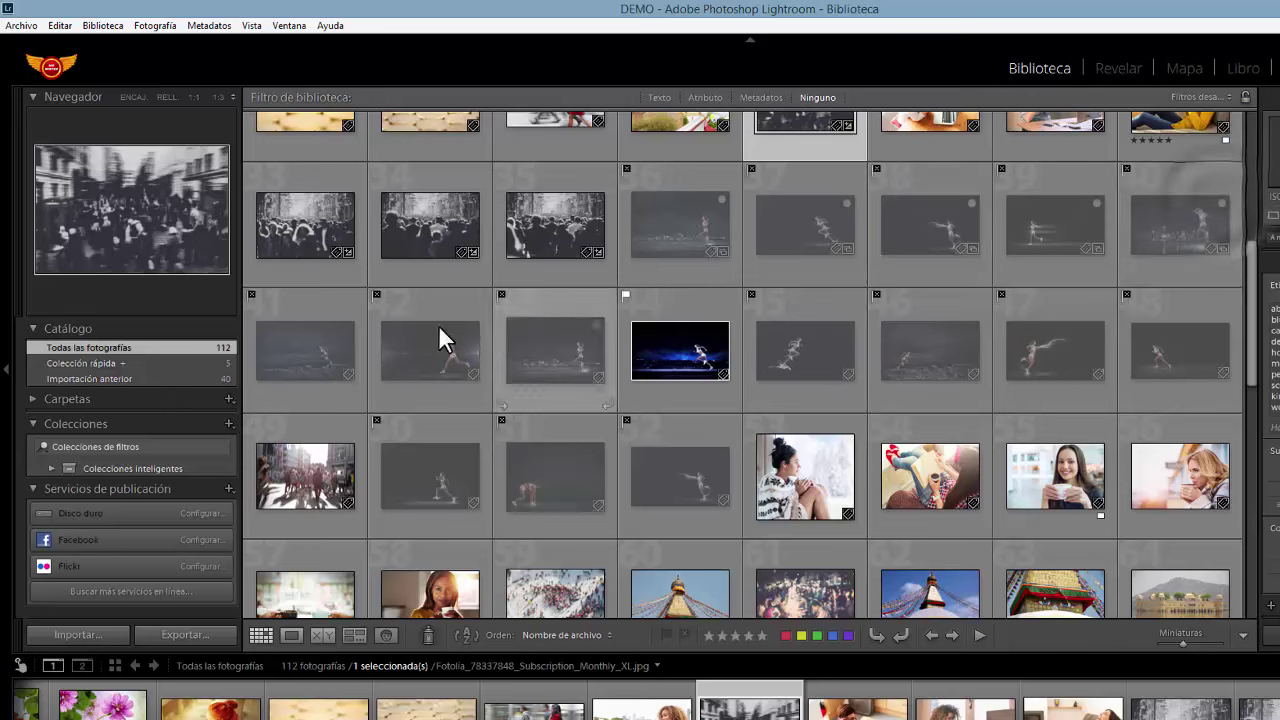
left_click(341, 325)
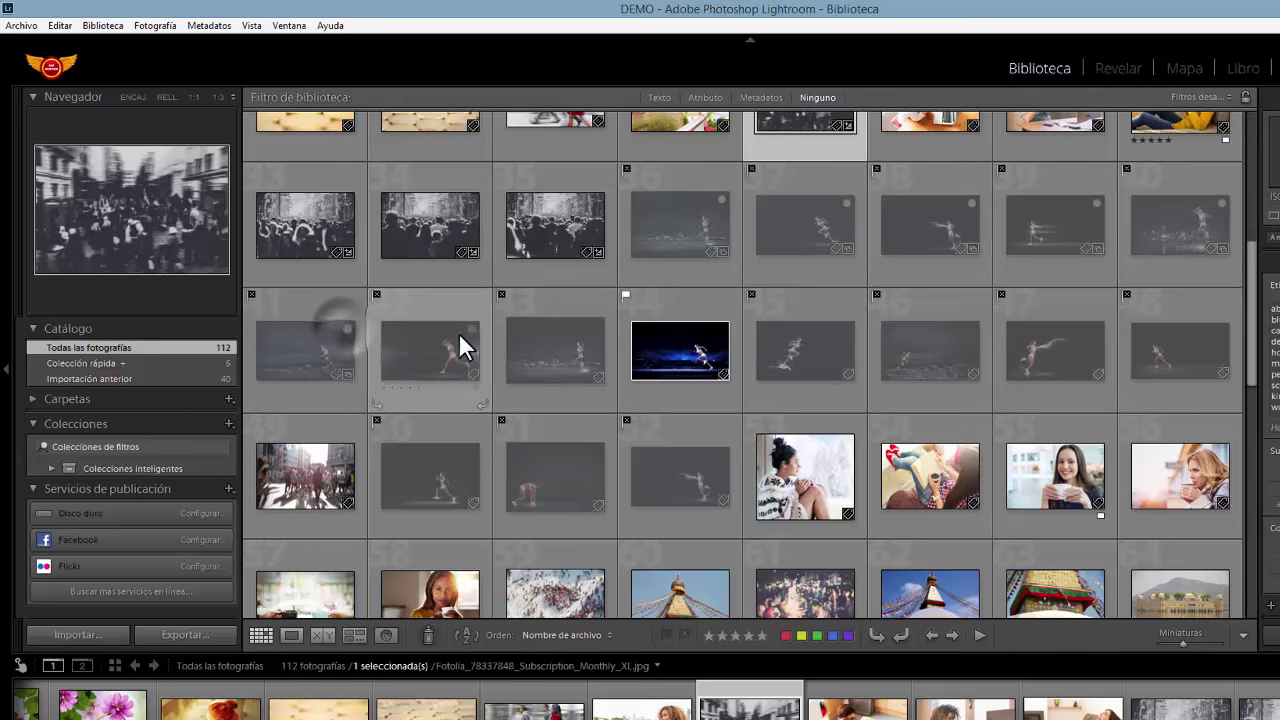
left_click(471, 327)
left_click(595, 322)
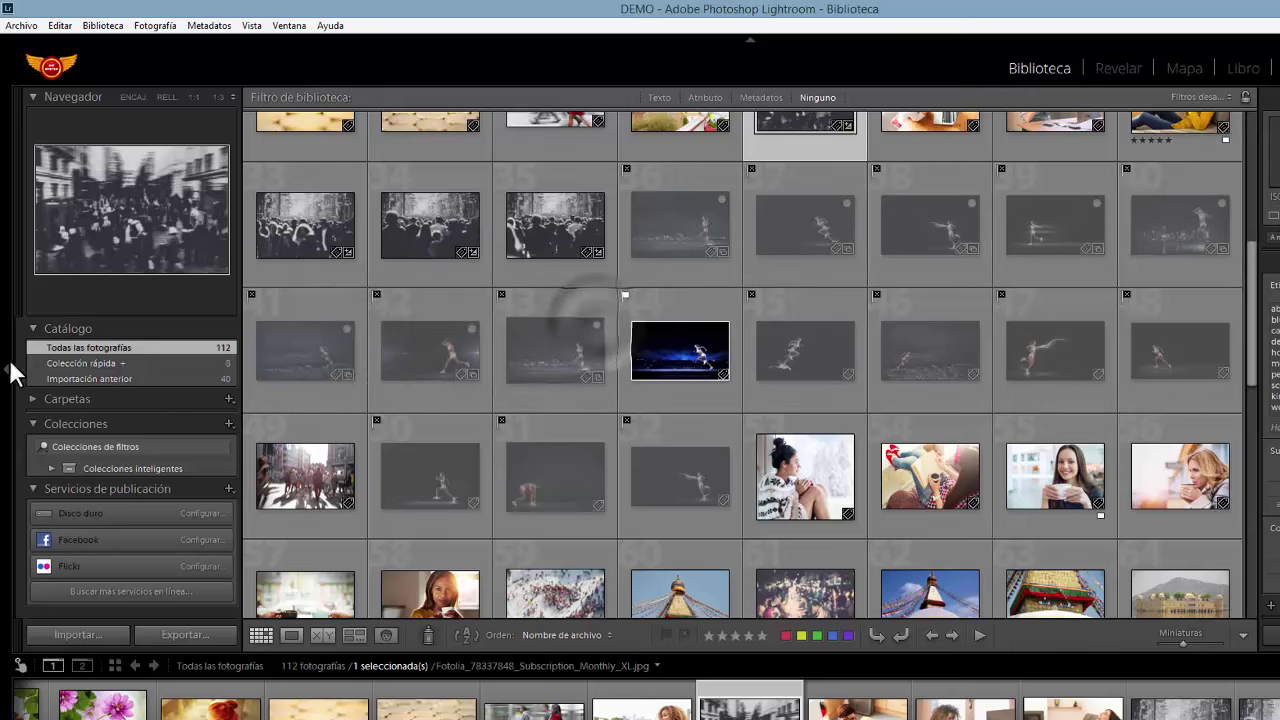
left_click(847, 327)
left_click(971, 328)
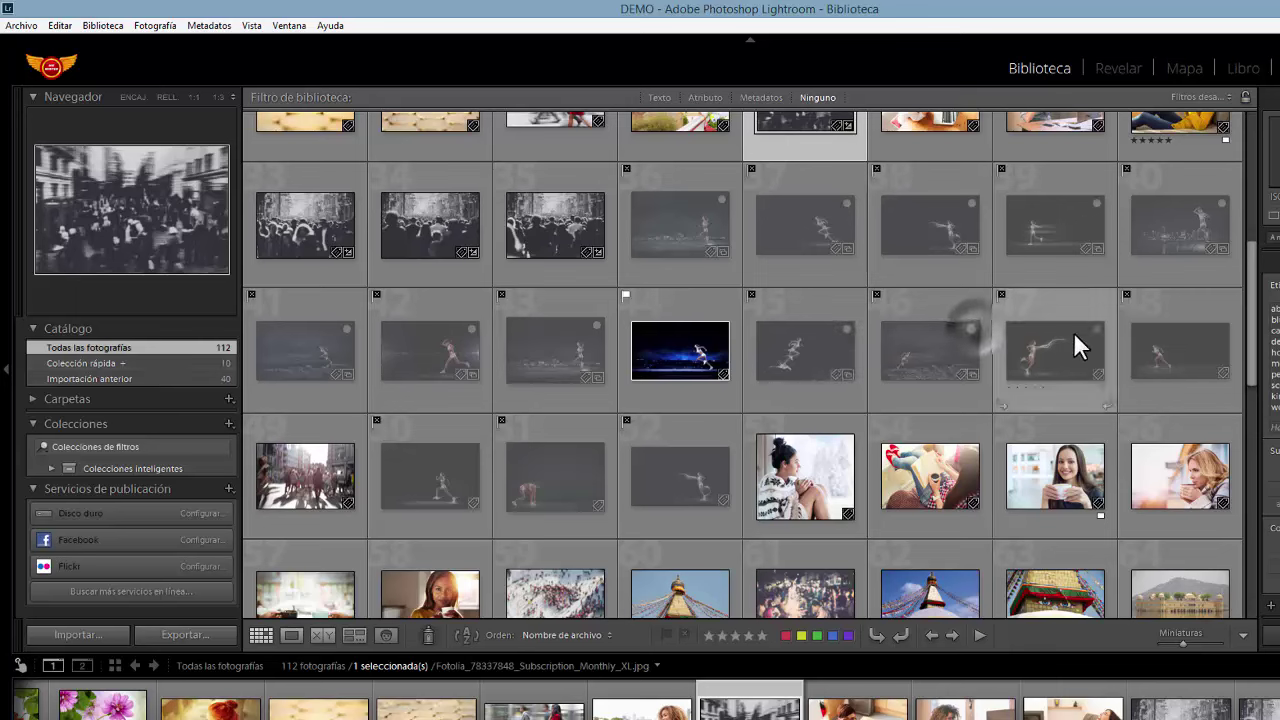
left_click(1097, 328)
left_click(1222, 328)
left_click(472, 450)
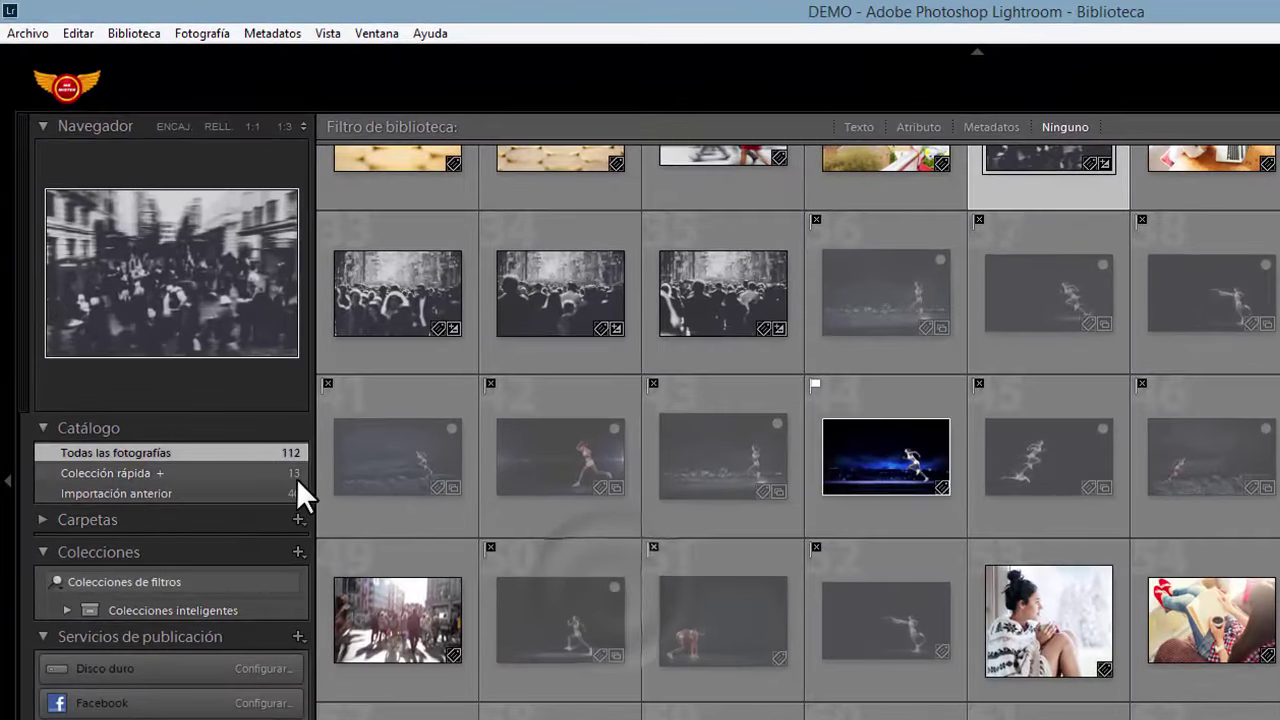
left_click(776, 585)
mouse_move(885, 620)
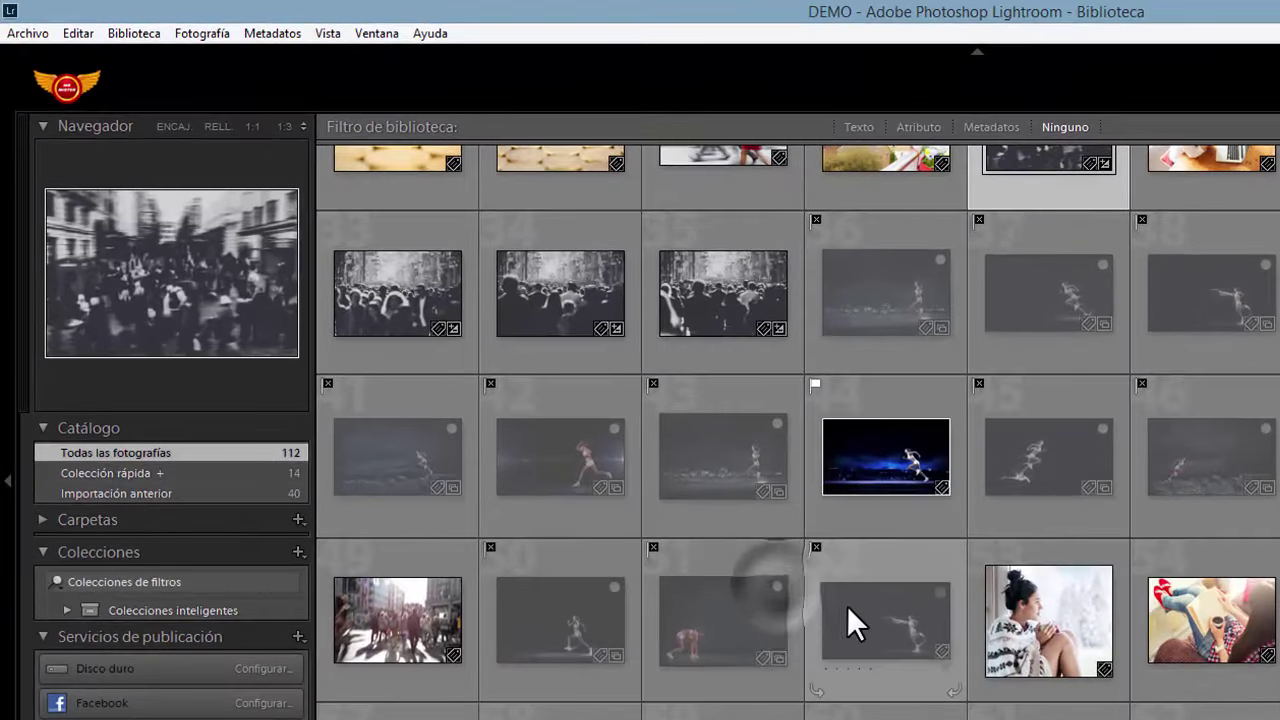
left_click(943, 593)
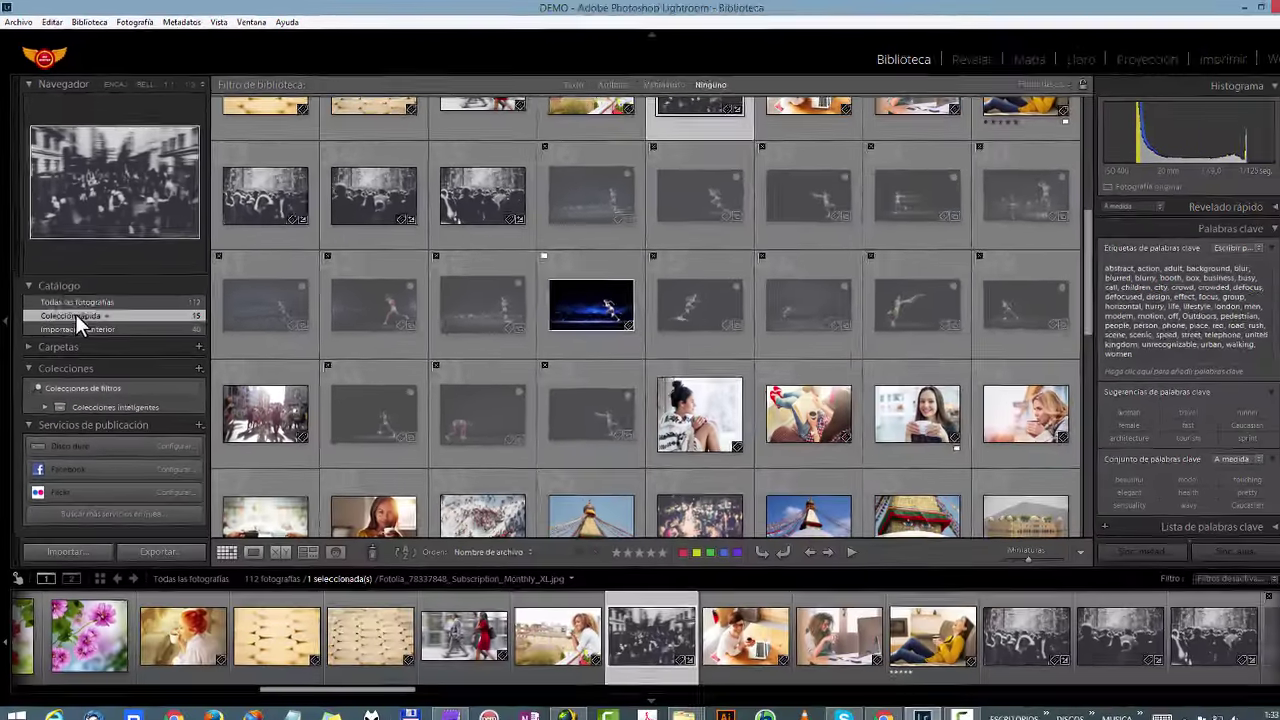
Filter the grid to the 15 runner photos in Colección rápida.
left_click(74, 310)
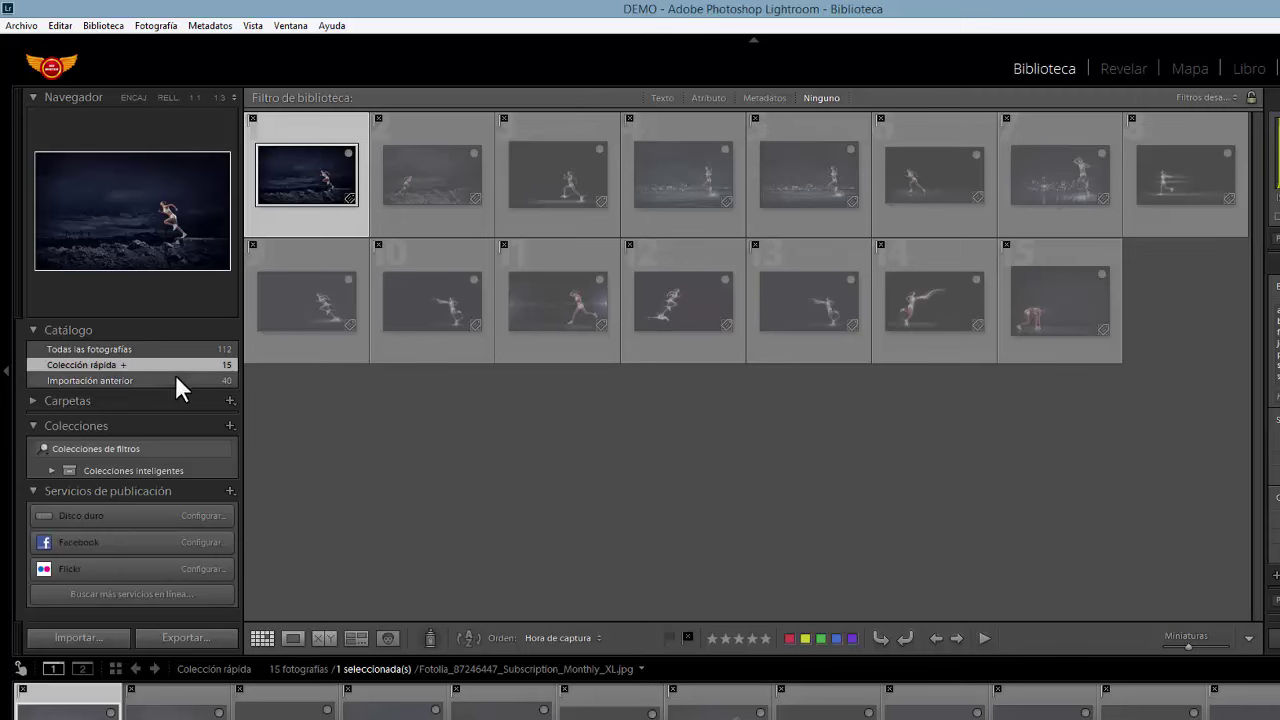
left_click(126, 362)
Save the Quick Collection as a new collection named DESCARTADAS and open it.
right_click(156, 364)
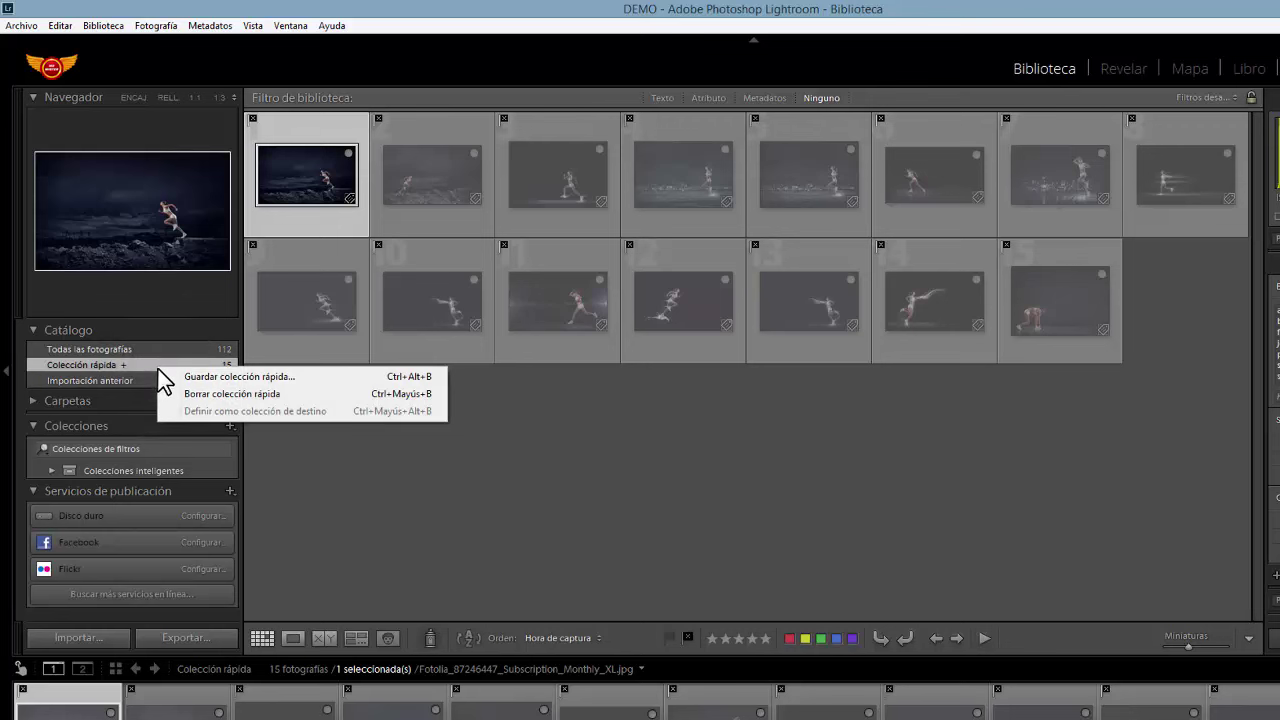
left_click(244, 377)
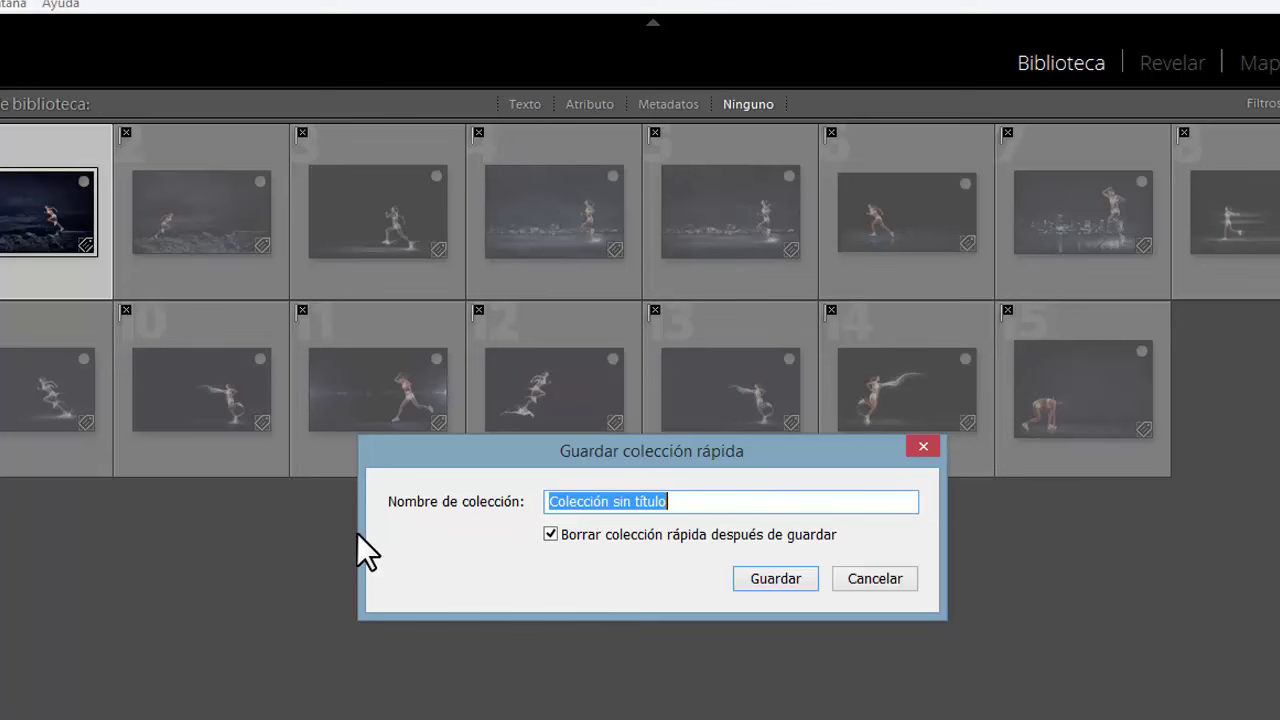
type("Des")
key("BackSpace")
key("BackSpace")
type("ESCARTAD")
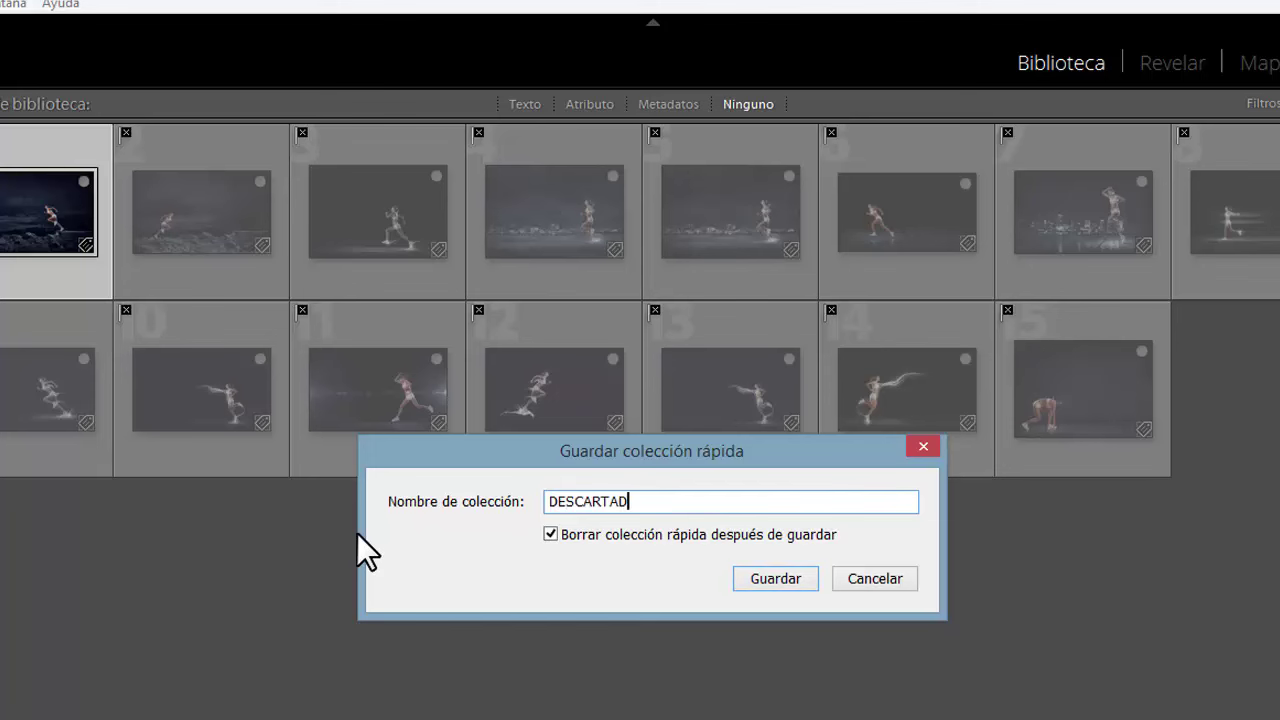
type("AS")
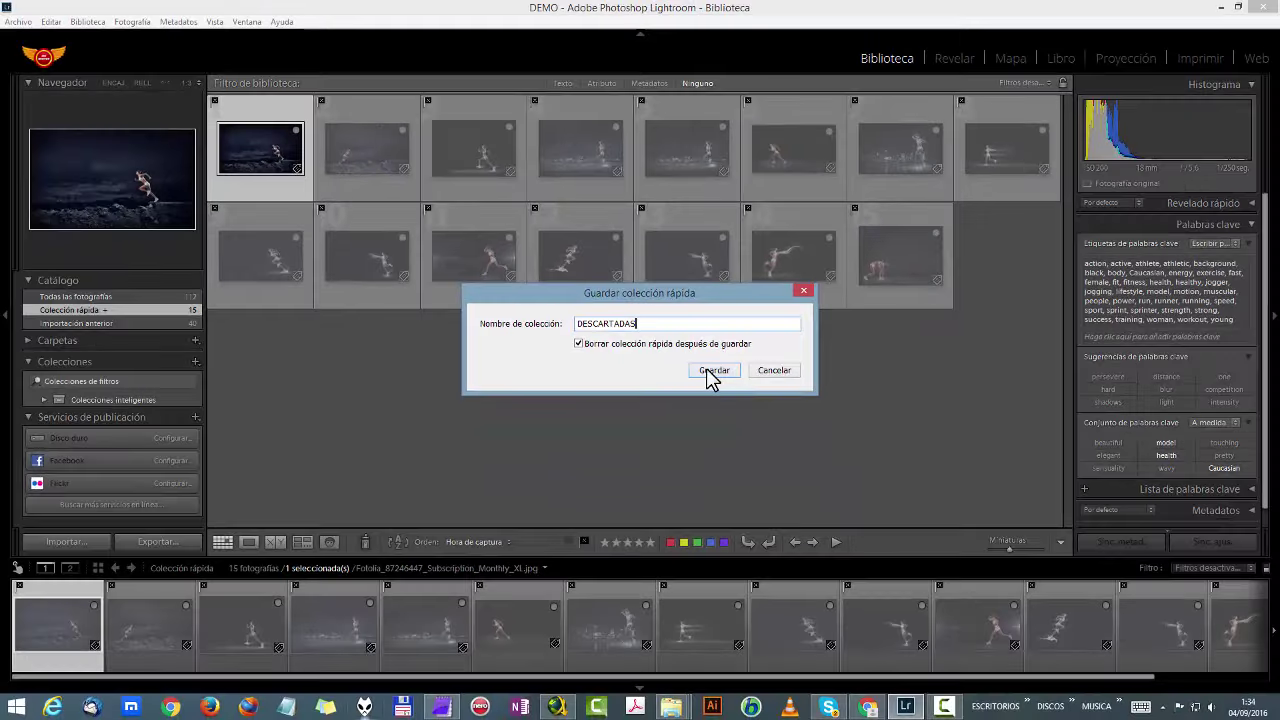
left_click(707, 372)
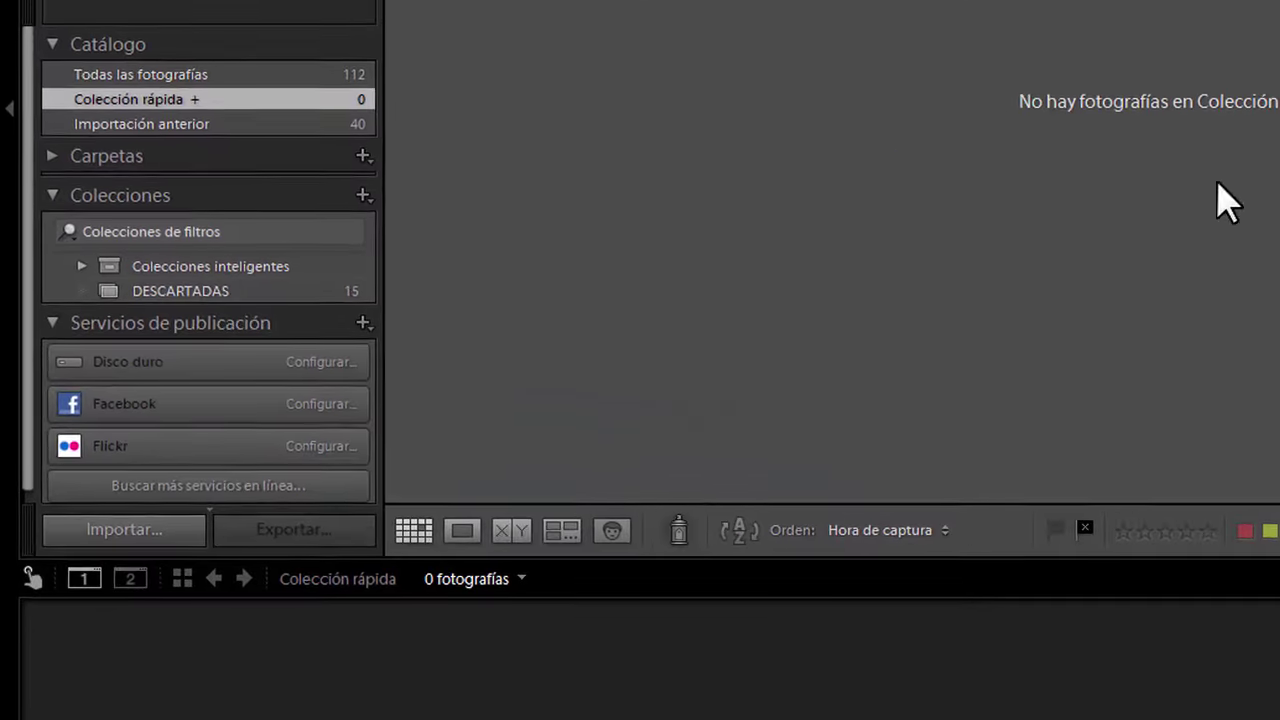
left_click(137, 290)
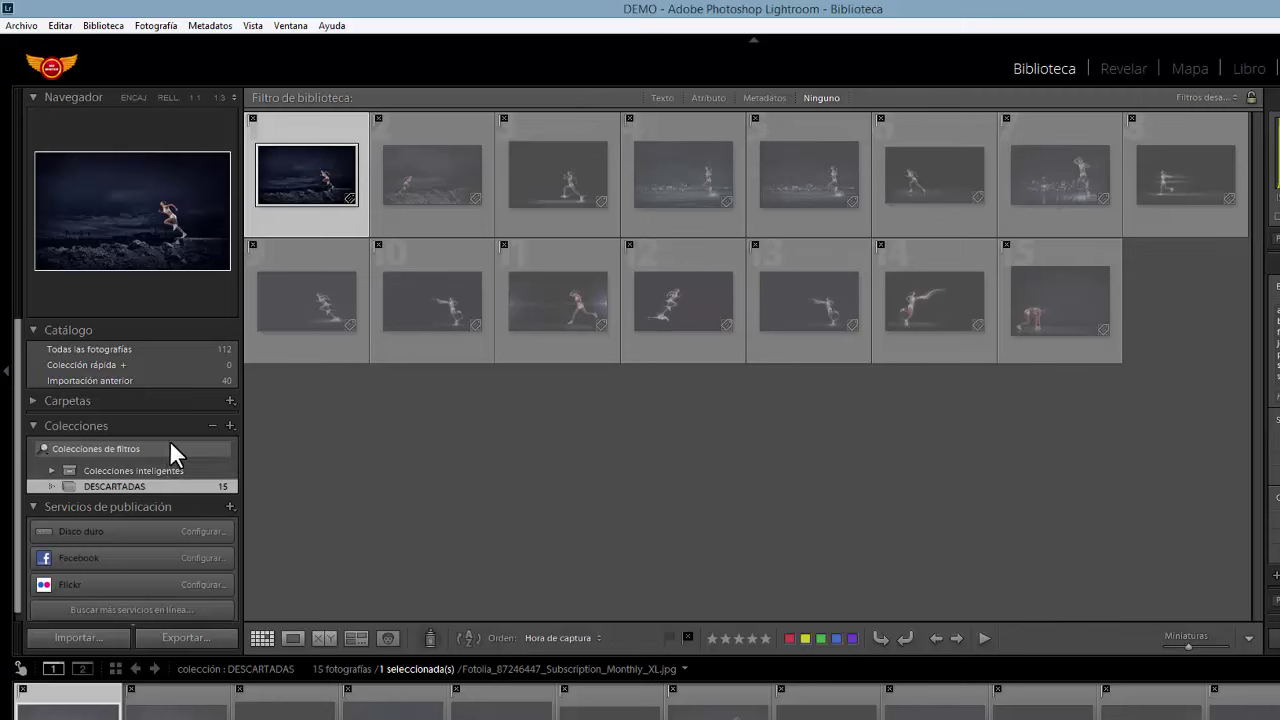
Switch the grid to Todas las fotografías, showing all 112 catalogue photos.
left_click(82, 352)
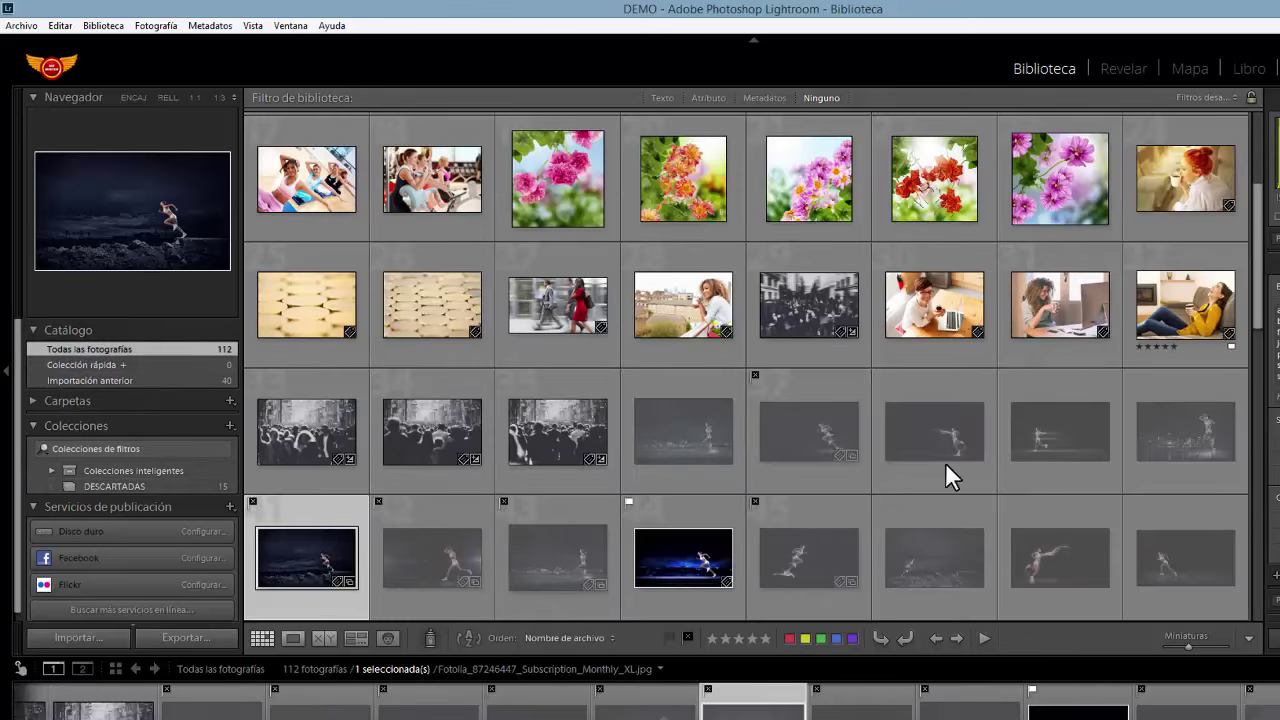
scroll(1018, 464, "down", 2)
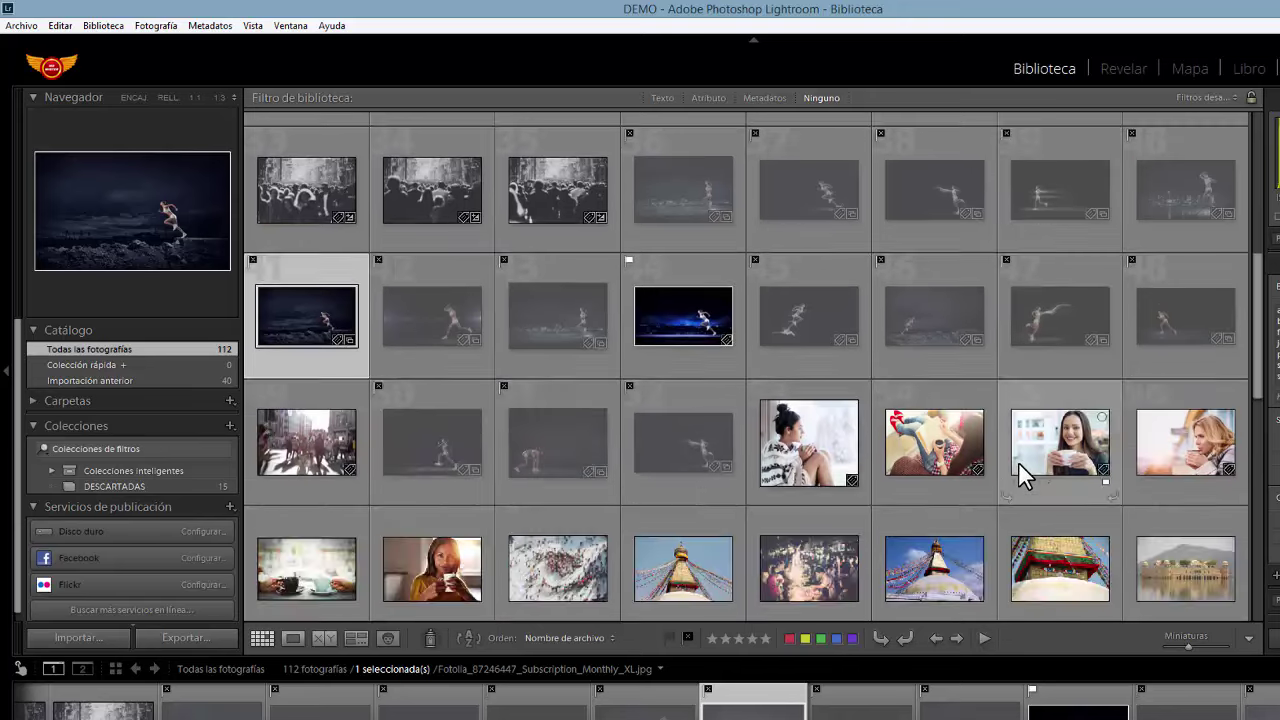
scroll(1018, 463, "up", 1)
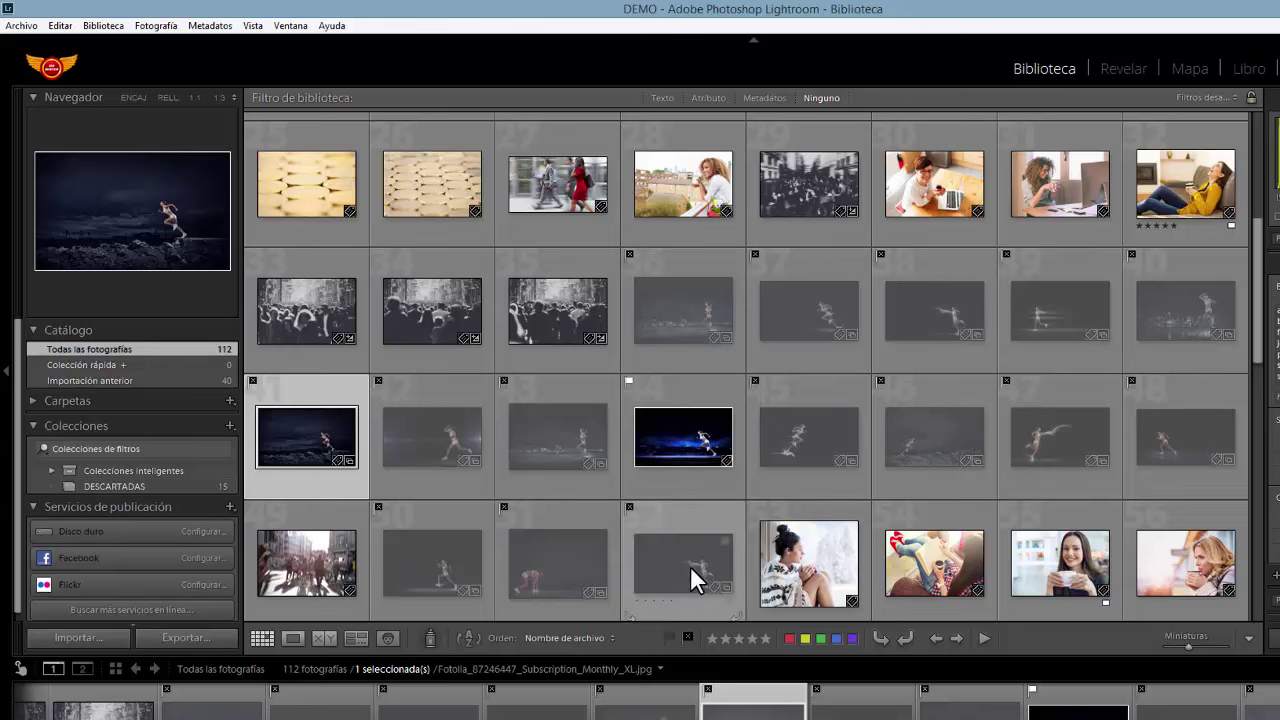
Select the woman-at-computer photo in the catalogue grid.
left_click(1059, 312)
left_click(1084, 175)
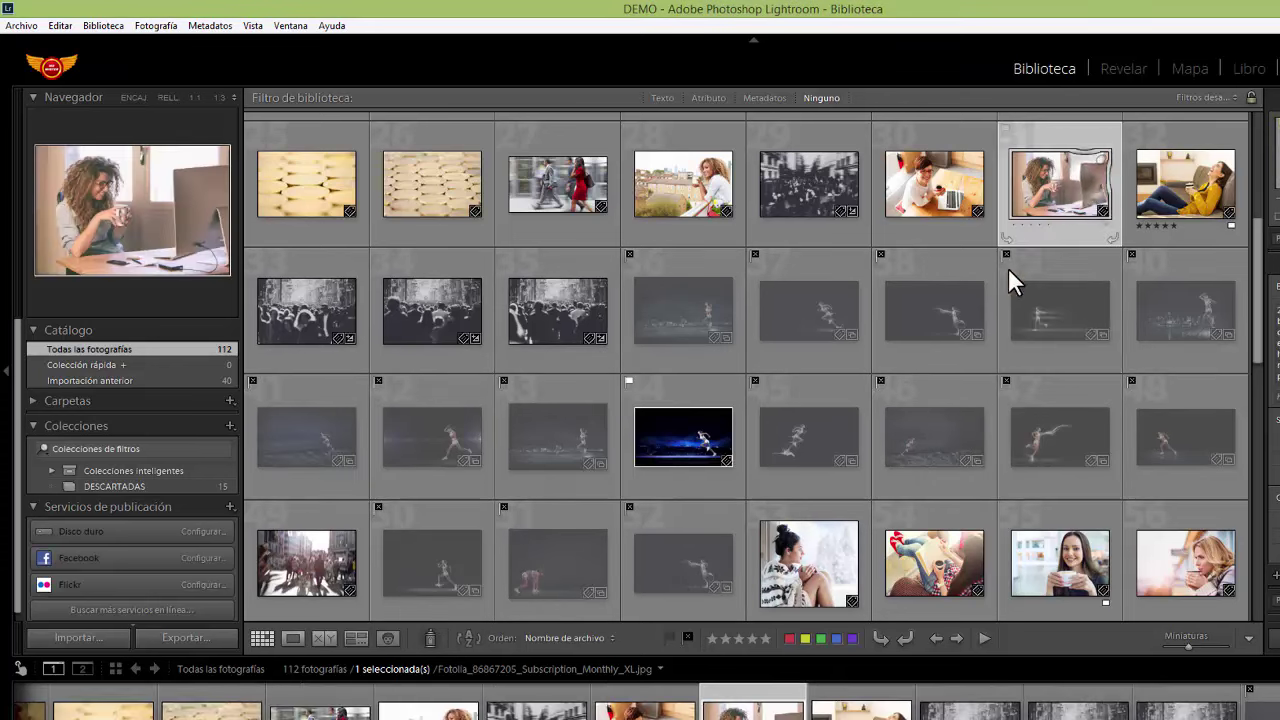
scroll(745, 499, "up", 1)
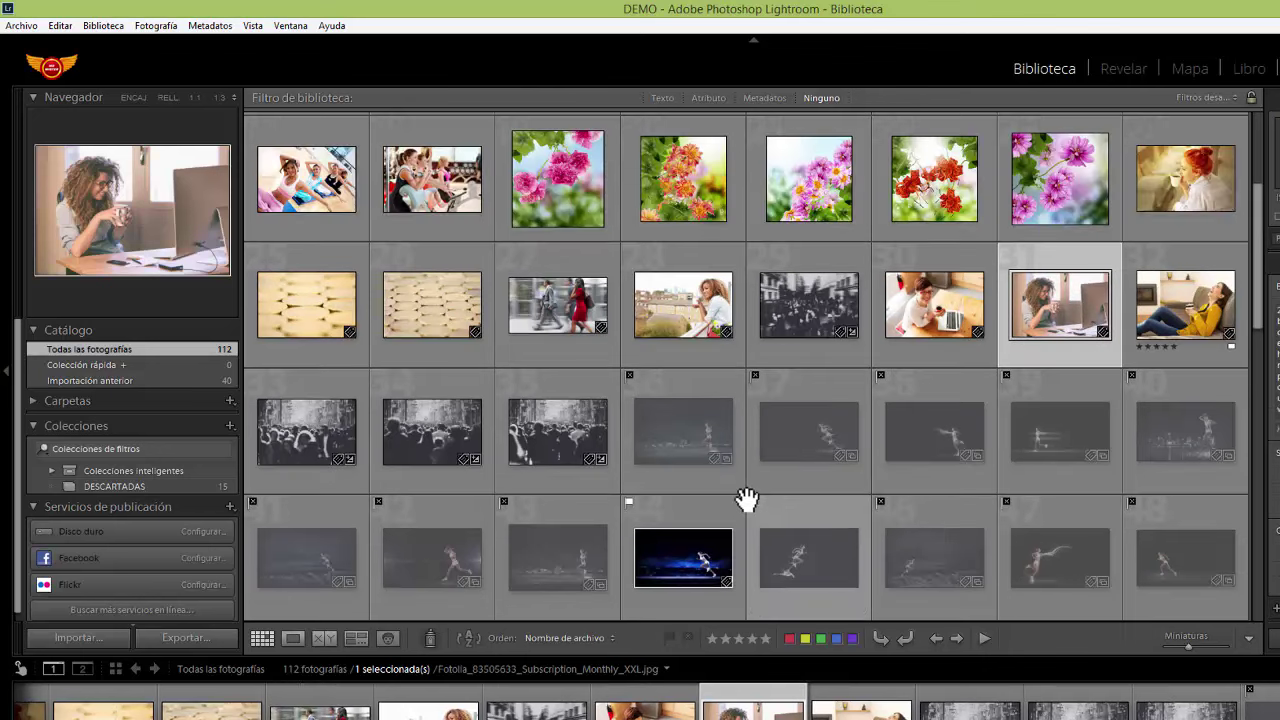
scroll(748, 498, "up", 1)
scroll(748, 498, "up", 1)
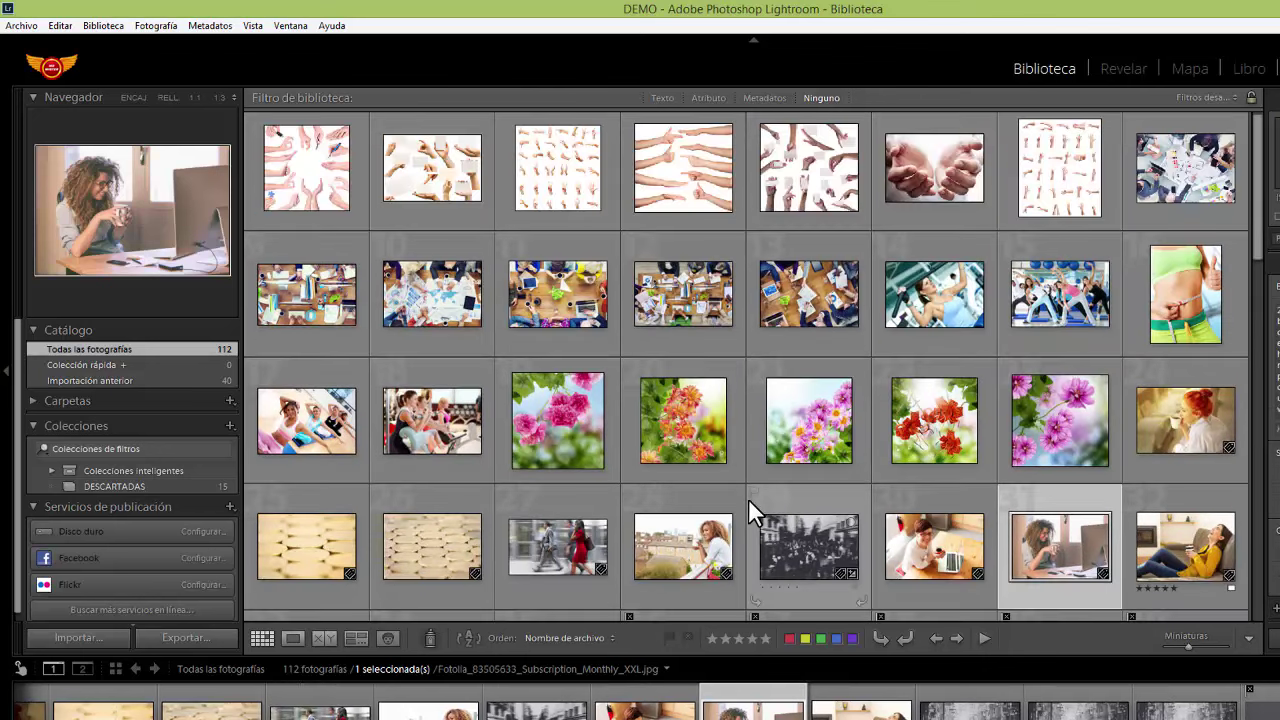
scroll(748, 498, "down", 2)
scroll(748, 498, "down", 1)
scroll(748, 498, "up", 3)
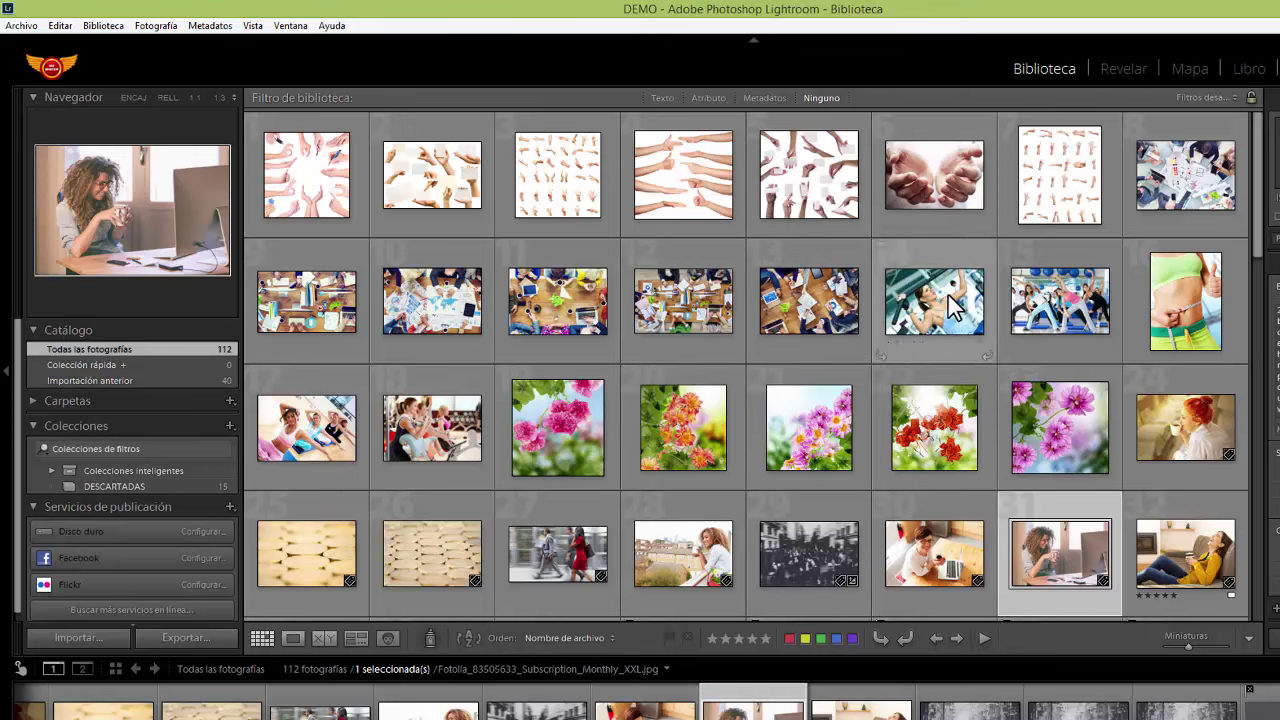
Enlarge the grid thumbnails to six per row and select the fitness (1) photo.
key("equal")
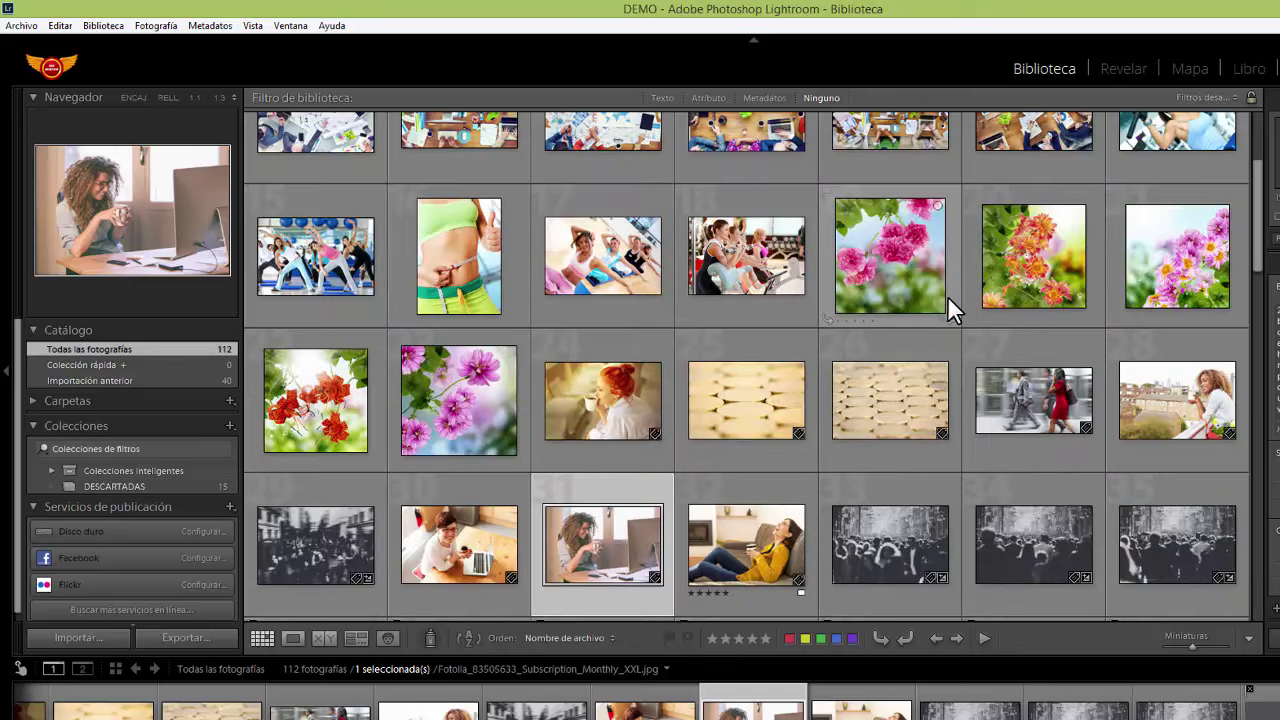
key("equal")
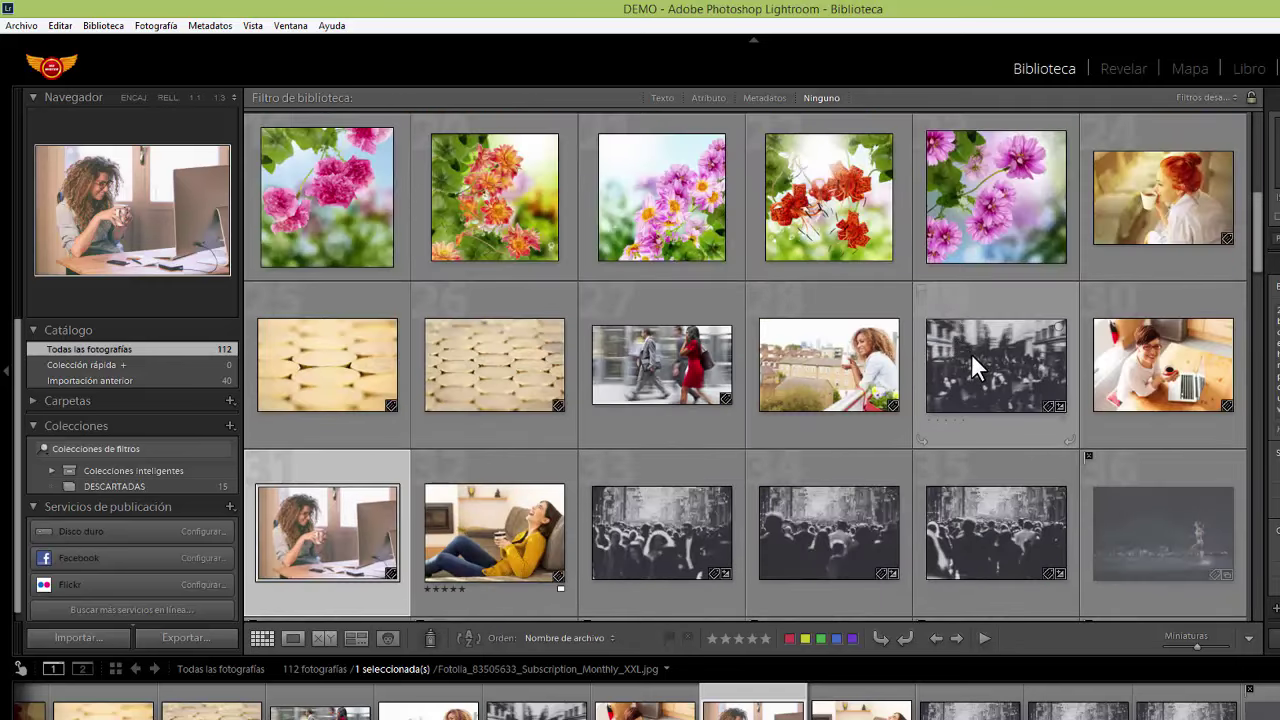
scroll(971, 353, "up", 2)
scroll(971, 353, "up", 2)
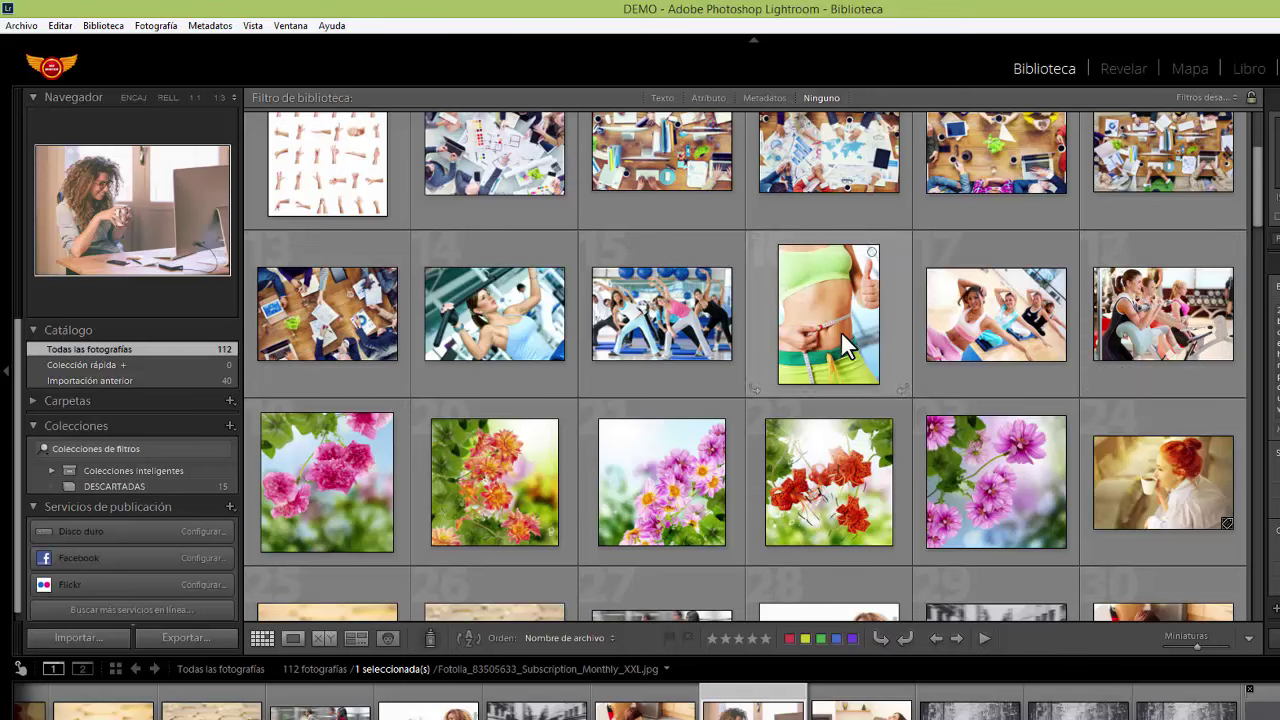
mouse_move(661, 314)
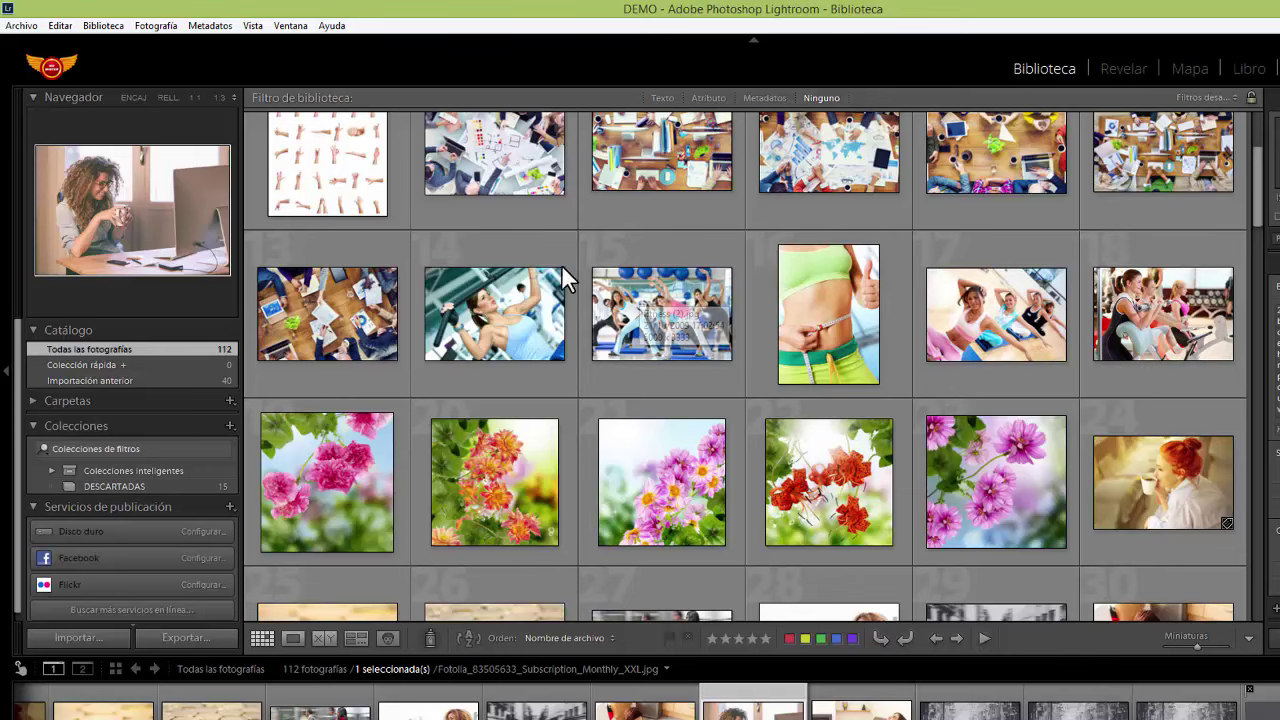
left_click(548, 319)
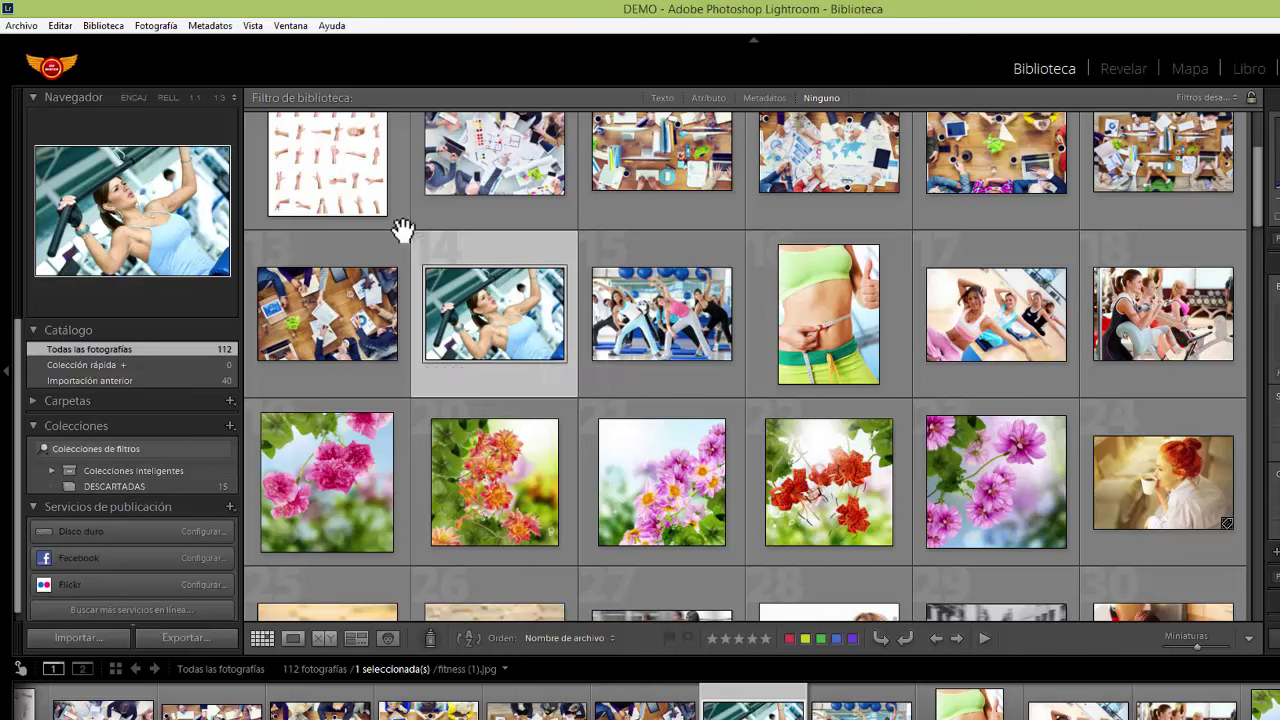
Reject fitness (1), (3) and (4), pick fitness (2), and review fitness (5) in Loupe.
left_click(688, 637)
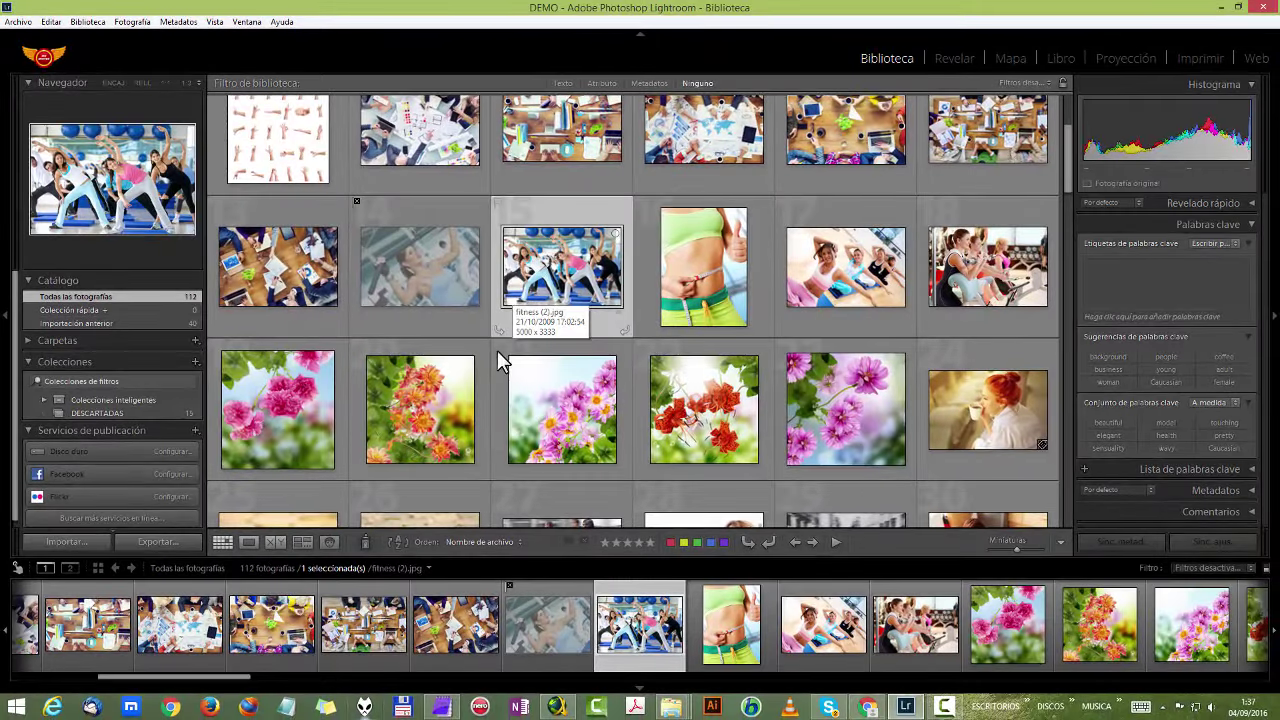
left_click(567, 539)
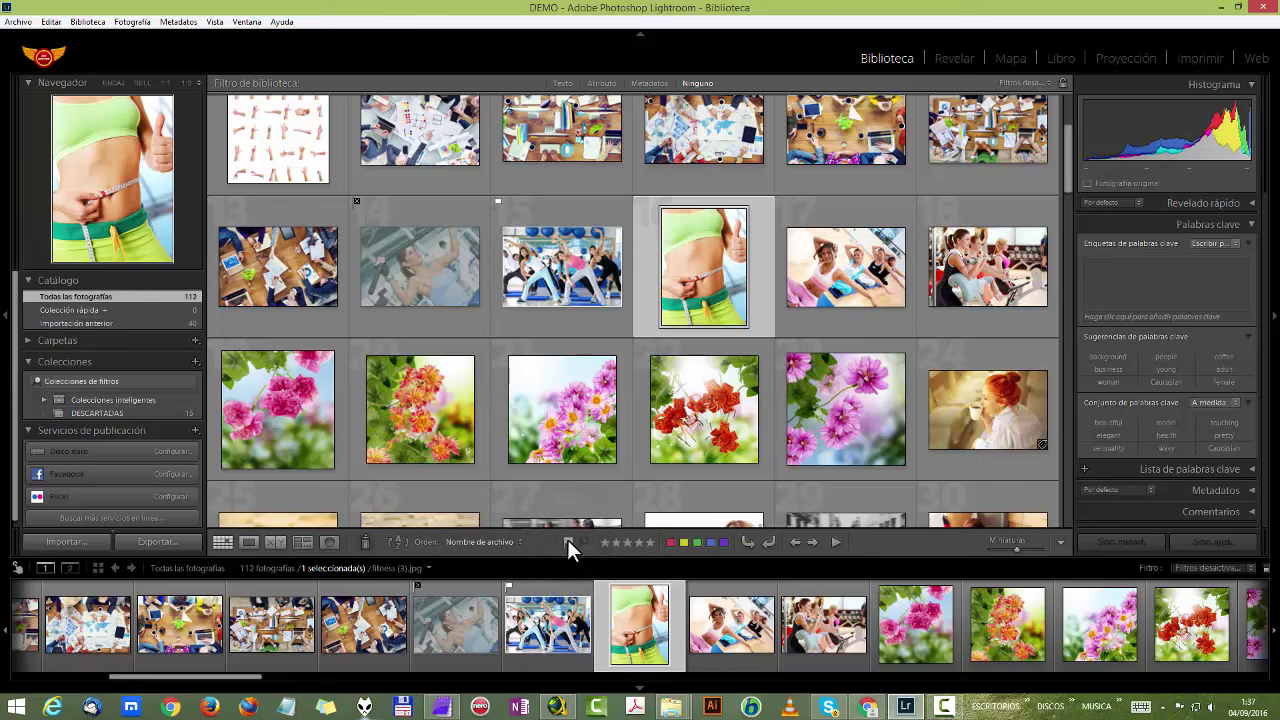
mouse_move(703, 267)
left_click(583, 540)
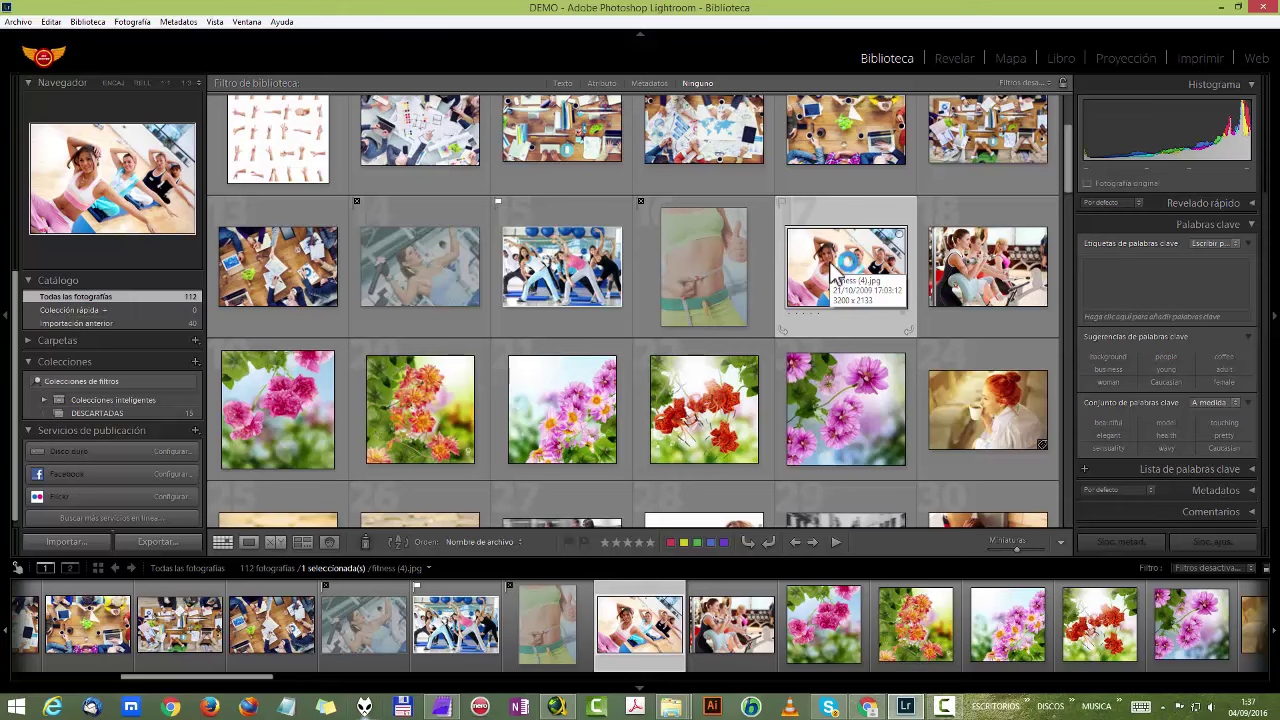
left_click(585, 539)
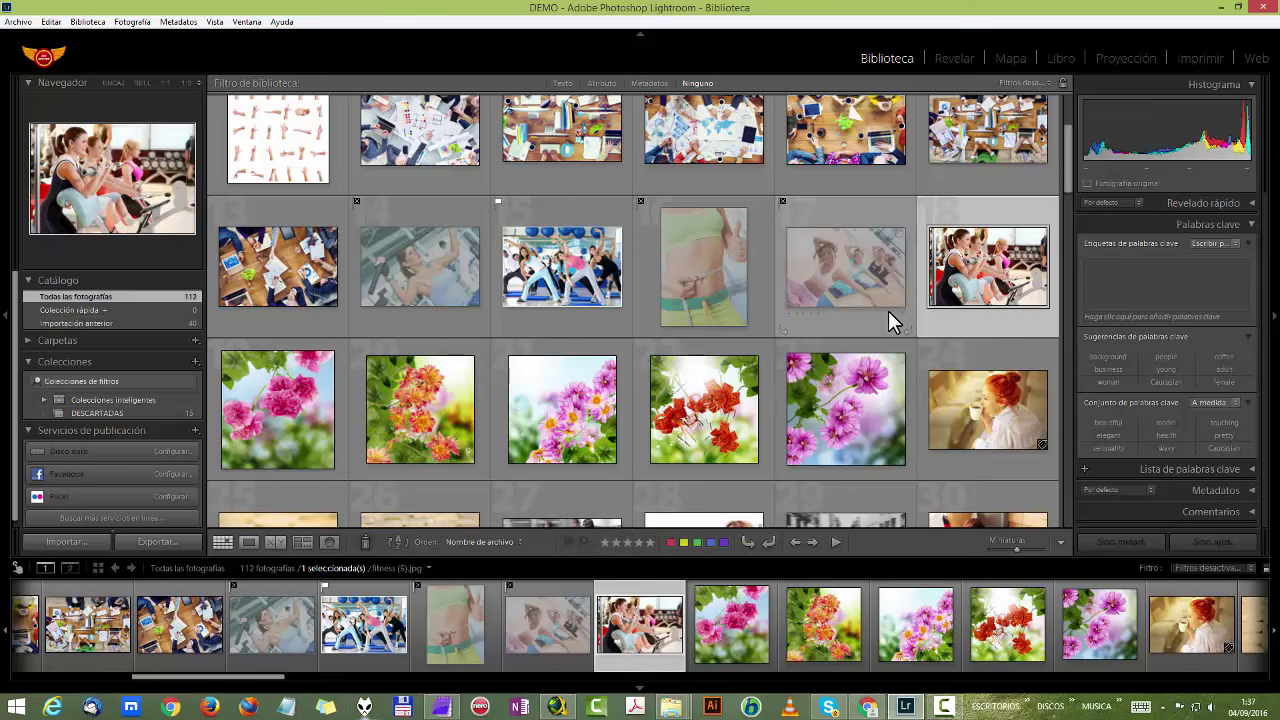
mouse_move(988, 266)
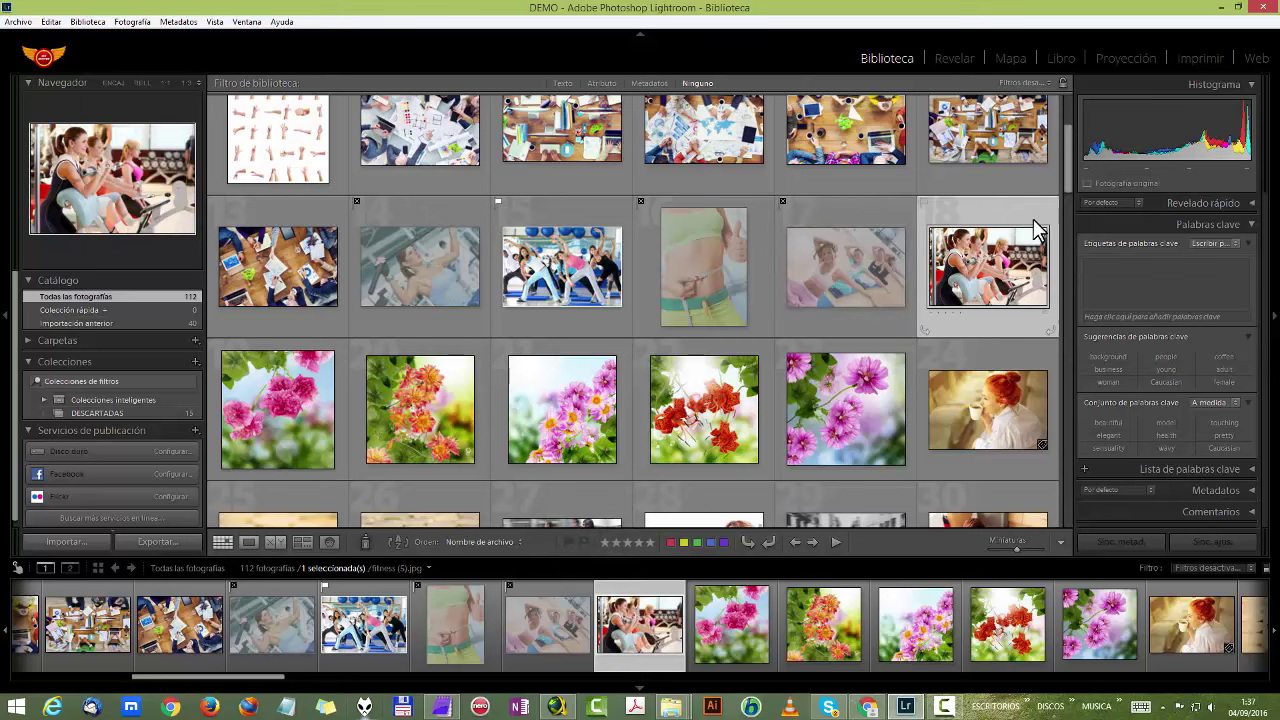
double_click(983, 265)
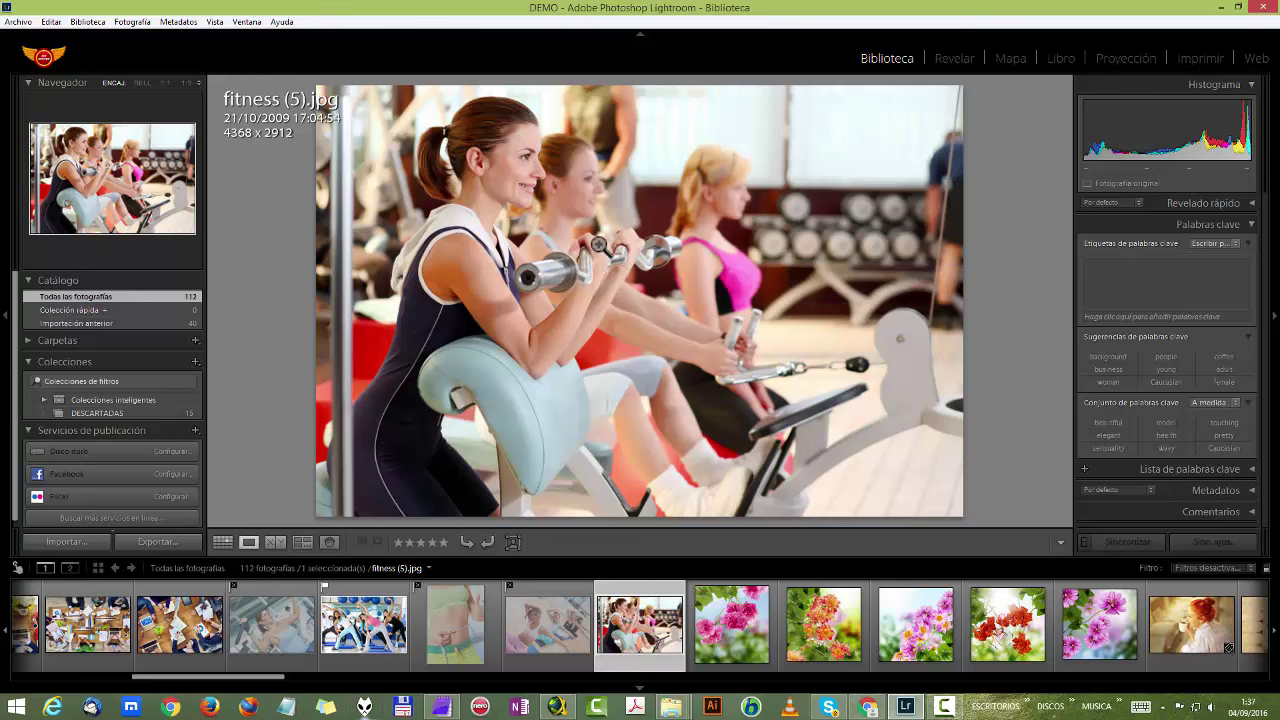
left_click(222, 542)
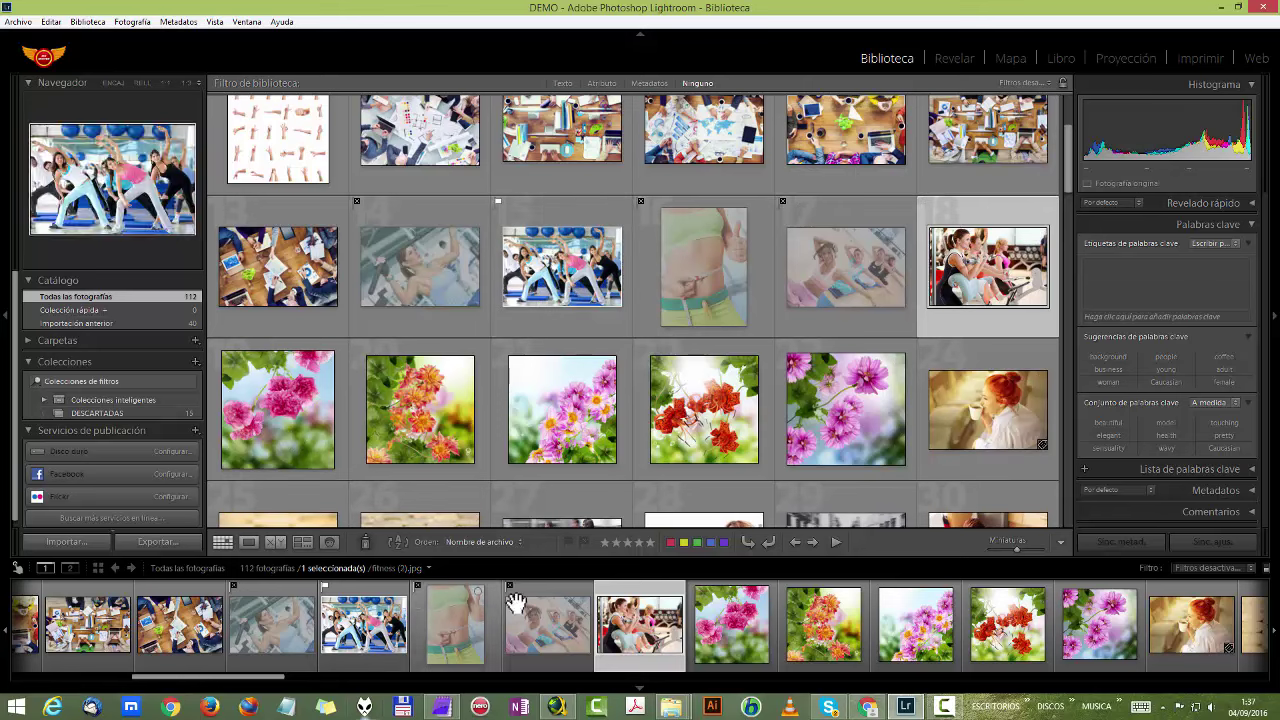
Reject fitness (5) and compare the four rejected fitness photos in Survey view.
left_click(580, 538)
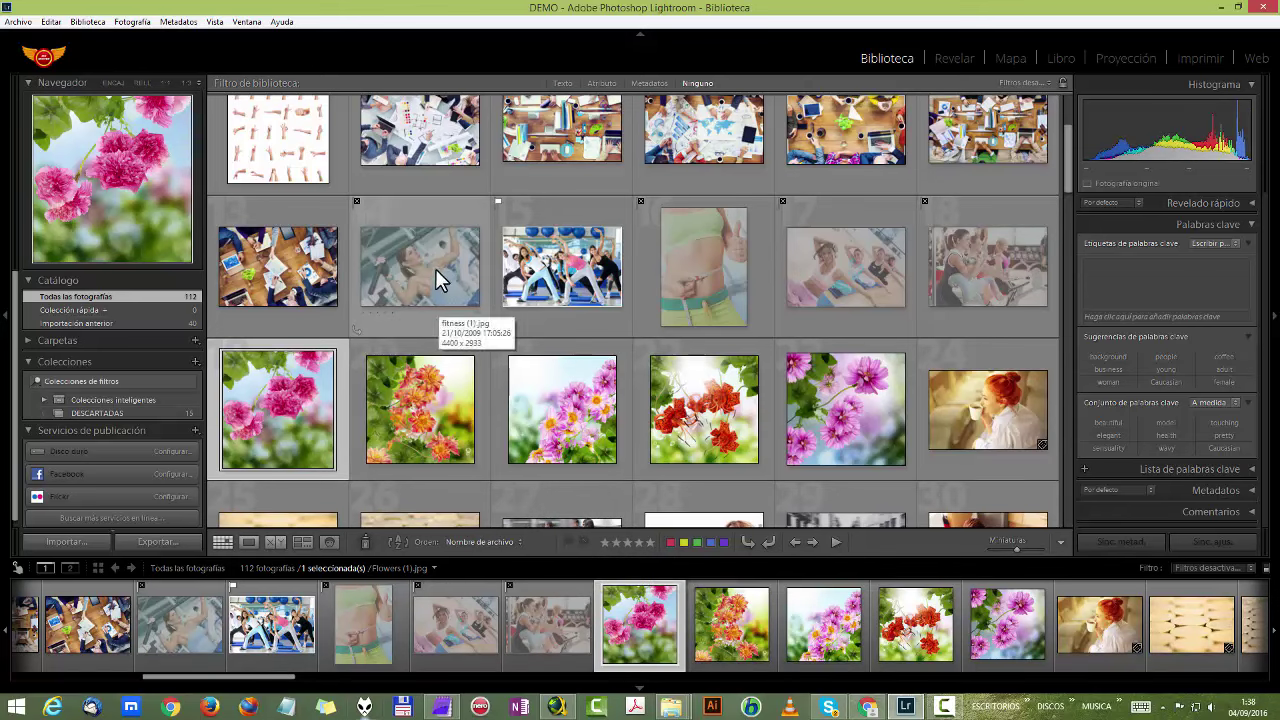
mouse_move(420, 266)
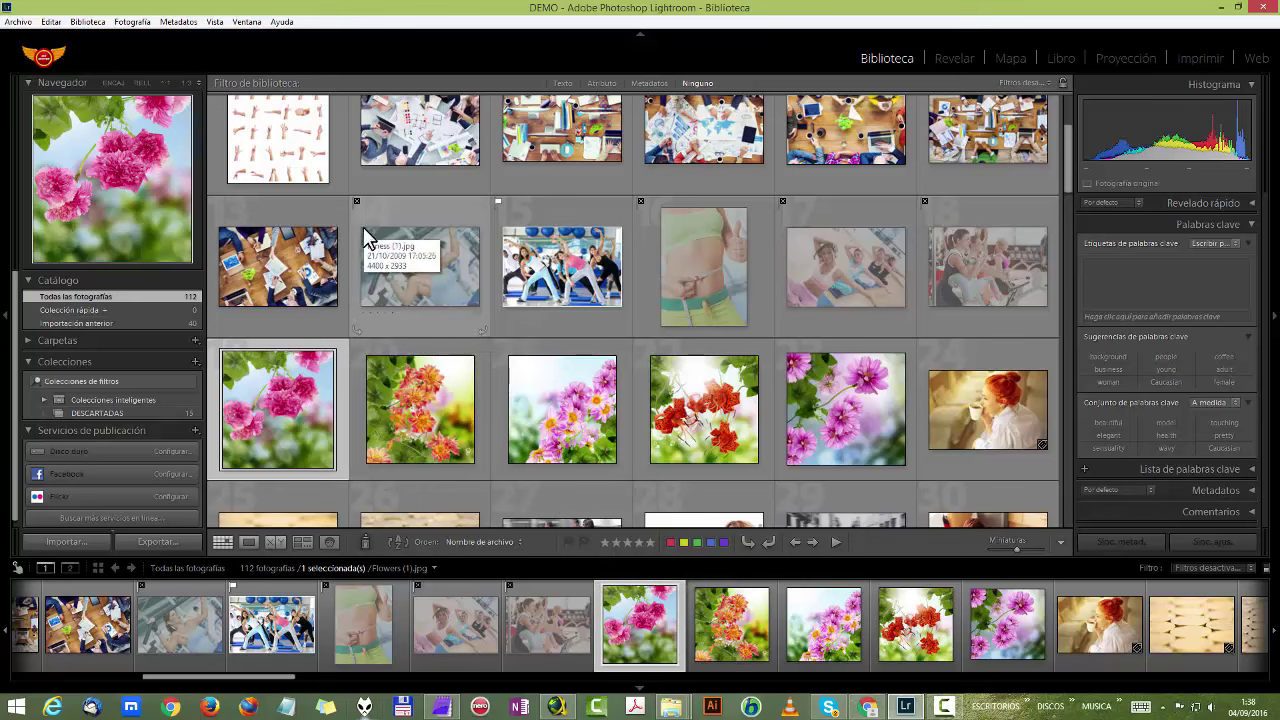
left_click(398, 297)
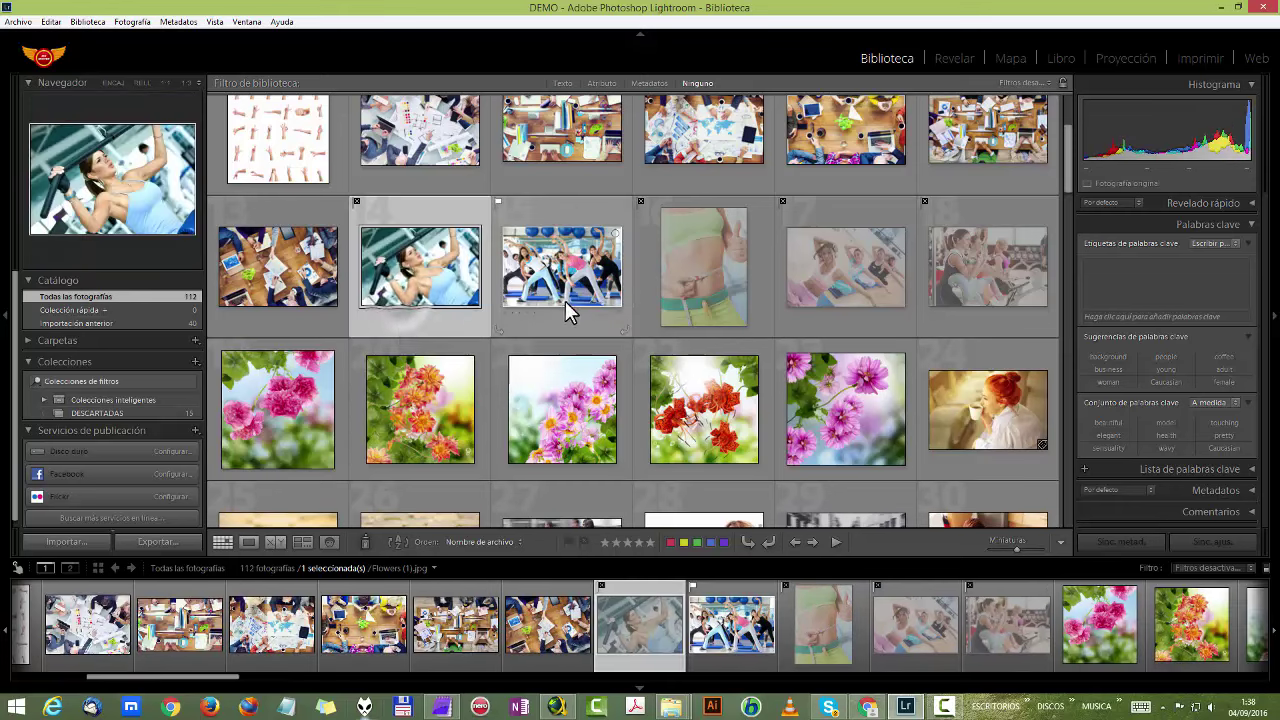
left_click(684, 269, "ctrl")
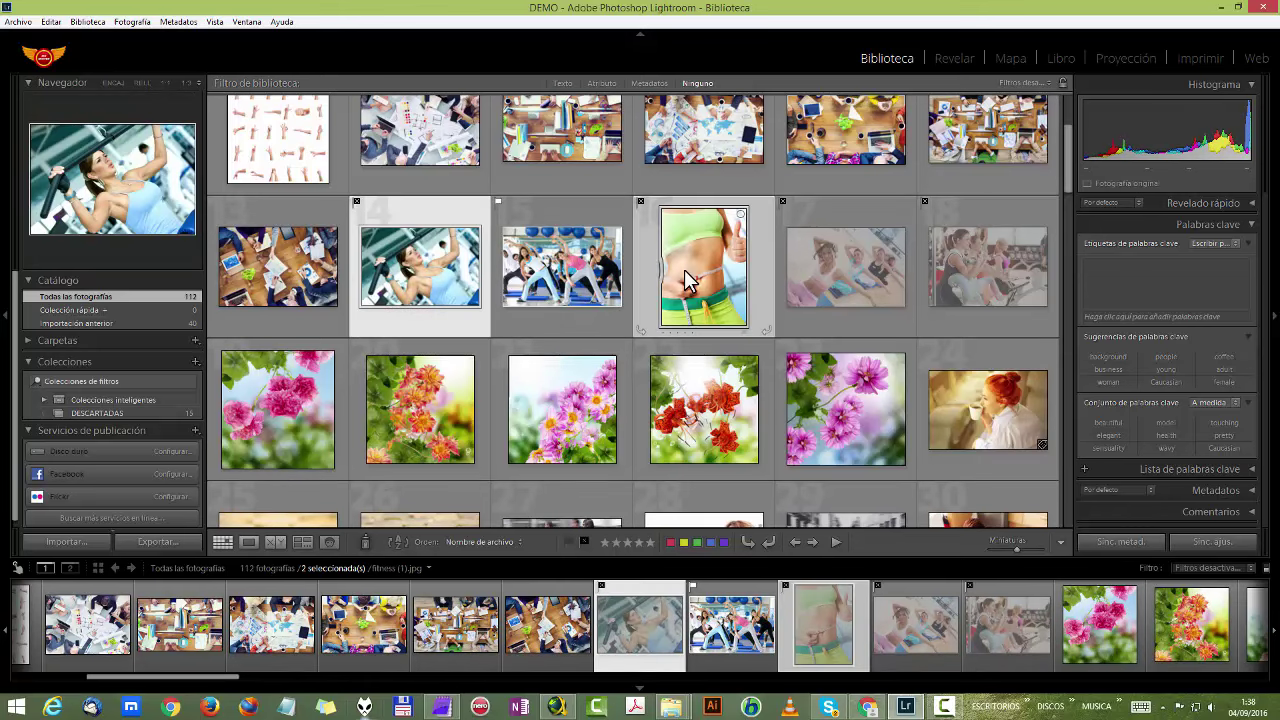
left_click(873, 235, "ctrl")
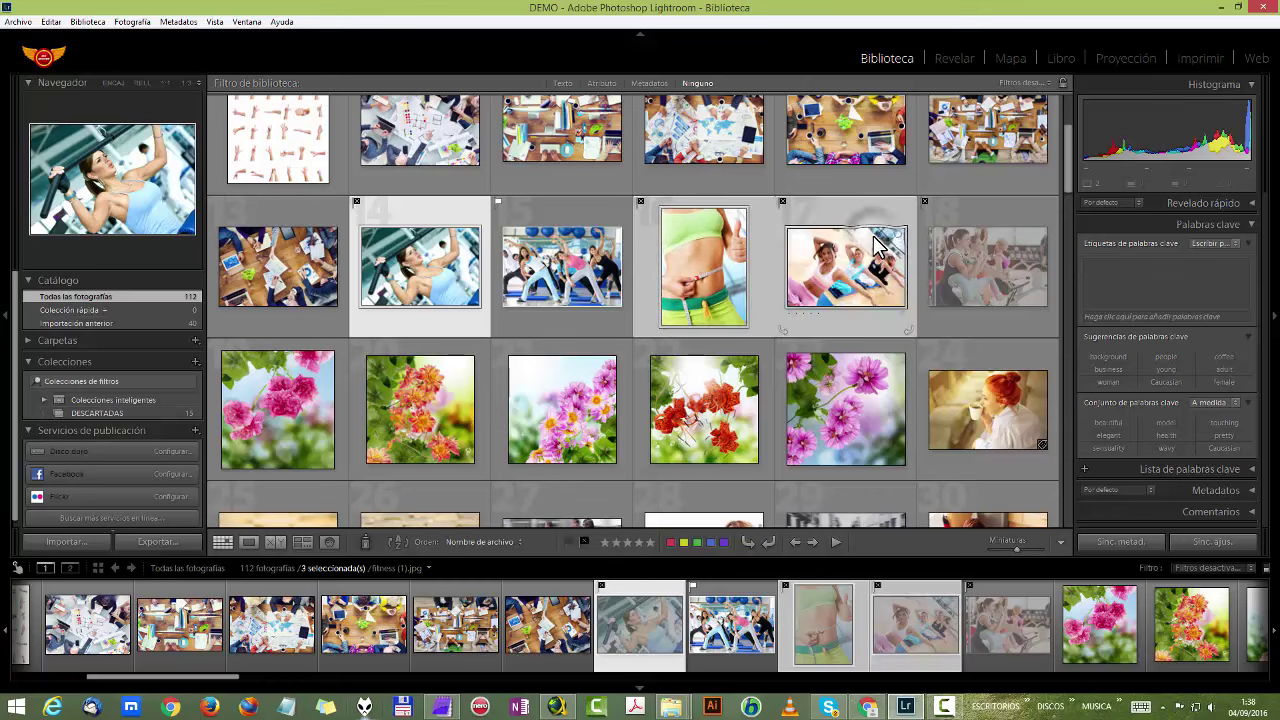
left_click(973, 234, "ctrl")
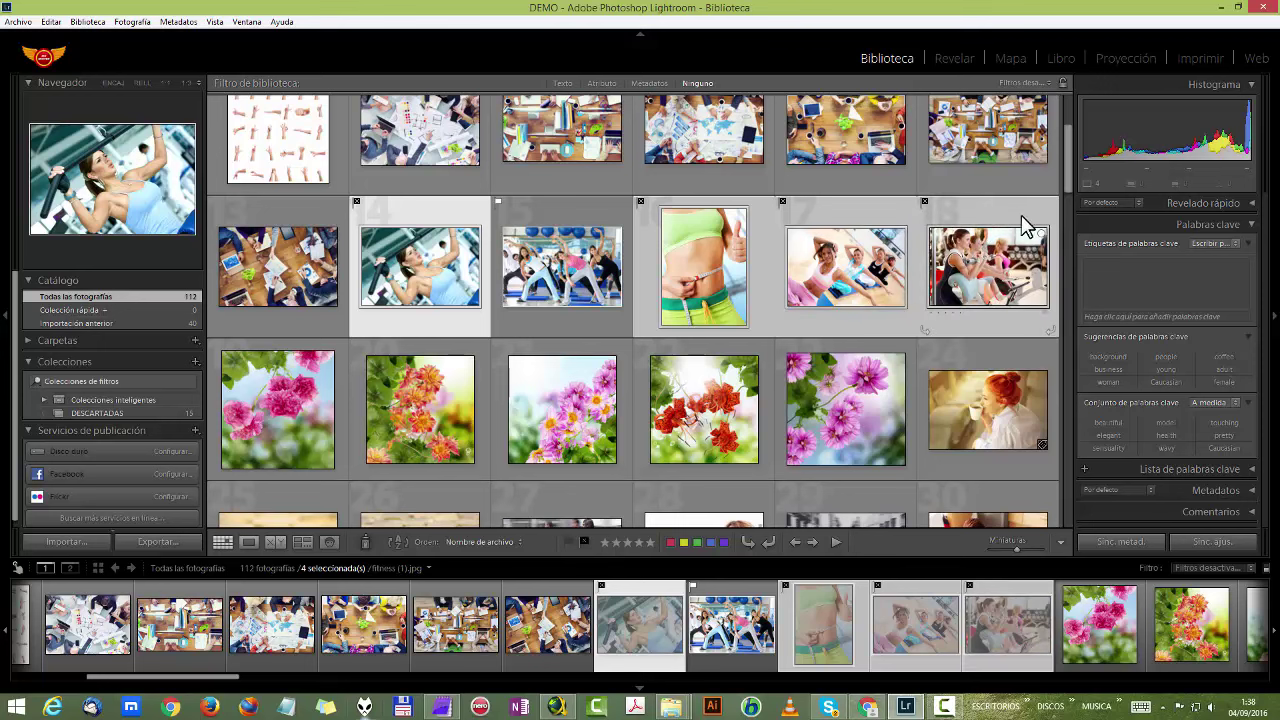
left_click(301, 542)
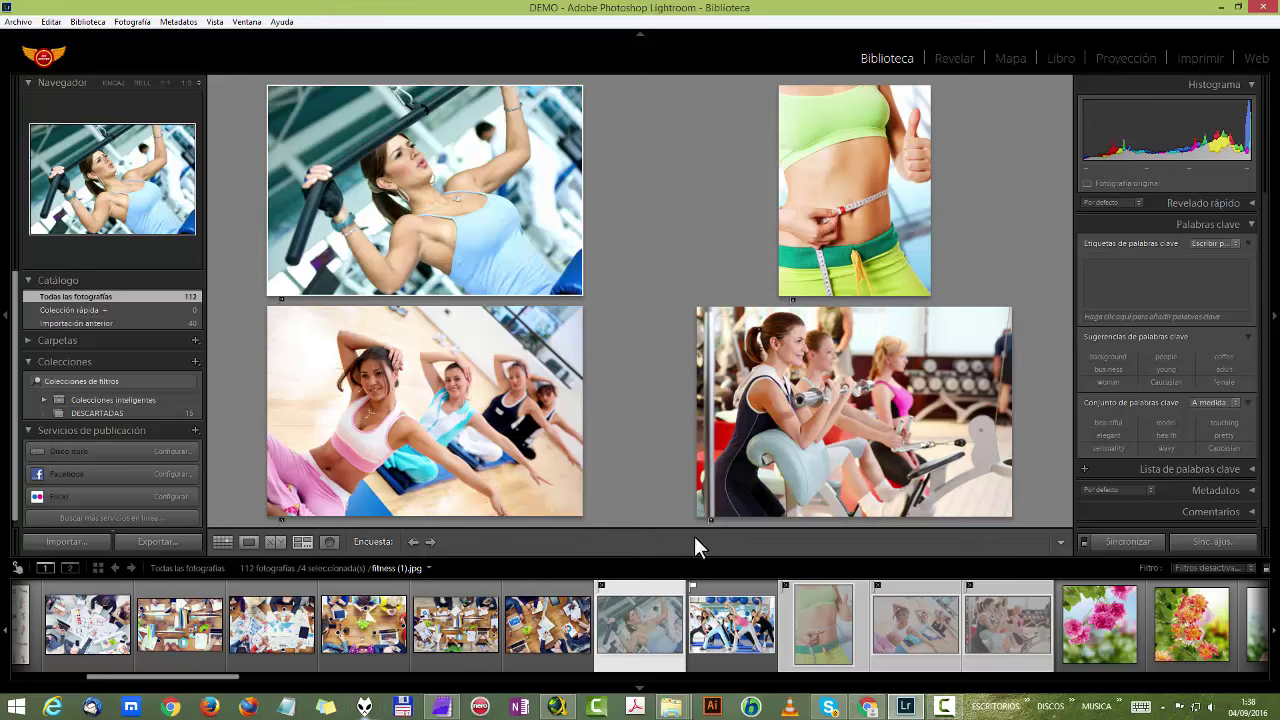
Leave the survey for the Grid view and select only the Flowers (3) photo.
mouse_move(854, 412)
key("Right")
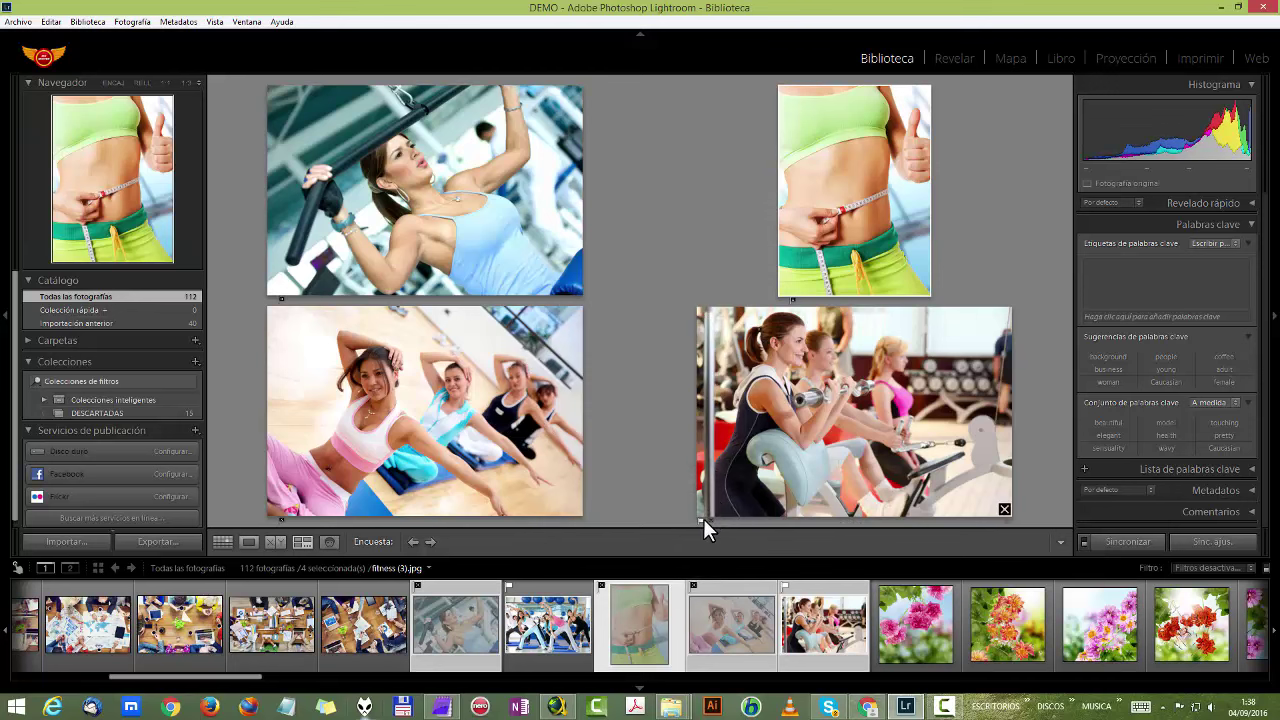
left_click(221, 541)
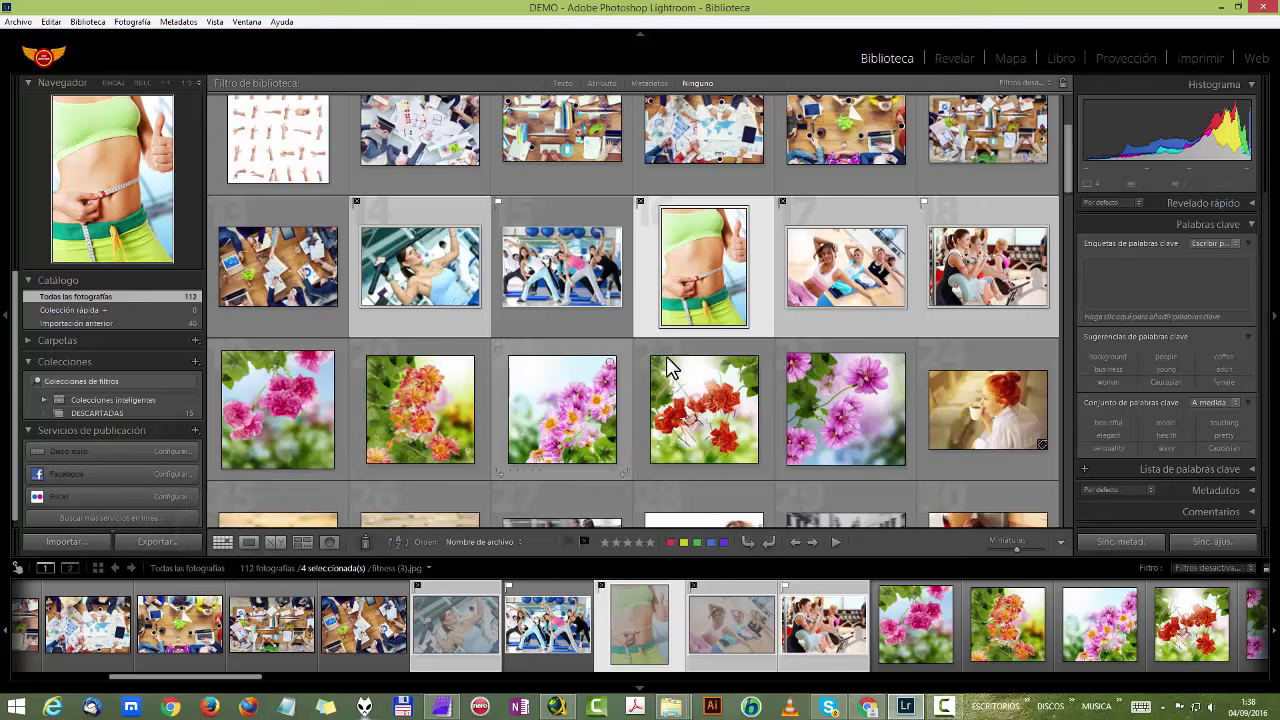
left_click(528, 418)
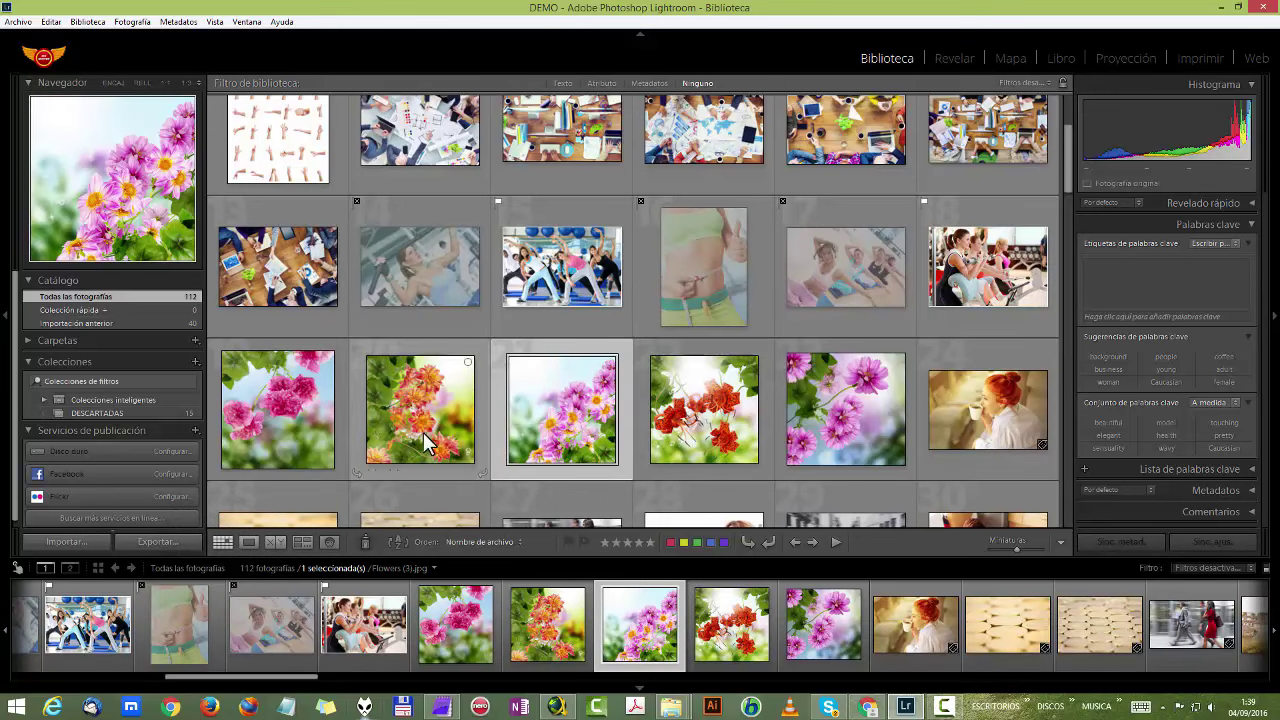
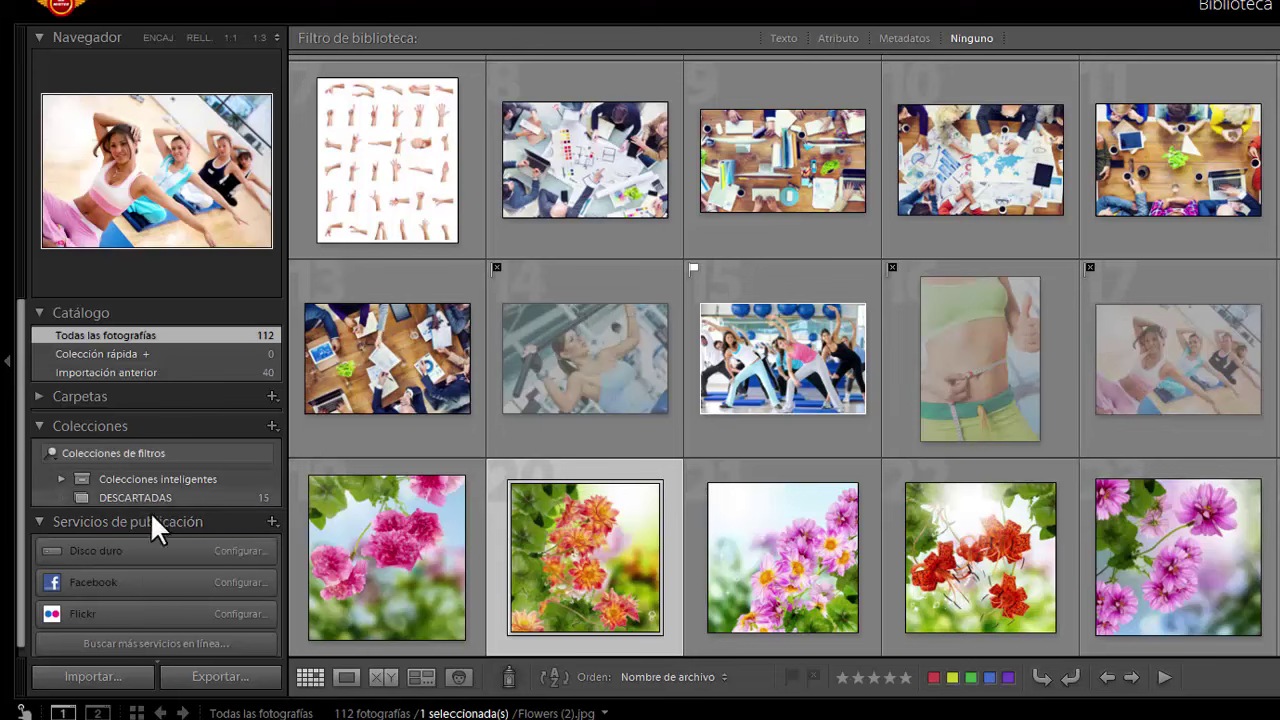
Glance at the DESCARTADAS collection, then return to all catalogue photos.
left_click(120, 498)
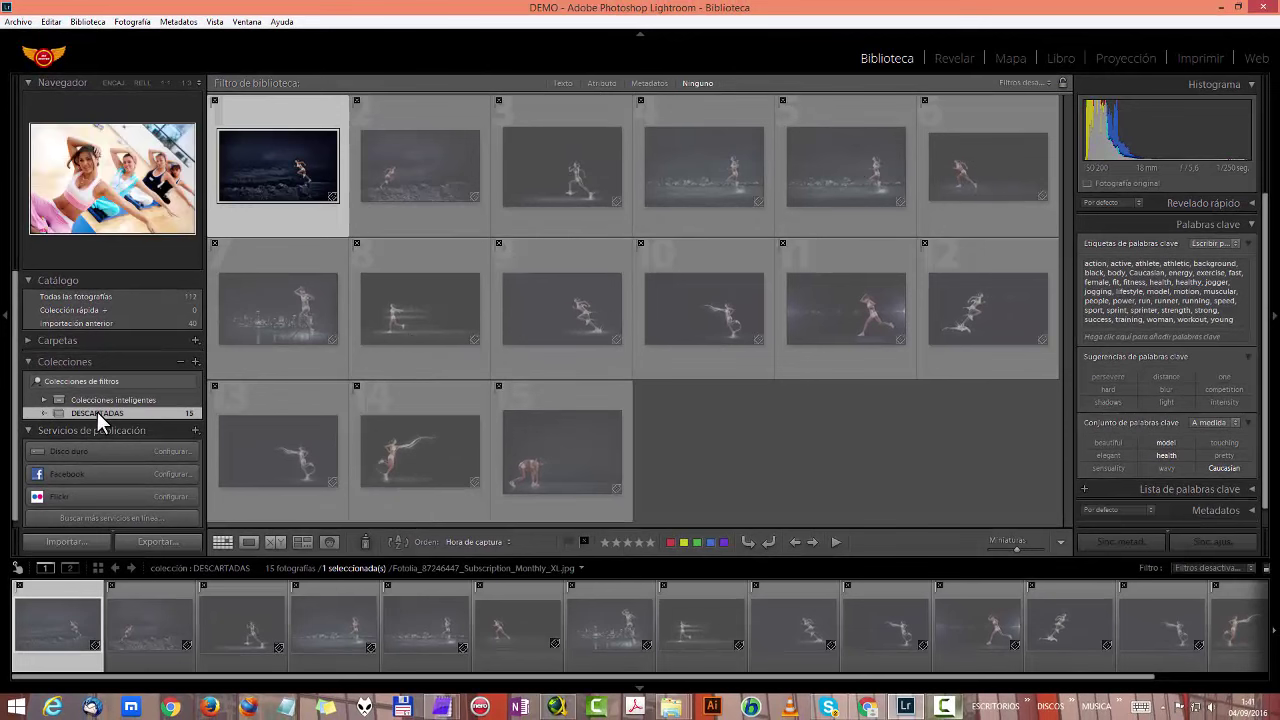
left_click(100, 297)
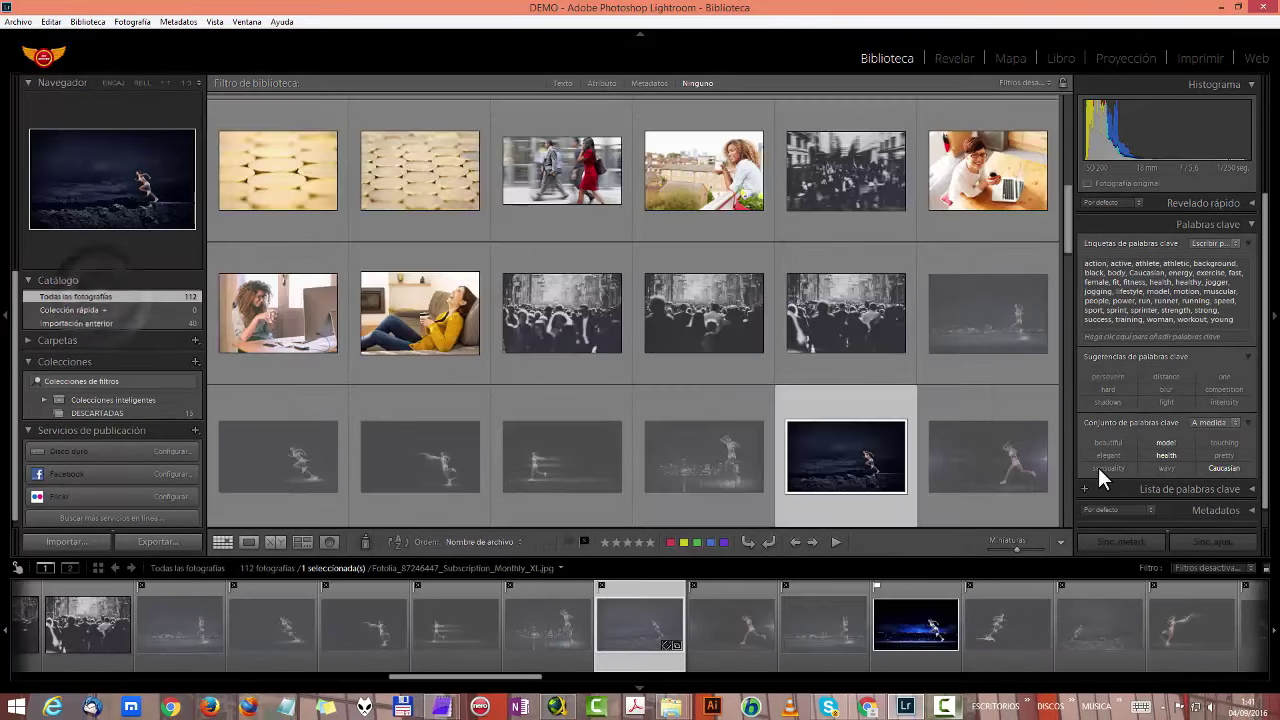
scroll(1010, 396, "down", 2)
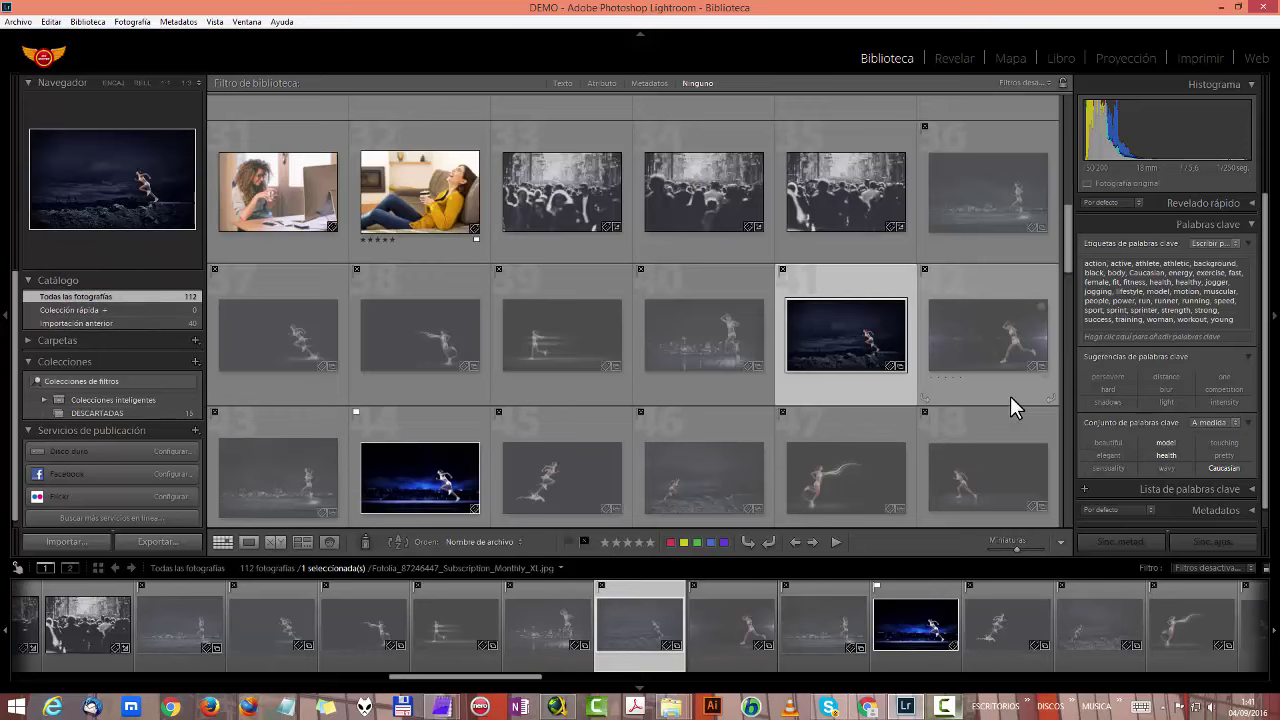
scroll(1010, 396, "up", 3)
scroll(1010, 396, "up", 3)
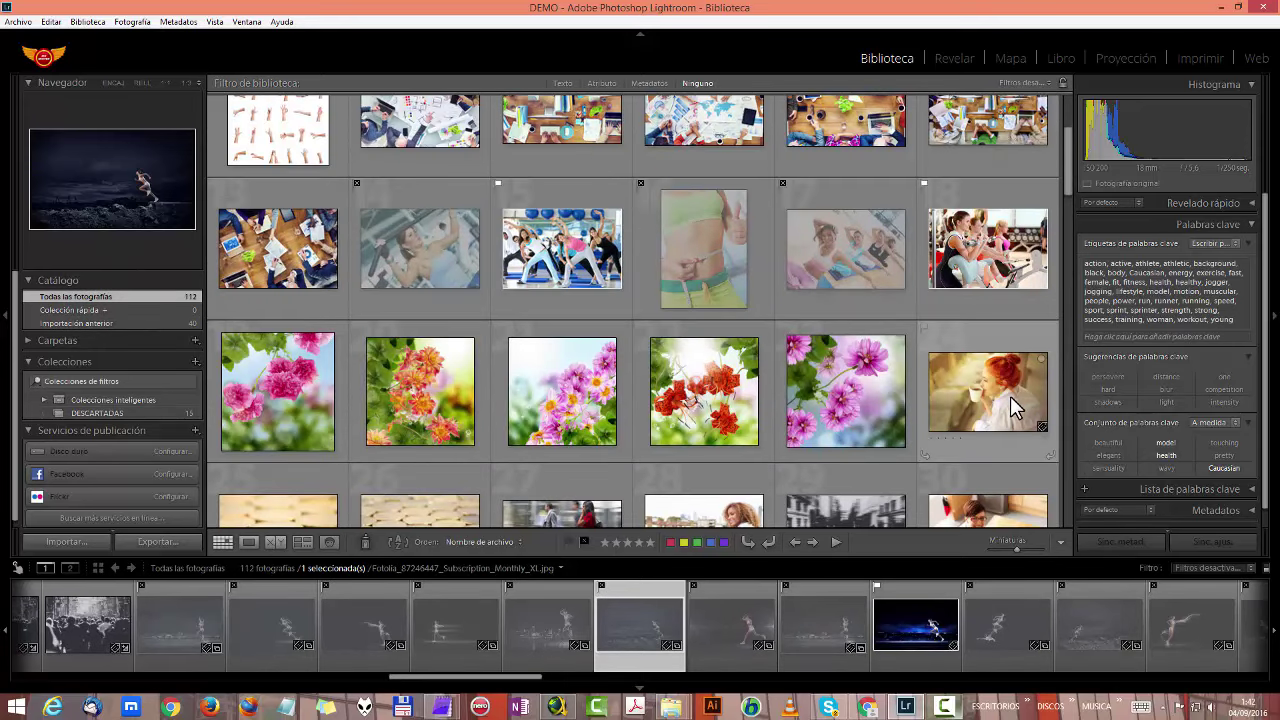
mouse_move(845, 390)
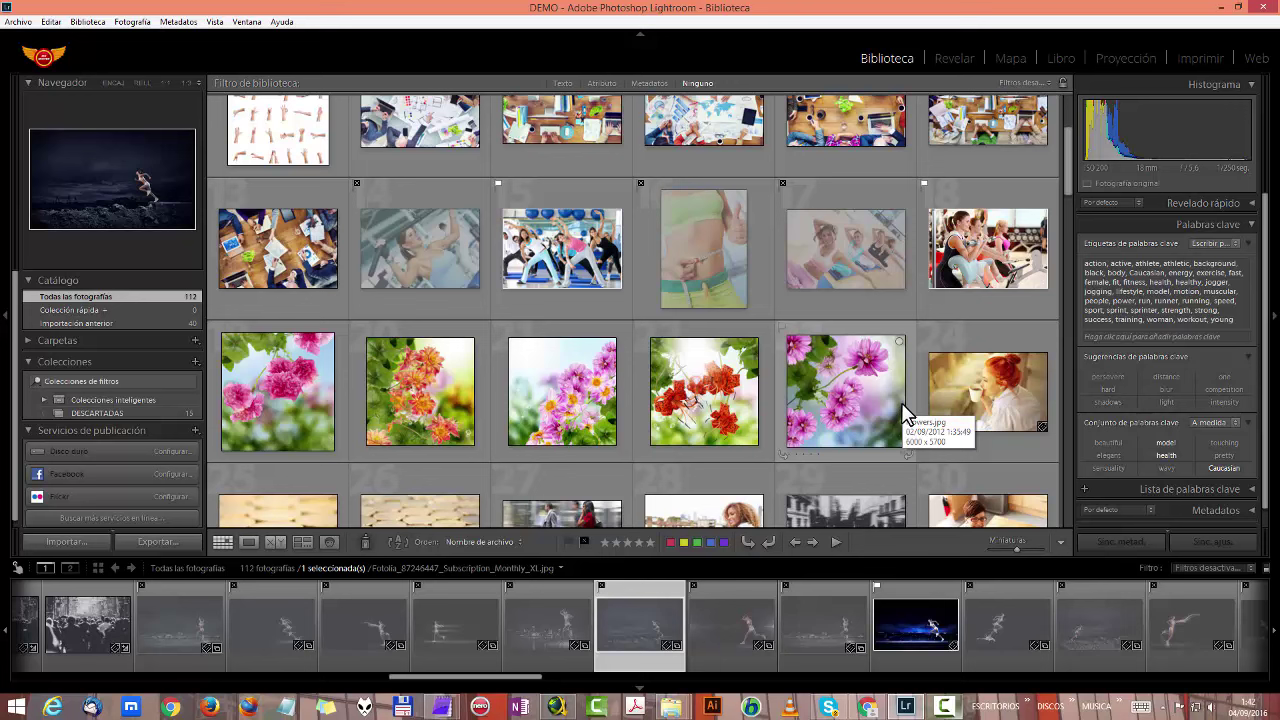
Select the gym, belly and yoga fitness photos together.
left_click(901, 284)
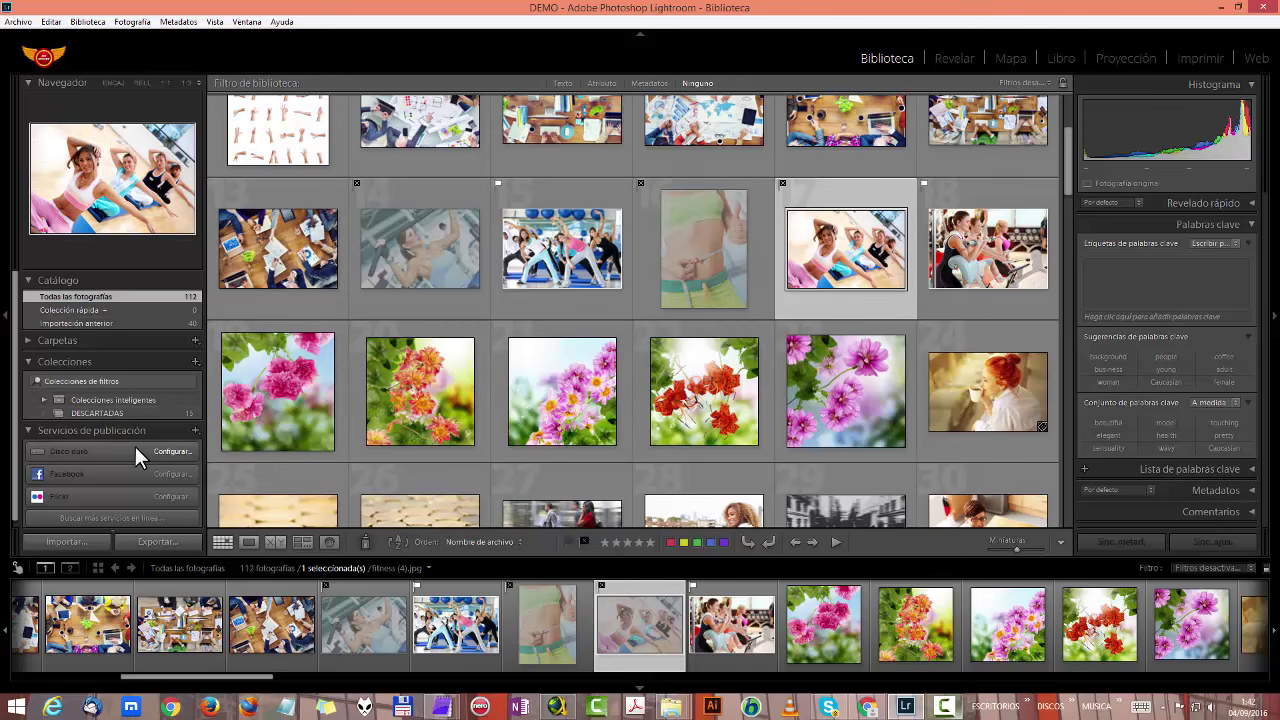
left_click(396, 195)
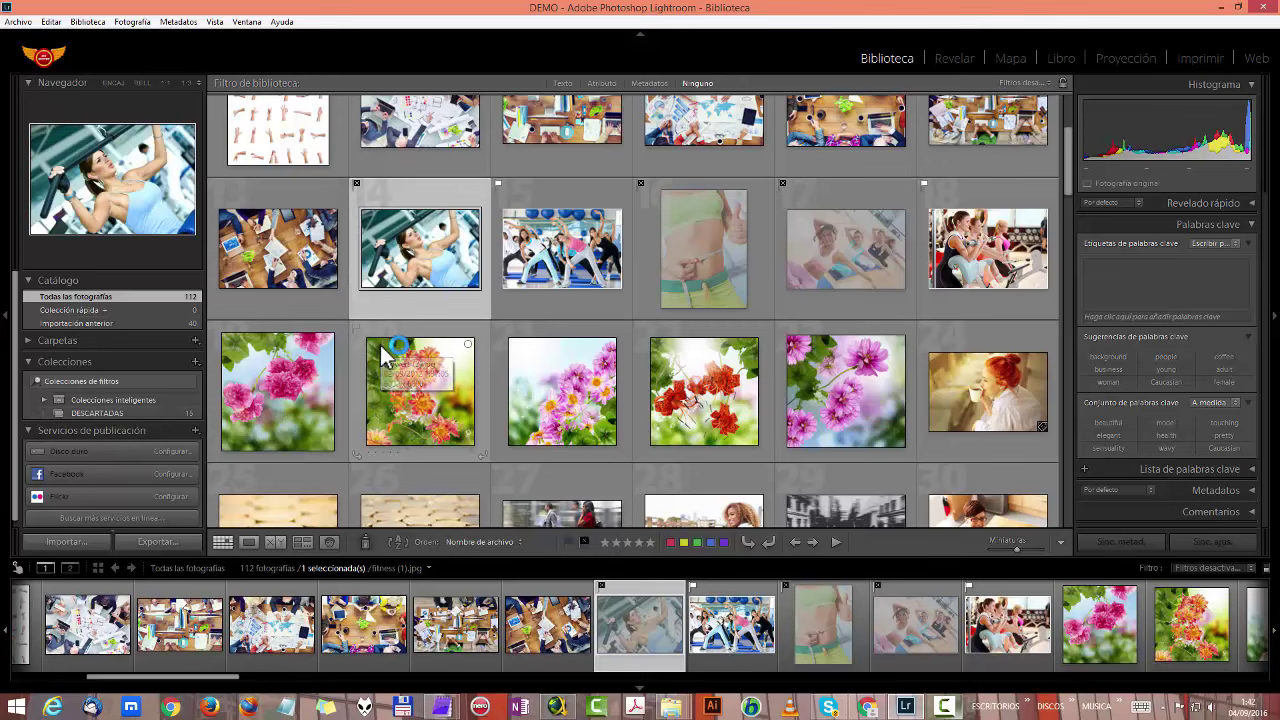
left_click(695, 232, "ctrl")
mouse_move(703, 248)
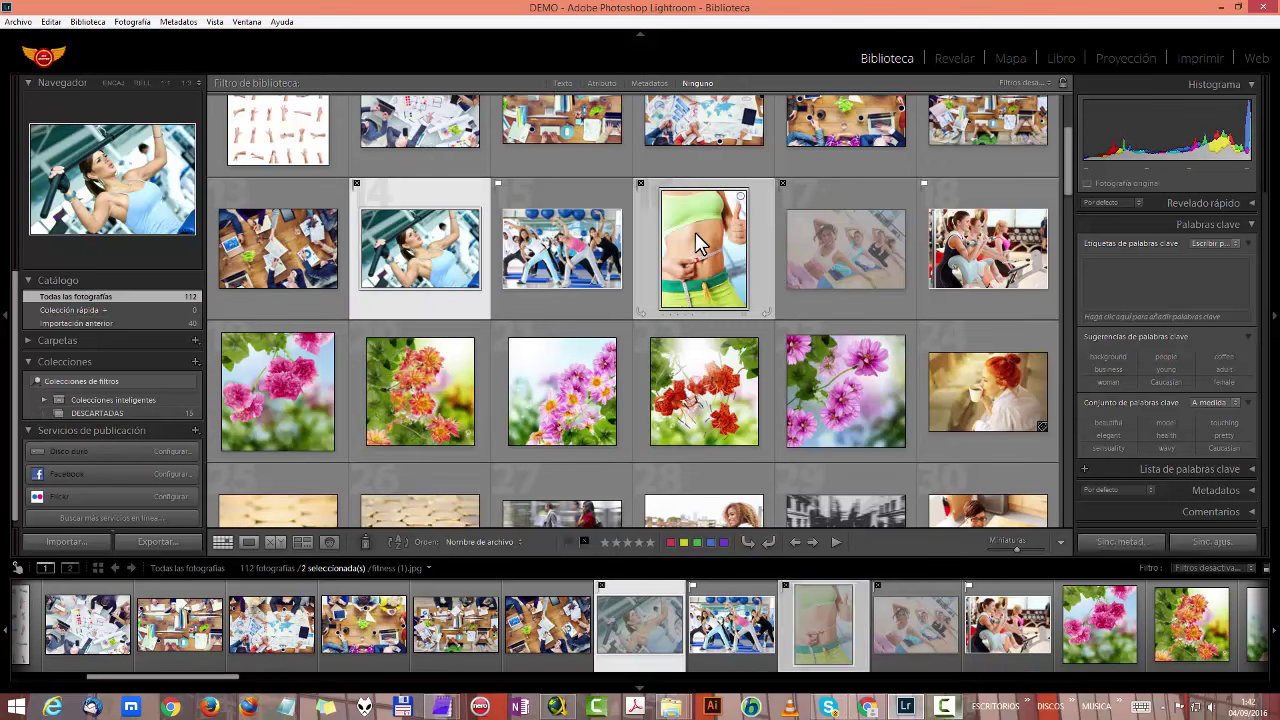
left_click(833, 227, "ctrl")
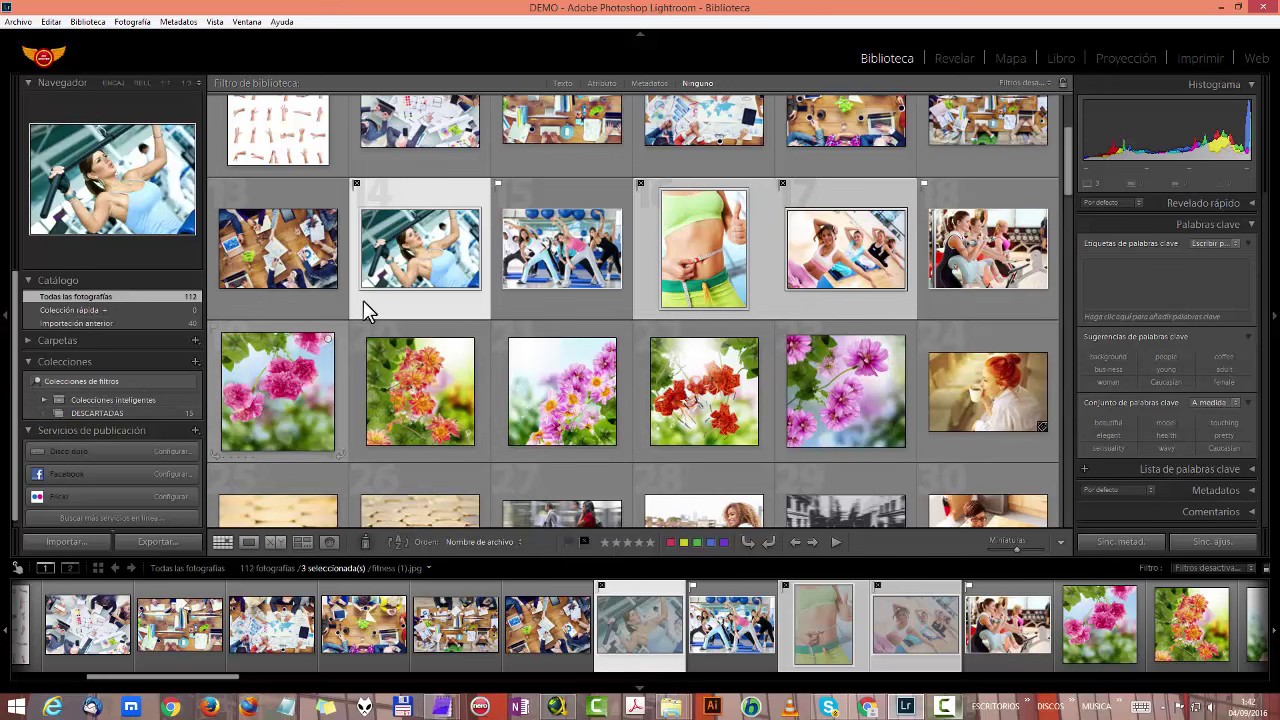
Dismiss the photo context menu and show the 15-photo DESCARTADAS collection.
right_click(409, 189)
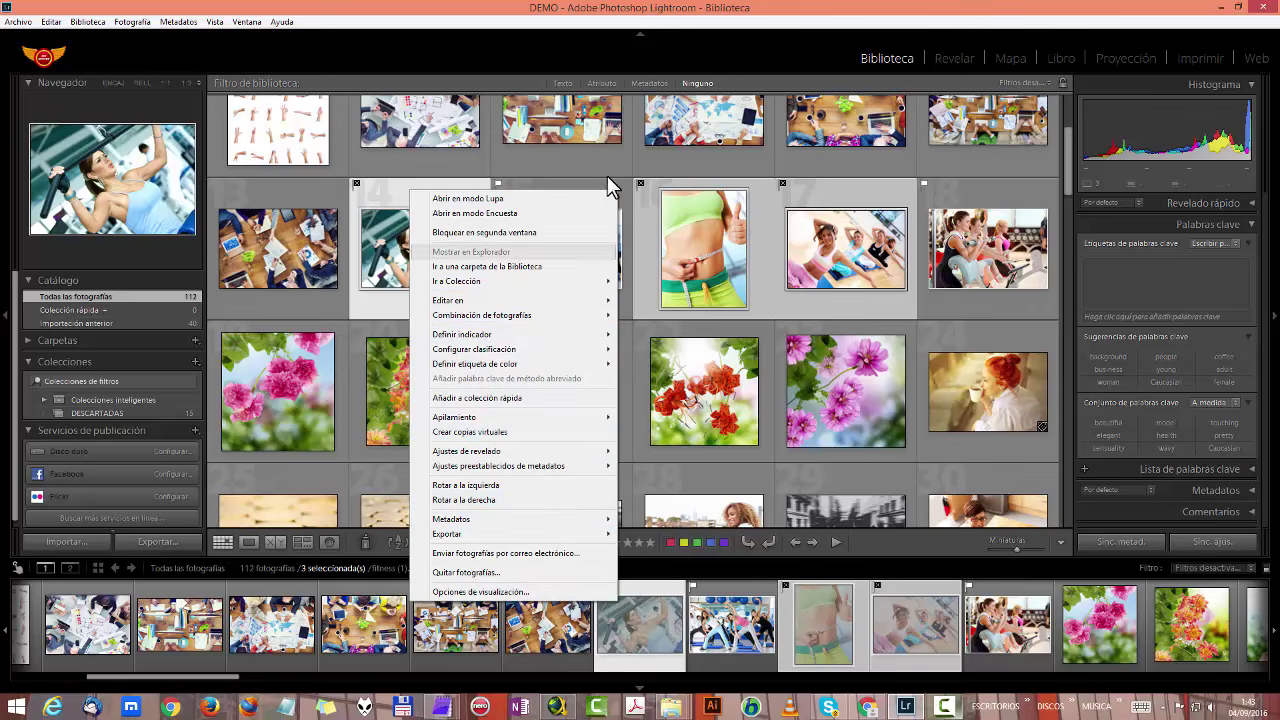
left_click(714, 10)
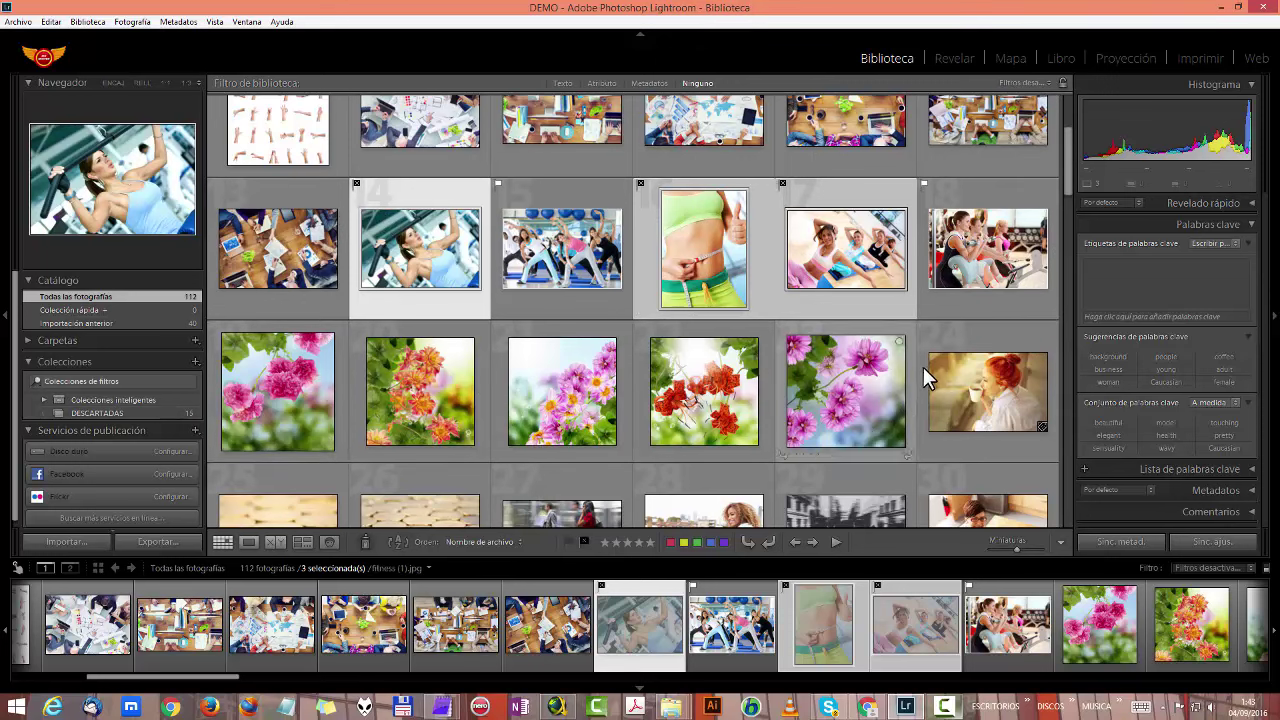
left_click(89, 413)
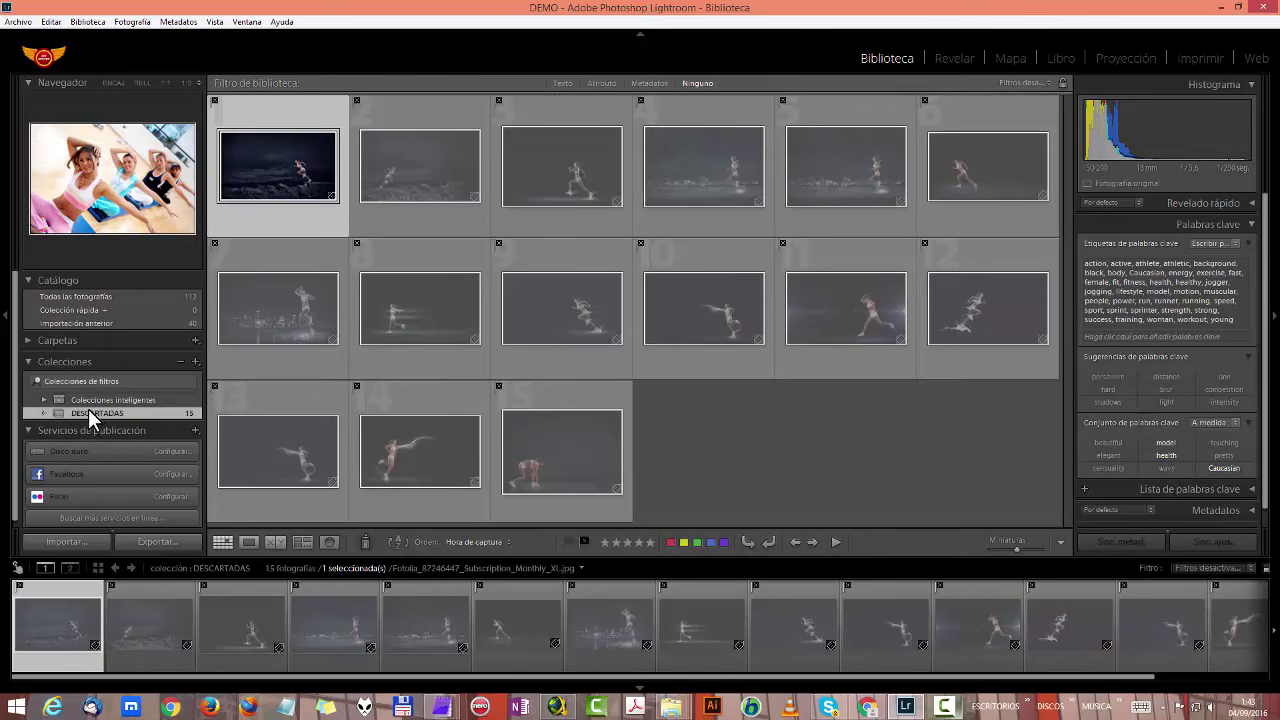
left_click(224, 543)
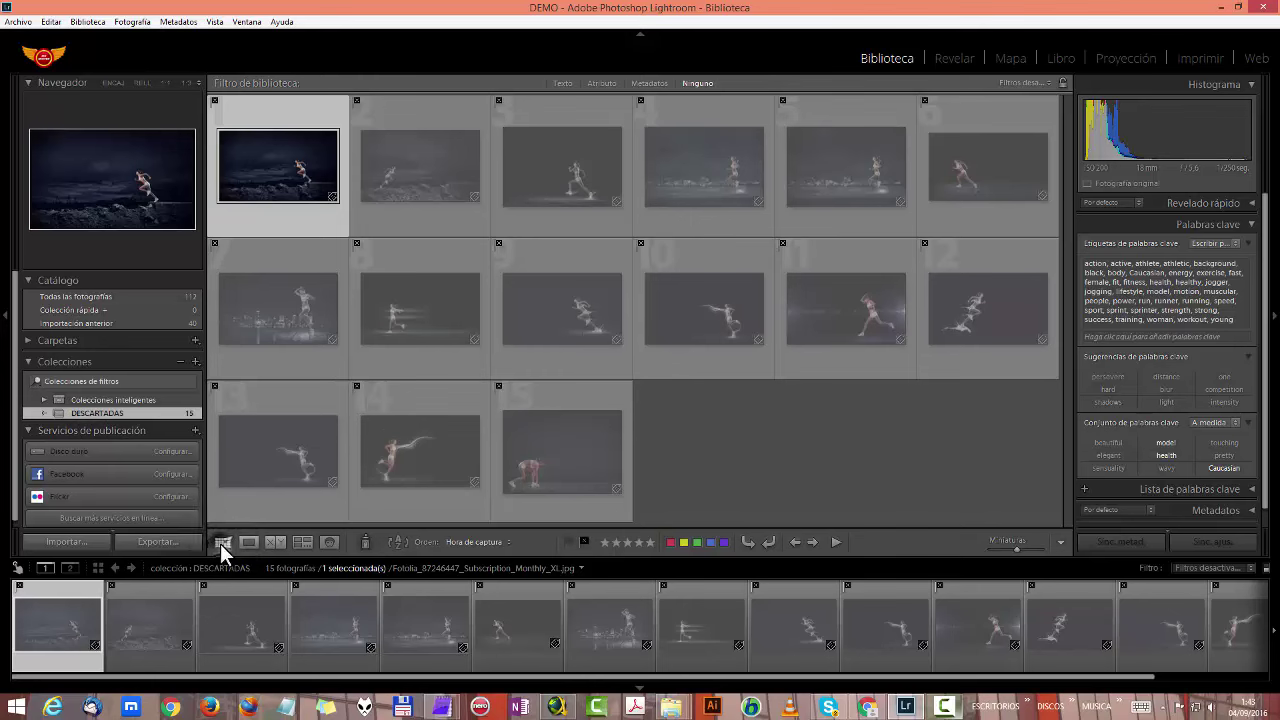
mouse_move(420, 452)
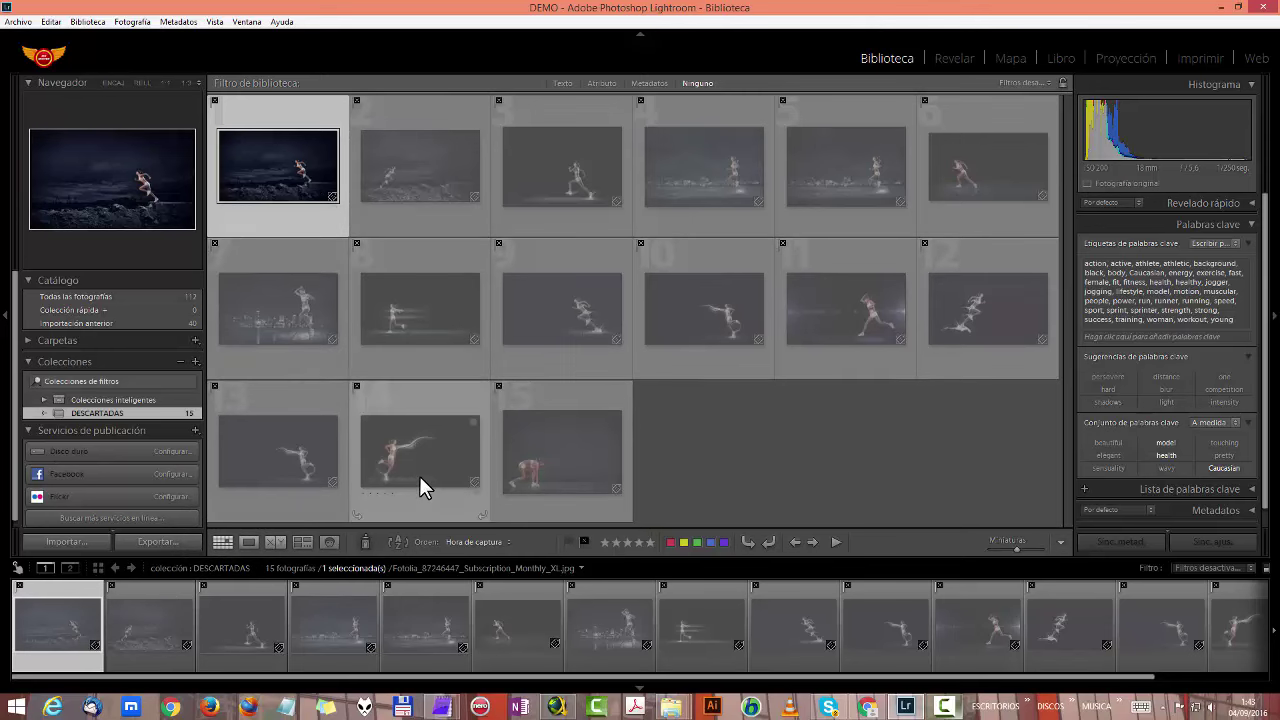
left_click(241, 543)
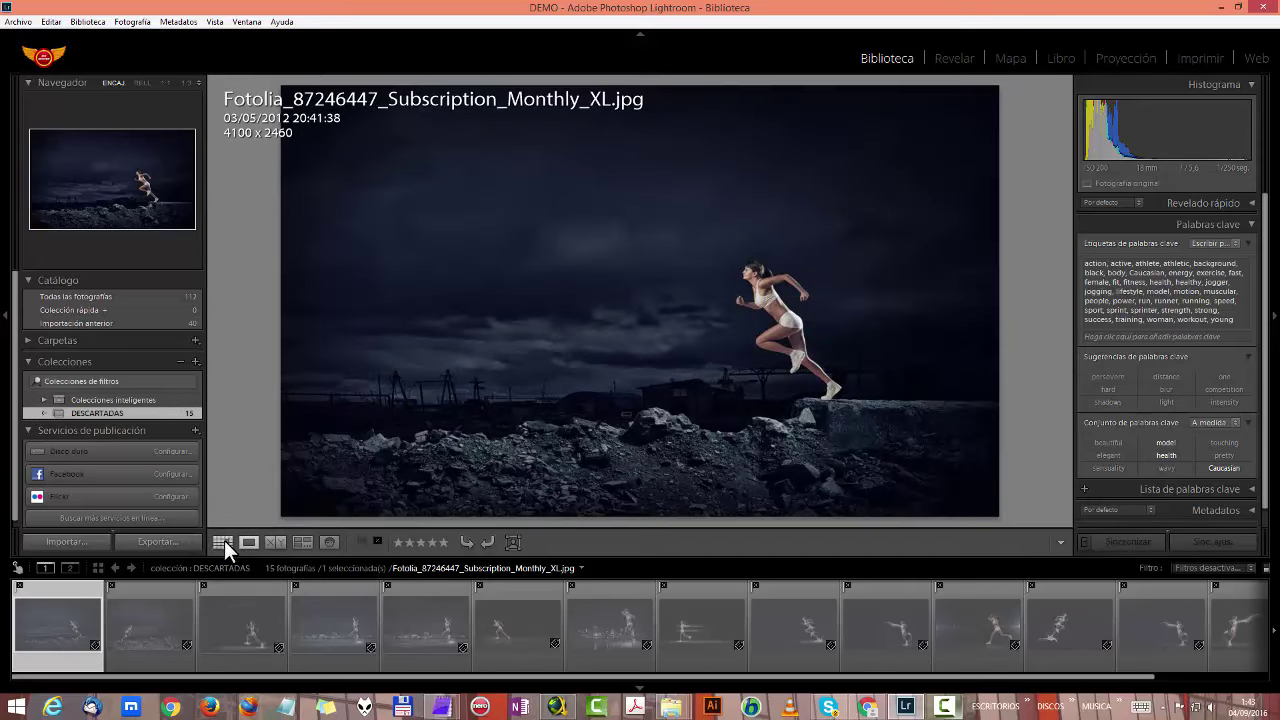
left_click(223, 541)
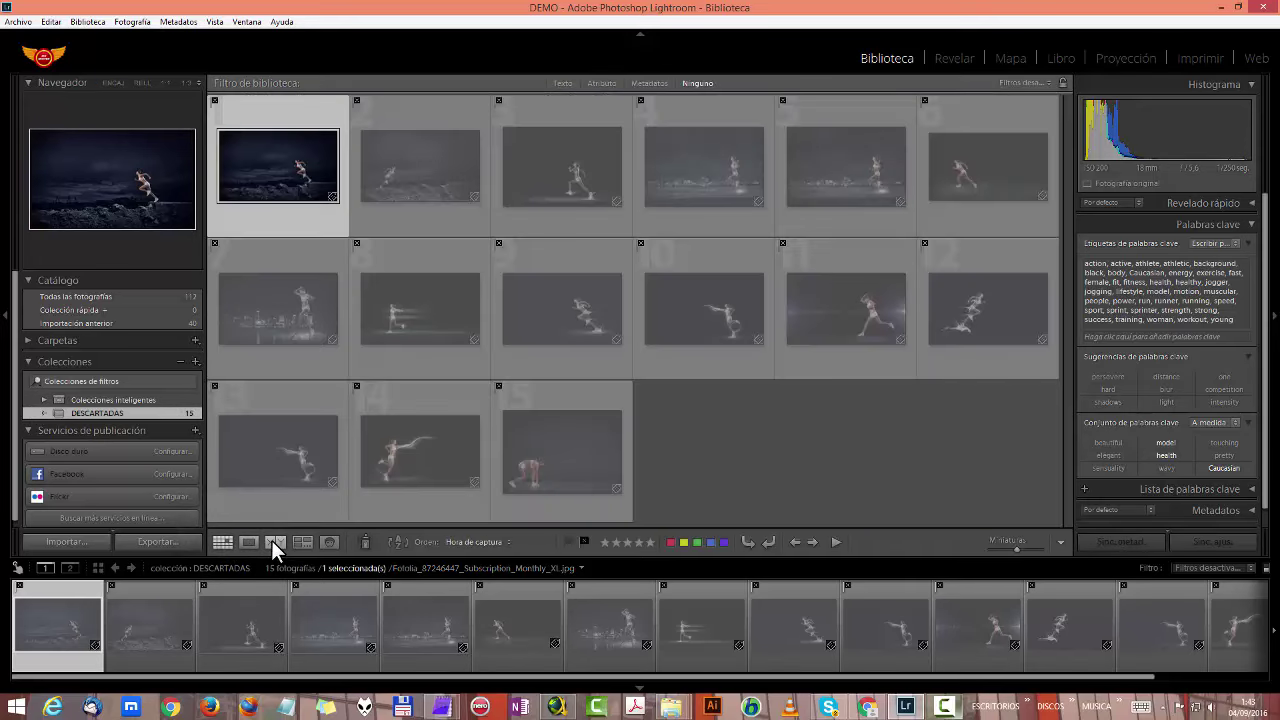
left_click(271, 540)
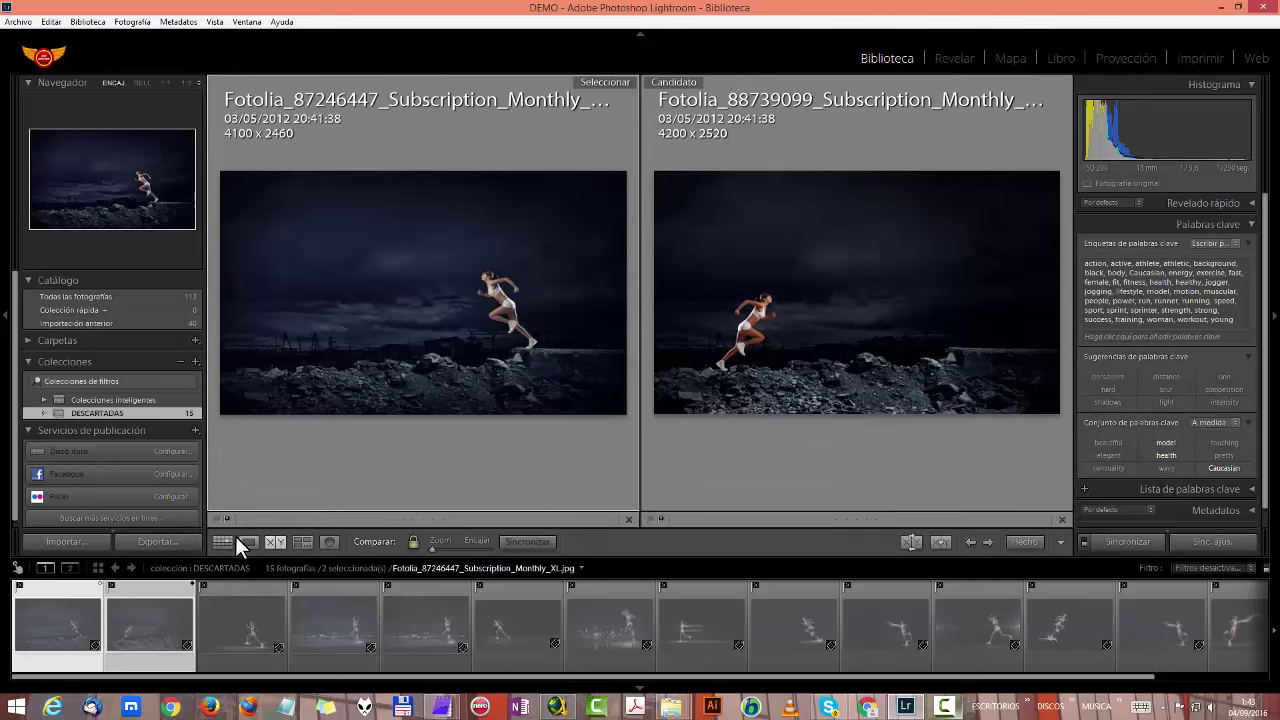
left_click(300, 539)
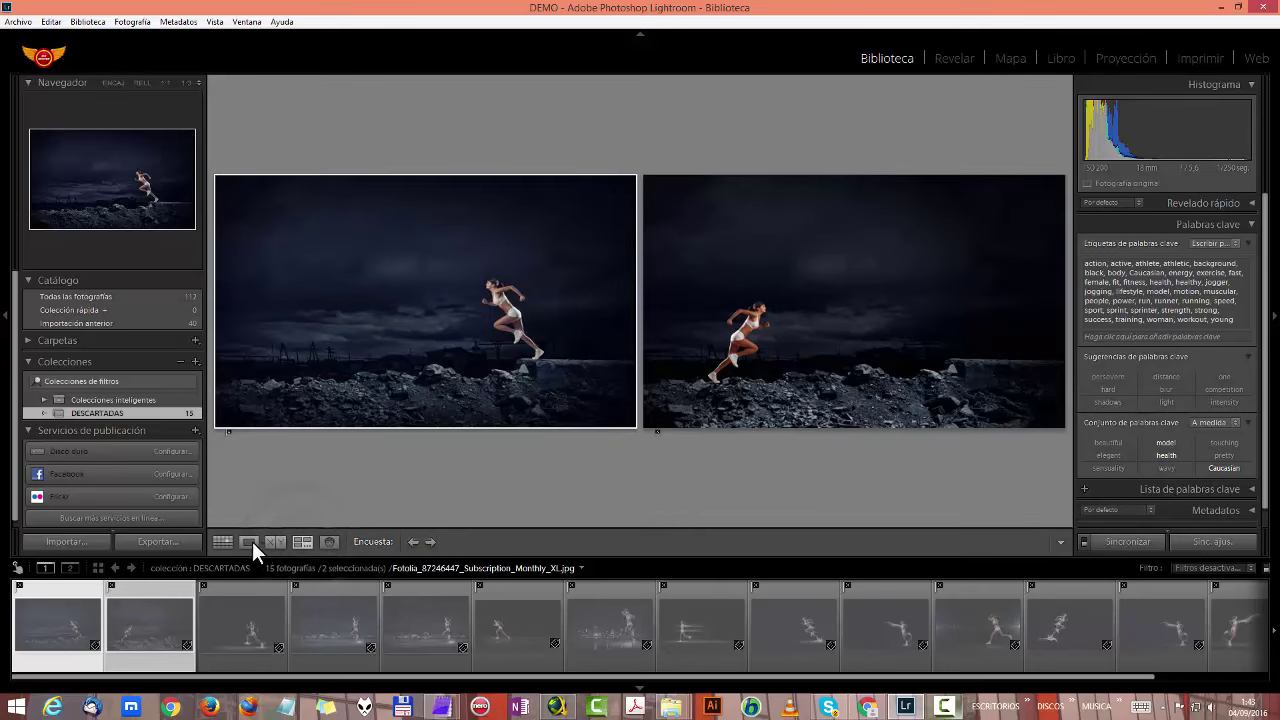
left_click(220, 542)
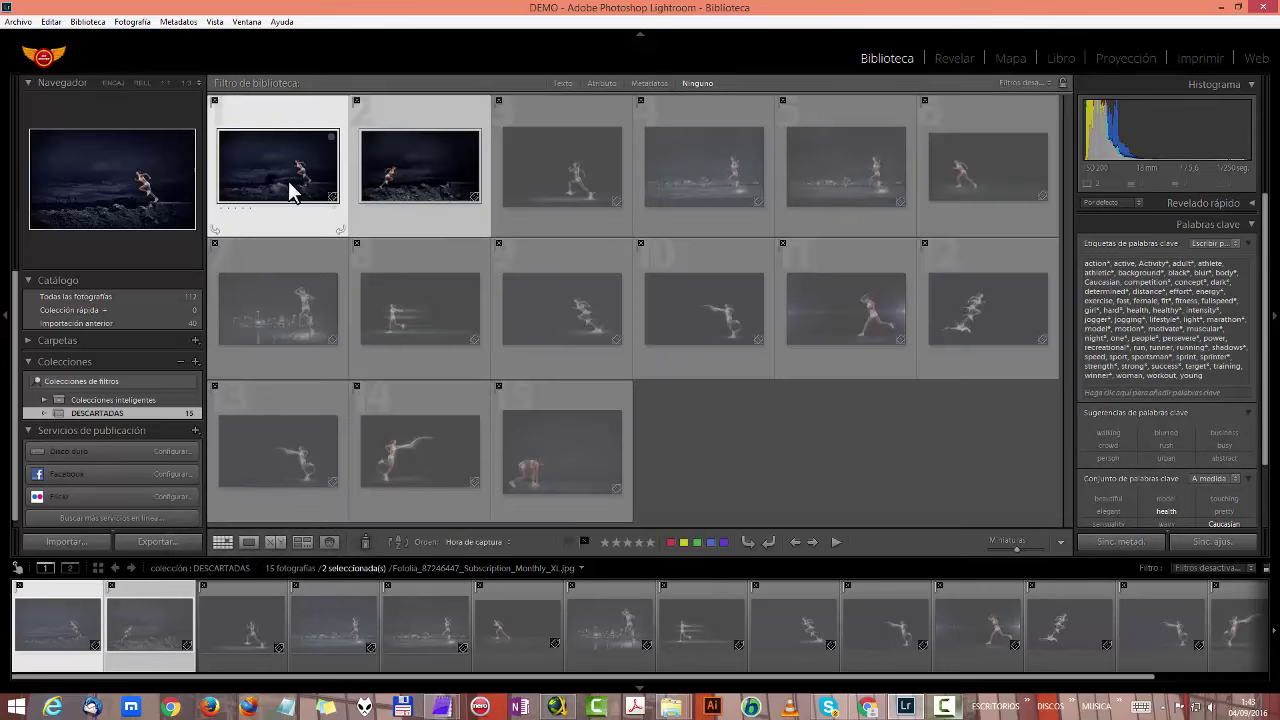
left_click(577, 189)
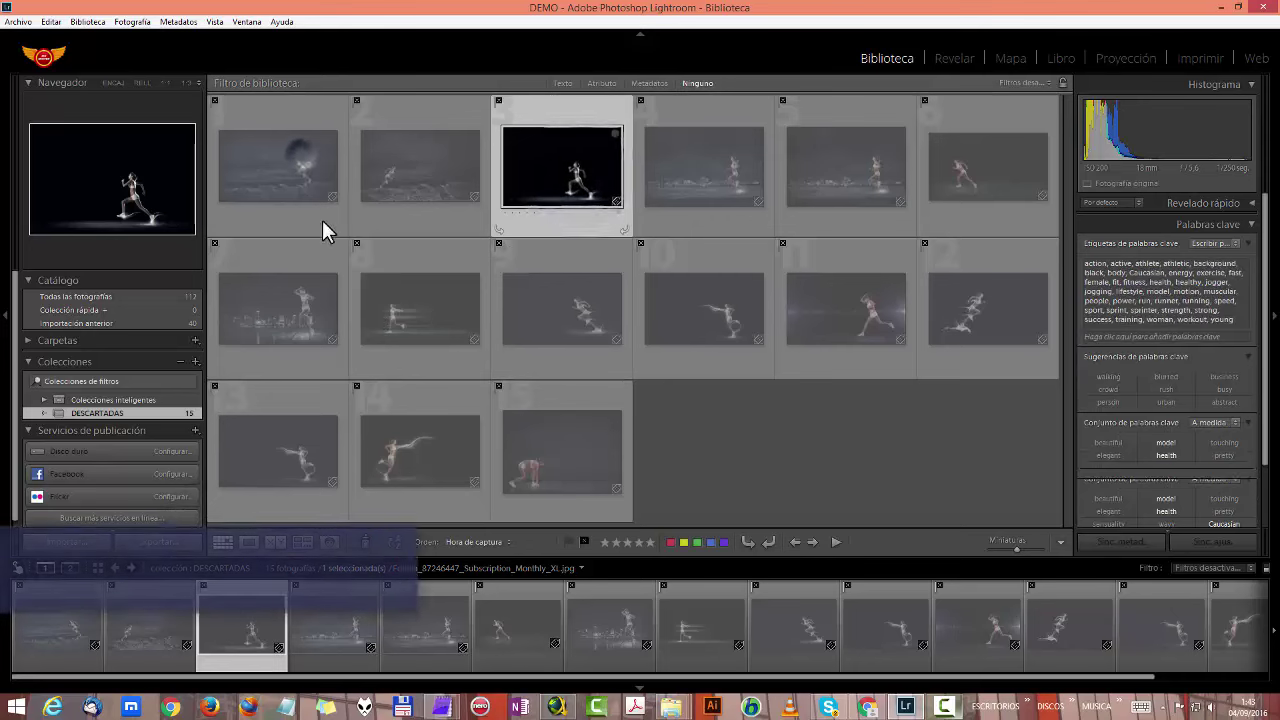
left_click(320, 232)
left_click(291, 320, "ctrl")
left_click(713, 303, "ctrl")
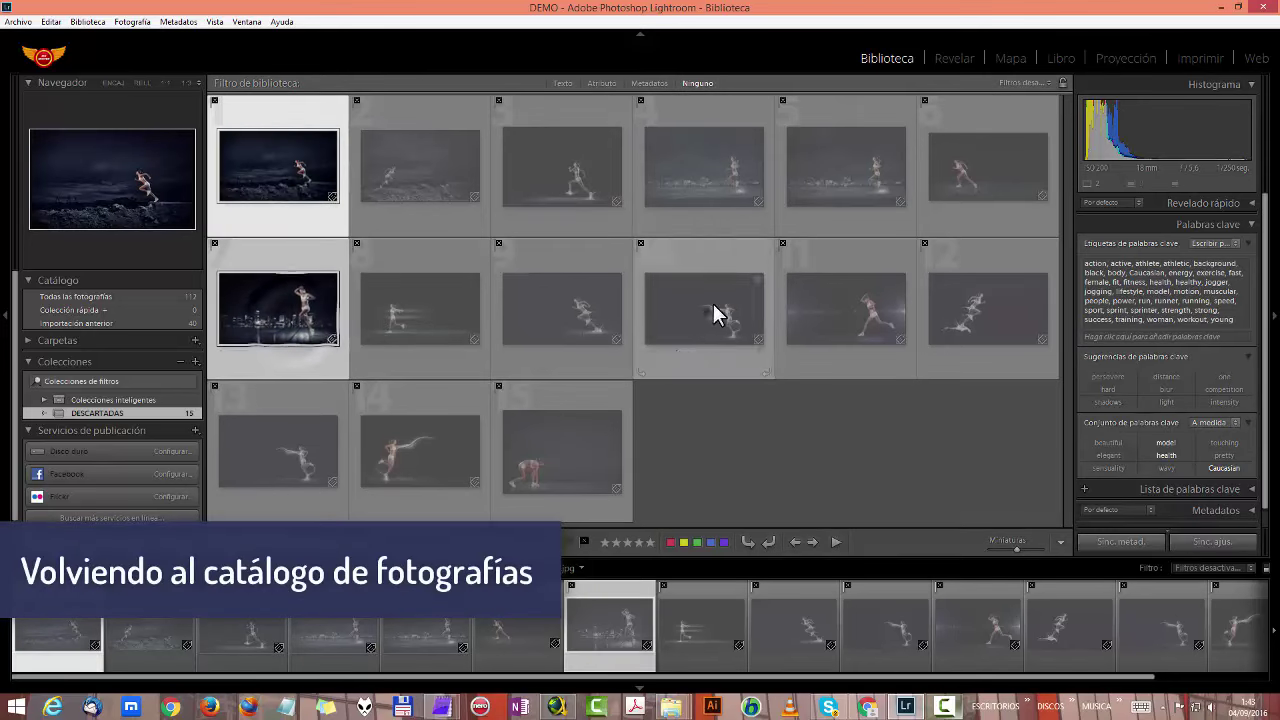
left_click(843, 173, "ctrl")
key("n")
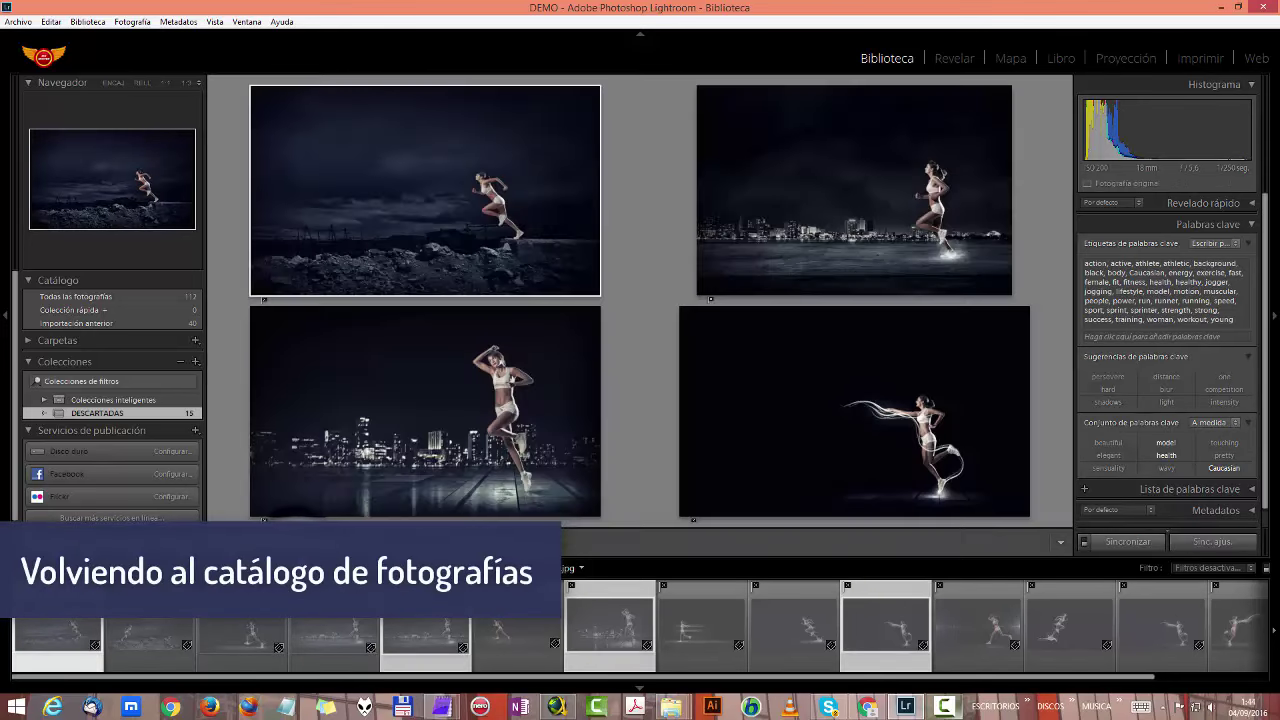
key("g")
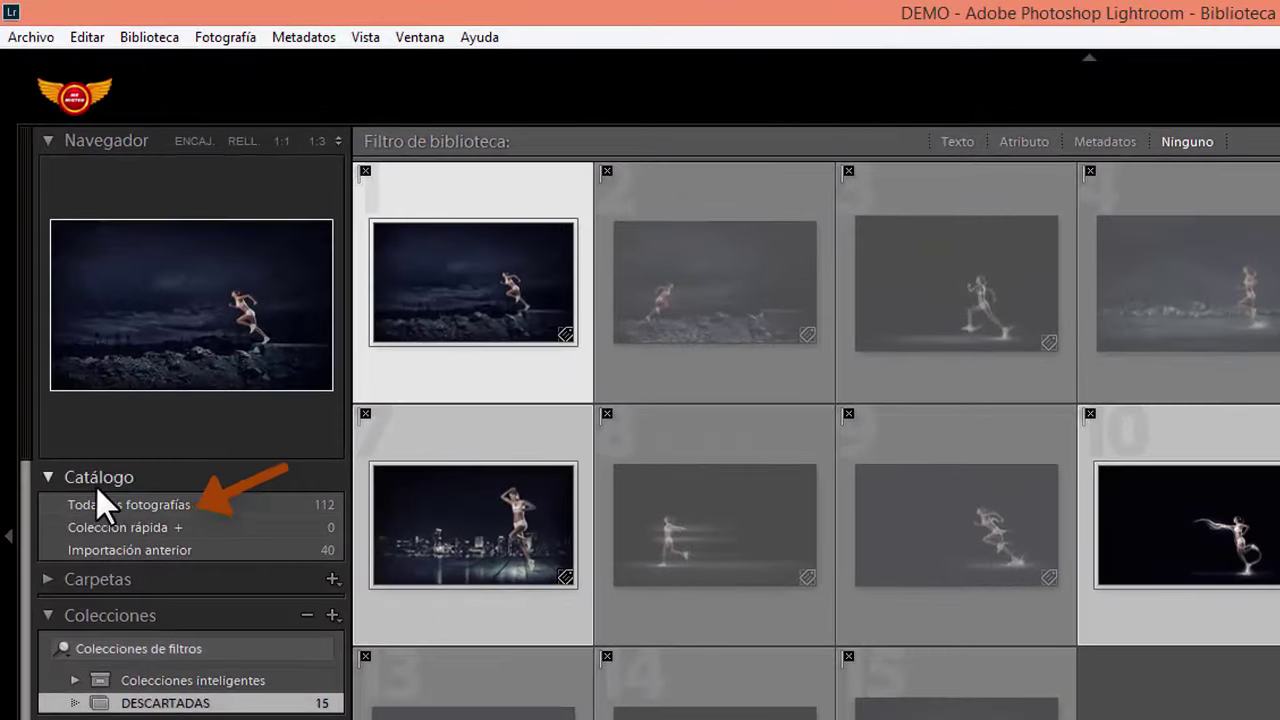
In all photographs, select the gym, belly and yoga fitness photos.
left_click(98, 510)
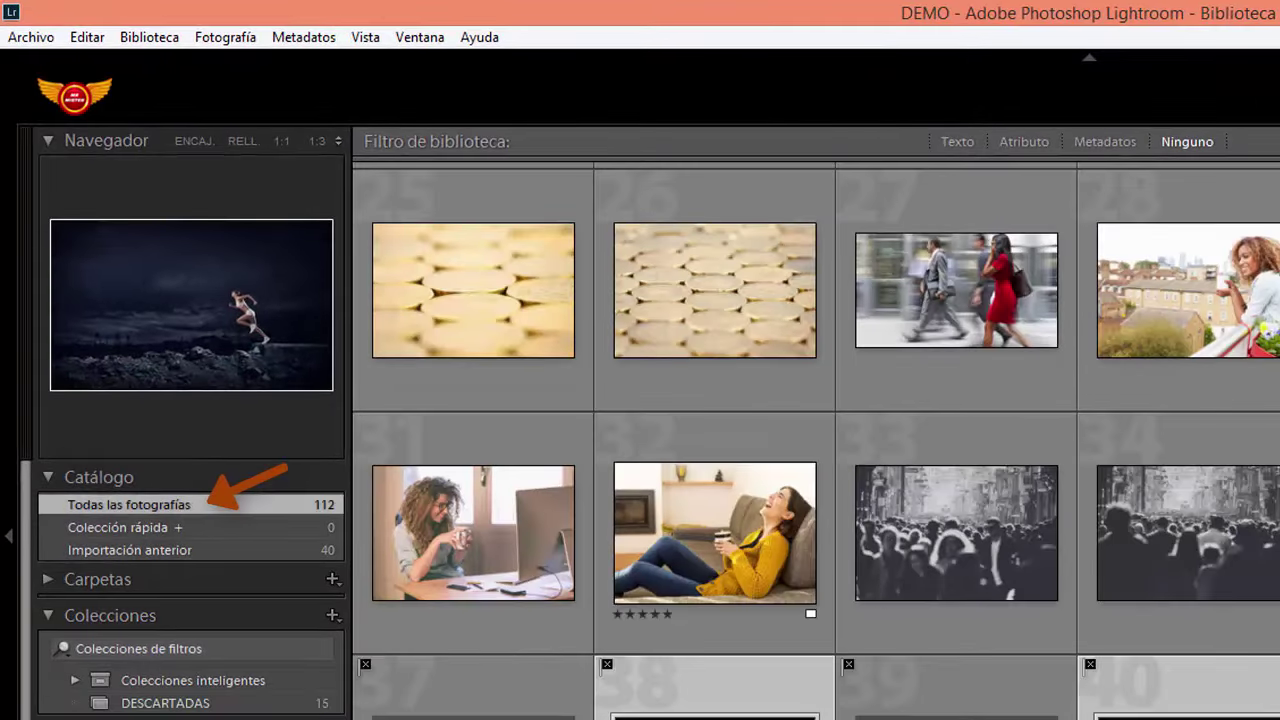
scroll(816, 440, "up", 10)
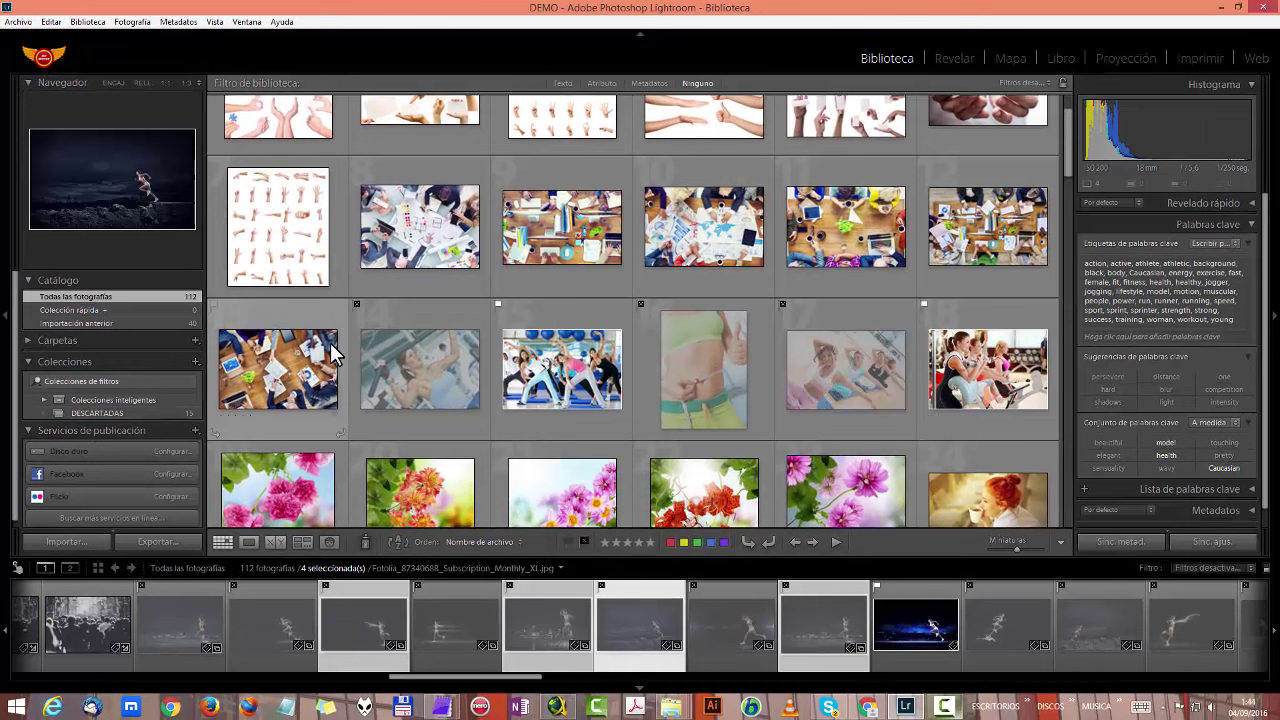
left_click(413, 326)
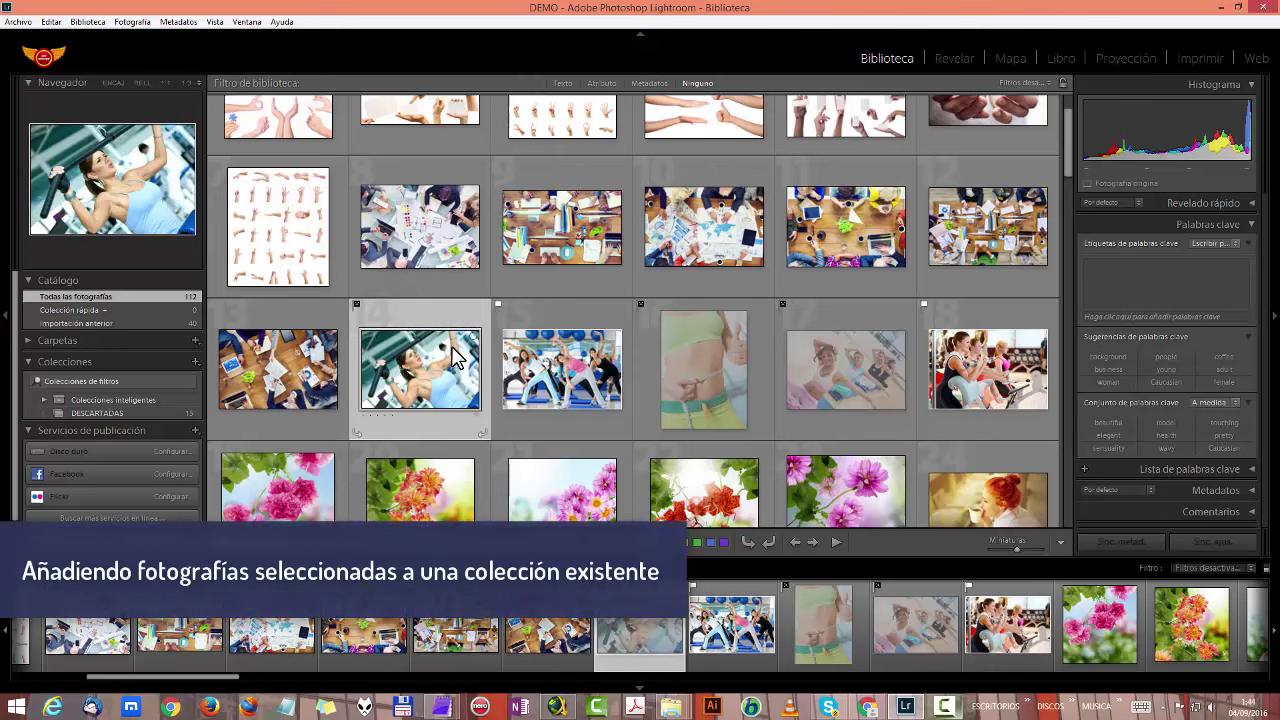
left_click(709, 347, "ctrl")
mouse_move(846, 369)
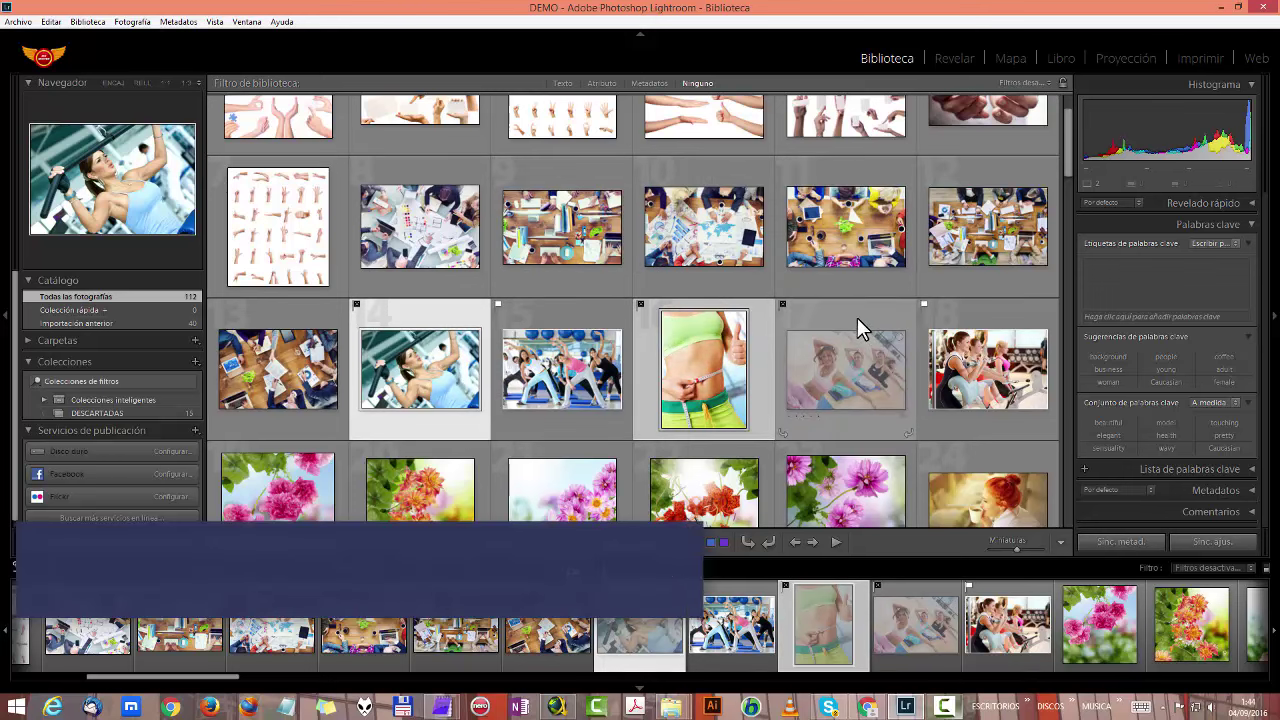
left_click(857, 317, "ctrl")
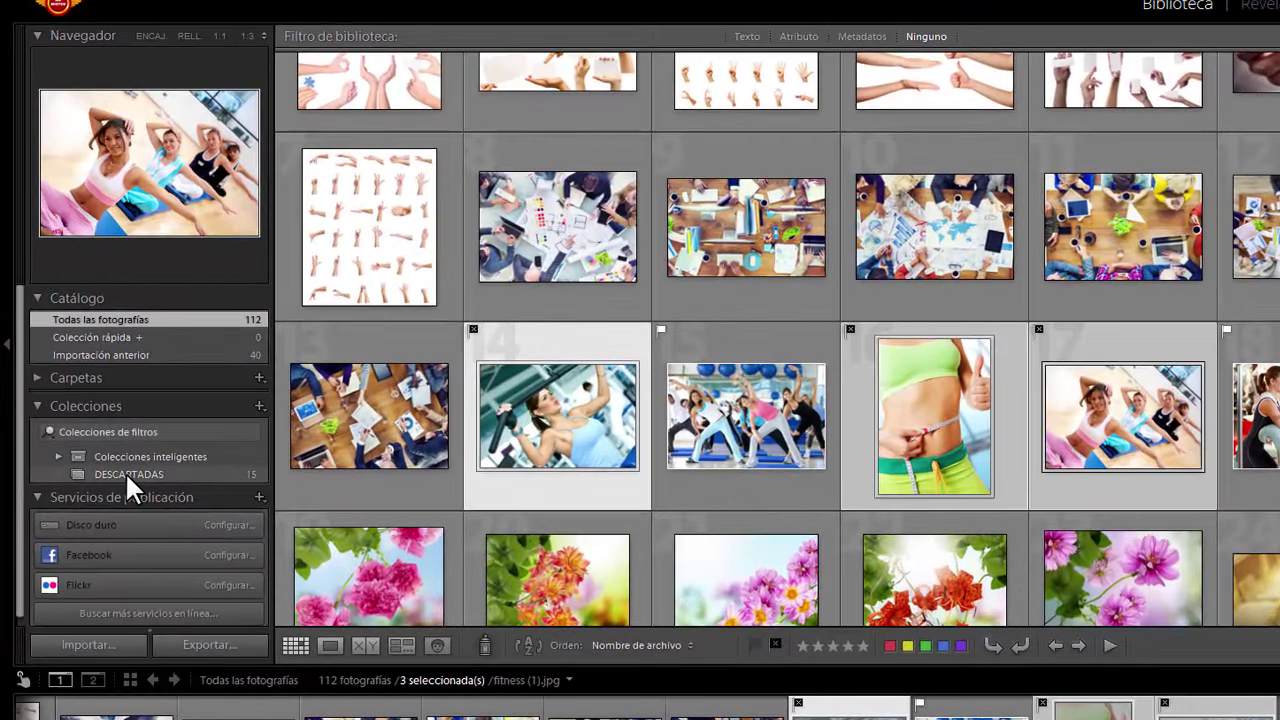
Add the selected photos to DESCARTADAS and confirm it now holds 18.
right_click(126, 472)
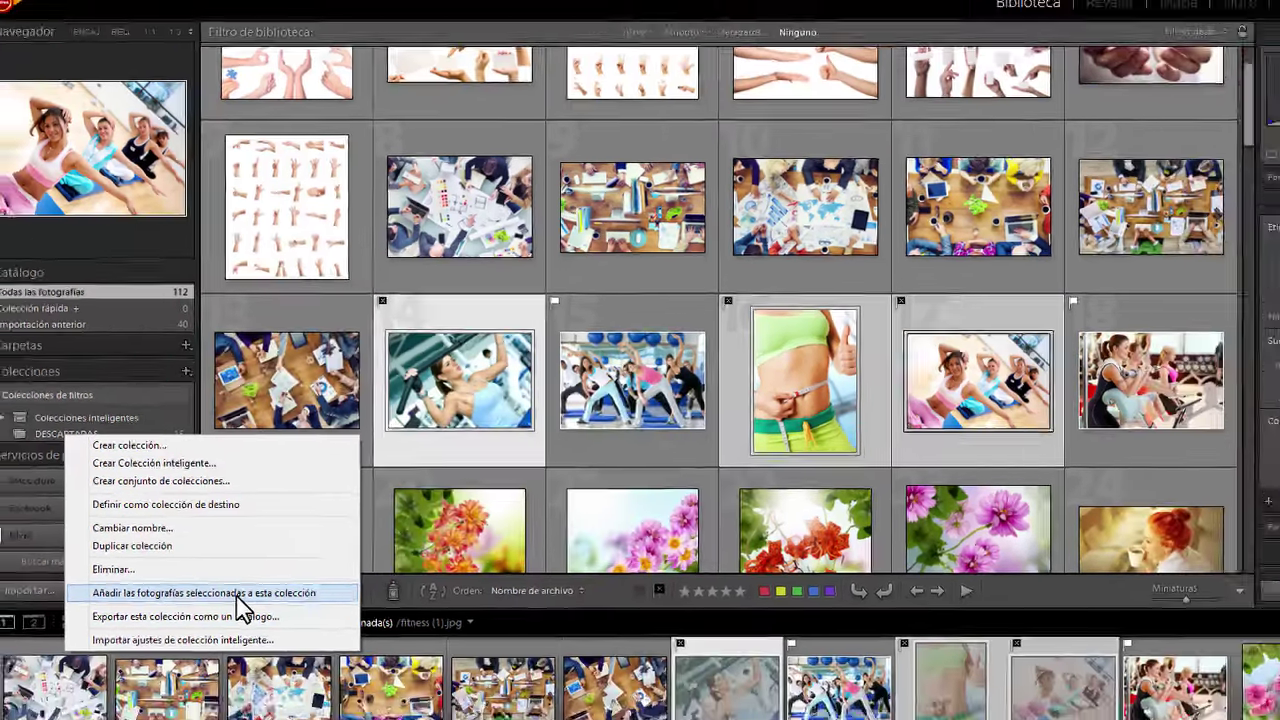
left_click(238, 645)
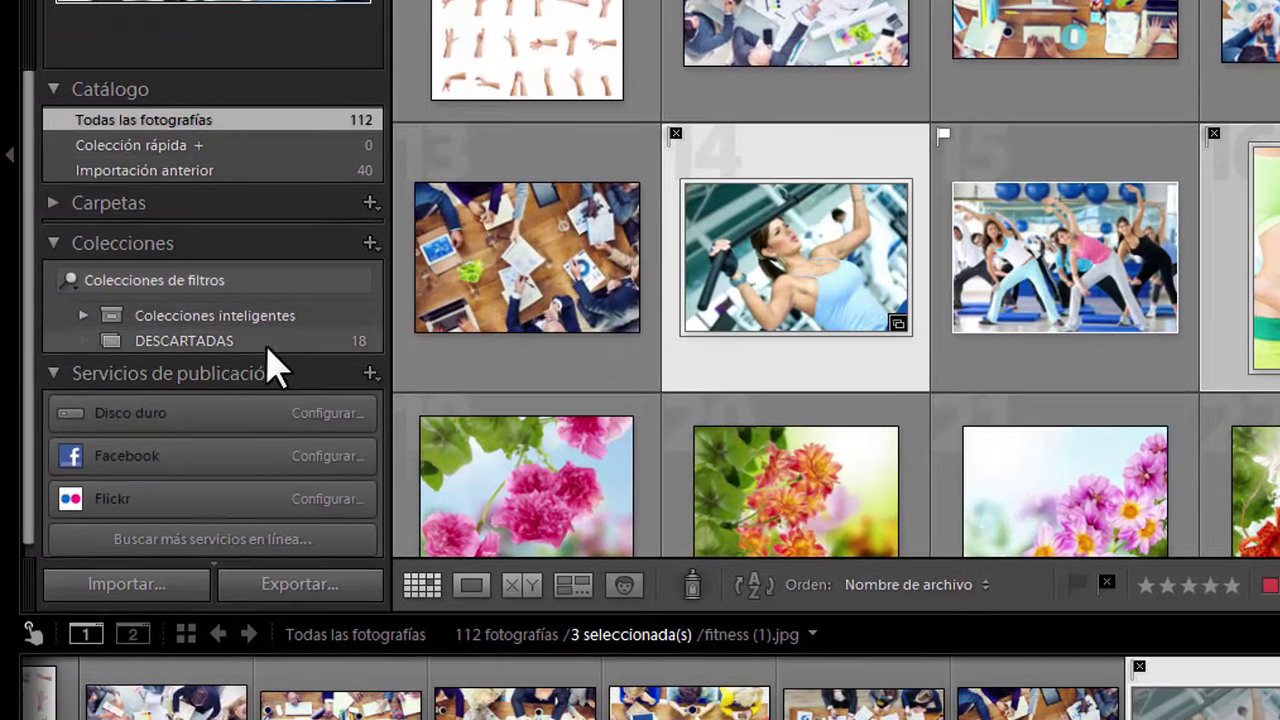
left_click(270, 343)
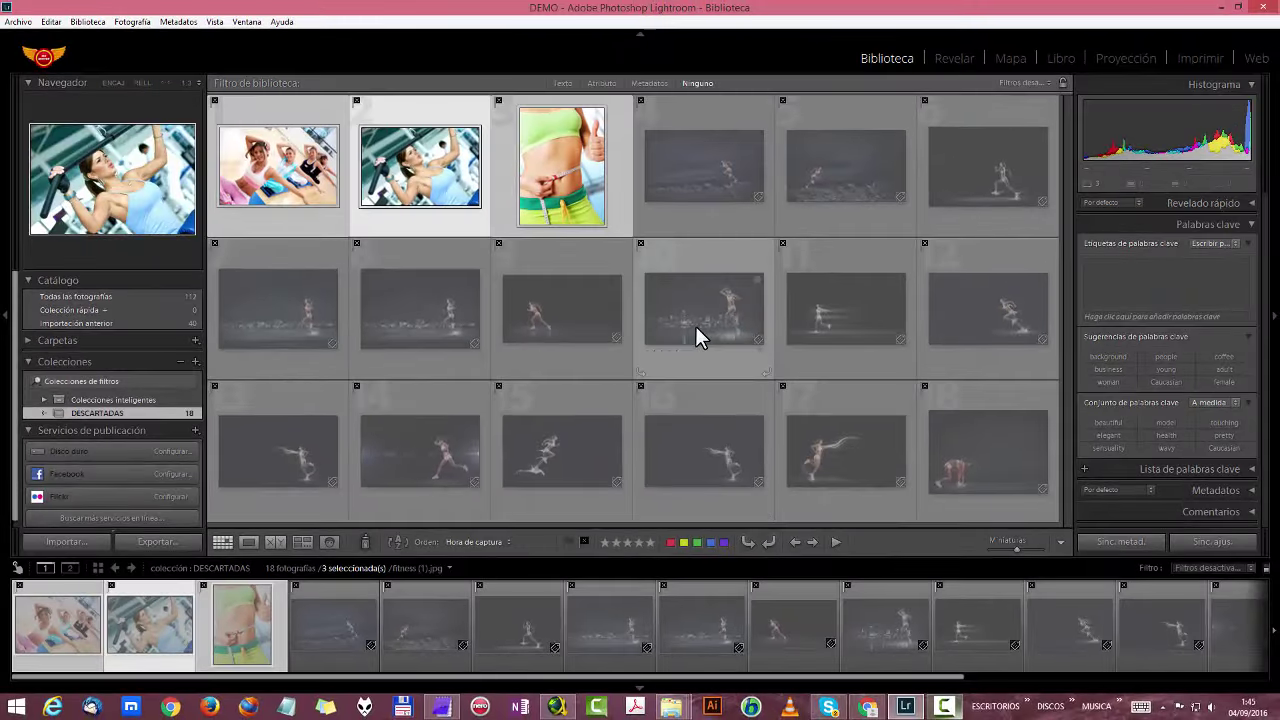
Remove the gym-machine and crouching runner photos from DESCARTADAS, leaving 16 photos.
left_click(695, 326)
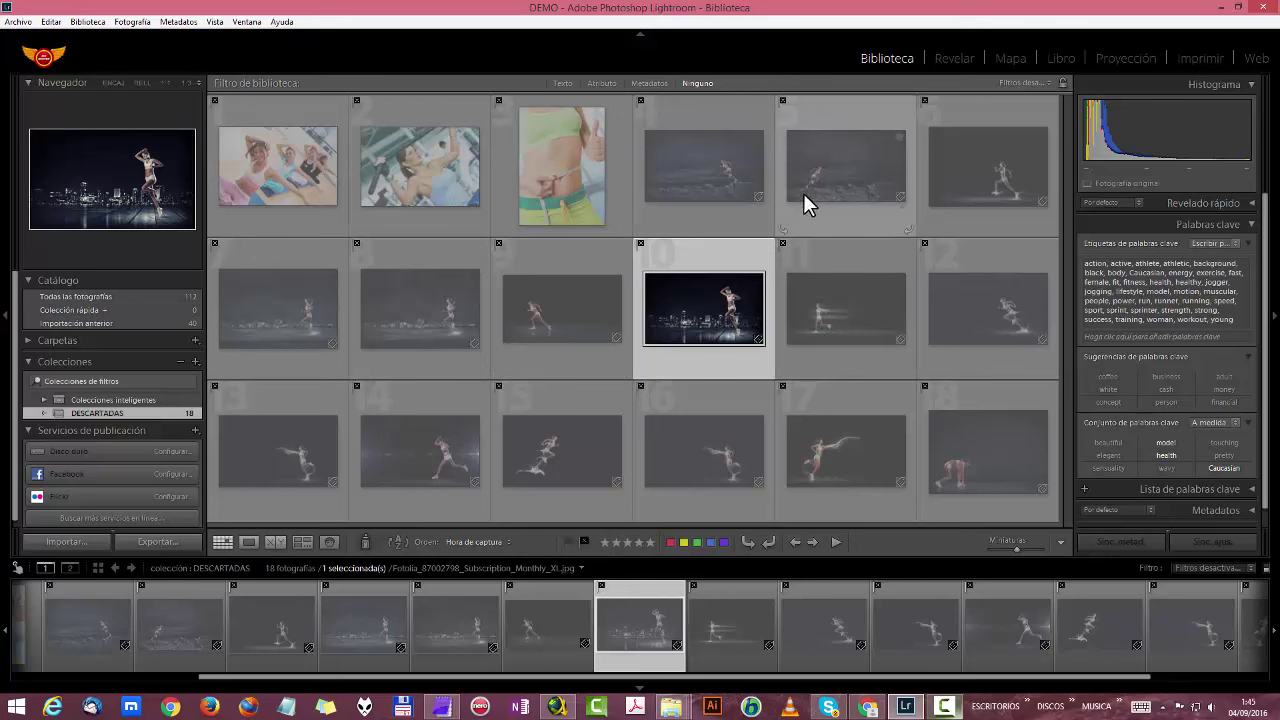
key("Home")
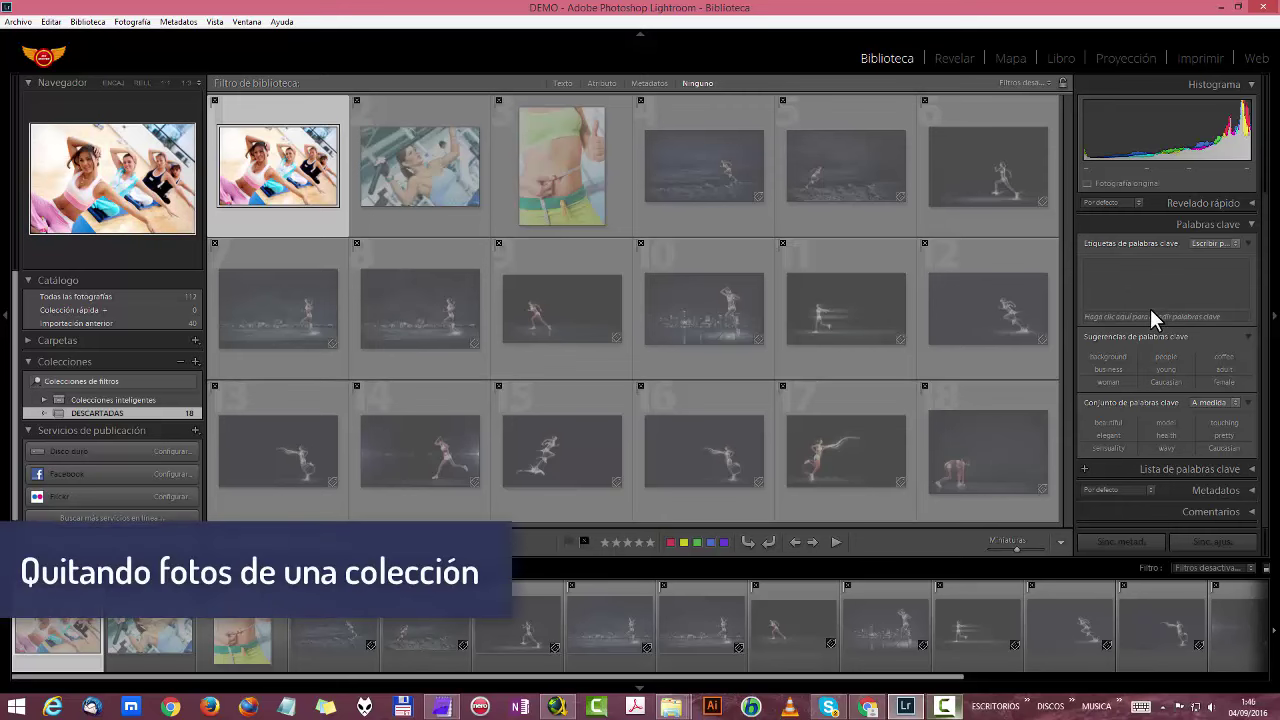
left_click(447, 178)
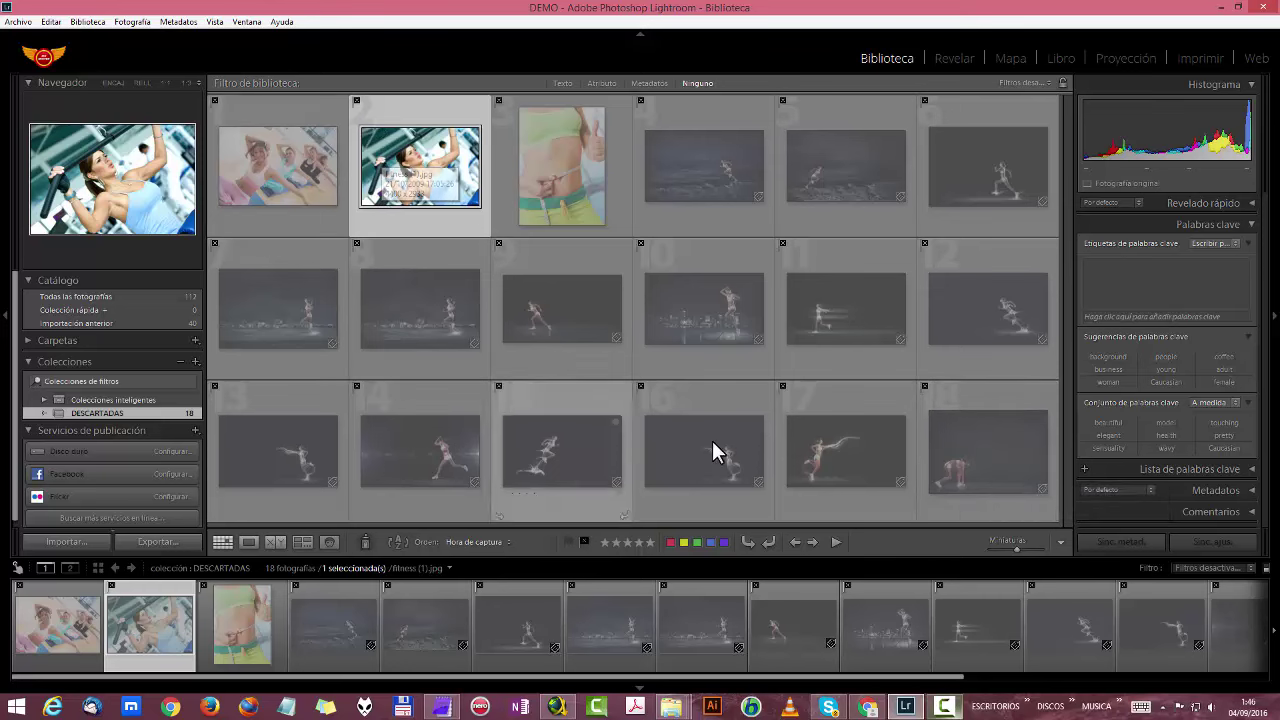
left_click(979, 426, "ctrl")
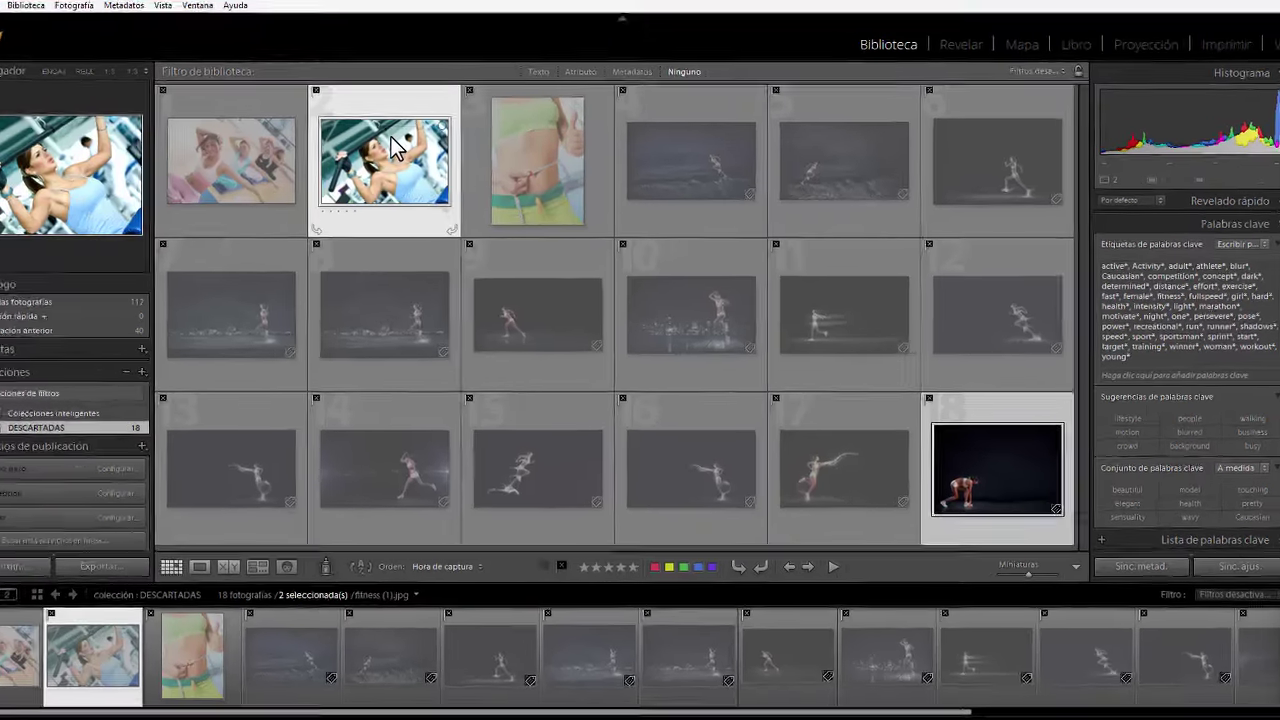
right_click(428, 148)
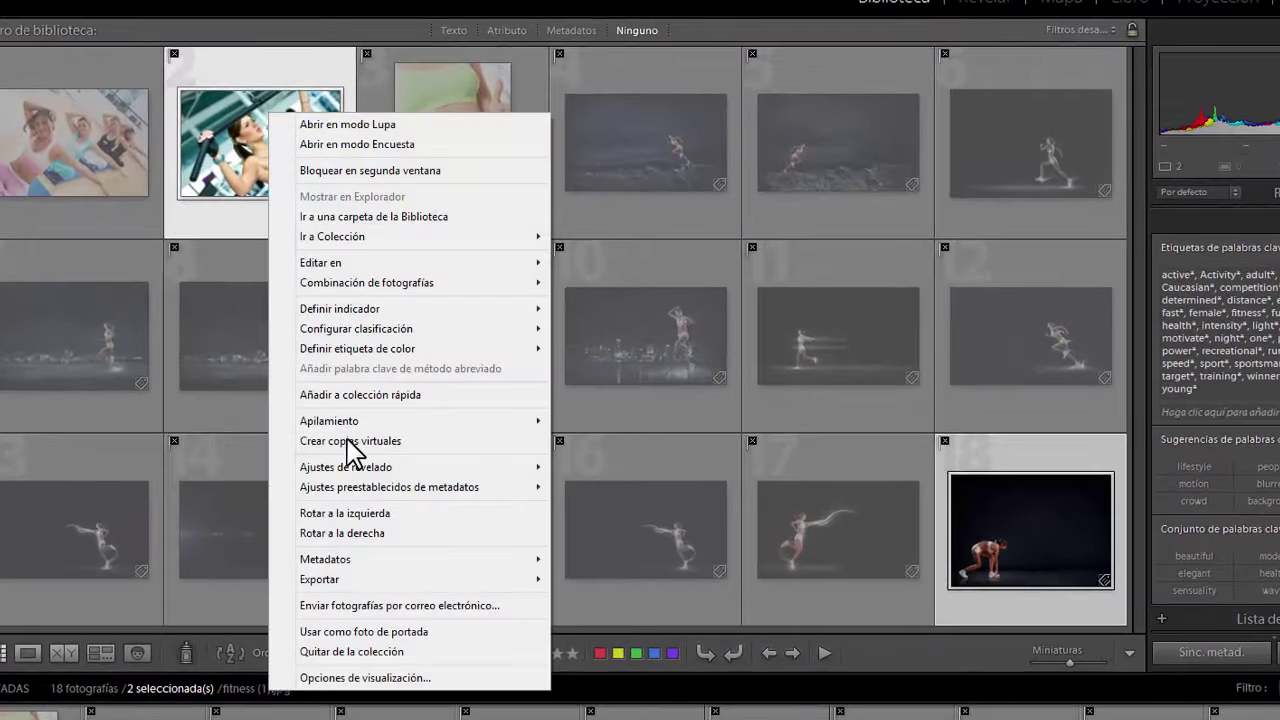
left_click(379, 656)
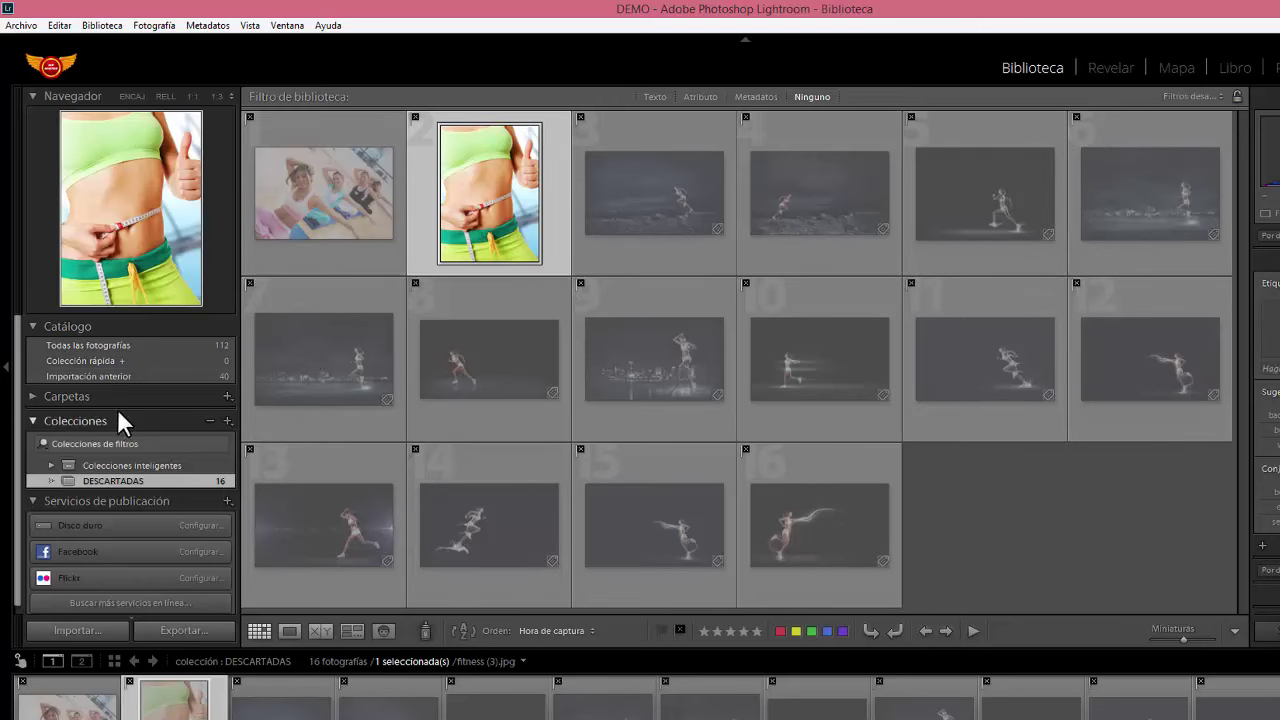
Show all 112 photos and flag the crouching runner photo as a pick.
left_click(87, 345)
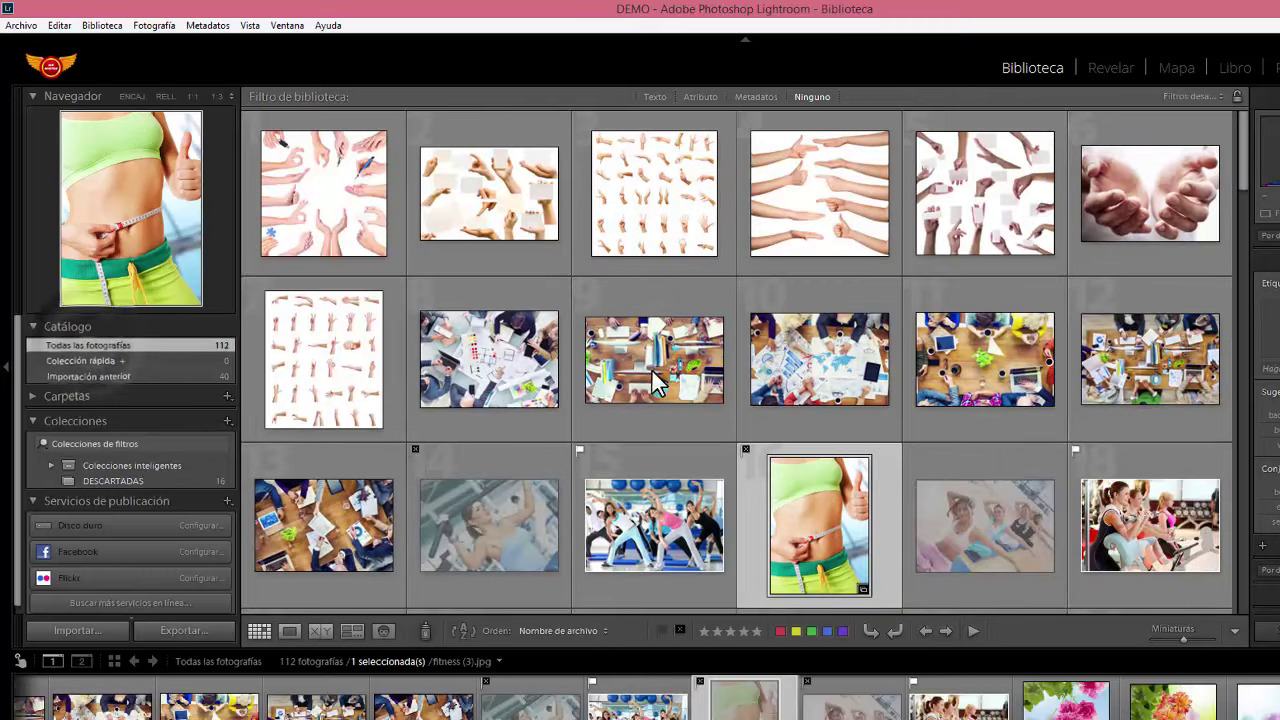
scroll(975, 392, "down", 2)
scroll(975, 392, "down", 2)
scroll(975, 392, "down", 2)
scroll(975, 392, "down", 2)
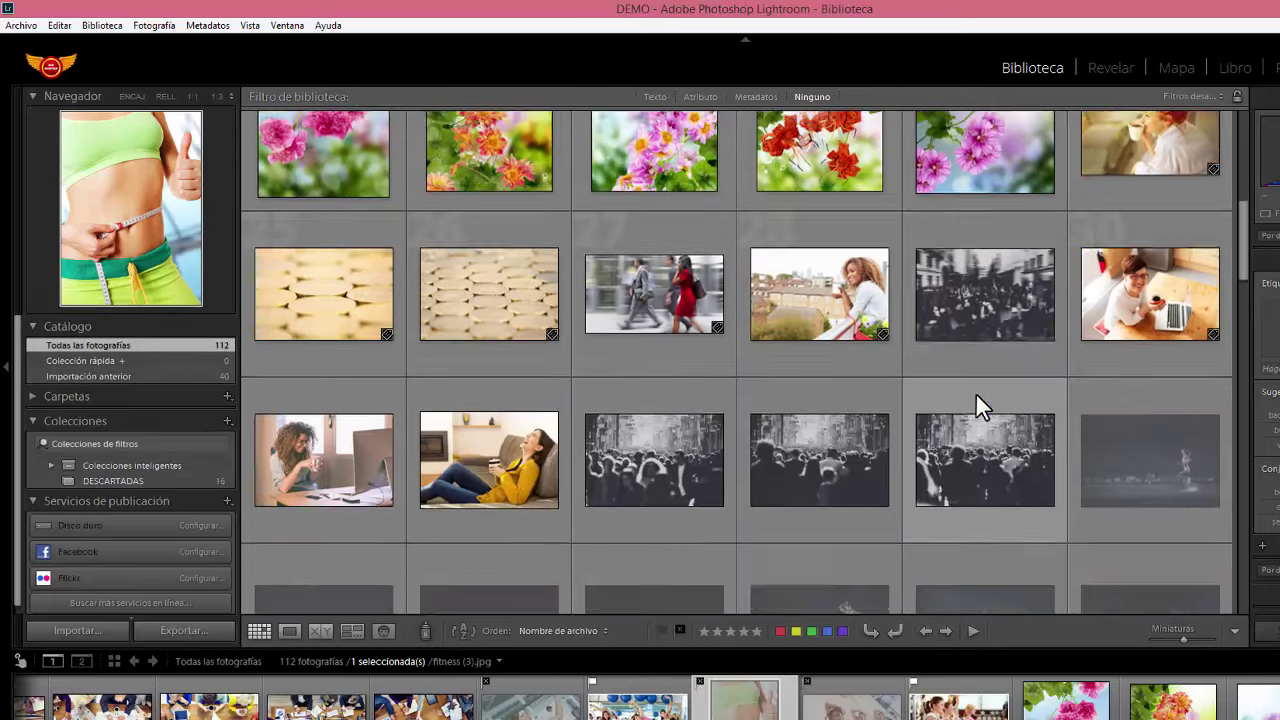
scroll(975, 392, "down", 2)
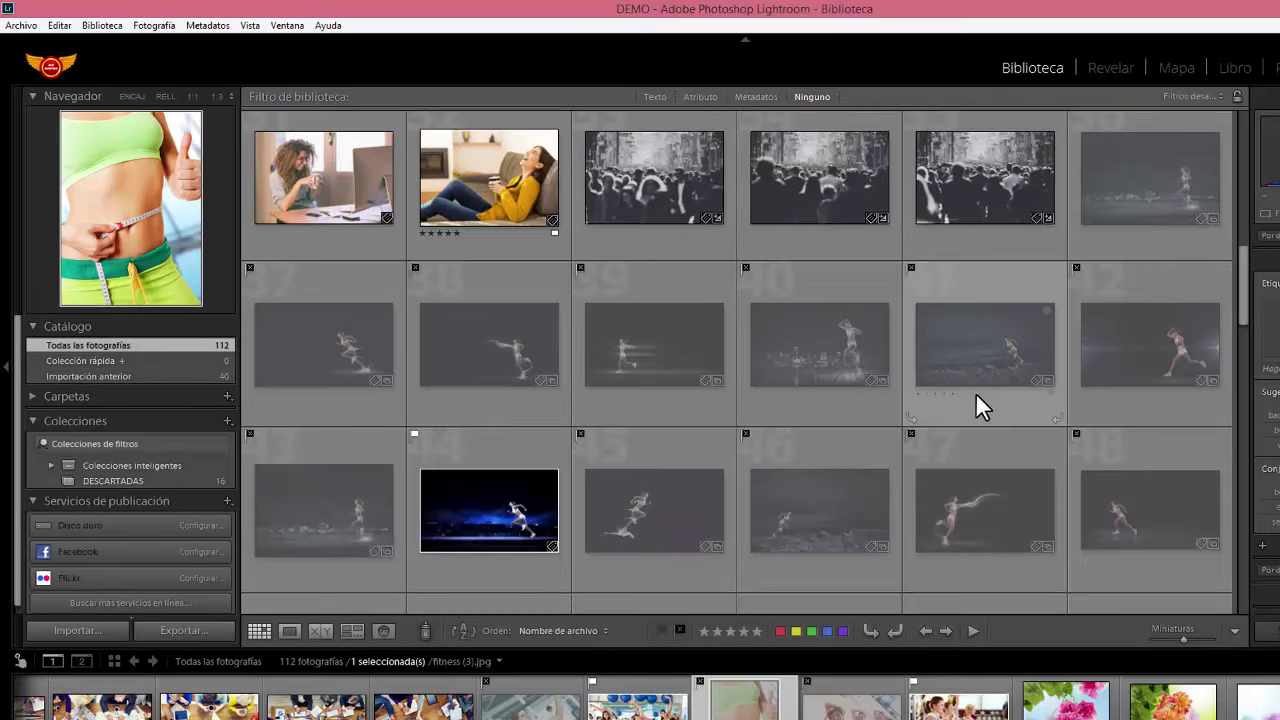
scroll(975, 392, "down", 2)
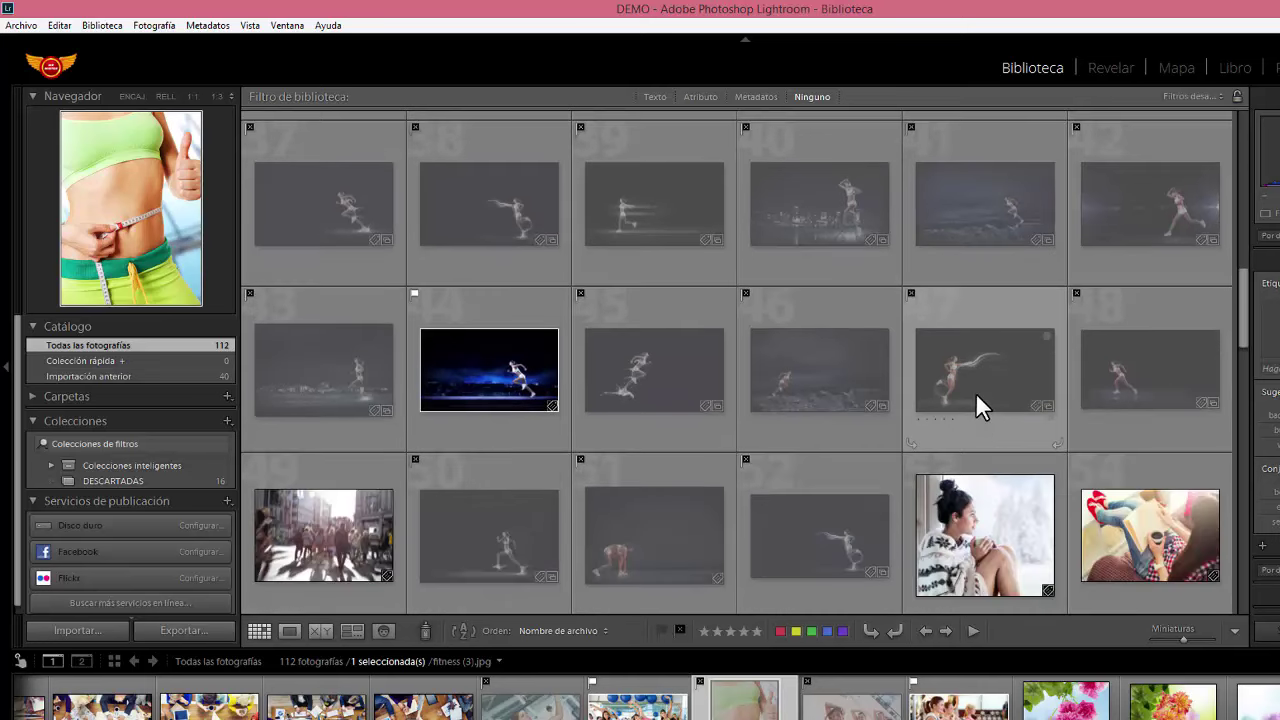
left_click(580, 458)
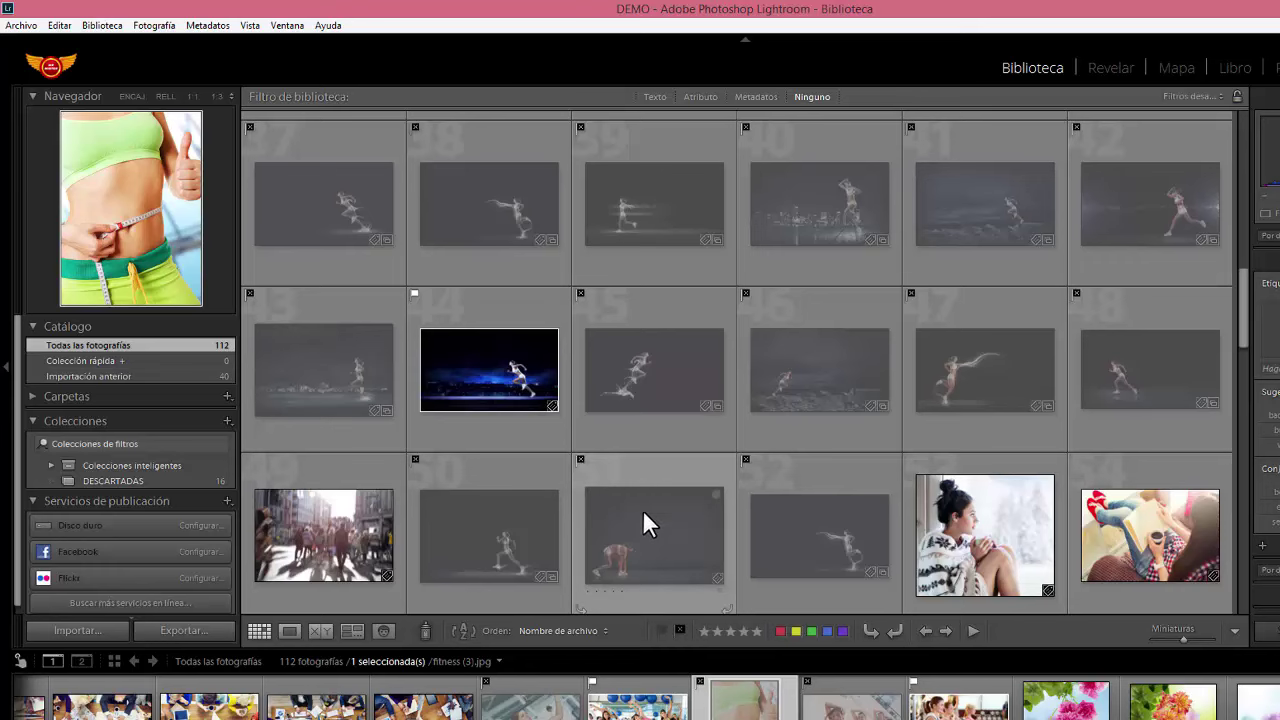
left_click(643, 490)
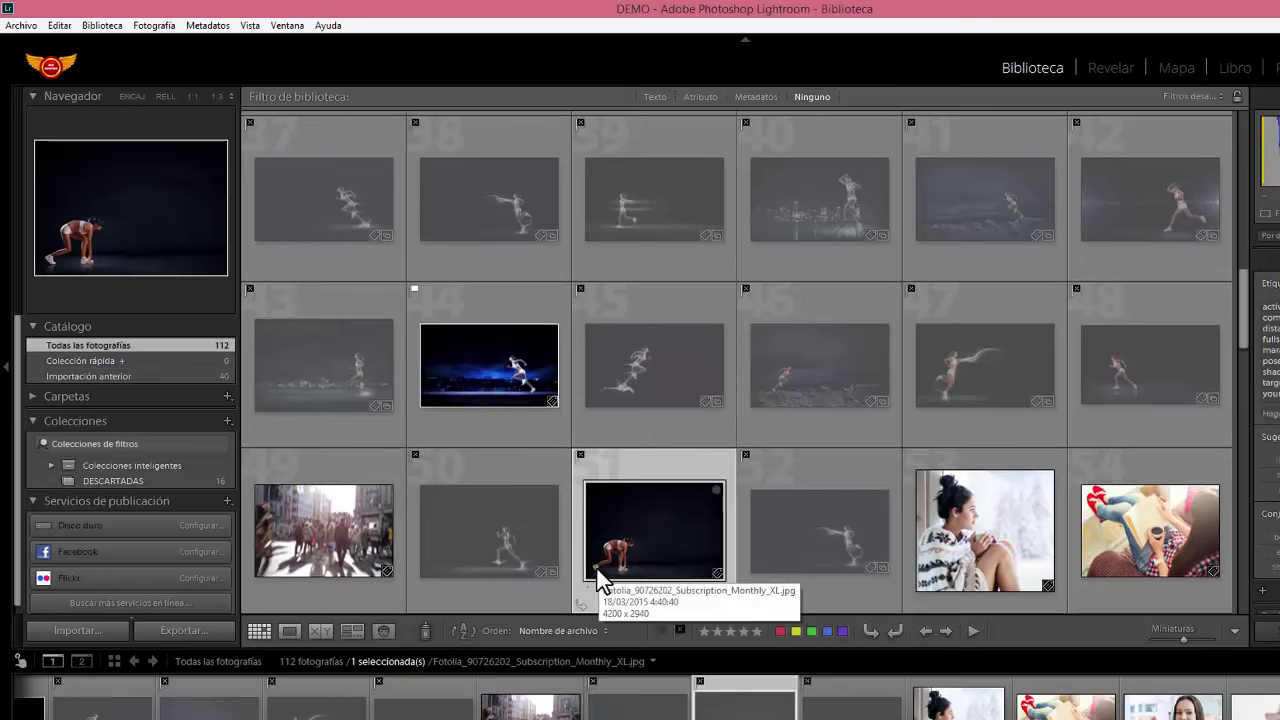
left_click(659, 629)
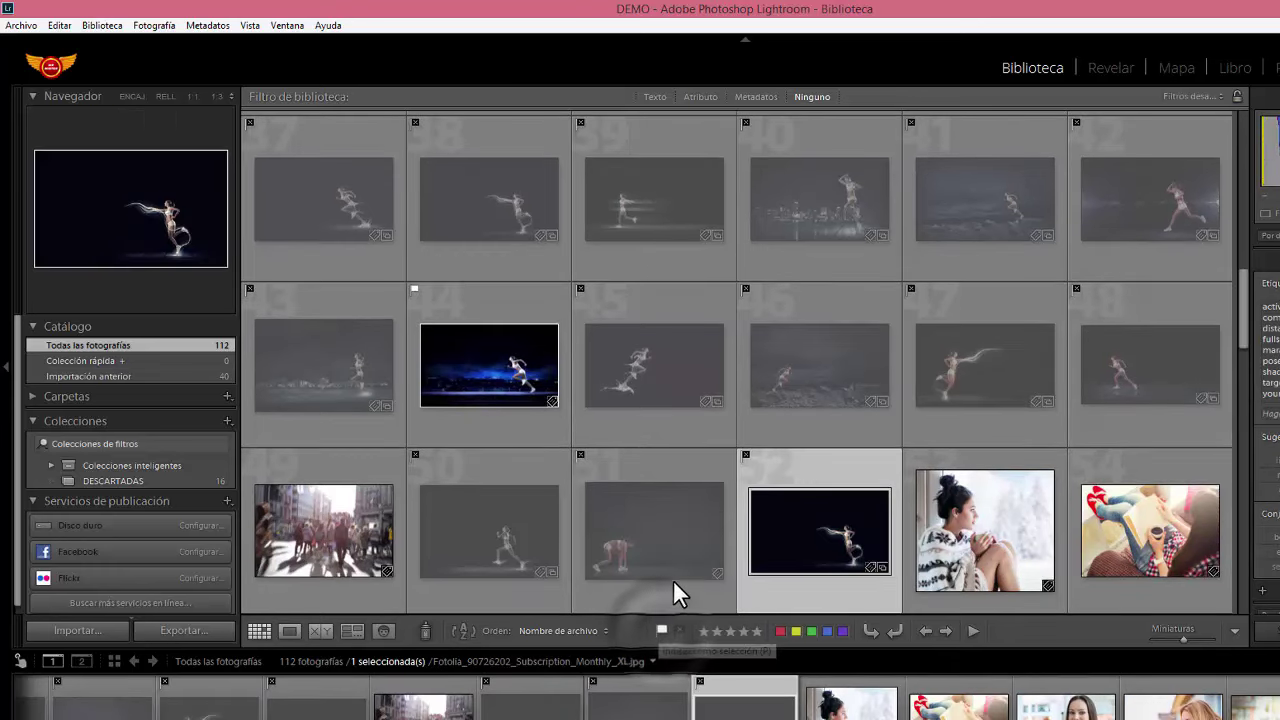
Change the rejected gym-machine fitness photo to a pick.
scroll(667, 553, "up", 3)
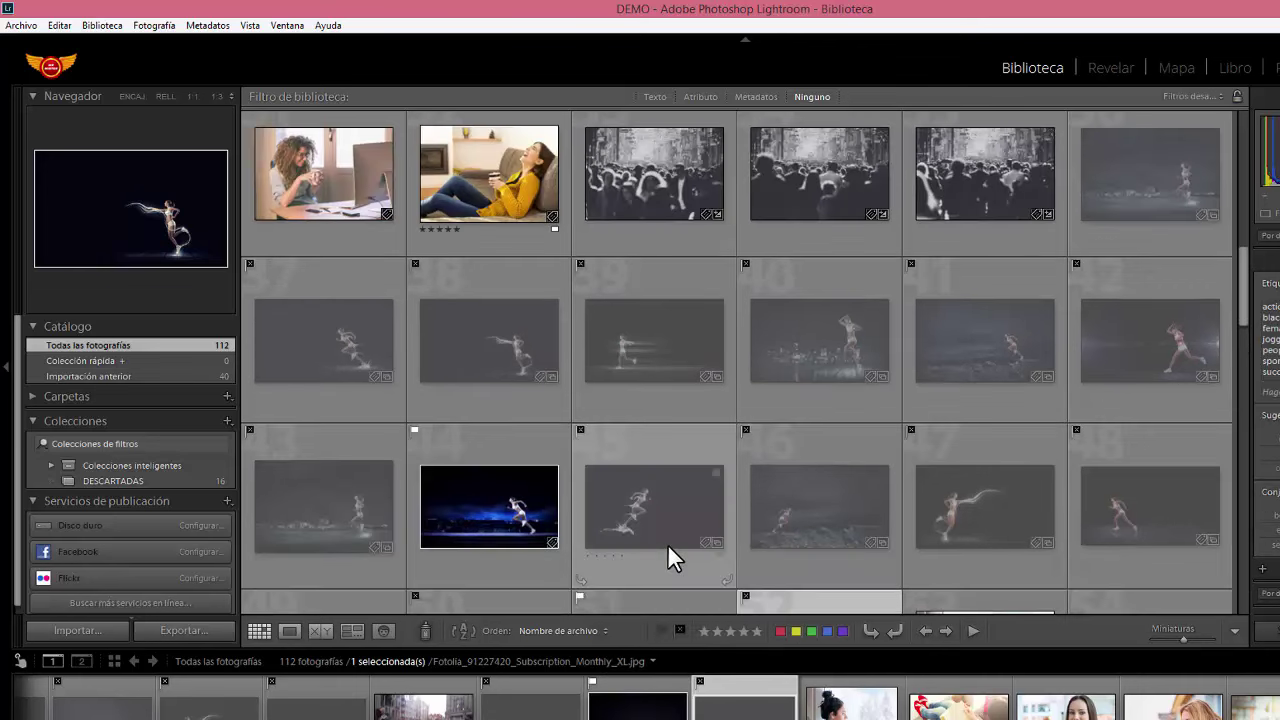
scroll(667, 553, "up", 2)
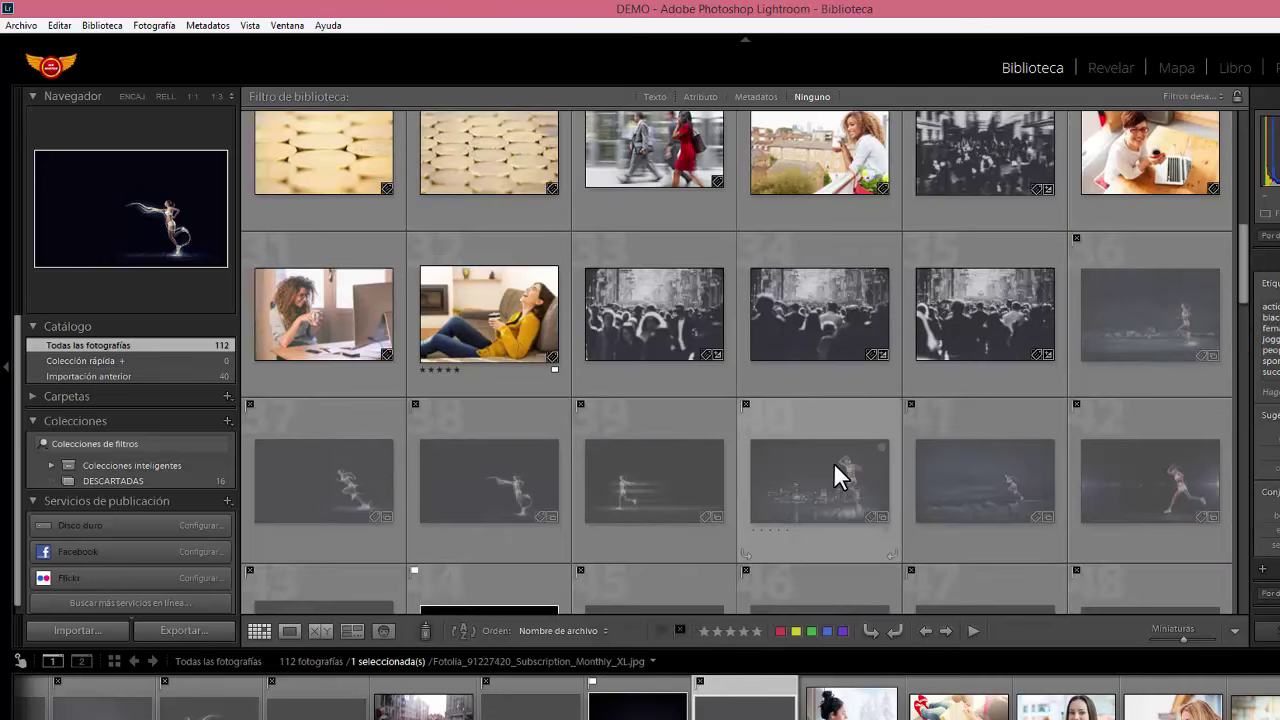
scroll(833, 462, "up", 2)
scroll(833, 462, "up", 2)
scroll(833, 462, "up", 2)
scroll(833, 462, "up", 2)
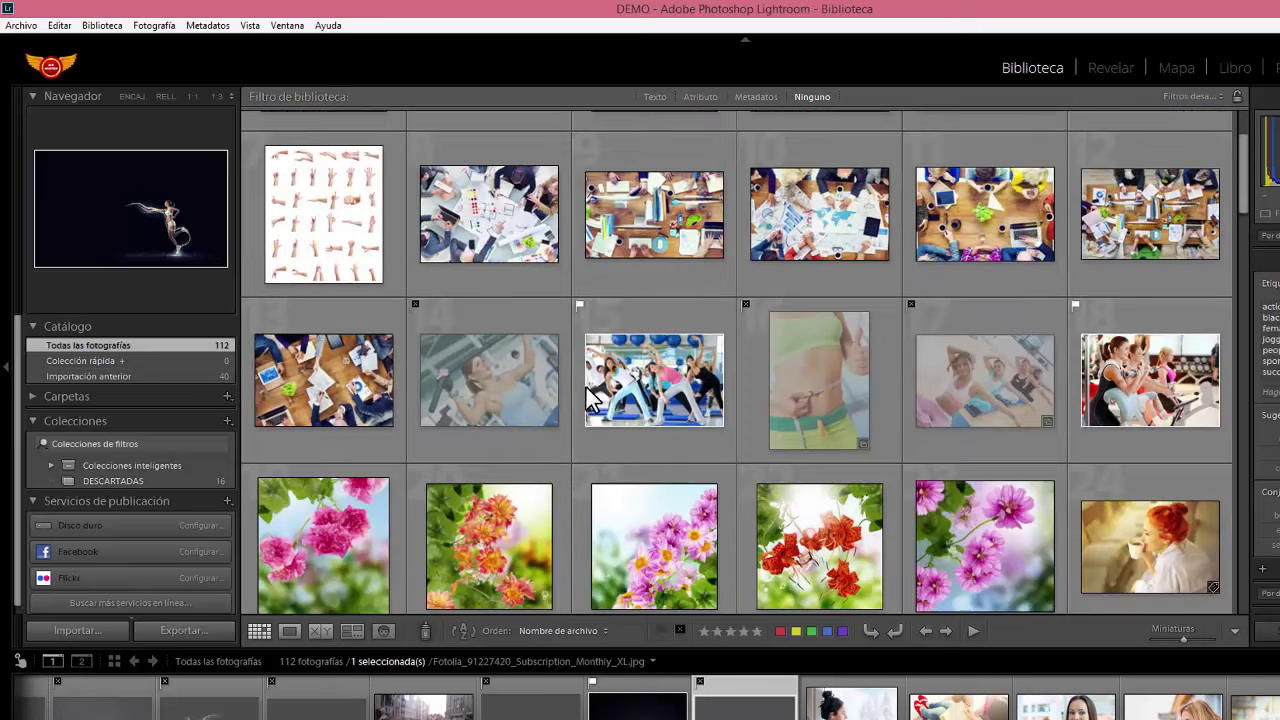
left_click(509, 343)
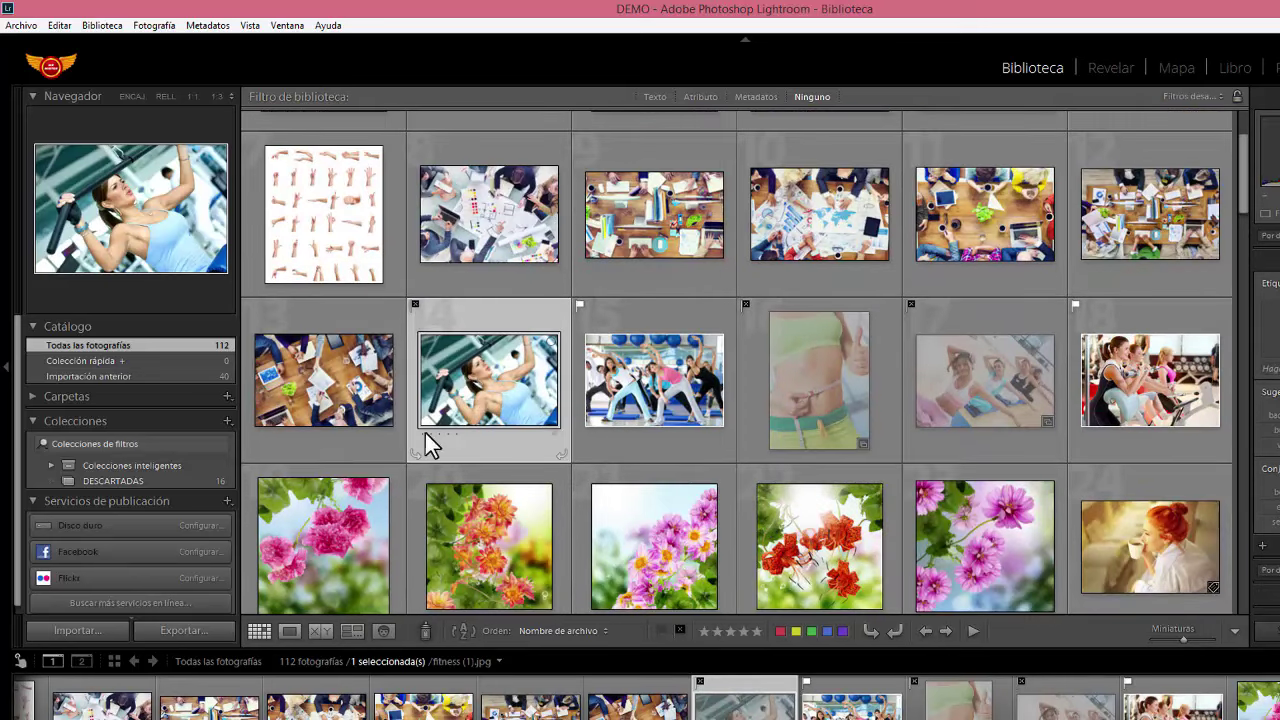
left_click(663, 629)
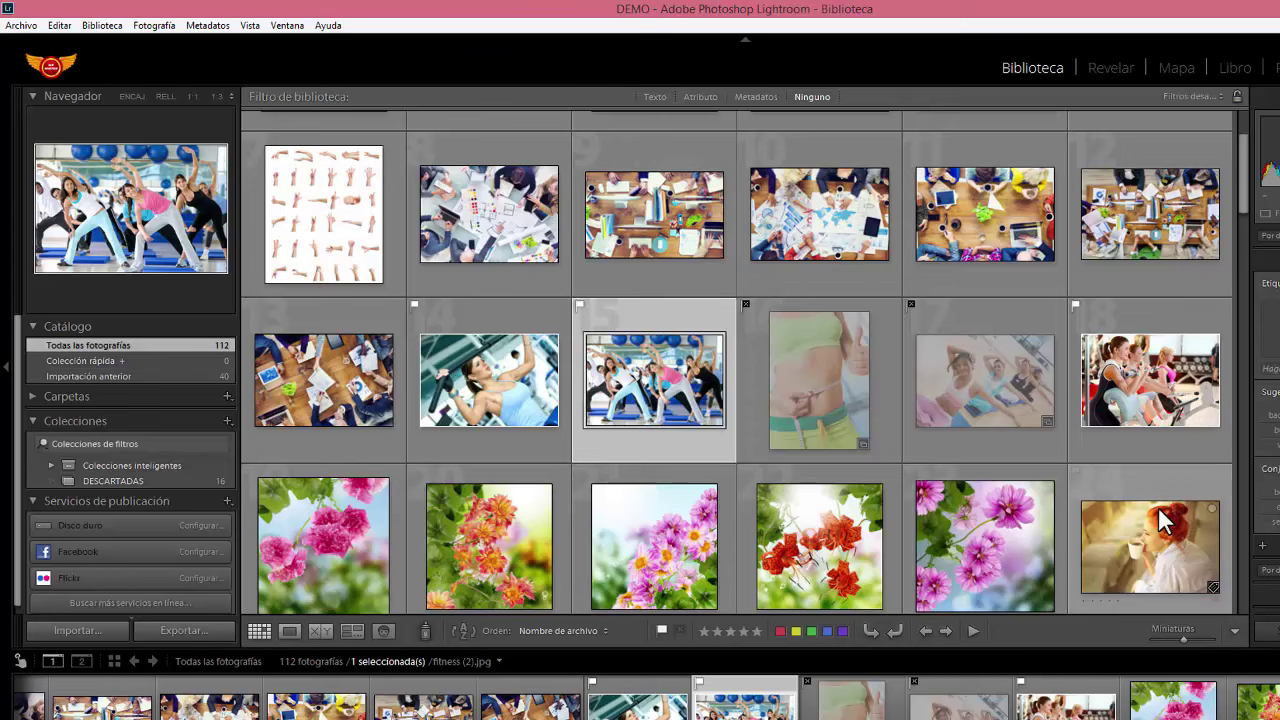
Browse the grid and select the red-haired woman with coffee photo.
scroll(1165, 490, "down", 2)
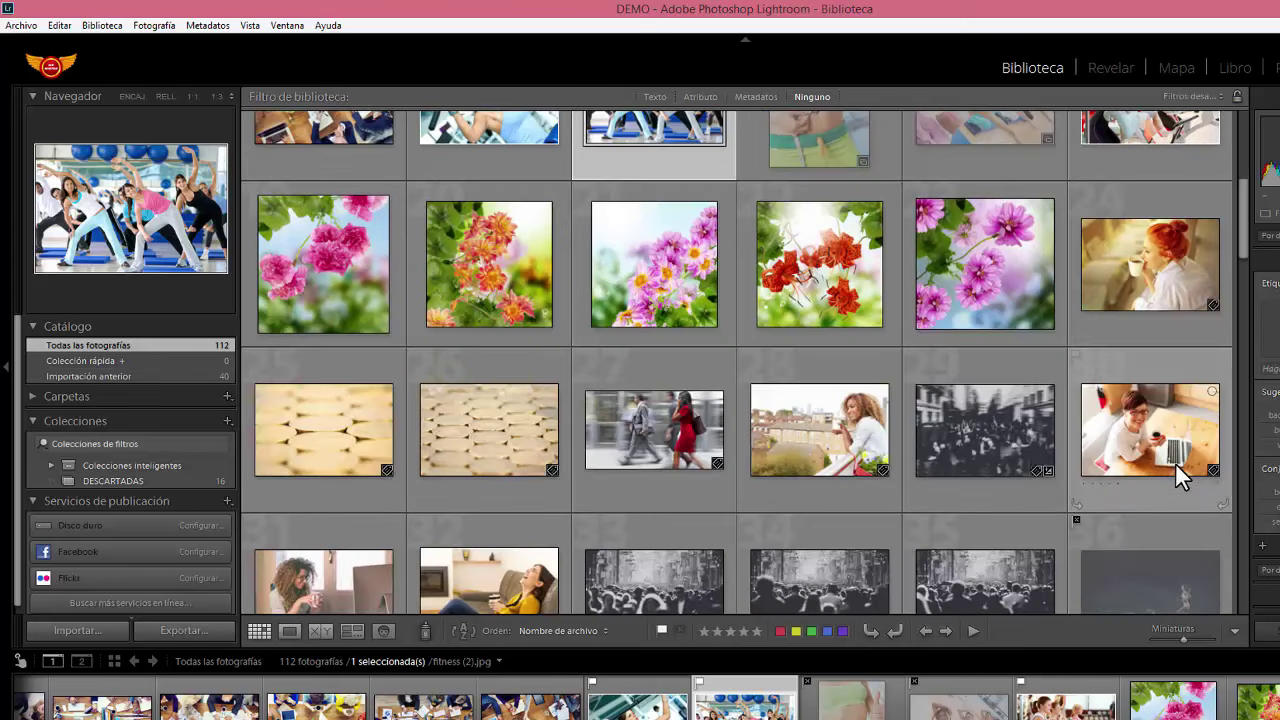
scroll(1138, 422, "down", 1)
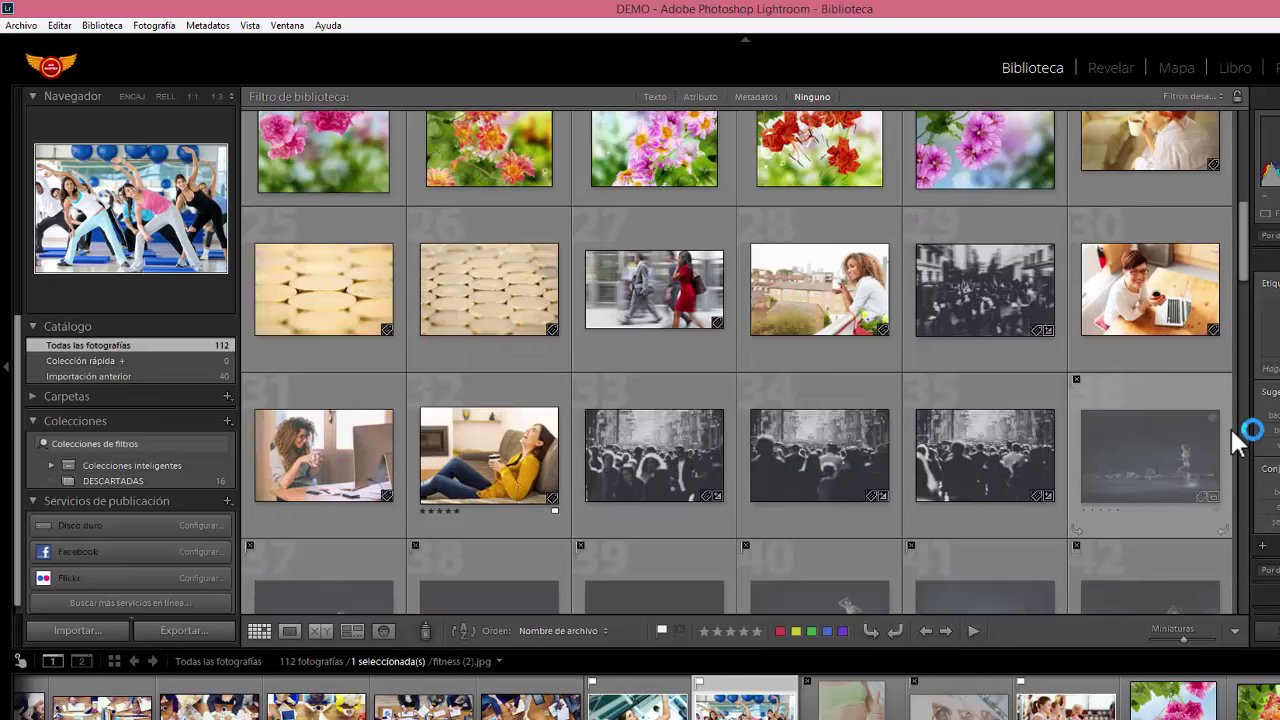
scroll(1245, 435, "down", 1)
scroll(1245, 435, "up", 2)
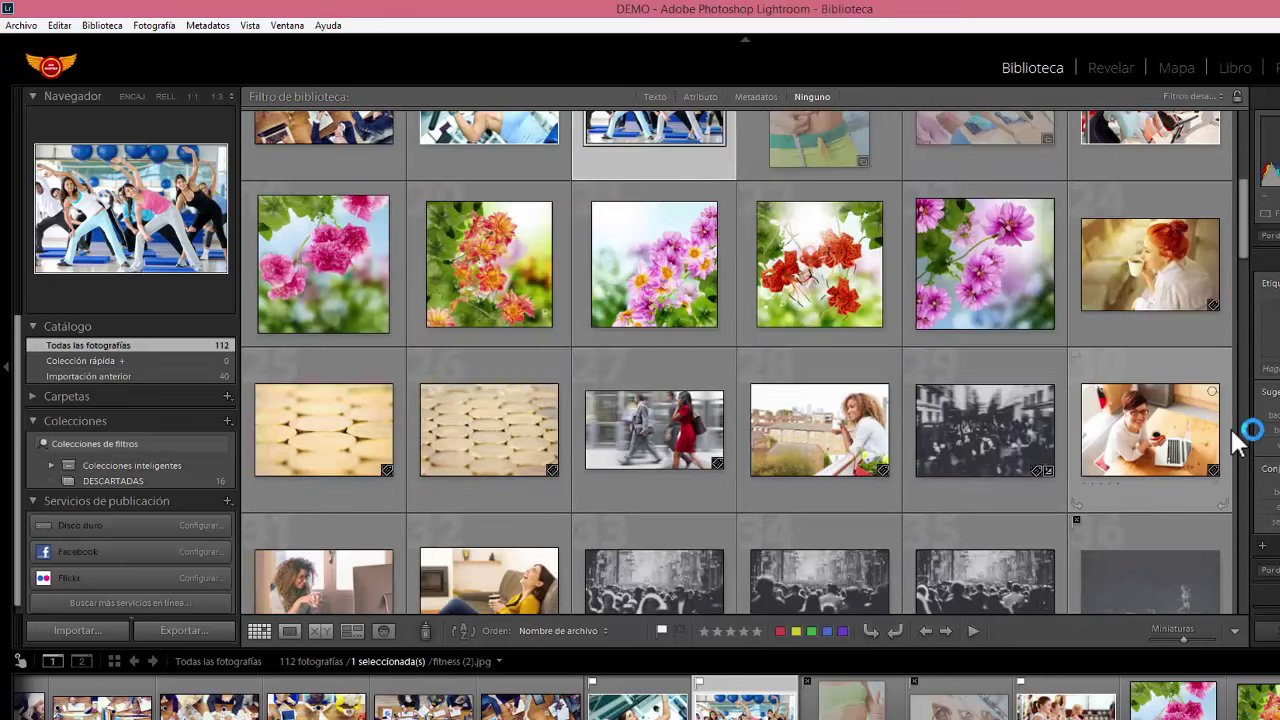
scroll(1230, 428, "up", 1)
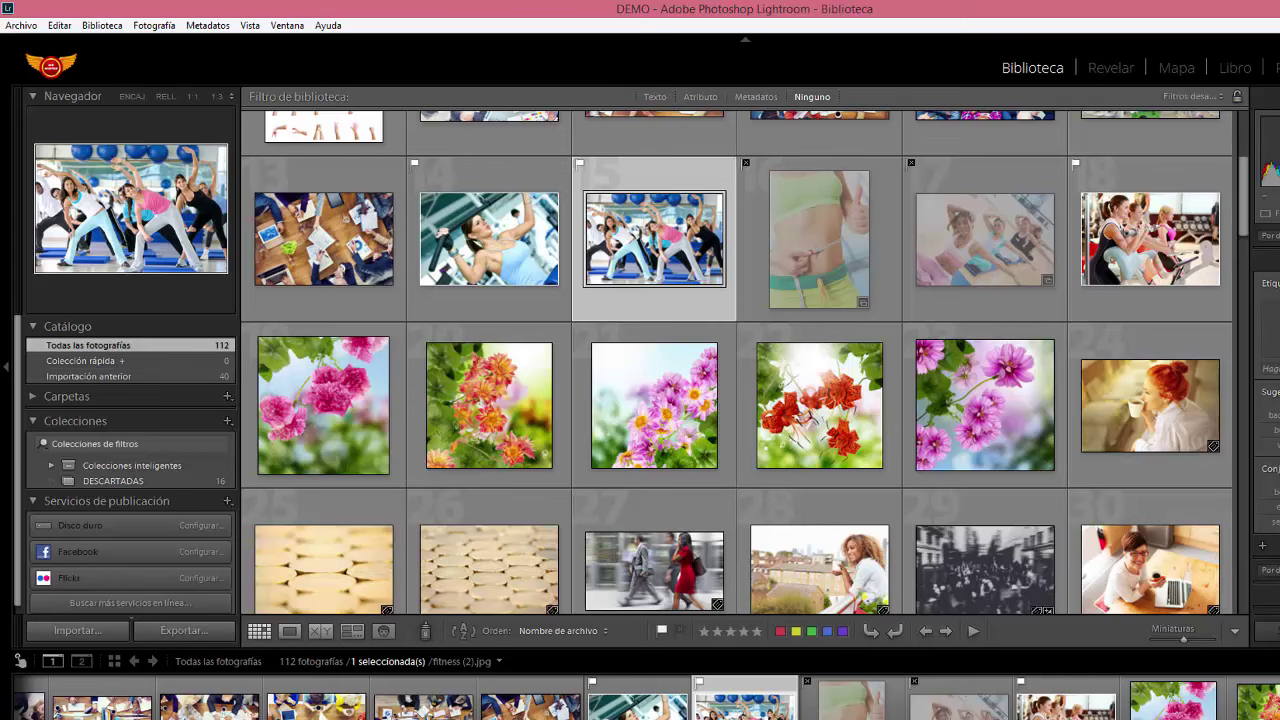
scroll(1249, 366, "down", 2)
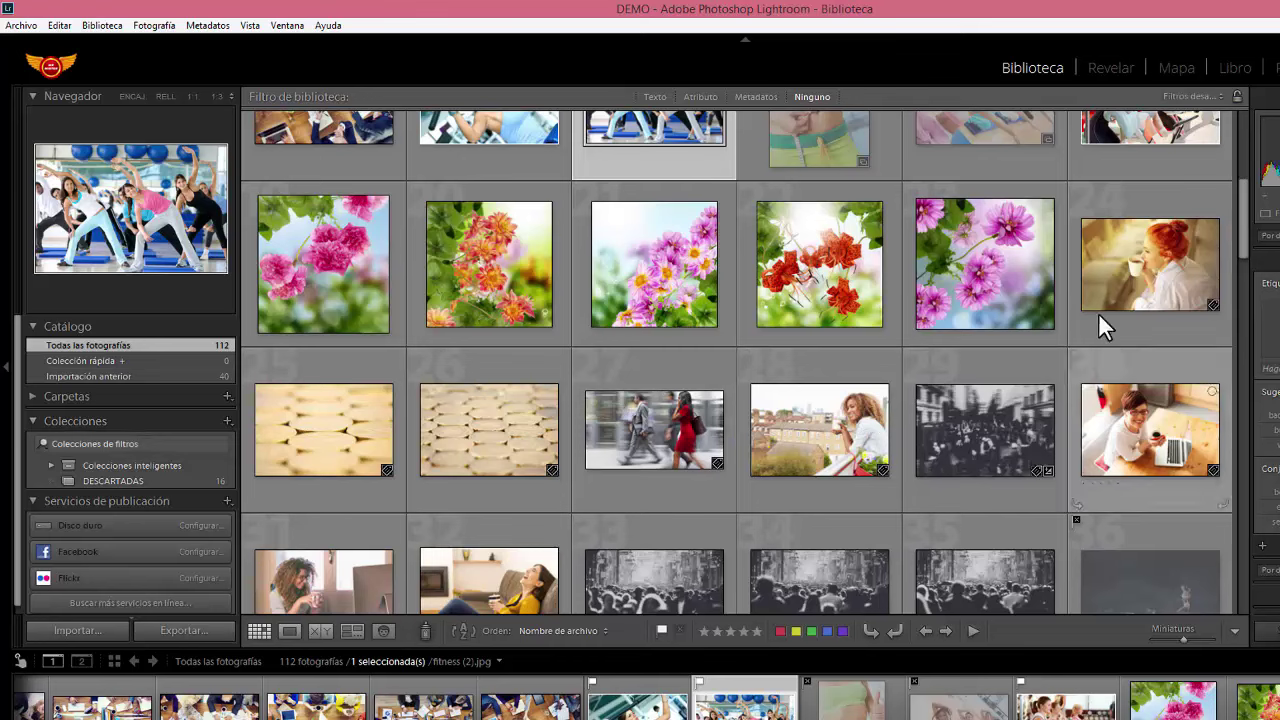
scroll(1104, 318, "down", 2)
scroll(1102, 306, "up", 2)
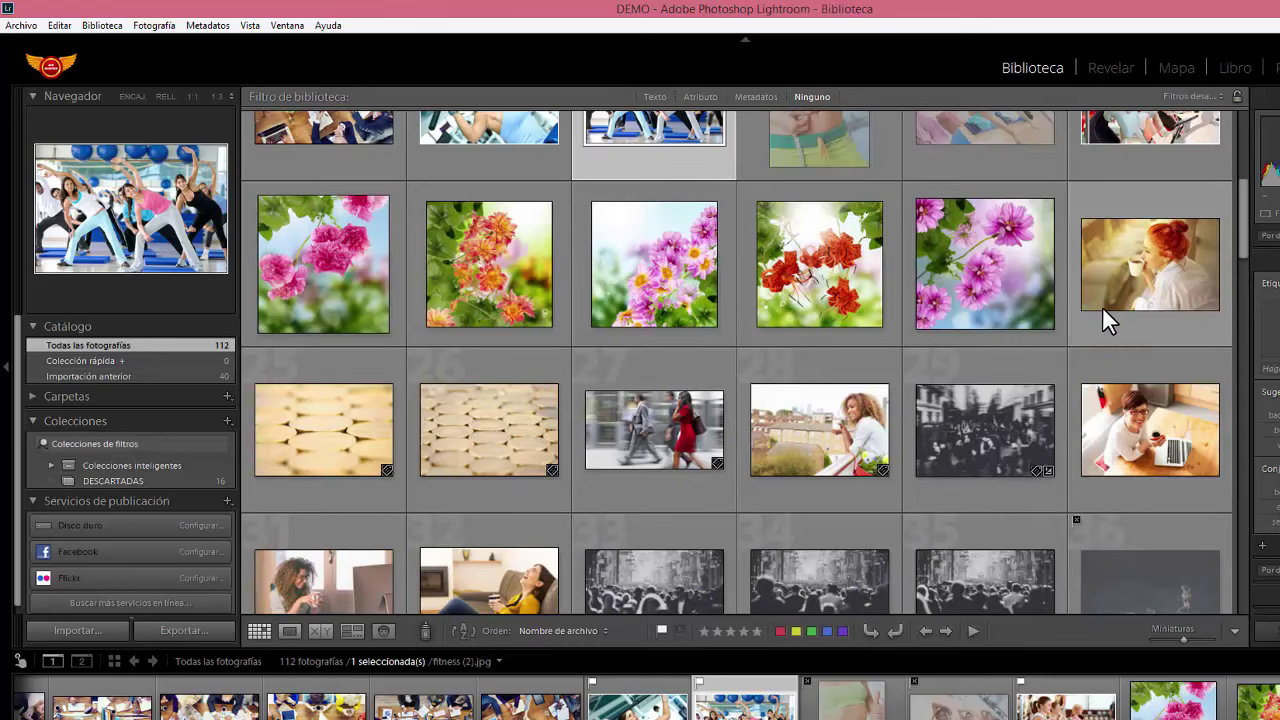
left_click(1160, 238)
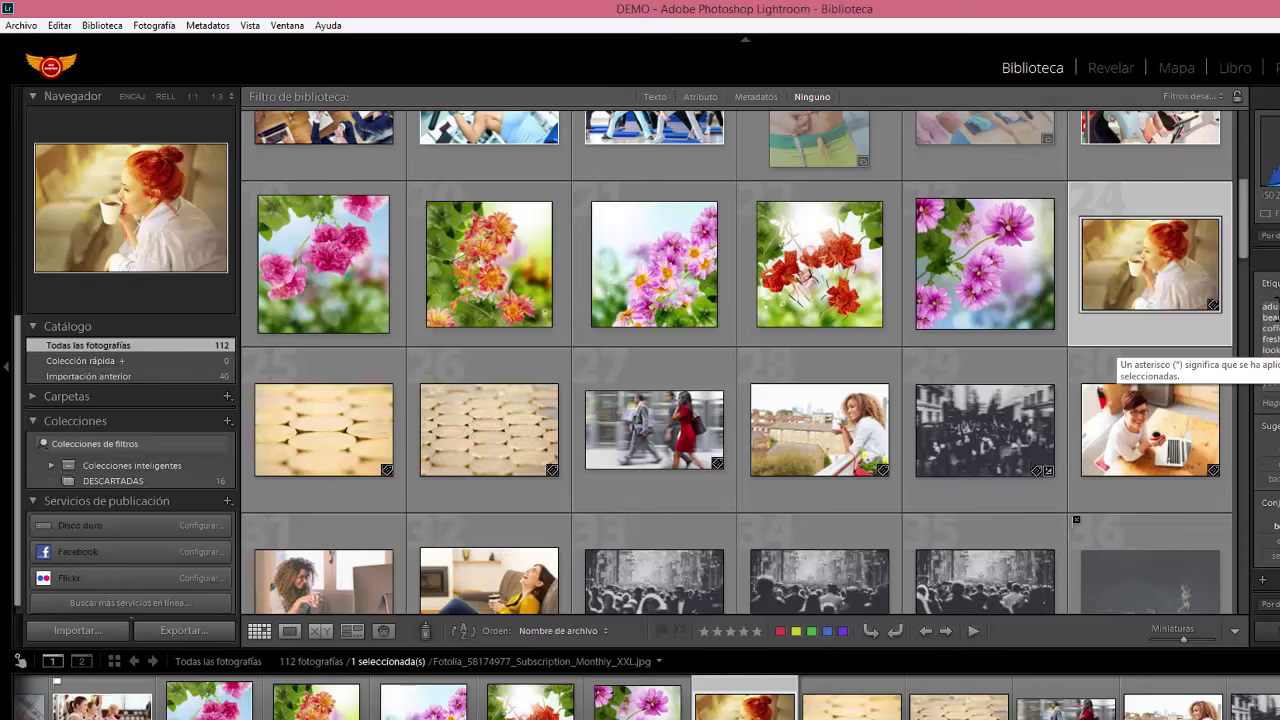
mouse_move(1150, 264)
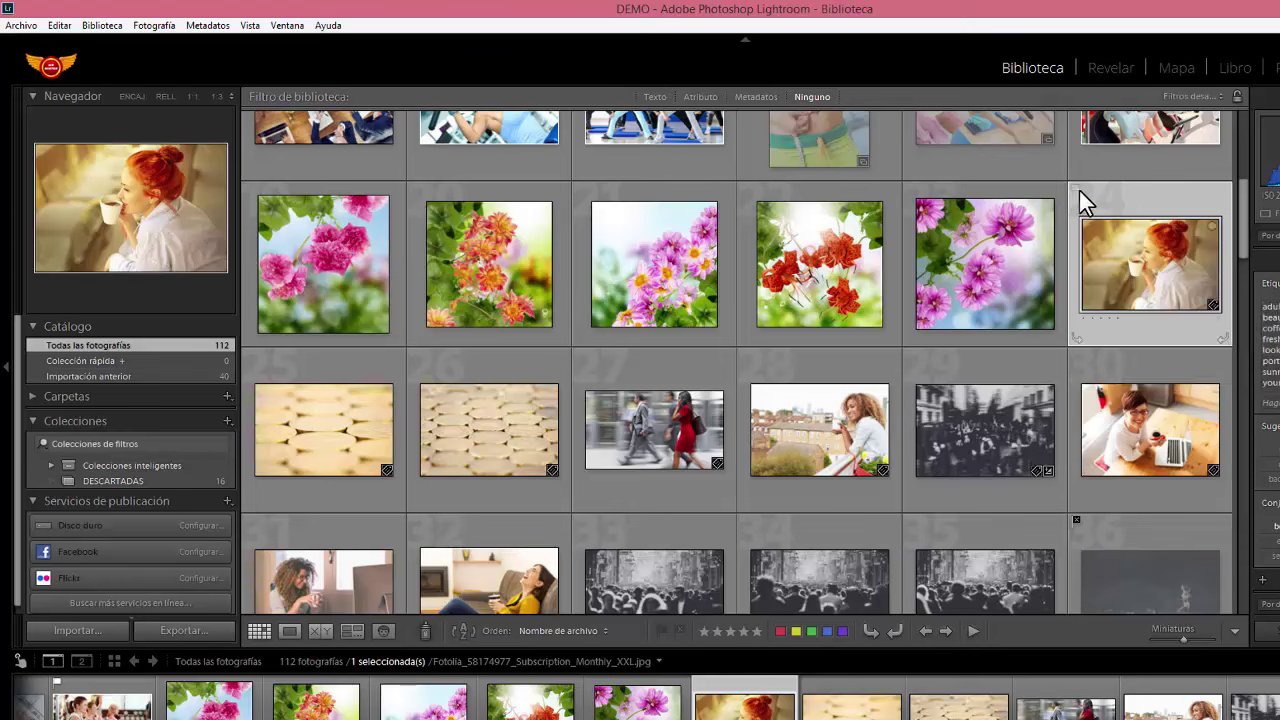
Flag the red-haired coffee photo and the balcony woman photo as picks.
key("p")
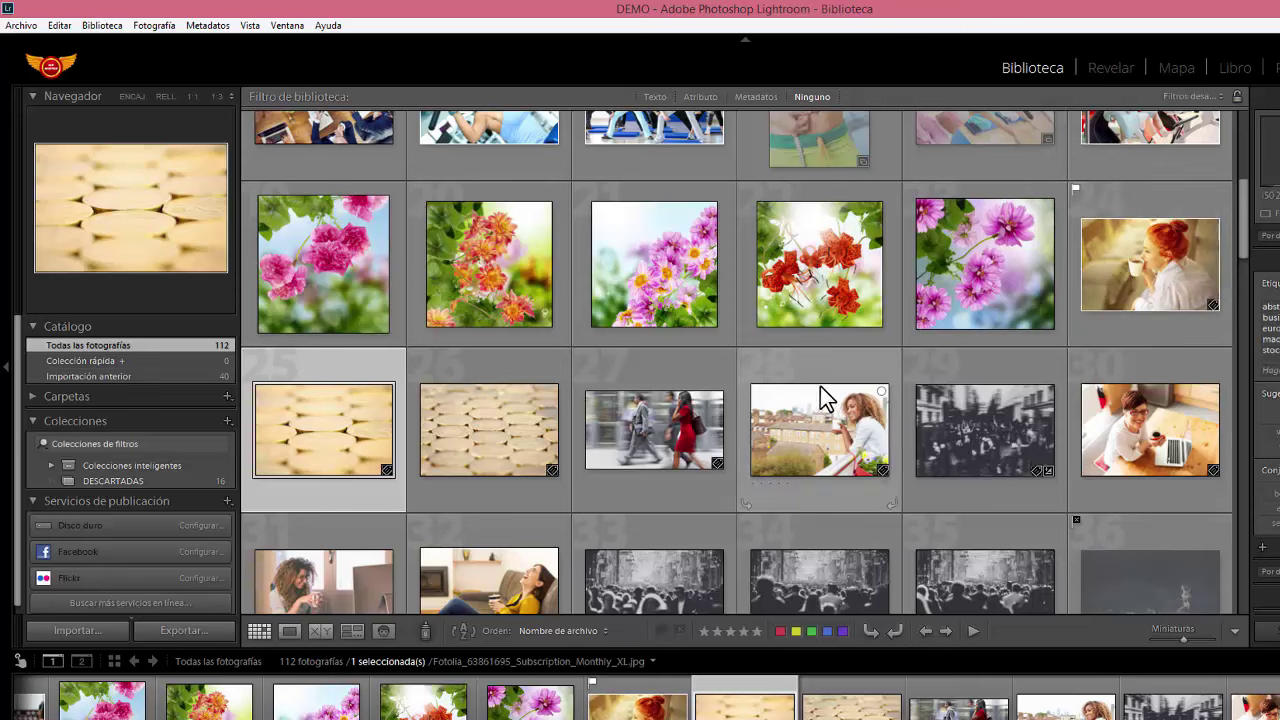
left_click(816, 395)
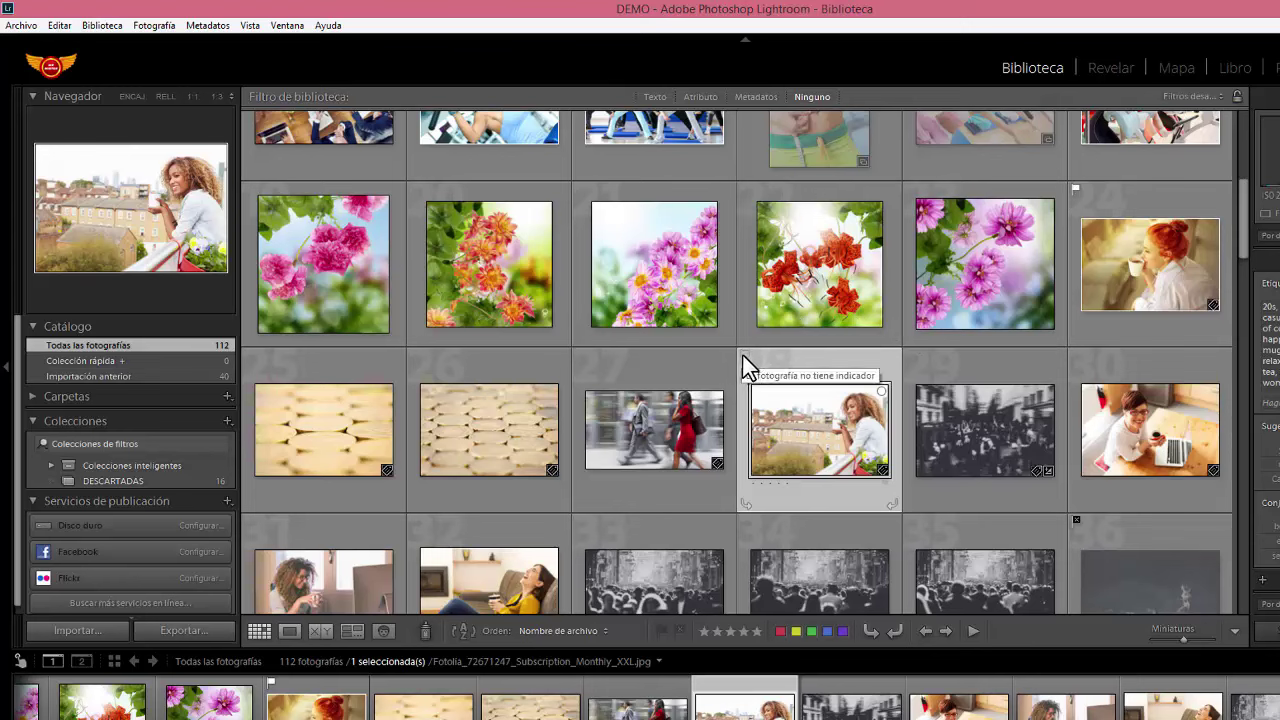
left_click(744, 355)
mouse_move(1150, 430)
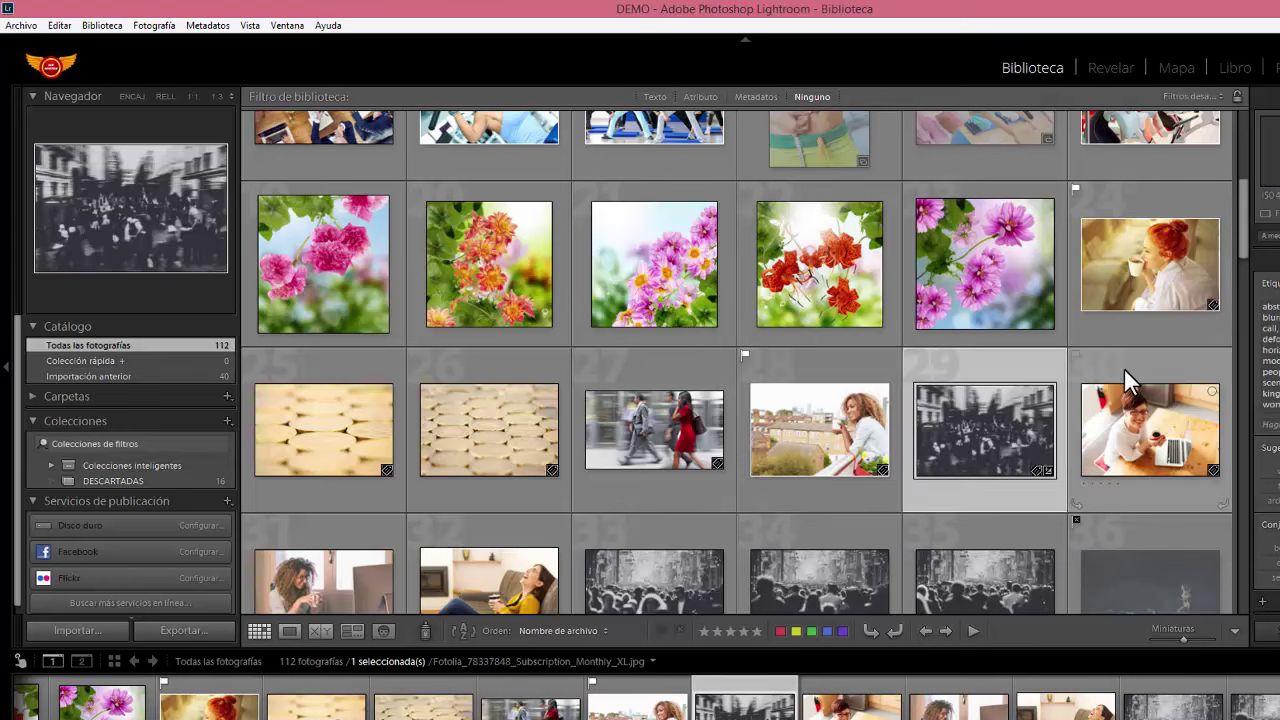
Reject laptop, desk and sofa photos 30–32, then select coffee photos 24 and 28.
left_click(1124, 369)
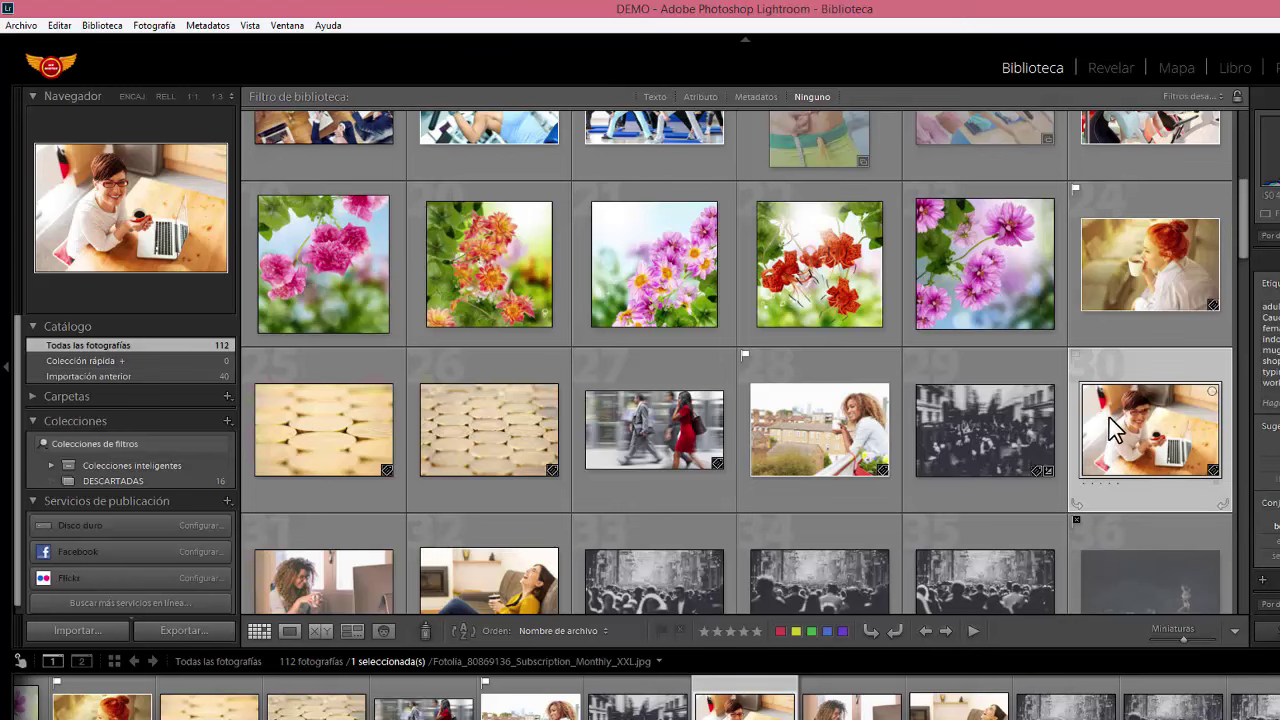
left_click(680, 630)
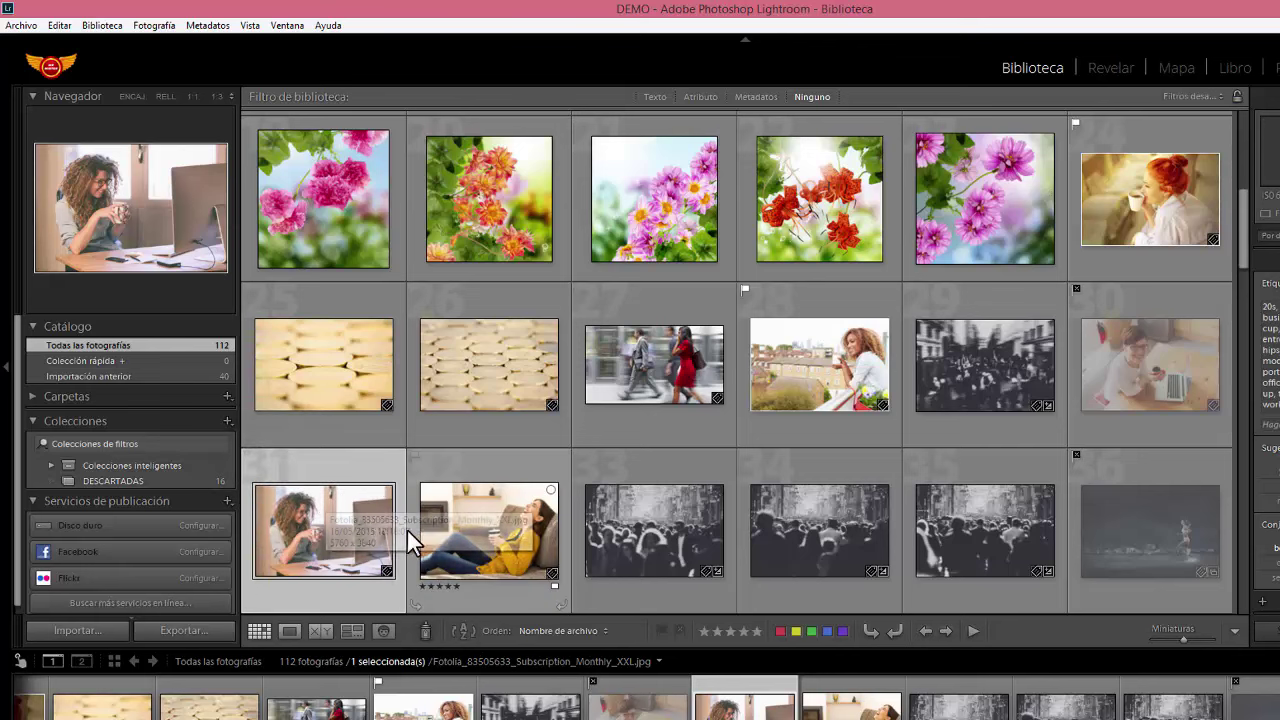
key("Right")
left_click(679, 630)
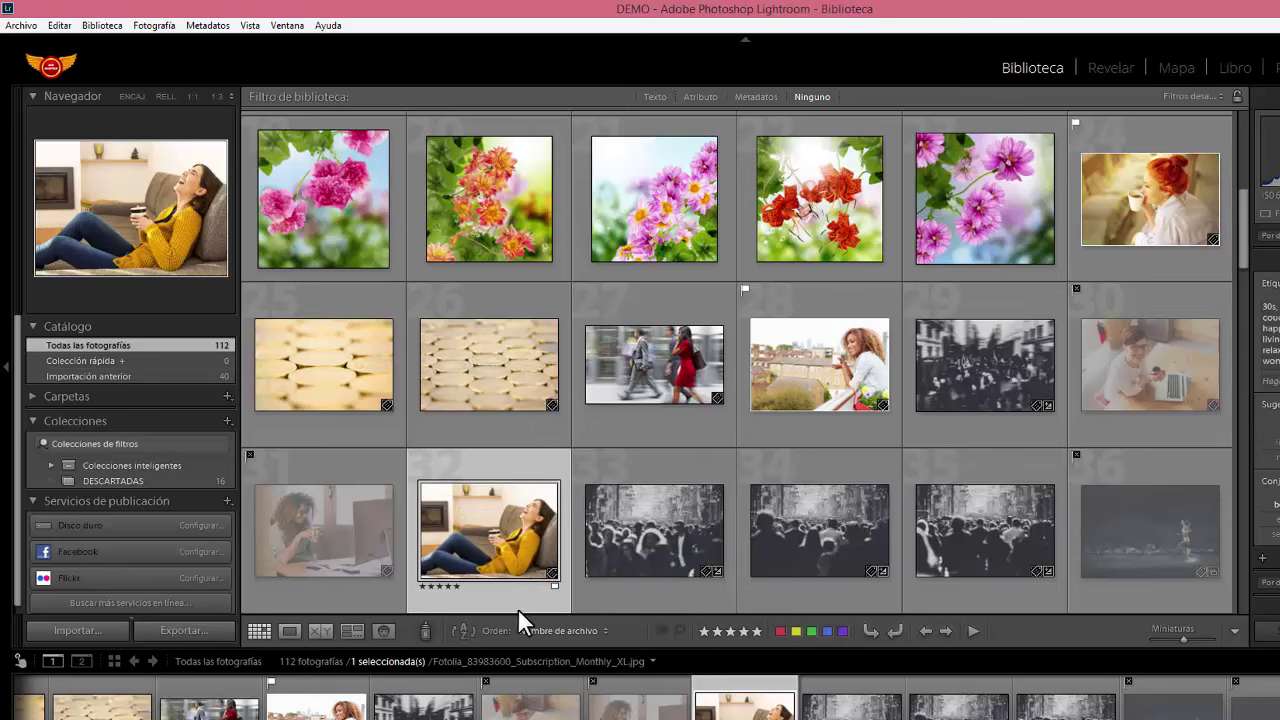
left_click(678, 629)
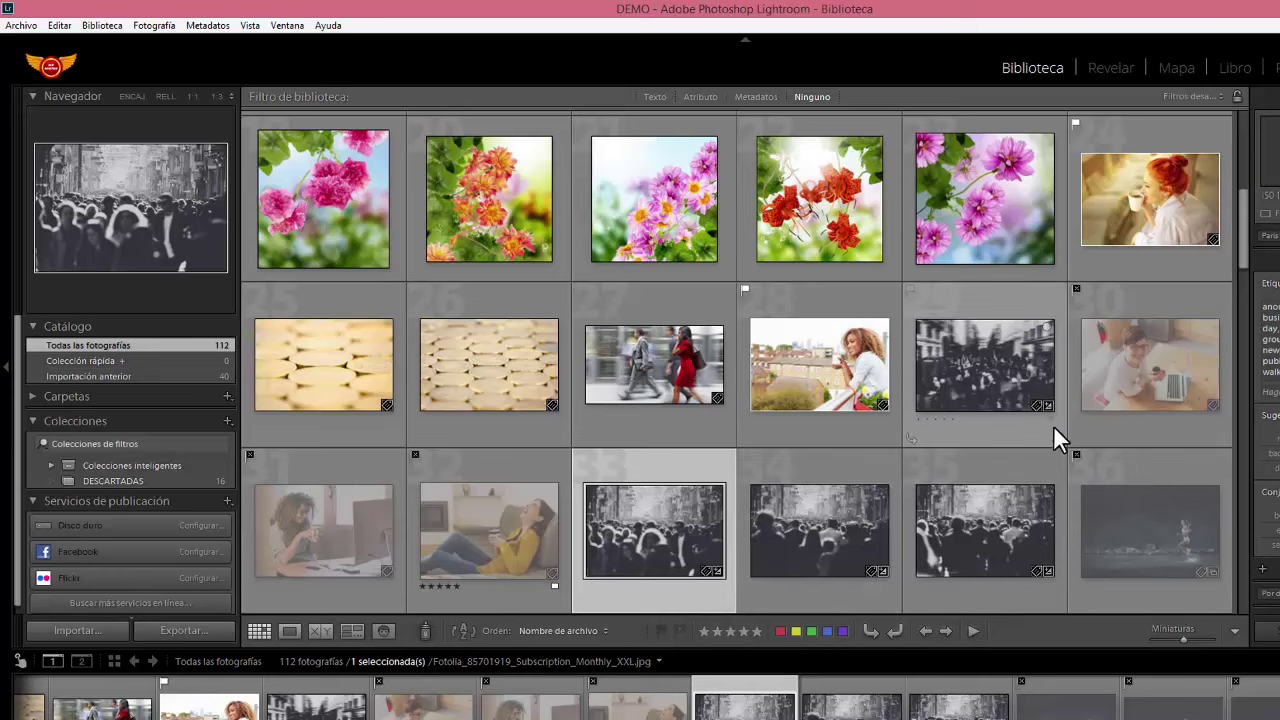
scroll(1060, 420, "up", 2)
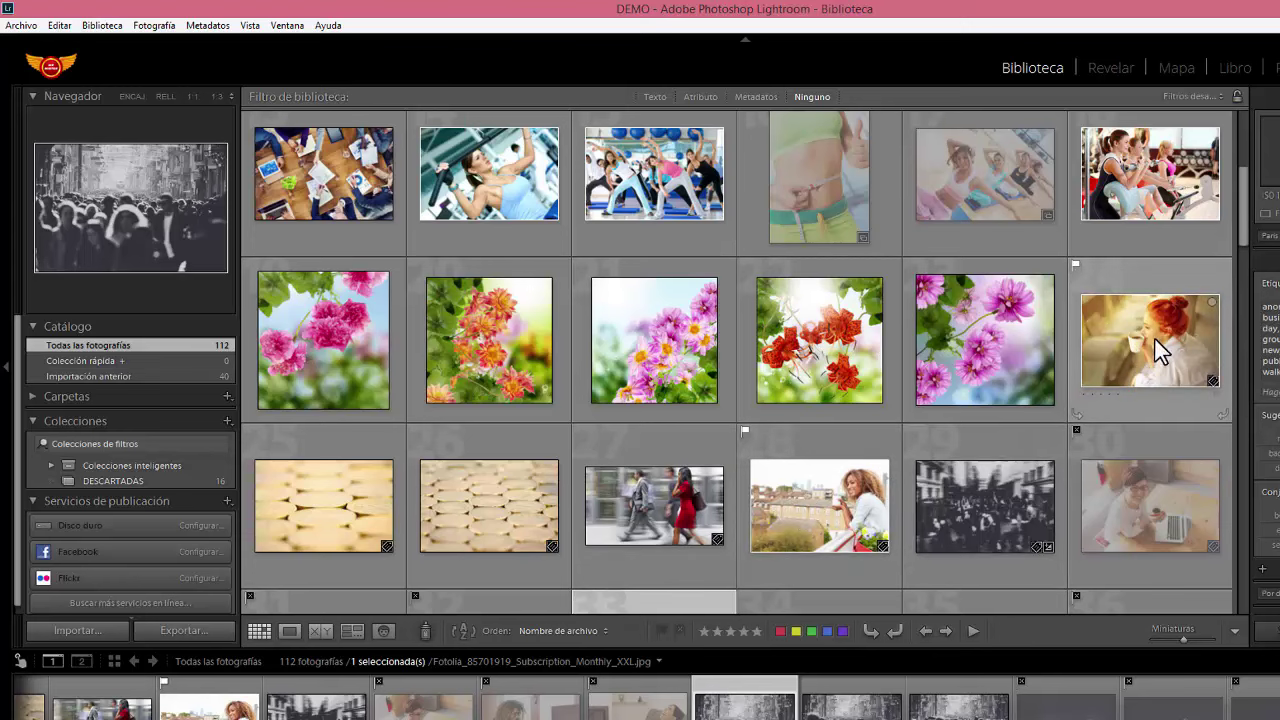
mouse_move(1150, 199)
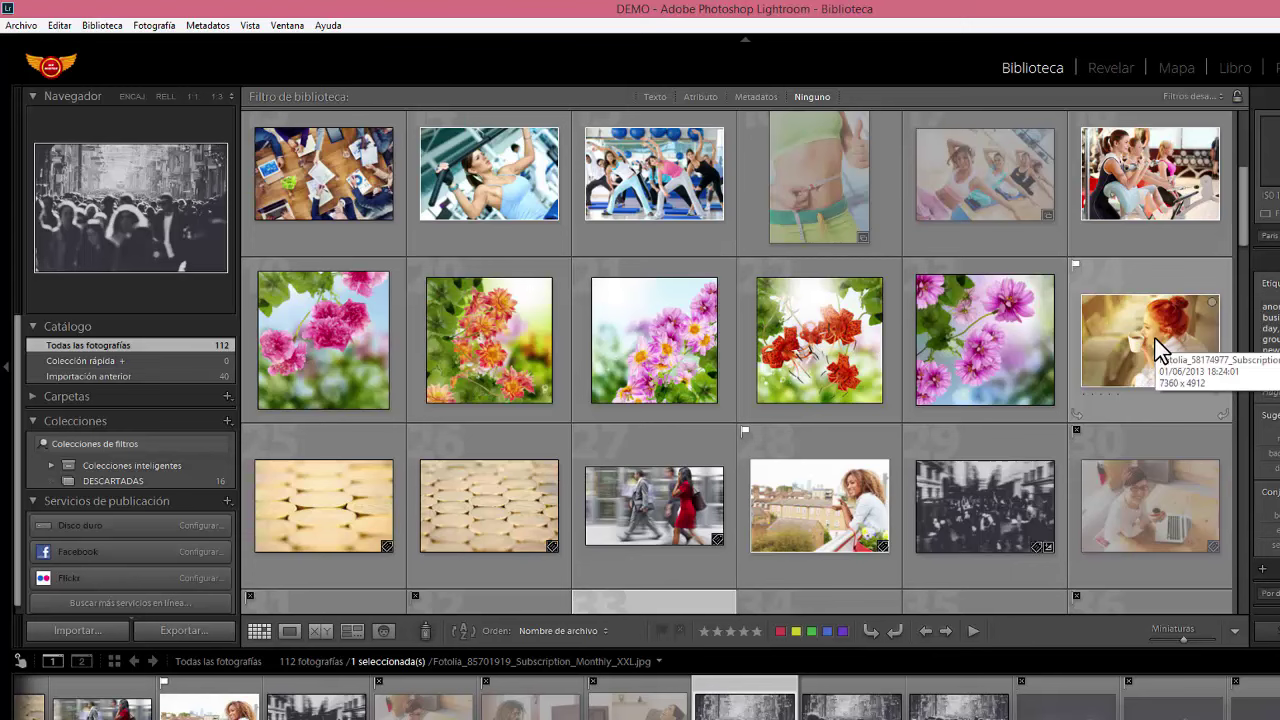
left_click(1154, 337)
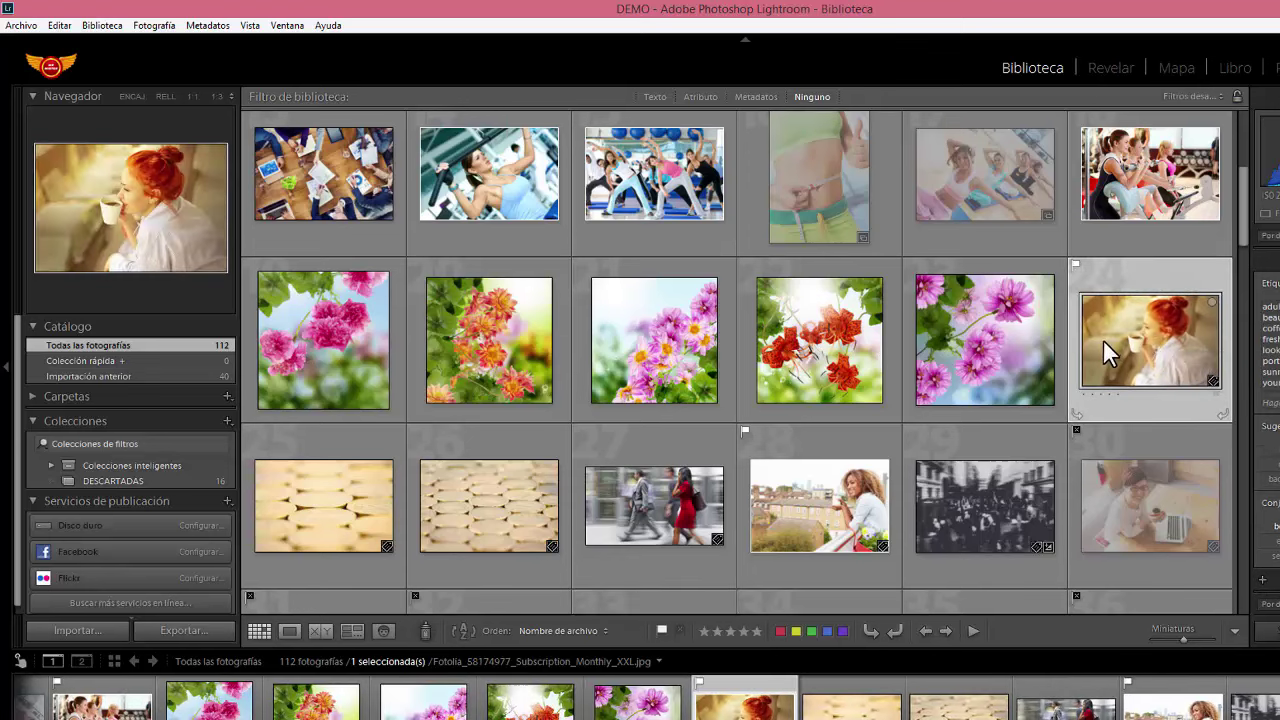
left_click(780, 480, "ctrl")
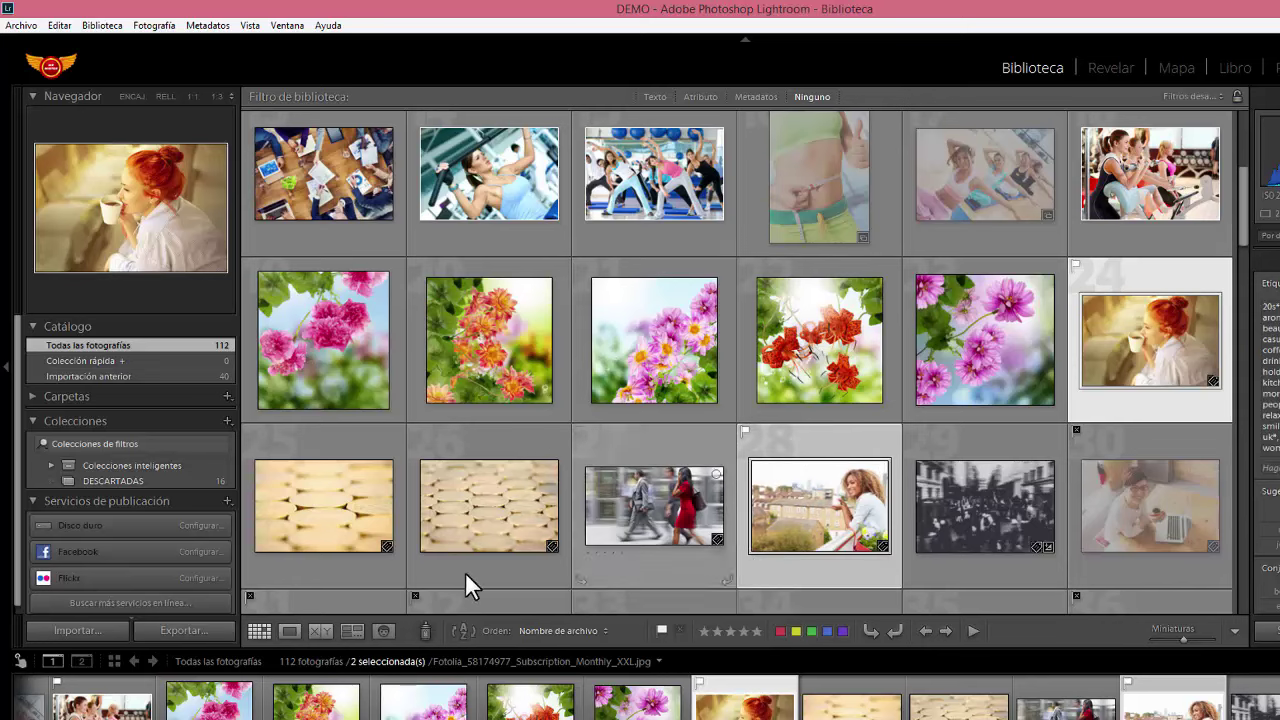
Survey the two coffee photos, reject the red-haired one, and return to Grid view.
left_click(343, 629)
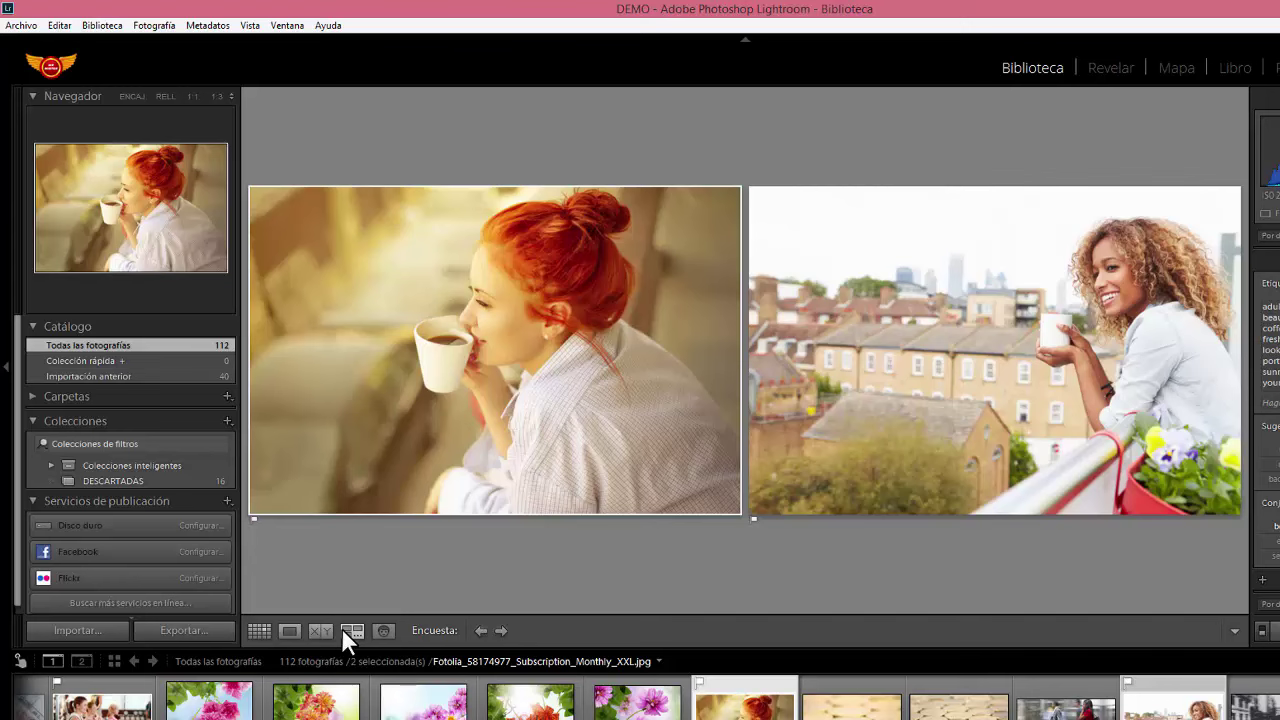
mouse_move(495, 350)
key("x")
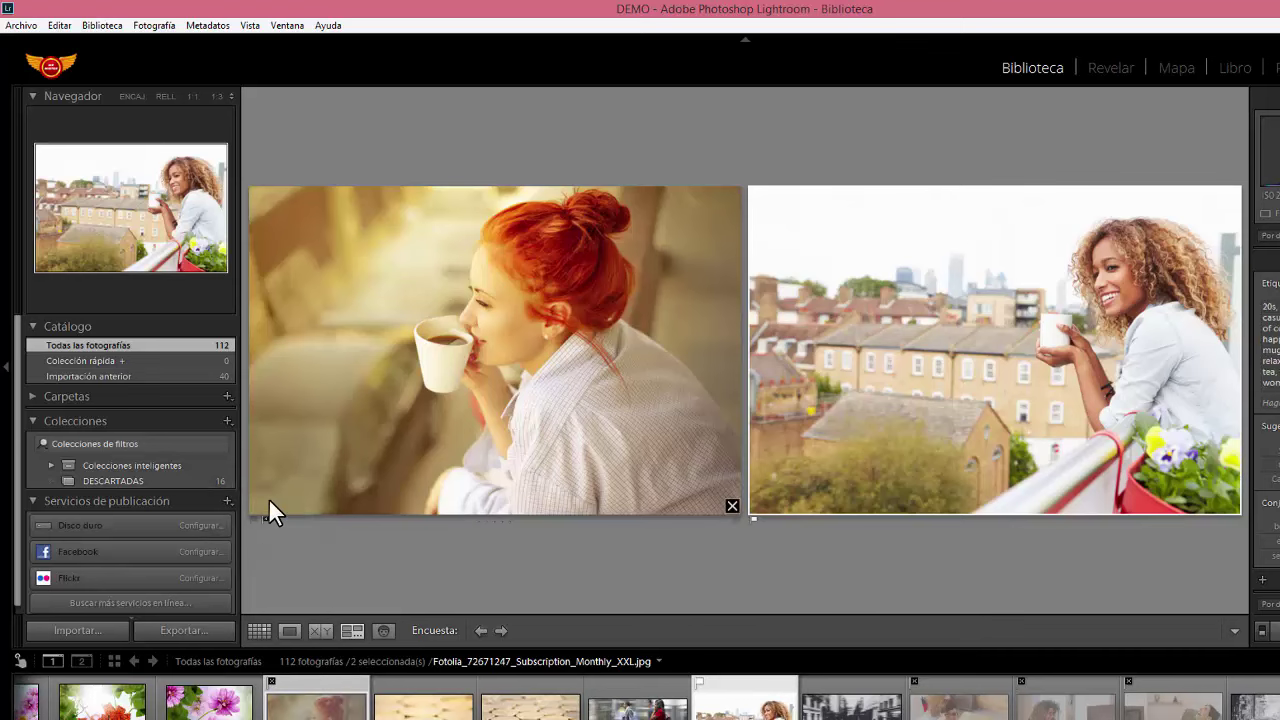
left_click(731, 506)
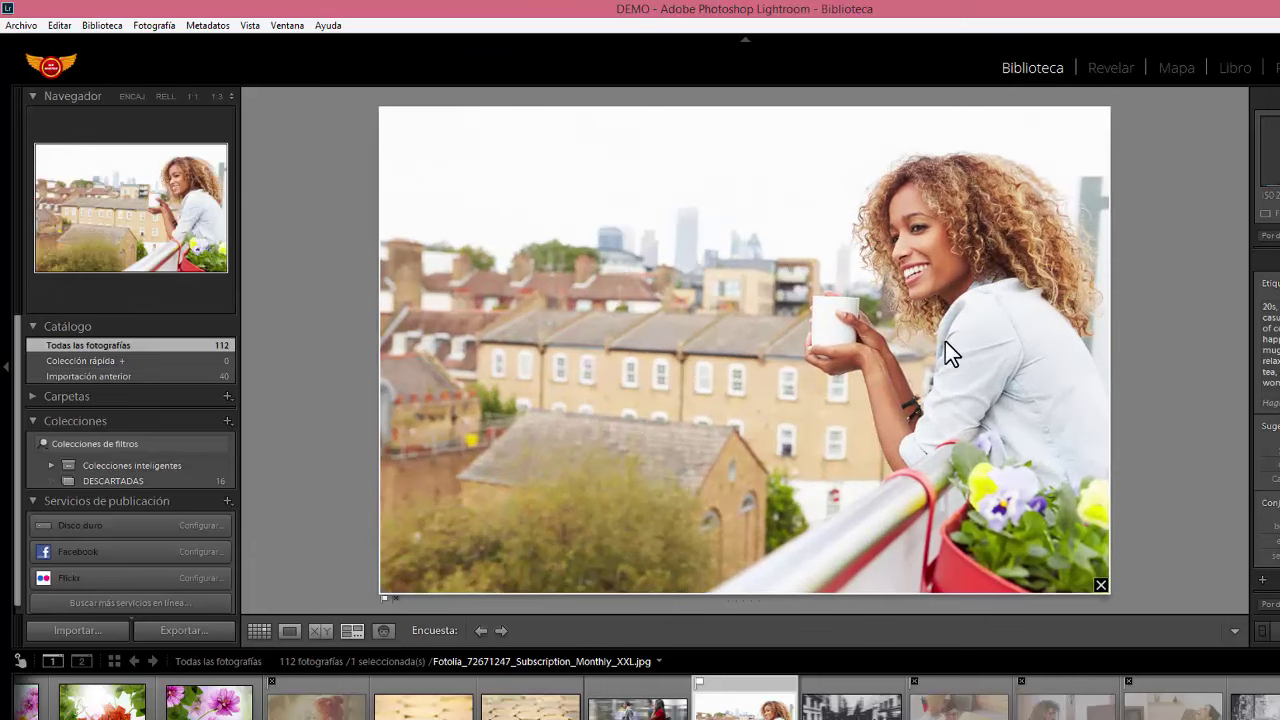
left_click(261, 630)
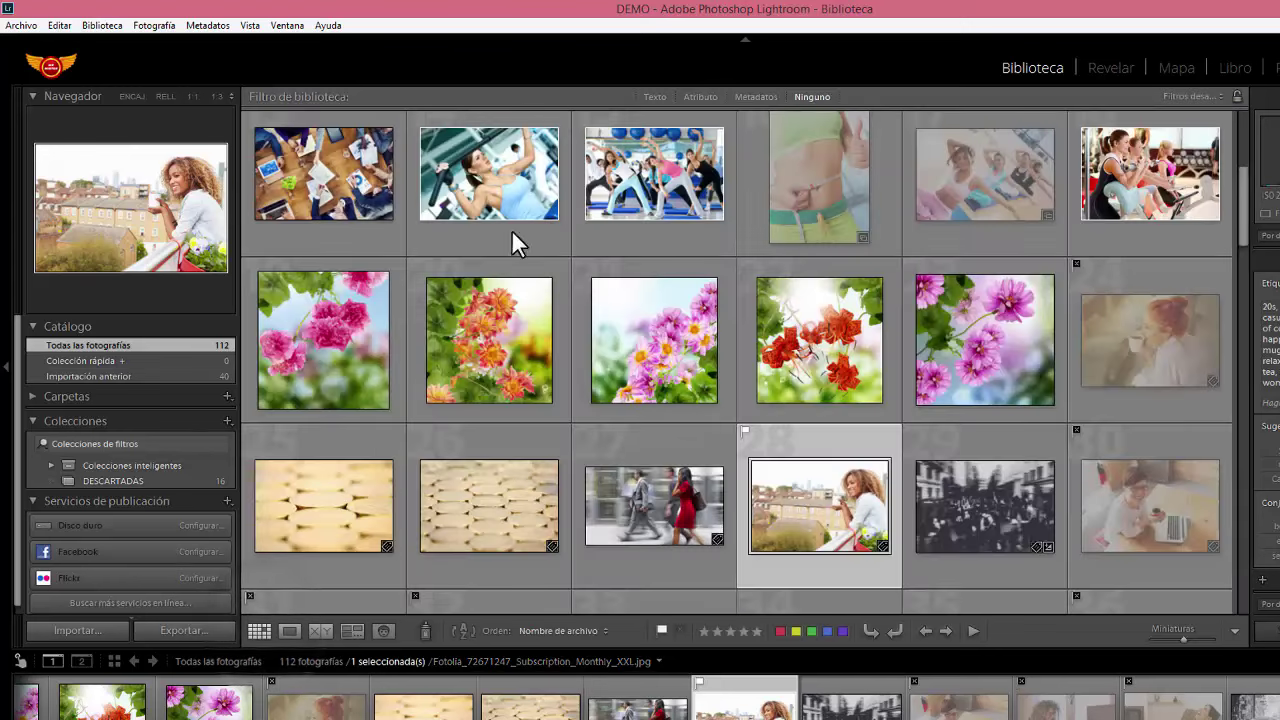
Select rejected photos 24, 30, 31 and 32 together in the grid.
scroll(1110, 421, "down", 3)
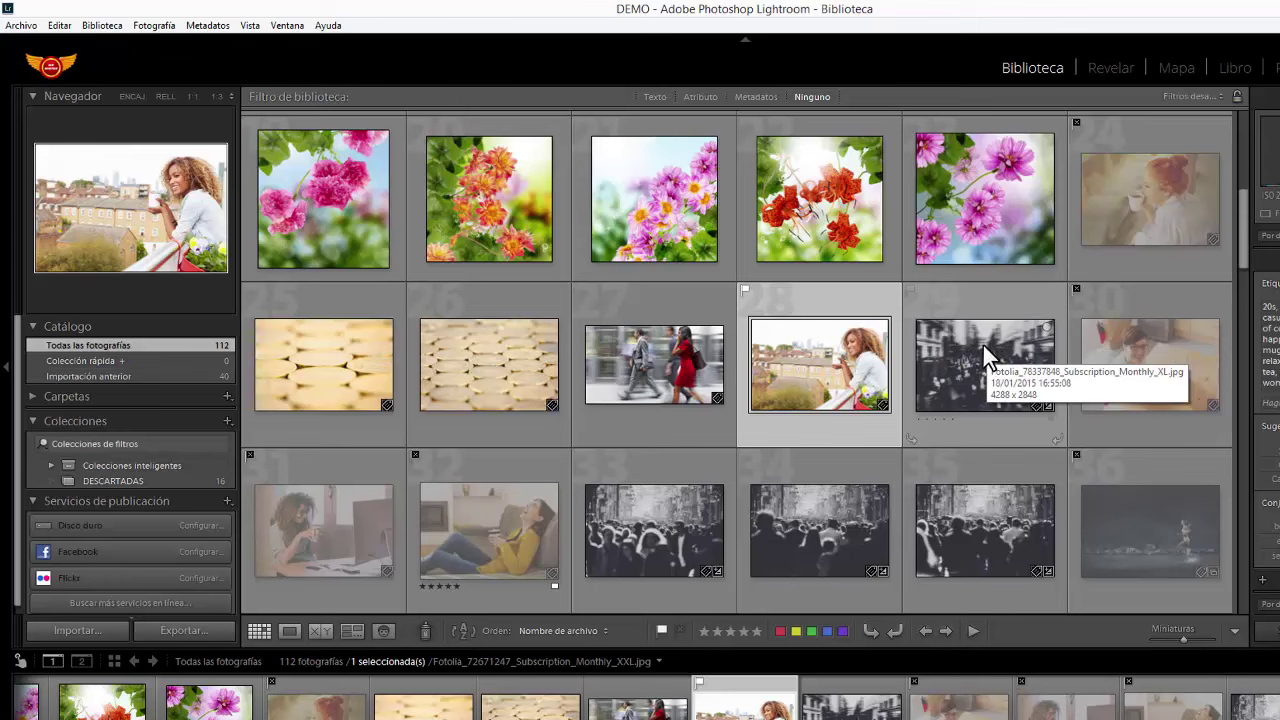
left_click(1163, 190)
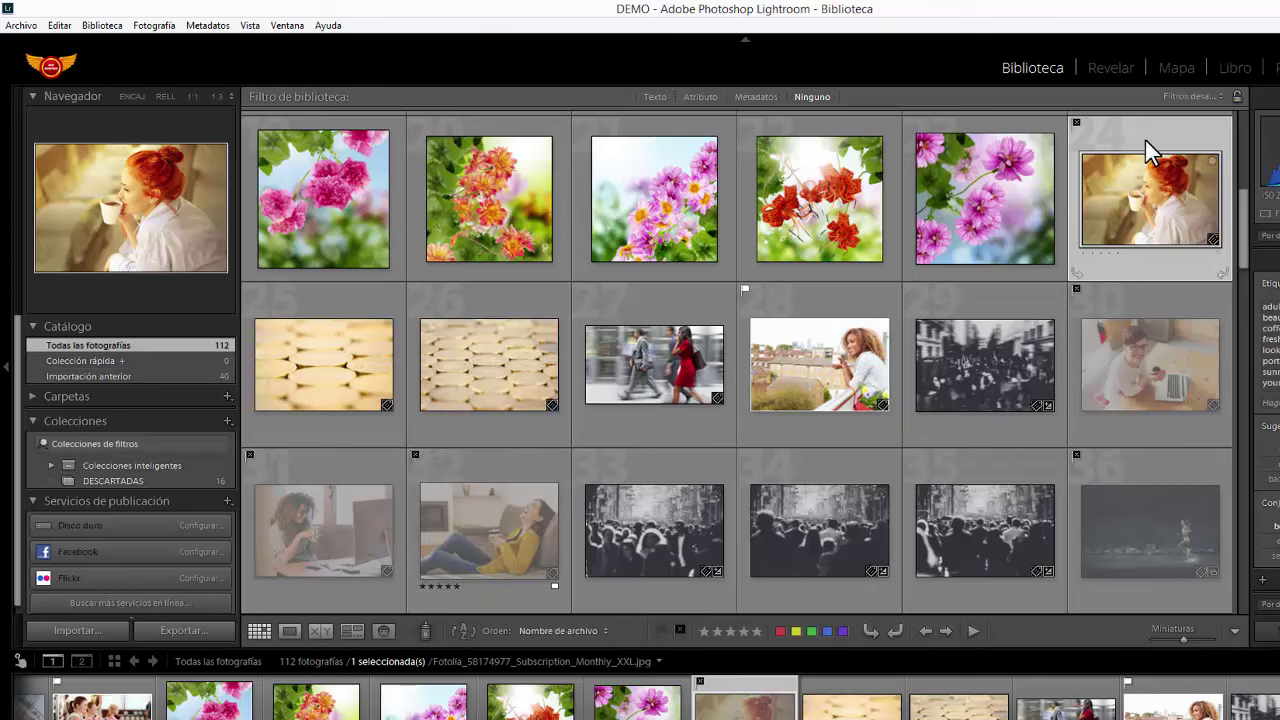
left_click(1139, 345, "ctrl")
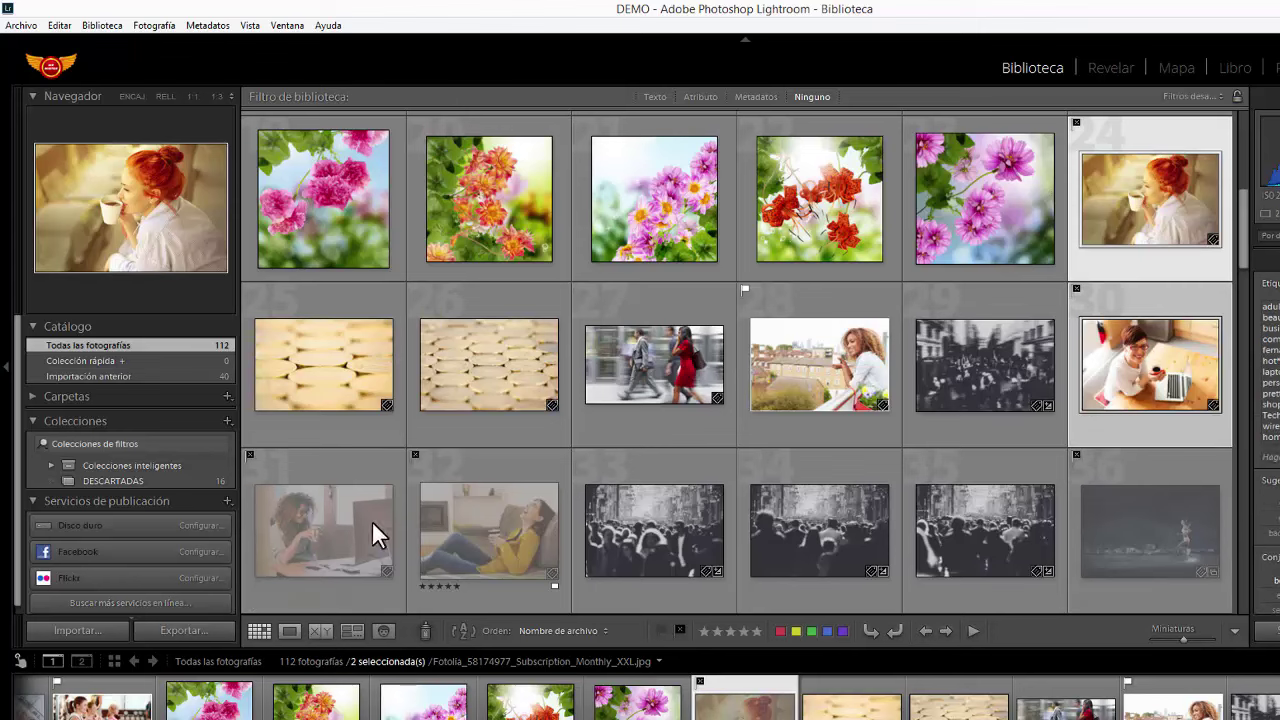
left_click(306, 495, "ctrl")
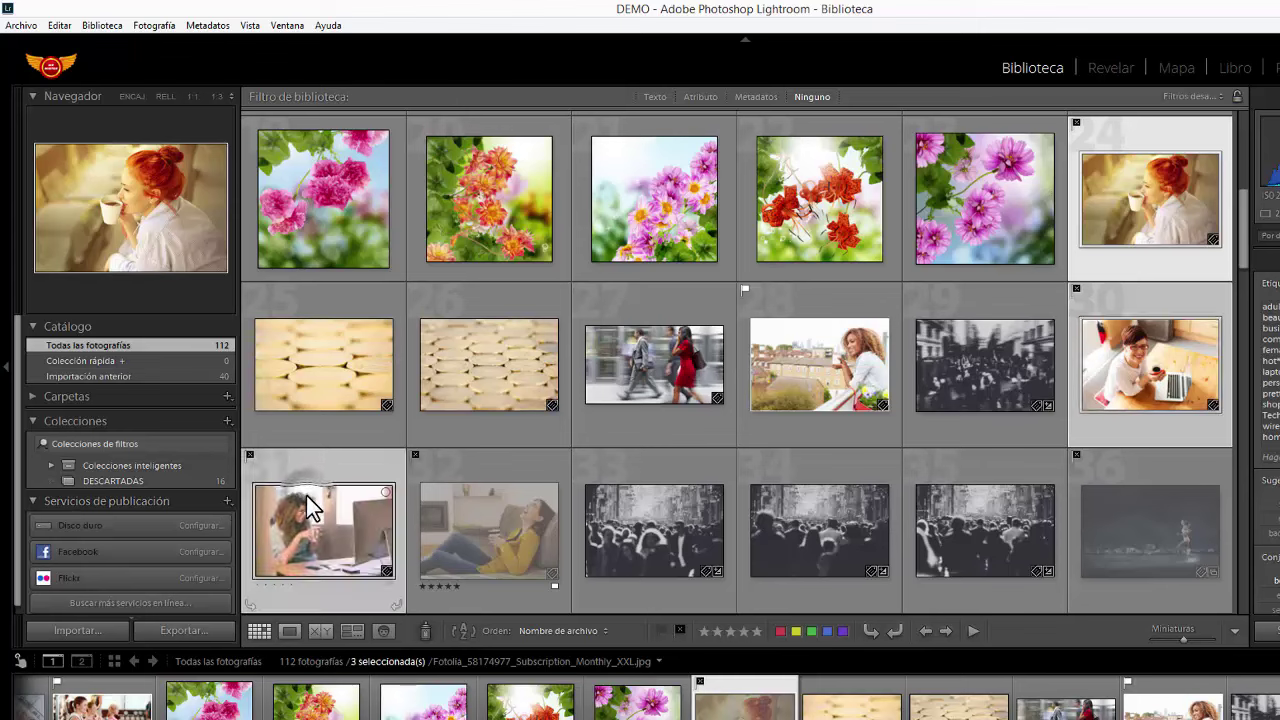
left_click(461, 513, "ctrl")
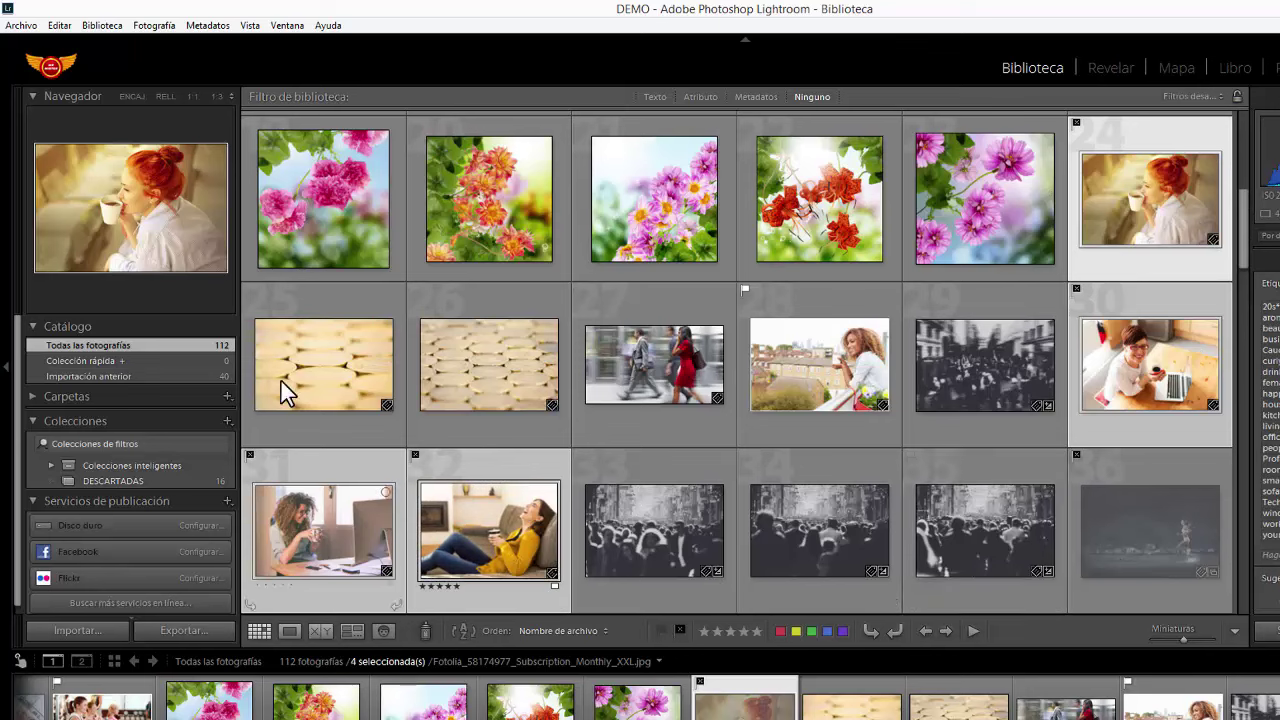
mouse_move(113, 481)
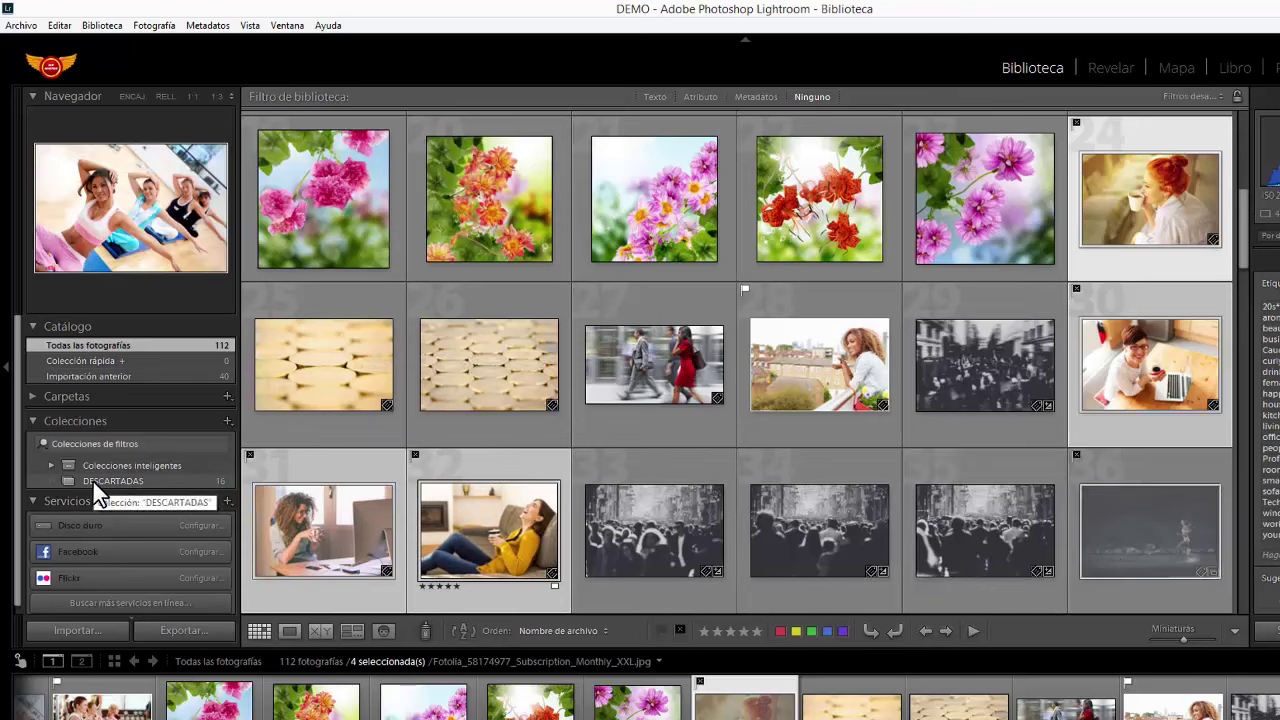
Add the four selected photos to DESCARTADAS and open it, now 20 photos.
right_click(93, 482)
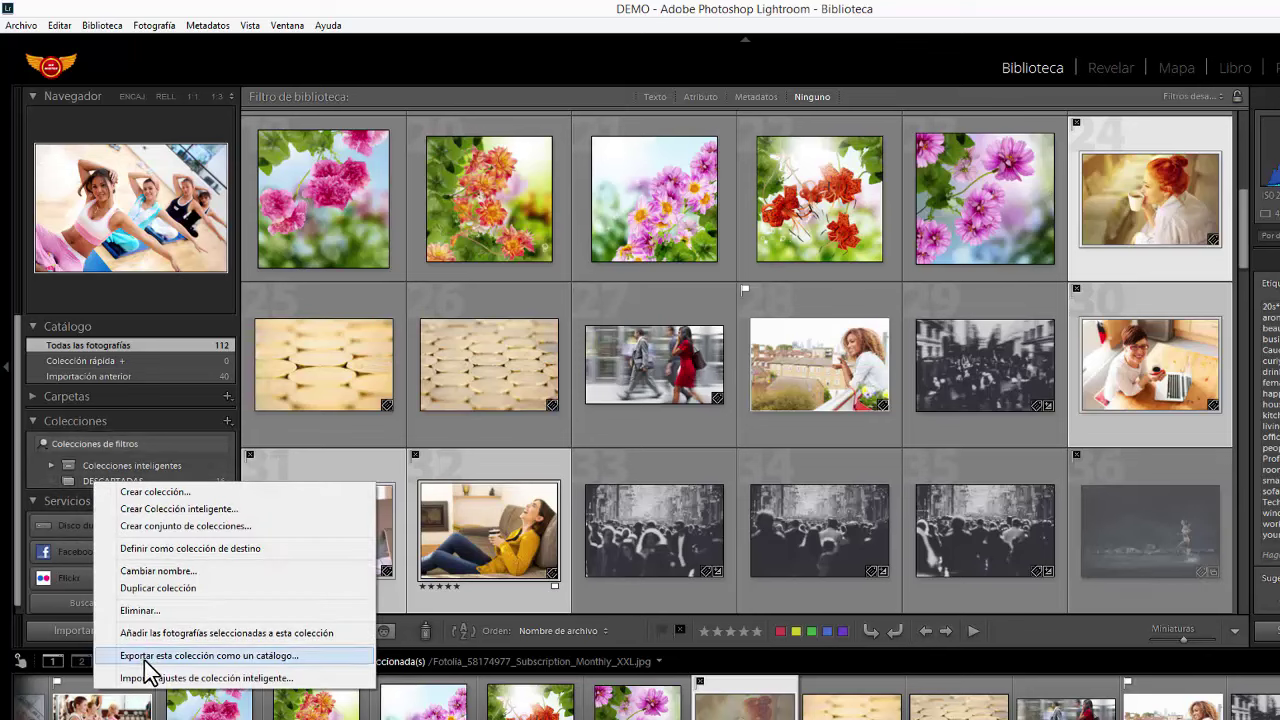
left_click(321, 635)
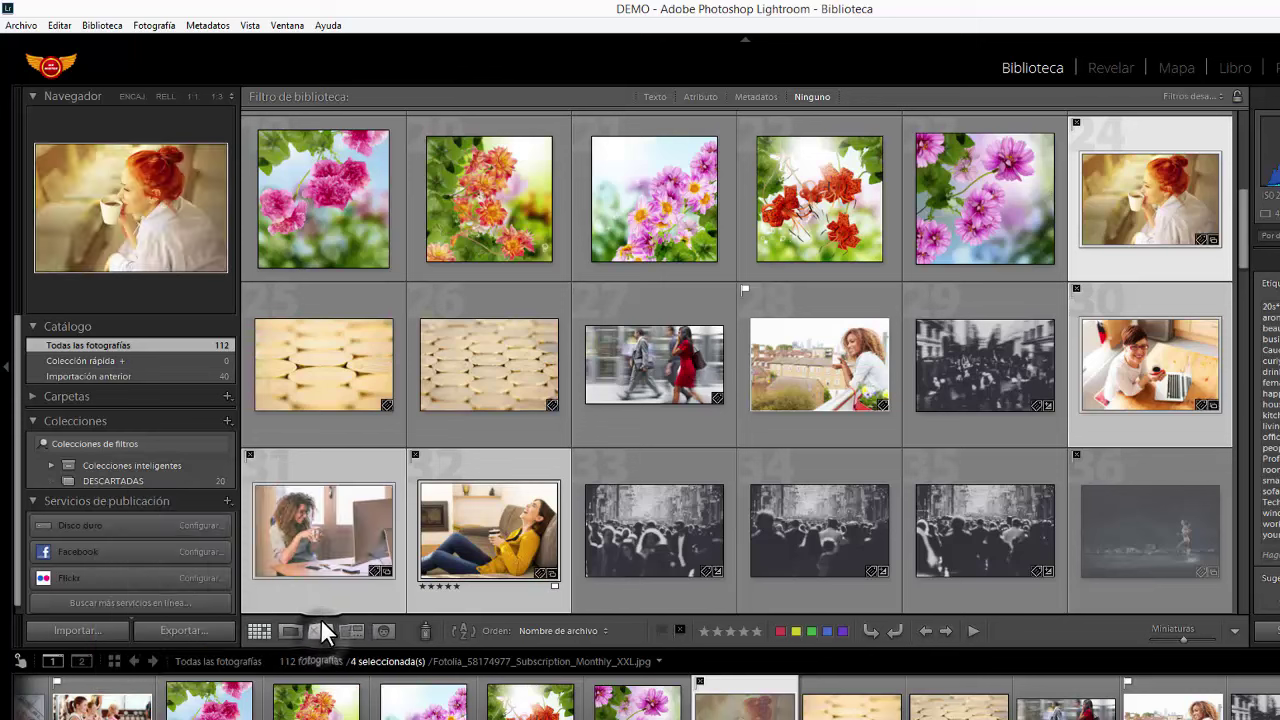
left_click(225, 480)
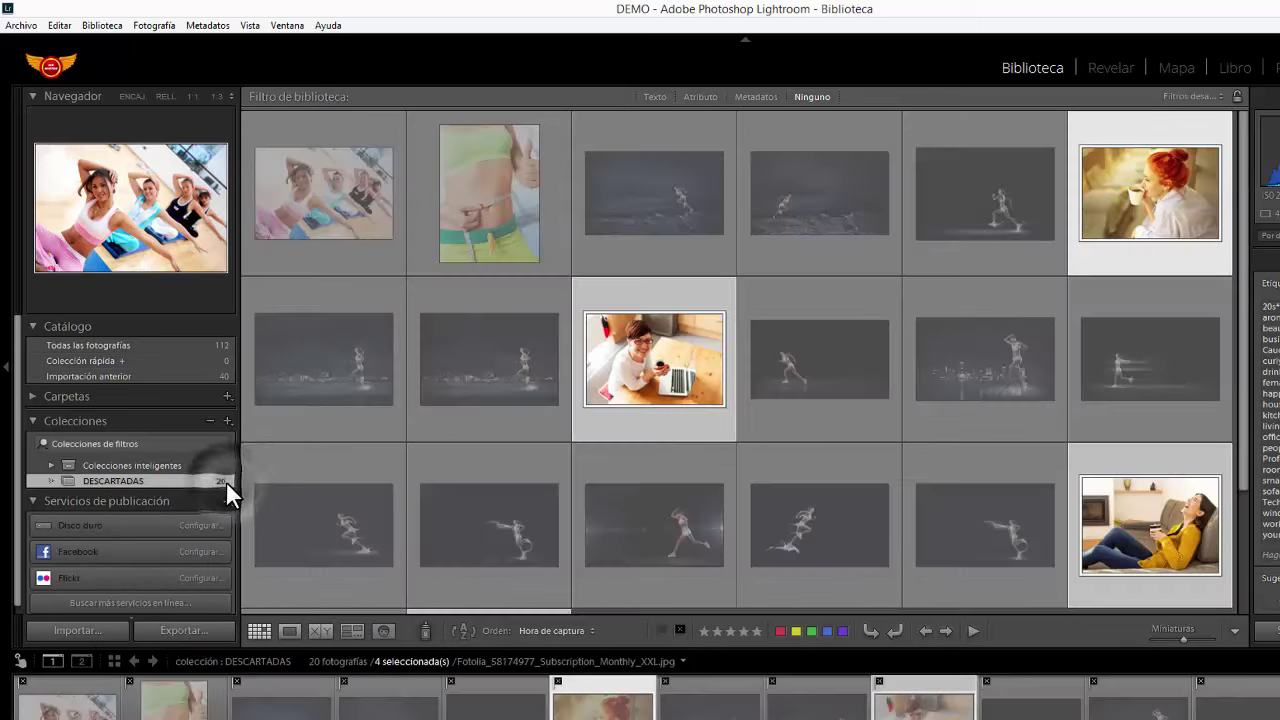
Select only the runner photo and scroll through the collection.
left_click(865, 305)
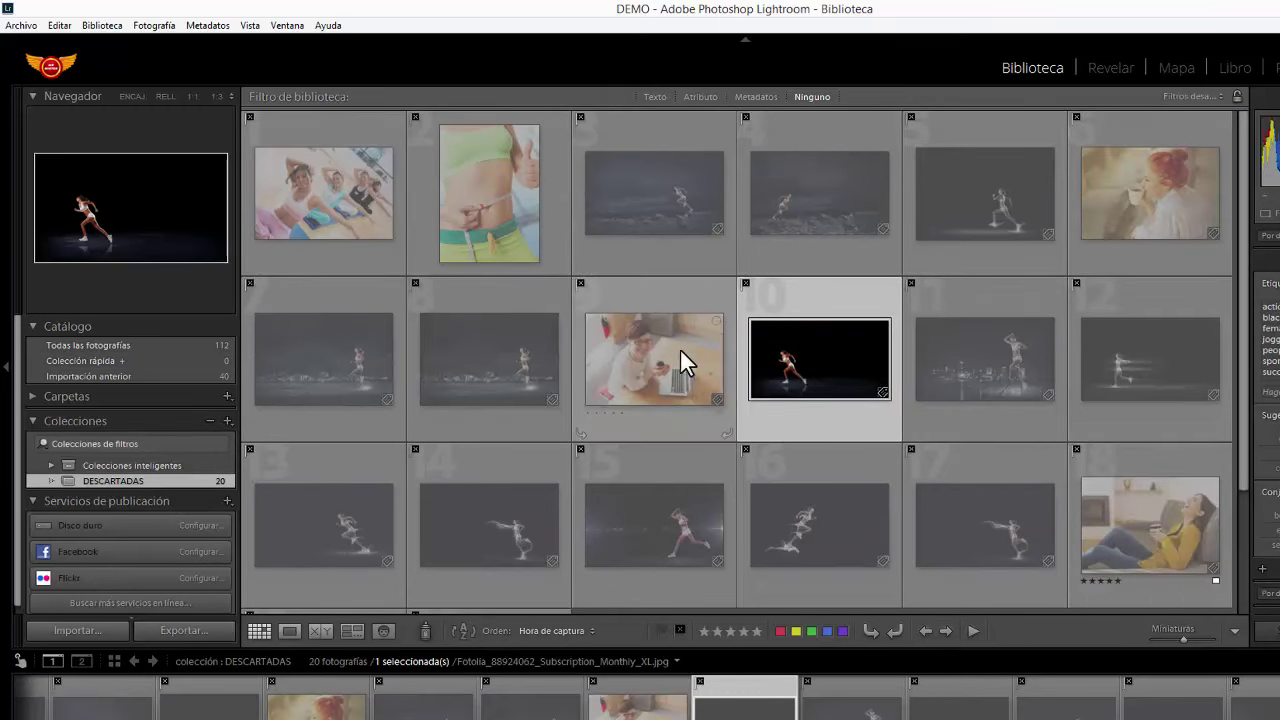
scroll(1205, 270, "down", 1)
scroll(1196, 283, "down", 3)
scroll(1196, 283, "up", 1)
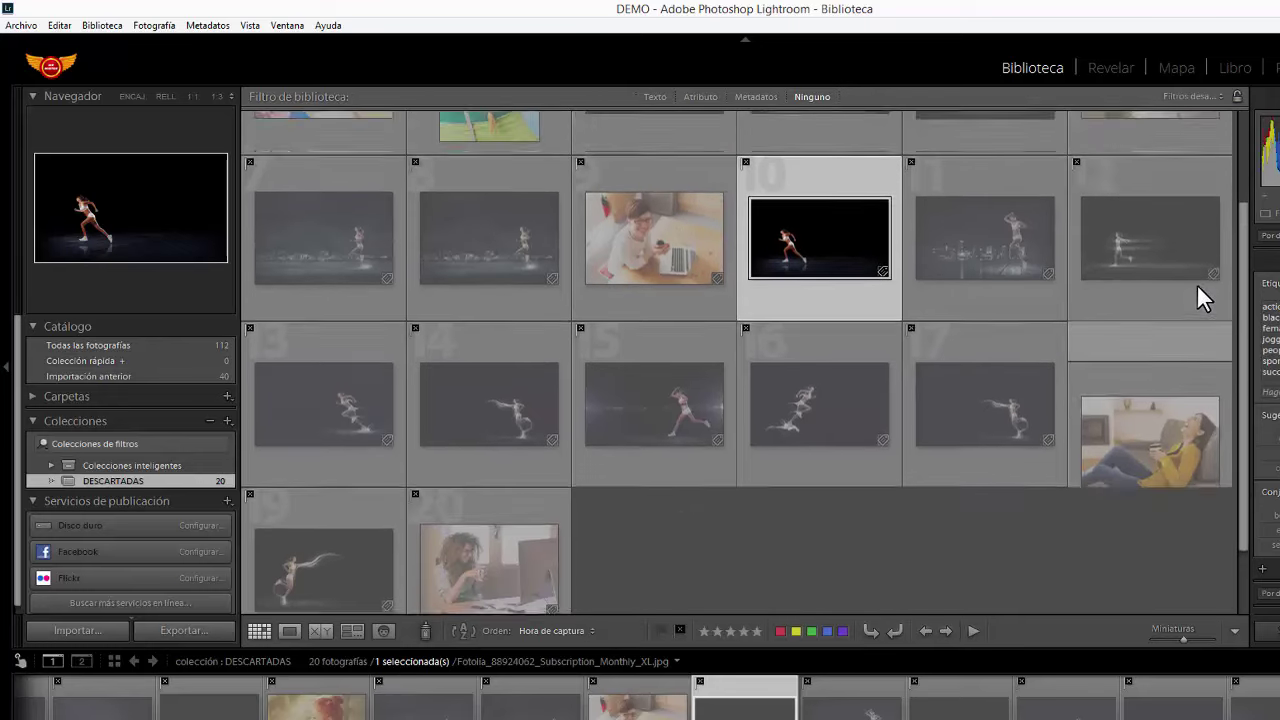
scroll(1196, 283, "up", 3)
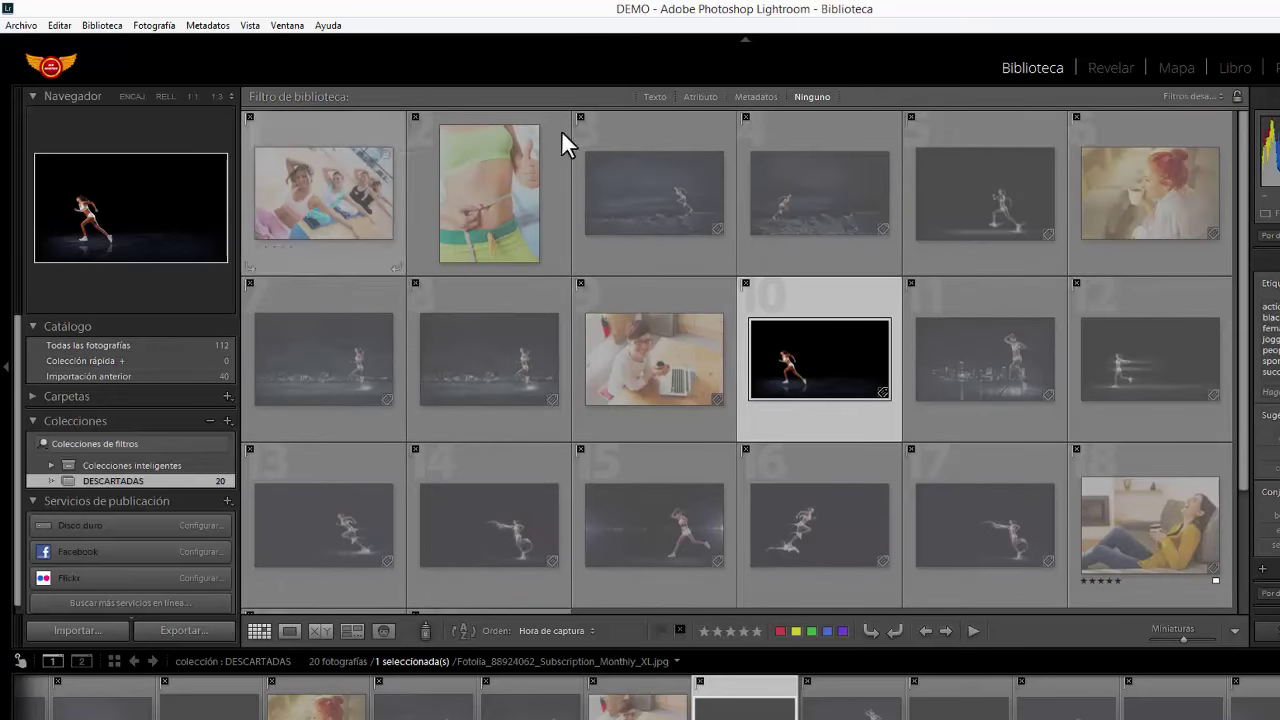
left_click(86, 344)
scroll(1000, 370, "down", 5)
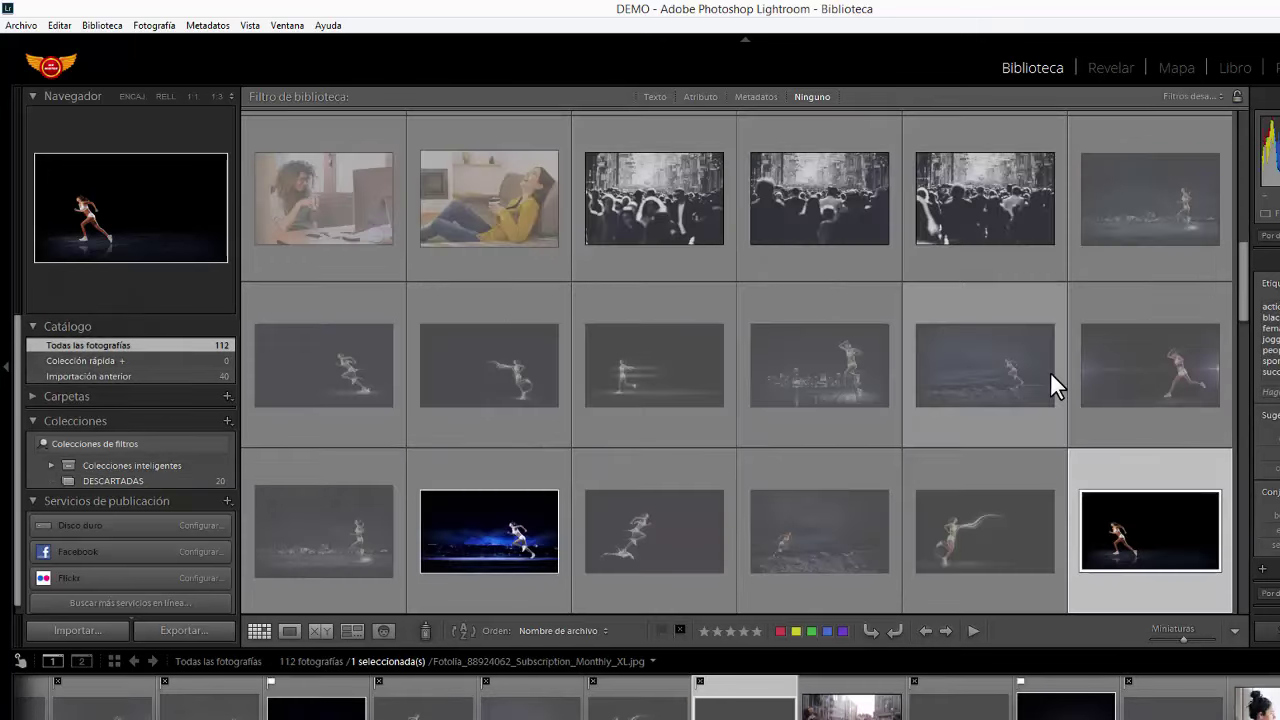
scroll(1050, 371, "up", 3)
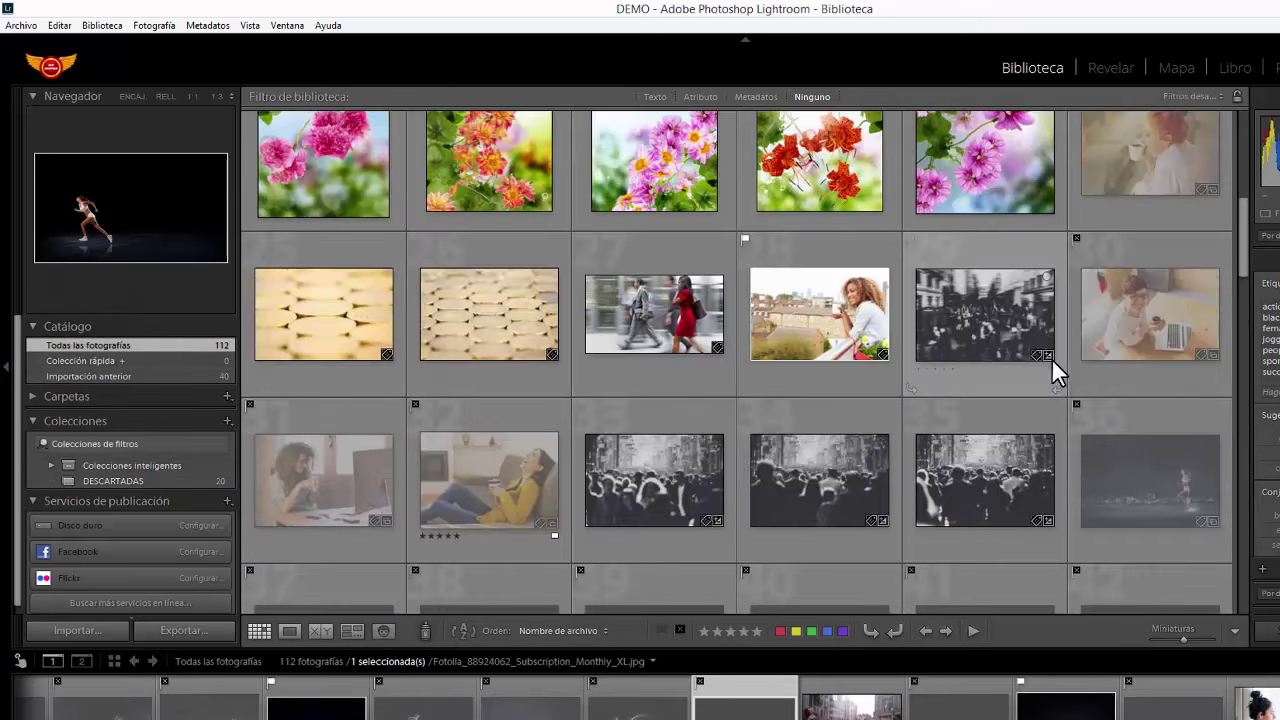
scroll(1051, 375, "down", 2)
scroll(1051, 375, "down", 3)
scroll(1051, 375, "down", 3)
scroll(1051, 375, "down", 1)
scroll(1051, 372, "up", 2)
scroll(1051, 372, "up", 2)
scroll(1051, 372, "up", 2)
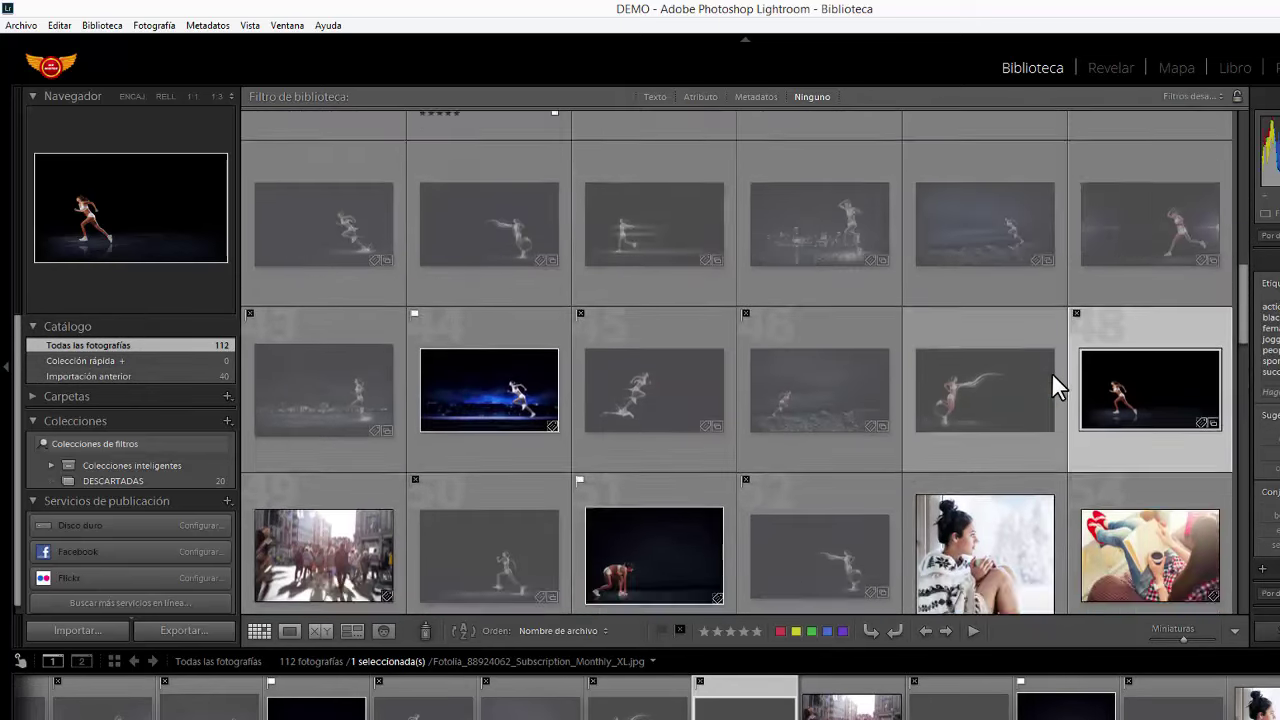
scroll(1051, 372, "up", 2)
scroll(1051, 372, "up", 2)
scroll(1051, 372, "up", 2)
scroll(1051, 372, "up", 2)
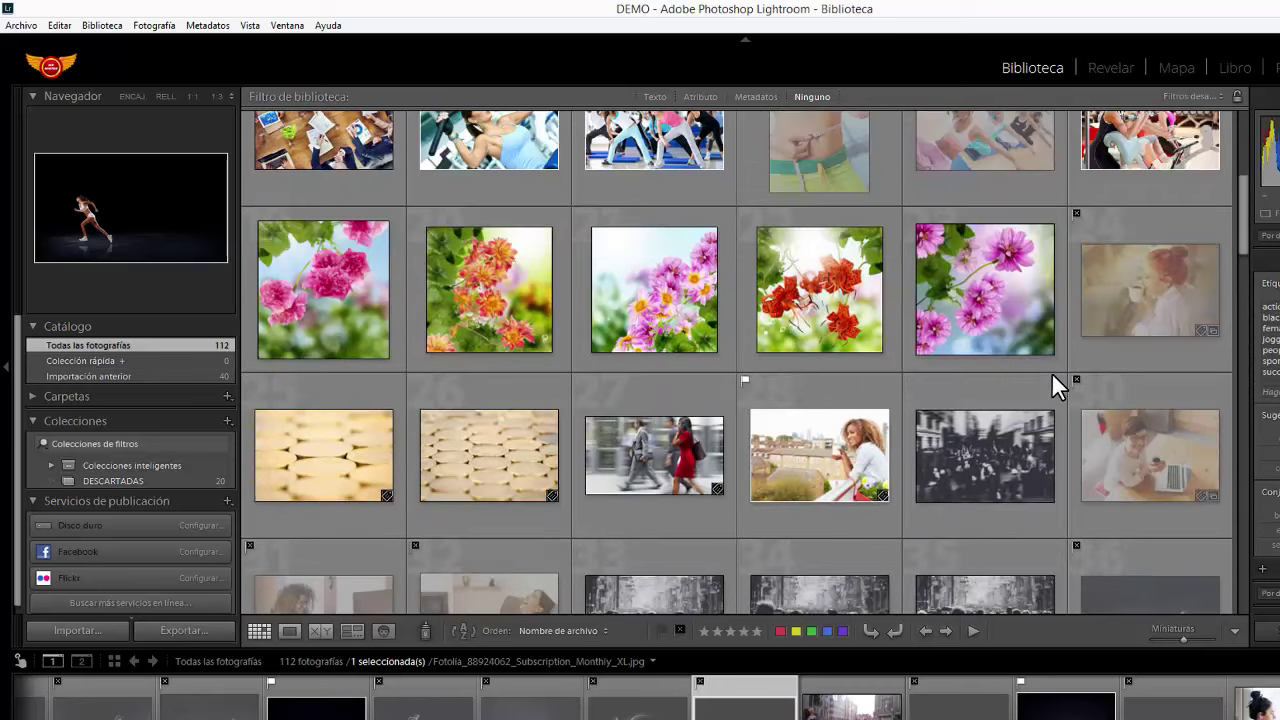
scroll(1051, 372, "up", 2)
scroll(1051, 372, "up", 1)
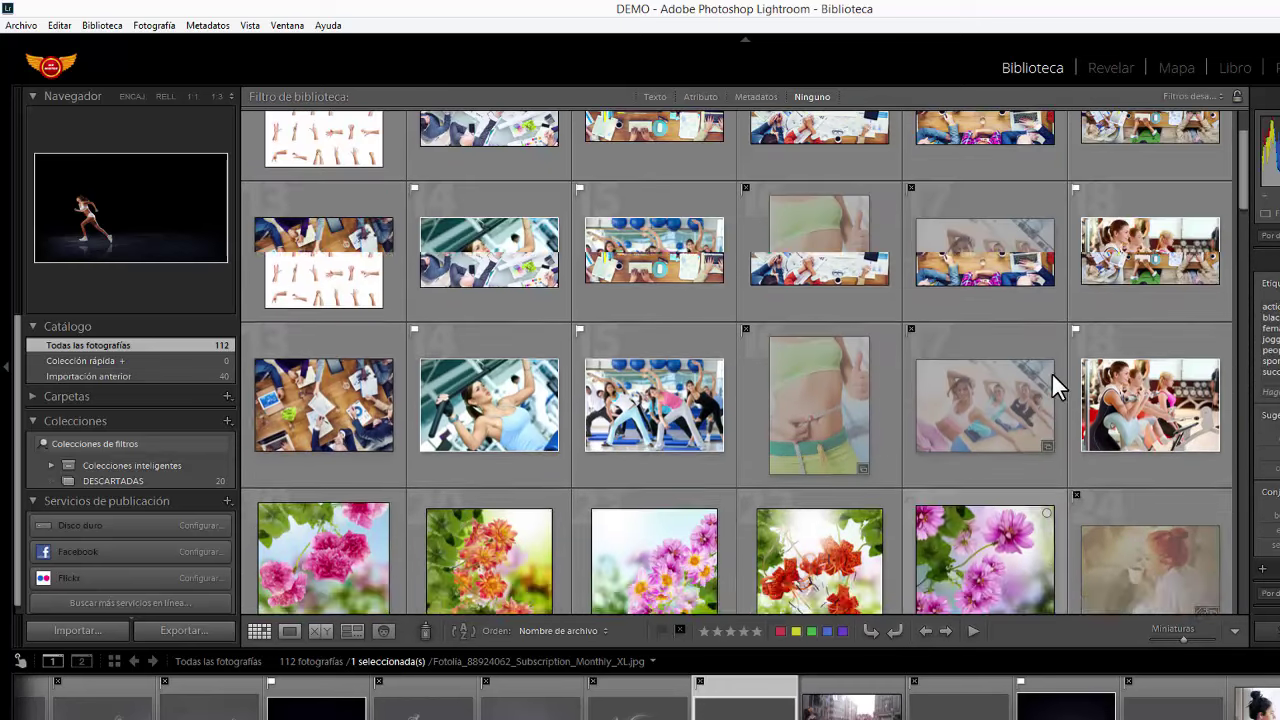
scroll(1051, 372, "down", 1)
scroll(1052, 374, "down", 2)
scroll(1051, 372, "down", 3)
scroll(1051, 372, "down", 2)
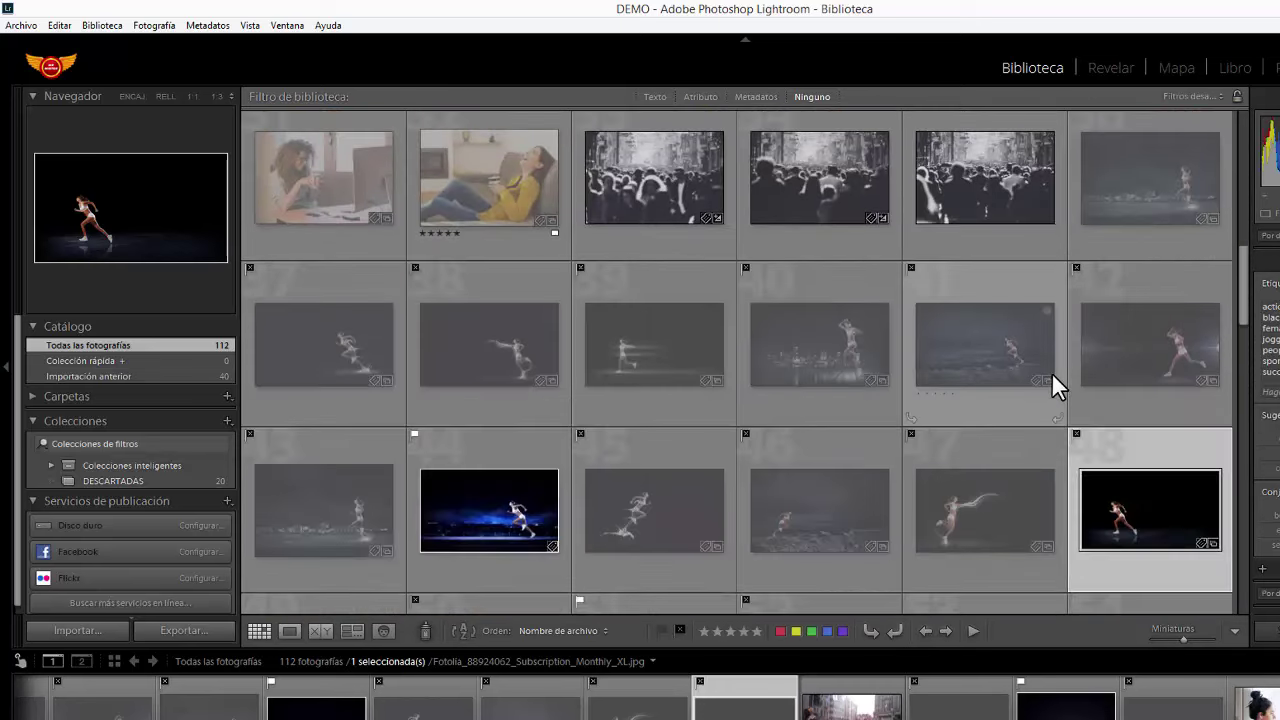
scroll(1051, 372, "down", 2)
scroll(1051, 372, "down", 3)
scroll(1051, 372, "down", 2)
scroll(1051, 372, "down", 2)
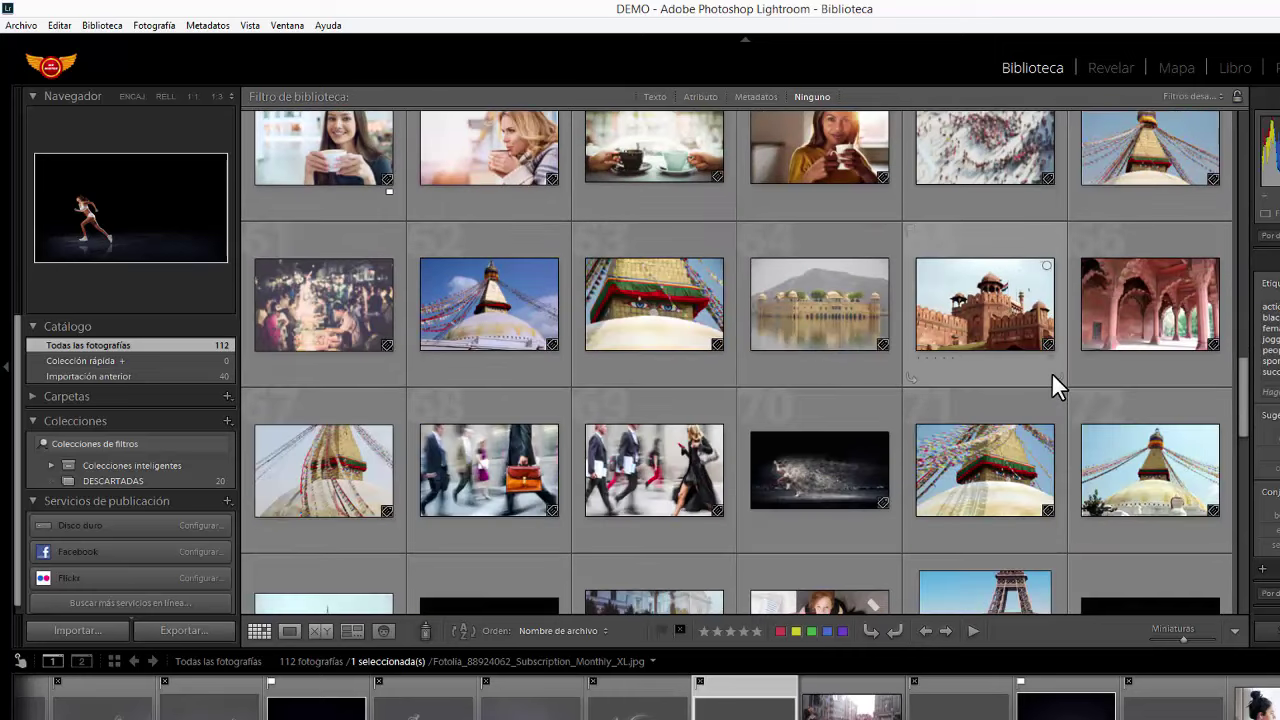
scroll(1051, 372, "down", 2)
scroll(1051, 372, "down", 4)
scroll(1051, 372, "up", 2)
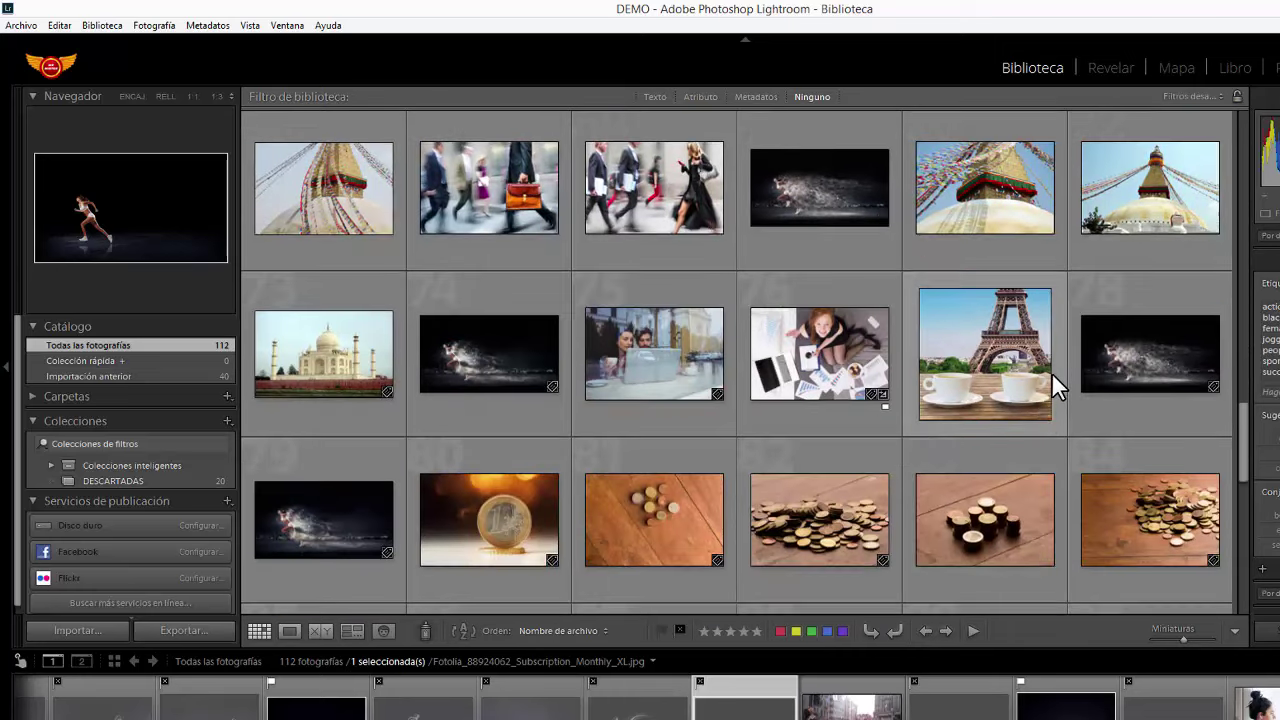
scroll(1051, 372, "up", 2)
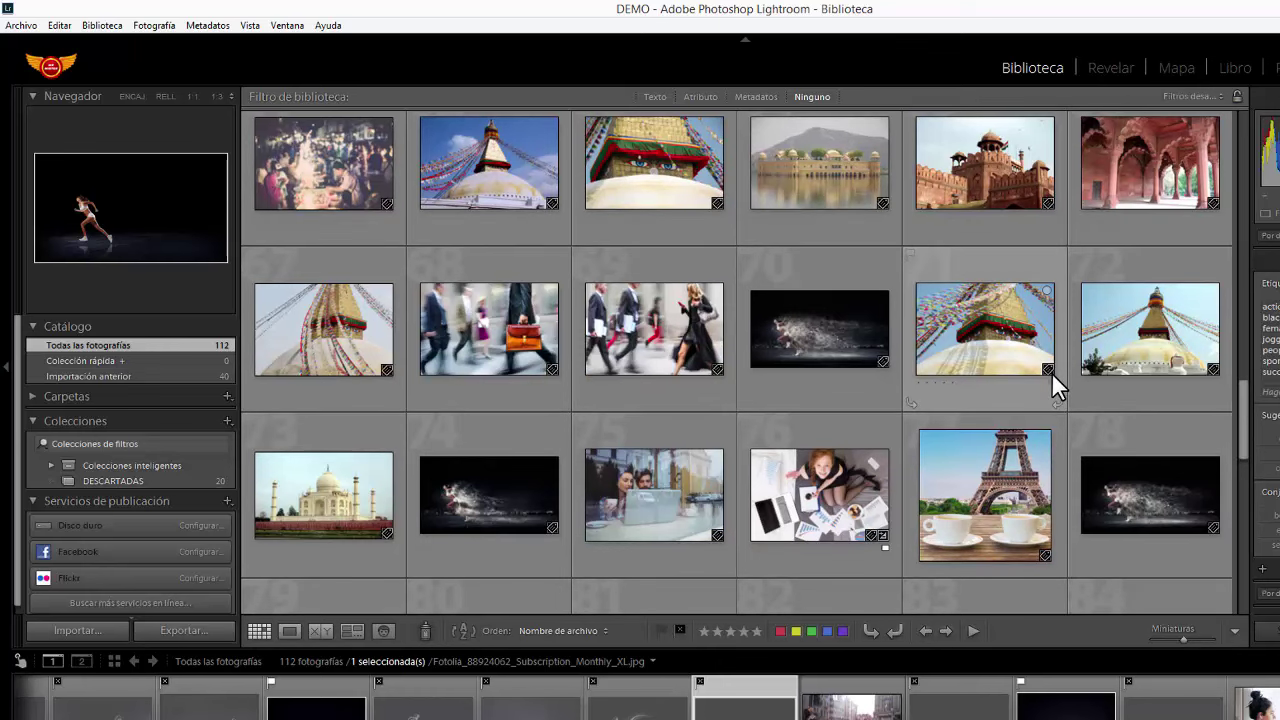
scroll(1086, 352, "down", 2)
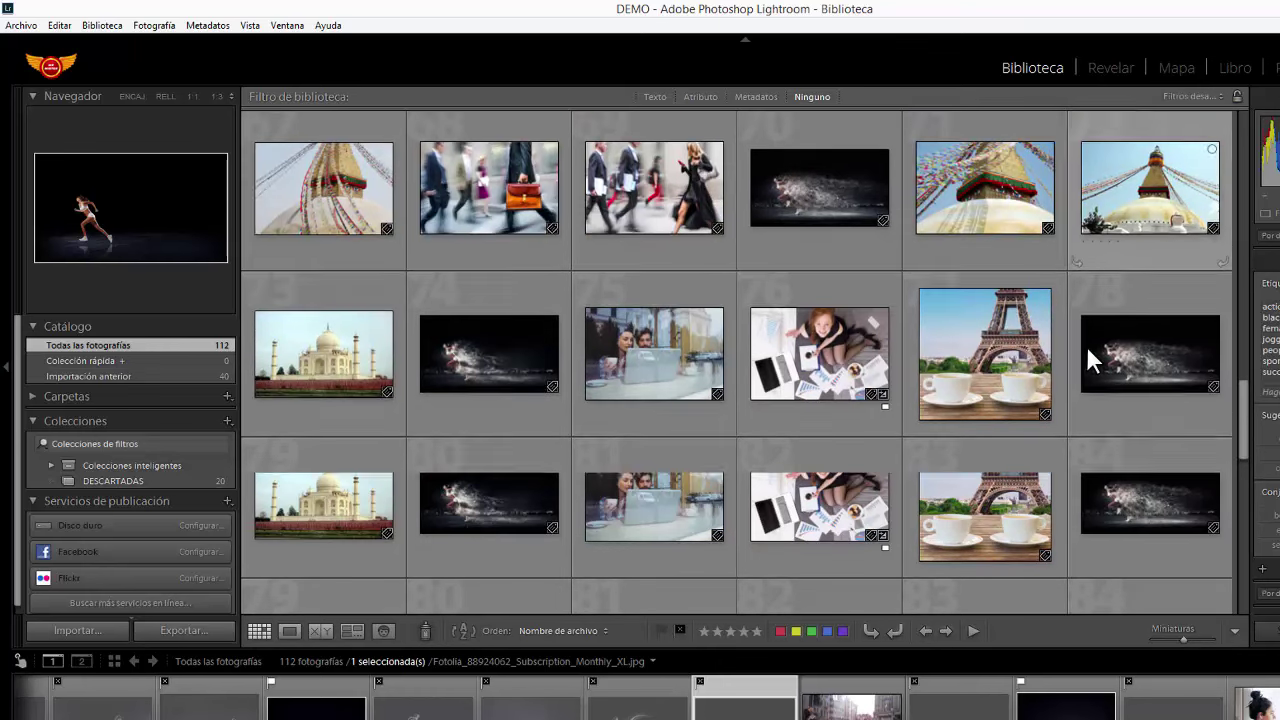
scroll(1088, 351, "down", 1)
scroll(1086, 345, "down", 1)
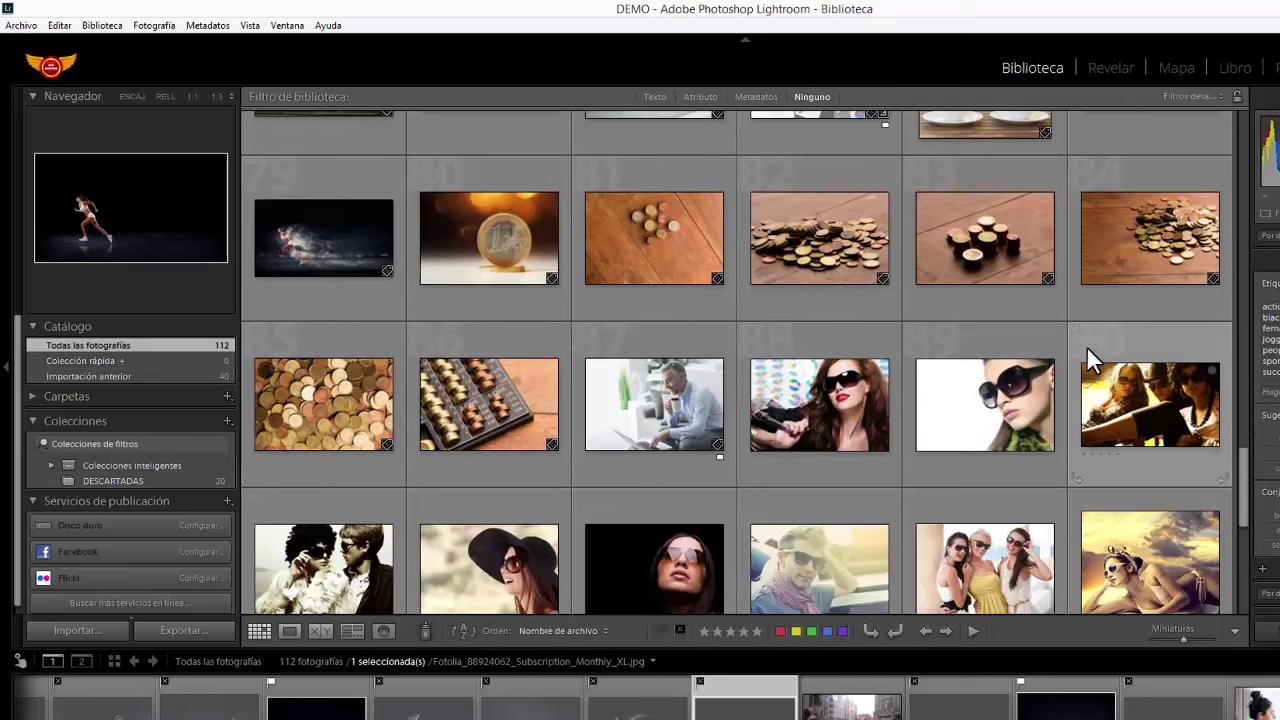
scroll(1086, 345, "down", 2)
scroll(1086, 345, "down", 2)
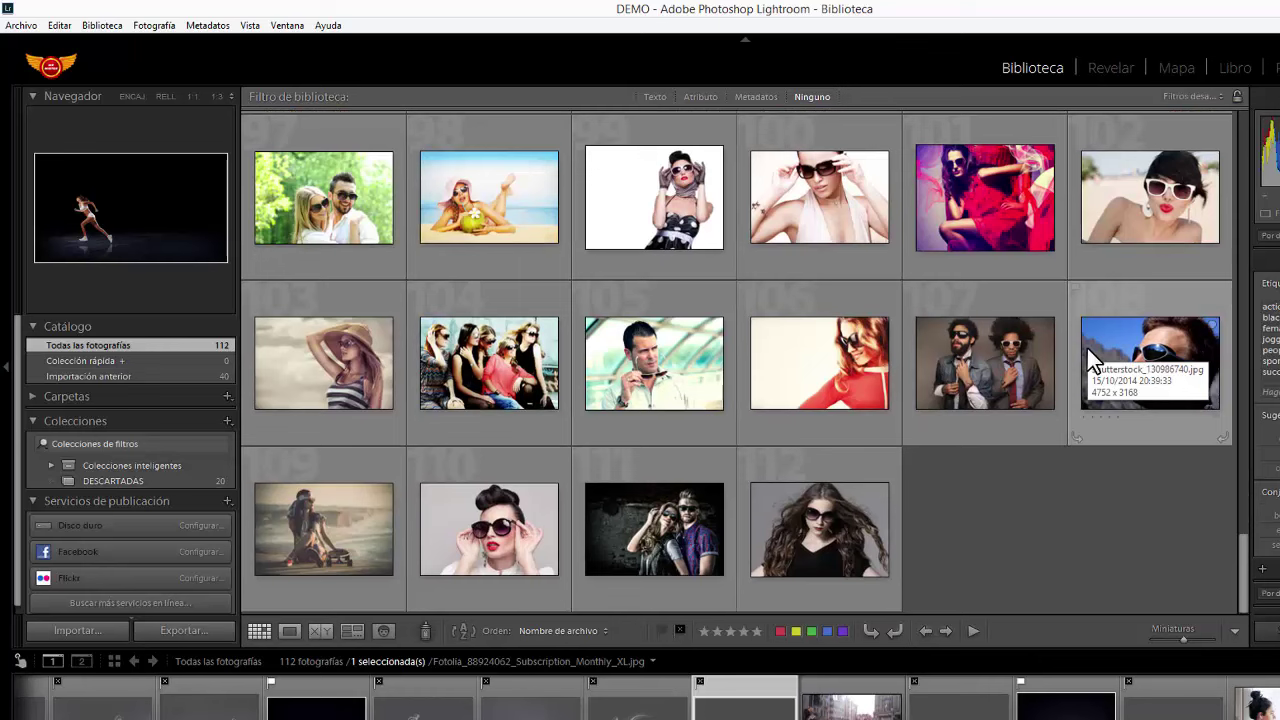
scroll(1086, 345, "up", 1)
scroll(1087, 348, "up", 1)
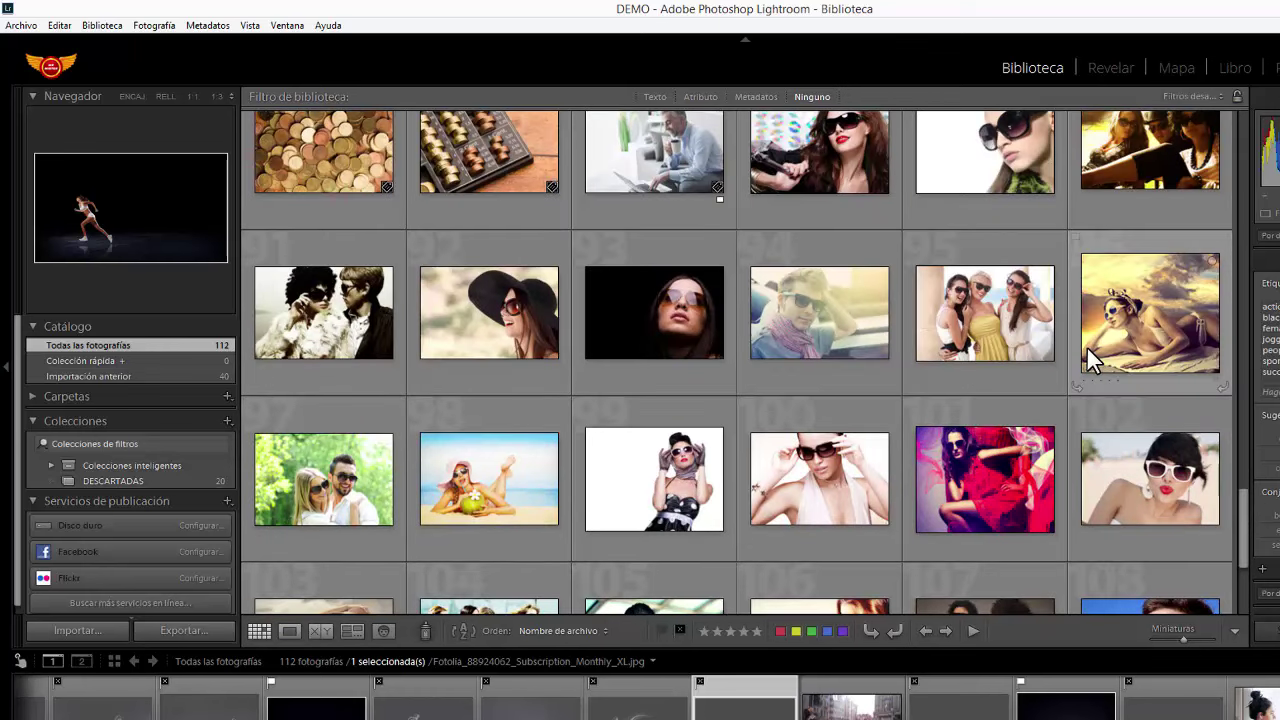
scroll(1088, 356, "up", 2)
scroll(1088, 356, "up", 1)
scroll(1088, 356, "up", 1)
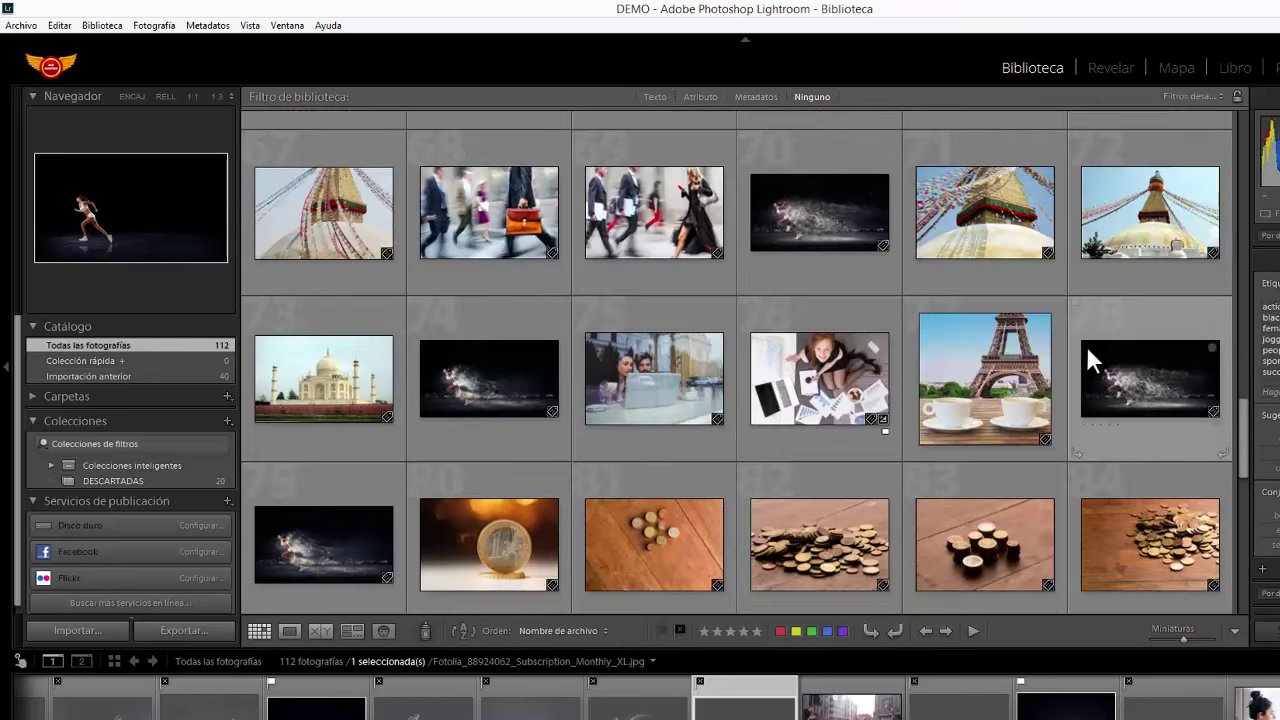
scroll(1085, 343, "up", 1)
scroll(1086, 345, "up", 1)
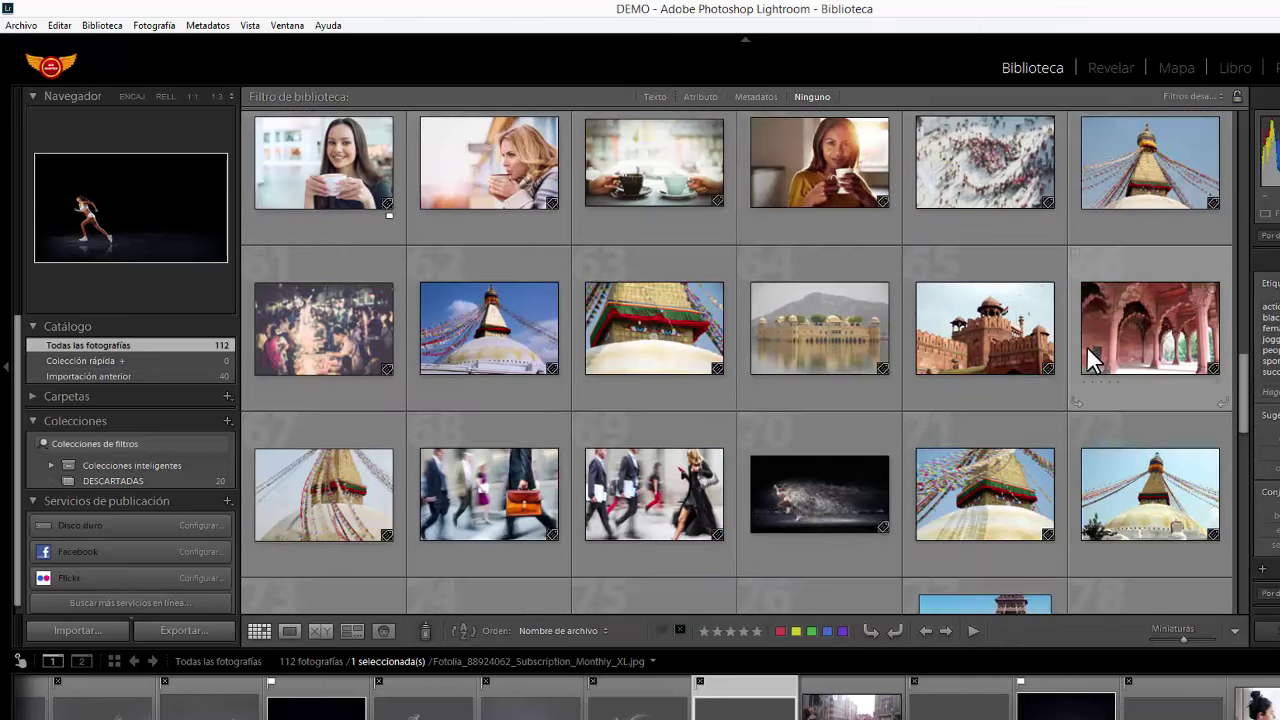
scroll(1086, 345, "up", 2)
scroll(1086, 345, "up", 1)
scroll(1086, 345, "up", 2)
scroll(1086, 345, "up", 1)
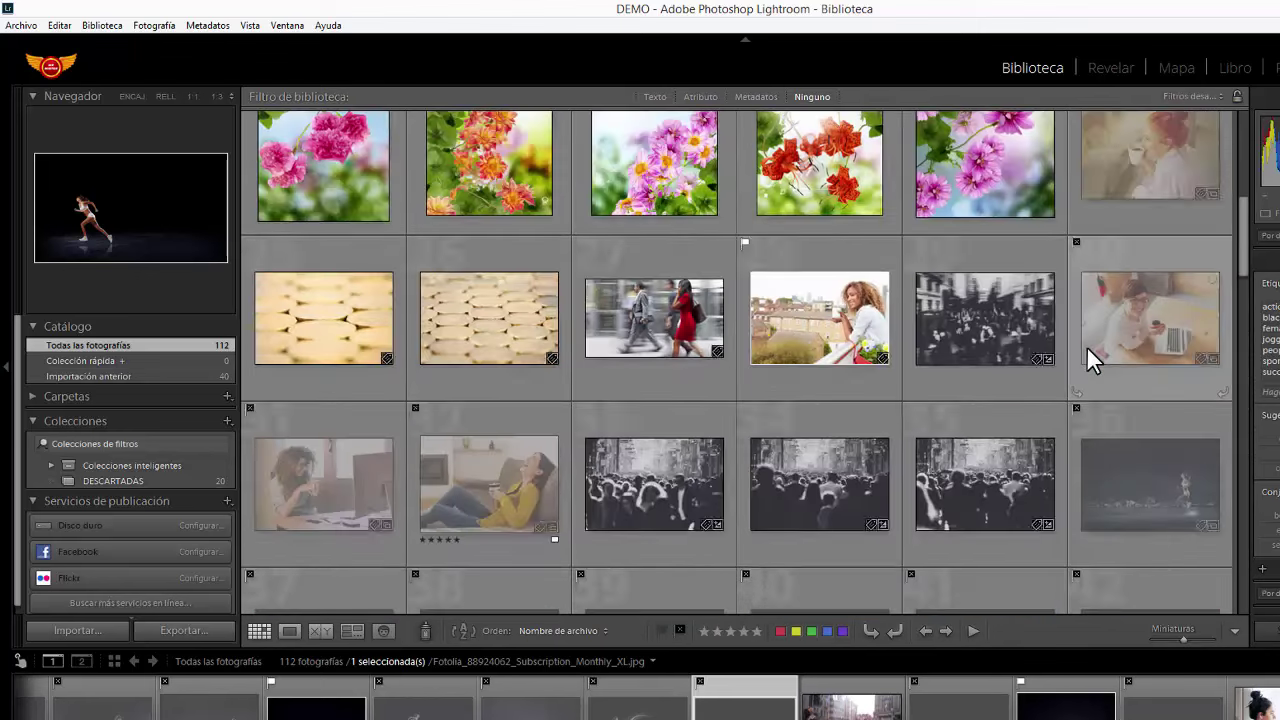
scroll(1086, 345, "up", 3)
scroll(1086, 345, "down", 2)
scroll(1086, 345, "down", 1)
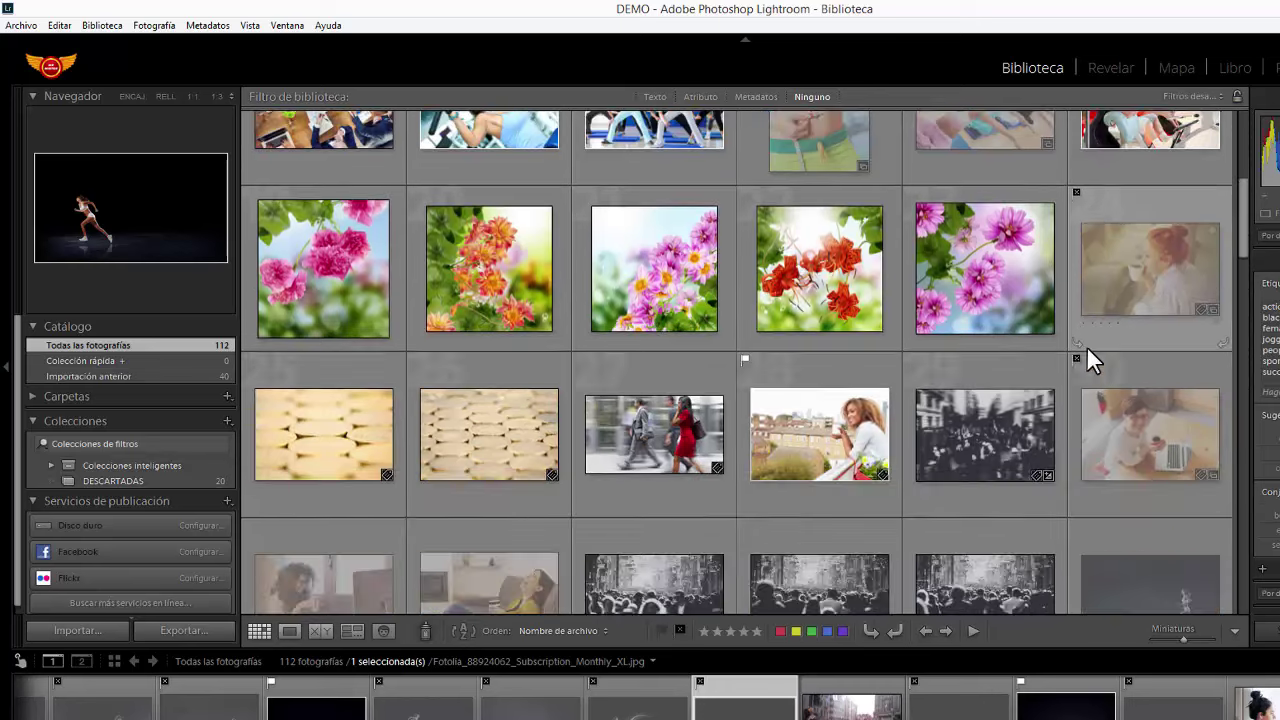
scroll(1086, 345, "down", 1)
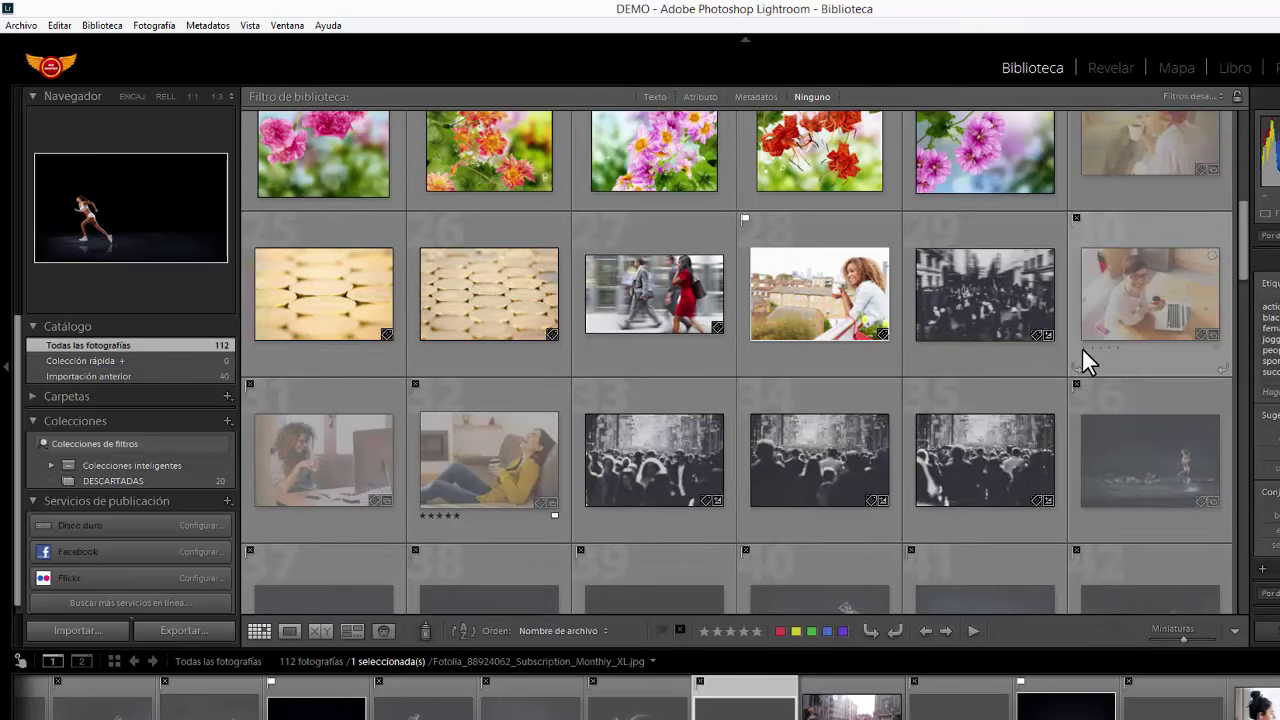
scroll(1082, 349, "up", 1)
scroll(1082, 349, "up", 2)
scroll(1084, 352, "down", 2)
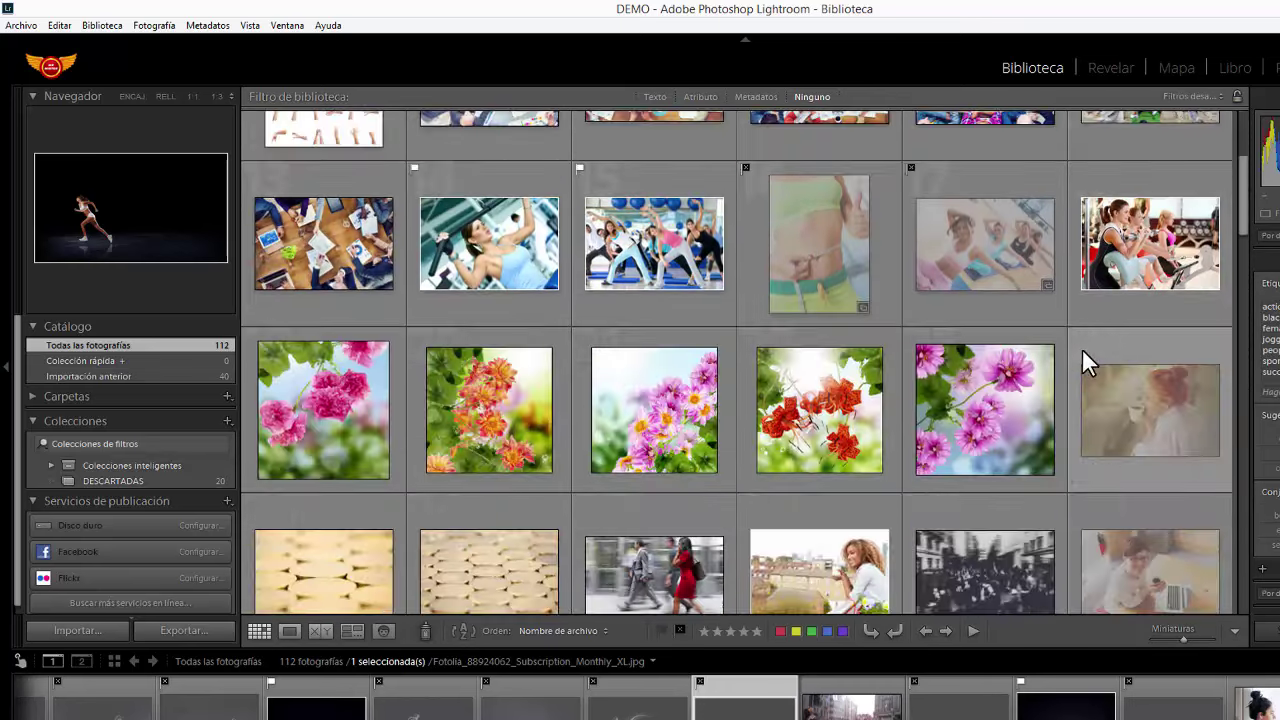
scroll(1084, 352, "down", 1)
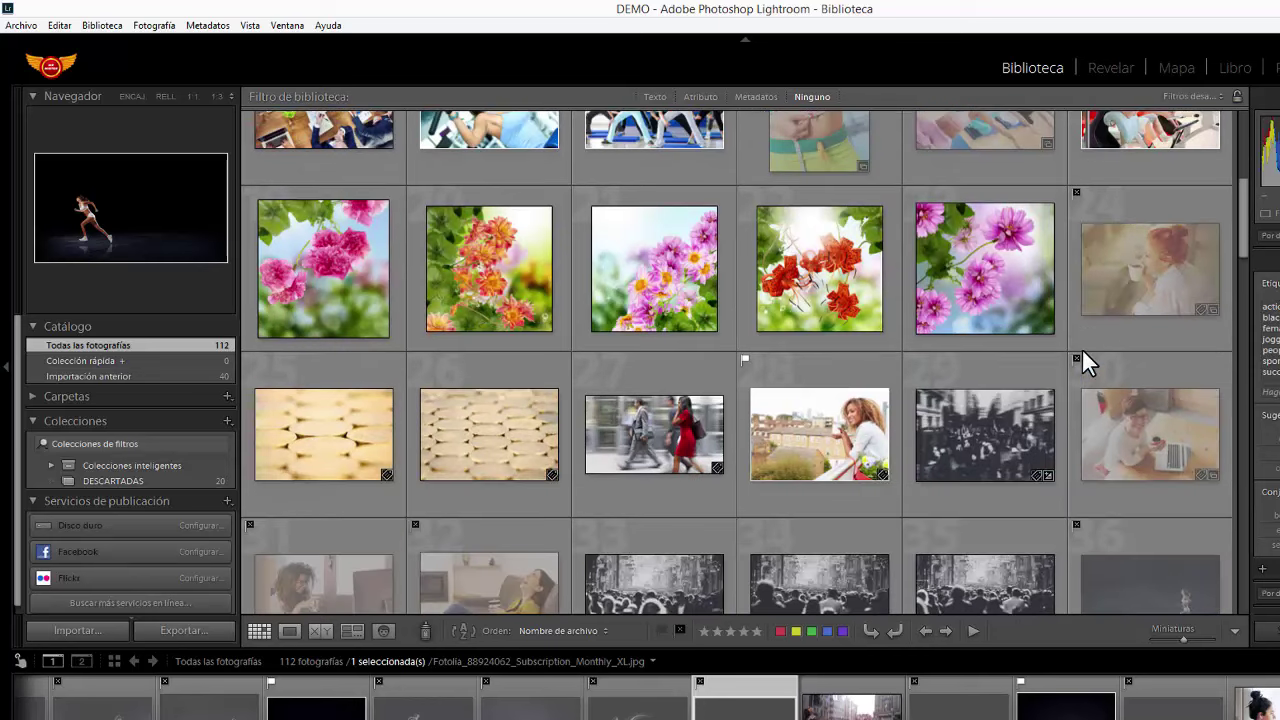
Step through the red-dress, black-and-white and laptop street photos in the grid.
left_click(659, 429)
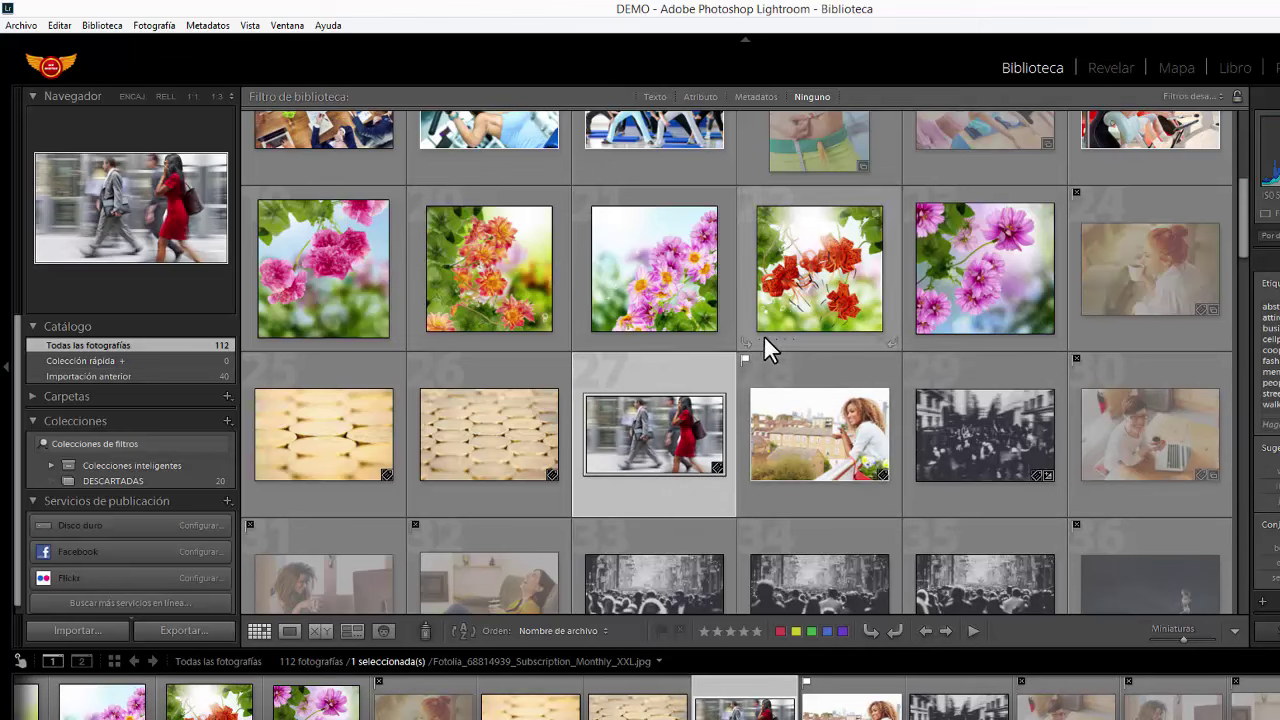
key("Right")
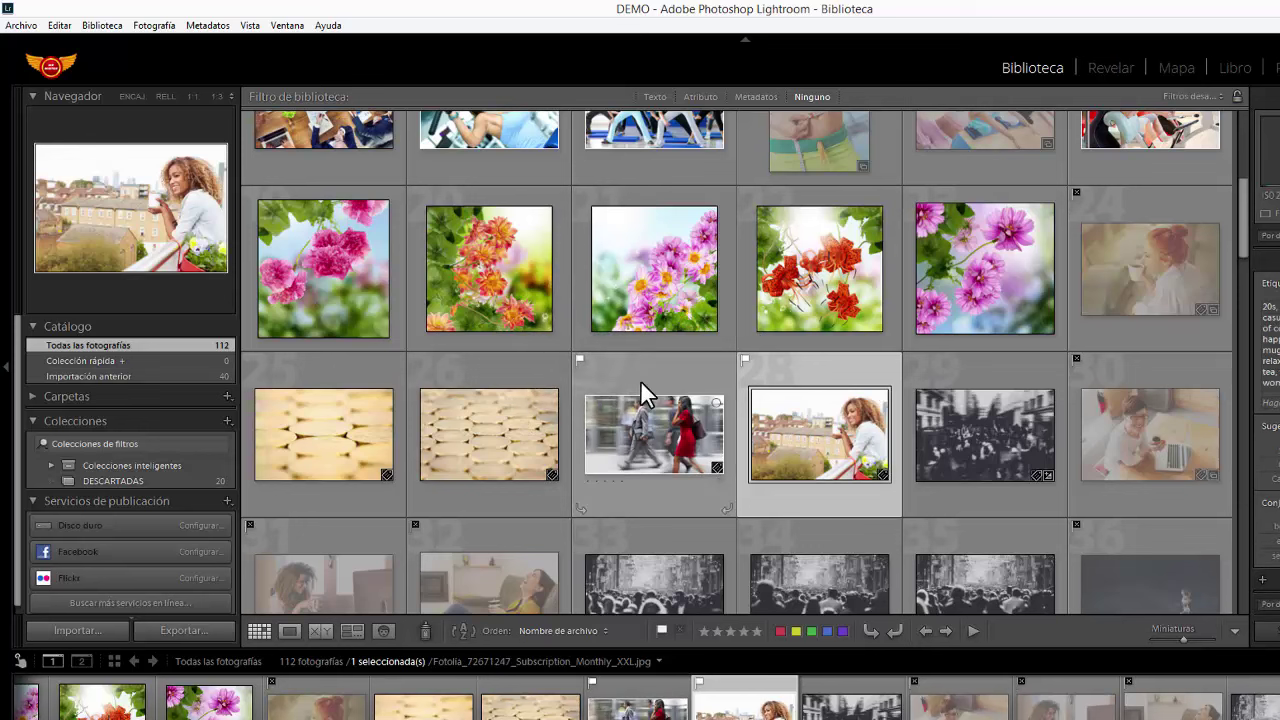
scroll(801, 434, "down", 2)
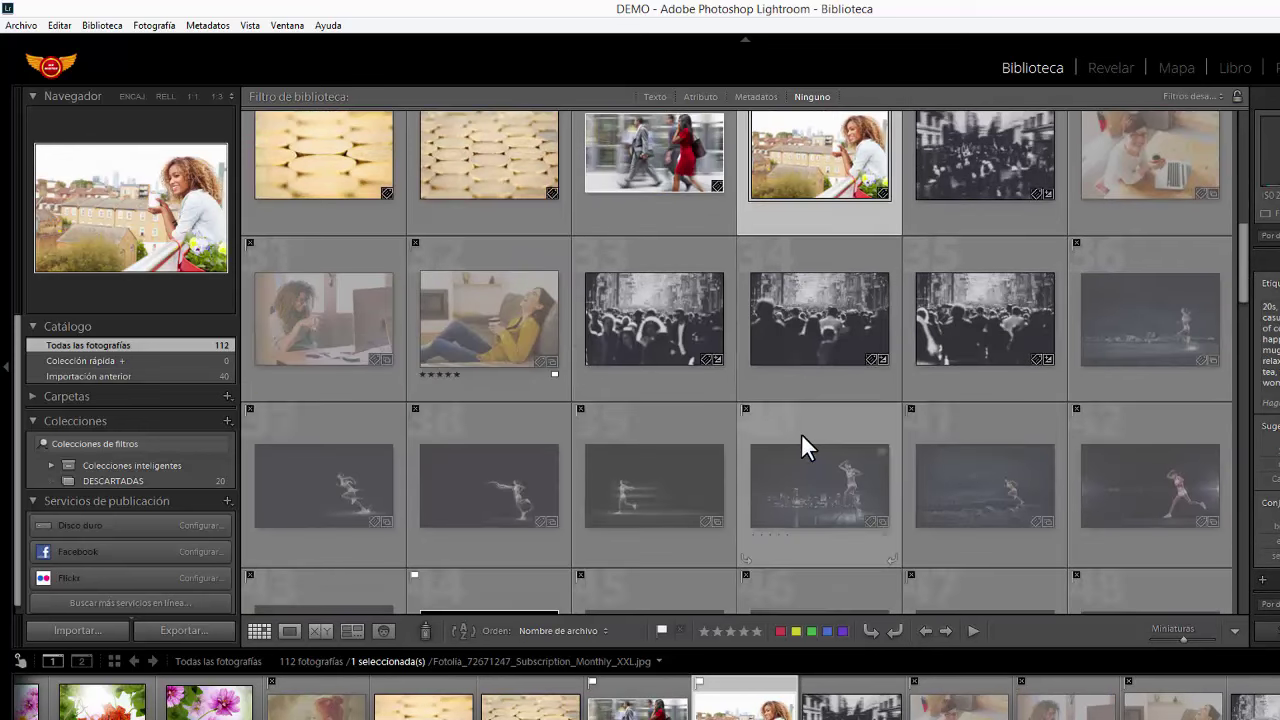
scroll(801, 433, "down", 1)
scroll(801, 433, "down", 1)
scroll(801, 433, "down", 1)
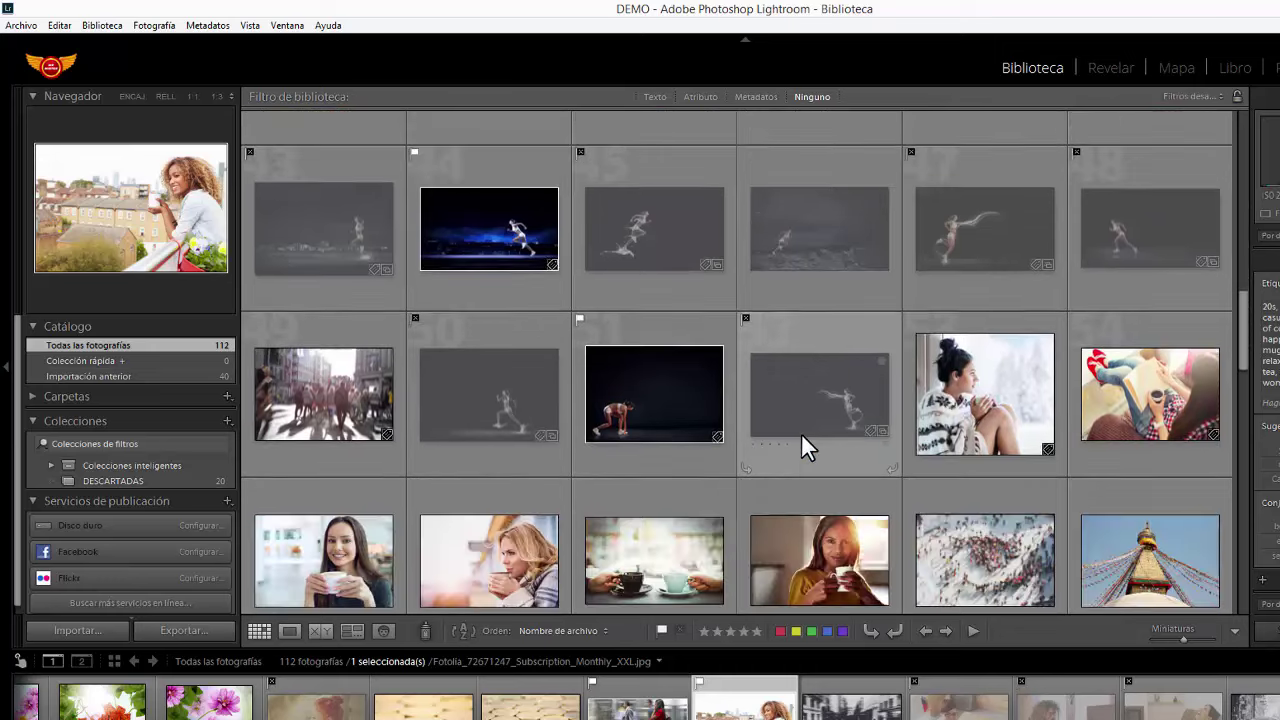
scroll(801, 433, "down", 2)
scroll(801, 433, "down", 1)
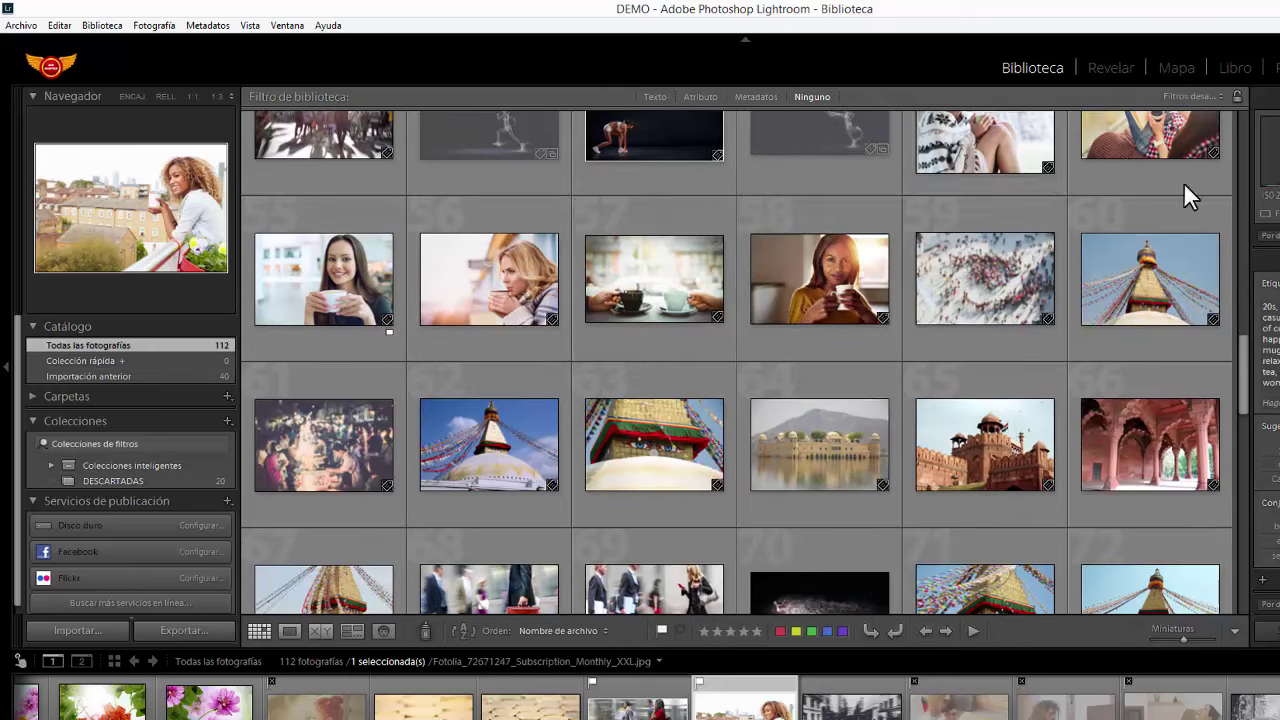
scroll(1183, 182, "up", 1)
scroll(1200, 285, "down", 1)
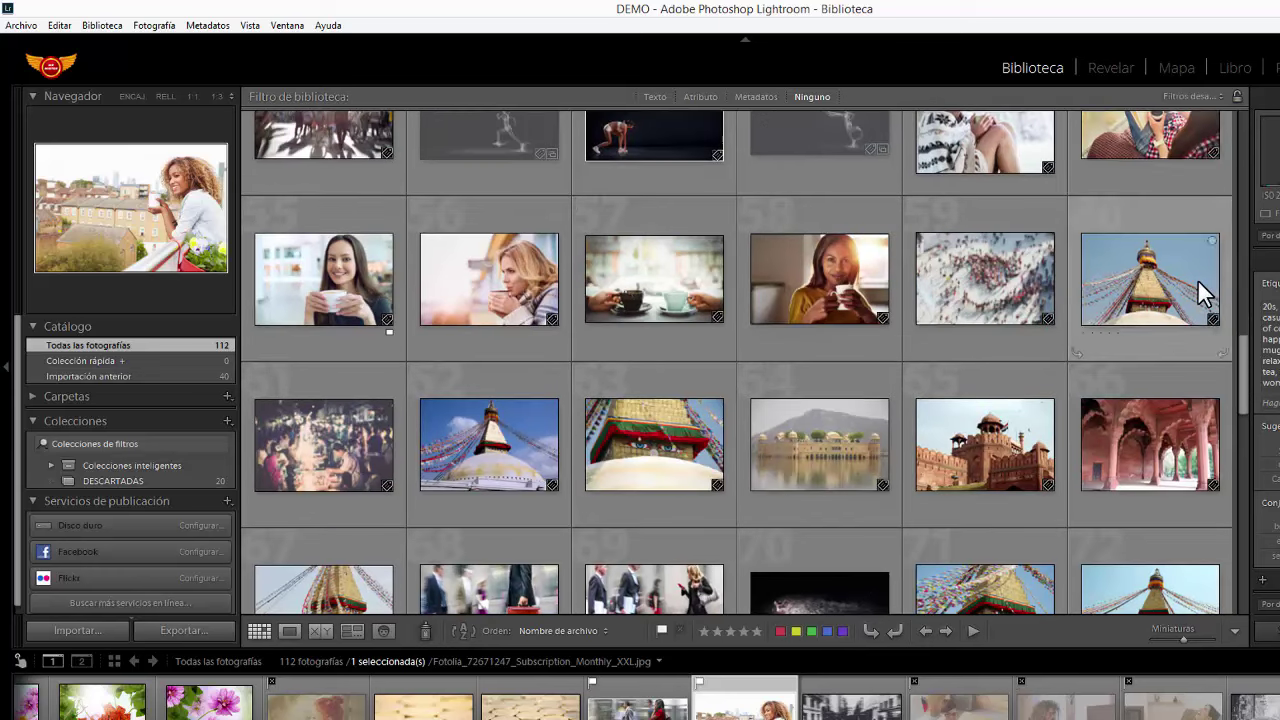
scroll(1197, 279, "down", 1)
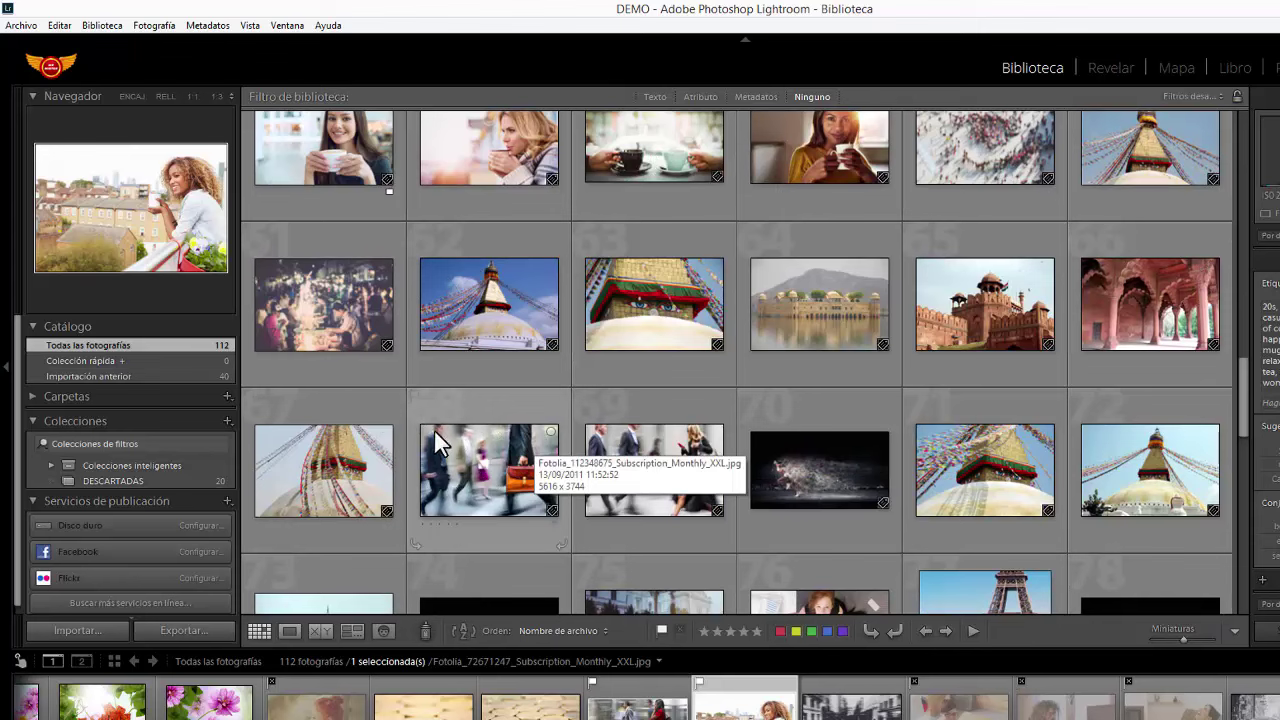
key("Right")
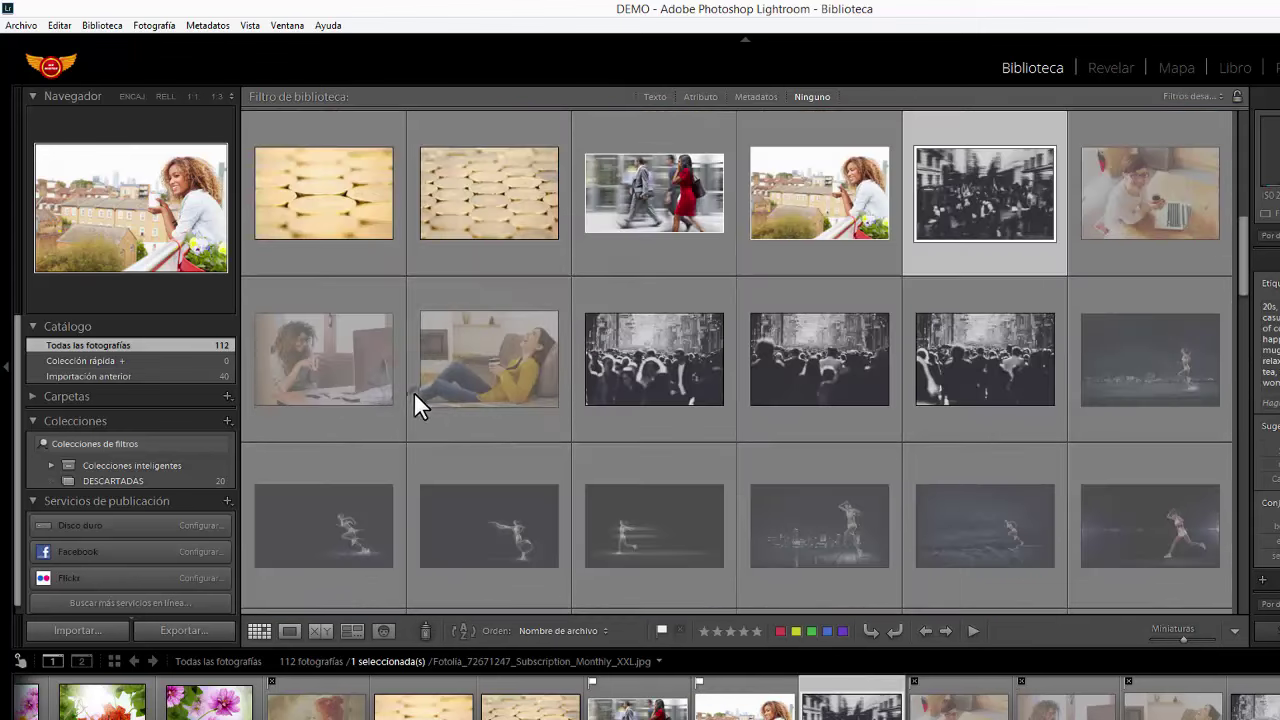
scroll(597, 400, "down", 3)
scroll(597, 400, "down", 1)
scroll(597, 400, "down", 2)
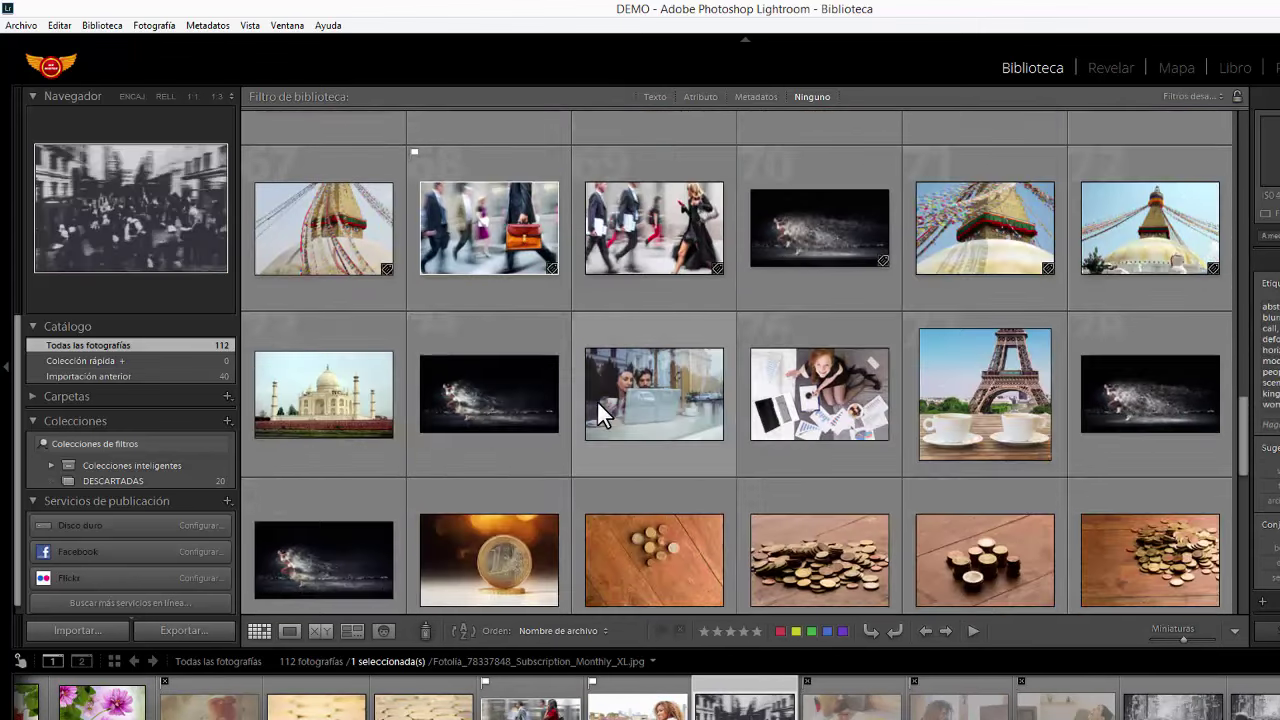
scroll(580, 392, "up", 2)
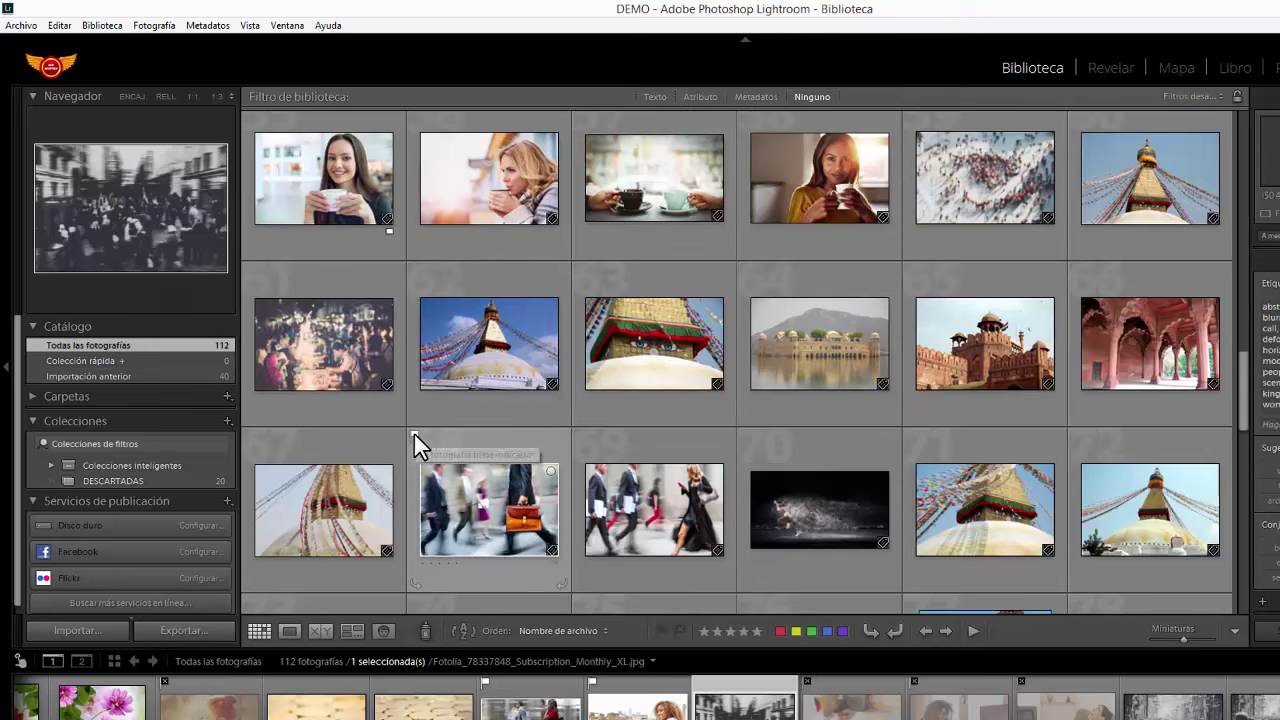
key("Right")
scroll(436, 400, "down", 3)
scroll(436, 400, "down", 1)
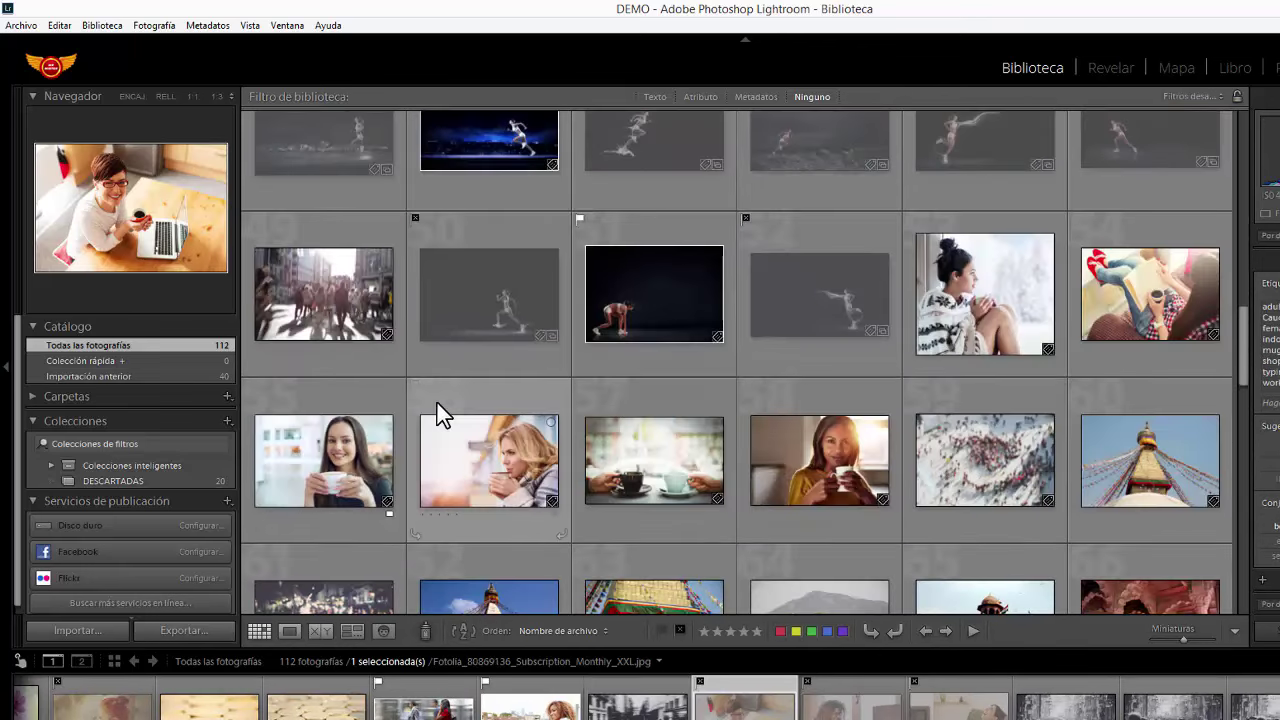
scroll(436, 400, "down", 2)
Flag the business-walkers street photo as a pick and keep browsing.
left_click(460, 451)
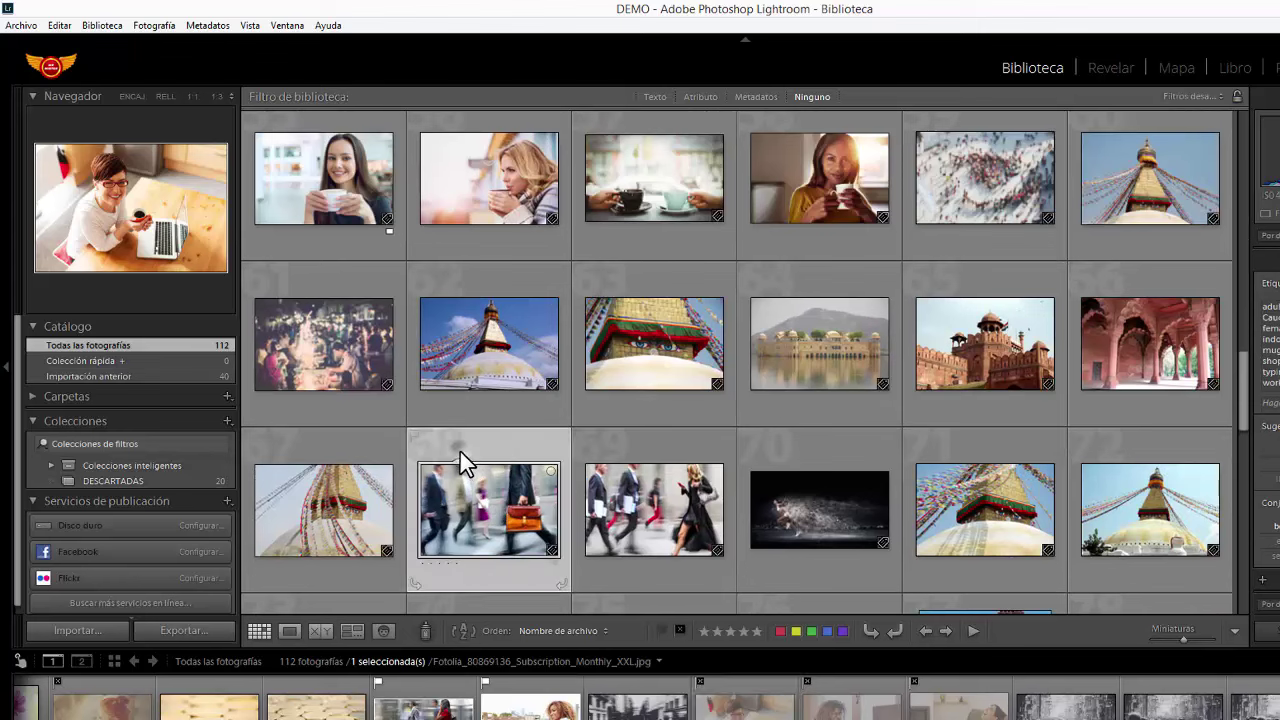
key("Right")
left_click(660, 631)
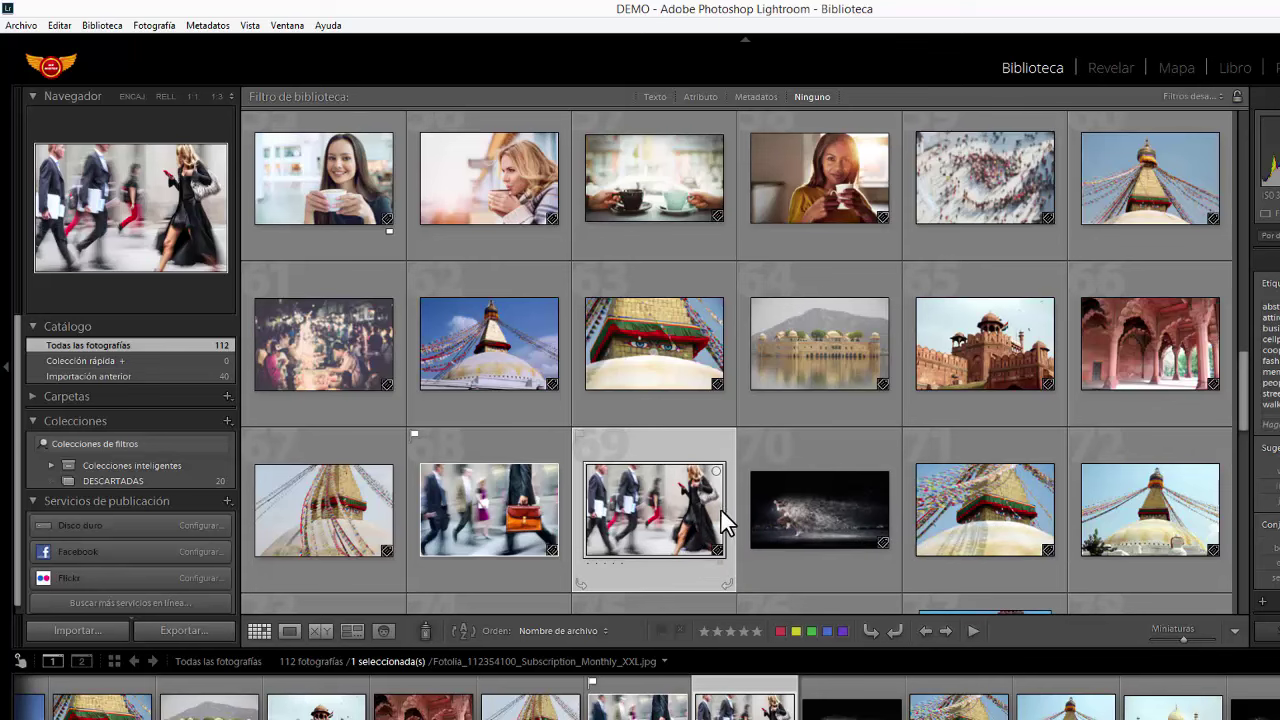
scroll(784, 466, "down", 2)
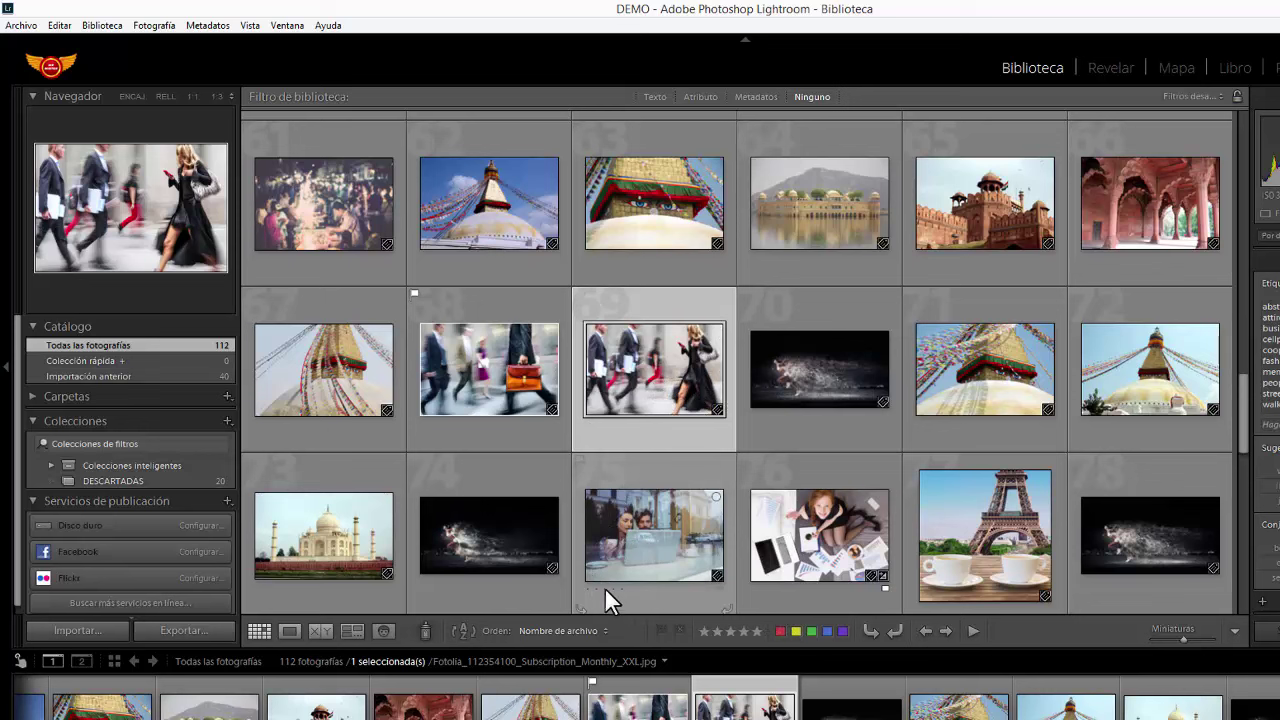
key("Right")
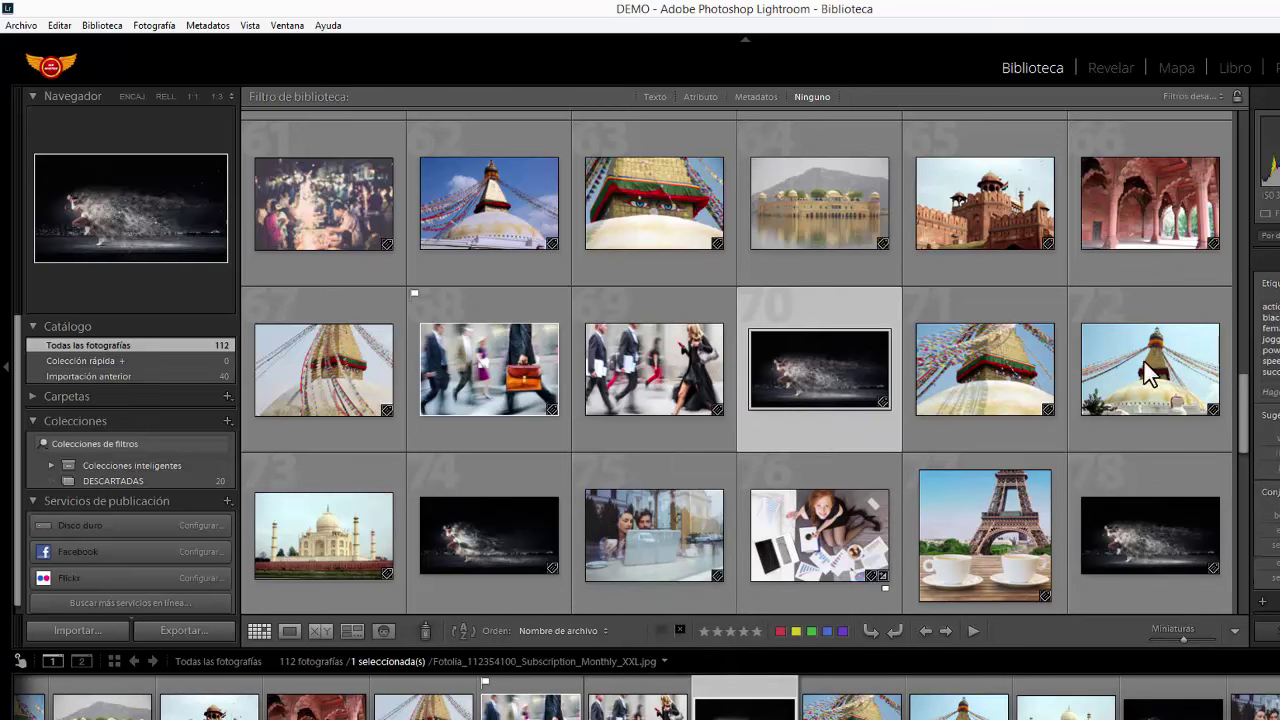
Find and select the red-dress street photo in the Library grid.
scroll(1098, 310, "down", 3)
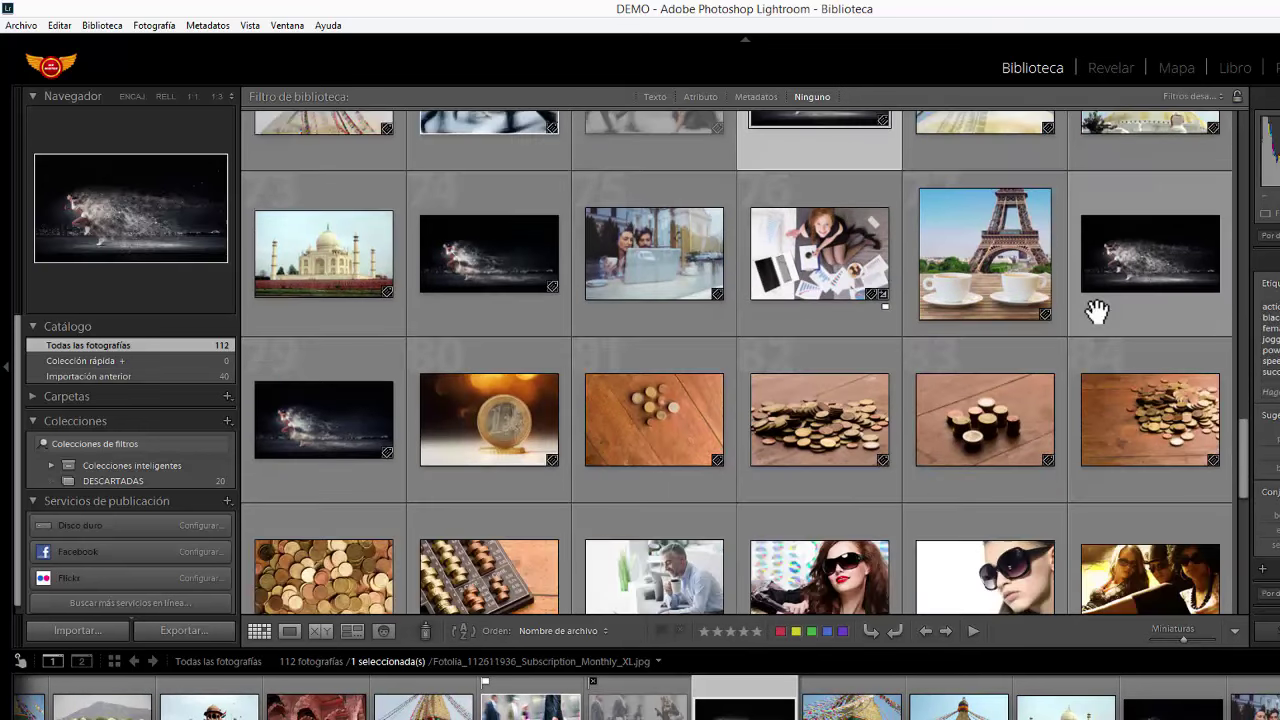
scroll(1097, 312, "down", 2)
scroll(1098, 312, "down", 2)
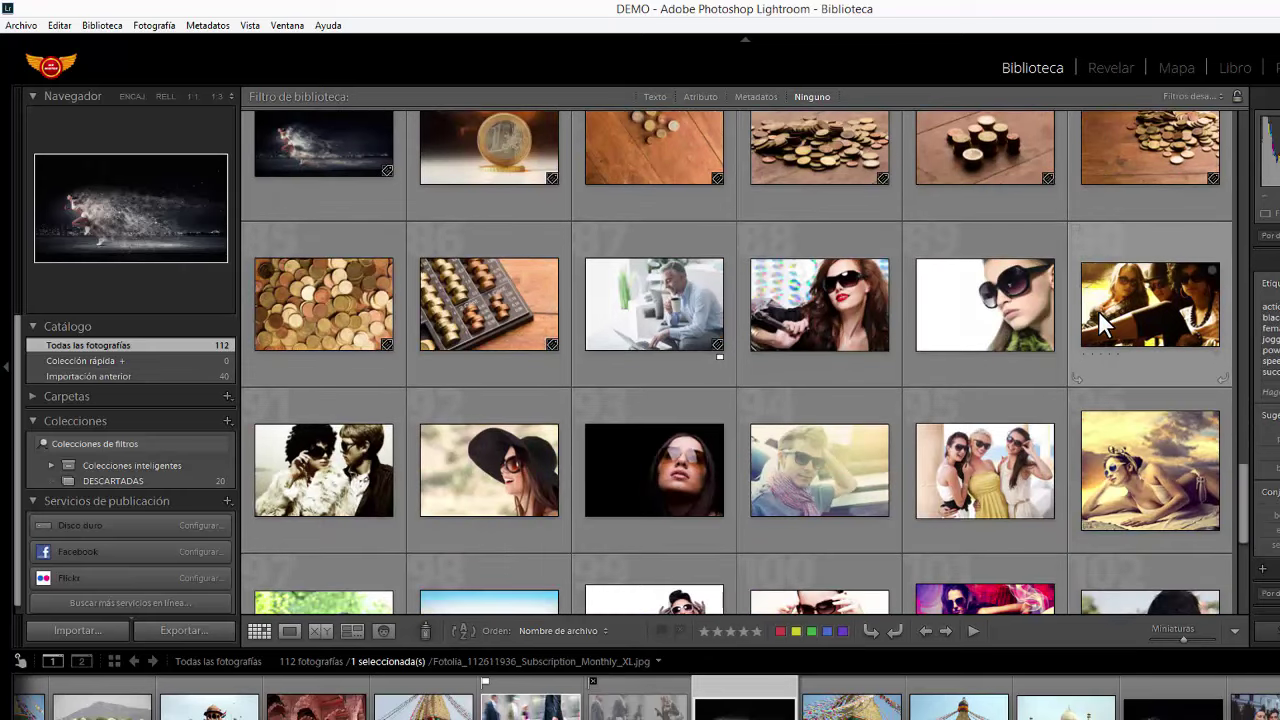
scroll(1098, 310, "down", 2)
scroll(1098, 310, "down", 3)
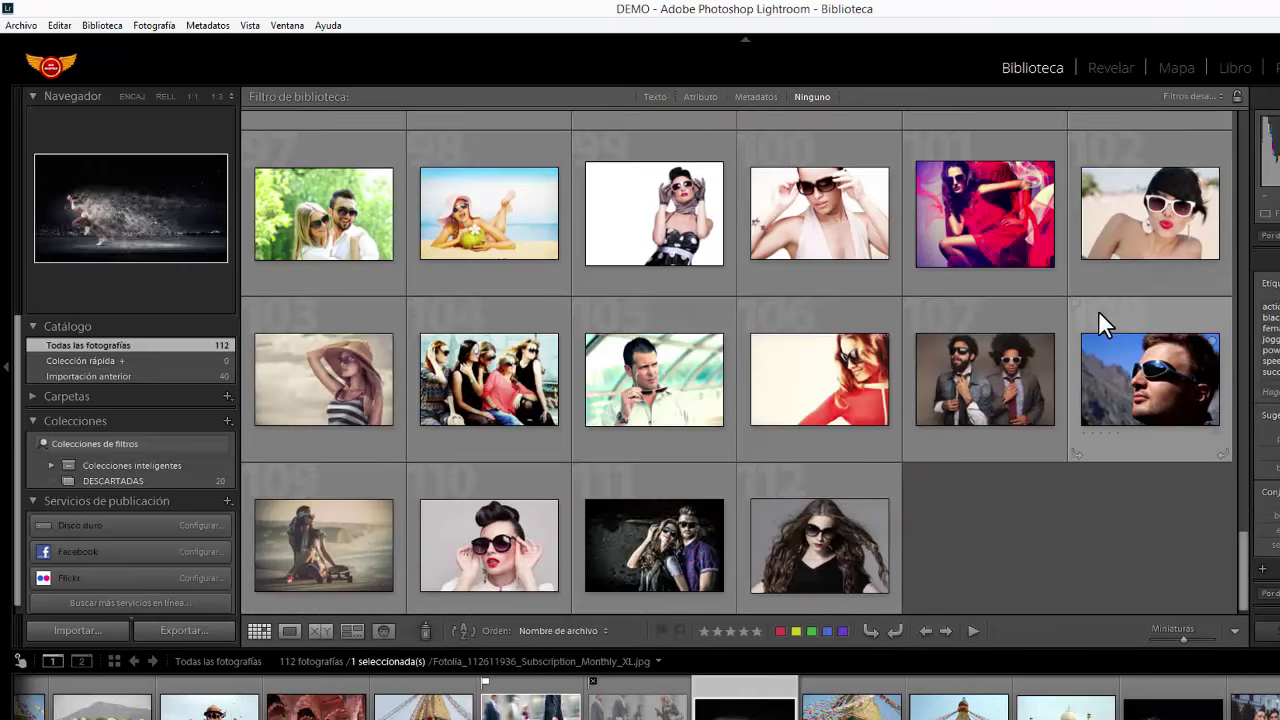
scroll(1098, 326, "down", 1)
scroll(1098, 310, "up", 1)
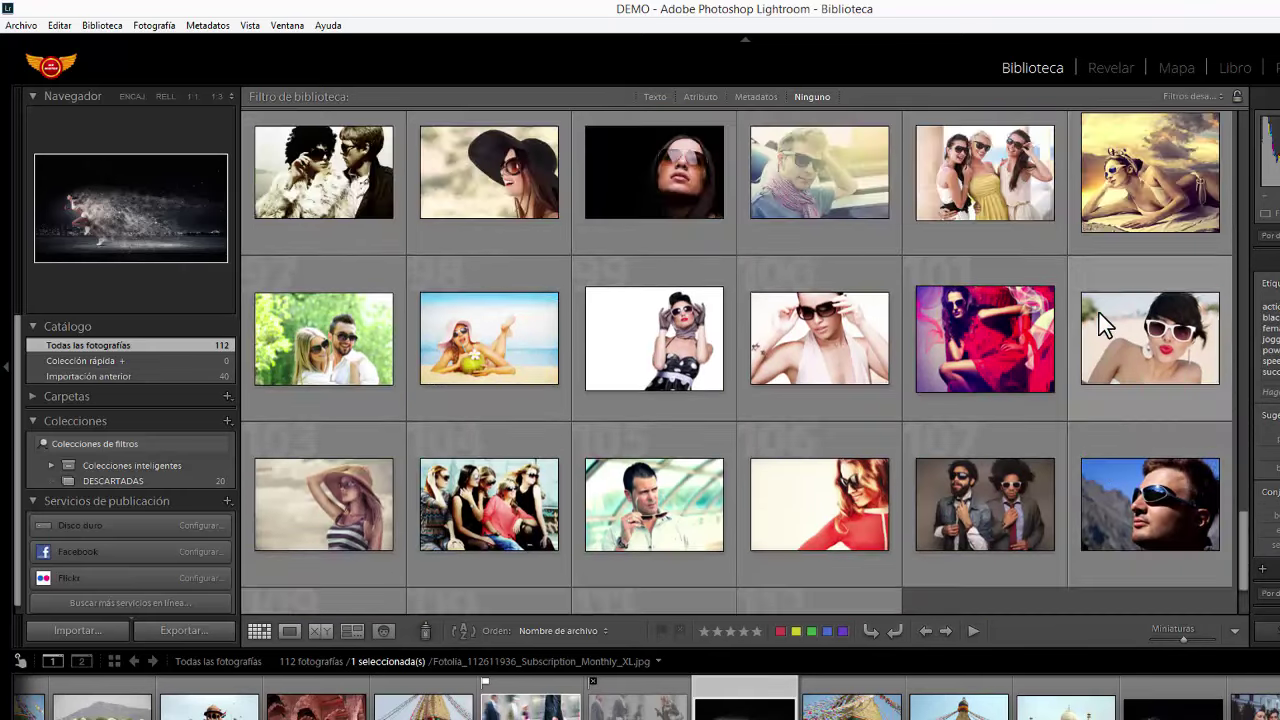
scroll(1098, 310, "up", 2)
scroll(1098, 310, "up", 1)
scroll(1098, 310, "up", 3)
scroll(1098, 310, "up", 3)
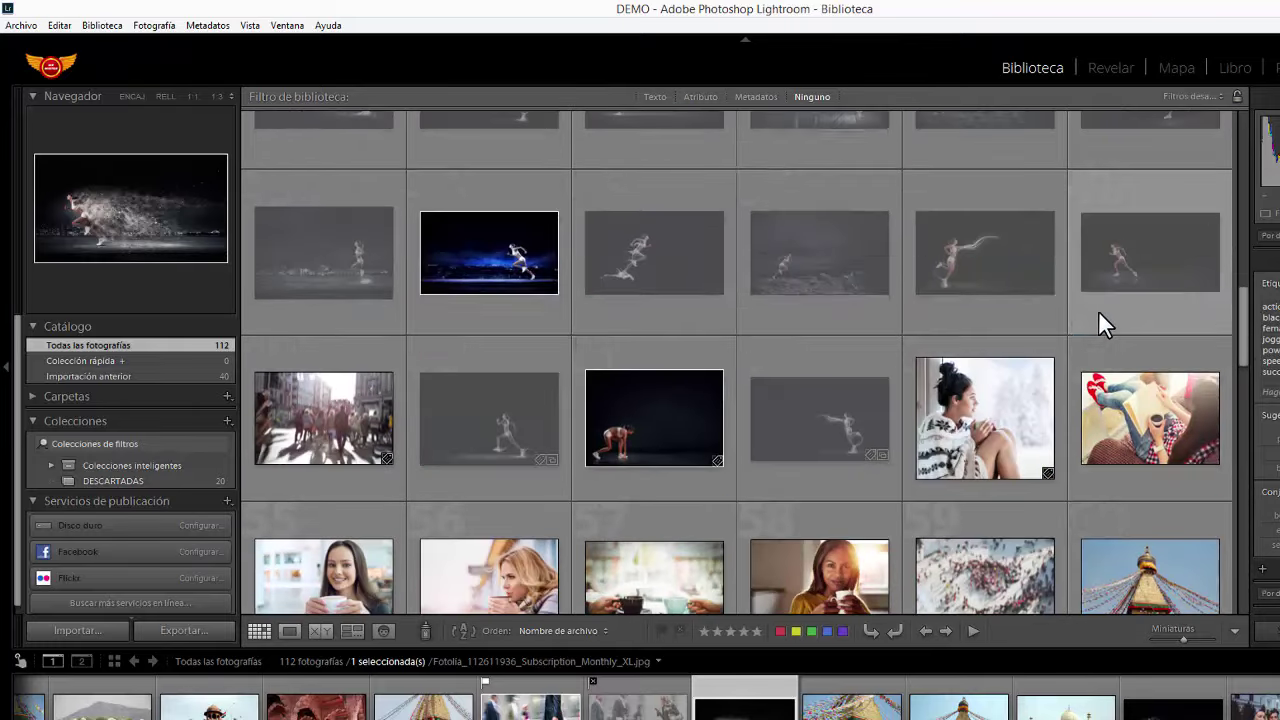
scroll(1098, 310, "up", 2)
scroll(1098, 310, "up", 2)
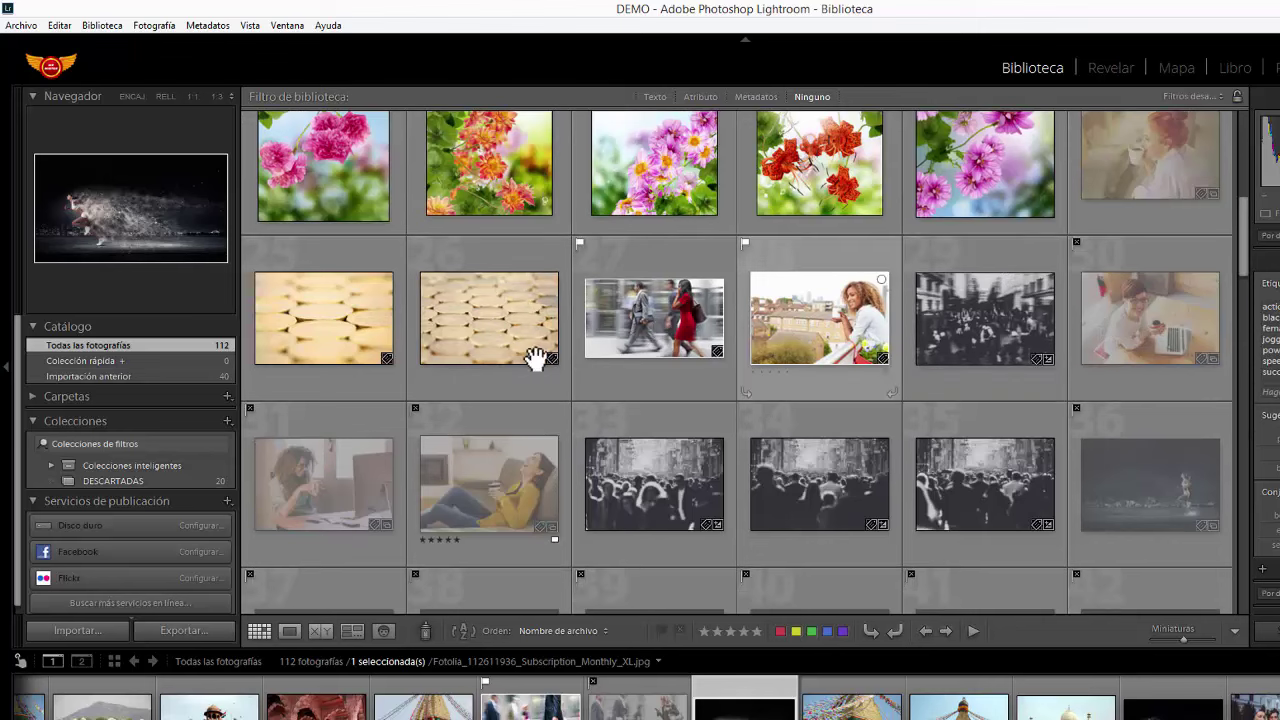
left_click(614, 250)
Add the briefcase street photo to the selection.
scroll(614, 250, "down", 1)
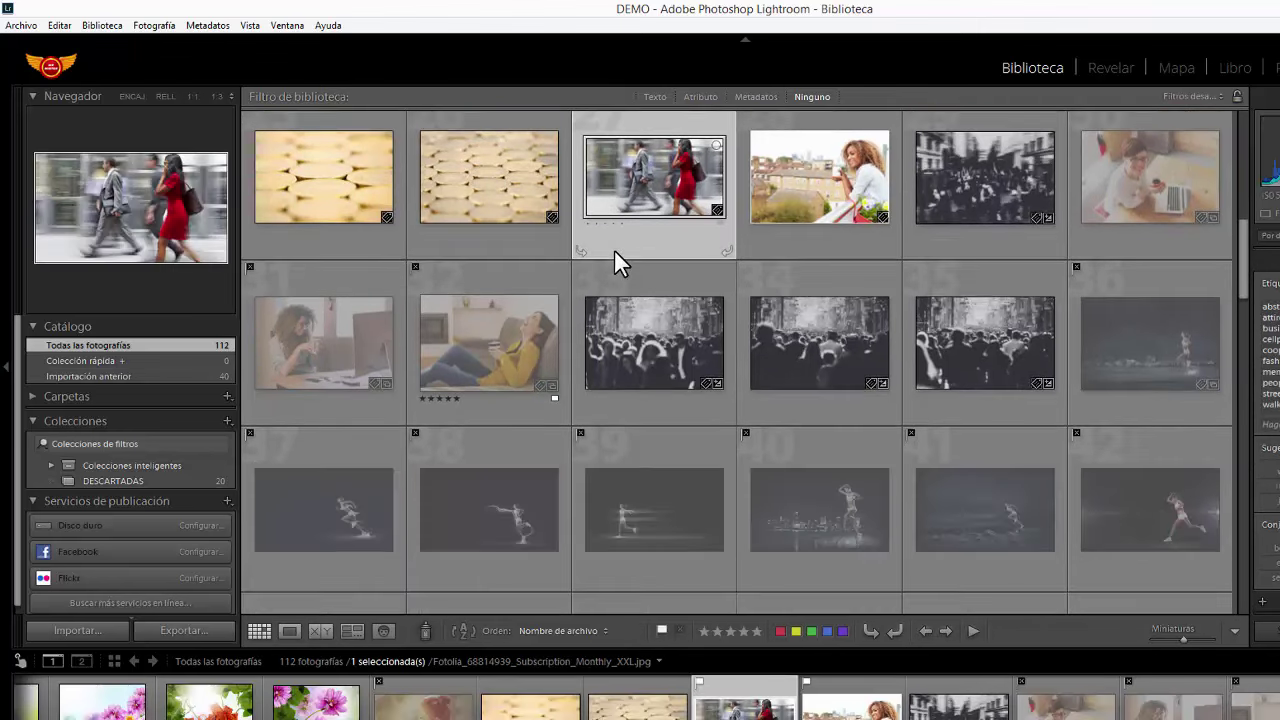
scroll(614, 249, "down", 1)
scroll(614, 249, "down", 2)
scroll(614, 249, "down", 1)
scroll(614, 249, "down", 1)
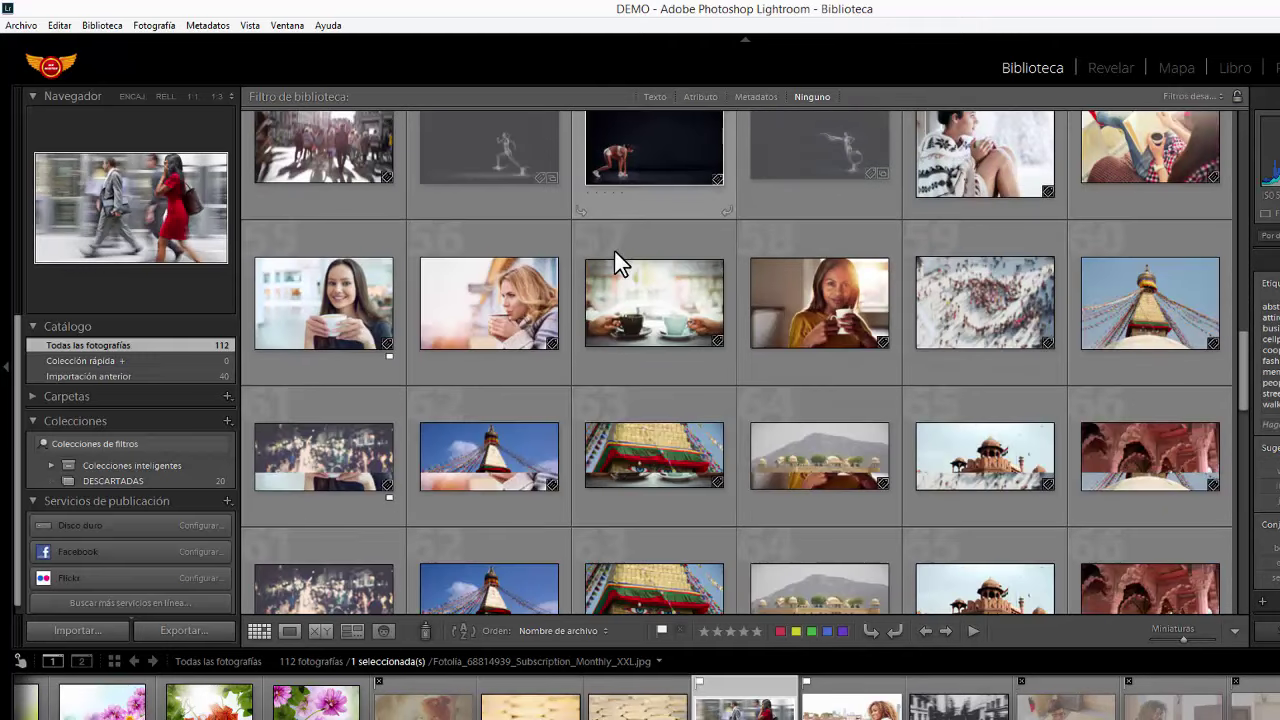
scroll(614, 249, "down", 1)
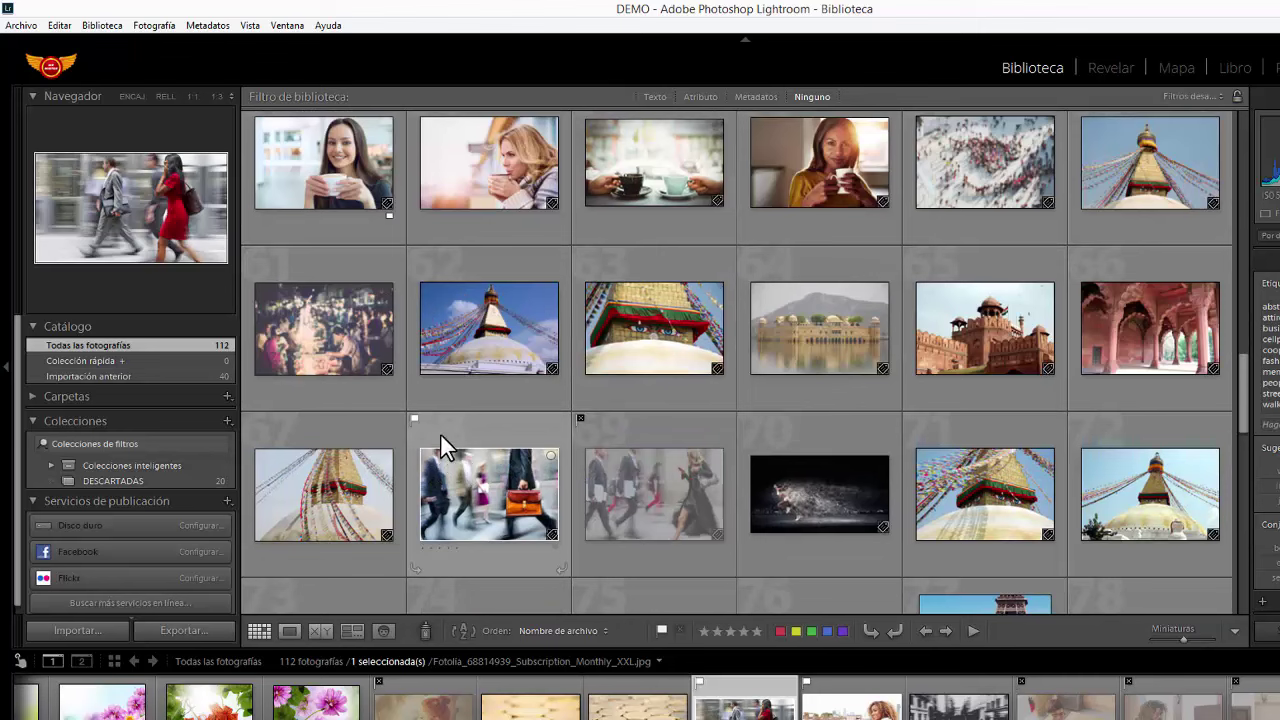
left_click(455, 444, "ctrl")
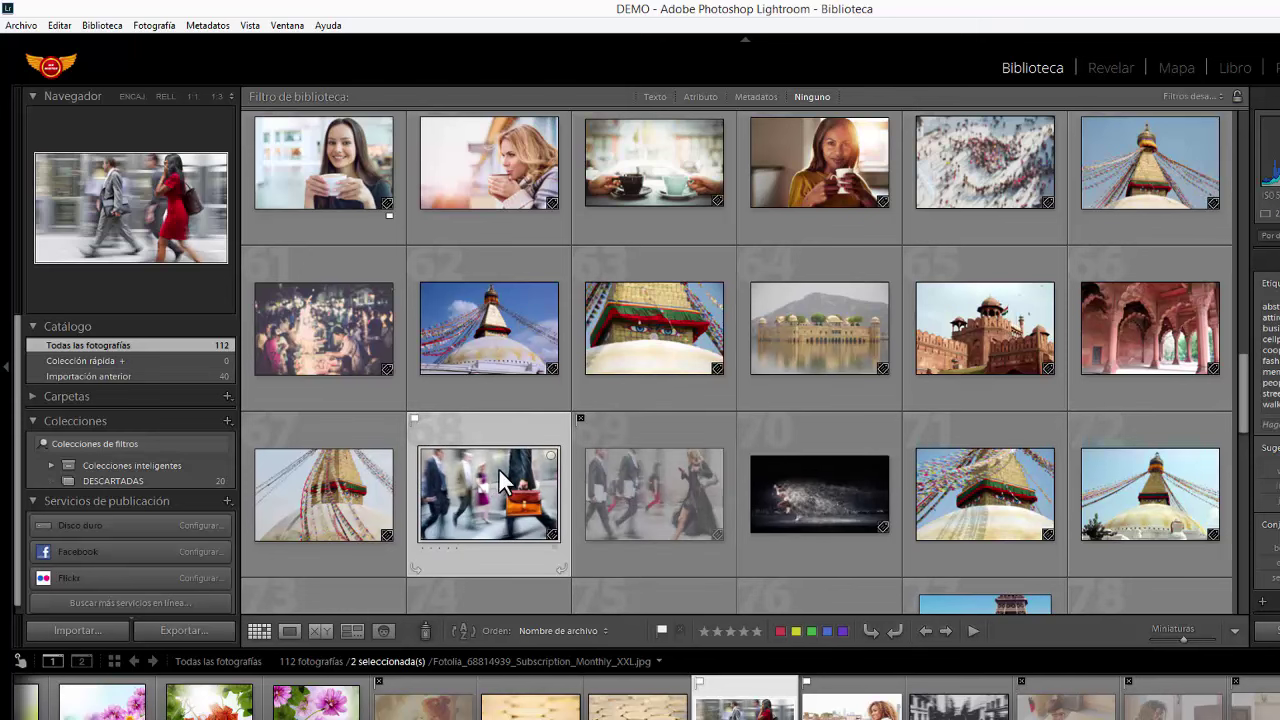
scroll(711, 499, "up", 2)
scroll(711, 499, "up", 1)
scroll(711, 499, "up", 1)
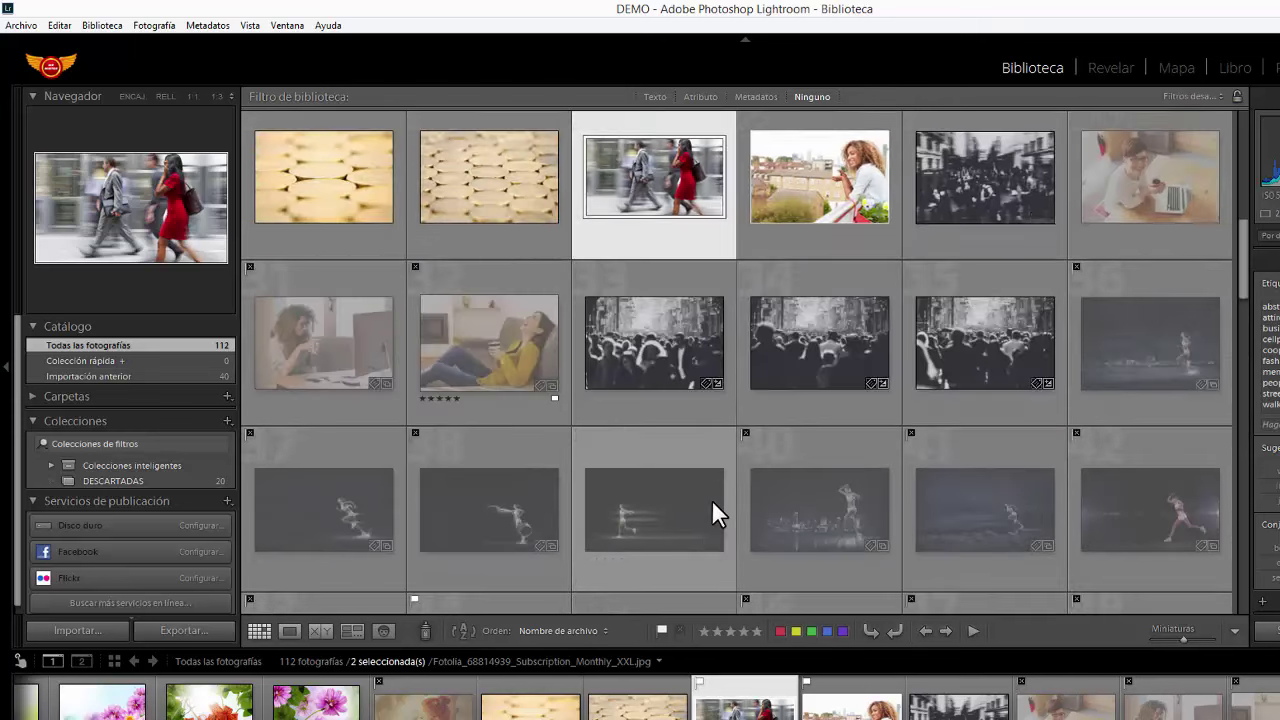
scroll(711, 499, "up", 1)
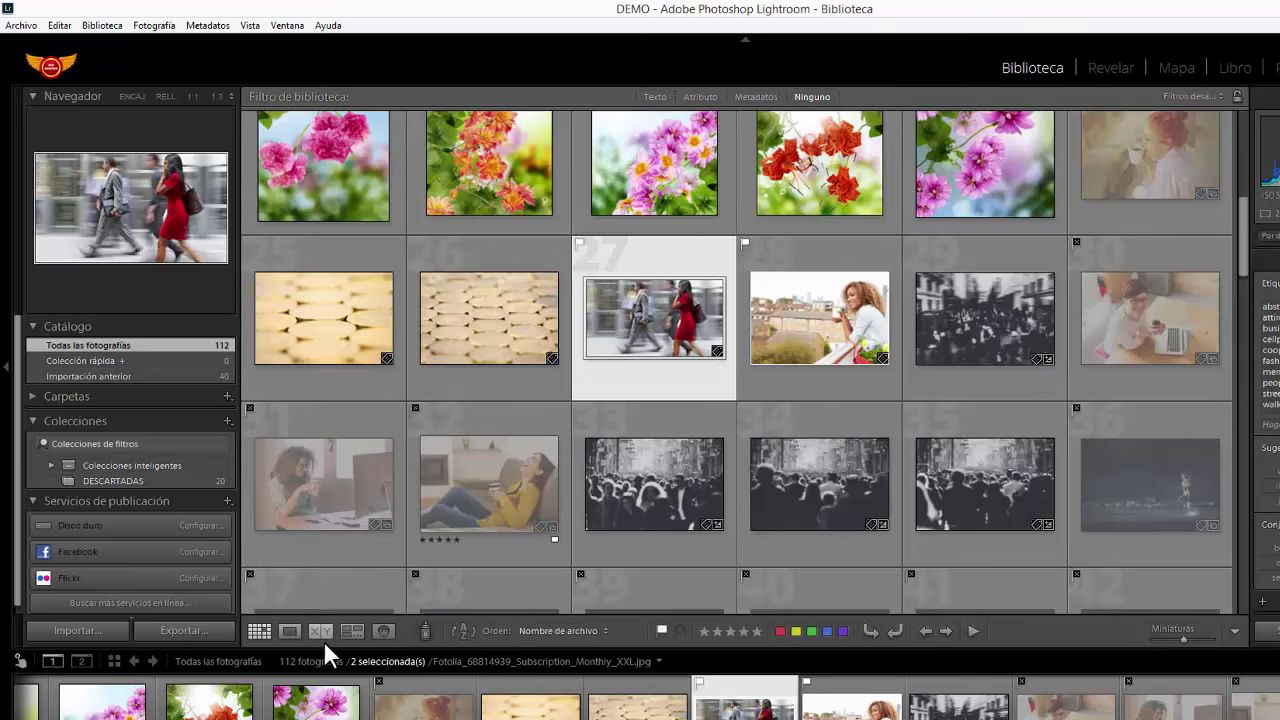
Compare the two street photos in Survey view, reject the red-dress one, and drop it.
left_click(351, 631)
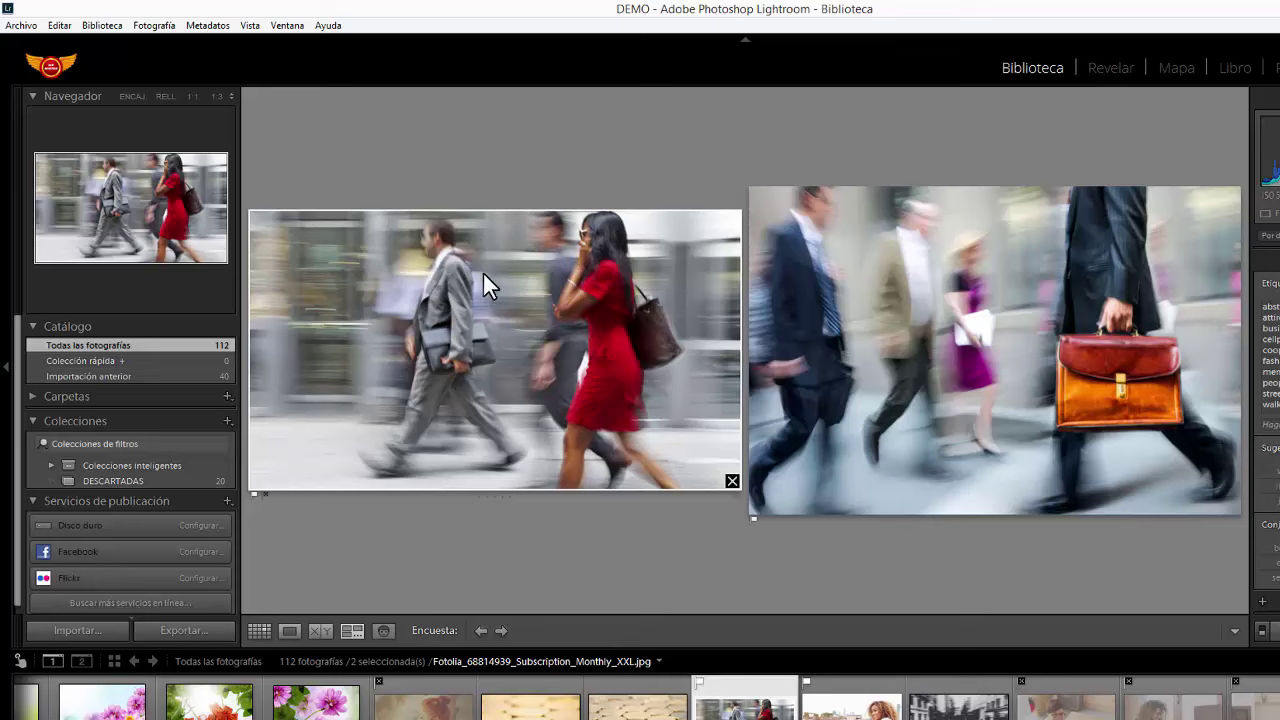
left_click(263, 493)
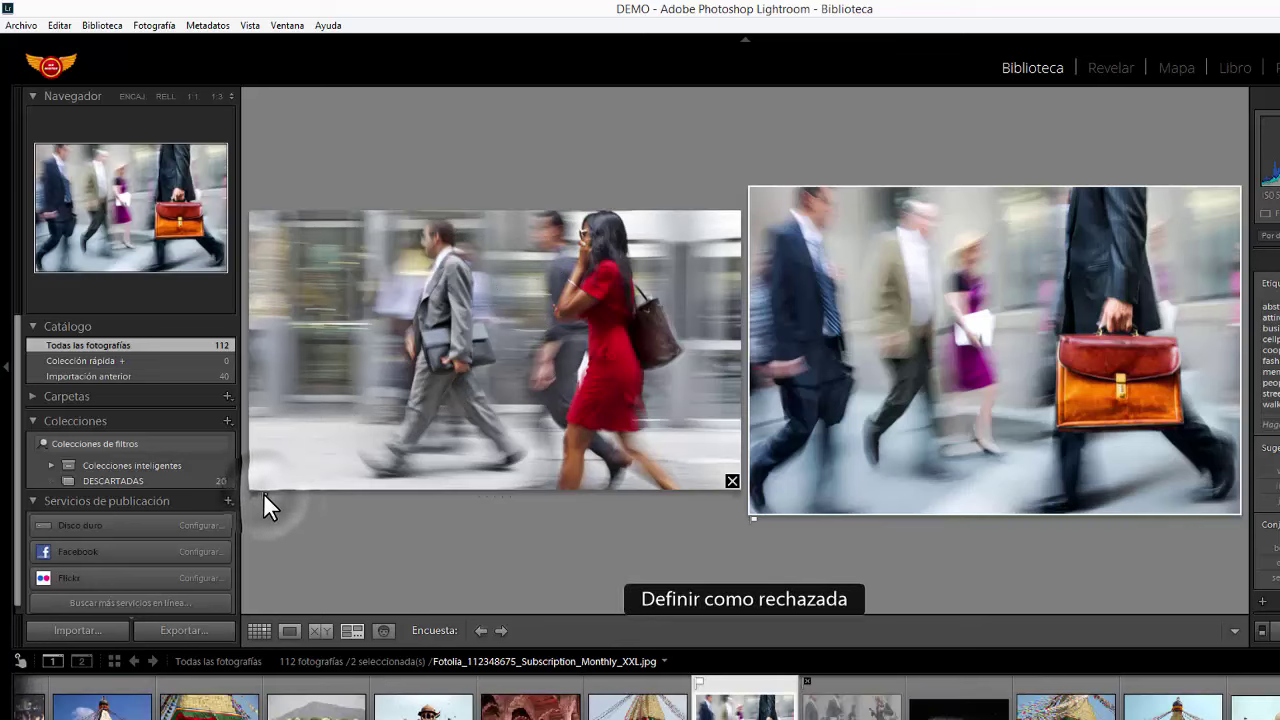
left_click(730, 483)
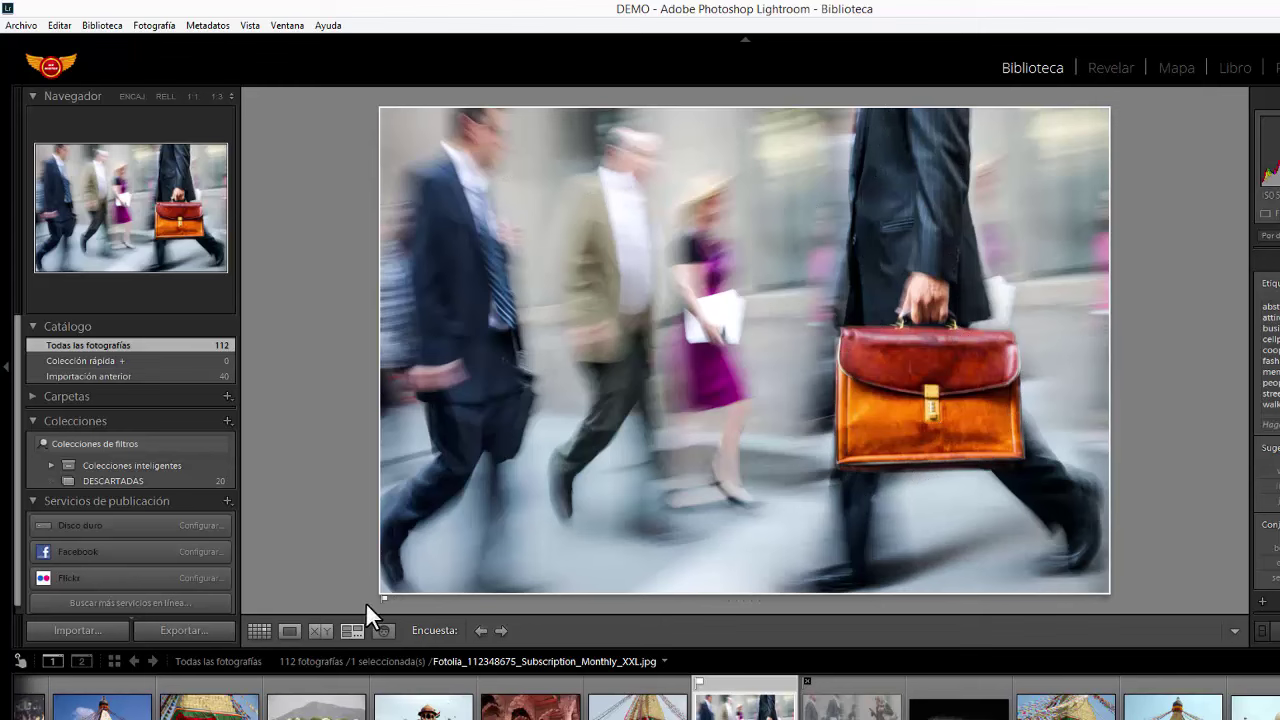
Return to Grid view and scroll through the catalogue thumbnails.
left_click(264, 630)
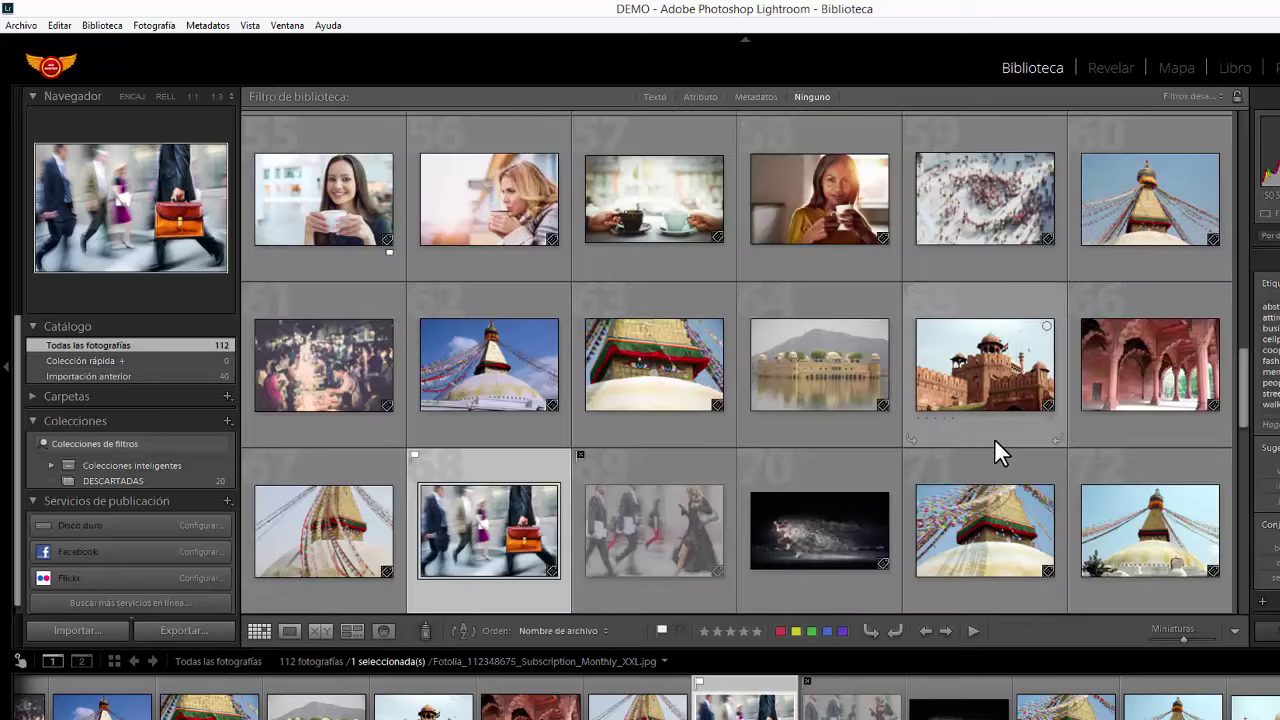
scroll(994, 439, "up", 4)
scroll(994, 439, "down", 2)
scroll(994, 439, "down", 2)
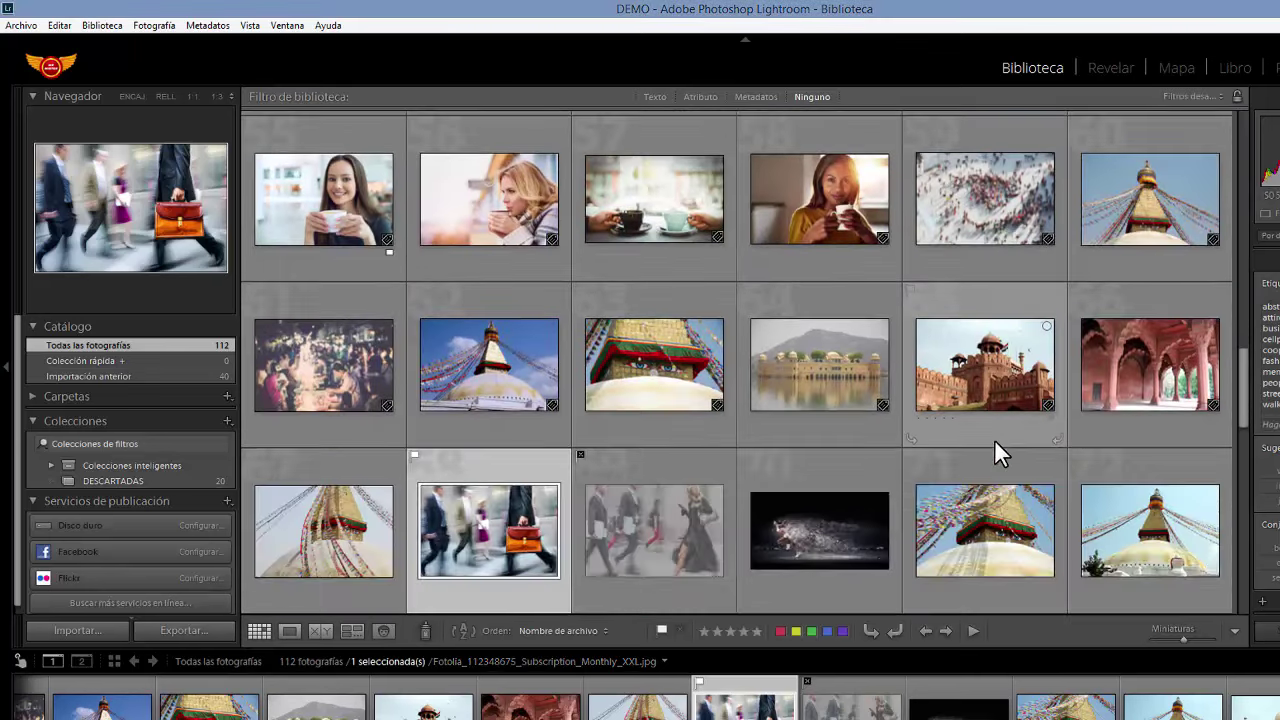
scroll(994, 439, "down", 3)
scroll(995, 442, "down", 3)
scroll(995, 442, "up", 3)
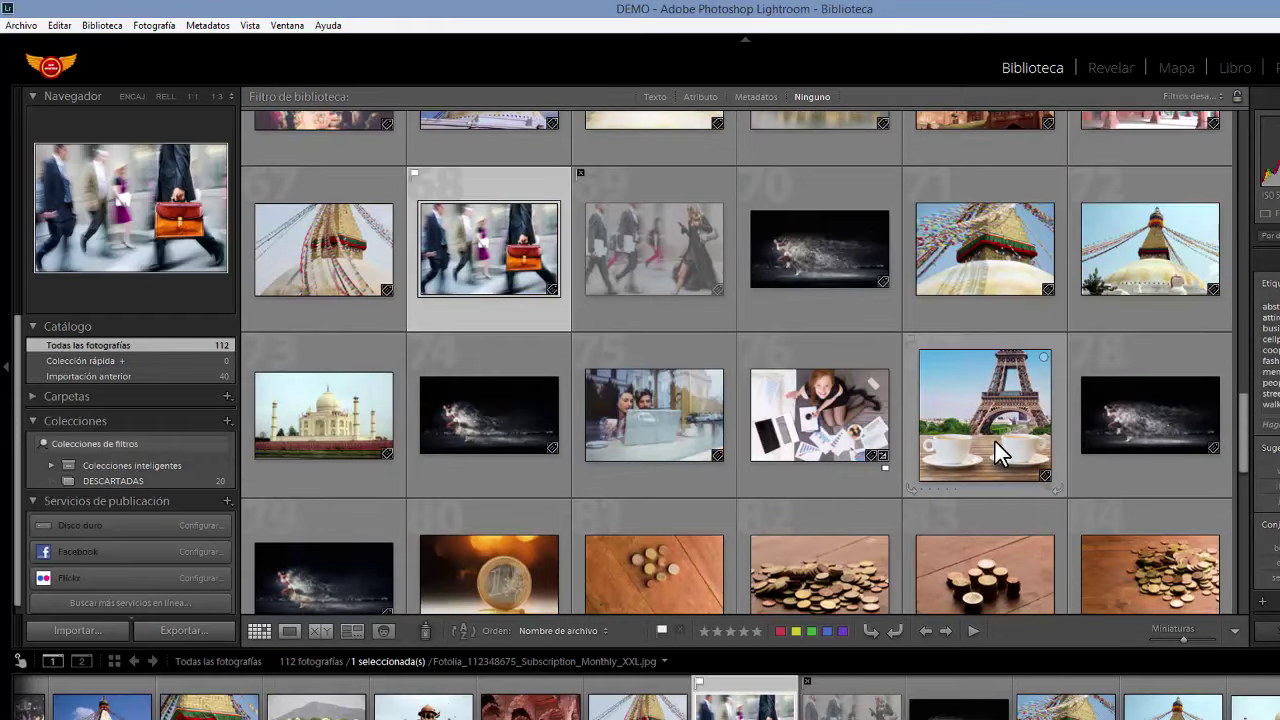
Select the black-coat street photo, then Ctrl-add the red-dress photo to the selection.
scroll(995, 442, "up", 2)
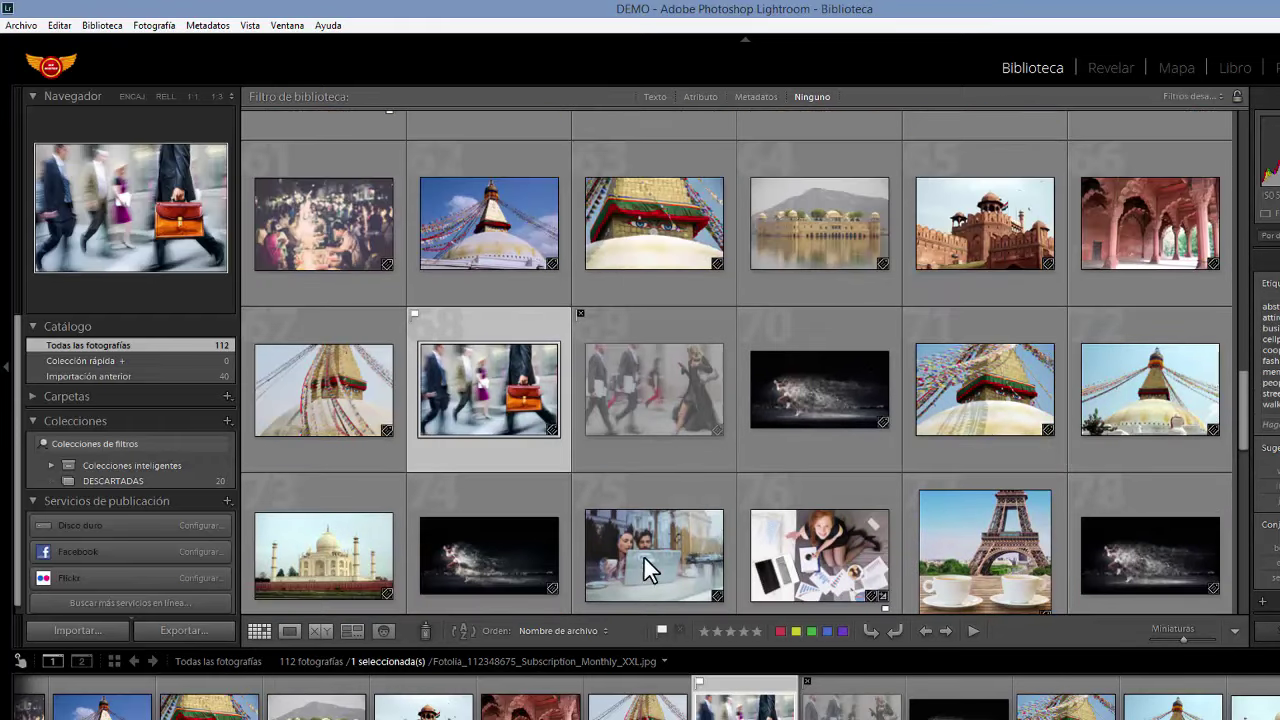
left_click(660, 377)
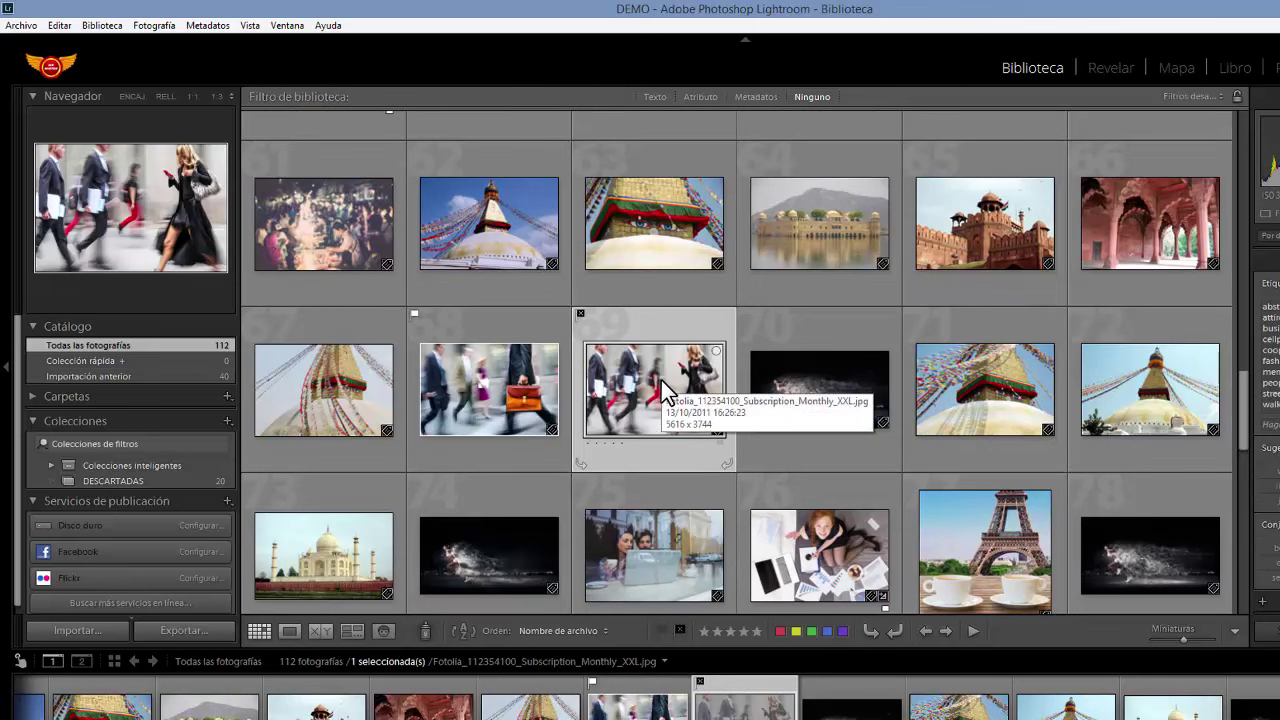
scroll(638, 385, "down", 2)
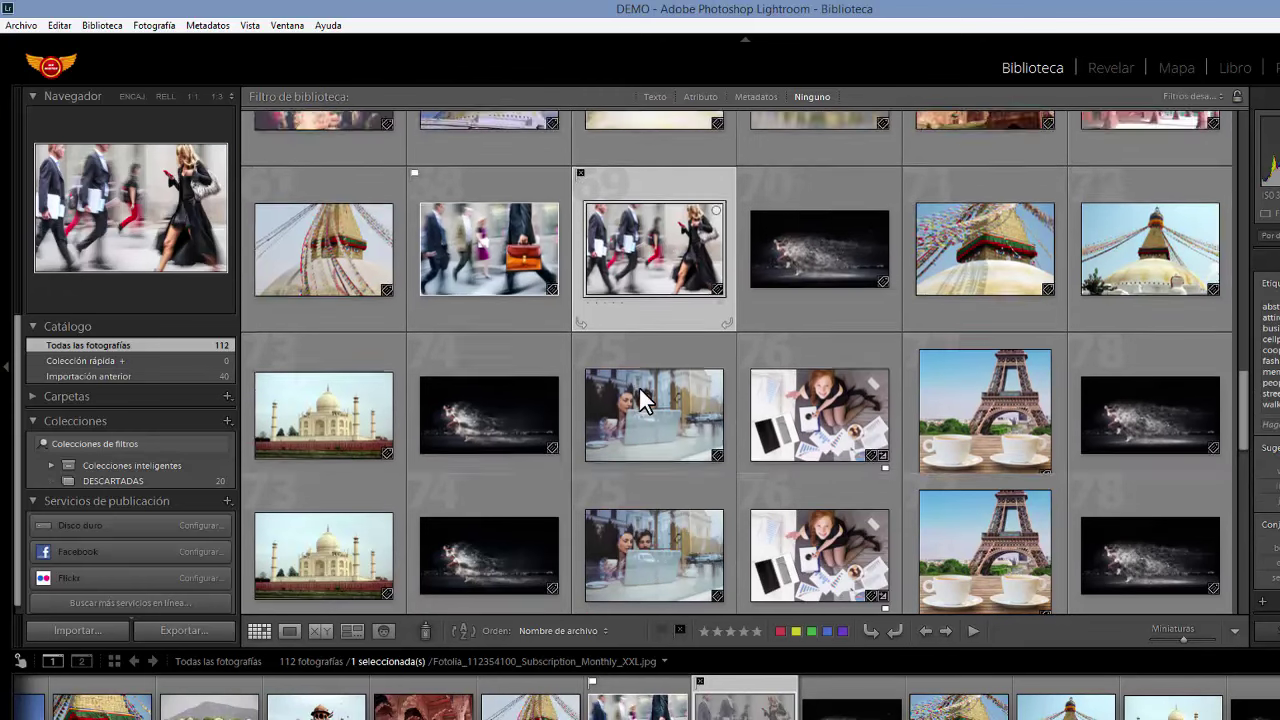
scroll(639, 386, "down", 2)
scroll(639, 386, "down", 2)
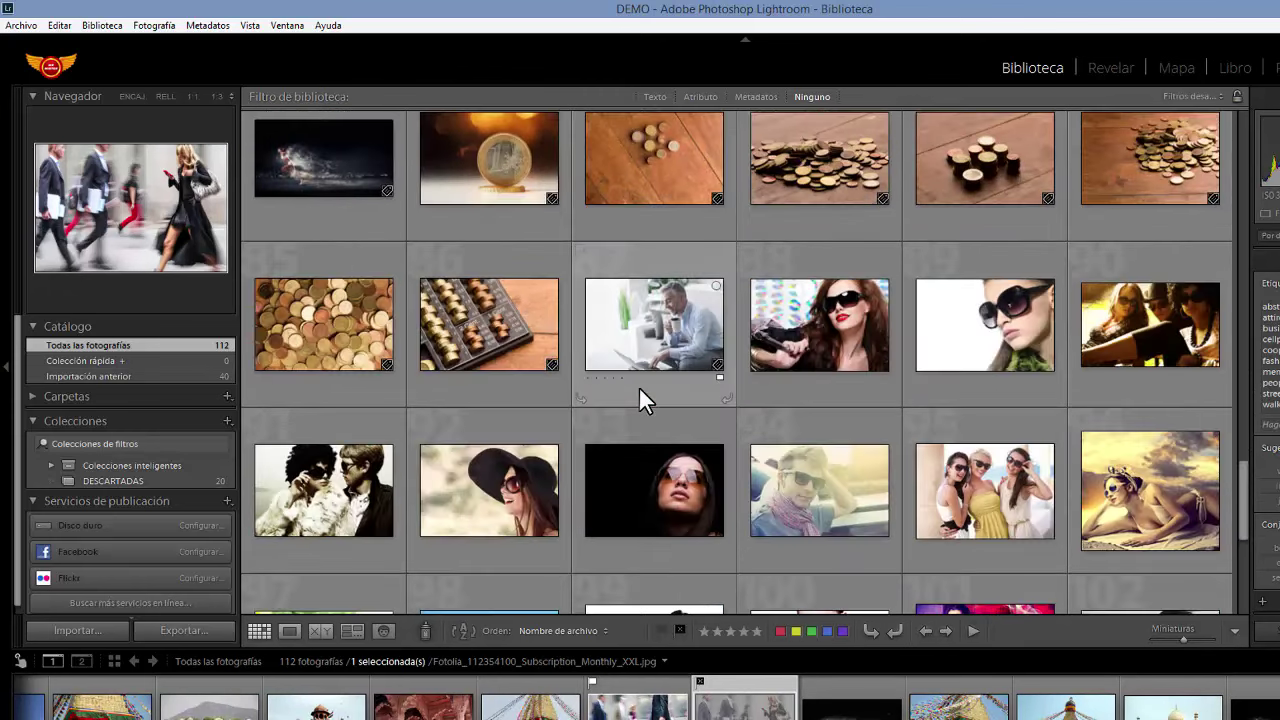
scroll(639, 386, "down", 2)
scroll(639, 386, "down", 2)
scroll(639, 388, "down", 2)
scroll(663, 436, "down", 3)
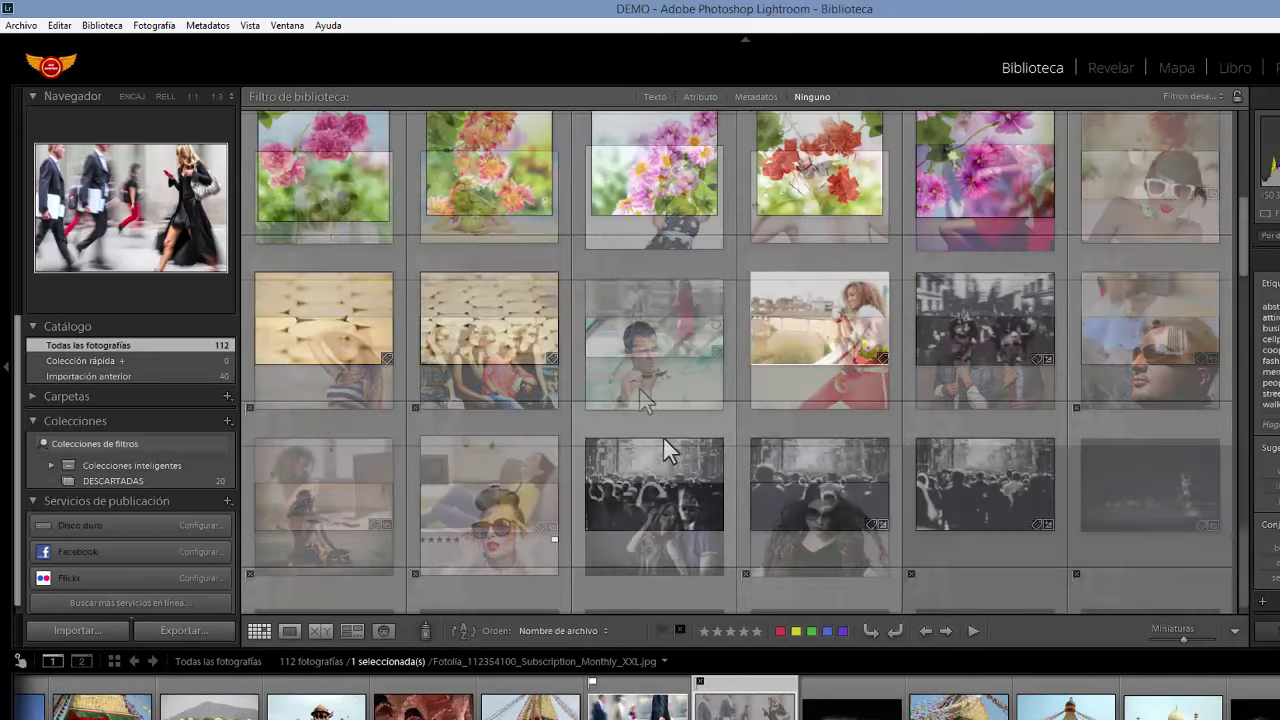
left_click(668, 257, "ctrl")
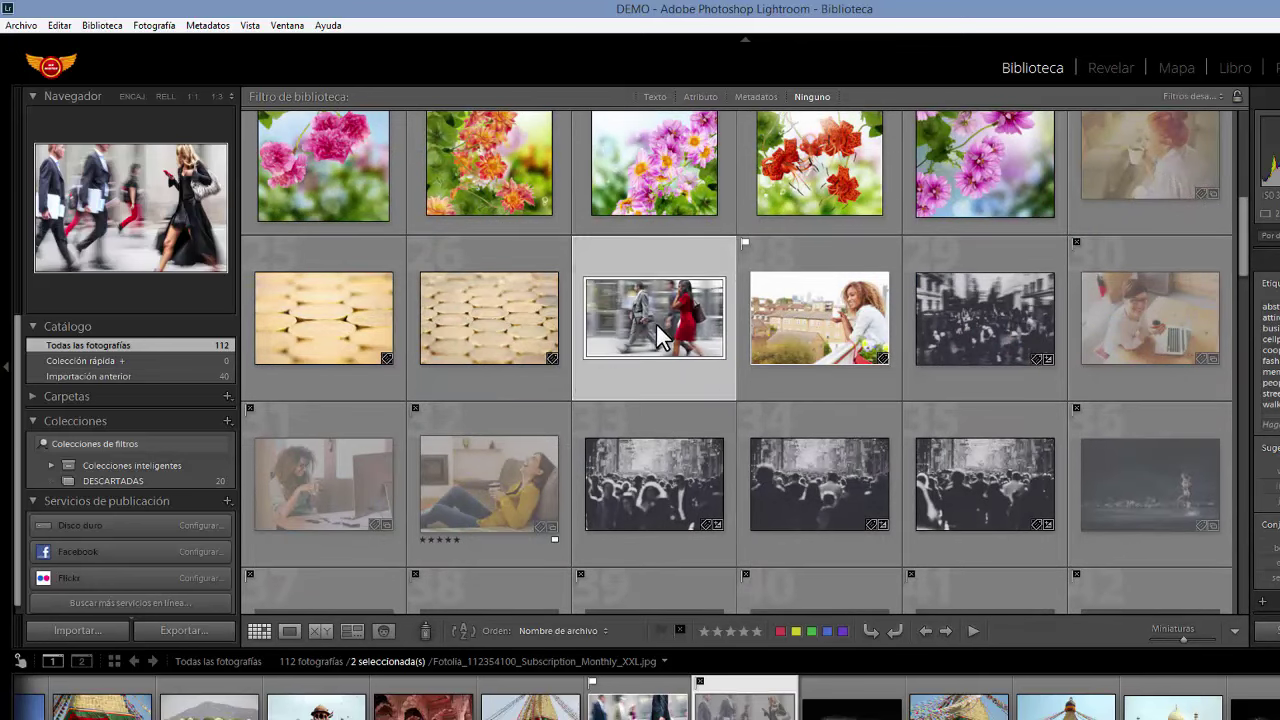
scroll(660, 330, "down", 3)
scroll(656, 323, "down", 3)
scroll(656, 323, "down", 3)
scroll(656, 324, "down", 2)
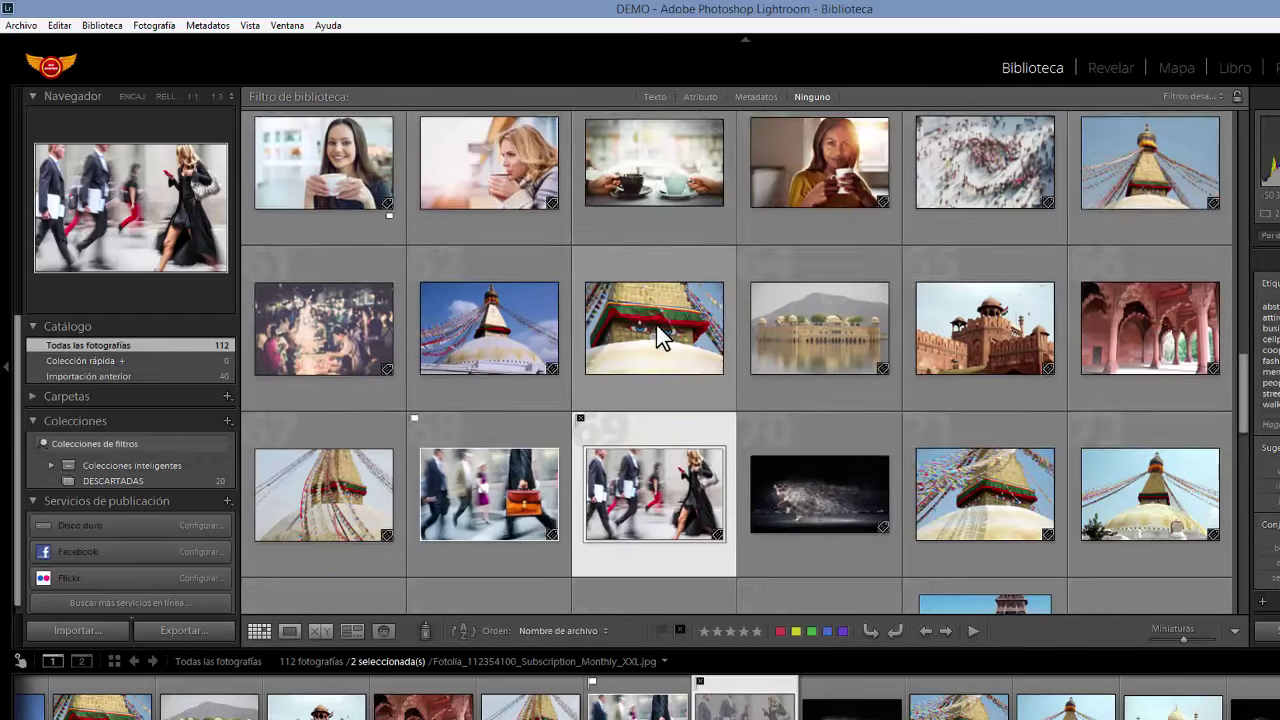
scroll(655, 325, "down", 2)
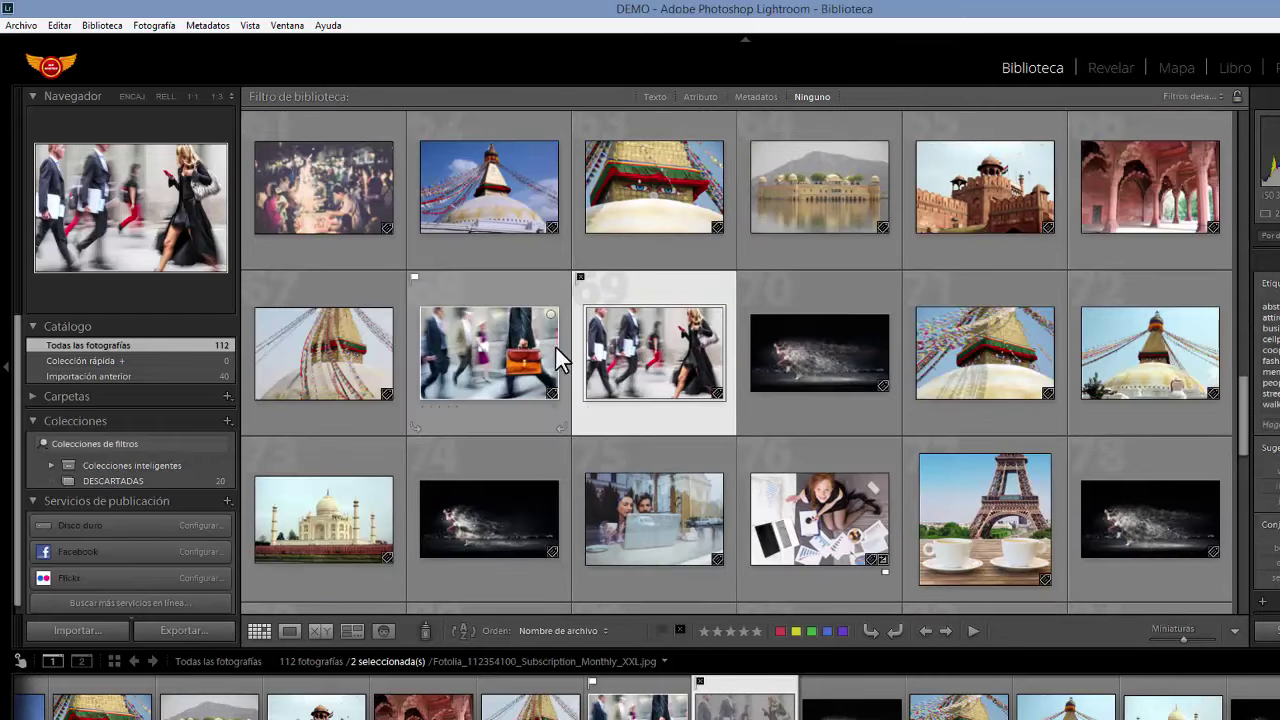
Add the two selected street photos to the DESCARTADAS collection and open it.
right_click(104, 481)
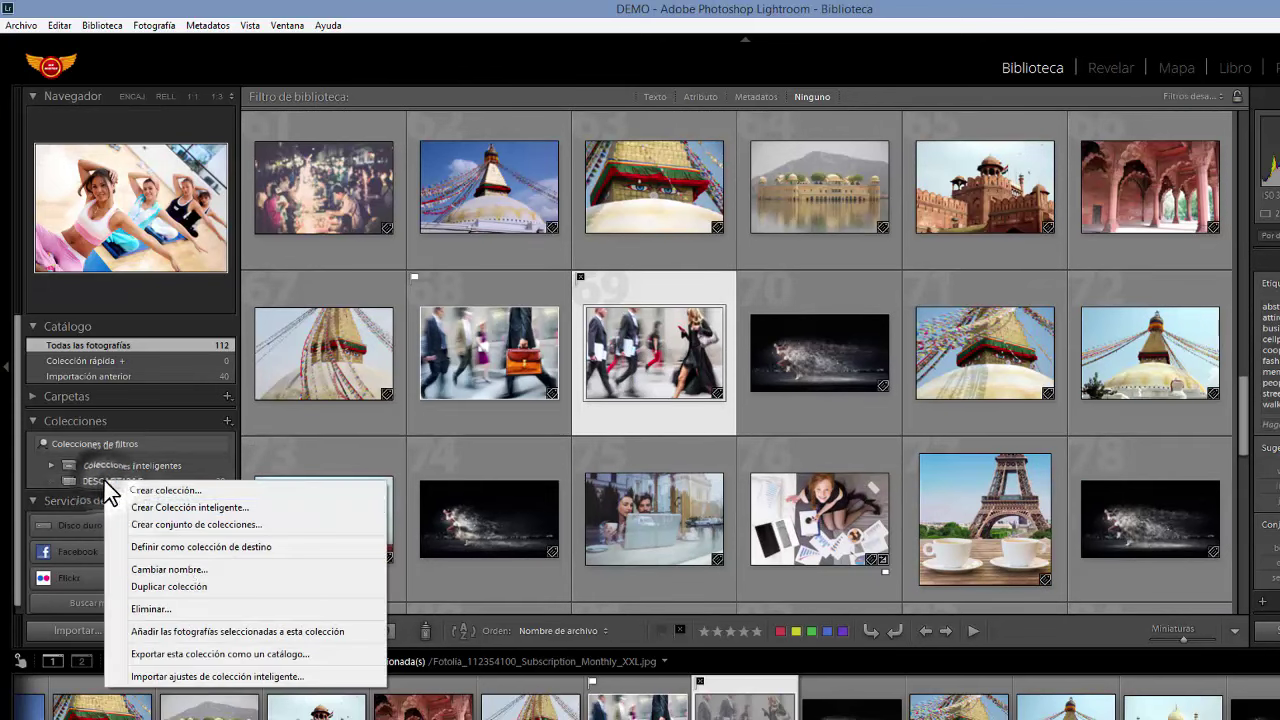
left_click(207, 632)
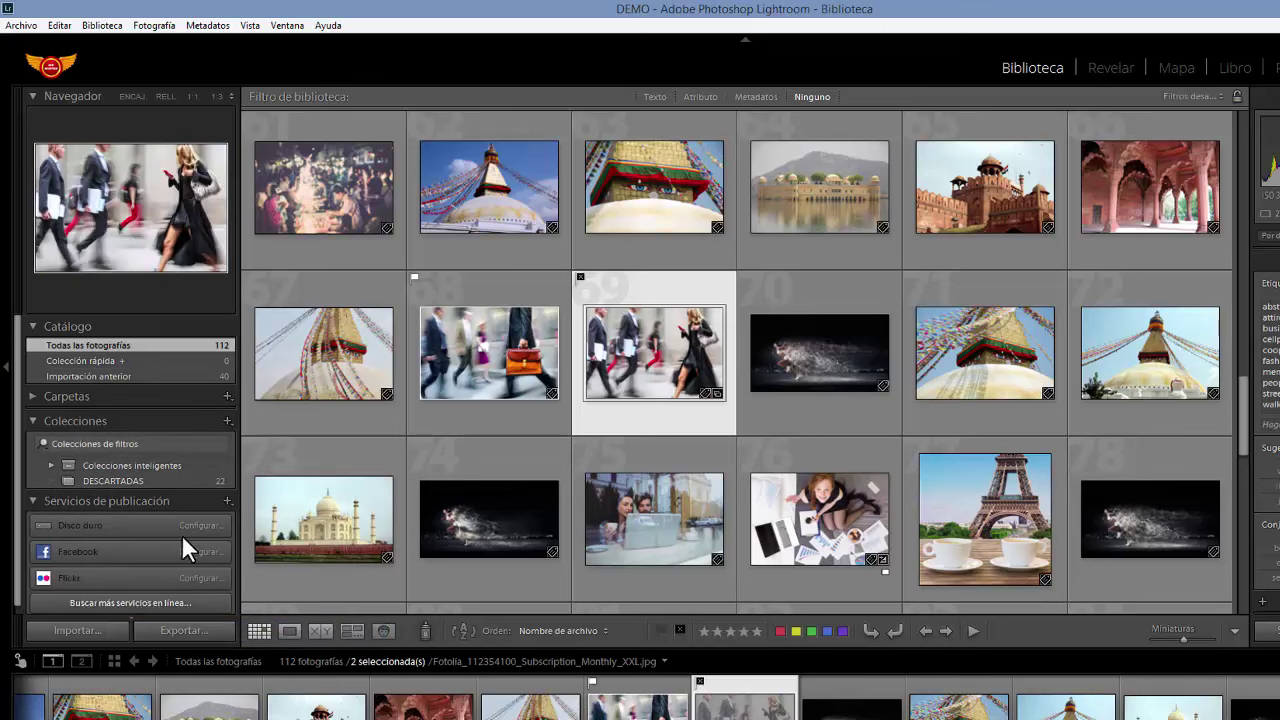
left_click(104, 482)
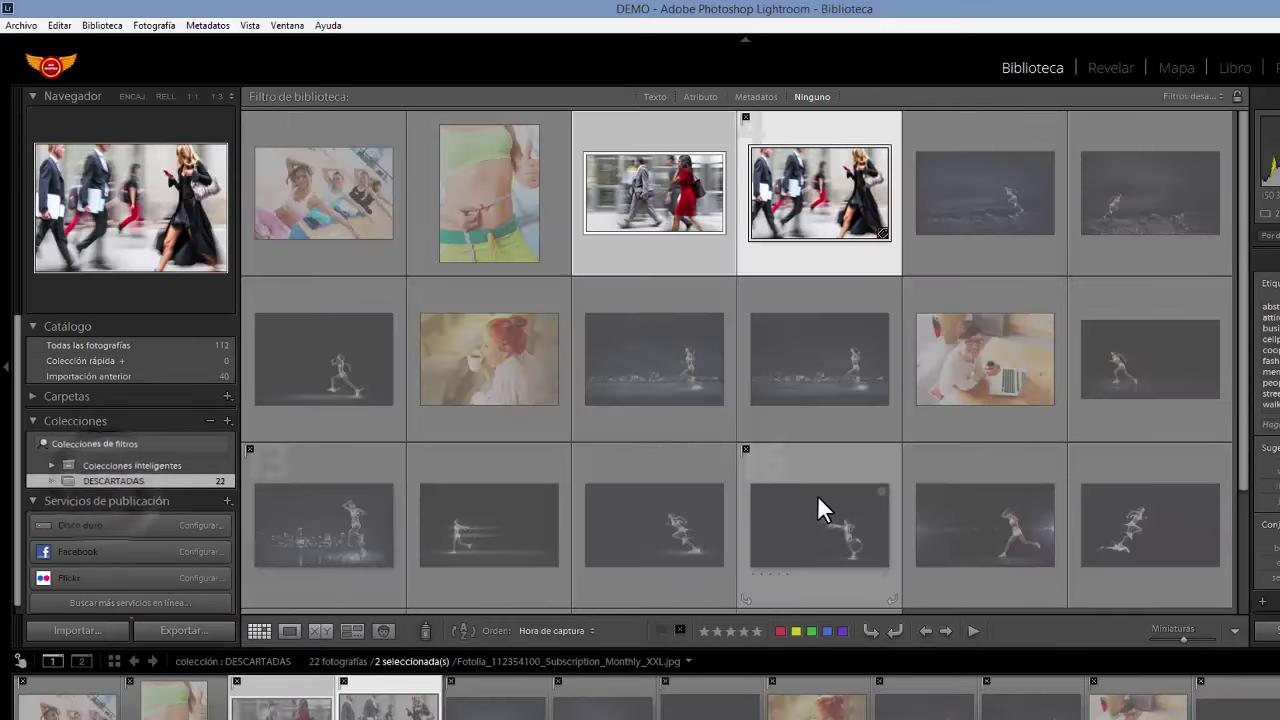
Select the runner and commuter photos in DESCARTADAS, then show all catalogue photos.
scroll(1021, 356, "down", 2)
scroll(1021, 356, "down", 2)
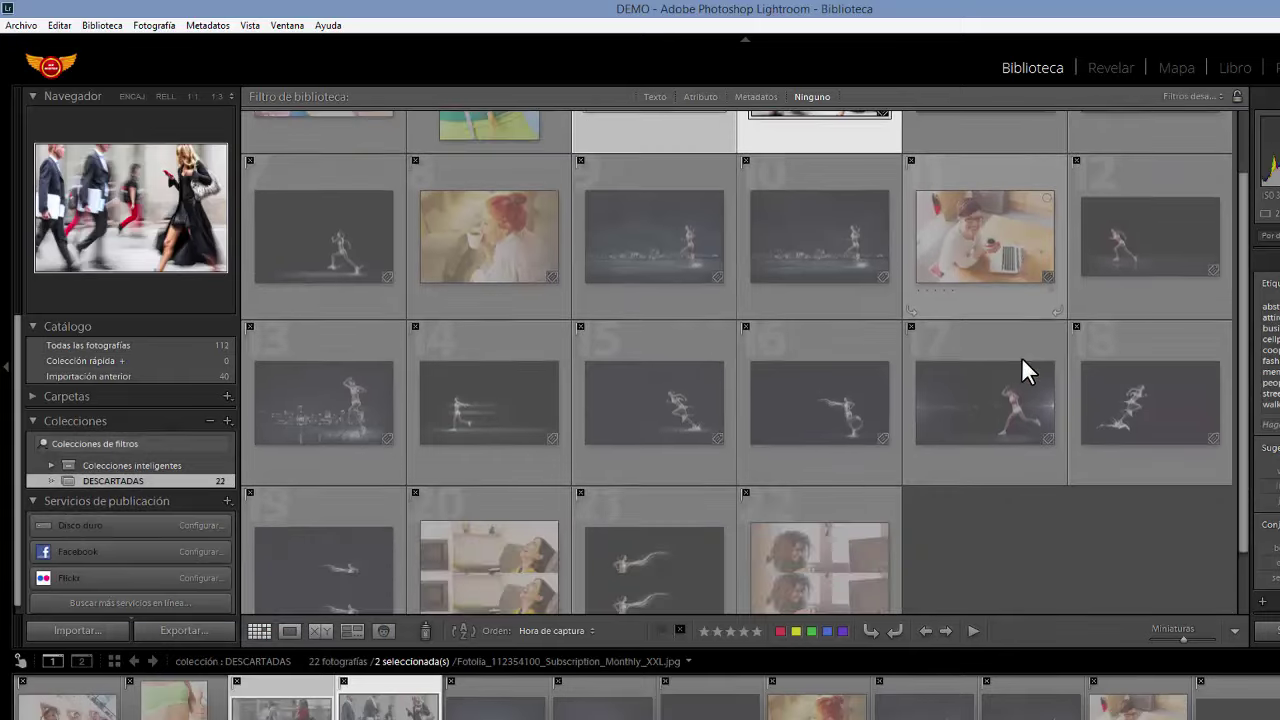
scroll(1021, 358, "up", 3)
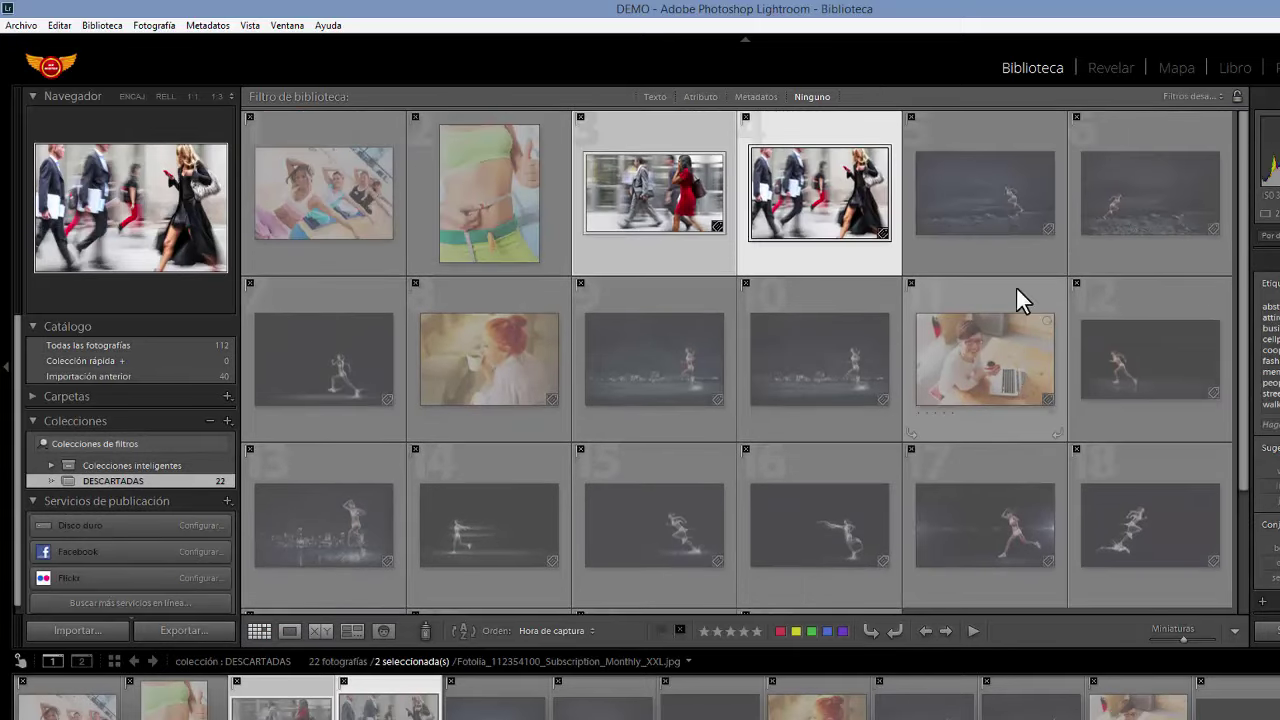
left_click(989, 223)
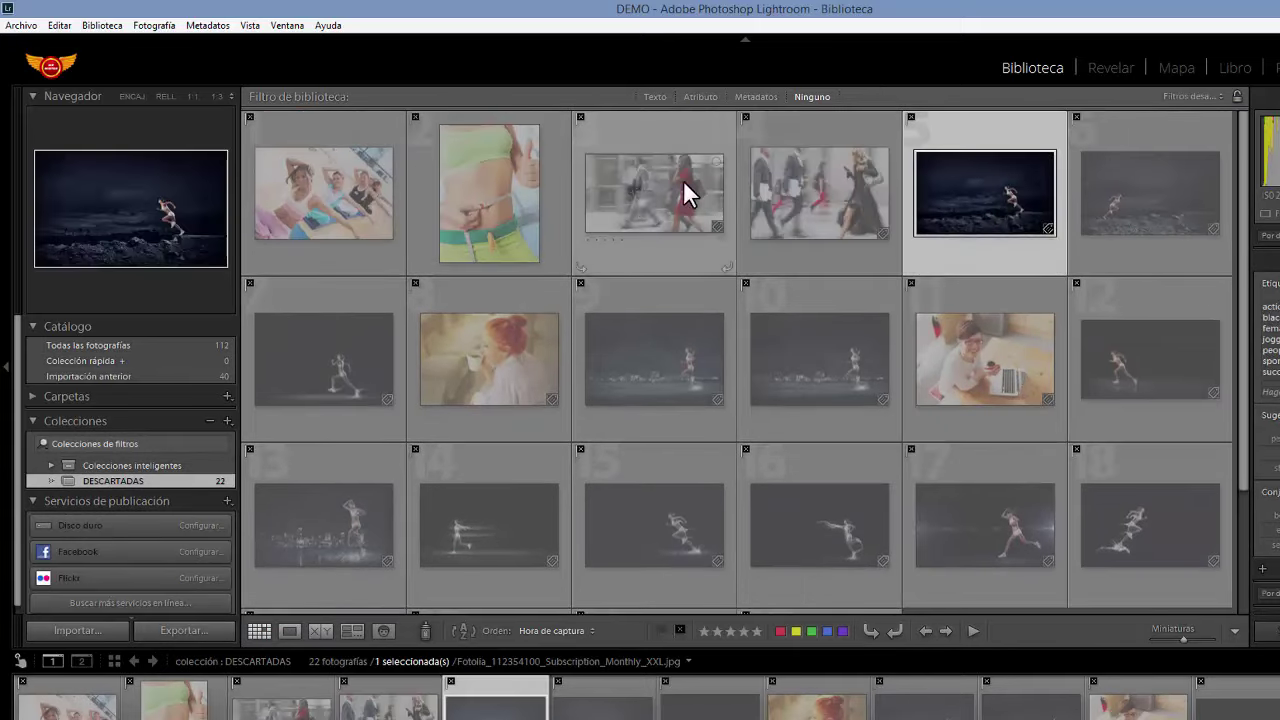
left_click(683, 180)
left_click(791, 167)
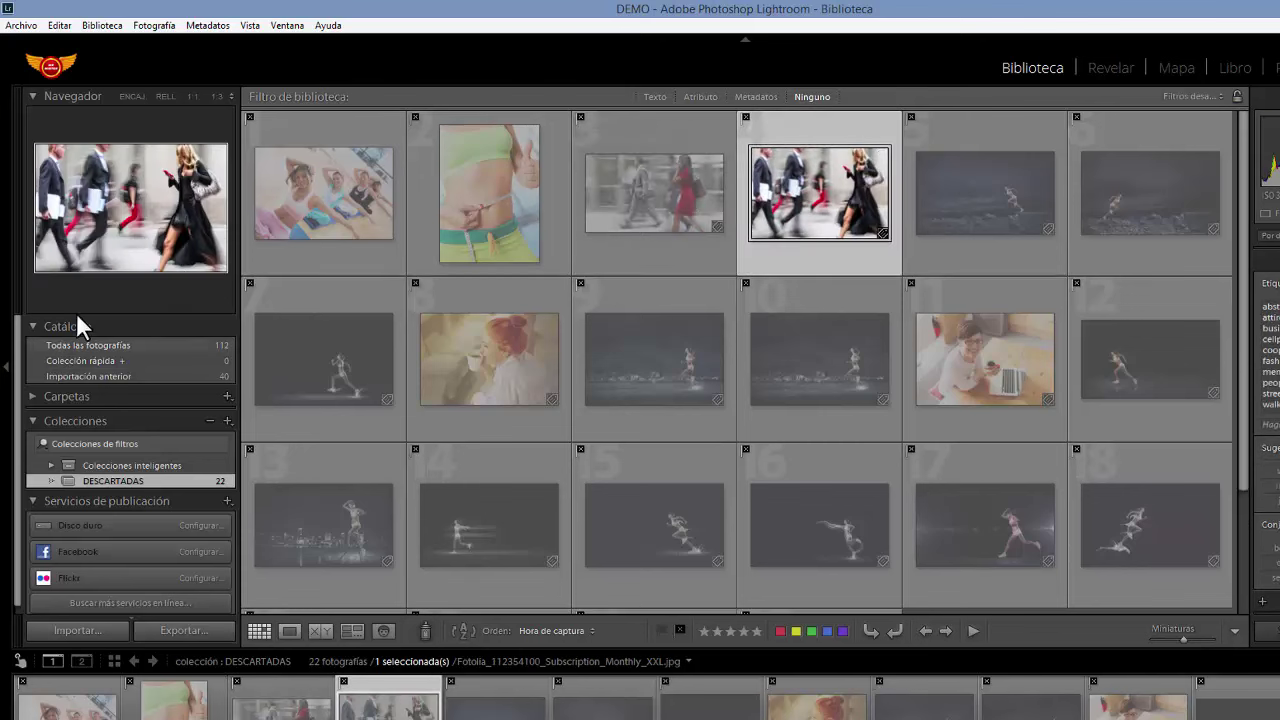
left_click(90, 344)
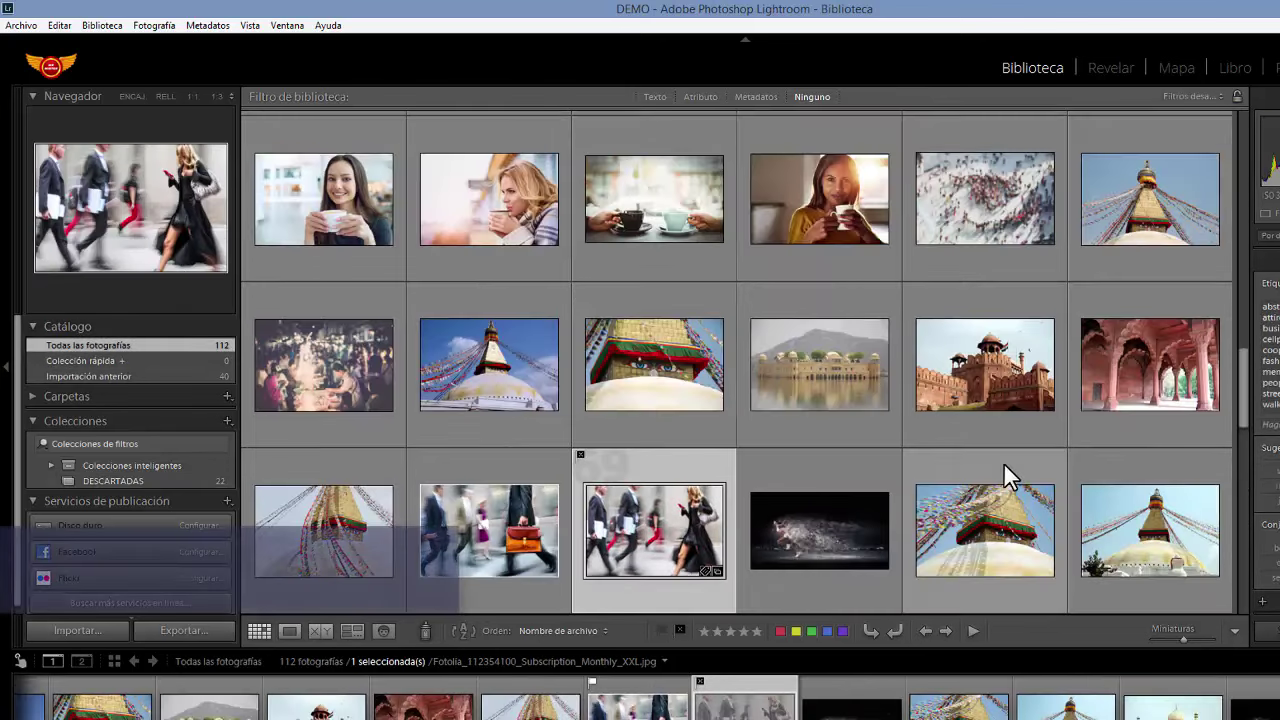
scroll(964, 467, "down", 2)
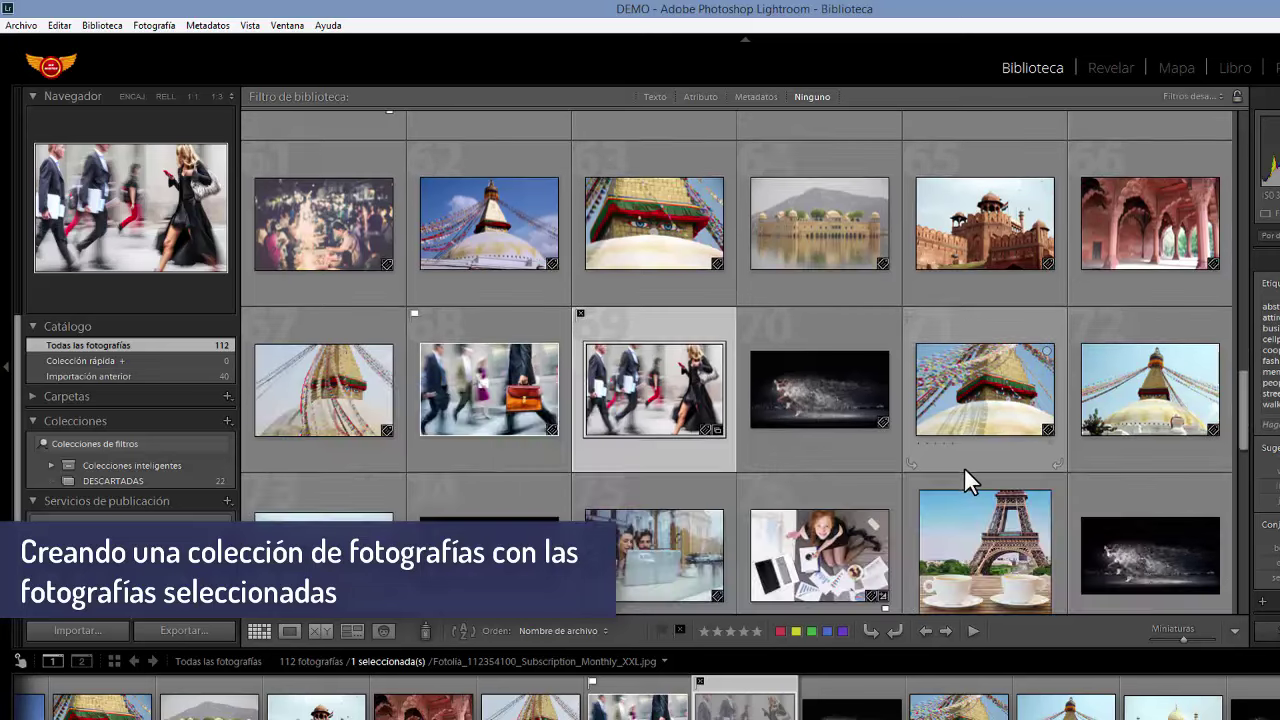
scroll(964, 467, "down", 2)
scroll(964, 467, "down", 2)
scroll(964, 467, "up", 2)
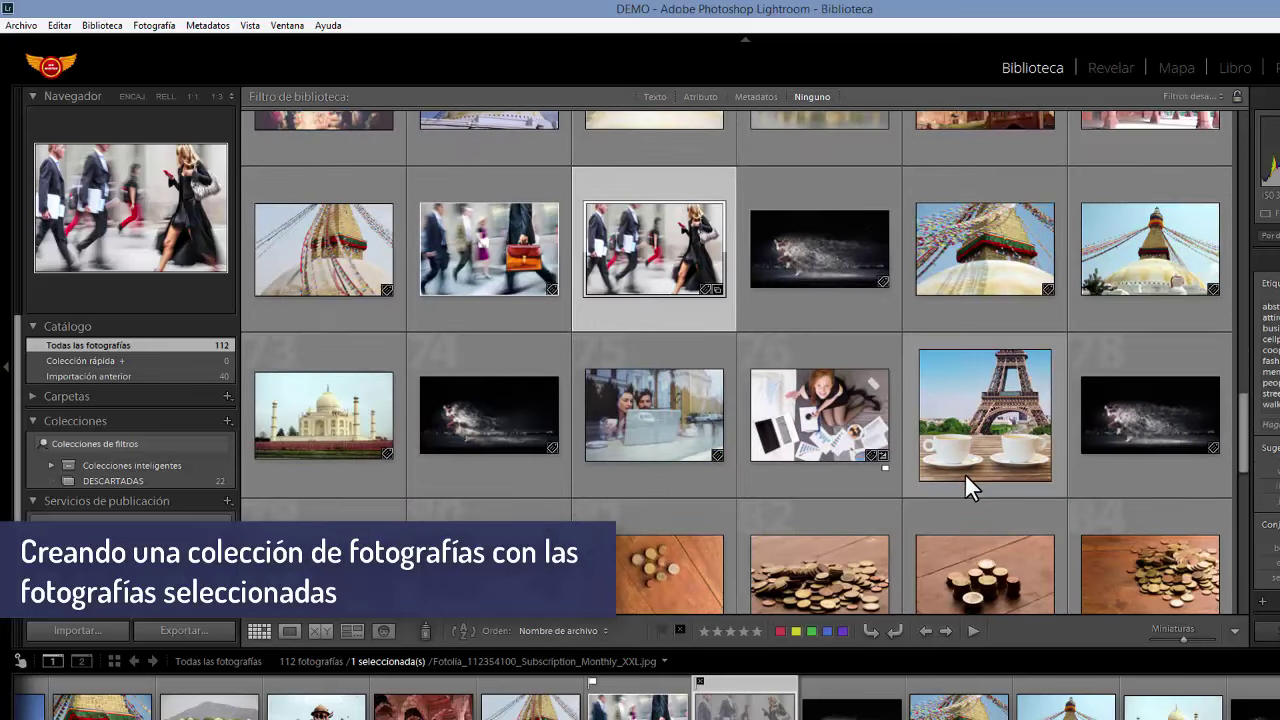
scroll(964, 472, "up", 5)
scroll(965, 473, "up", 5)
scroll(965, 475, "up", 5)
scroll(964, 472, "up", 5)
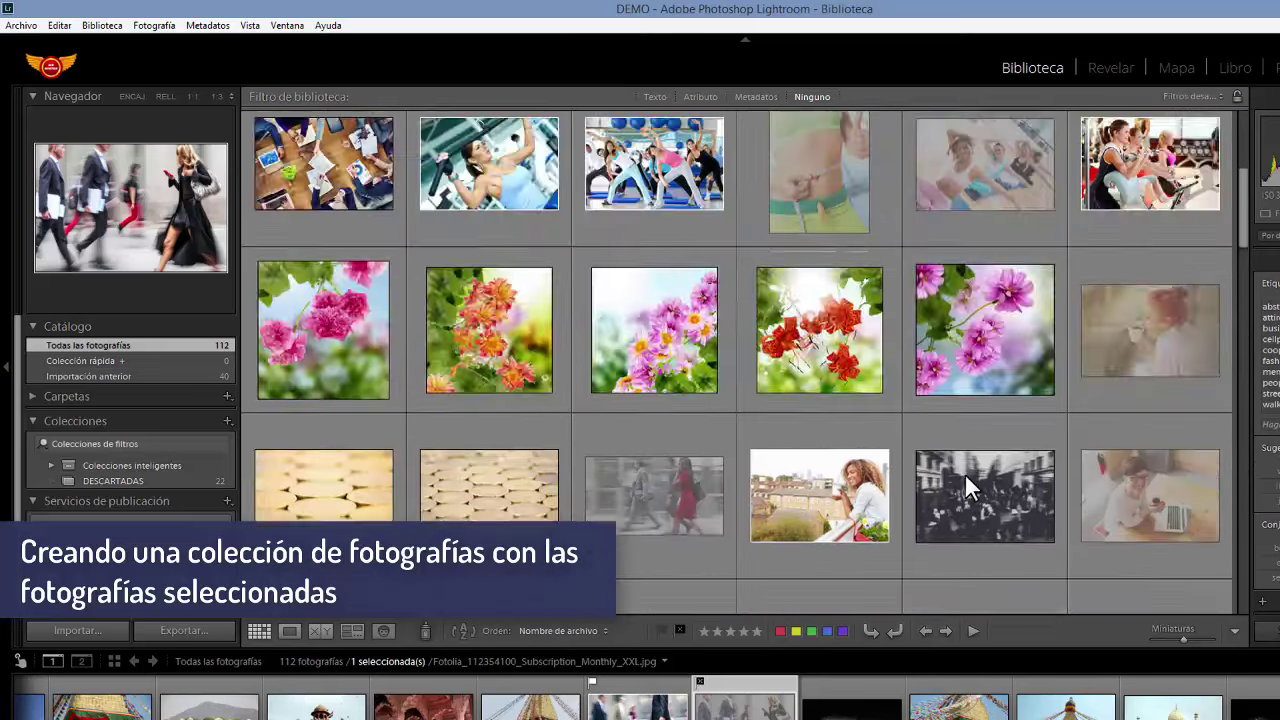
scroll(965, 475, "up", 5)
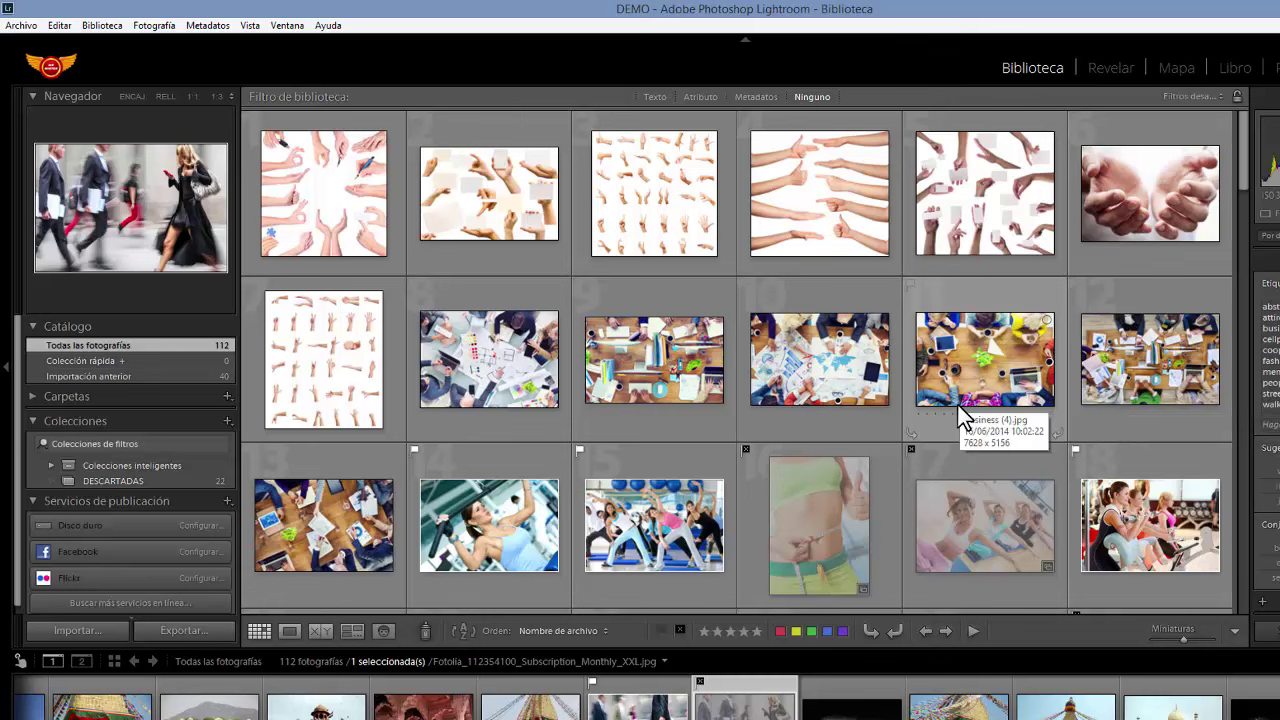
scroll(950, 423, "down", 2)
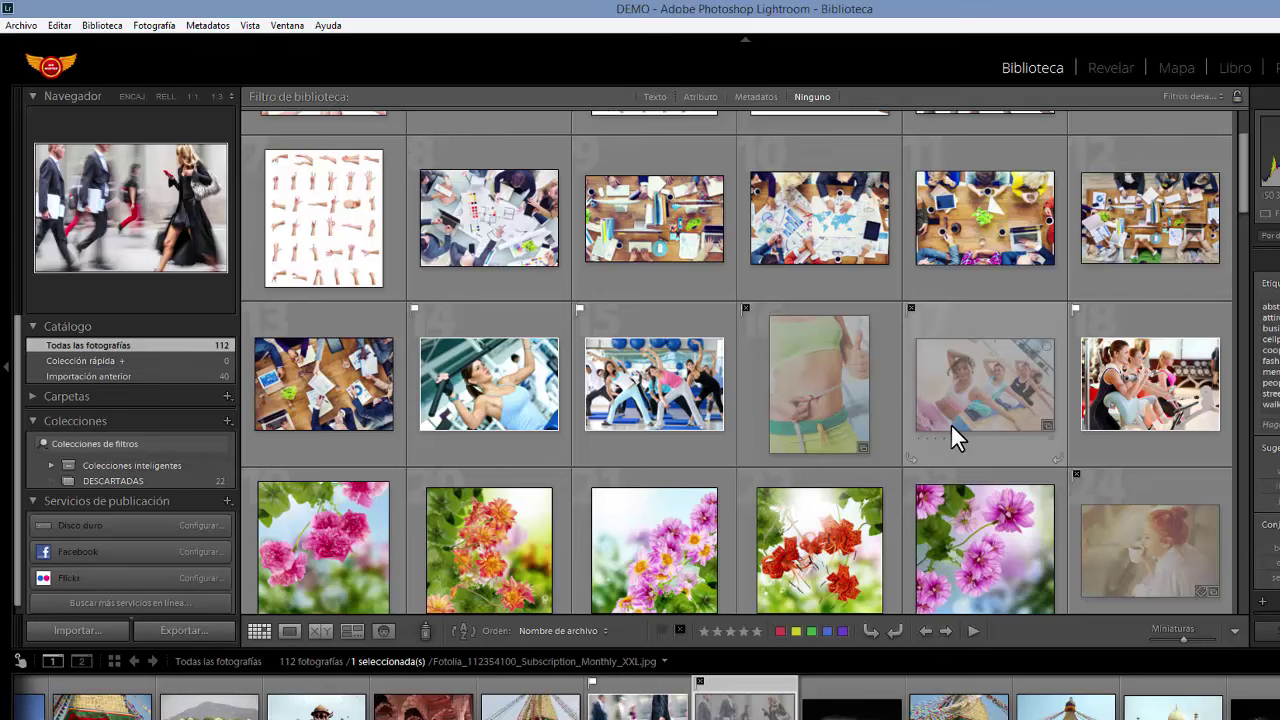
scroll(950, 423, "down", 2)
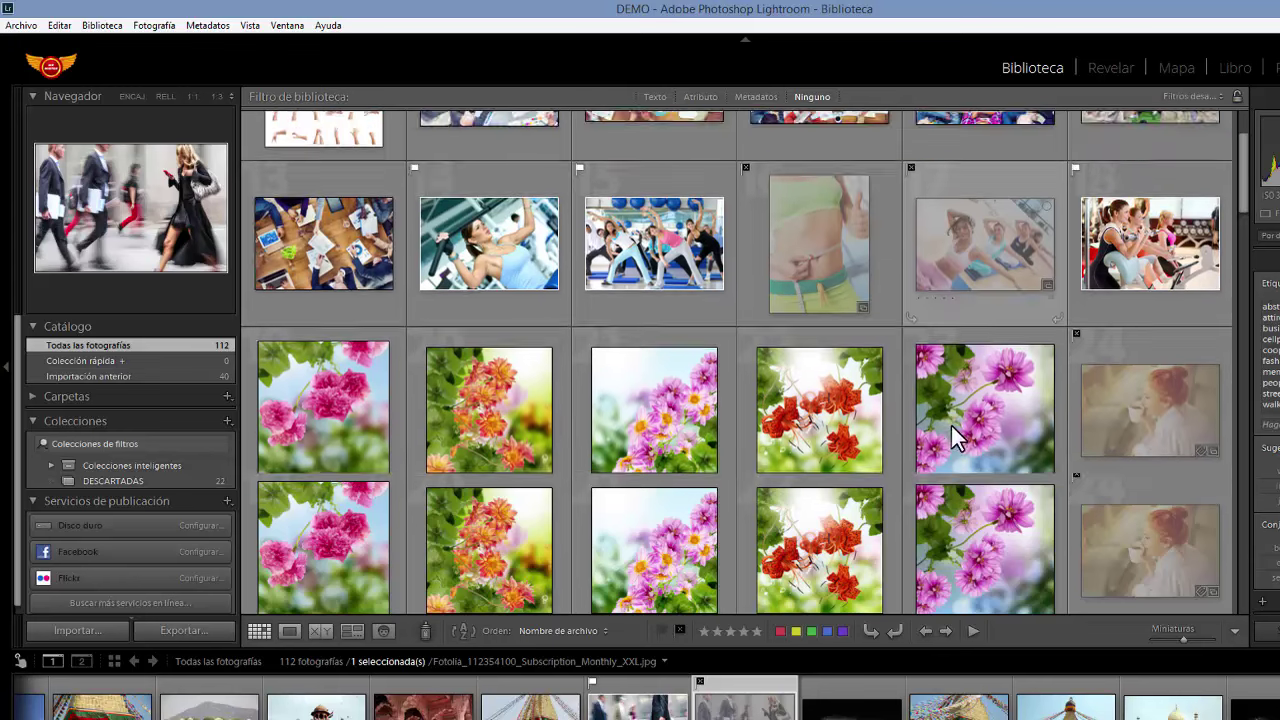
scroll(950, 423, "down", 2)
scroll(950, 423, "down", 2)
scroll(951, 425, "up", 4)
scroll(951, 425, "up", 4)
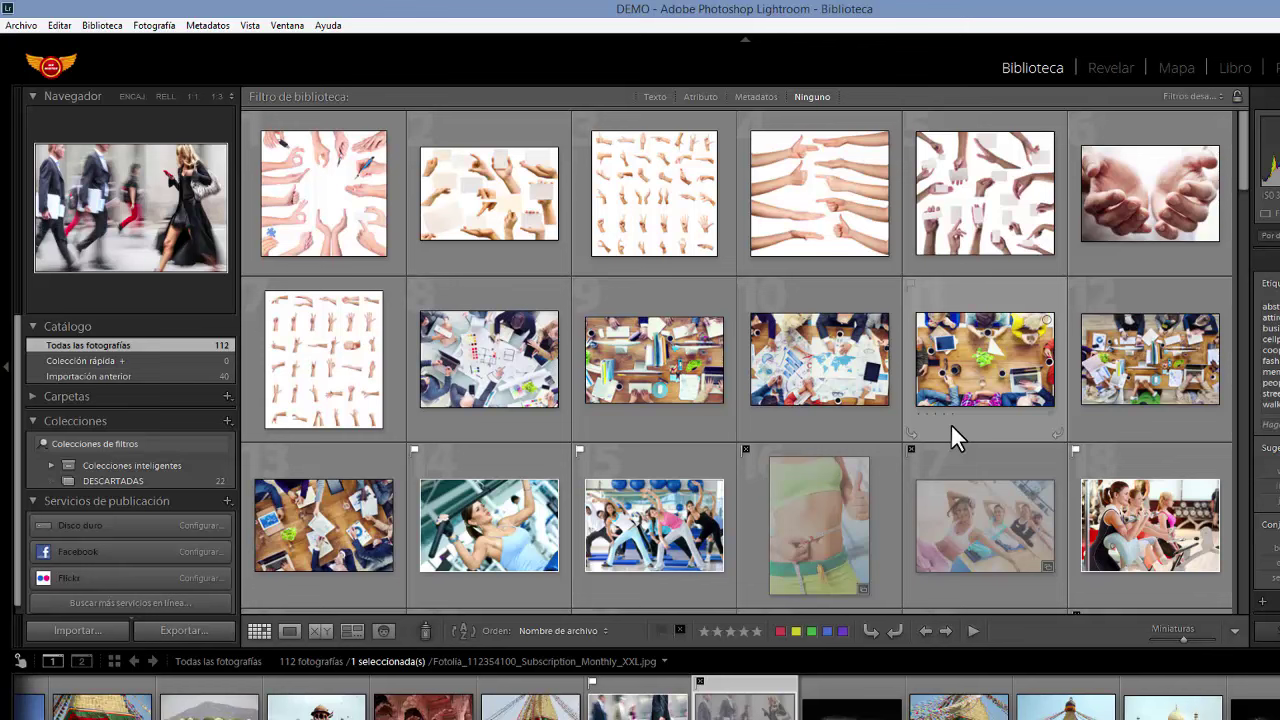
scroll(950, 423, "down", 2)
Select the three fitness photos, resizing the grid thumbnails along the way.
left_click(461, 318)
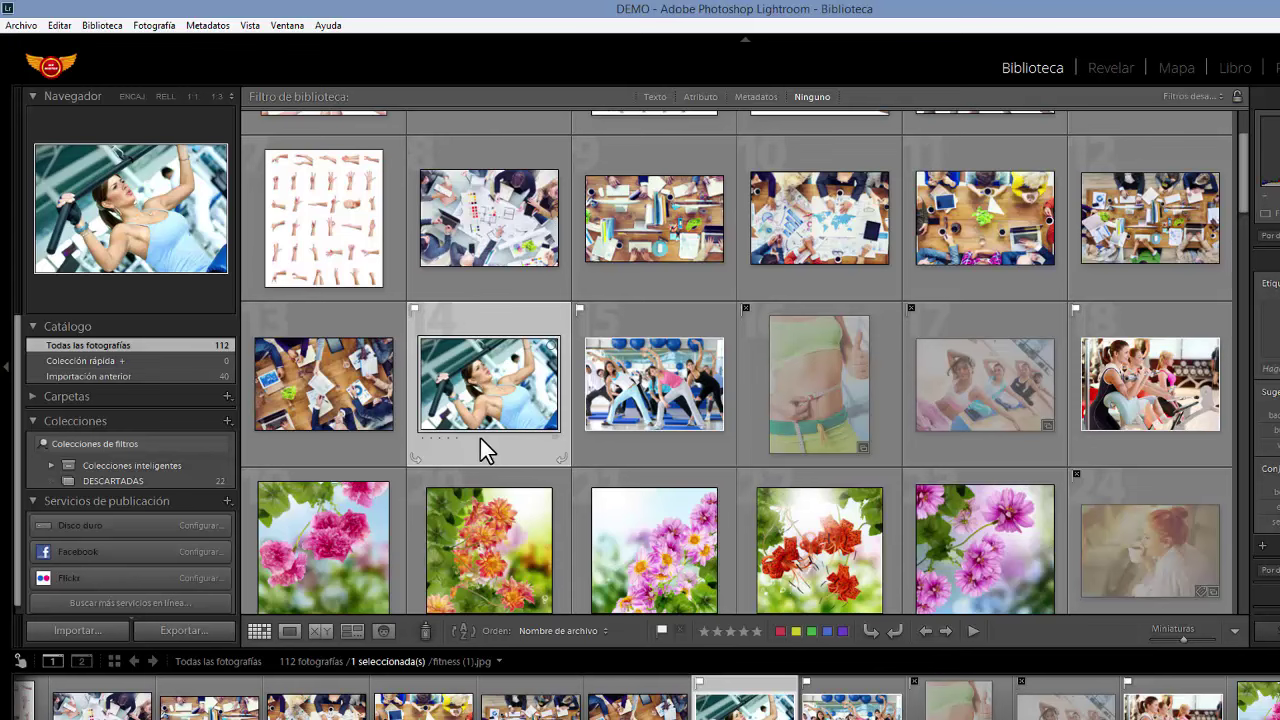
left_click(614, 327, "ctrl")
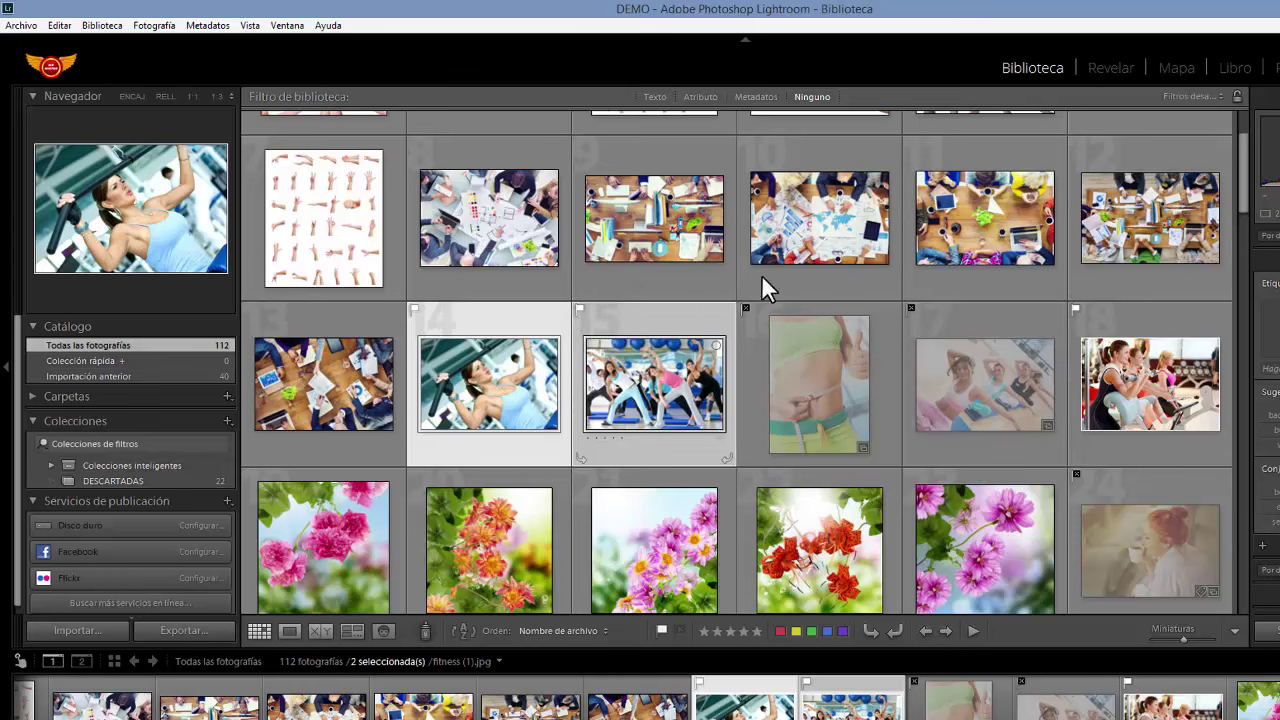
left_click(1130, 323, "ctrl")
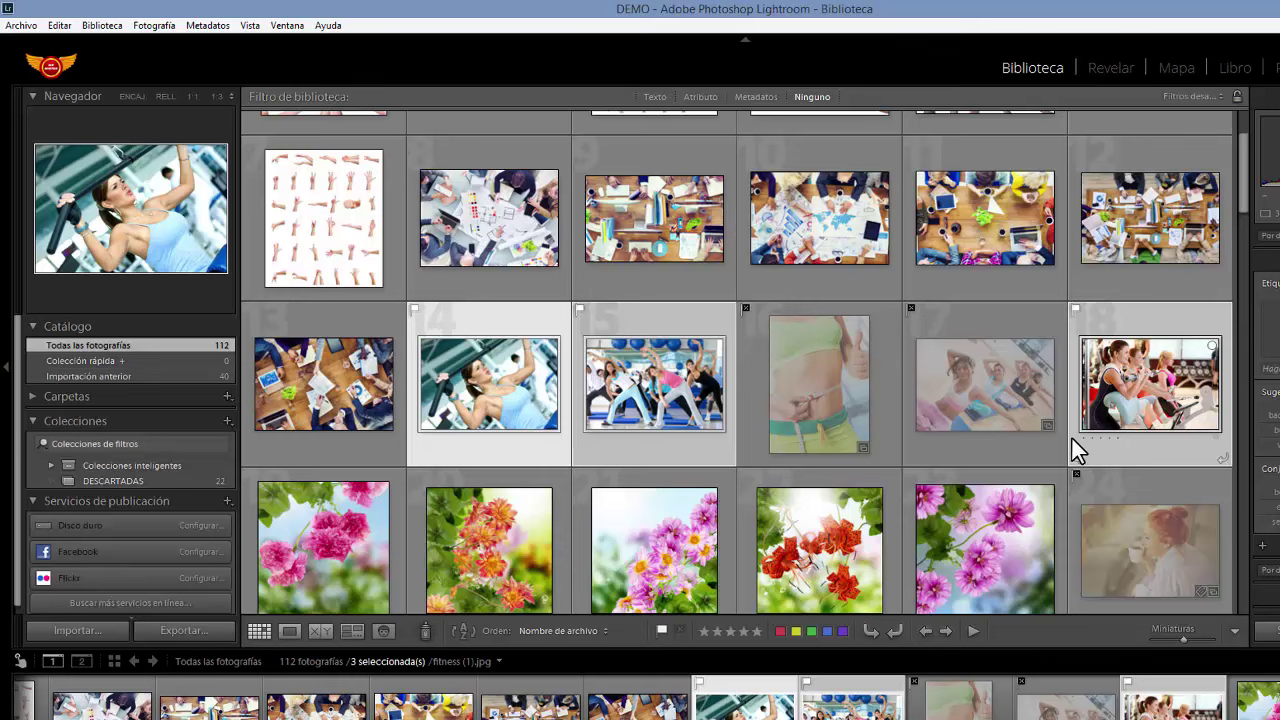
mouse_move(985, 385)
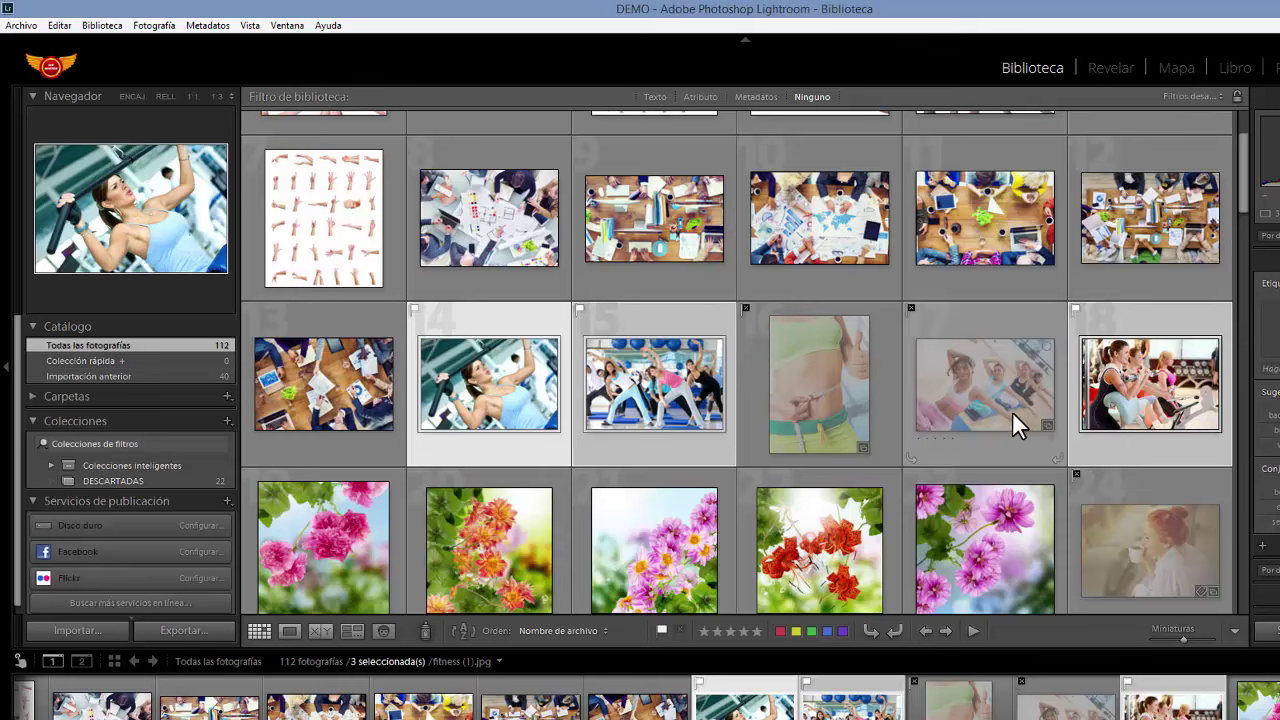
scroll(1012, 411, "down", 2)
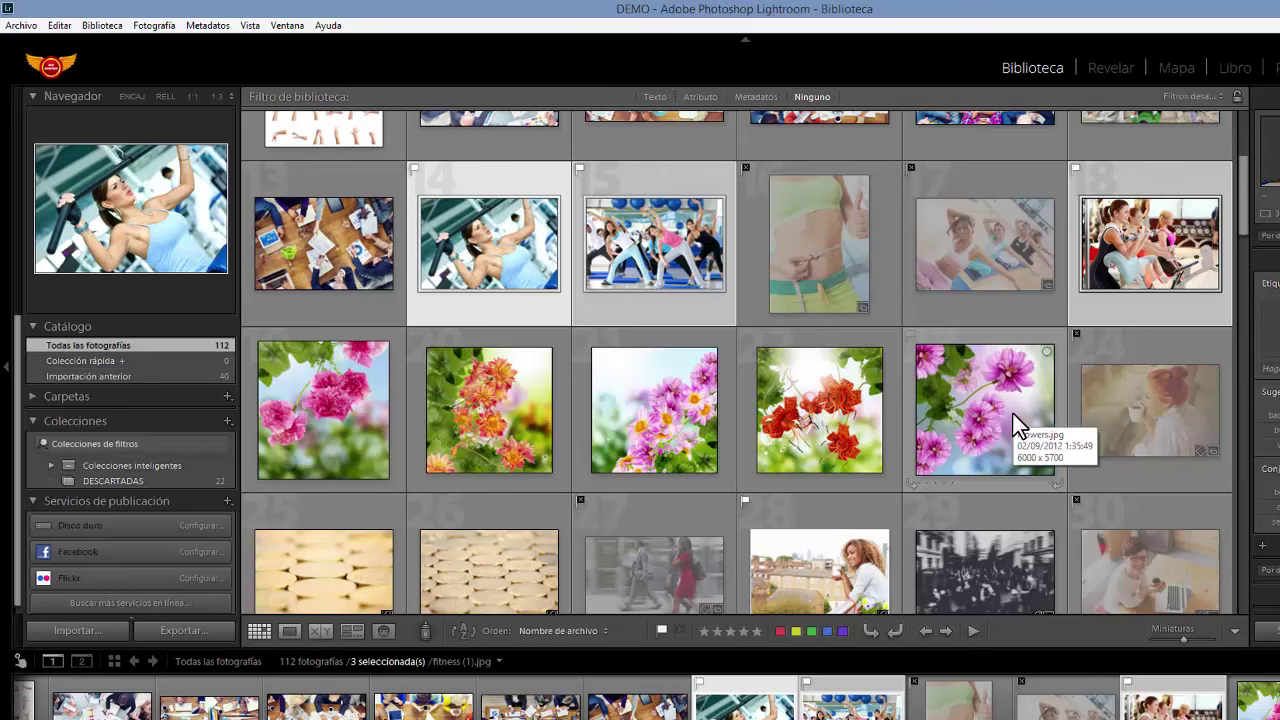
key("minus")
key("minus")
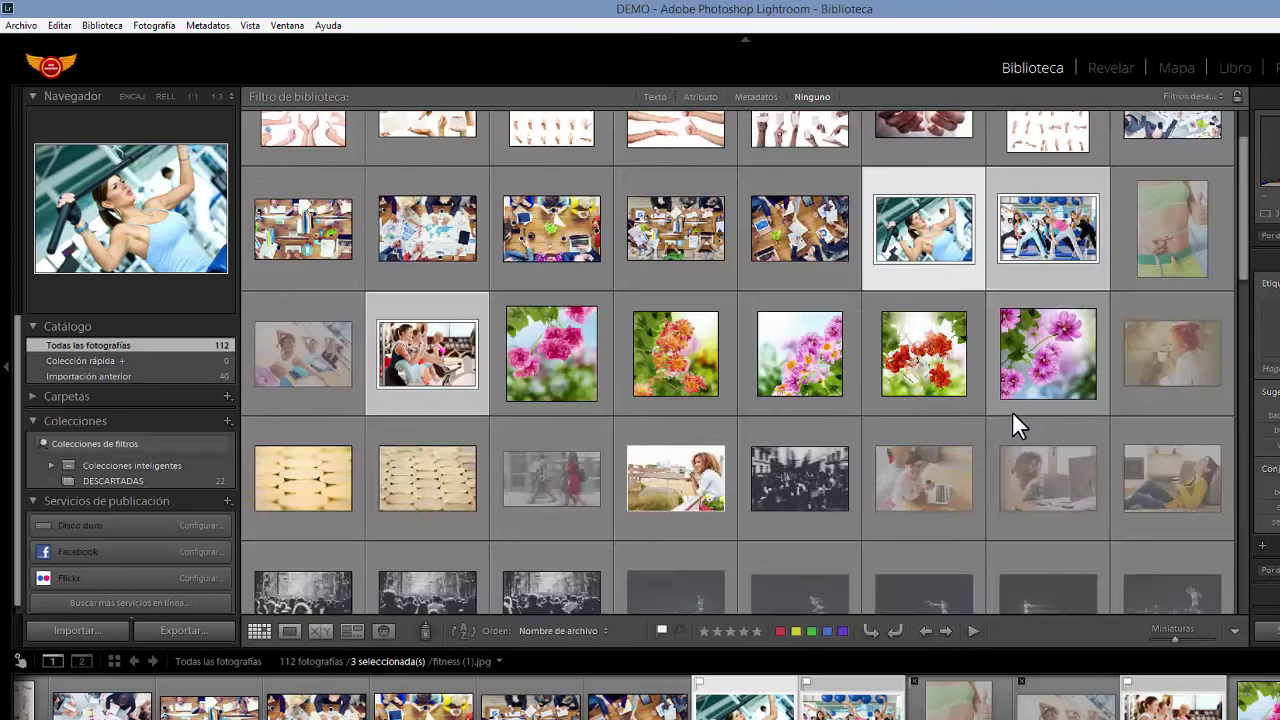
key("equal")
key("equal")
key("equal")
key("minus")
key("minus")
key("minus")
key("equal")
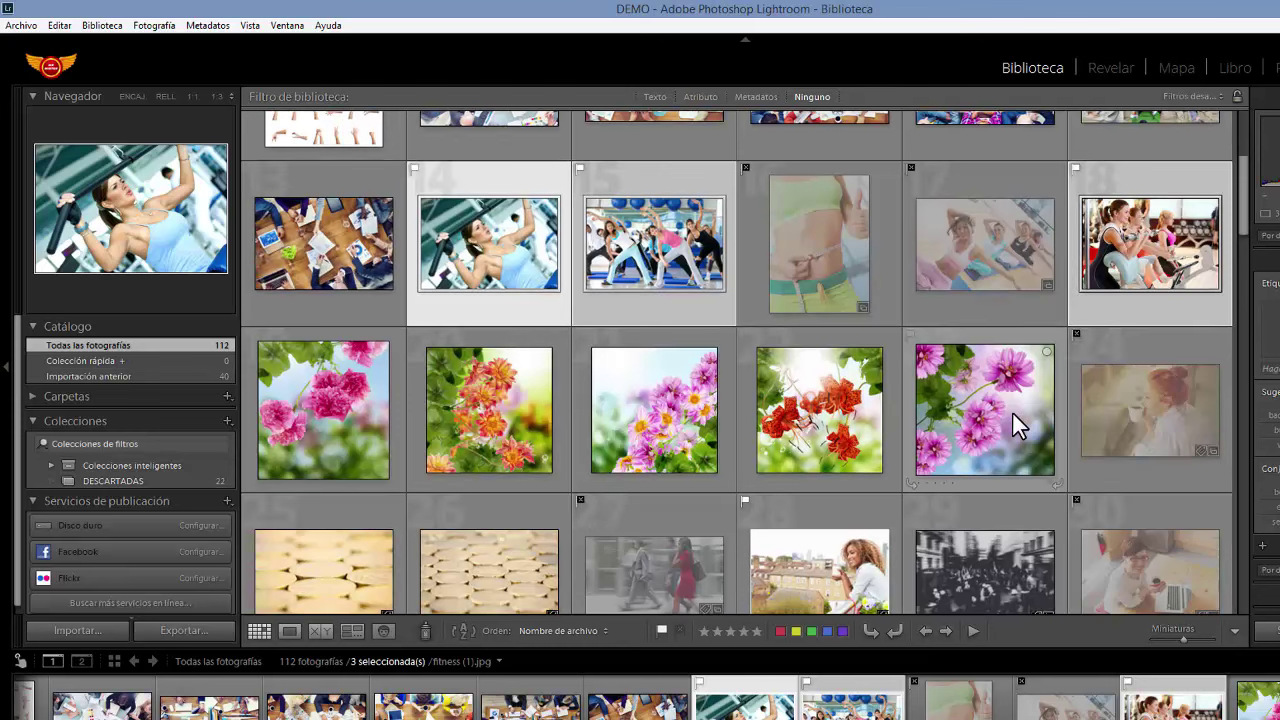
scroll(1012, 411, "up", 2)
scroll(1012, 411, "down", 1)
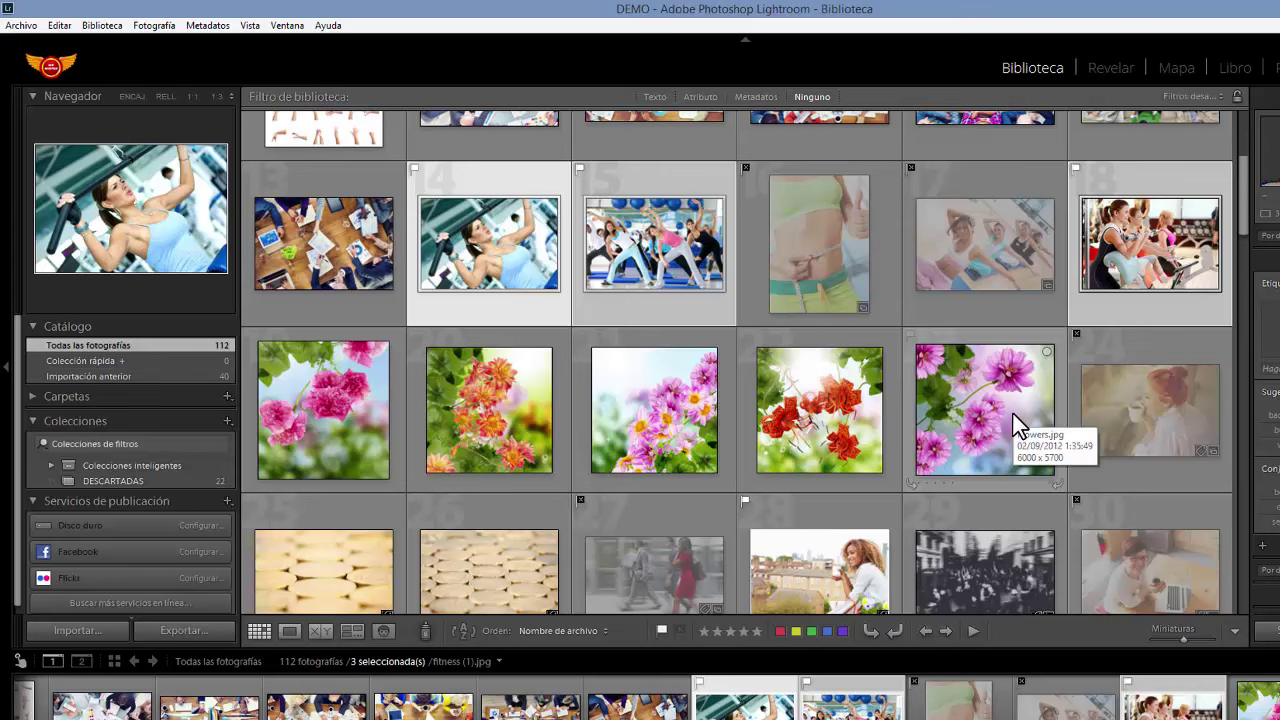
scroll(1013, 414, "down", 1)
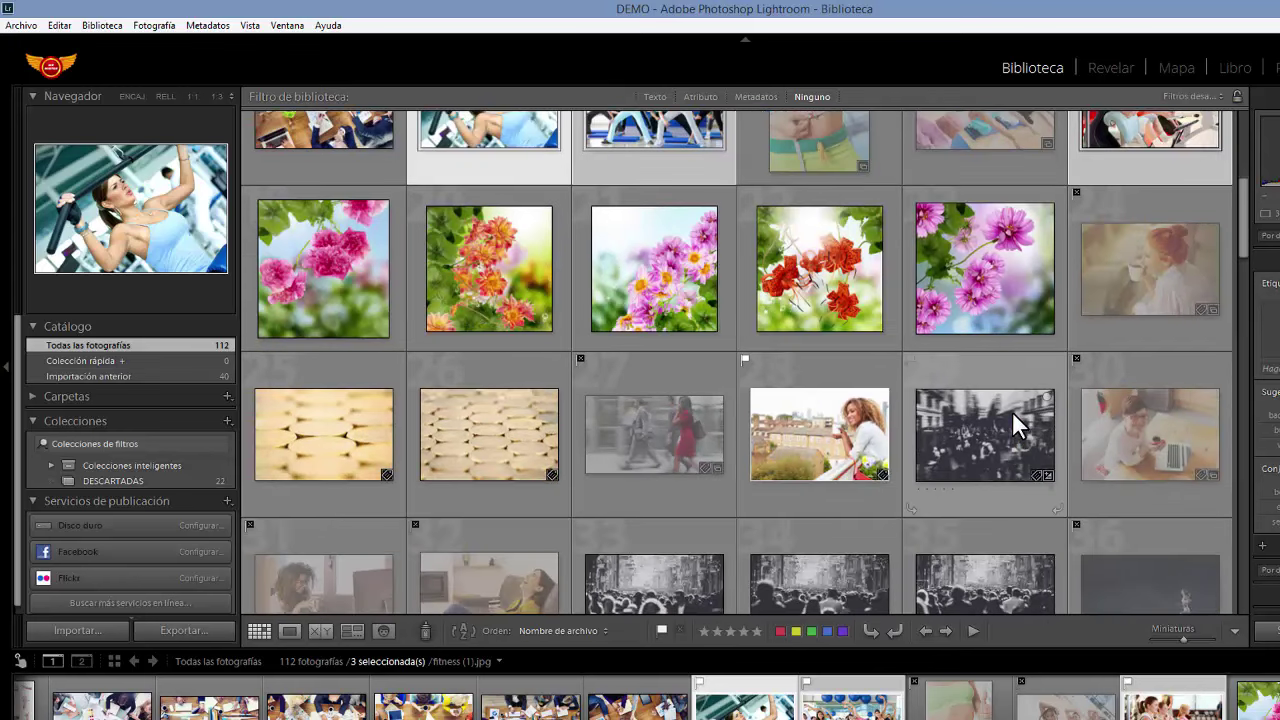
Add the coffee-cup and two runner photos, then lay all six out in Survey view.
left_click(805, 383, "ctrl")
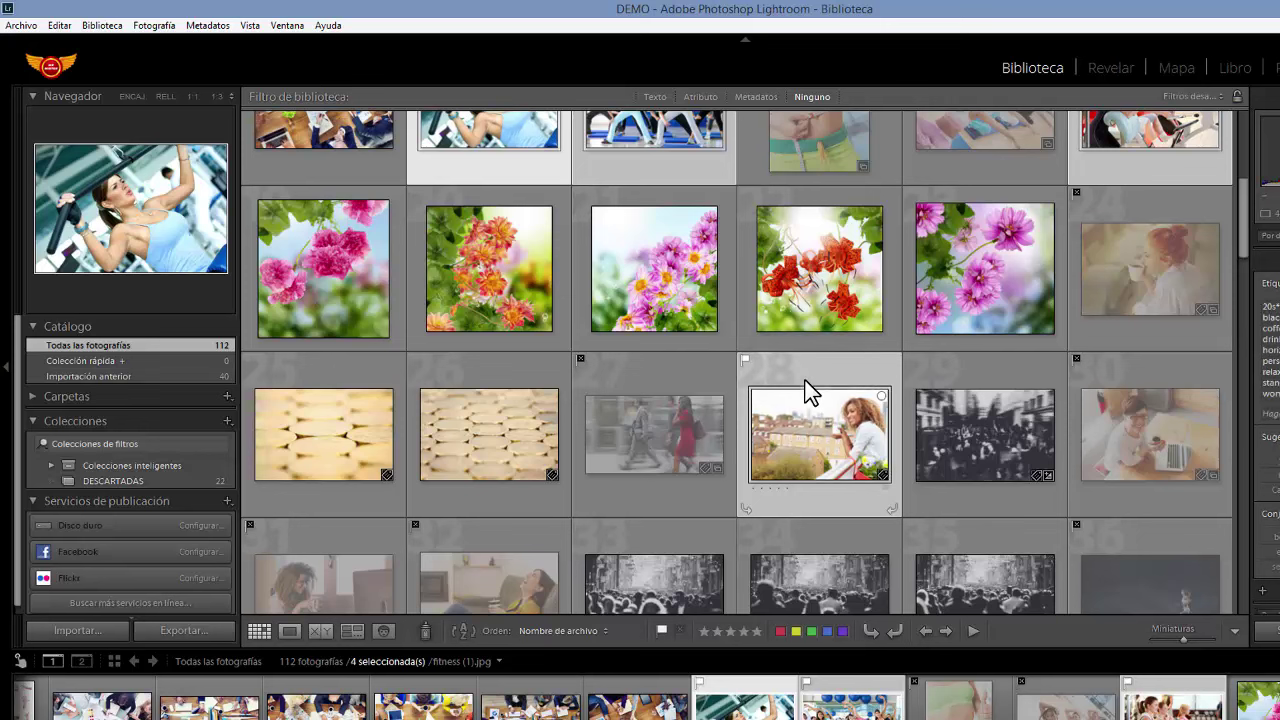
scroll(830, 425, "up", 2)
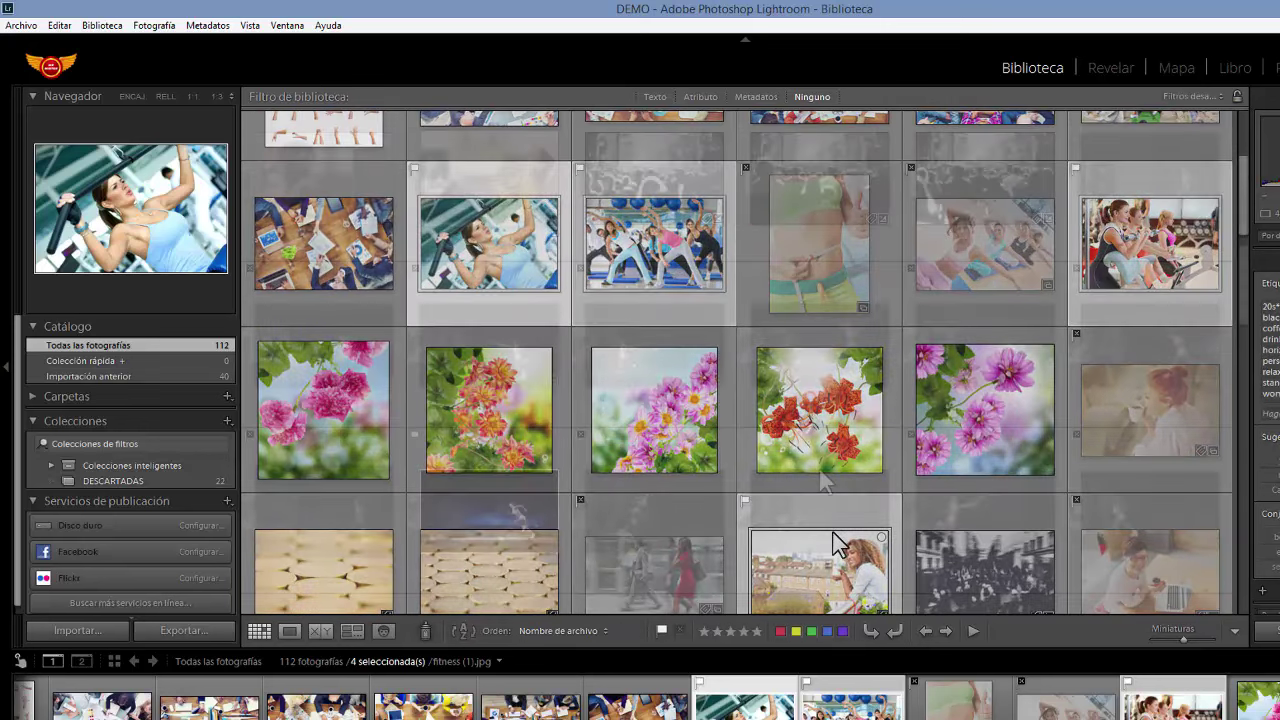
scroll(819, 470, "down", 5)
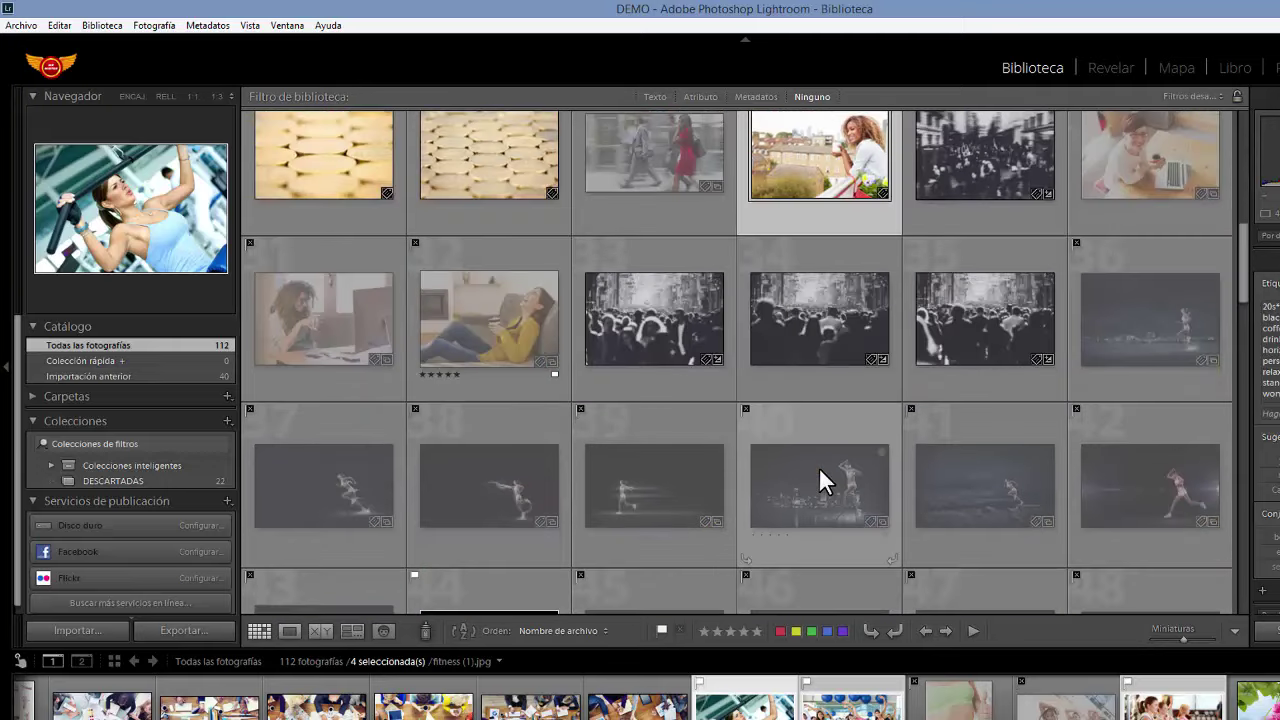
scroll(819, 467, "down", 2)
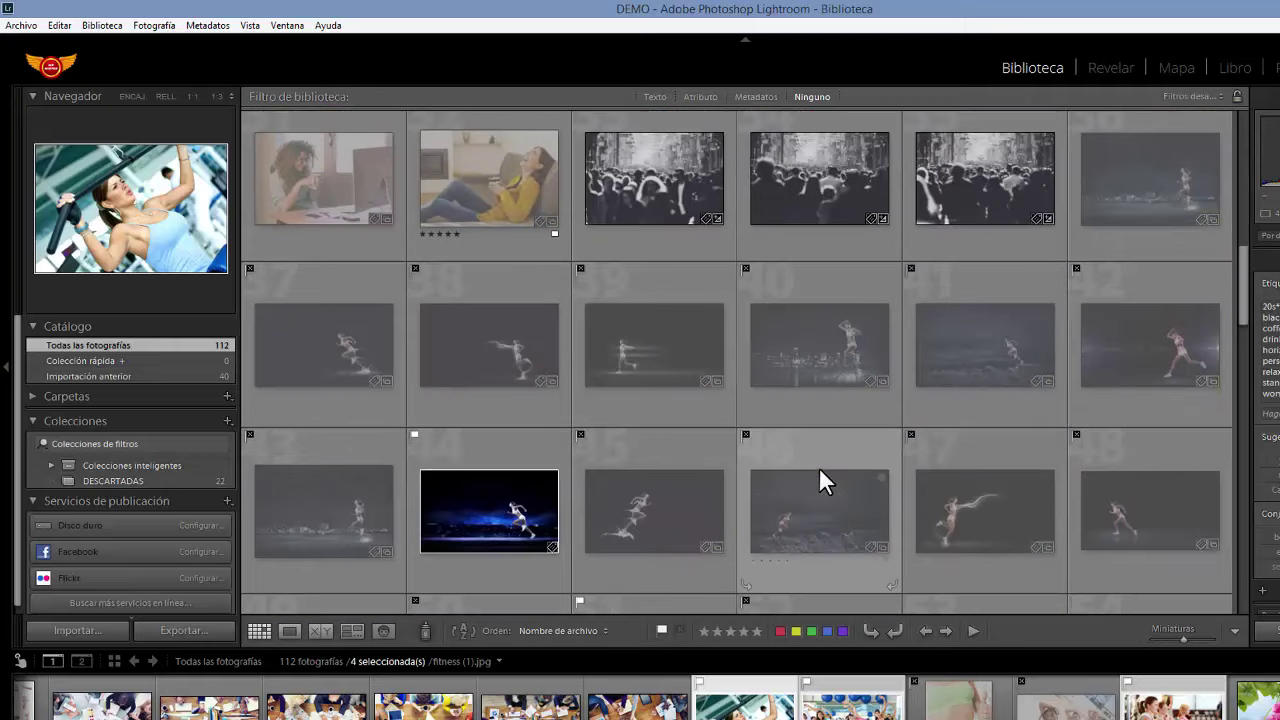
left_click(482, 491, "ctrl")
scroll(482, 491, "down", 3)
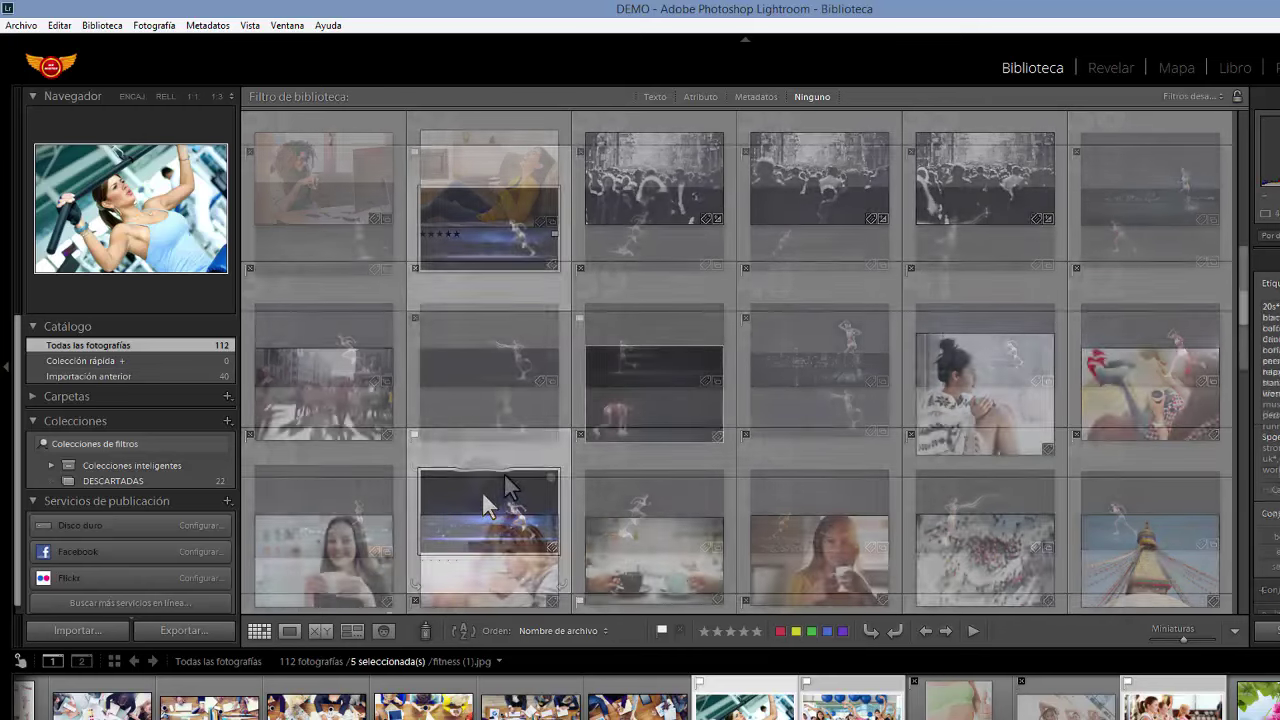
left_click(664, 375, "ctrl")
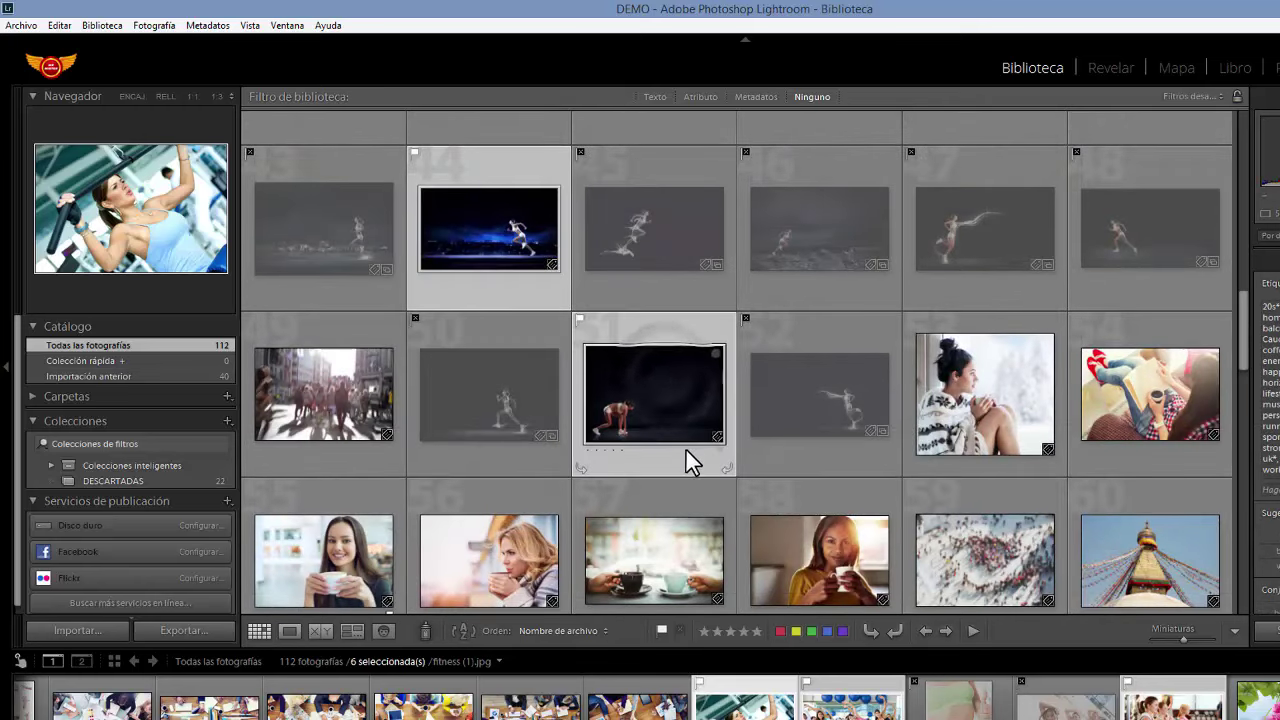
mouse_move(819, 545)
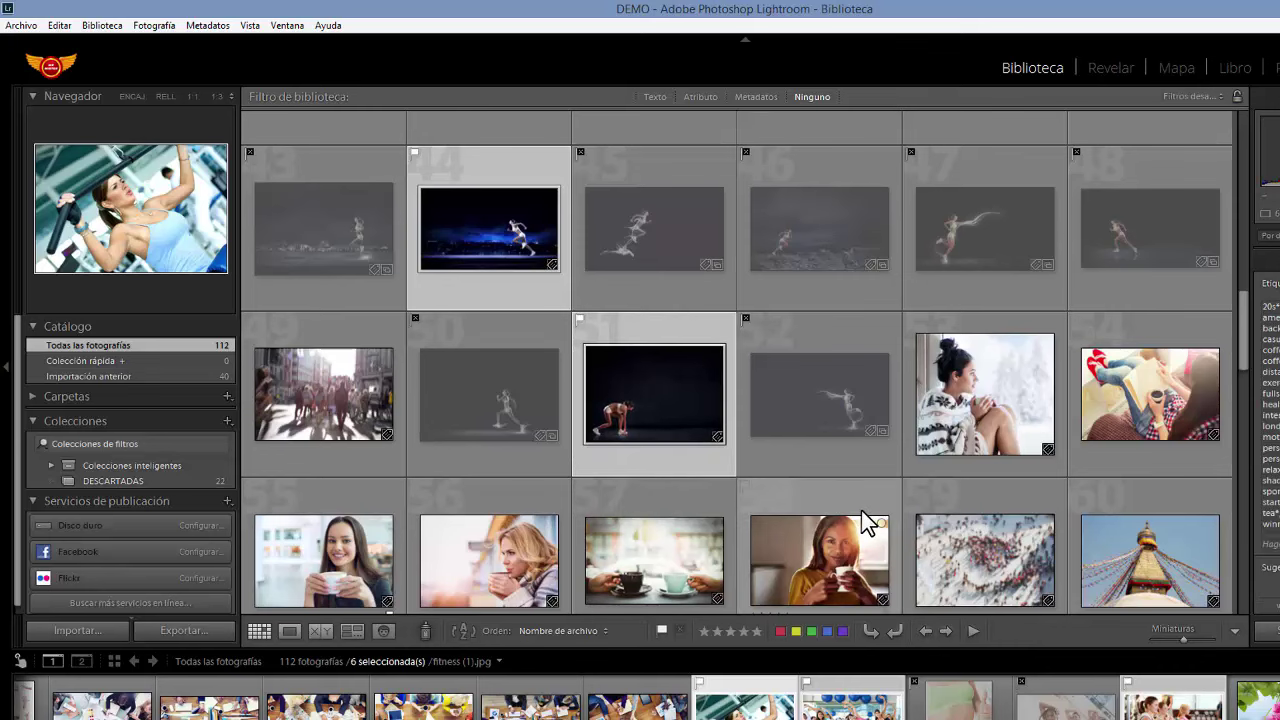
left_click(352, 630)
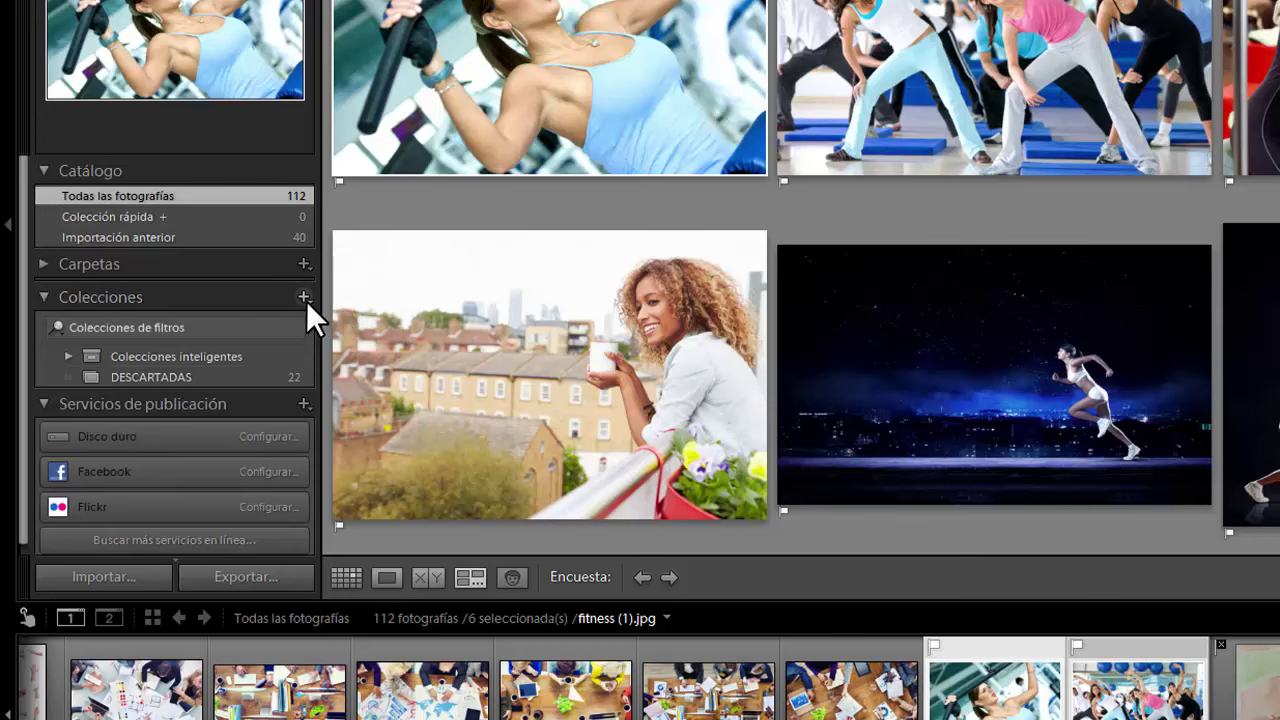
Create collection 'SELECCIONADAS CLIENTE GIMNASIO' from the six photos and show it in Grid view.
left_click(304, 298)
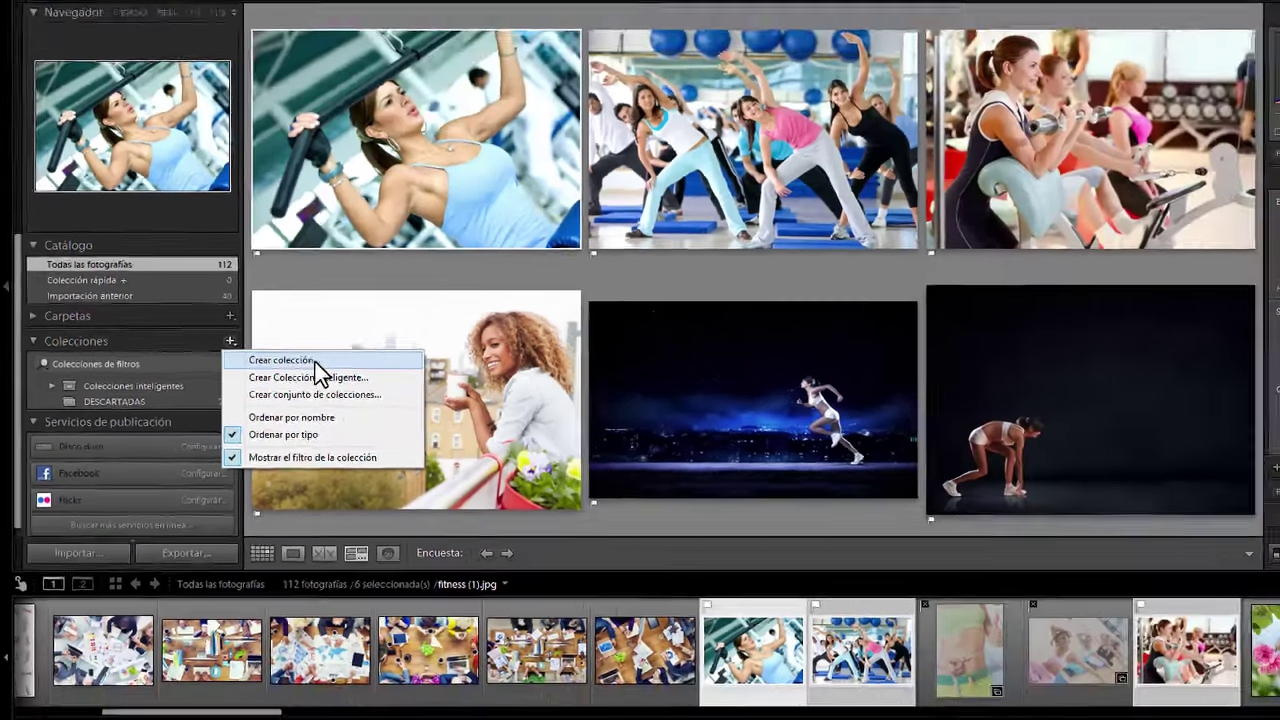
left_click(414, 323)
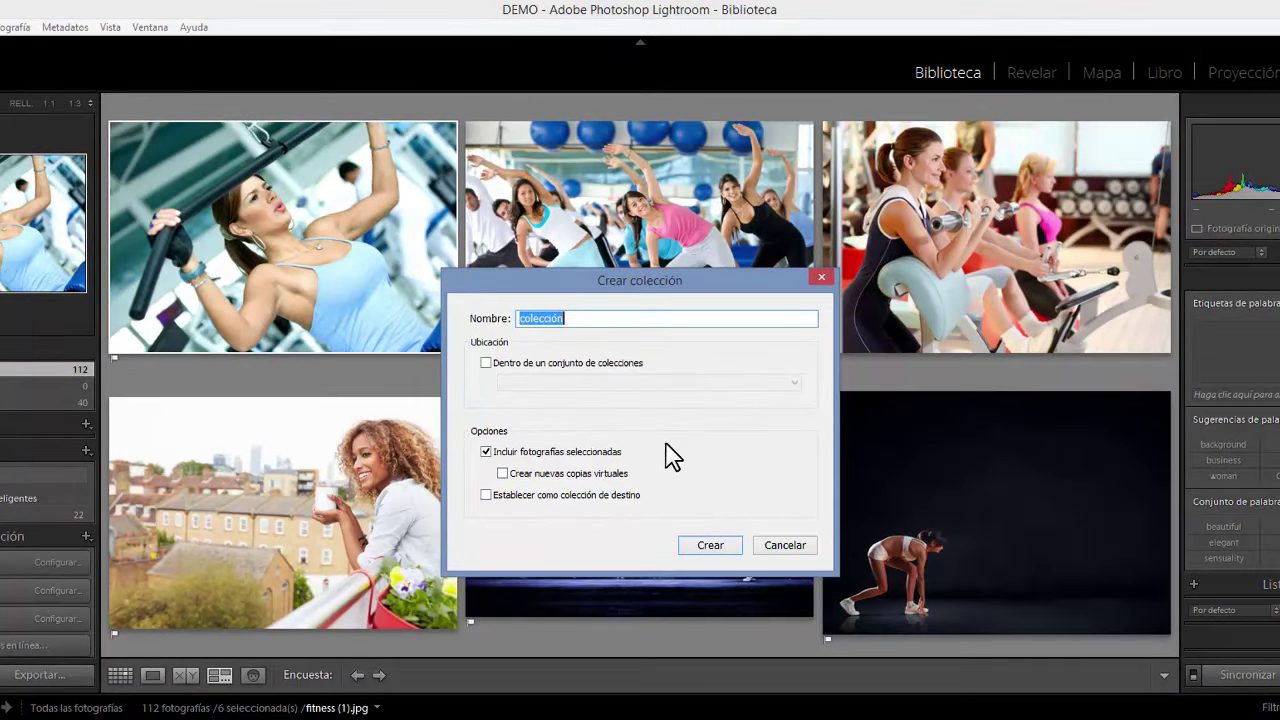
type("SEL")
key("BackSpace")
key("BackSpace")
key("BackSpace")
type("SELECCIONAS")
key("BackSpace")
key("BackSpace")
type("ADAS CLIENTE G")
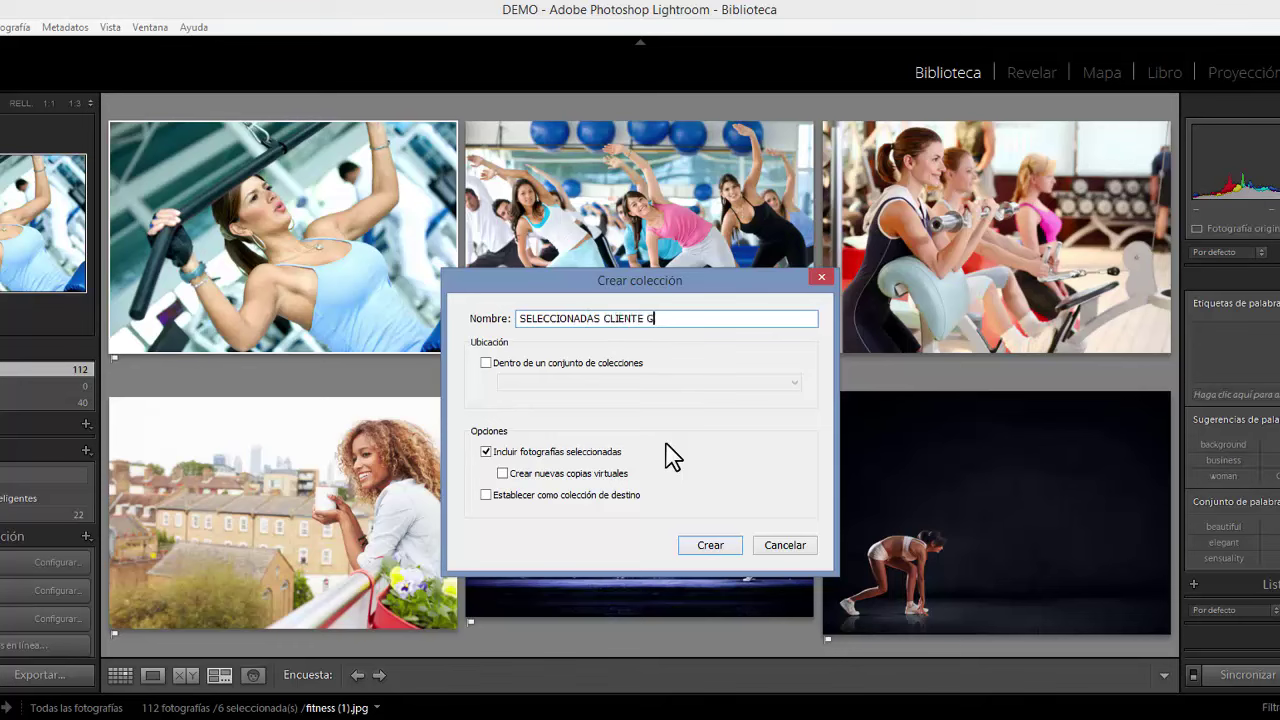
type("IMNASIO")
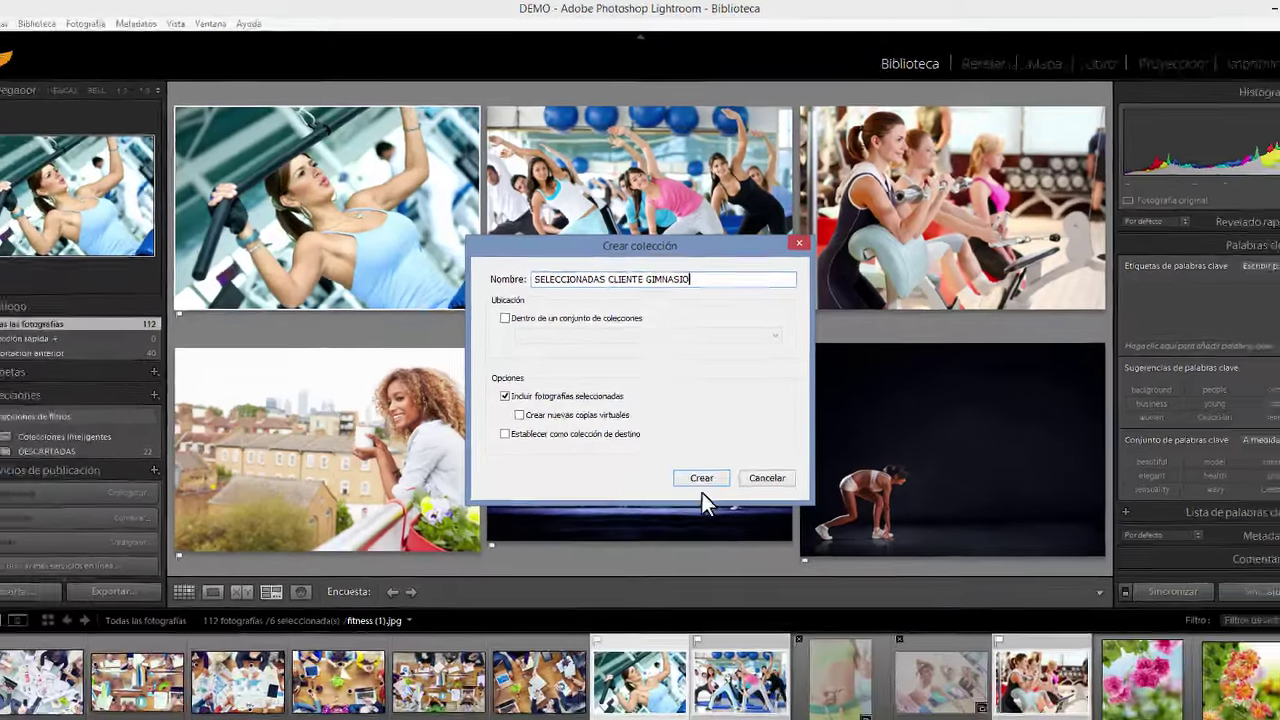
left_click(710, 545)
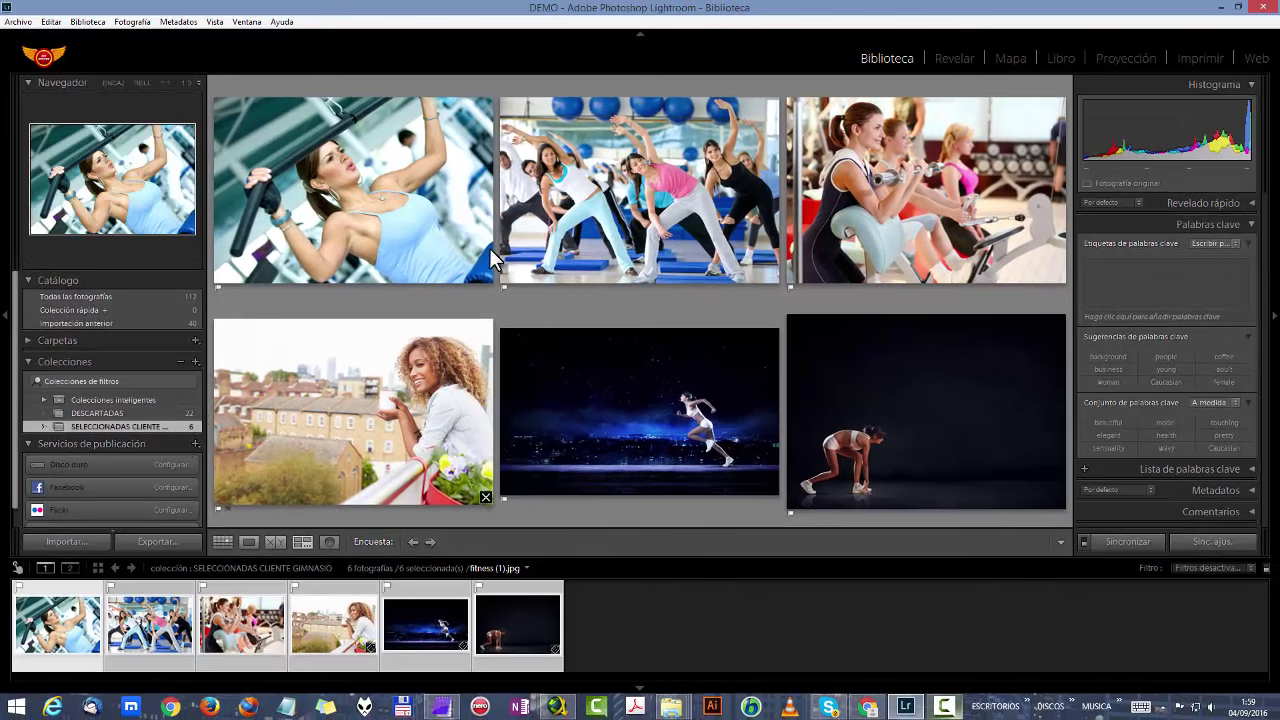
mouse_move(196, 362)
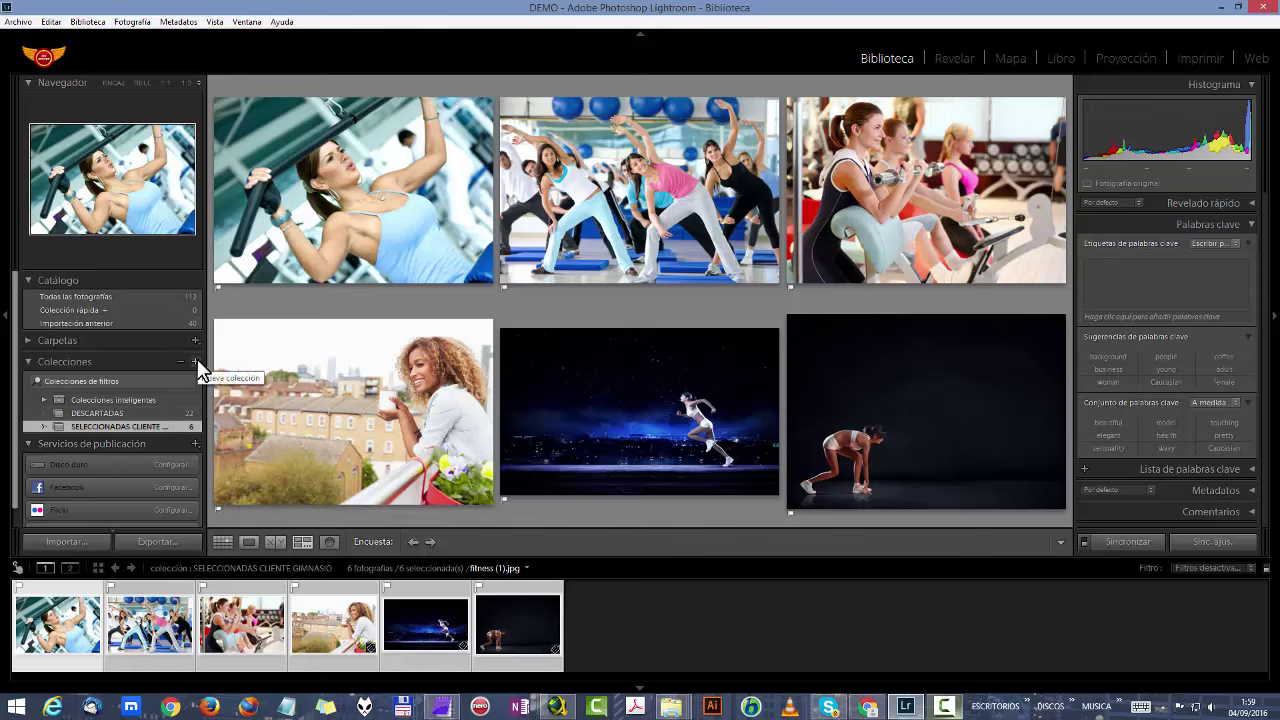
left_click(221, 543)
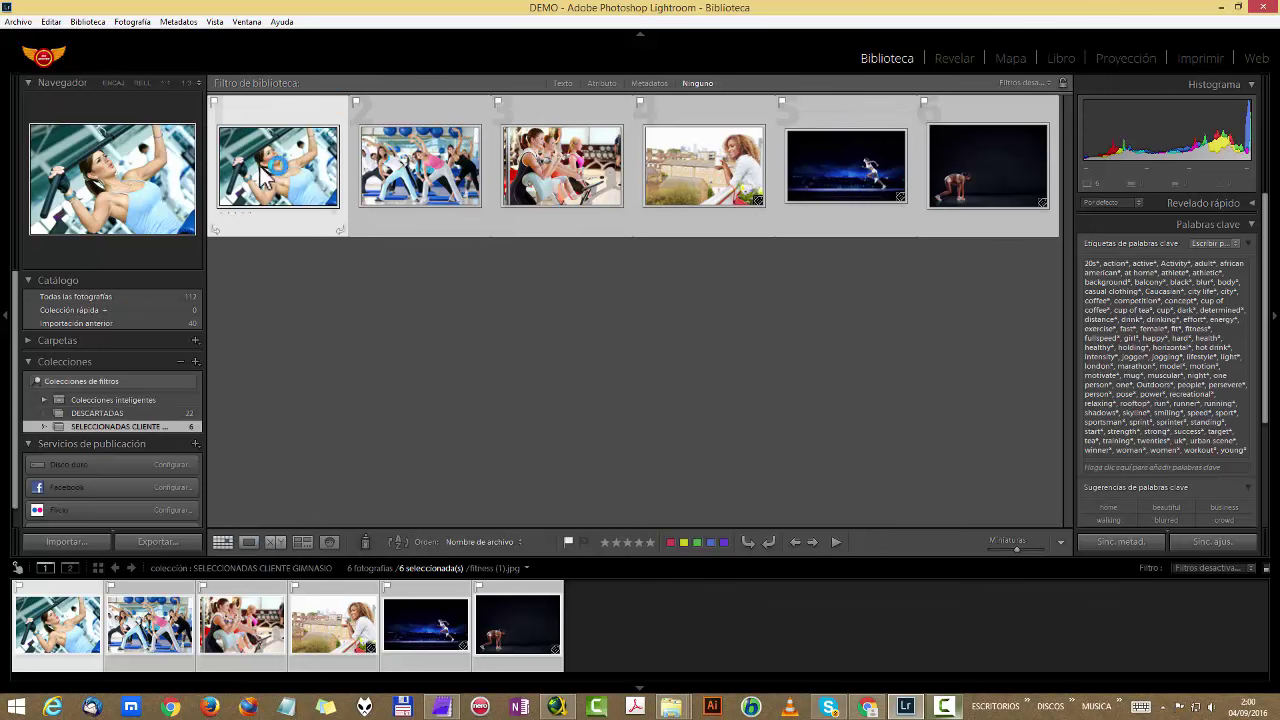
Switch to Todas las fotografías and scroll through the 112-photo grid.
left_click(113, 294)
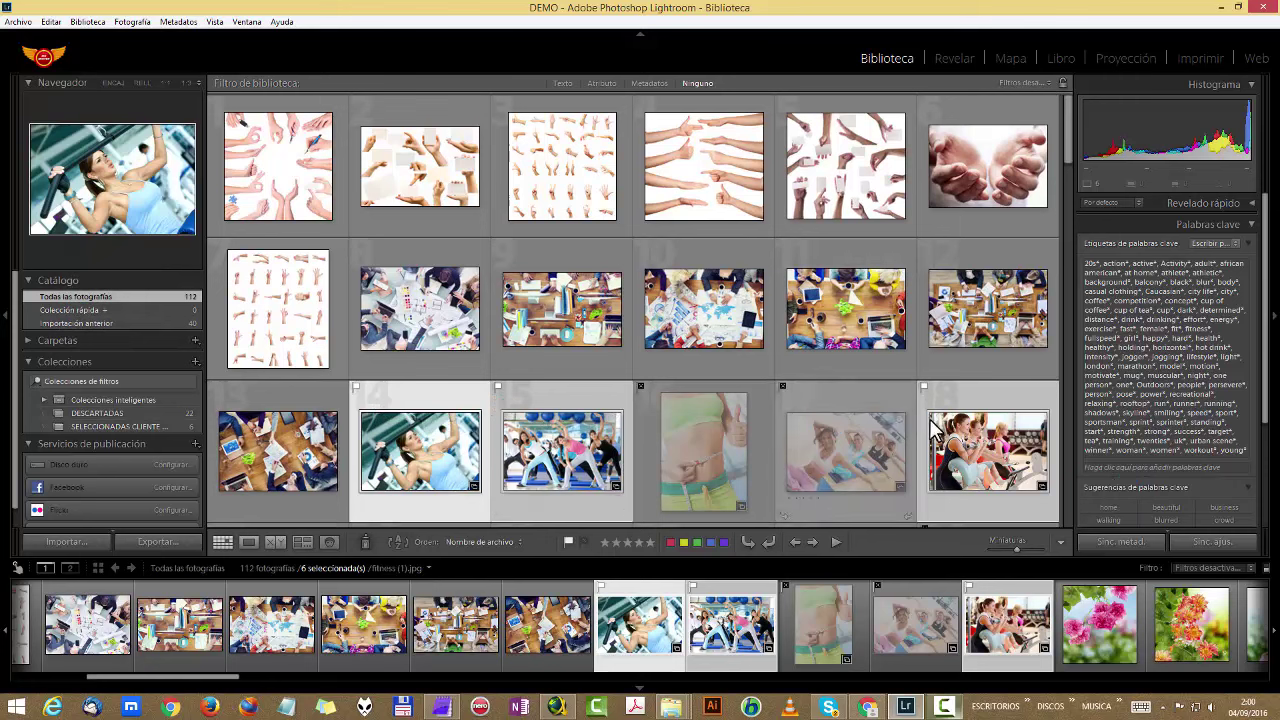
scroll(948, 425, "down", 1)
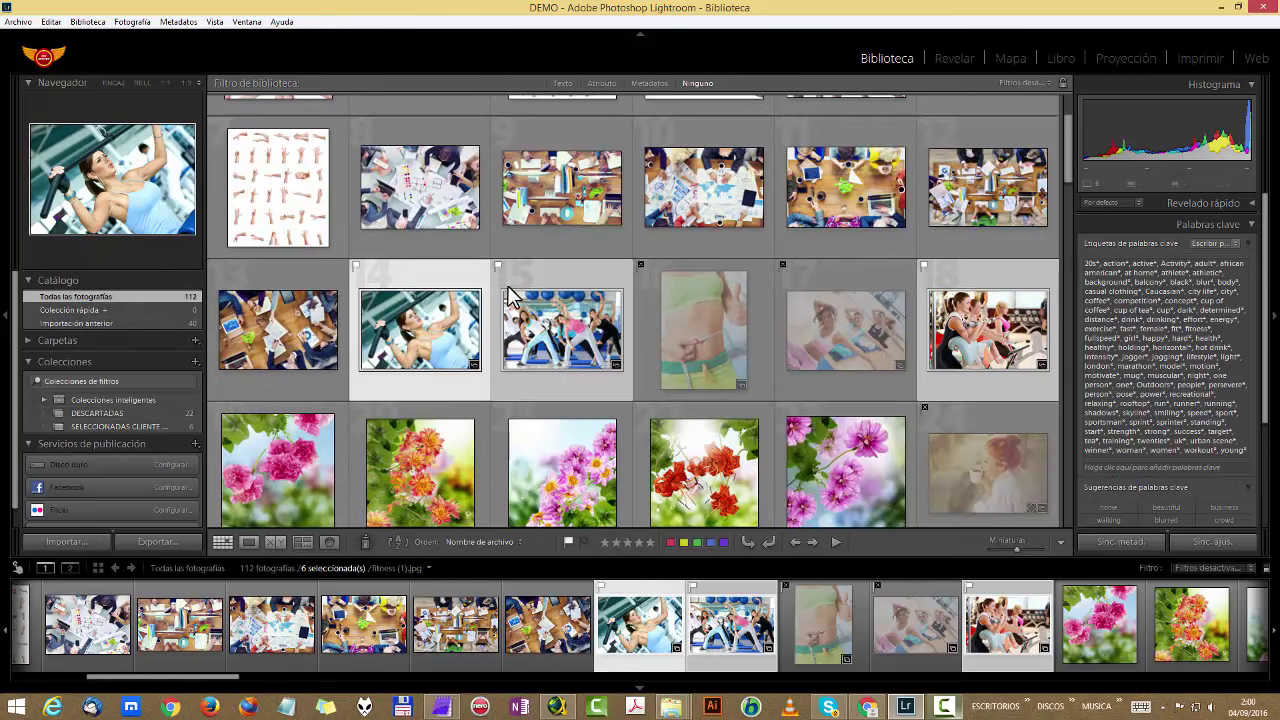
scroll(740, 425, "down", 1)
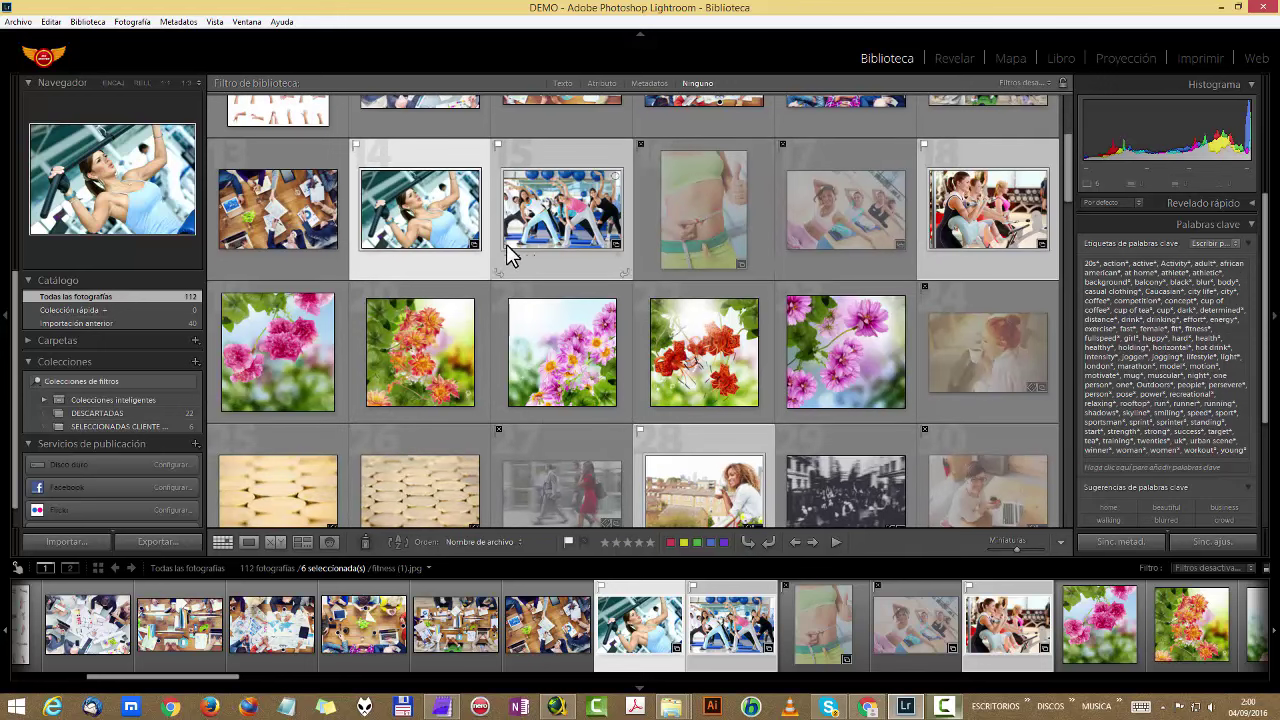
scroll(851, 255, "down", 1)
mouse_move(562, 230)
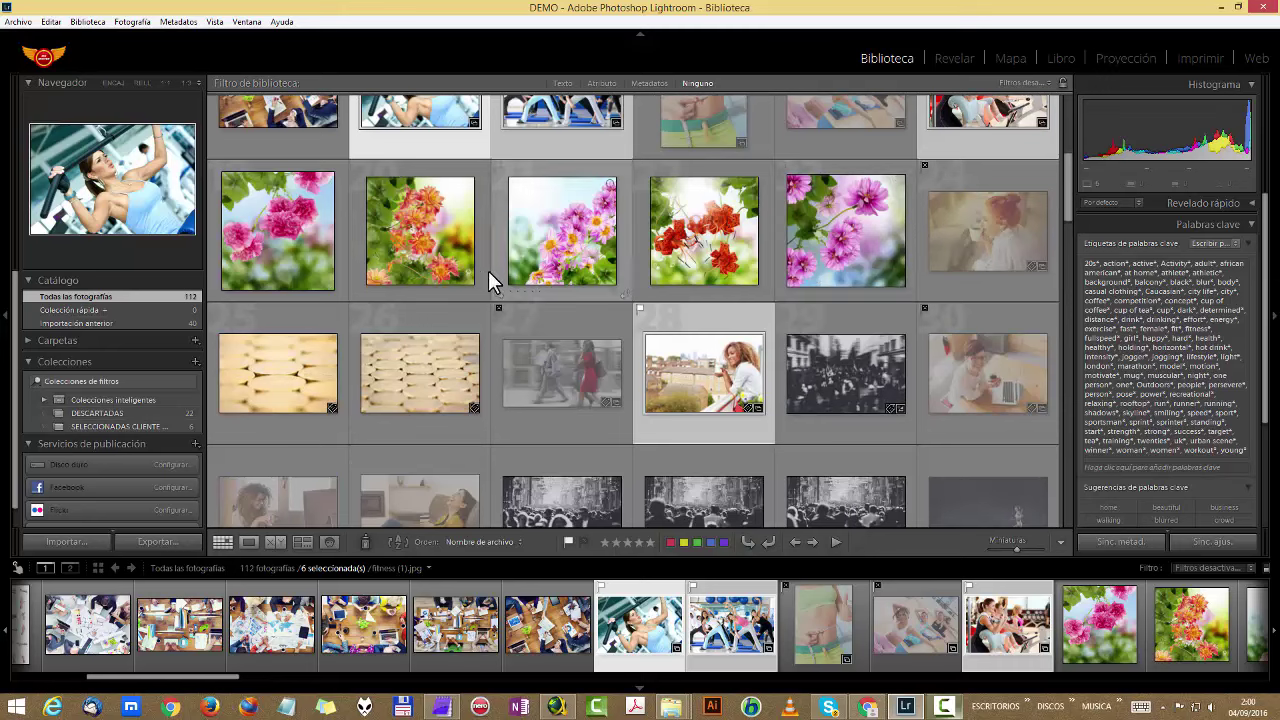
scroll(686, 405, "down", 1)
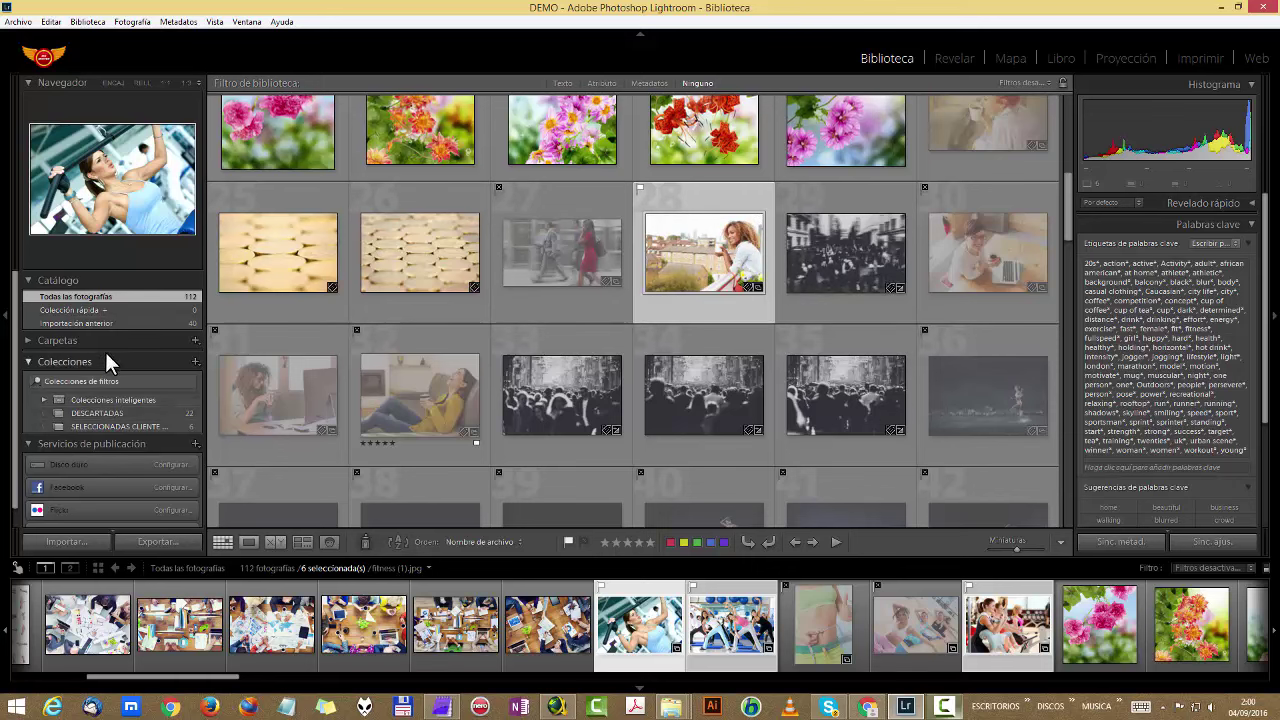
Browse the DESCARTADAS photos, then open the SELECCIONADAS CLIENTE GIMNASIO collection.
left_click(97, 413)
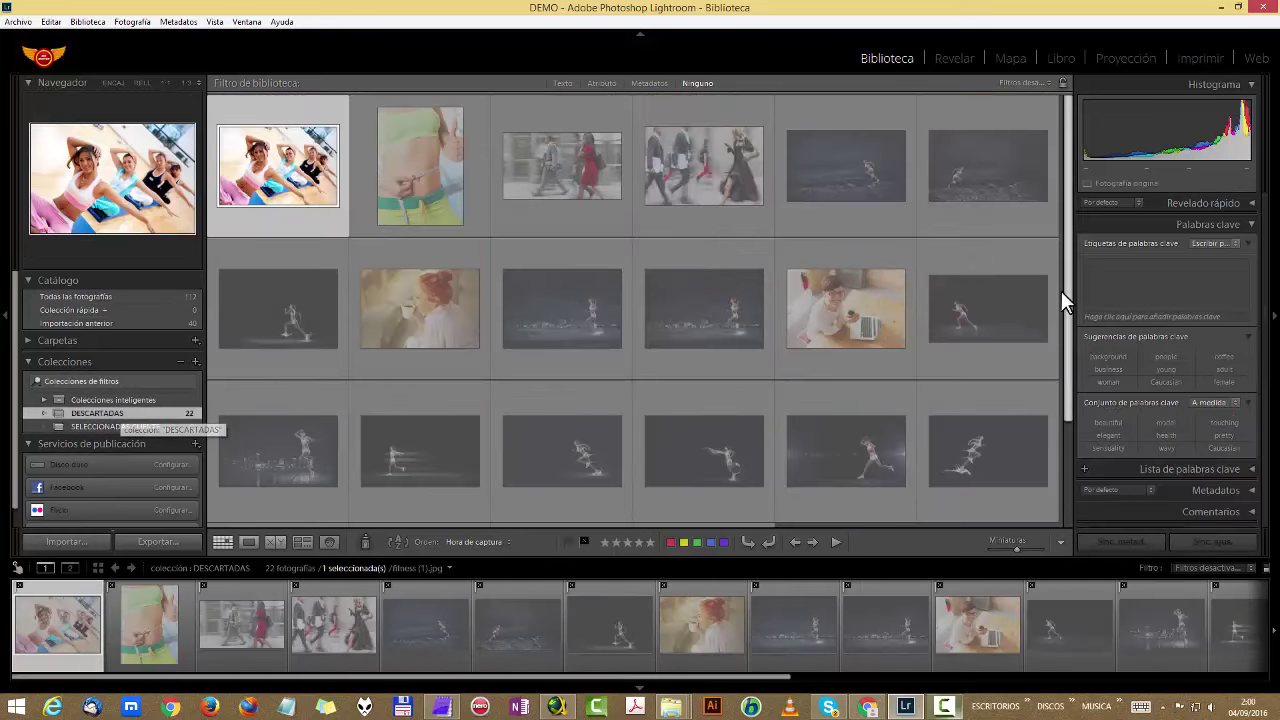
scroll(629, 407, "down", 1)
scroll(629, 407, "down", 1)
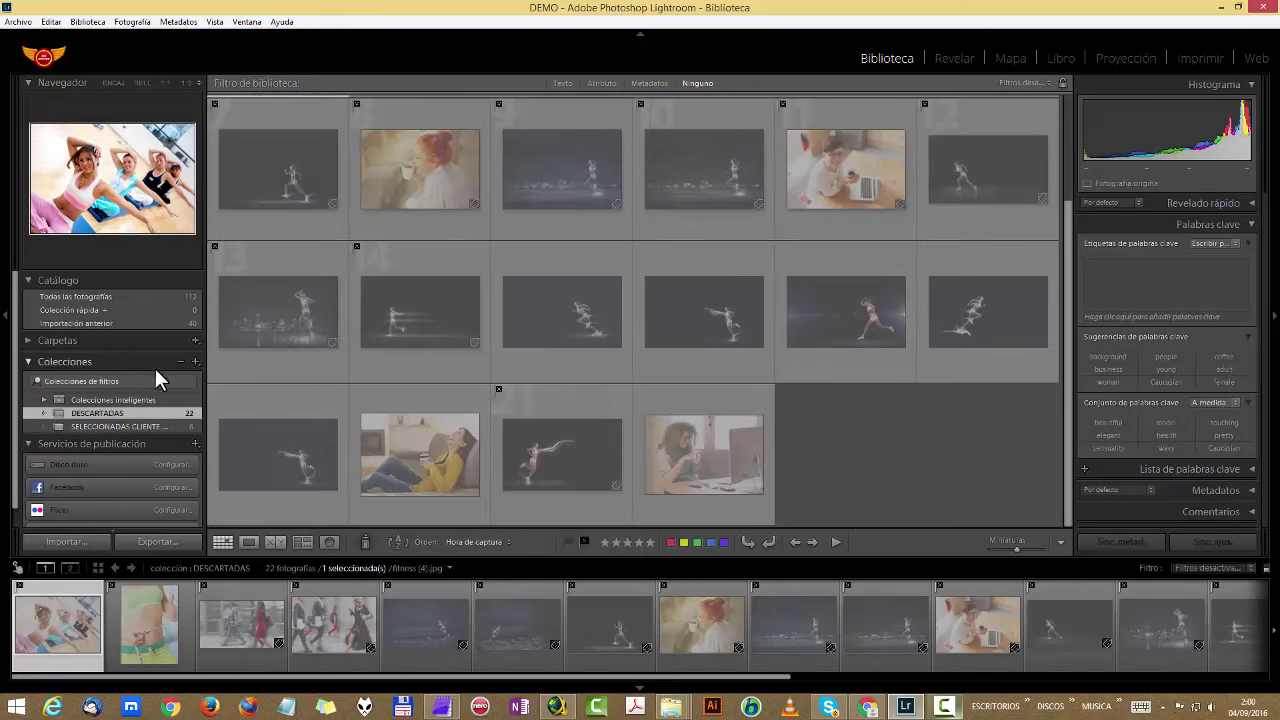
left_click(120, 426)
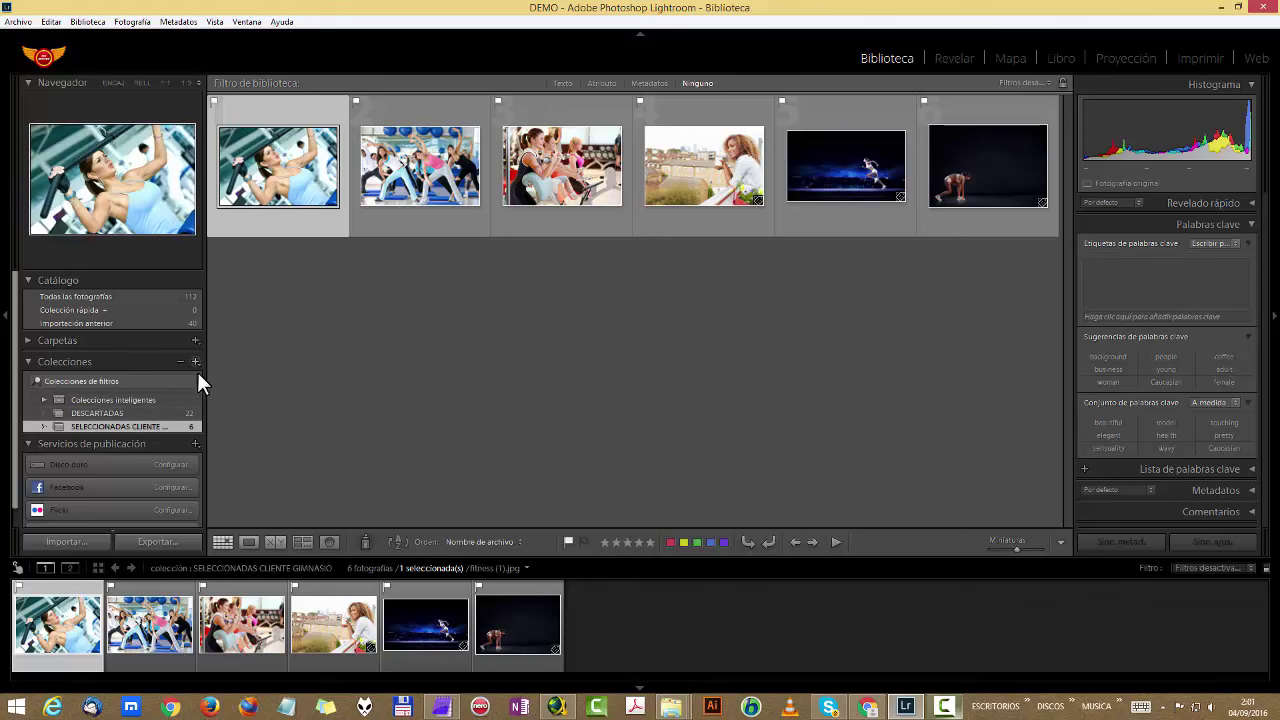
Show all catalogue photos and Shift-select the five flower photos, first to fifth.
left_click(73, 298)
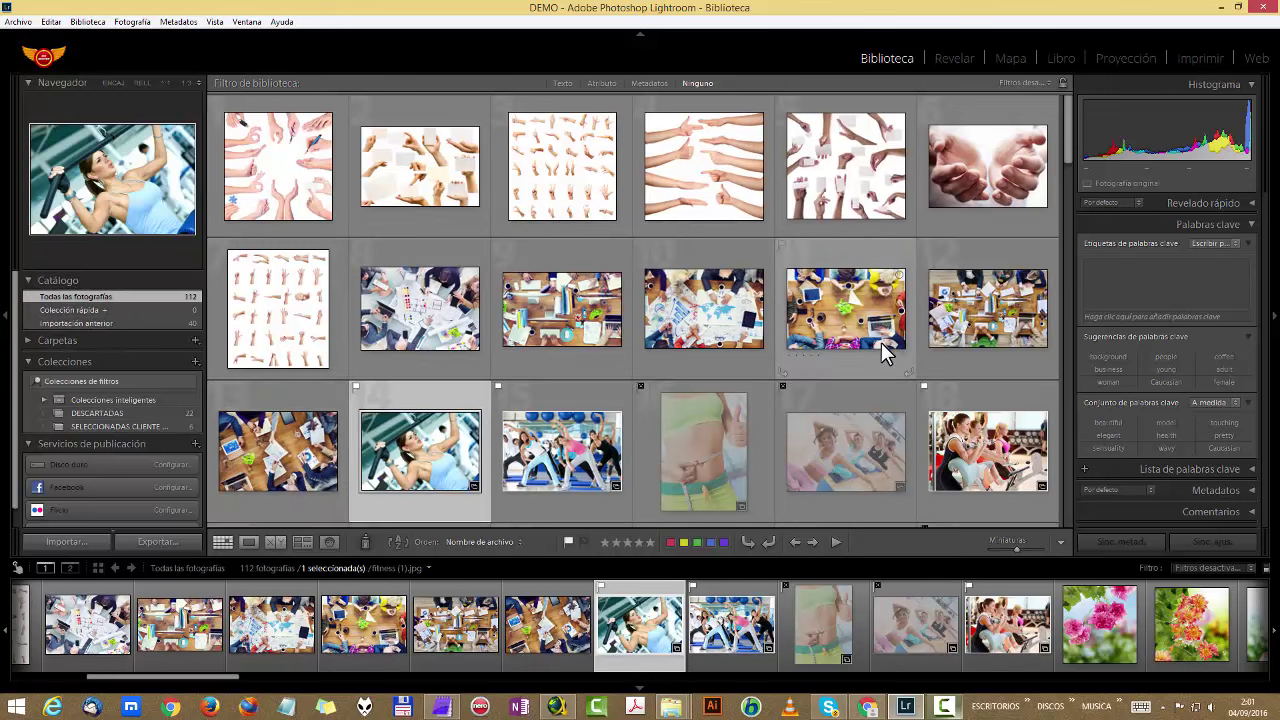
scroll(881, 342, "down", 2)
scroll(881, 342, "down", 2)
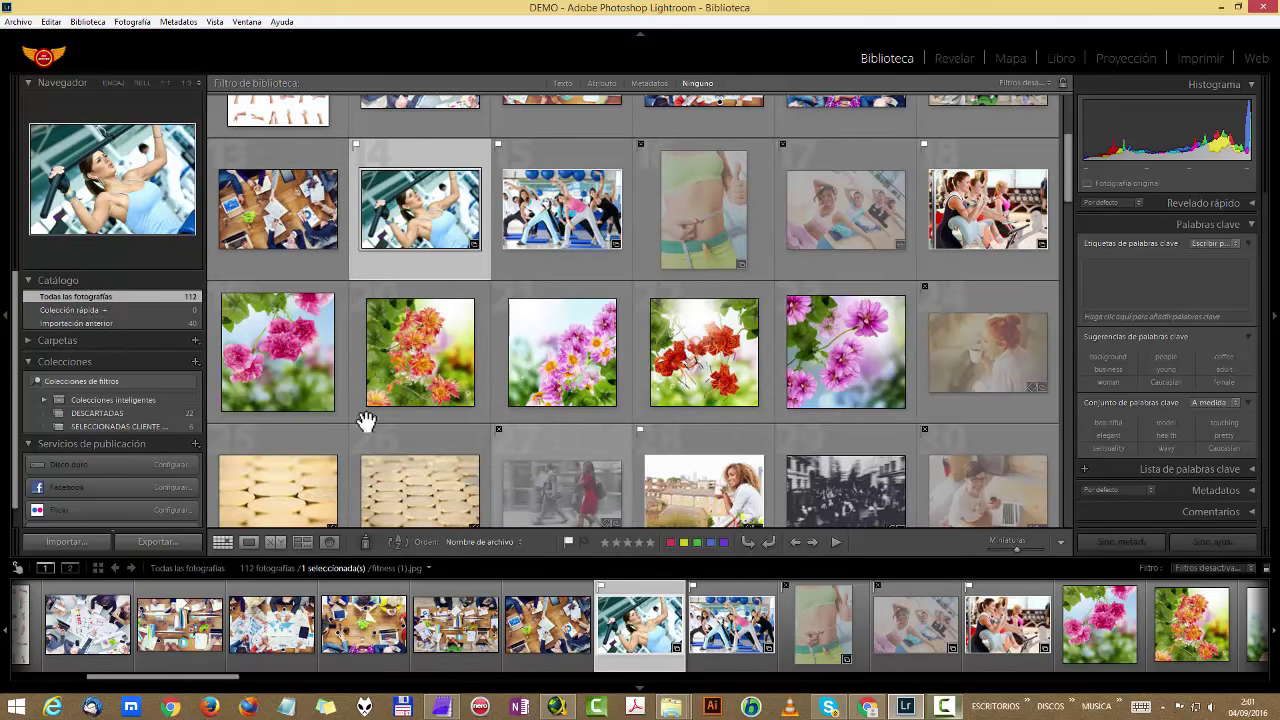
left_click(277, 370)
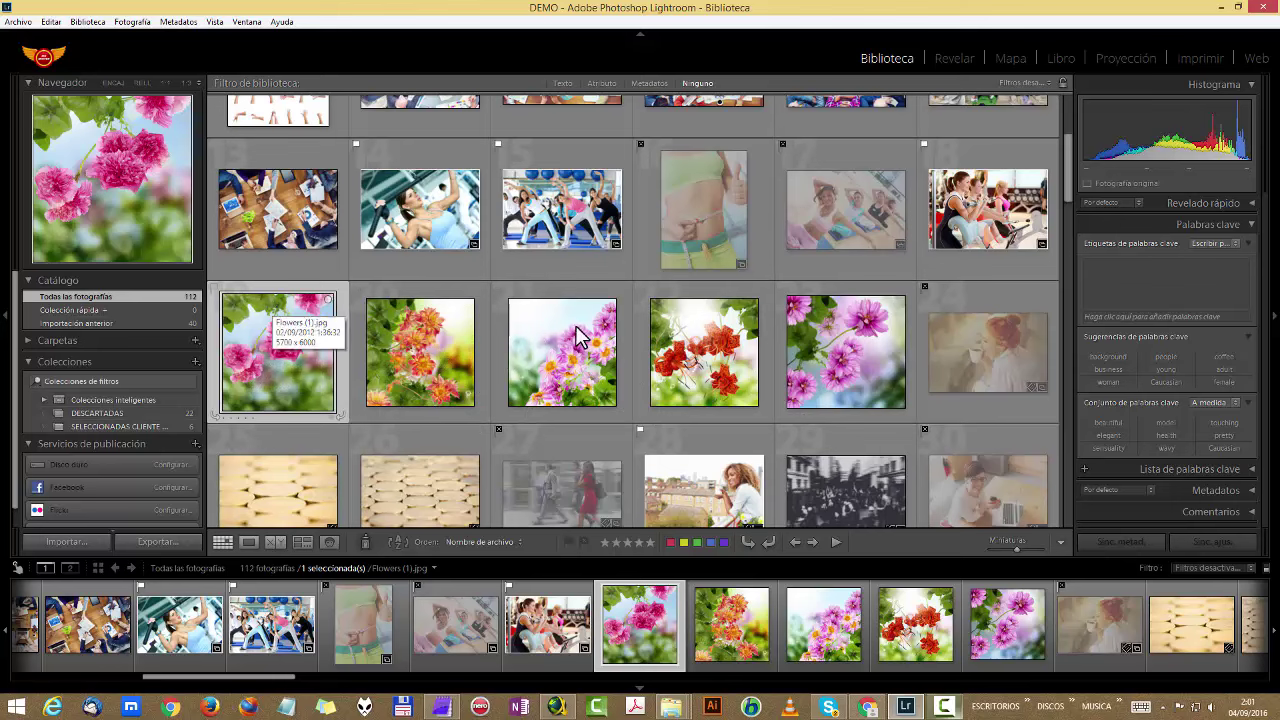
left_click(830, 343, "shift")
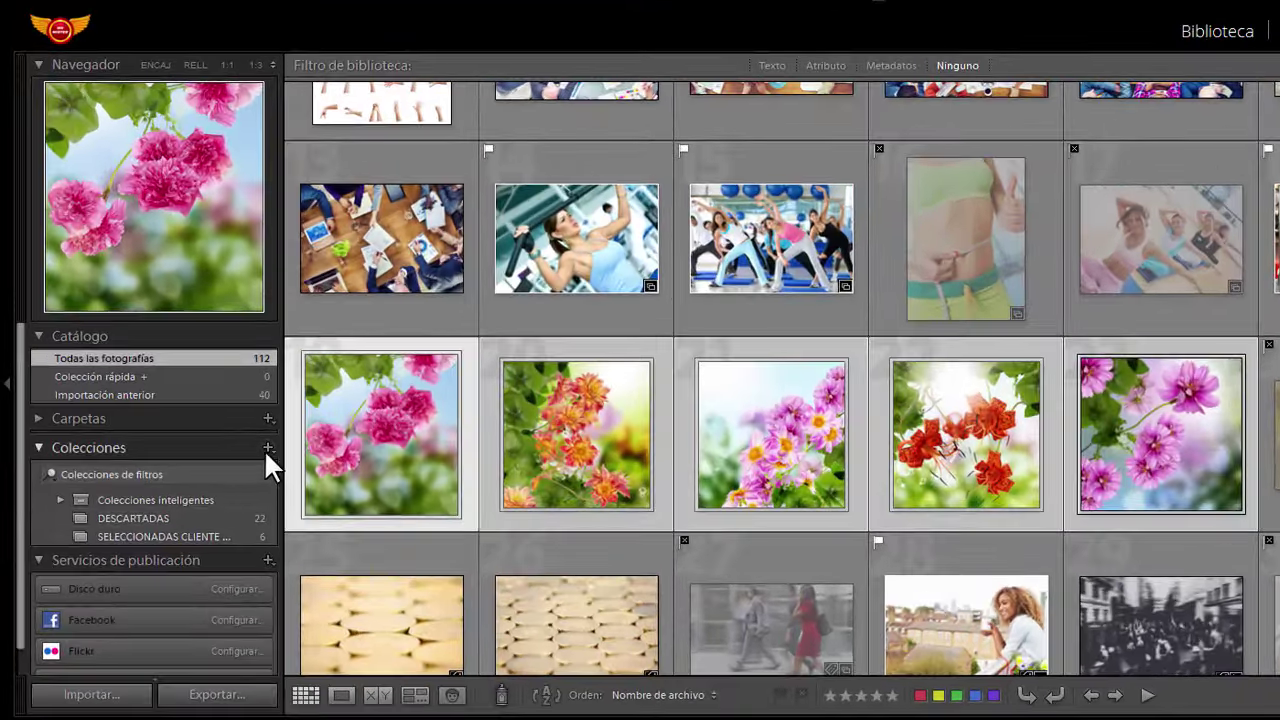
Create a FLORES collection from the five flower photos, then return to Todas las fotografías.
left_click(266, 449)
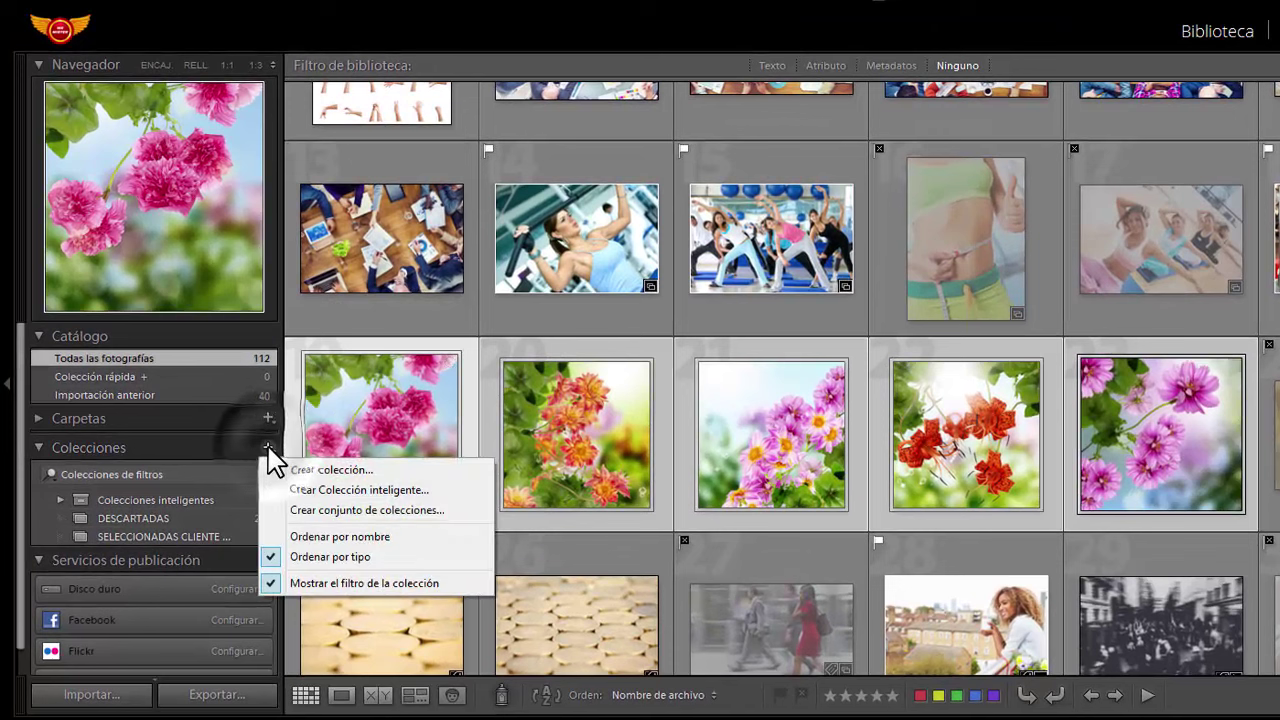
left_click(344, 468)
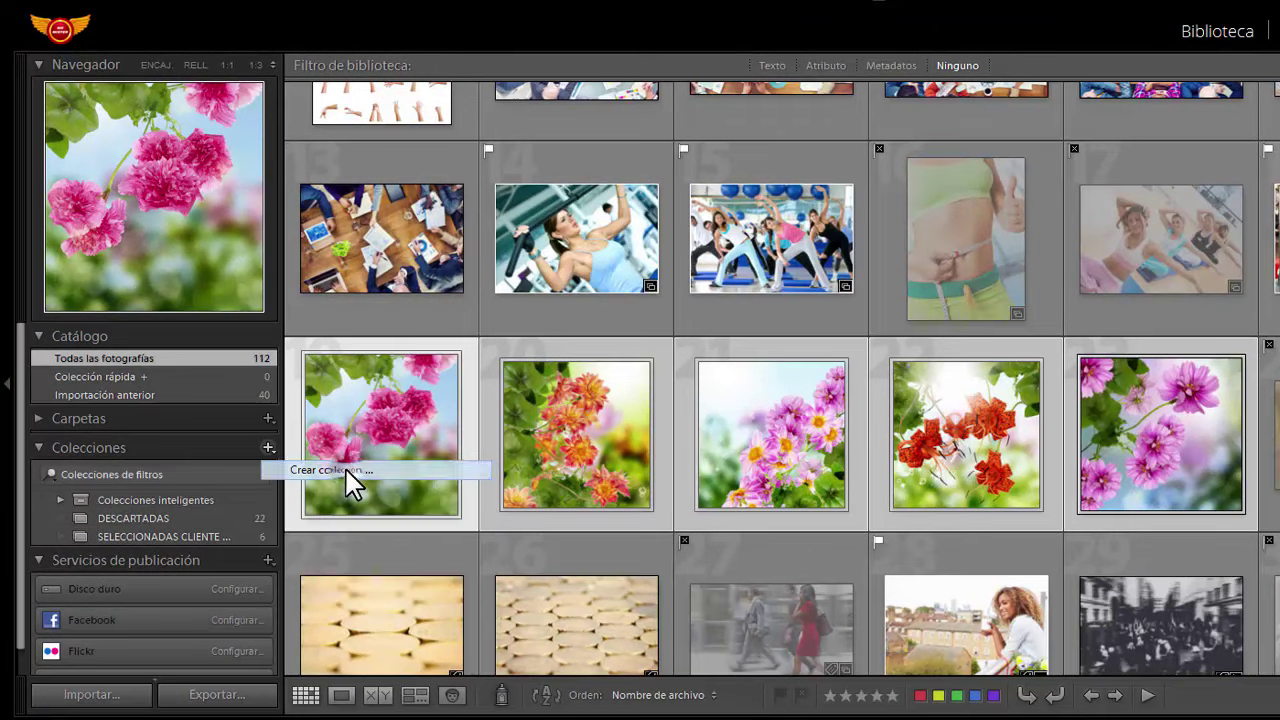
type("Fo")
key("BackSpace")
key("BackSpace")
type("F")
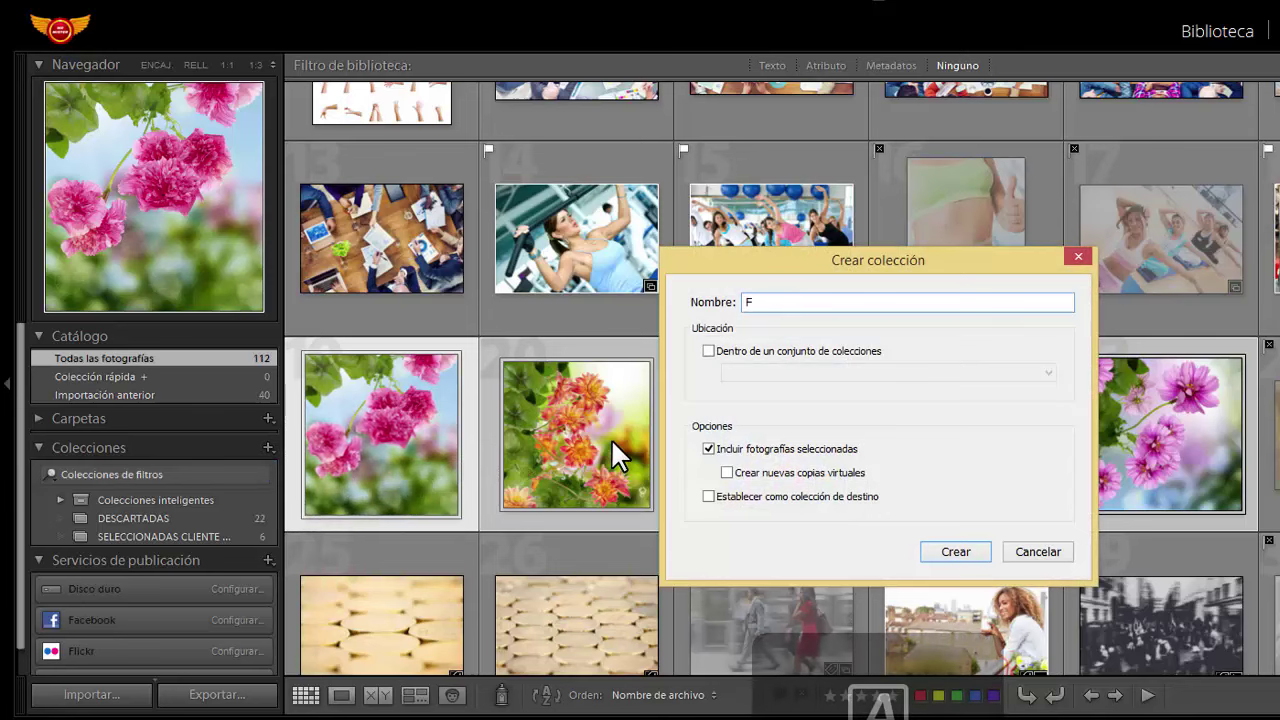
type("LORES")
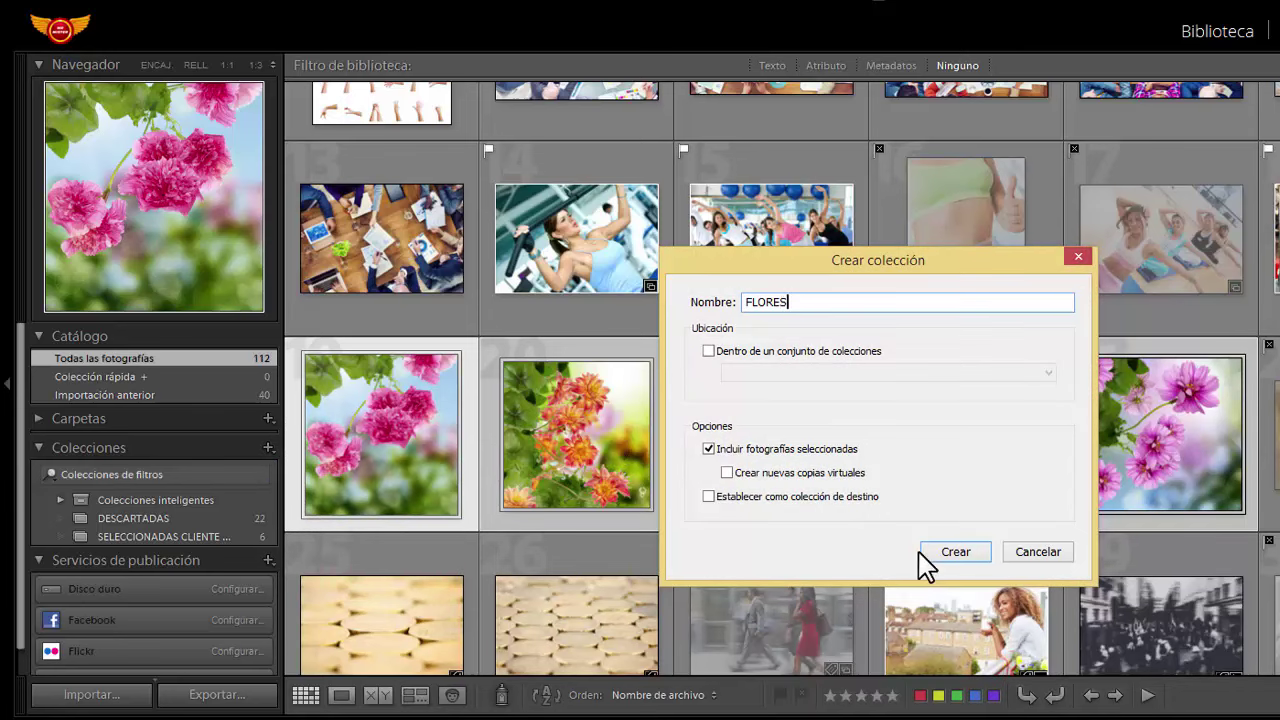
left_click(940, 551)
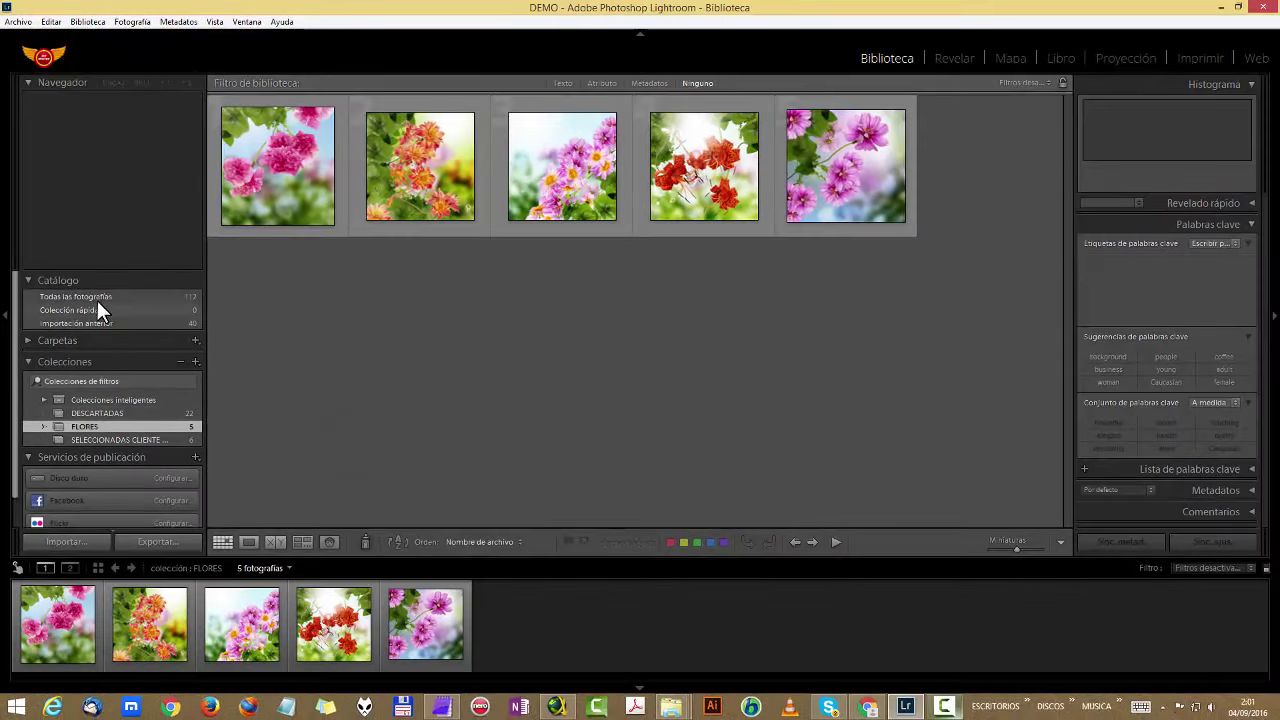
left_click(97, 297)
Scroll down and select the black-and-white crowd photo.
scroll(664, 317, "down", 5)
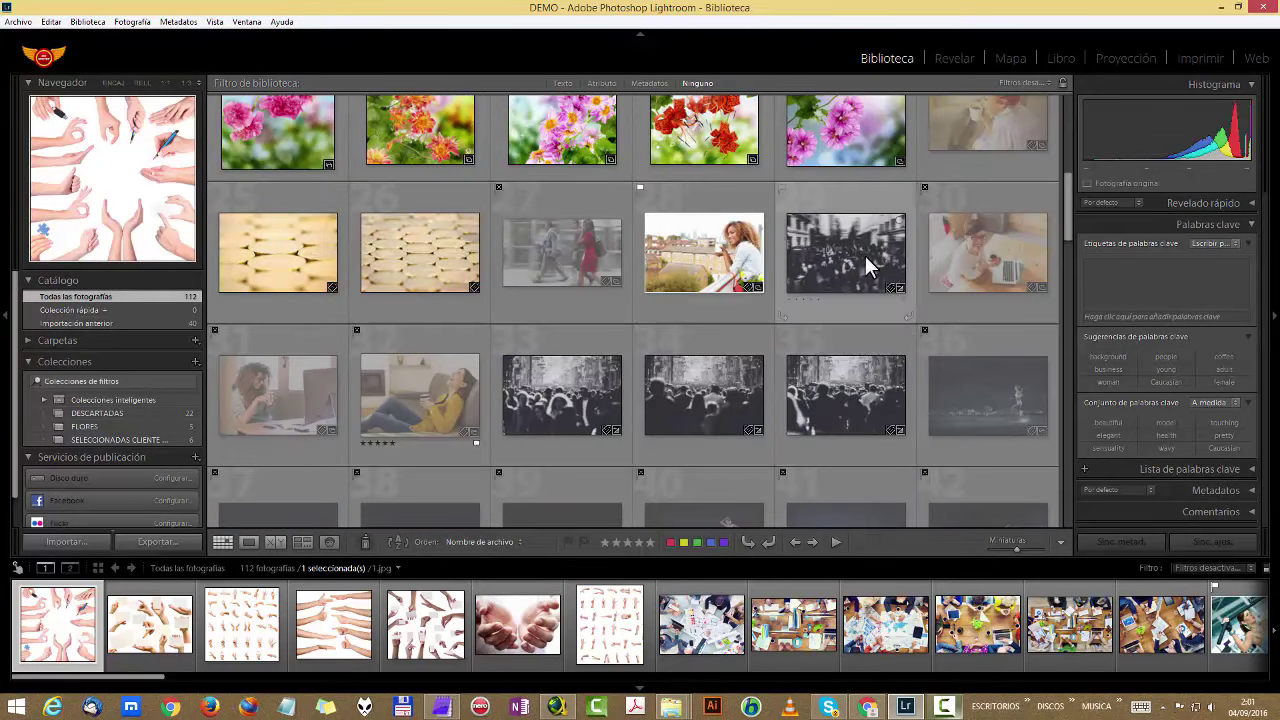
mouse_move(846, 254)
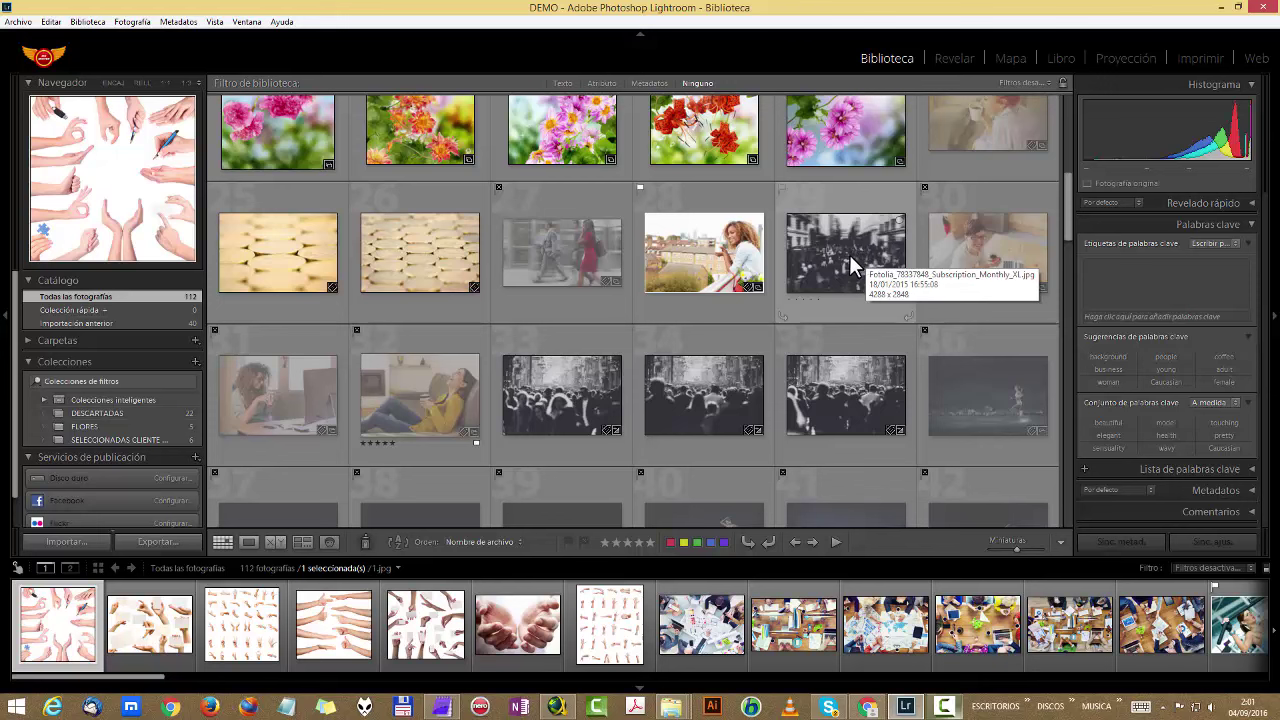
left_click(866, 262)
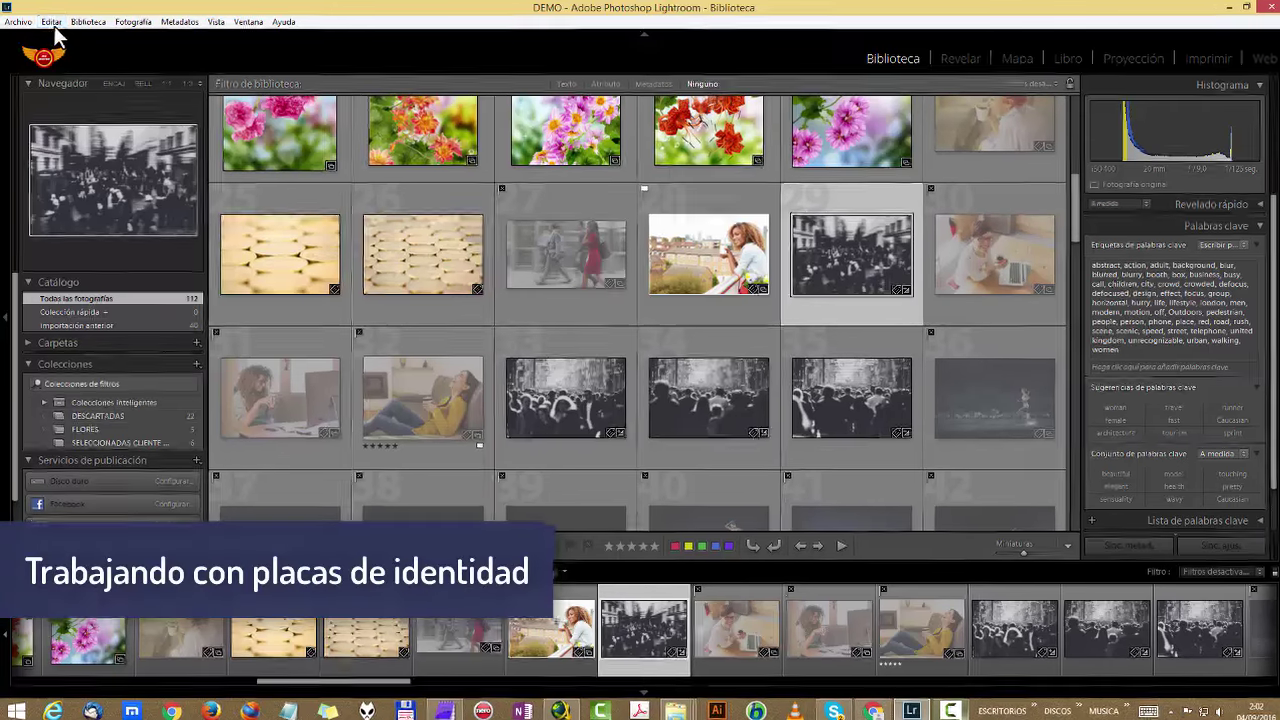
left_click(52, 22)
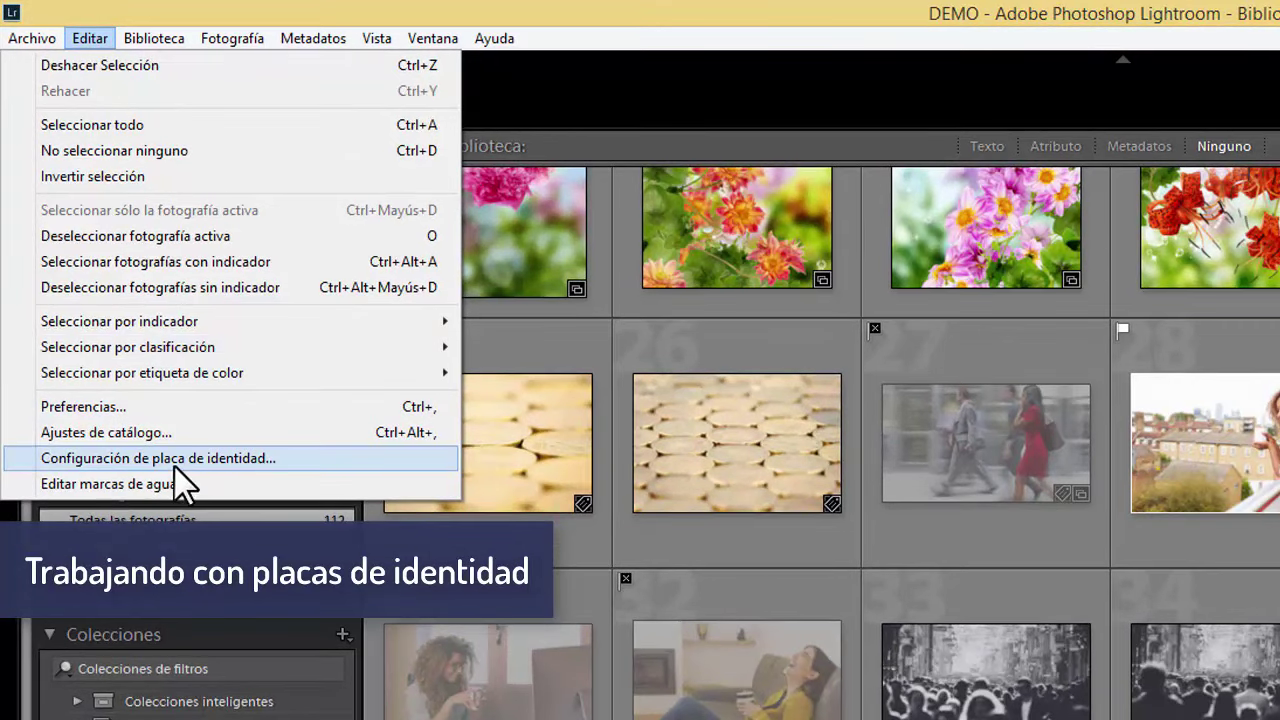
key("Escape")
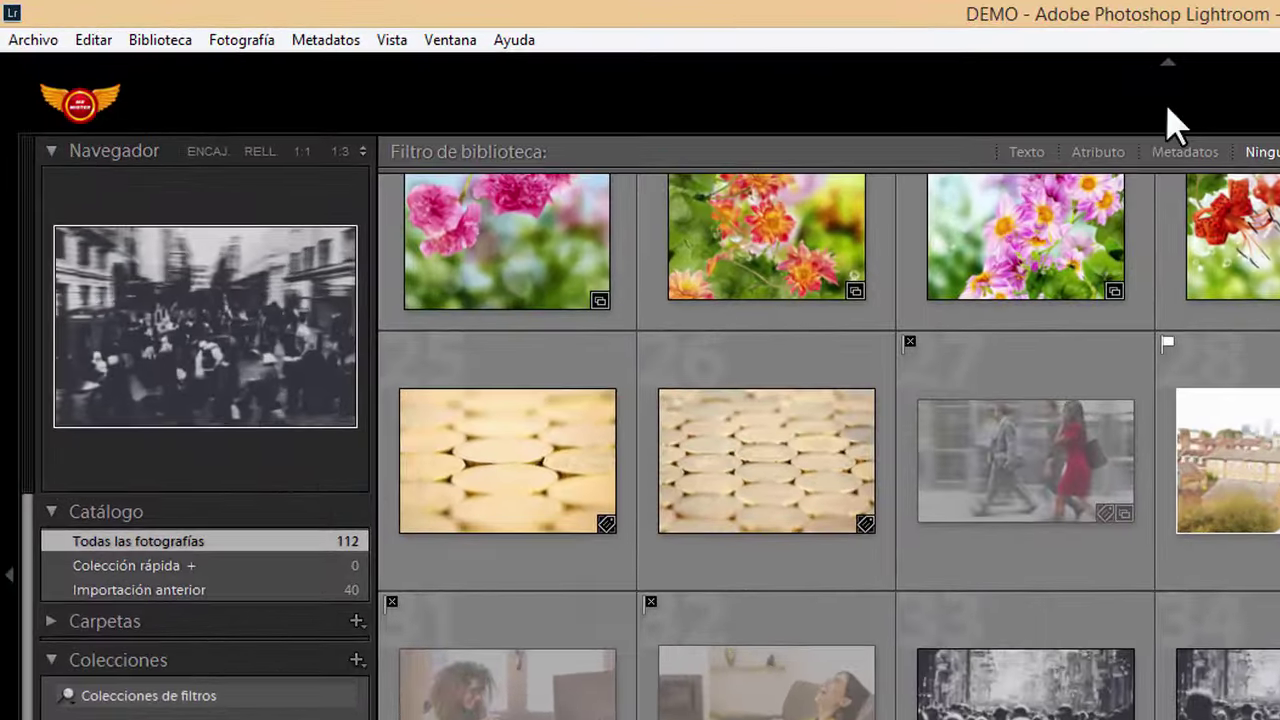
Open Configuración de placa de identidad from the Editar menu and browse for a plate image file.
left_click(88, 40)
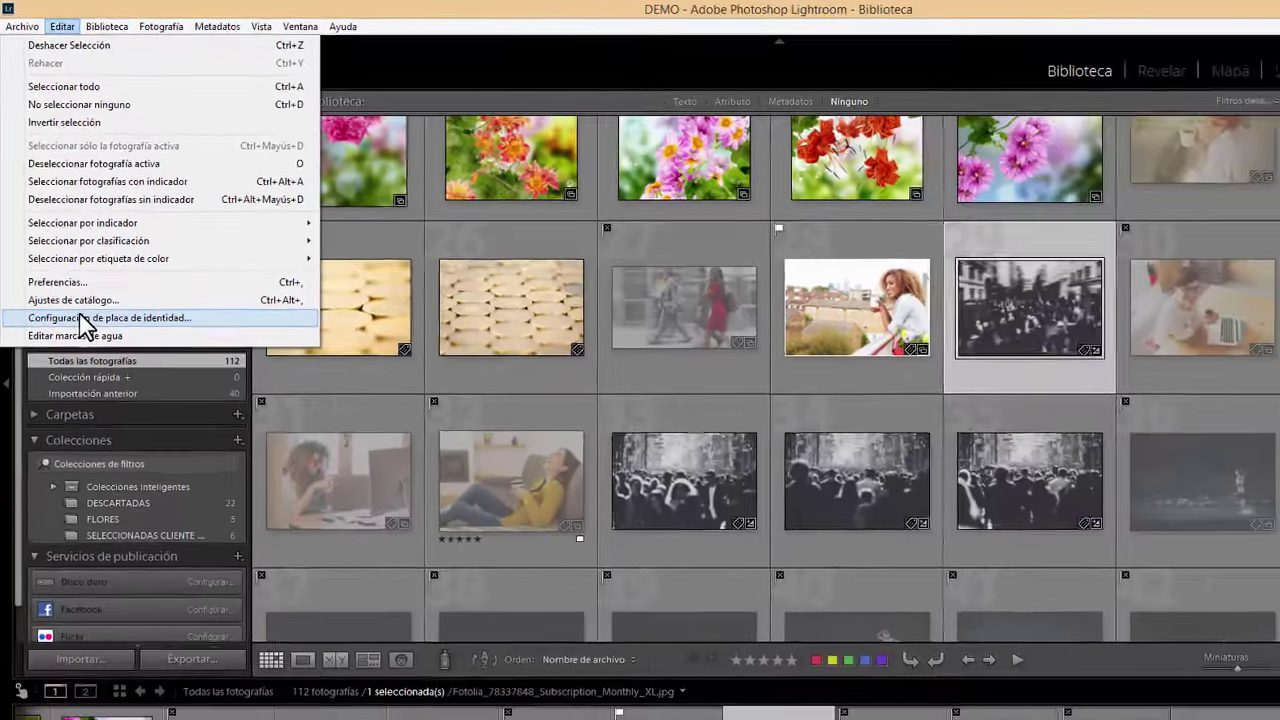
left_click(79, 313)
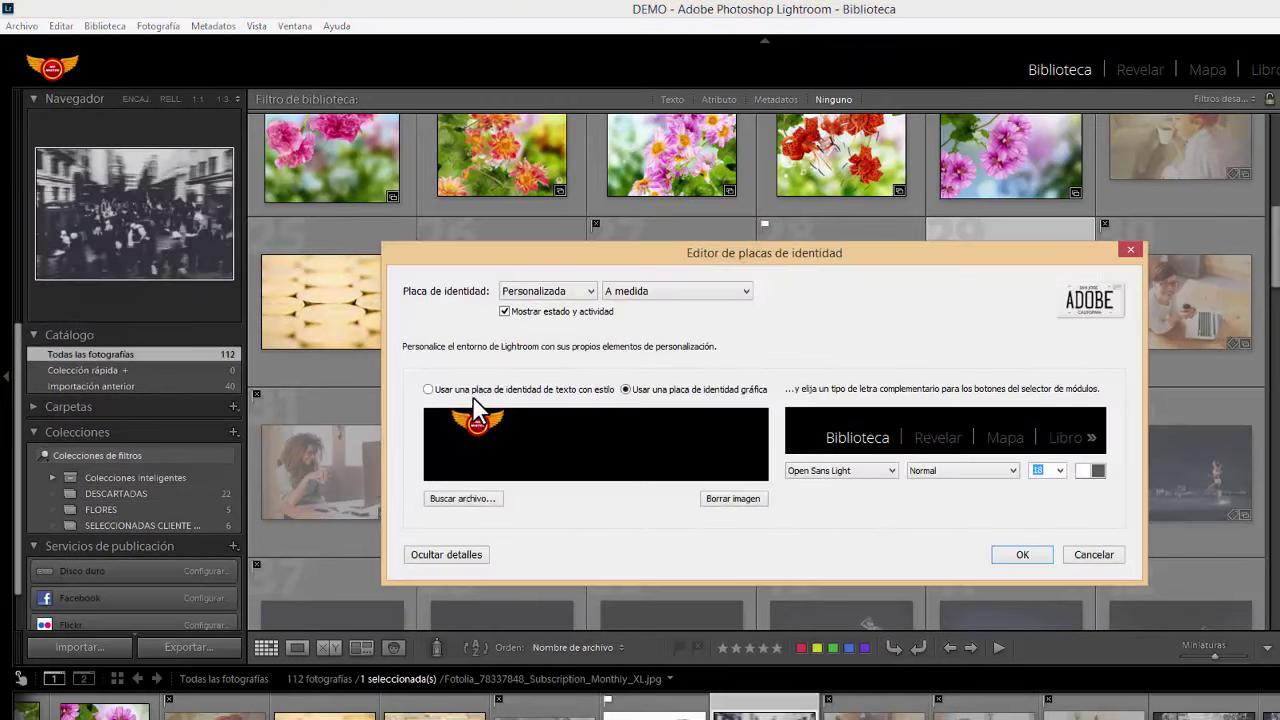
left_click(490, 500)
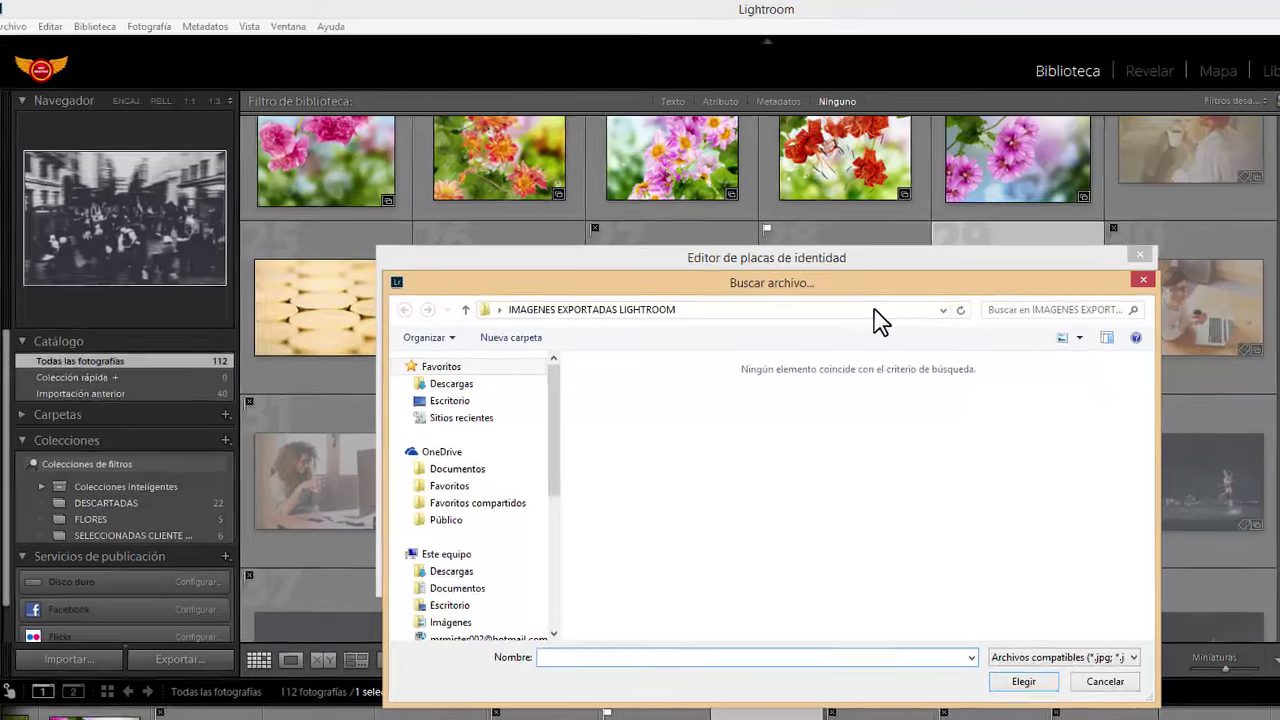
Load the winged logo PNG from H:\lightroom_curso\medios as the graphic identity plate.
left_click(874, 310)
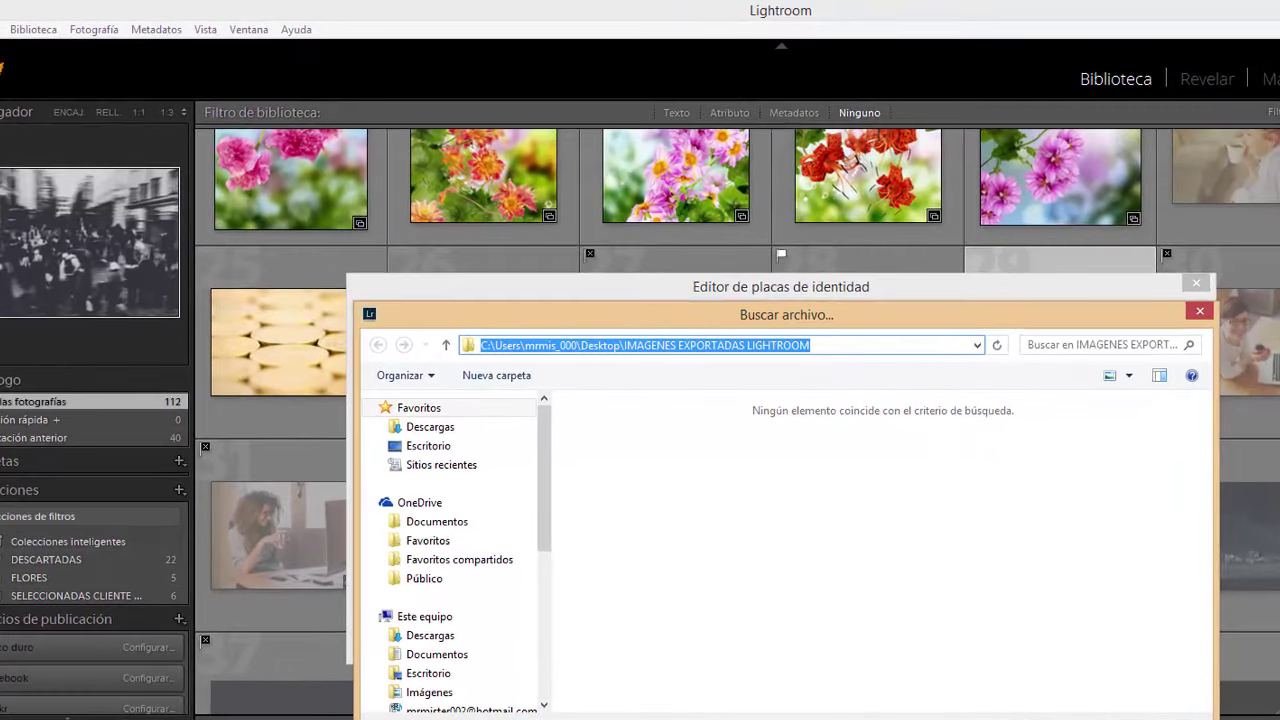
left_click(795, 345)
type("H:\\lightroom_curso\\medios")
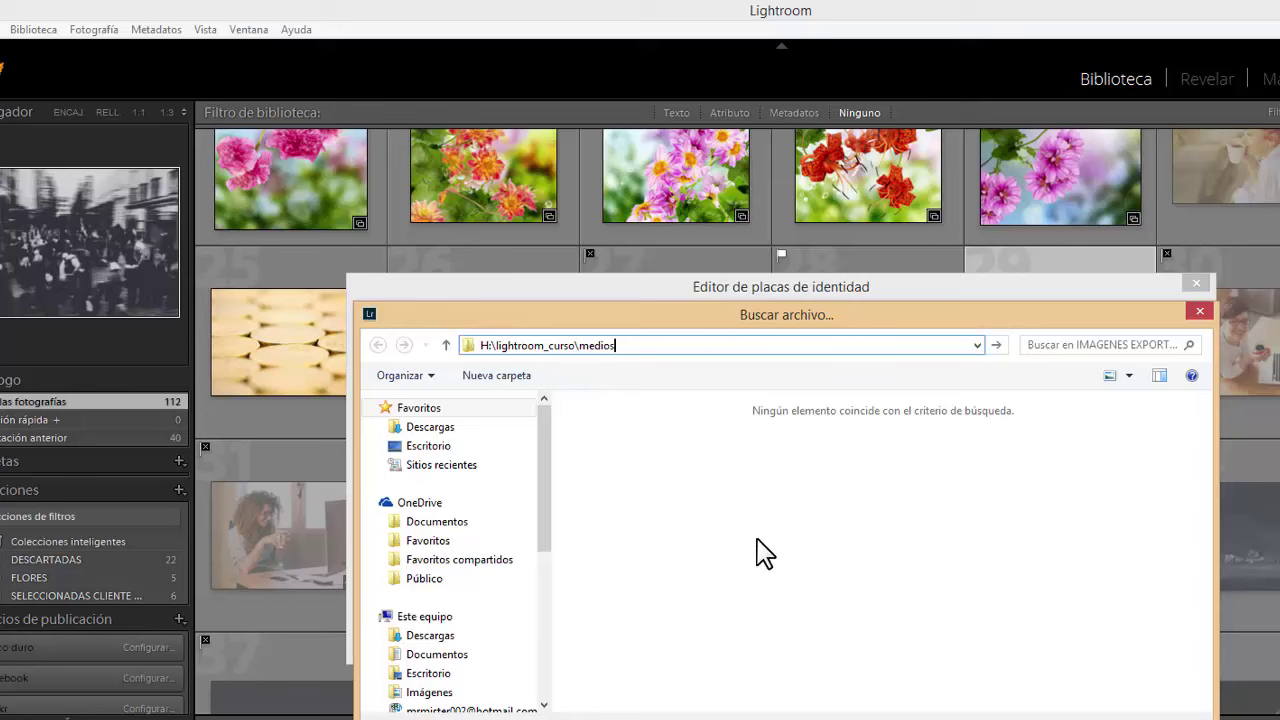
key("Return")
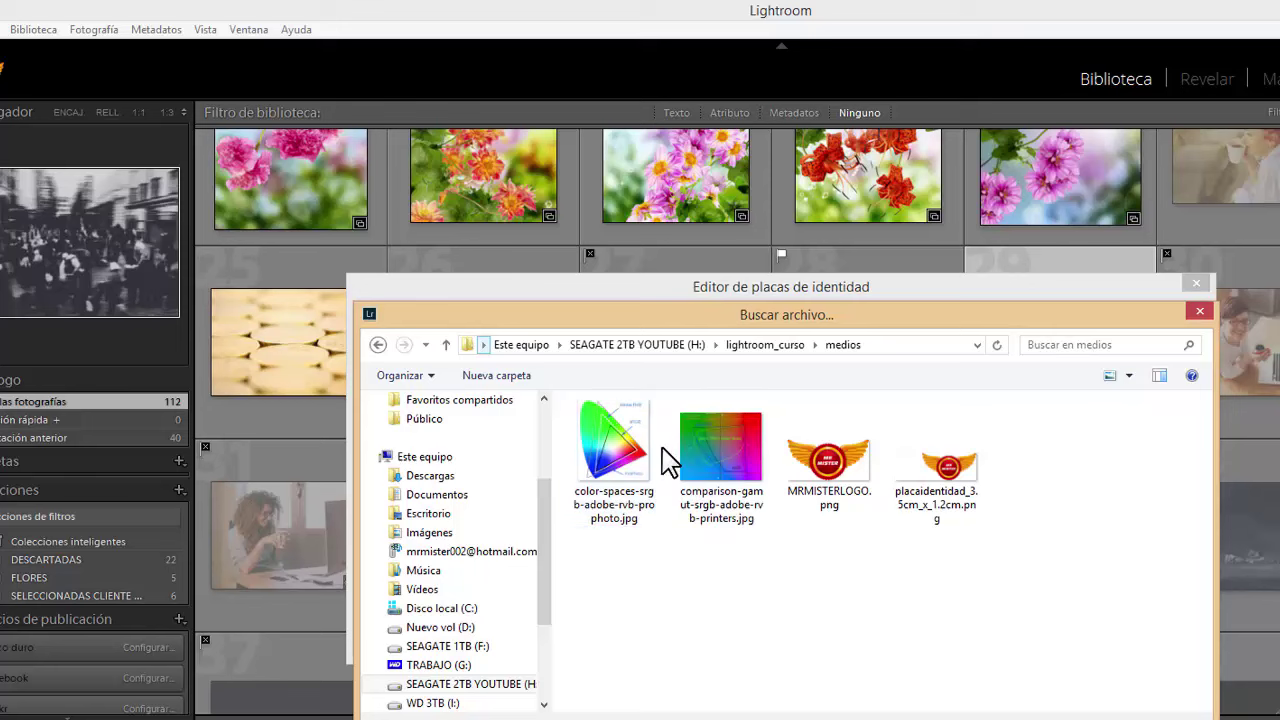
left_click(645, 490)
key("Return")
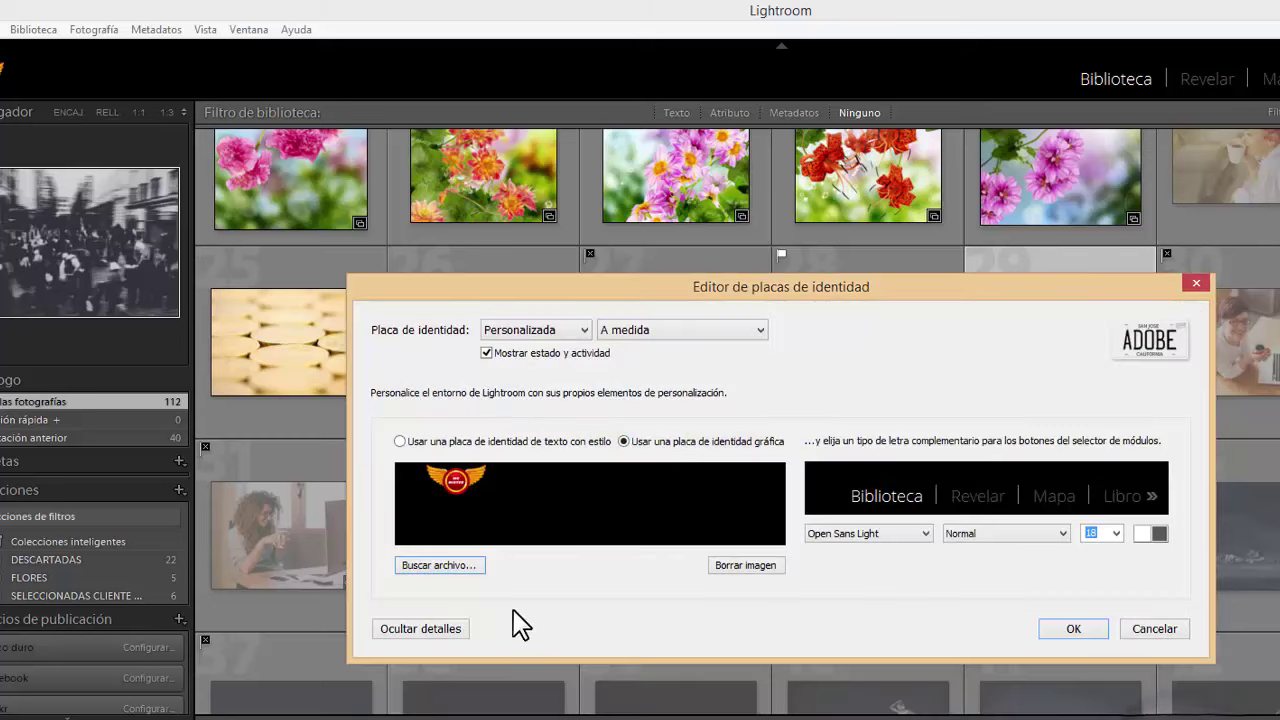
left_click(440, 566)
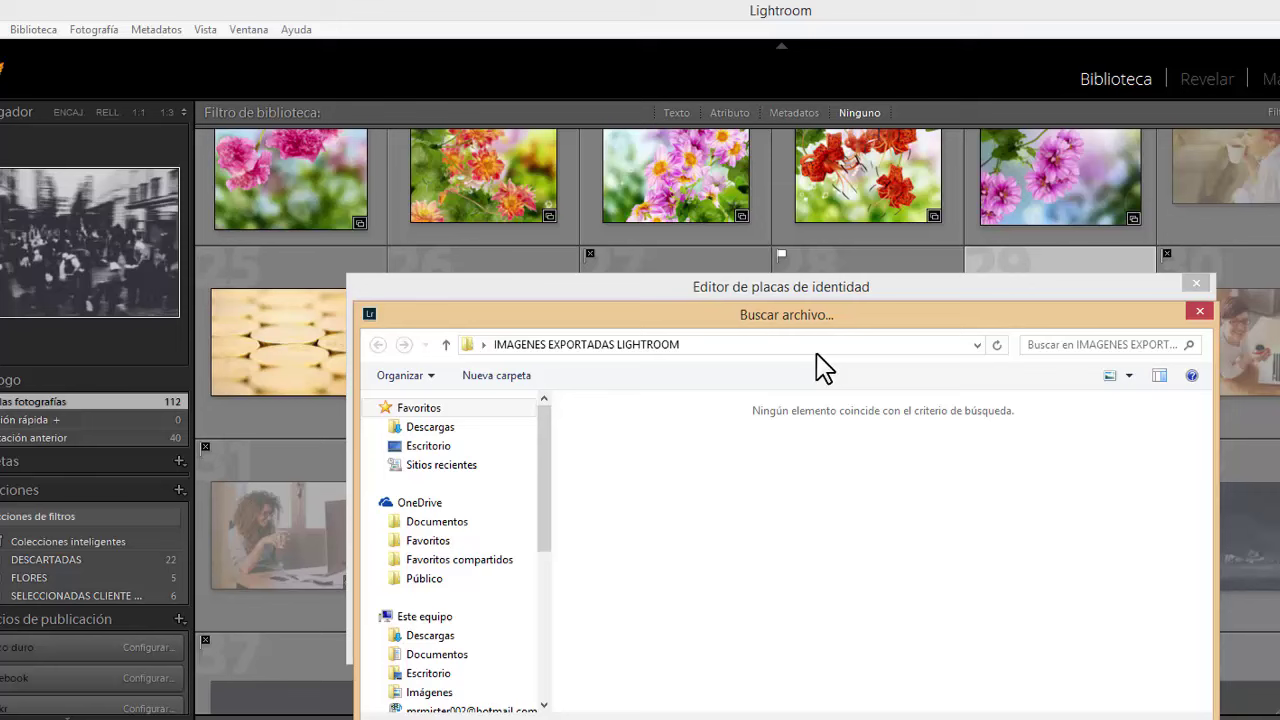
mouse_move(455, 470)
key("Escape")
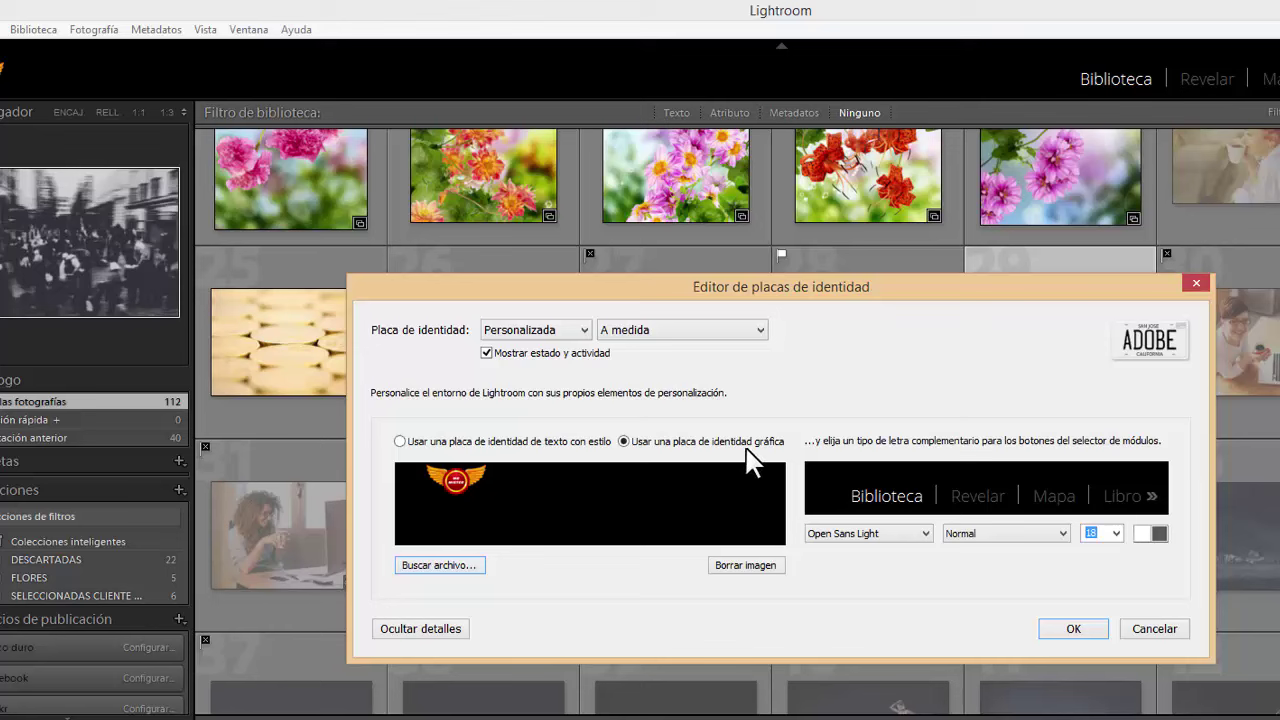
Save the logo identity plate as a preset named 'MrMister fotografía'.
left_click(566, 331)
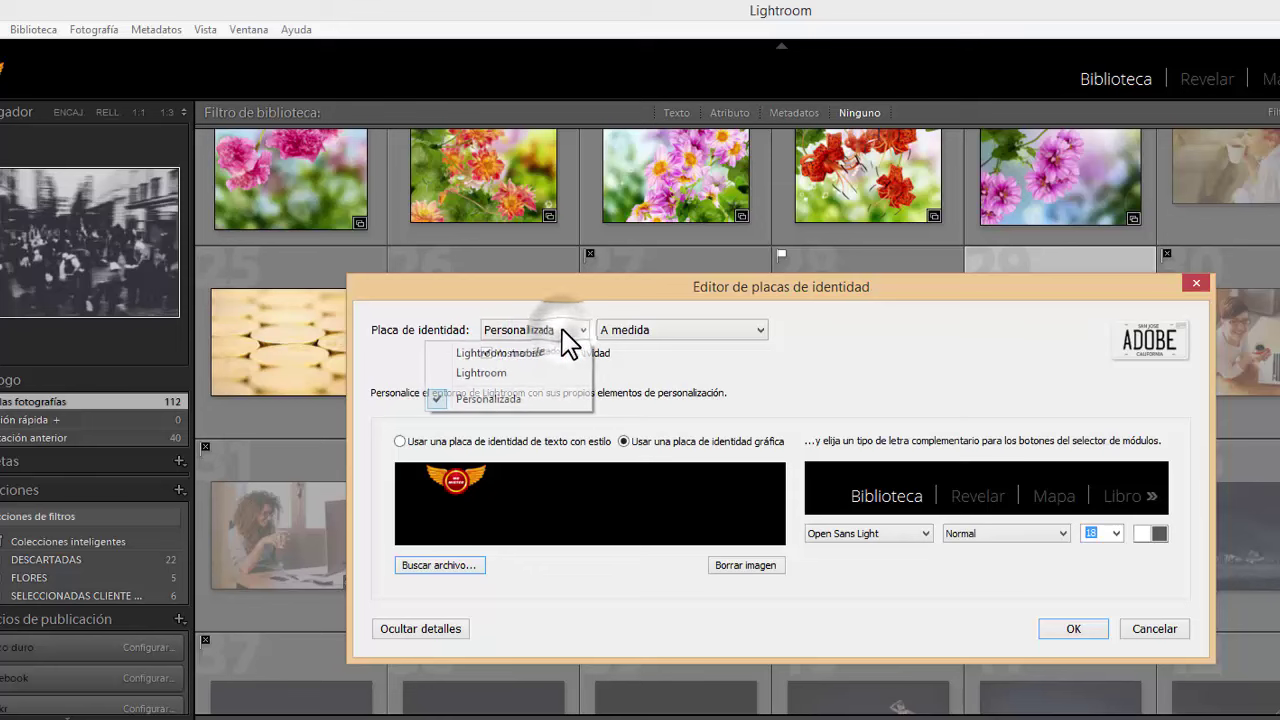
left_click(668, 332)
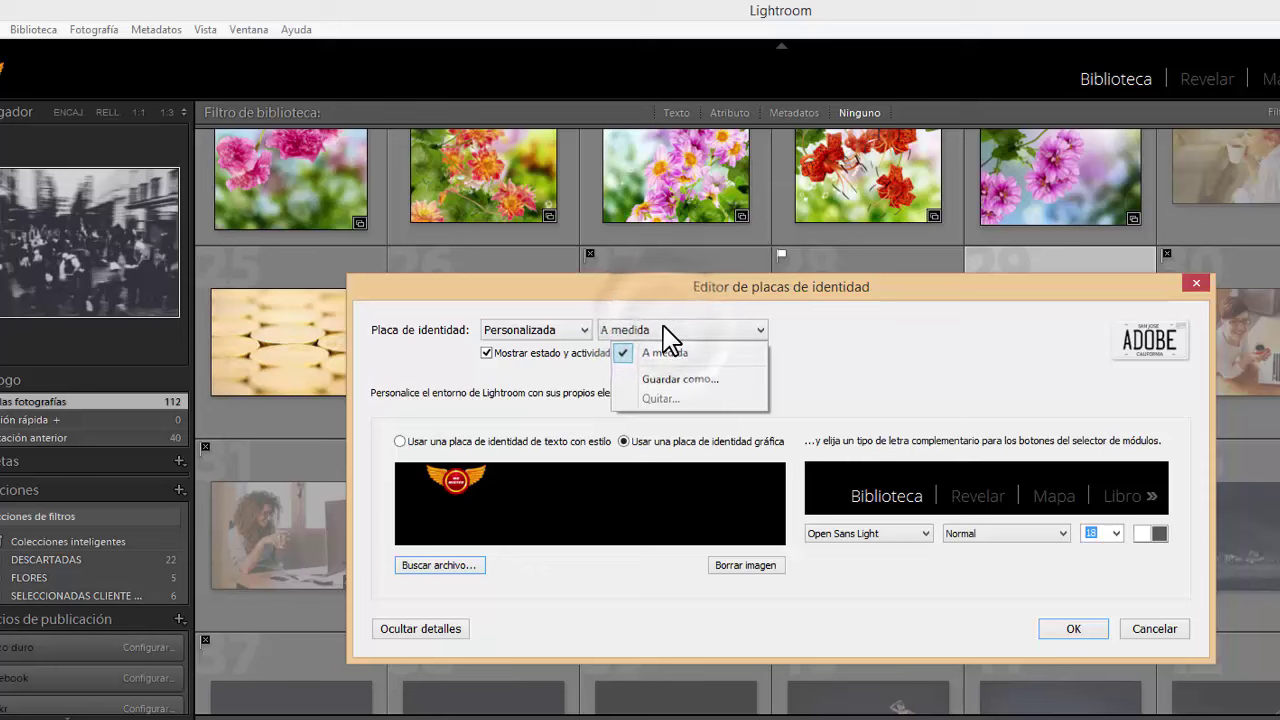
left_click(659, 384)
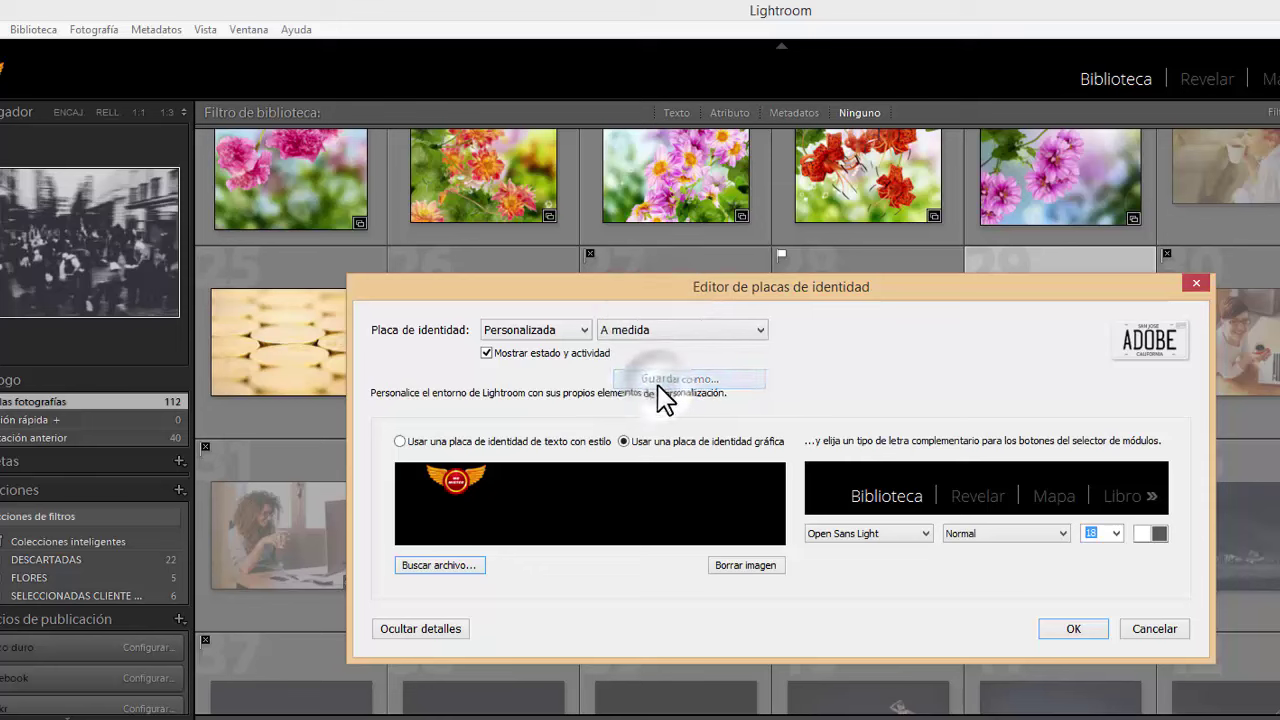
type("mR")
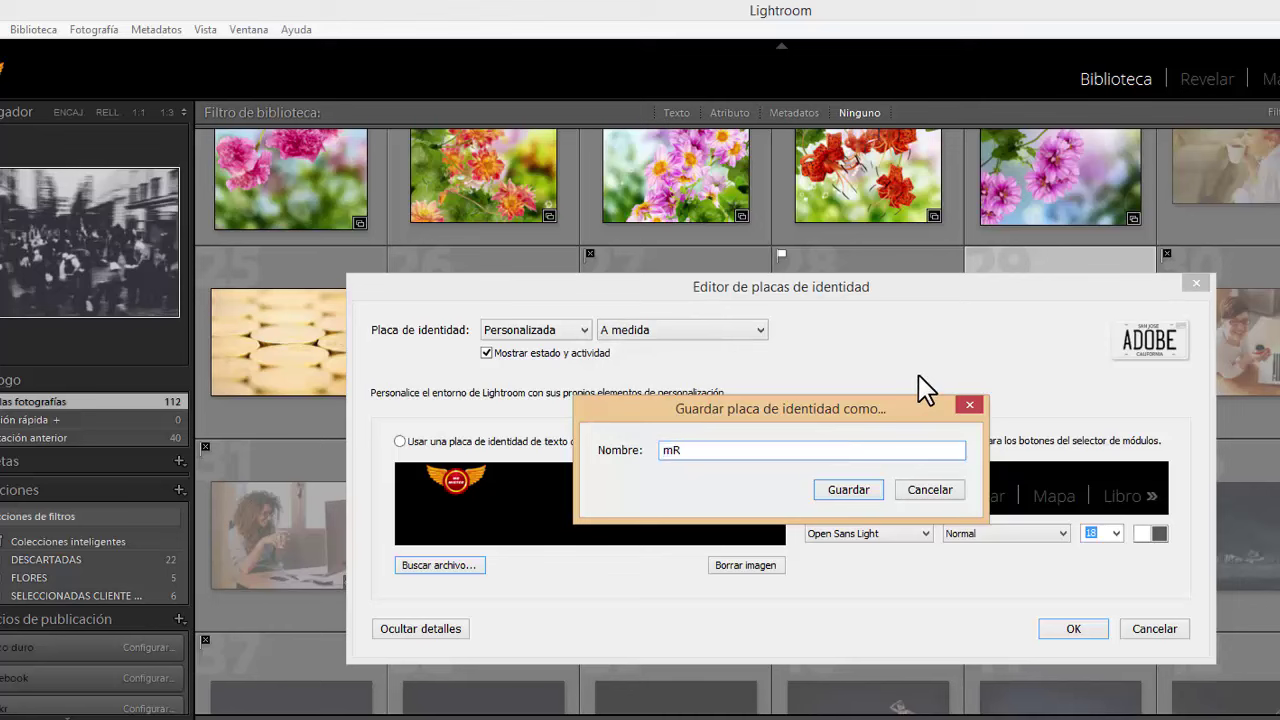
key("BackSpace")
type("MrMister fotografía")
left_click(869, 494)
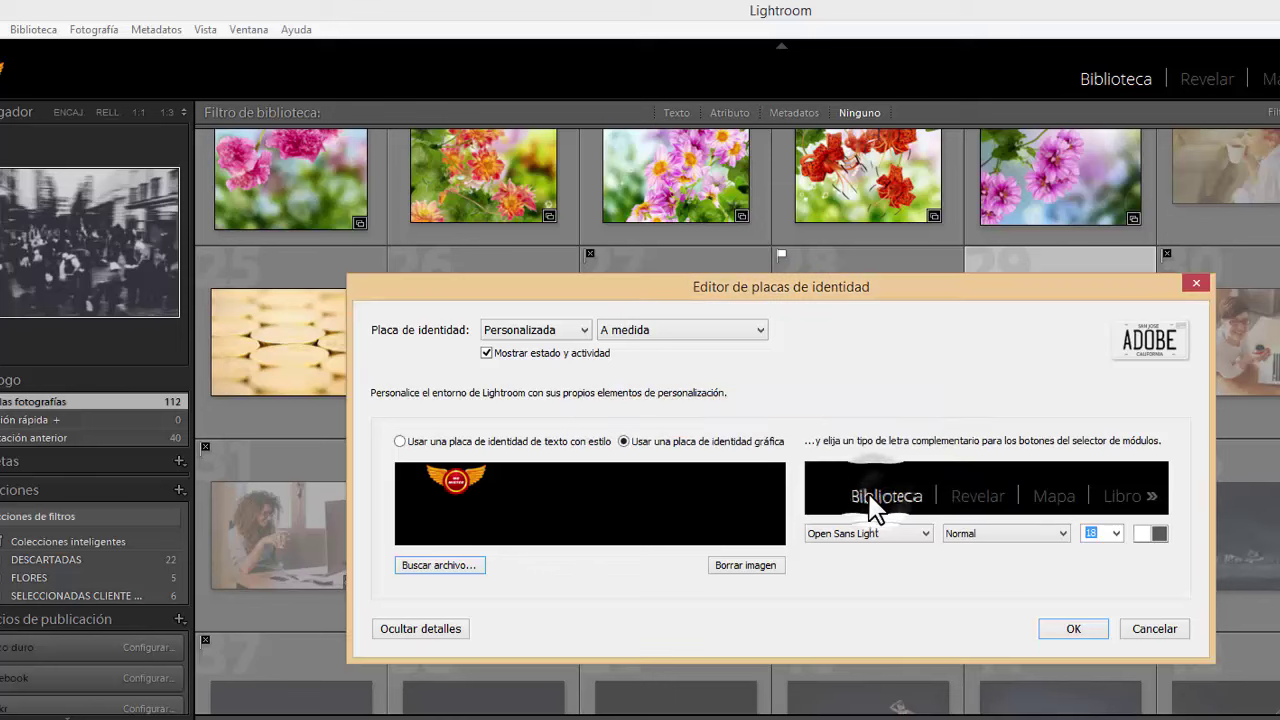
Confirm 'MrMister fotografía' appears in the saved plate presets, leaving the plate type unchanged.
left_click(727, 334)
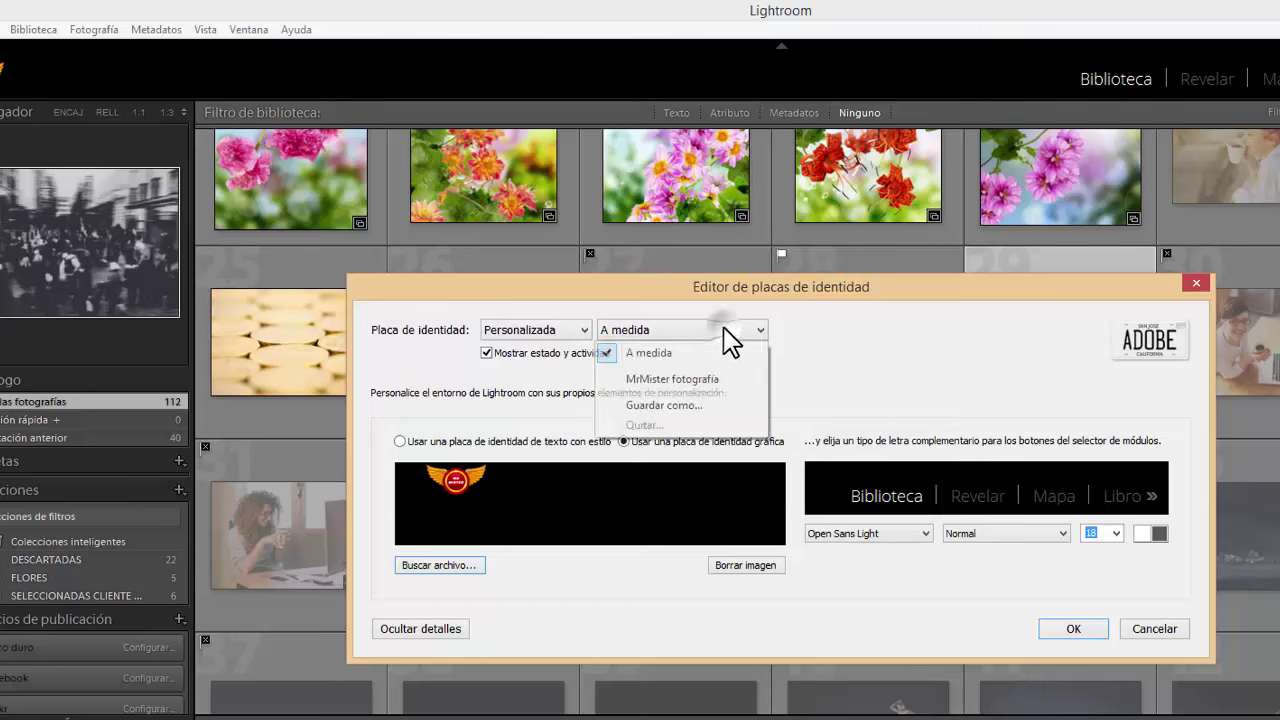
left_click(1093, 377)
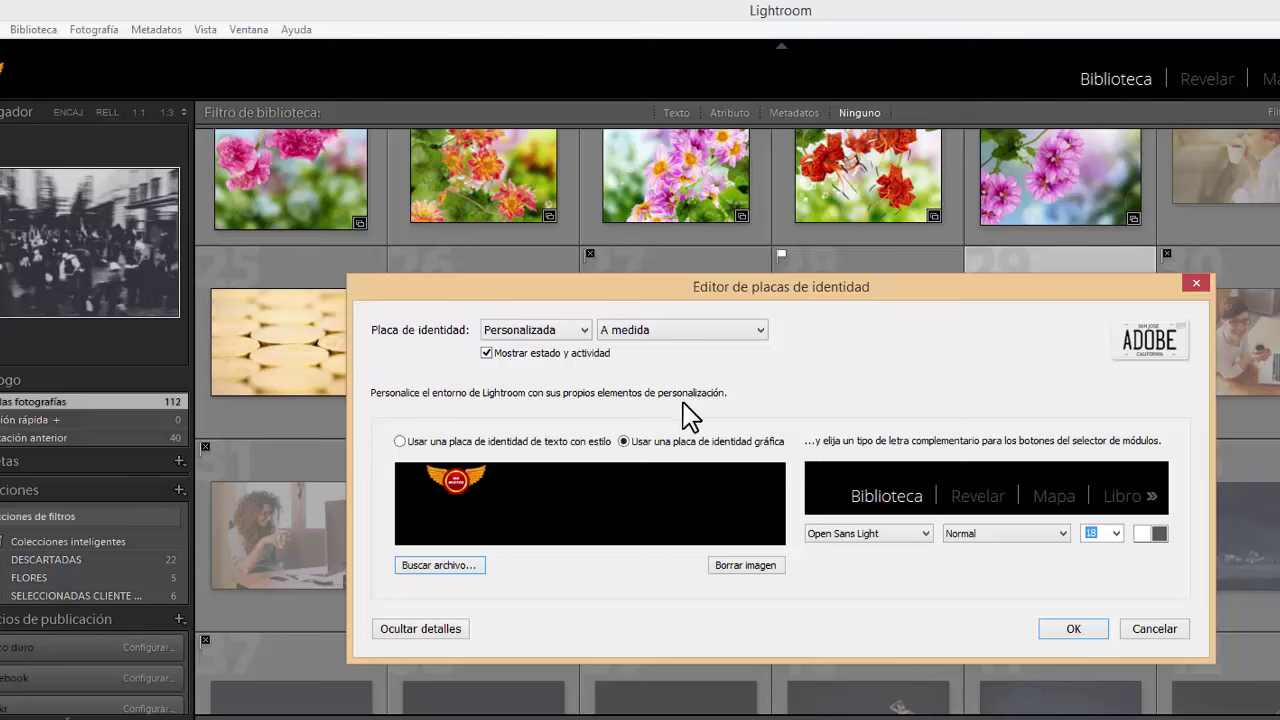
left_click(553, 332)
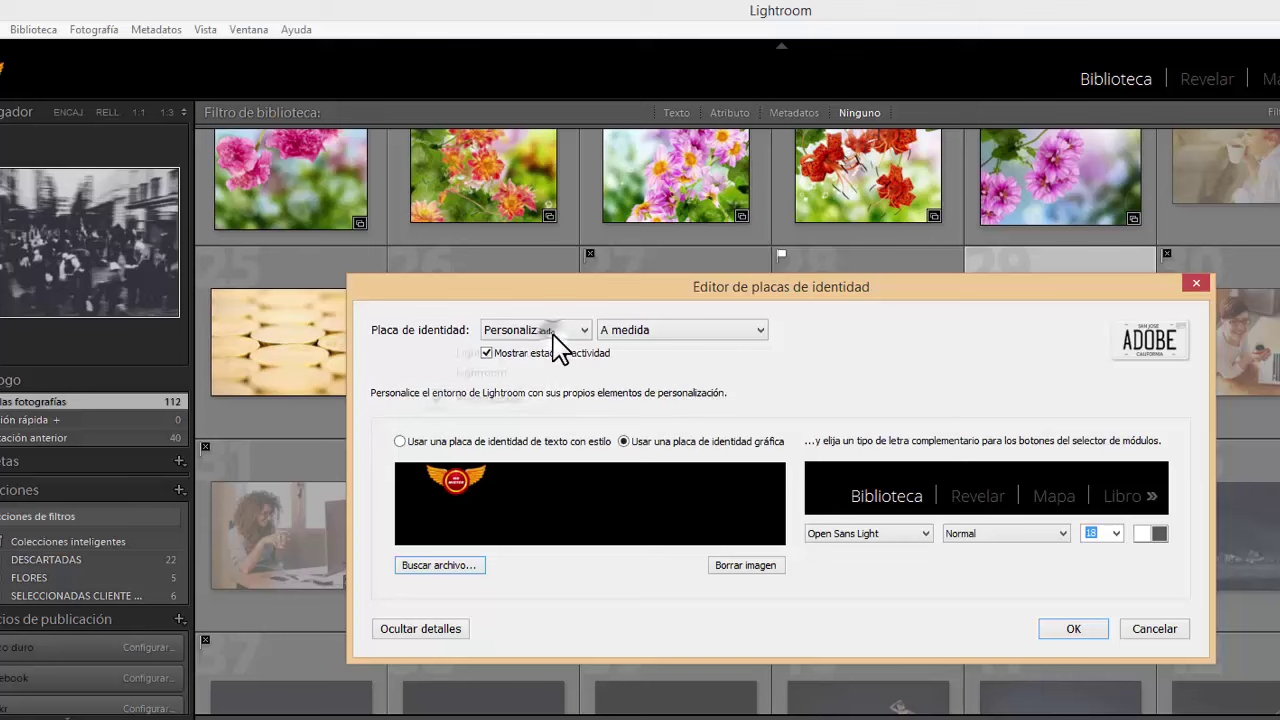
left_click(860, 358)
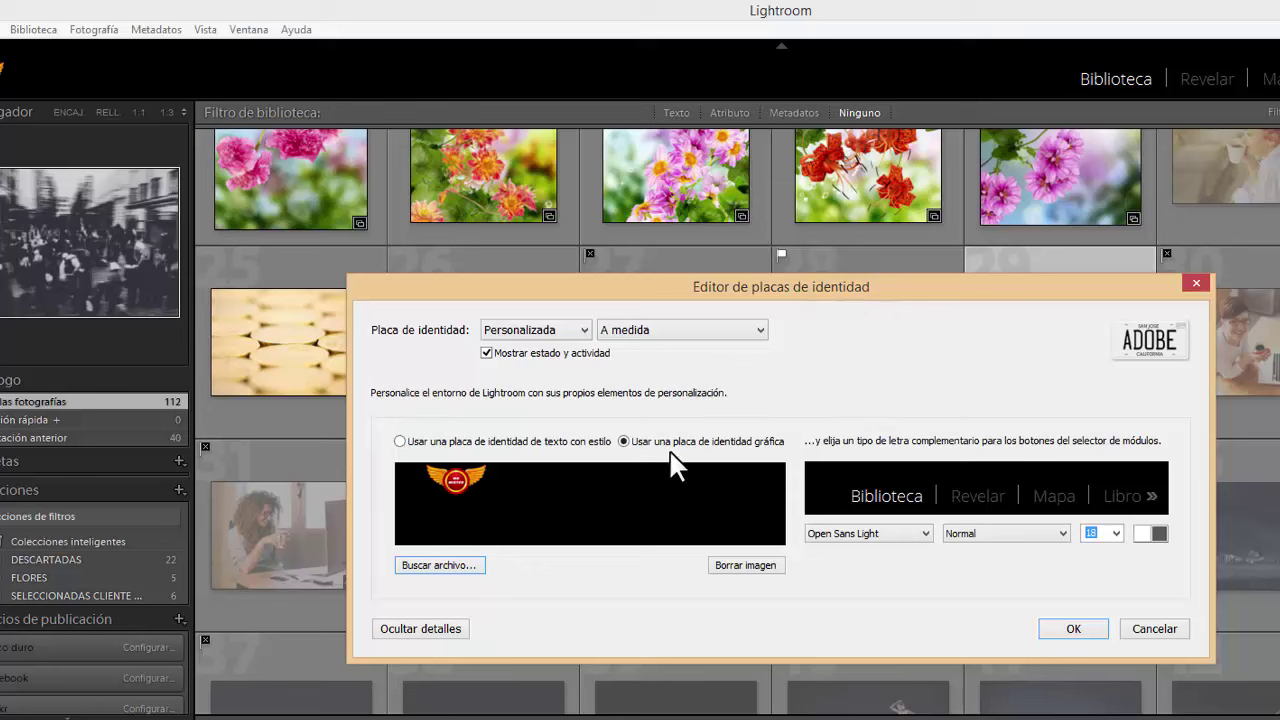
Switch to a styled text plate reading 'Fotografía' followed by the owner's name.
left_click(400, 441)
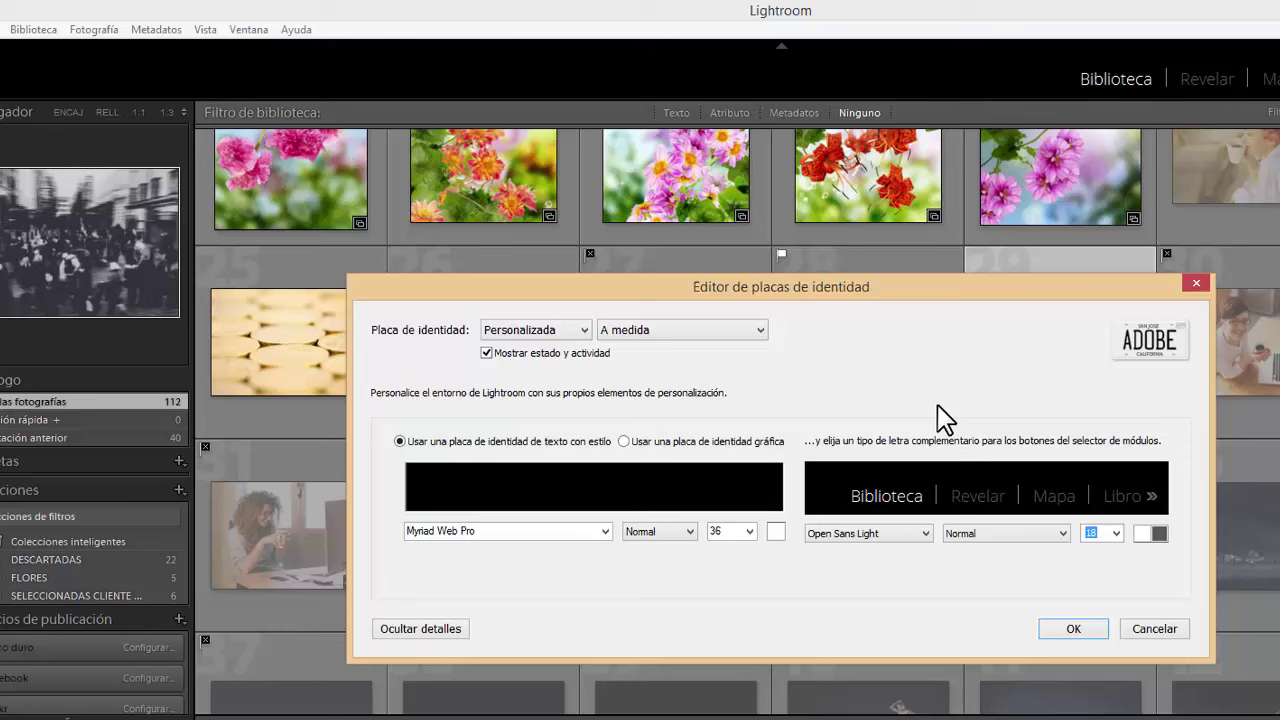
type("F")
key("BackSpace")
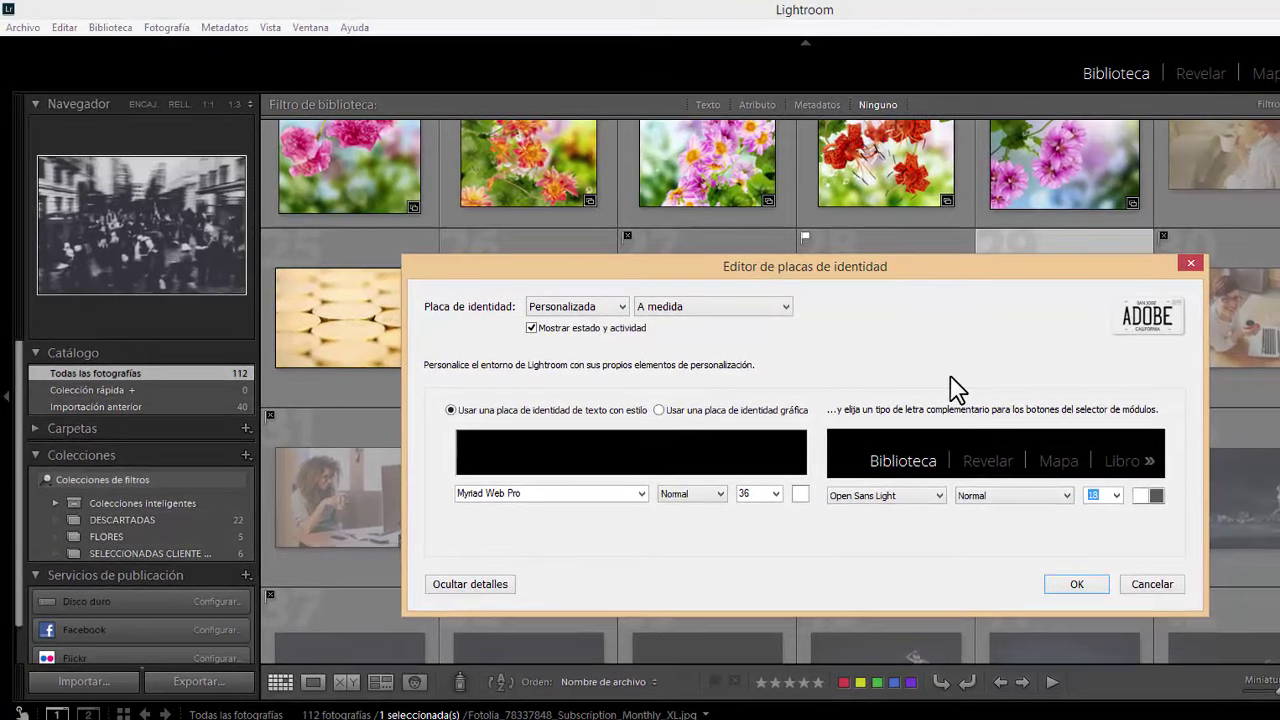
type("Mane")
key("BackSpace")
key("BackSpace")
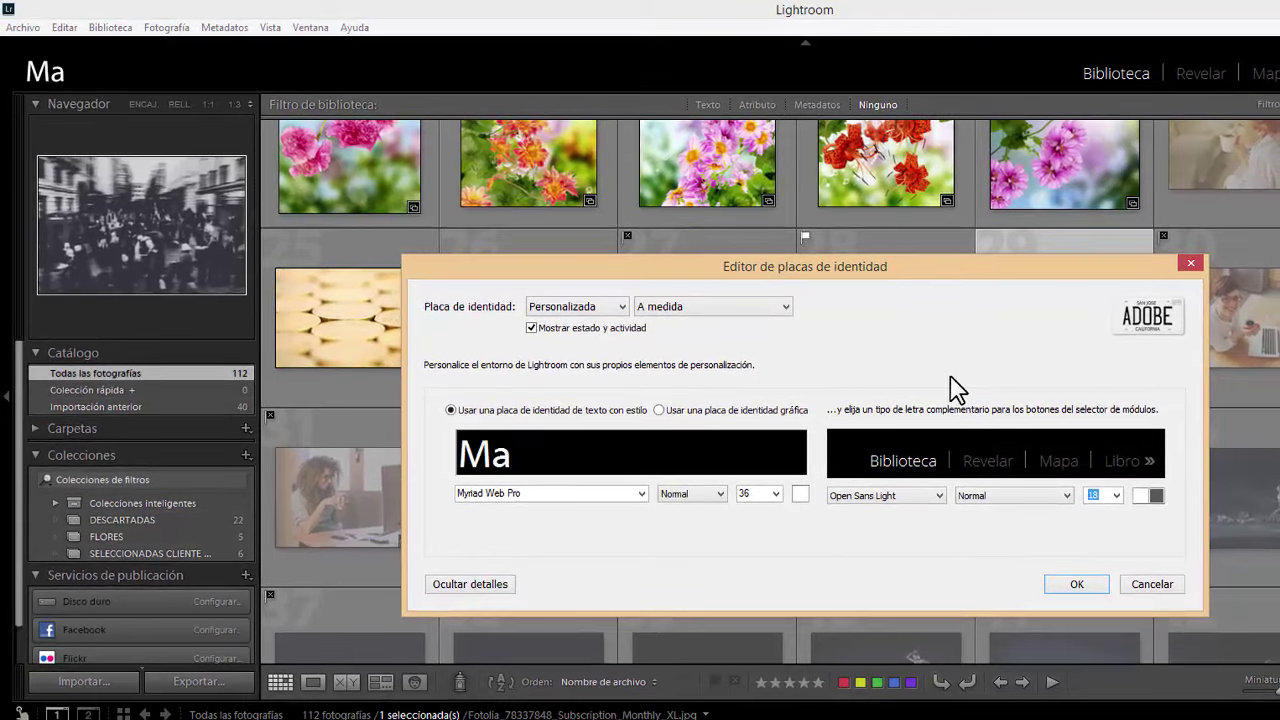
key("BackSpace")
key("BackSpace")
type("Paco")
type(" F")
key("BackSpace")
key("BackSpace")
key("BackSpace")
key("BackSpace")
key("BackSpace")
key("BackSpace")
type("Foo")
key("BackSpace")
type("tograf")
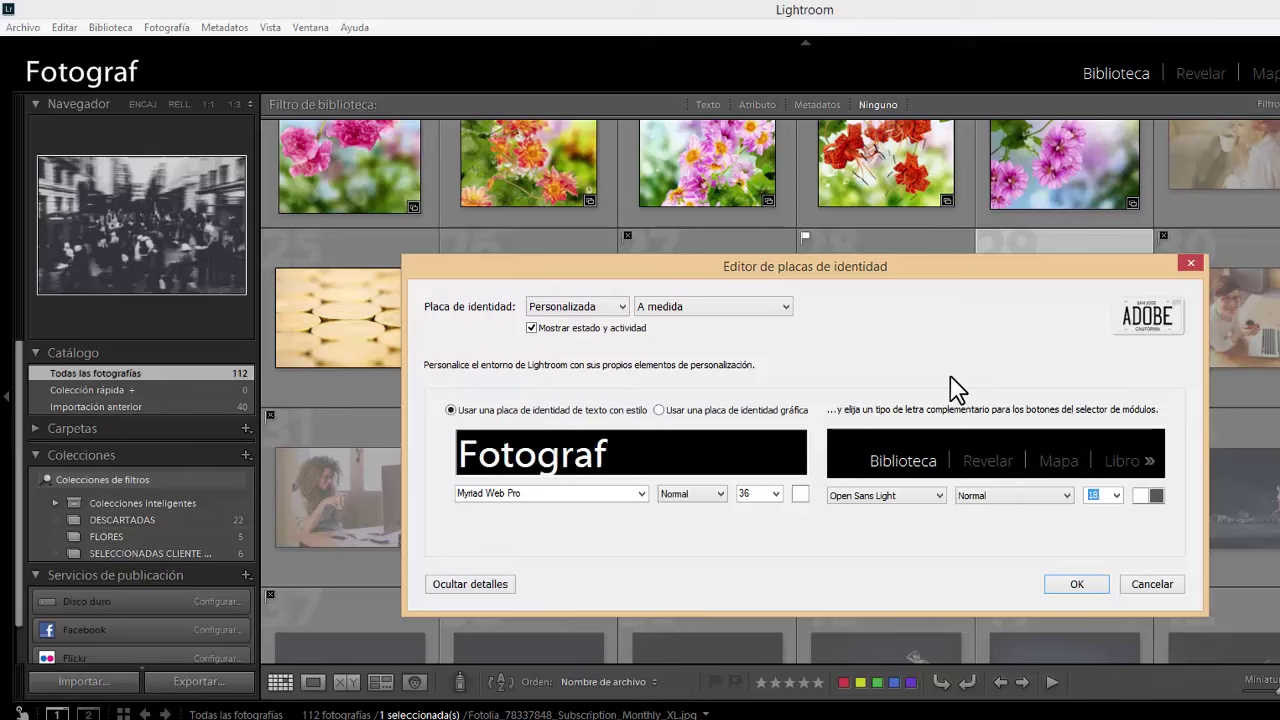
type("ía P")
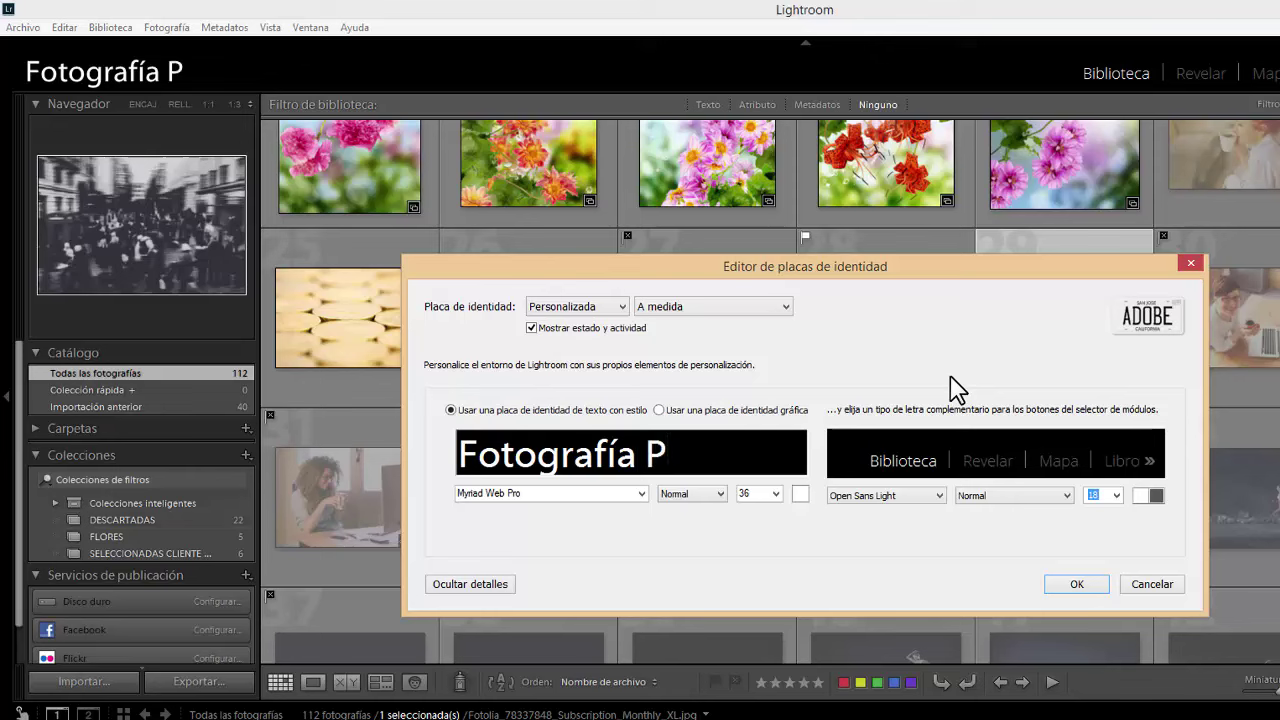
type("aco")
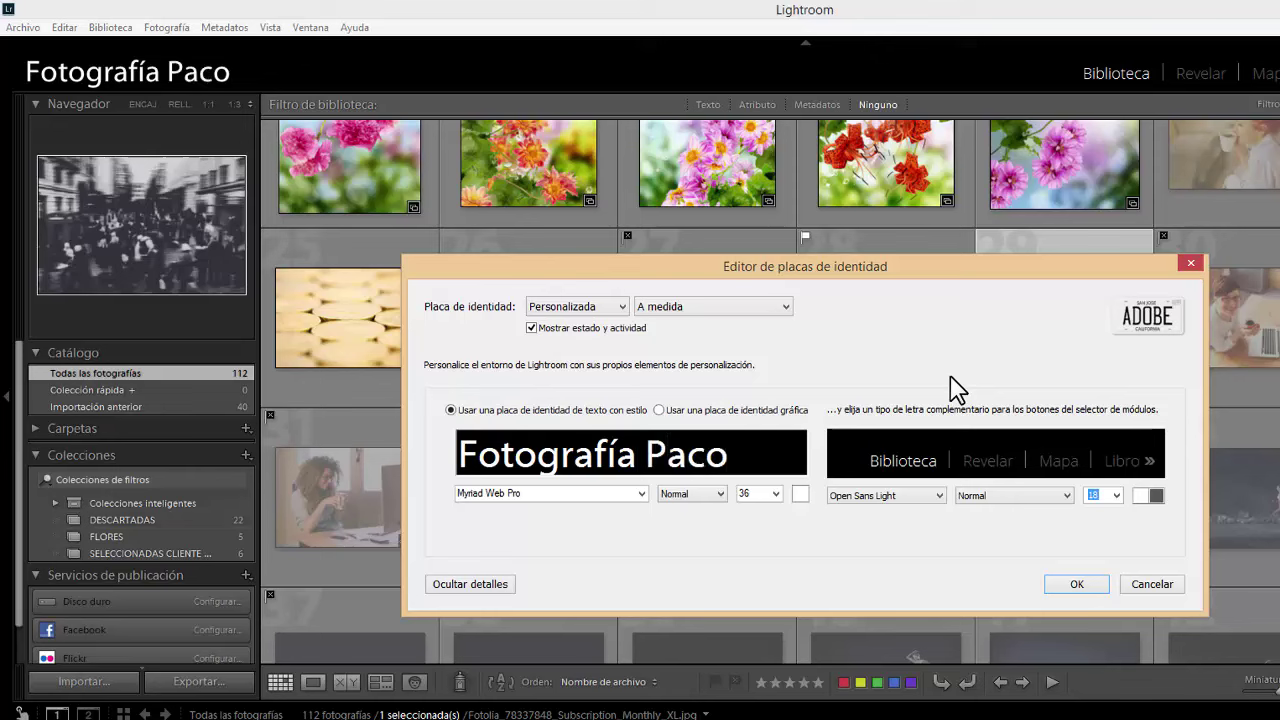
Select all of the identity plate text for restyling.
left_click_drag(738, 455, 512, 457)
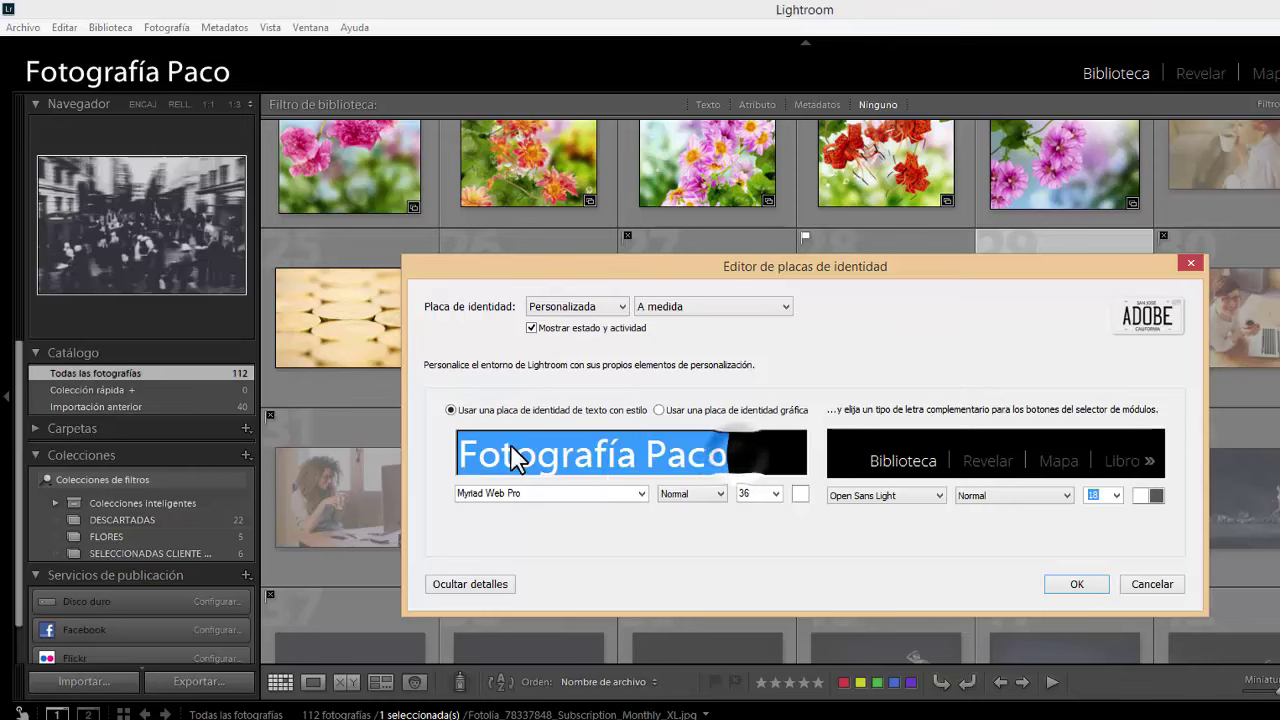
left_click(730, 455)
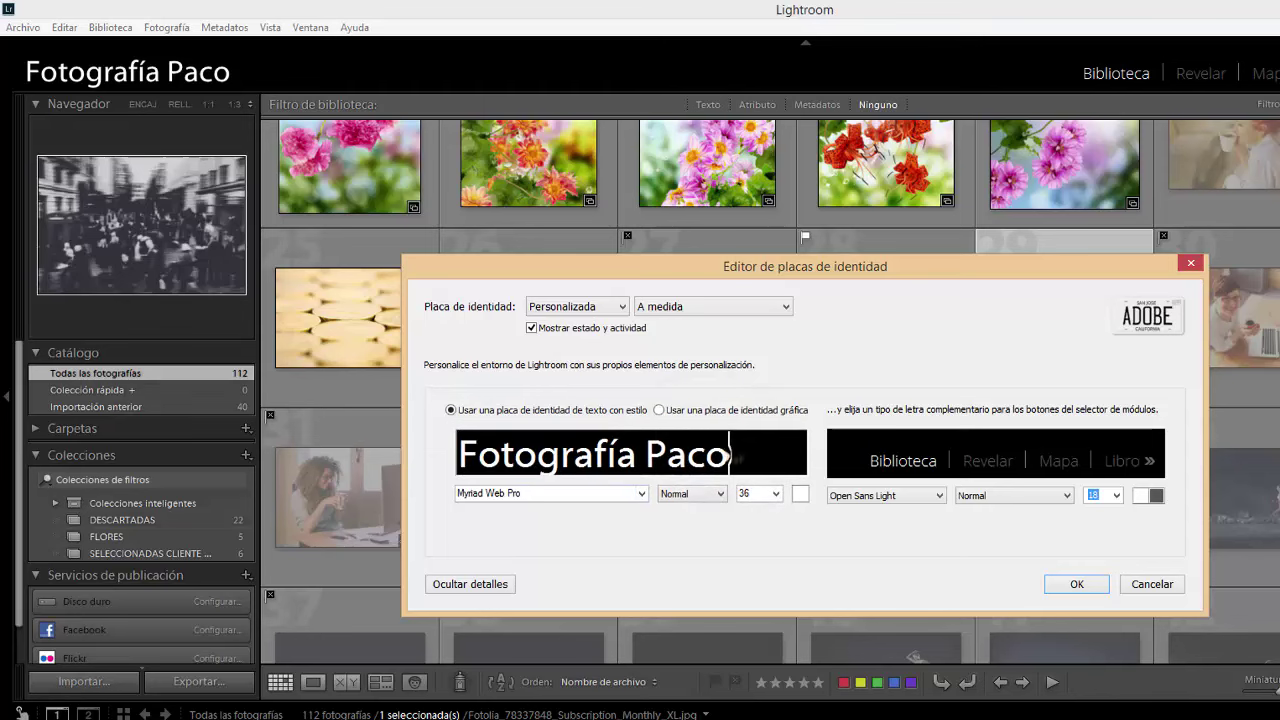
key("ctrl+a")
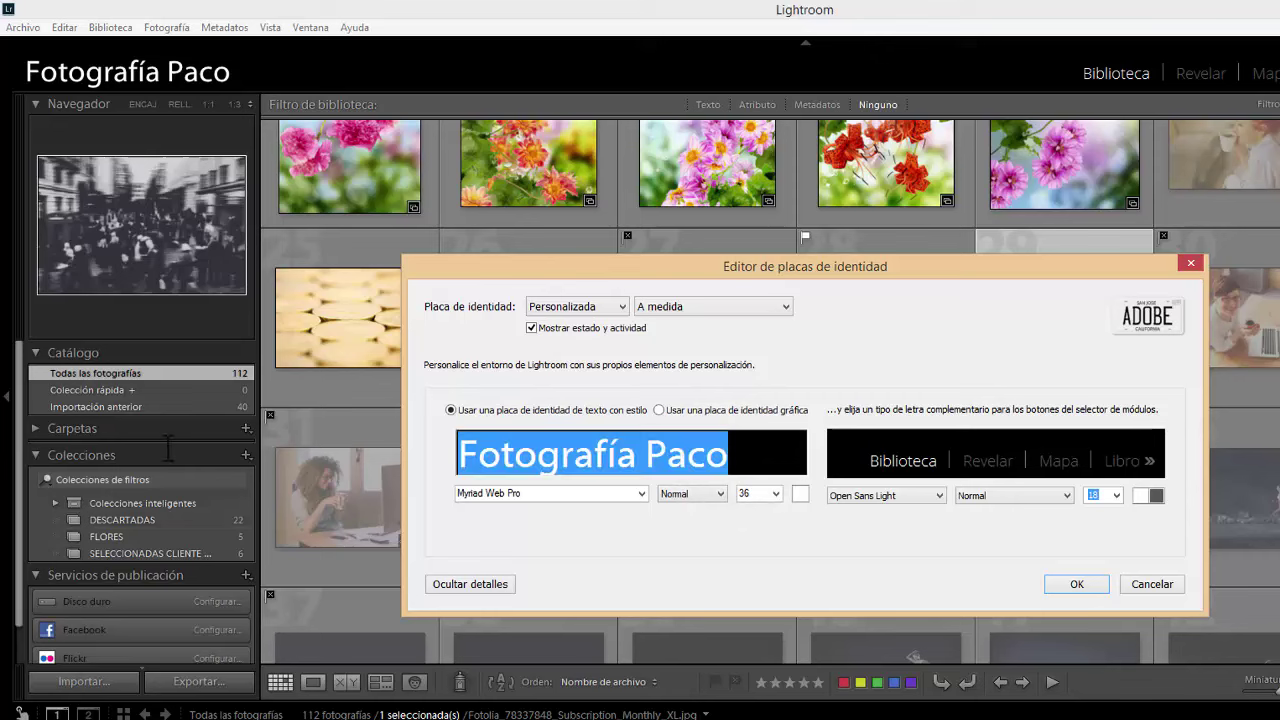
Style the plate text in the Norma font, Cursiva style, size 26.
left_click(643, 493)
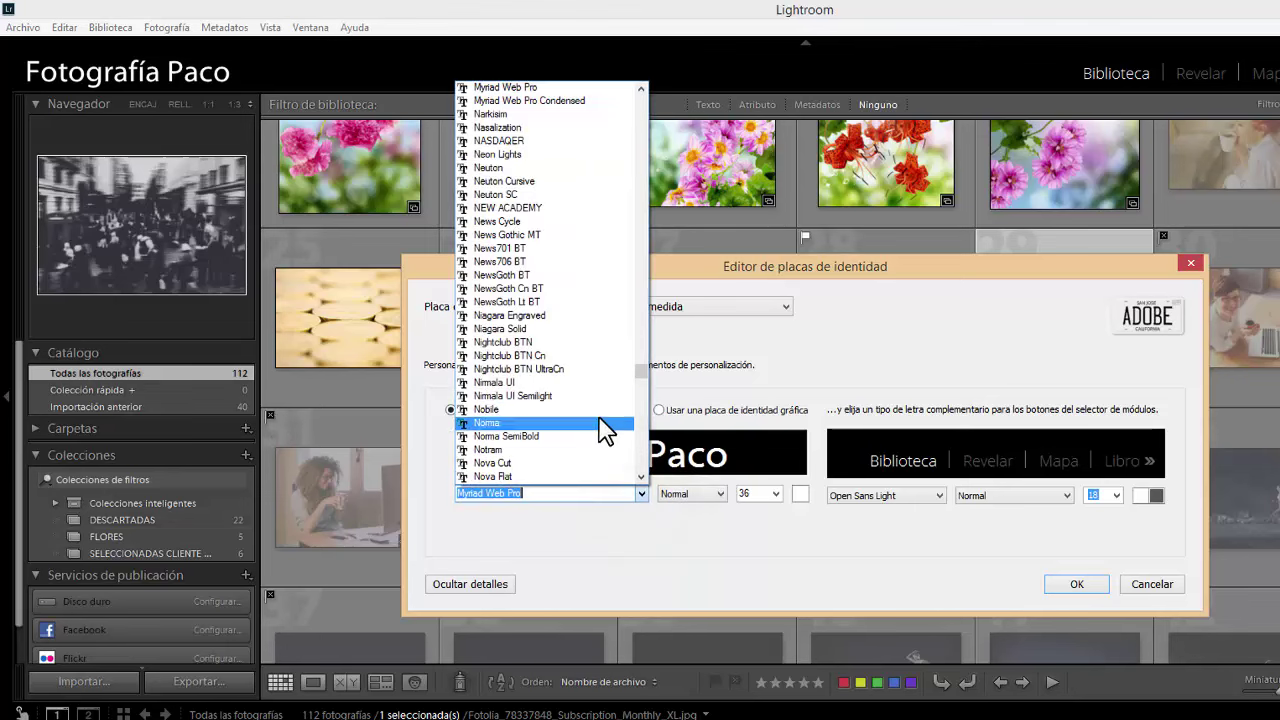
left_click(610, 423)
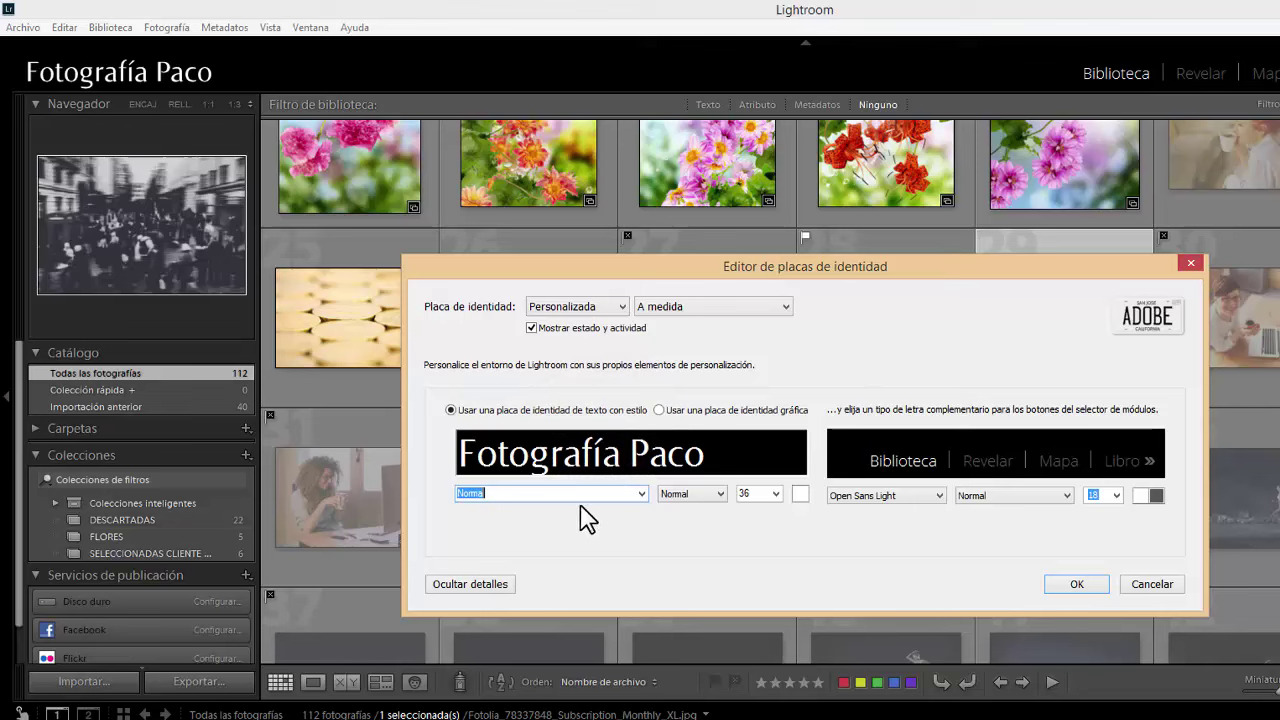
left_click(717, 494)
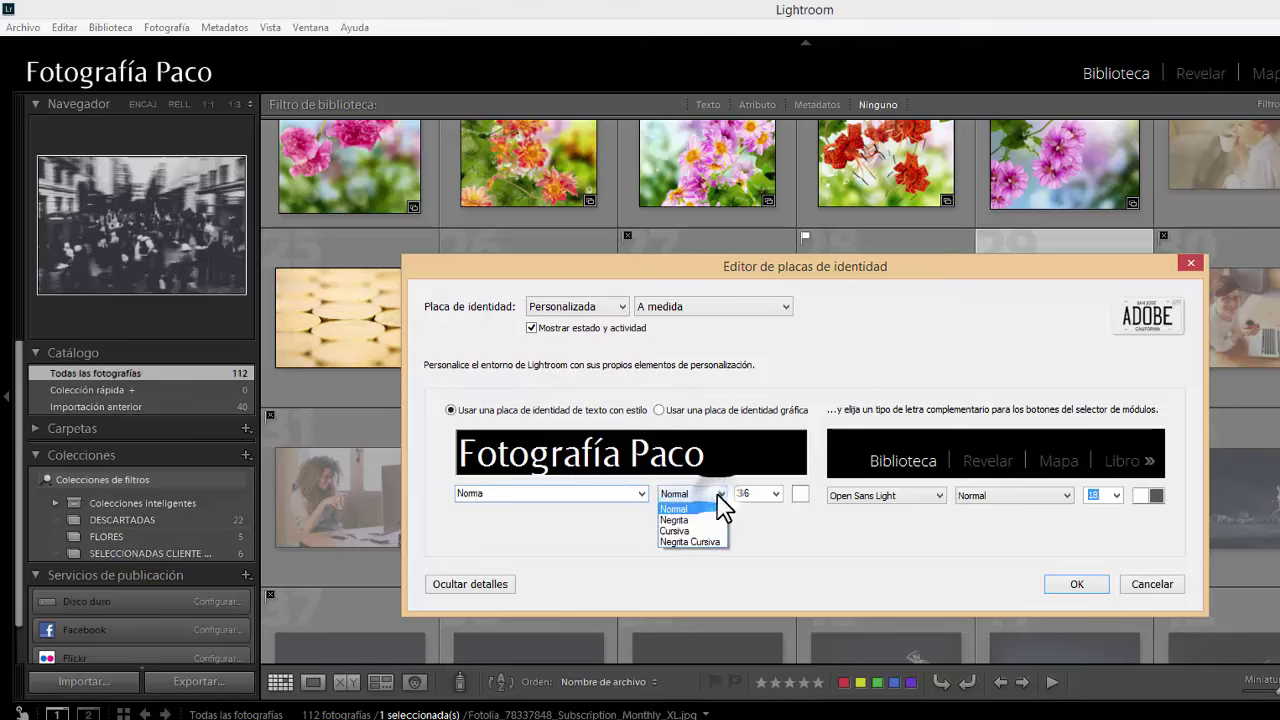
left_click(700, 521)
left_click(700, 494)
left_click(697, 531)
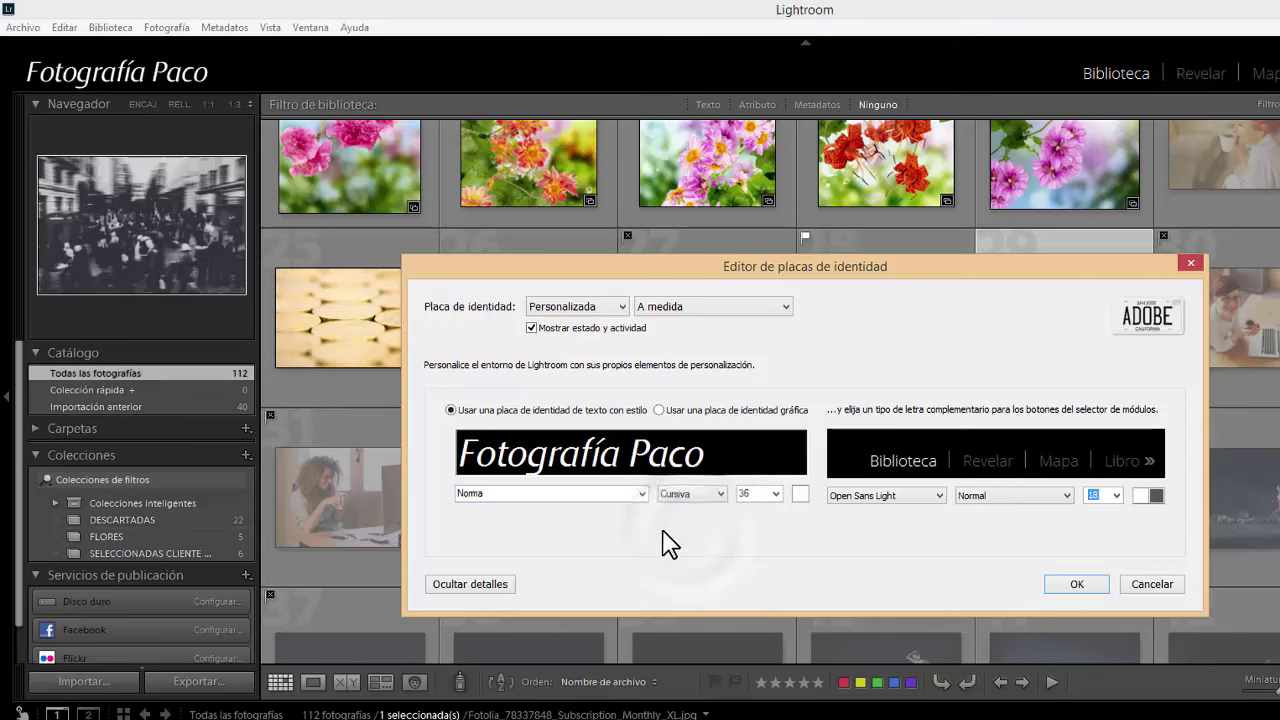
left_click(775, 494)
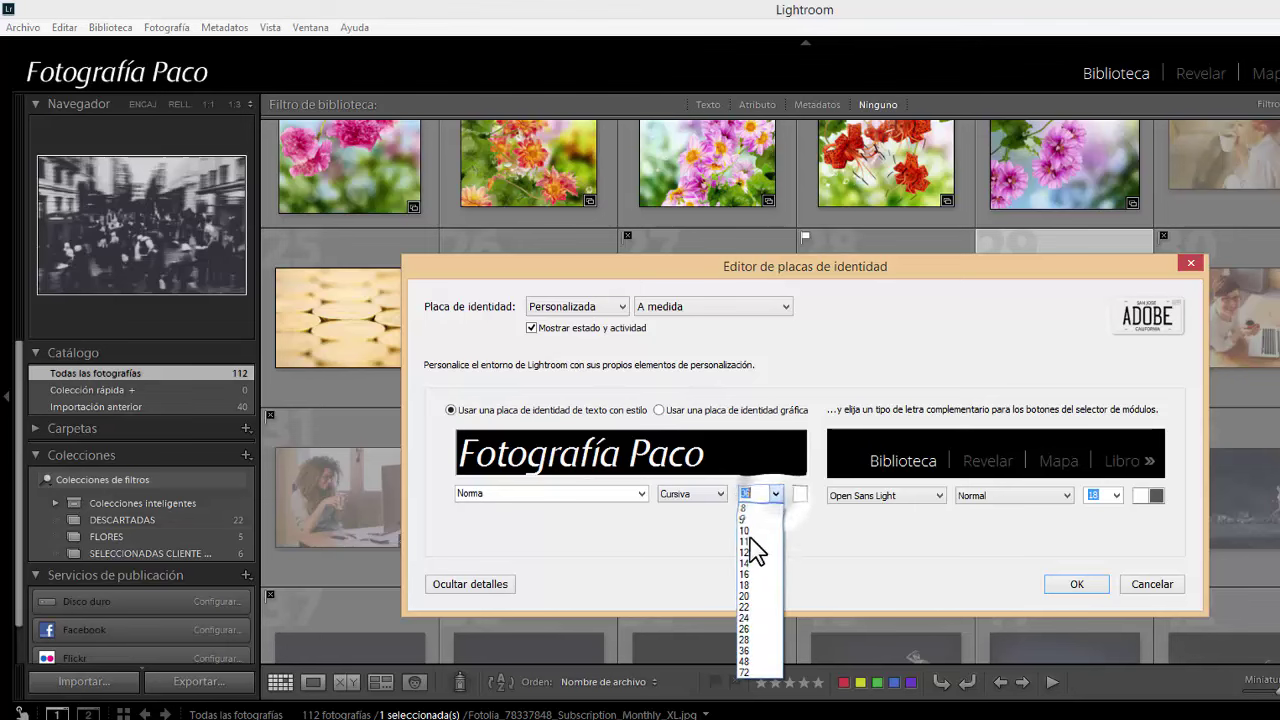
left_click(745, 627)
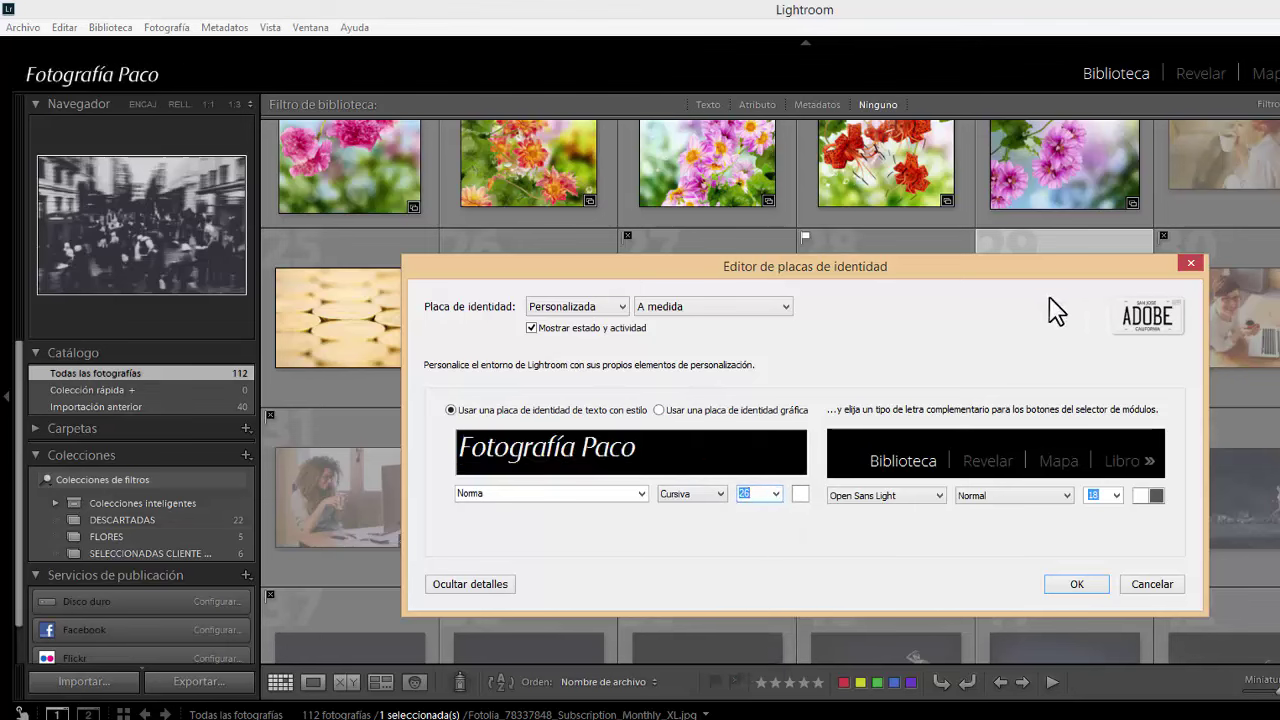
Set the module picker font to Norma, after briefly trying Oxford.
left_click(909, 497)
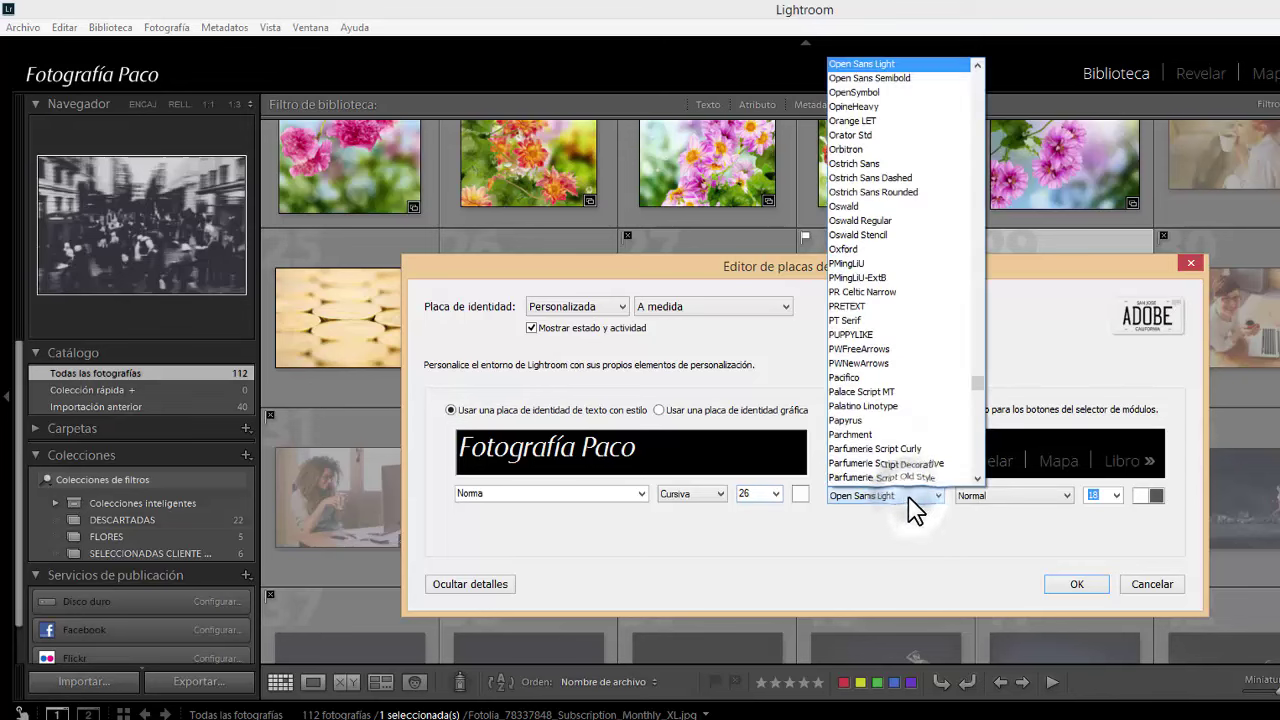
left_click(873, 267)
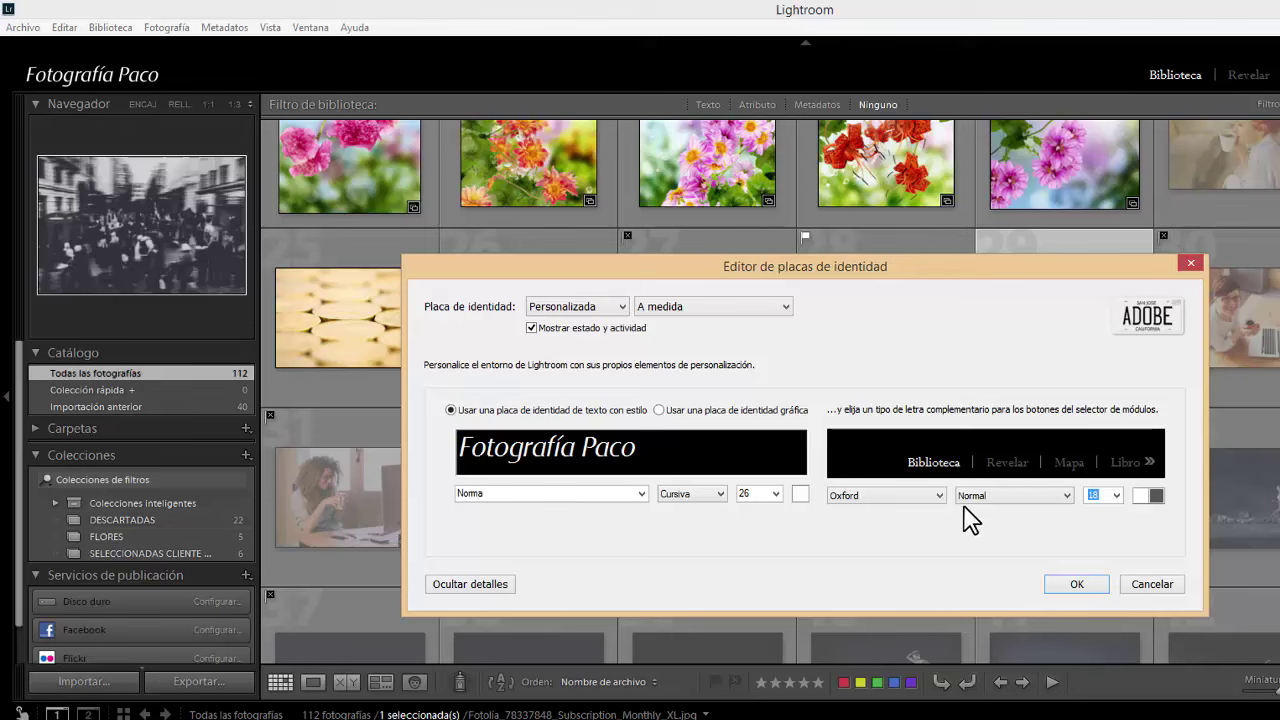
left_click(912, 496)
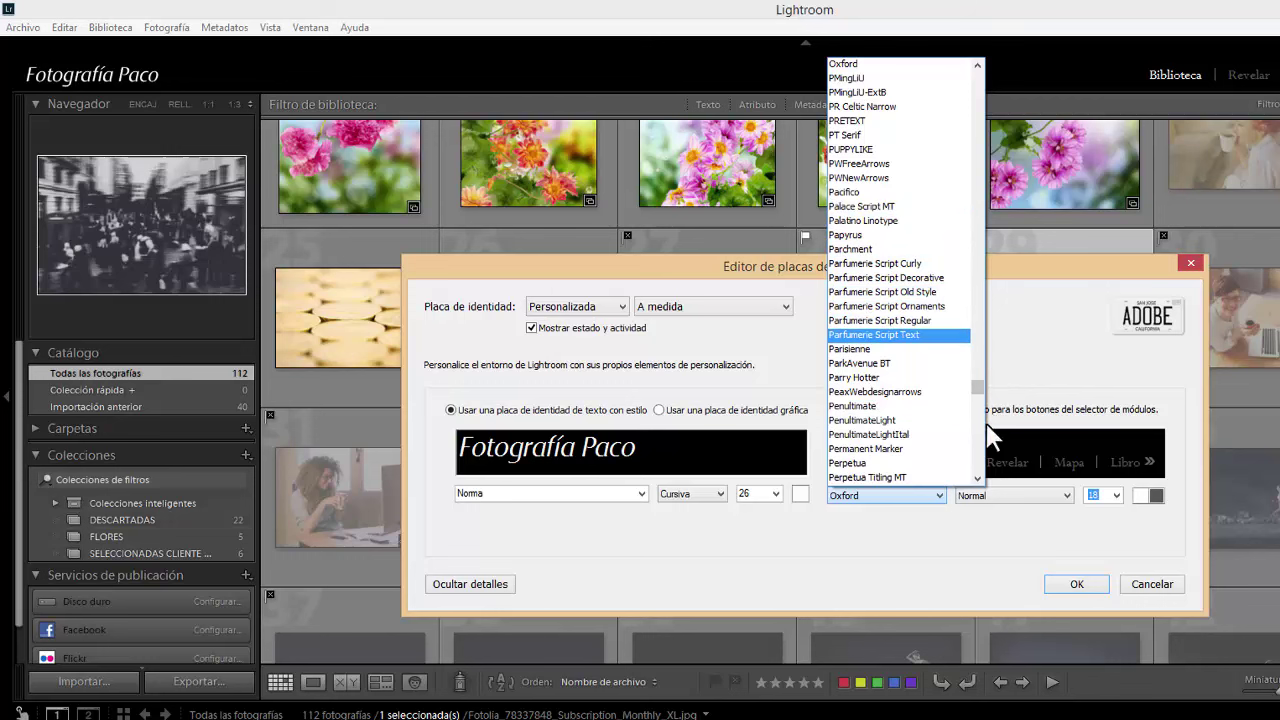
scroll(985, 435, "down", 10)
scroll(985, 400, "up", 10)
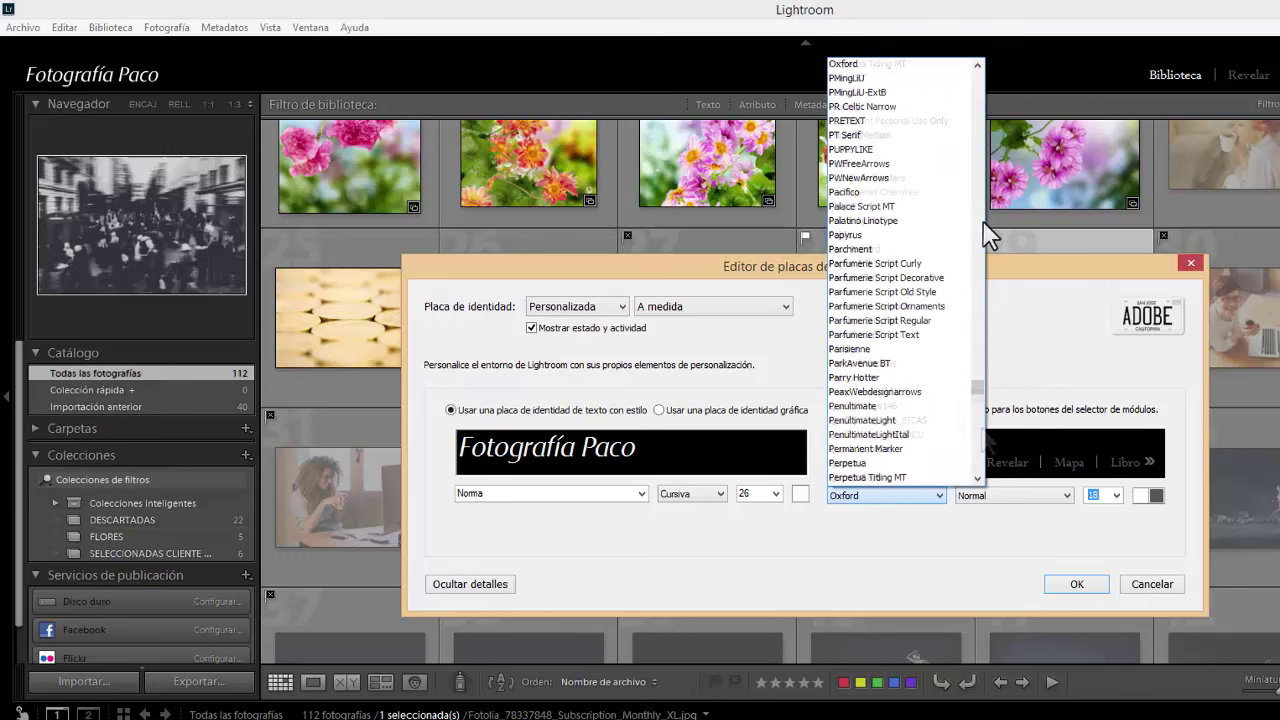
scroll(983, 220, "up", 5)
scroll(983, 220, "up", 5)
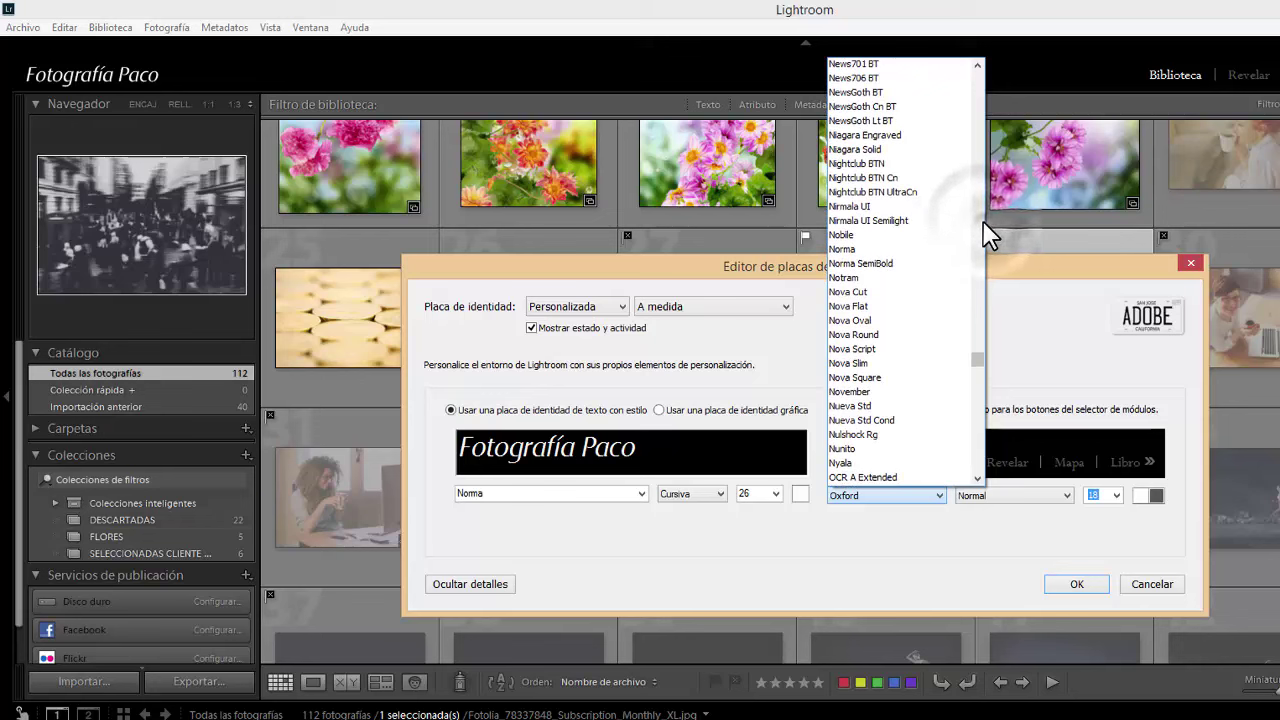
scroll(983, 220, "up", 2)
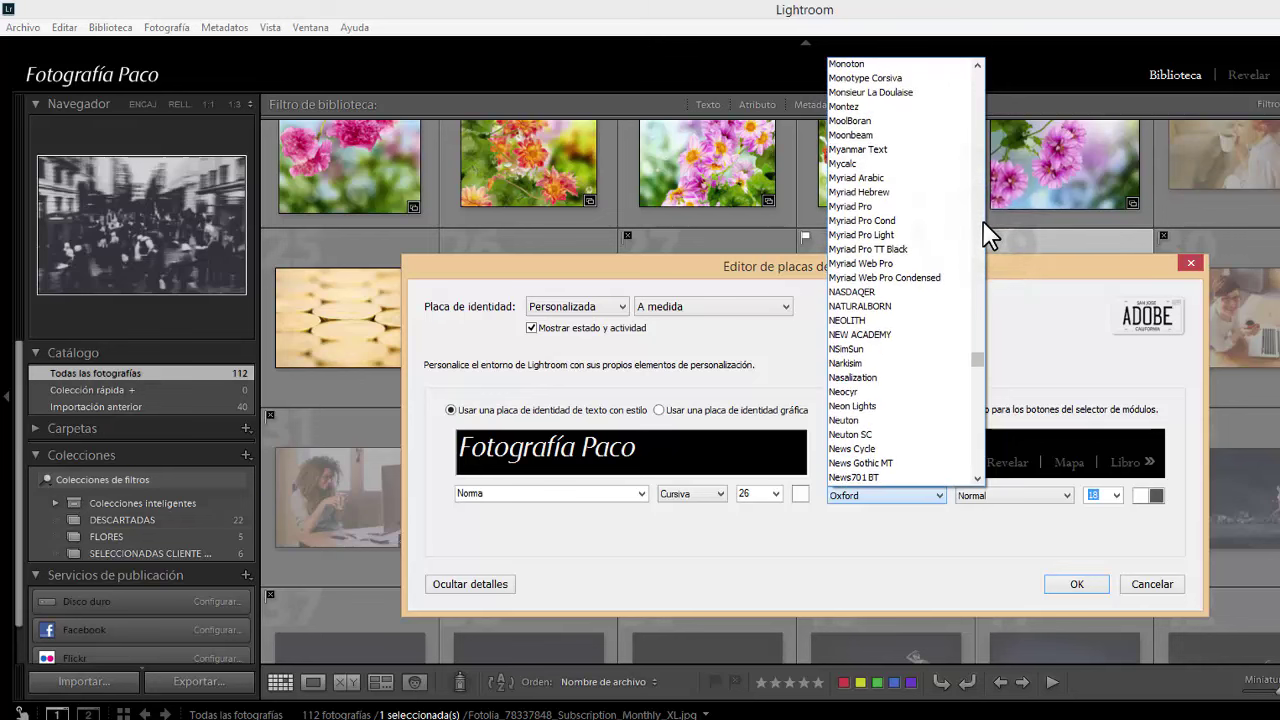
scroll(983, 250, "up", 3)
scroll(983, 245, "up", 3)
scroll(983, 240, "up", 3)
scroll(983, 235, "up", 3)
scroll(983, 235, "up", 5)
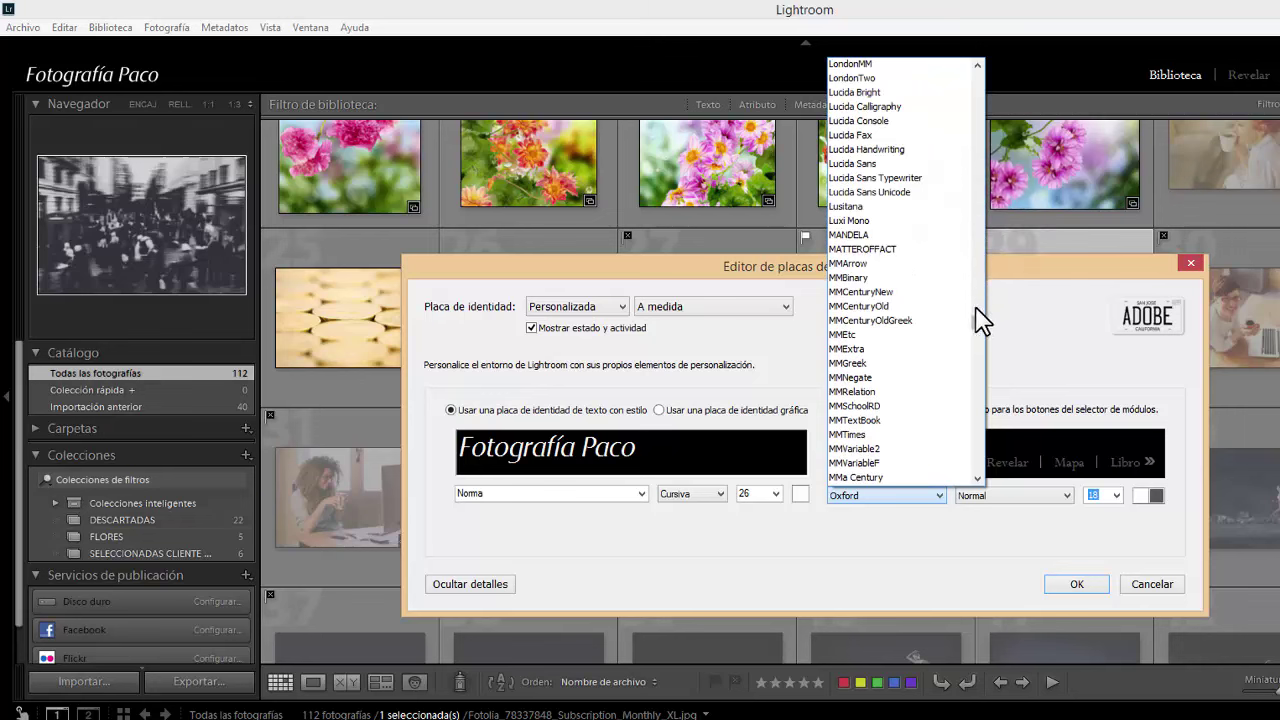
scroll(983, 397, "down", 8)
scroll(983, 397, "down", 8)
scroll(983, 397, "down", 8)
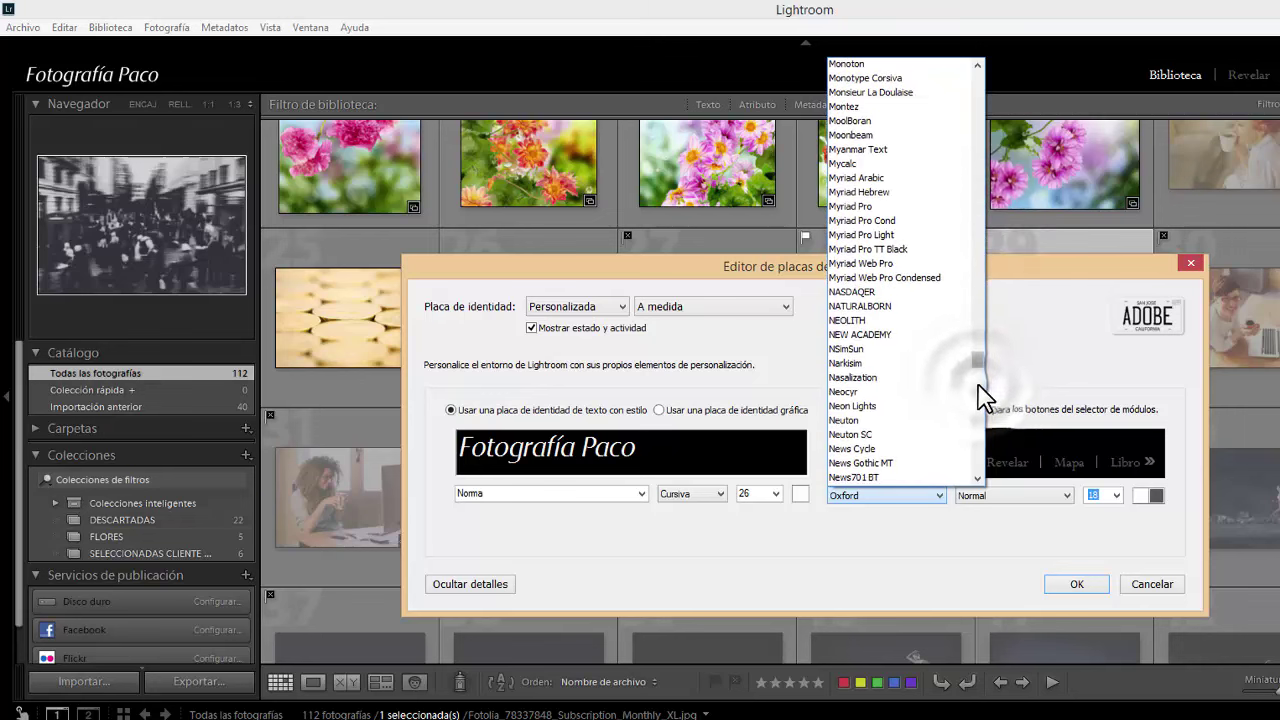
scroll(983, 397, "down", 10)
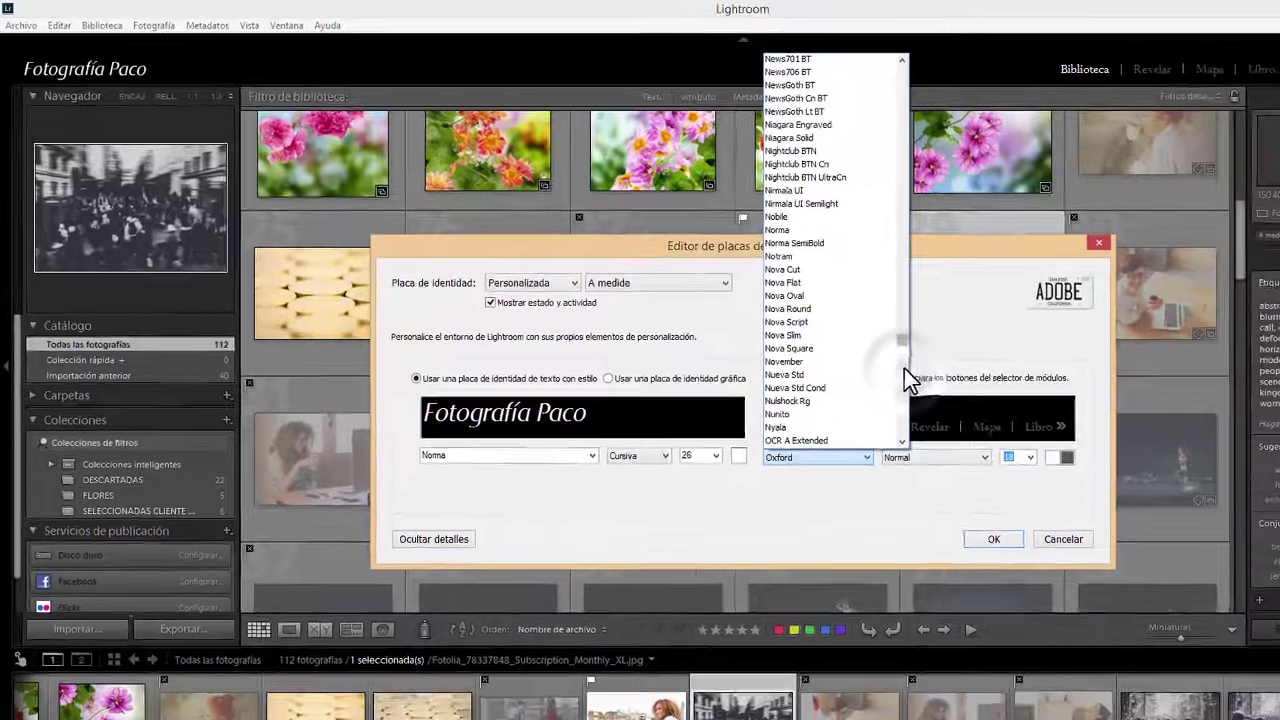
left_click(714, 199)
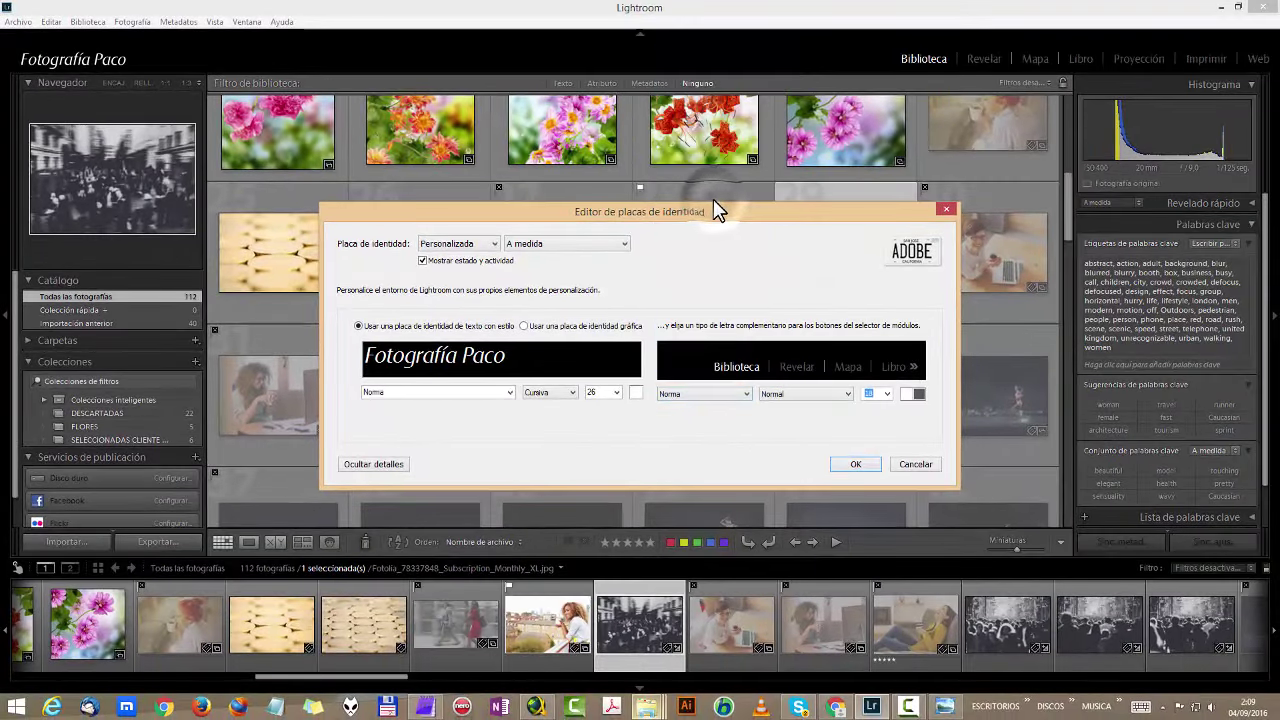
Set the module picker text to size 20 in Cursiva style.
left_click(885, 394)
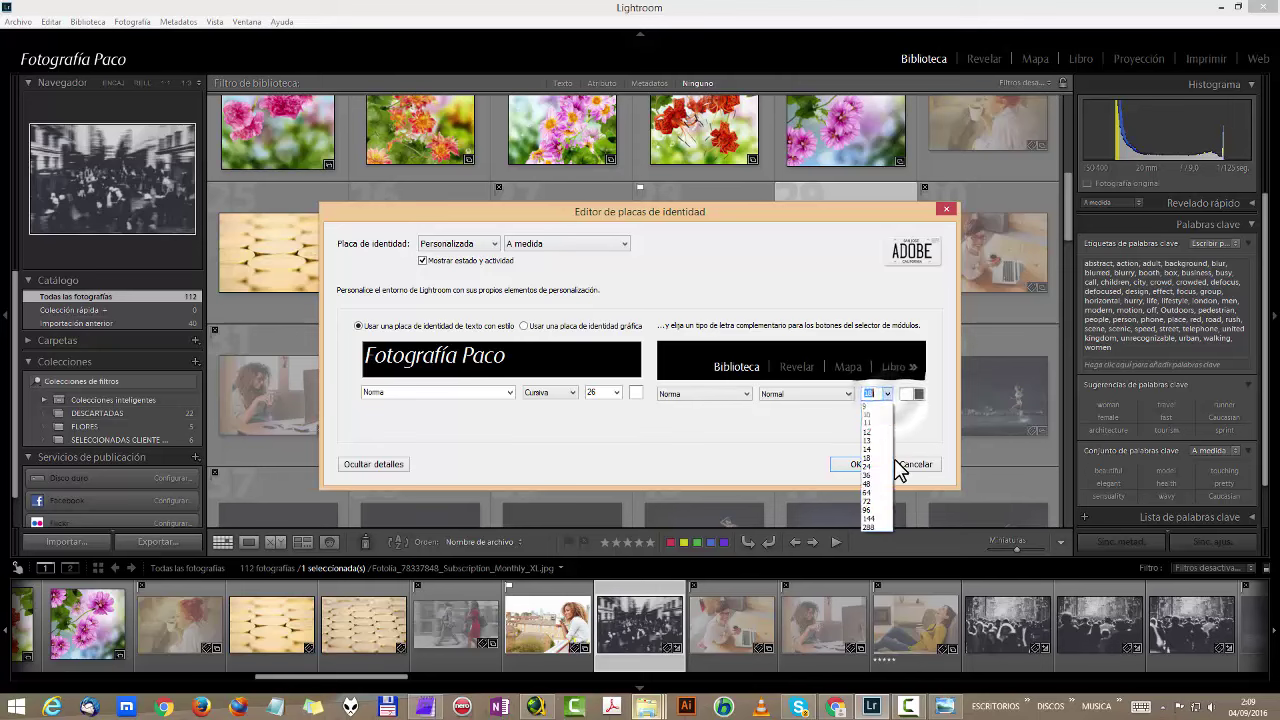
left_click(877, 396)
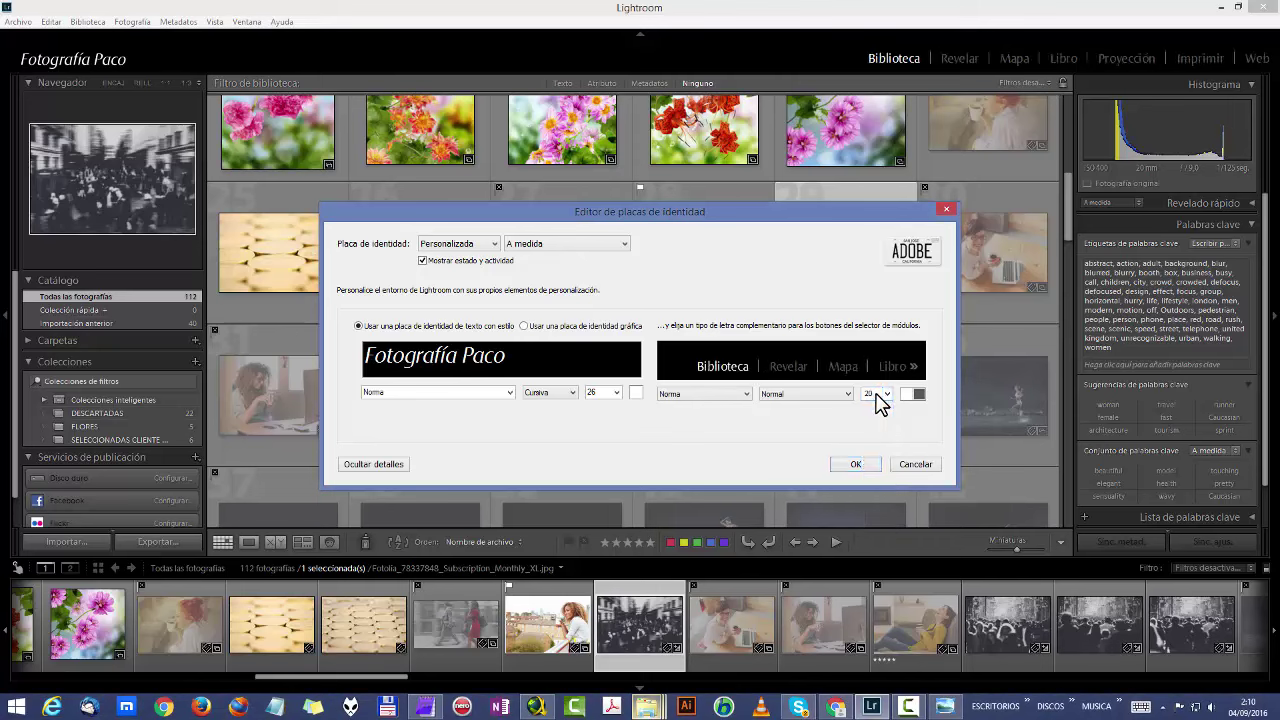
left_click(785, 396)
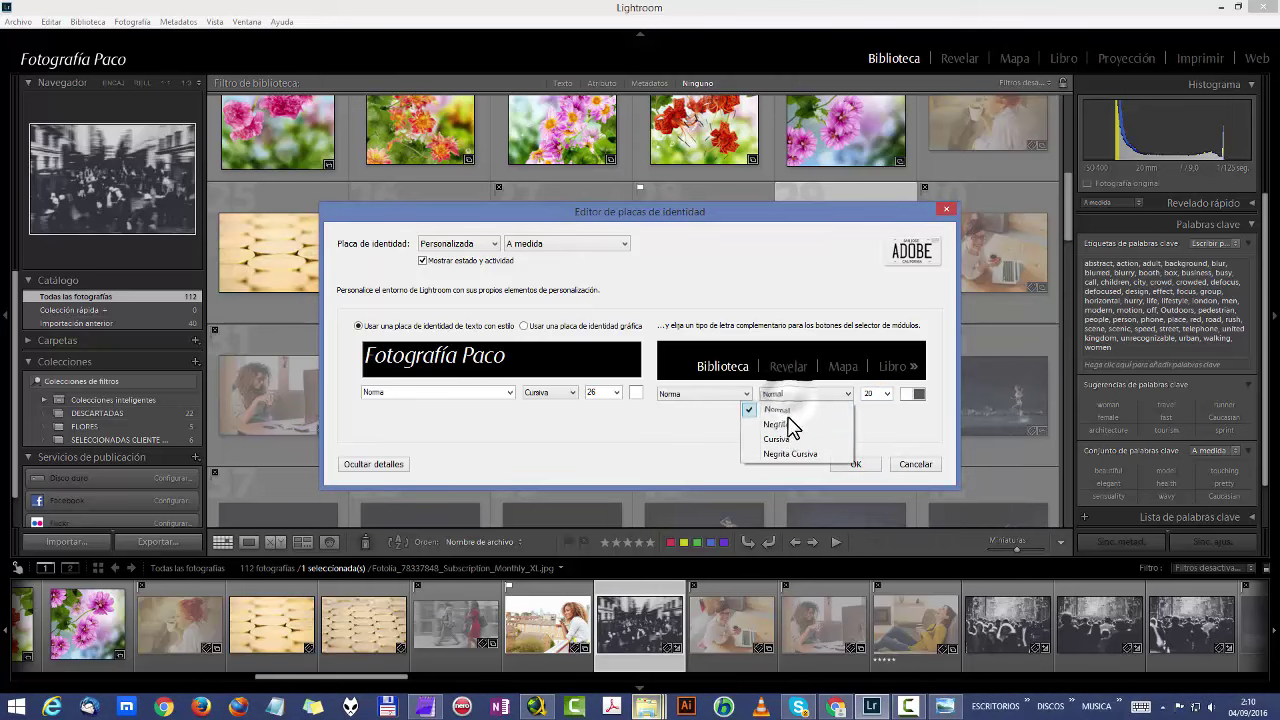
left_click(790, 440)
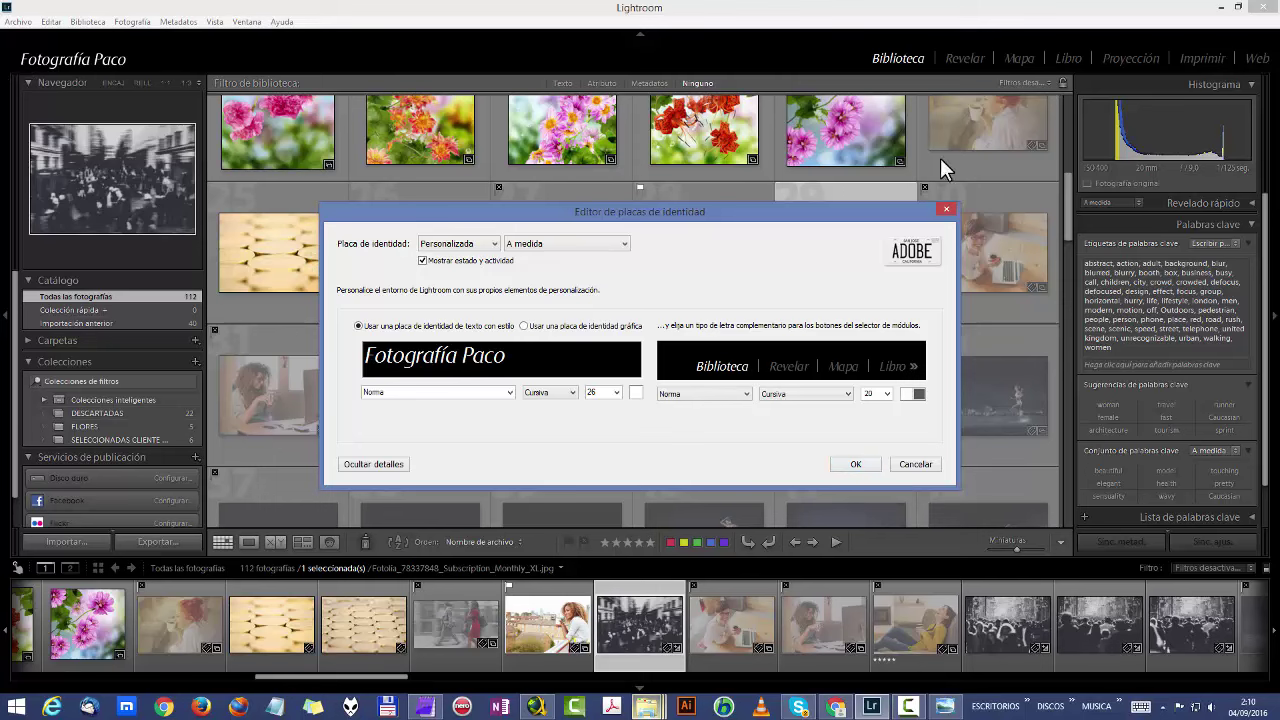
Save the text plate as a preset named after the studio and owner, then apply it with OK.
left_click(598, 244)
left_click(561, 300)
type("Fotografía Paco")
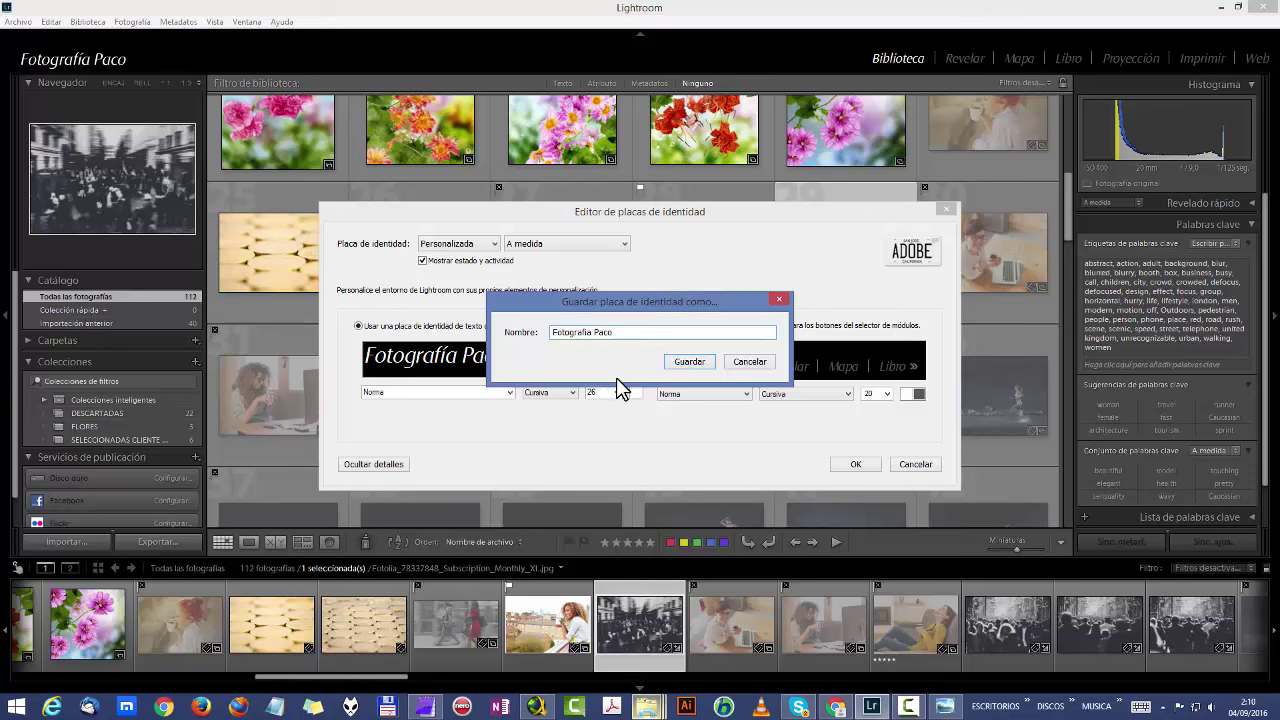
left_click(673, 360)
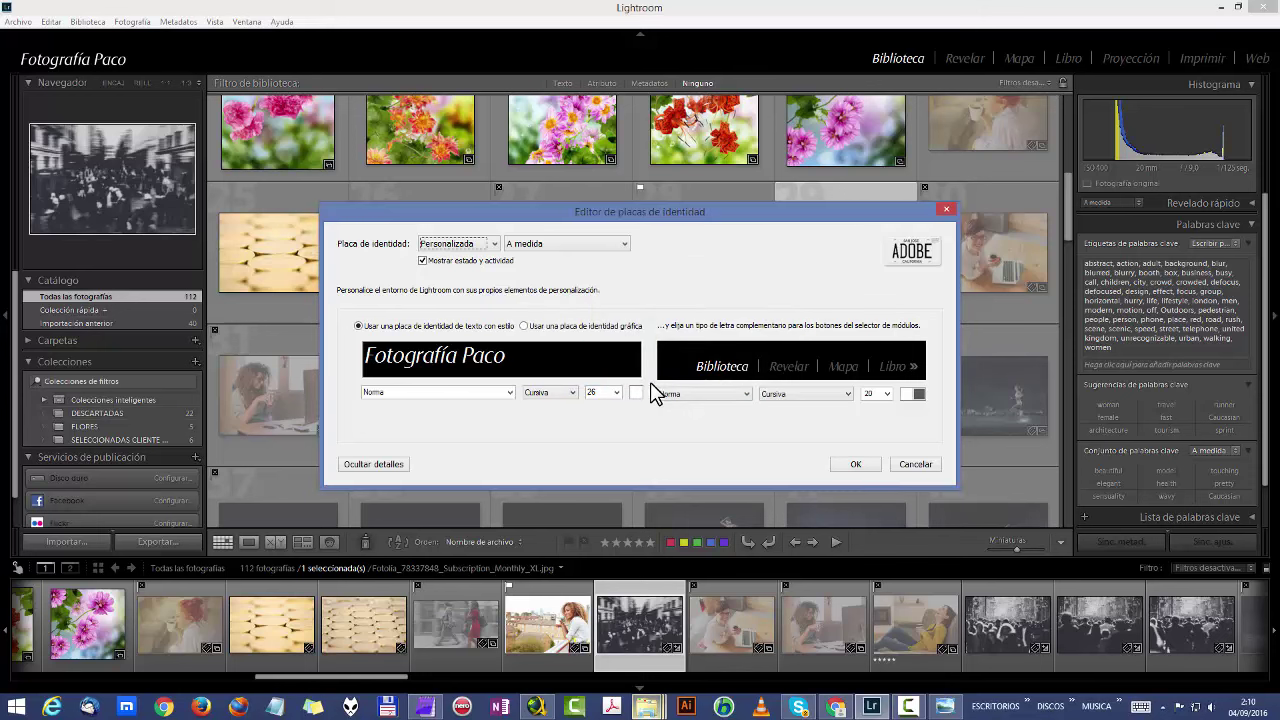
left_click(855, 464)
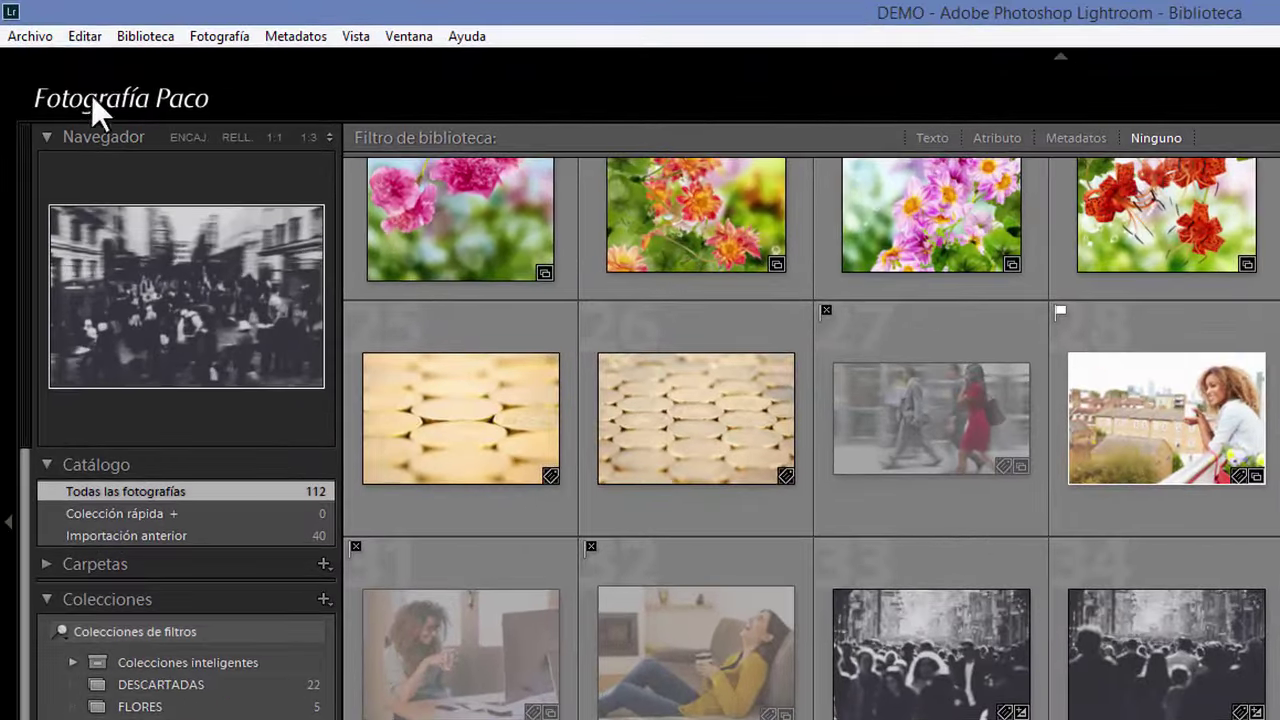
Reopen the identity plate editor and apply the saved winged-logo plate preset.
left_click(85, 36)
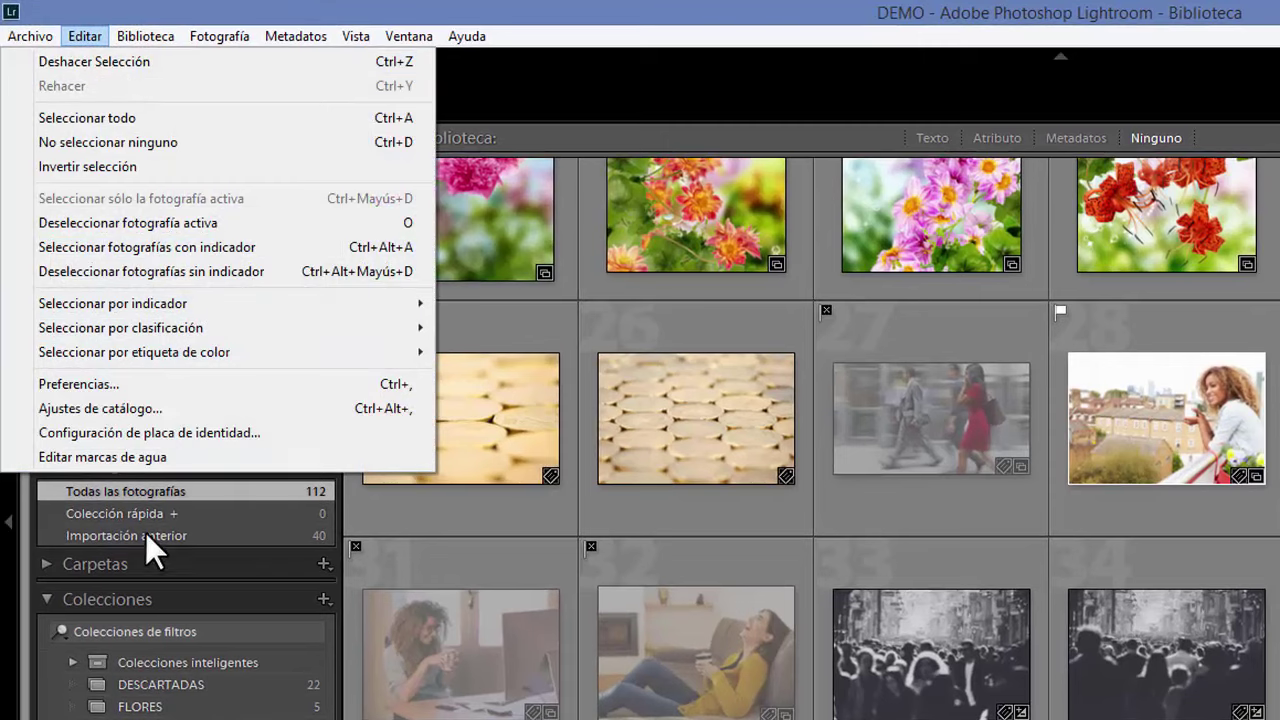
left_click(266, 431)
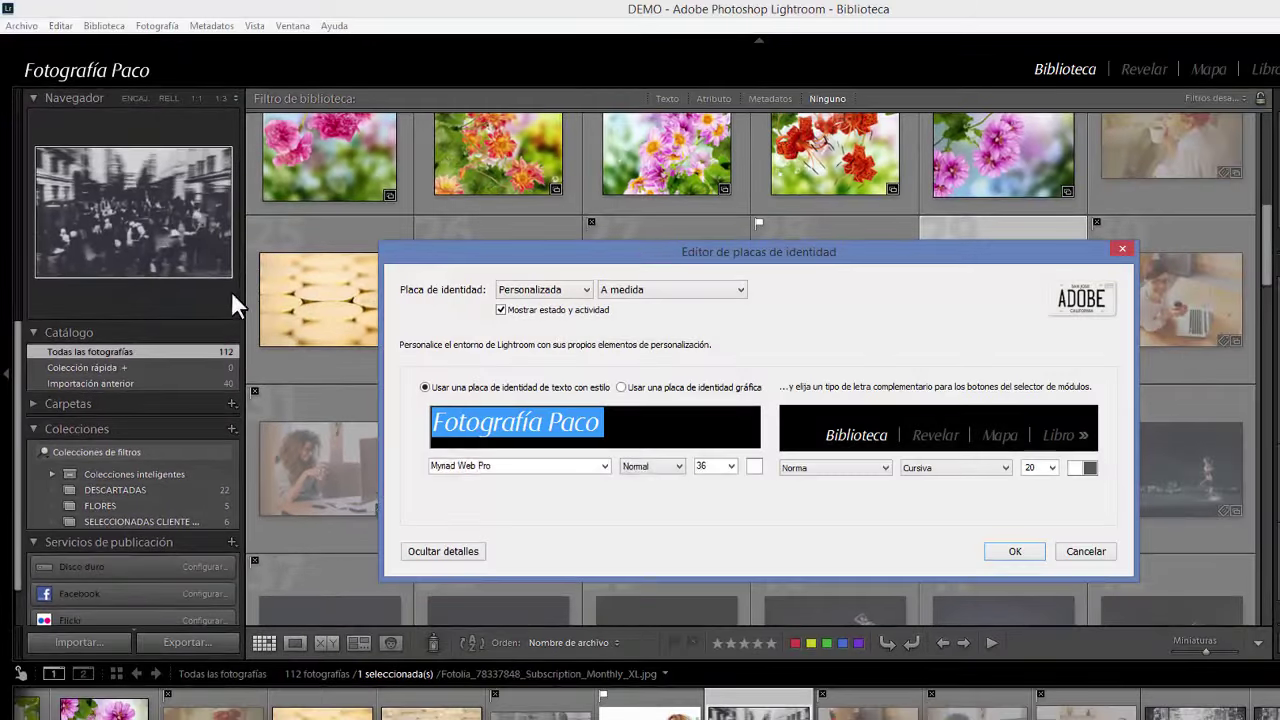
left_click(630, 289)
left_click(660, 331)
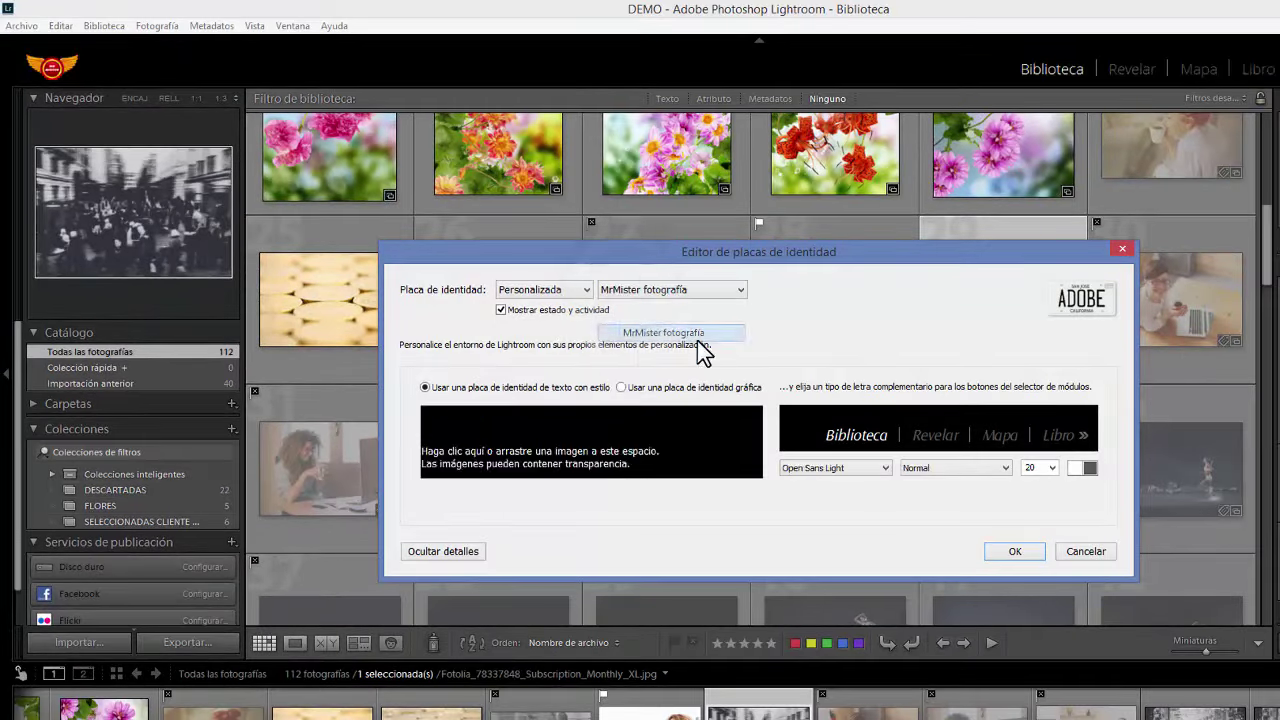
left_click(1010, 545)
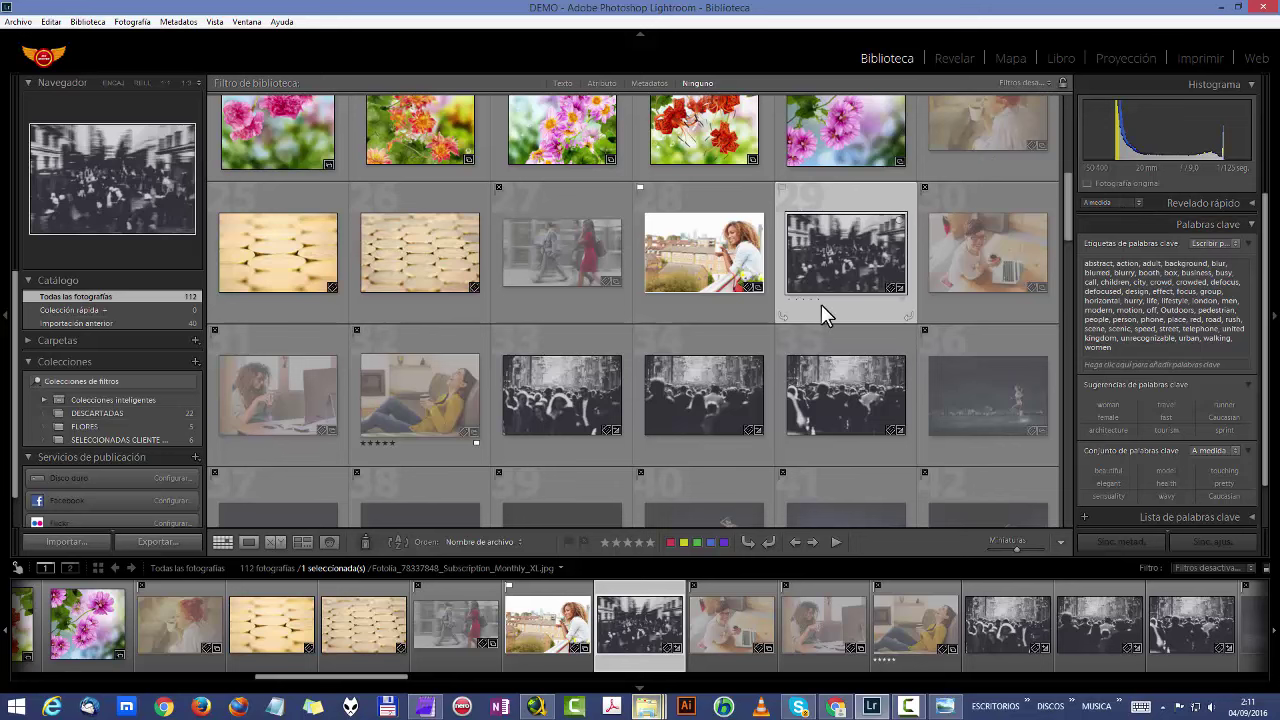
scroll(800, 323, "down", 3)
scroll(800, 323, "down", 2)
scroll(800, 325, "up", 3)
scroll(800, 325, "up", 3)
scroll(800, 326, "up", 1)
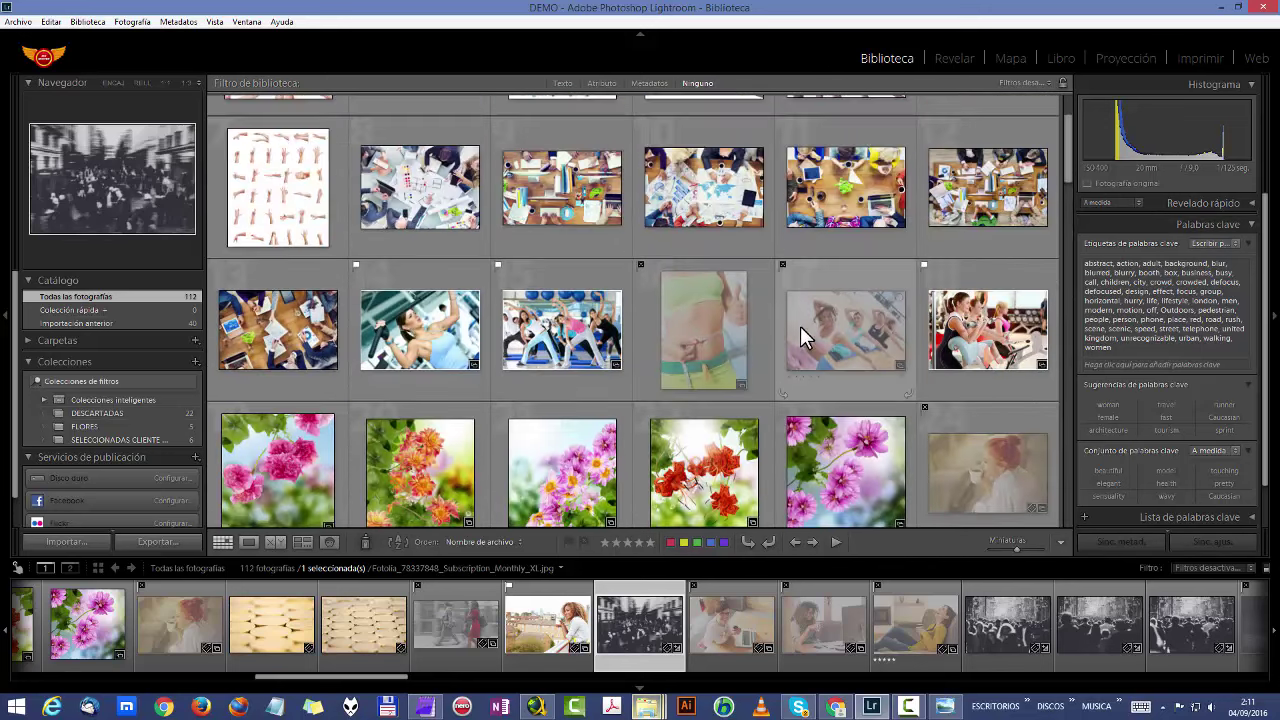
scroll(800, 327, "down", 3)
scroll(800, 327, "down", 1)
scroll(800, 327, "up", 3)
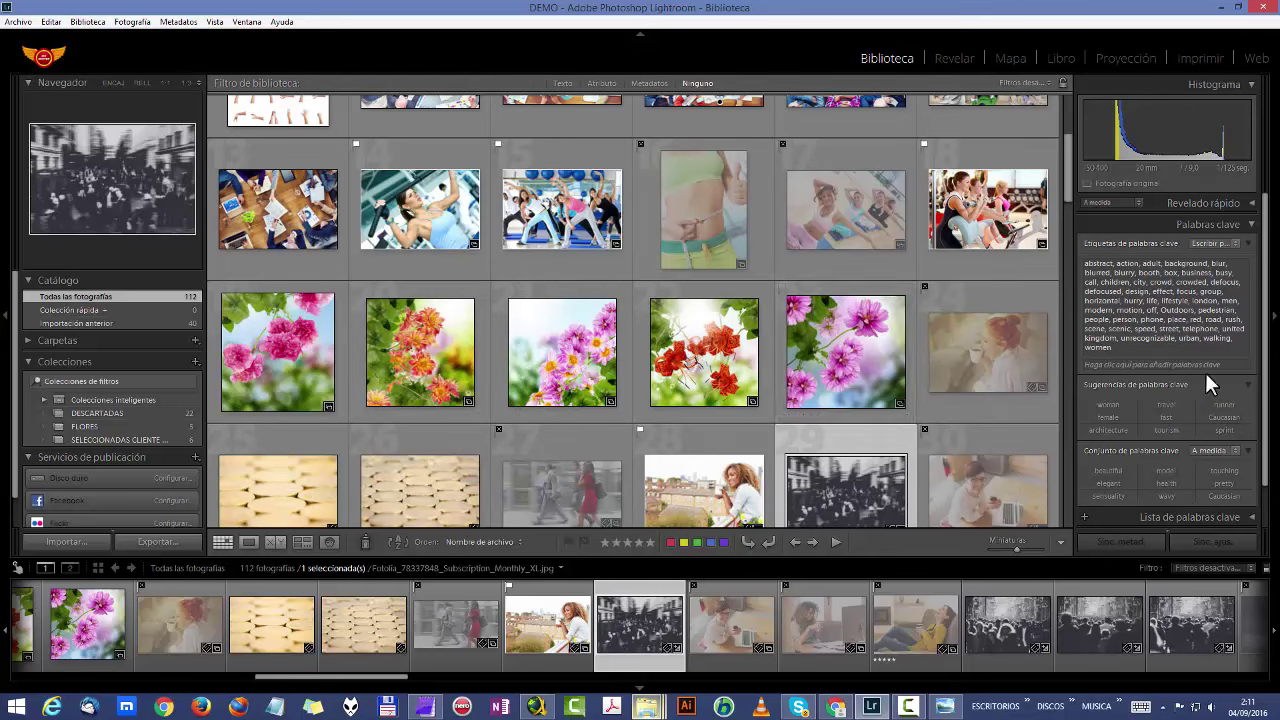
scroll(983, 318, "down", 1)
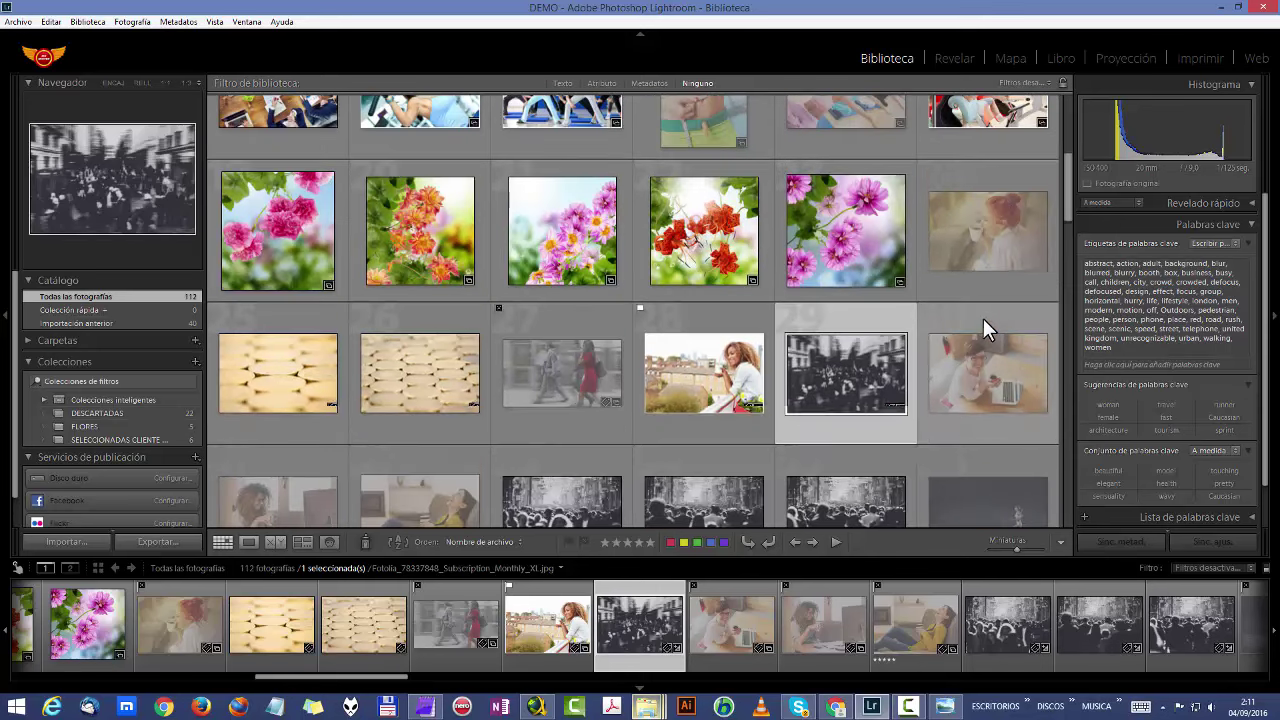
scroll(983, 318, "down", 1)
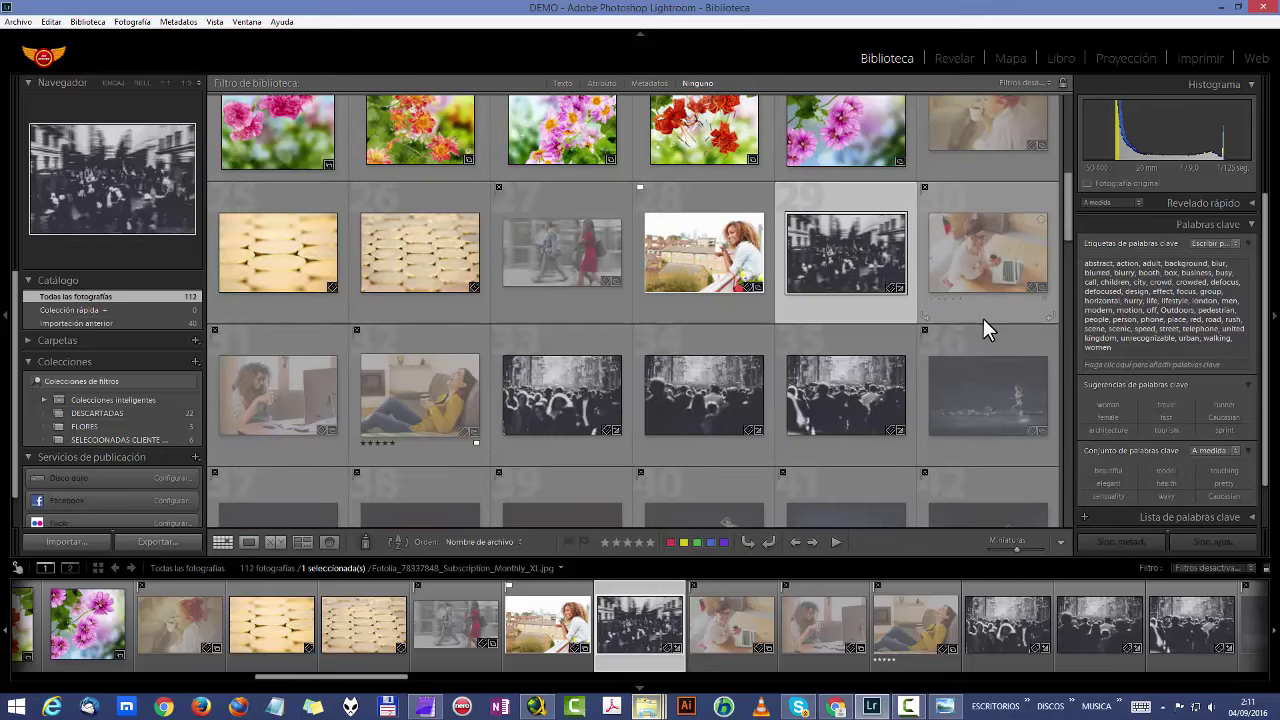
scroll(900, 318, "up", 1)
scroll(915, 350, "down", 1)
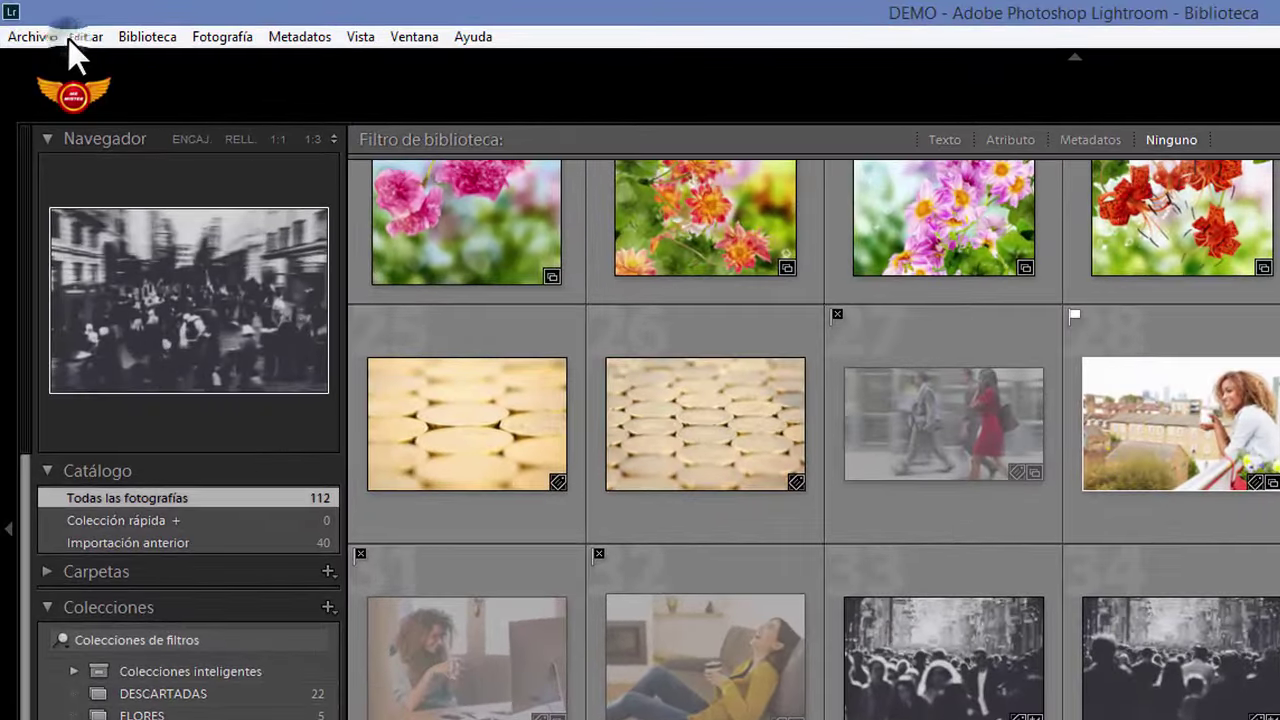
Open Editar marcas de agua, choose the Gráfico style, and browse for a watermark image.
left_click(70, 38)
left_click(55, 290)
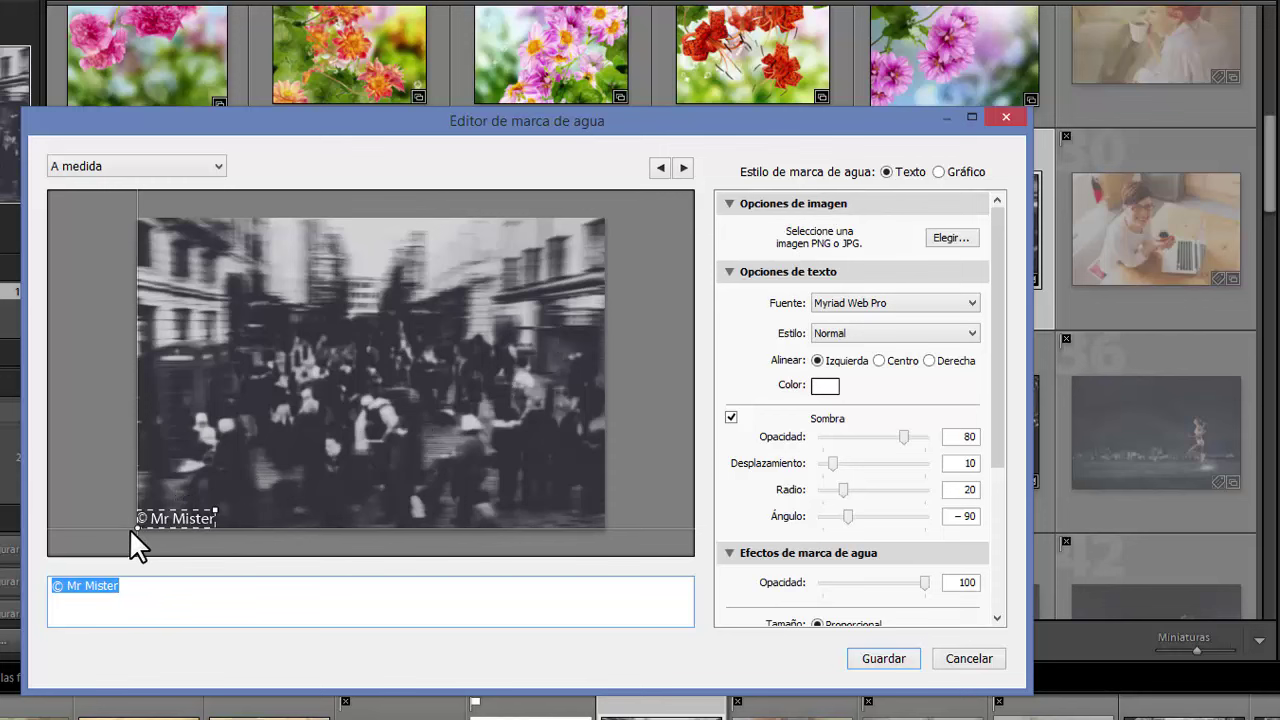
left_click(938, 172)
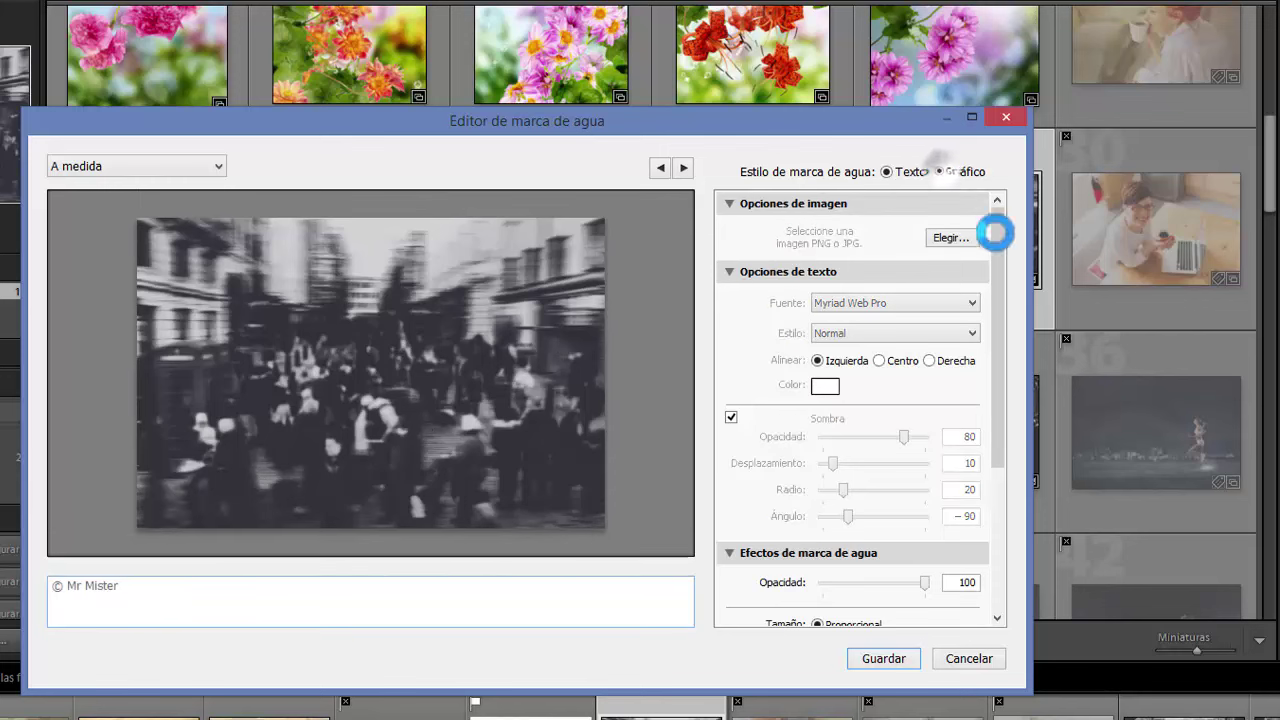
left_click(962, 238)
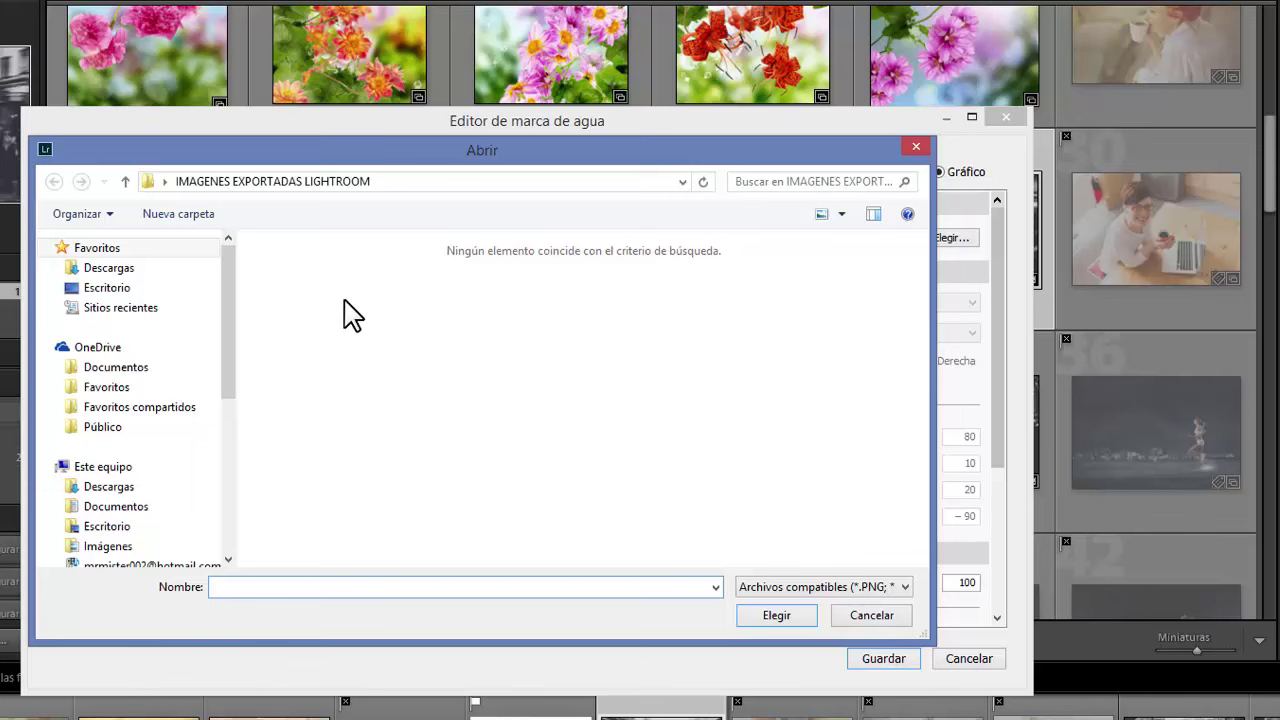
Load MRMISTERLOGO.png from H:\lightroom_curso\medios as the graphic watermark image.
left_click(392, 182)
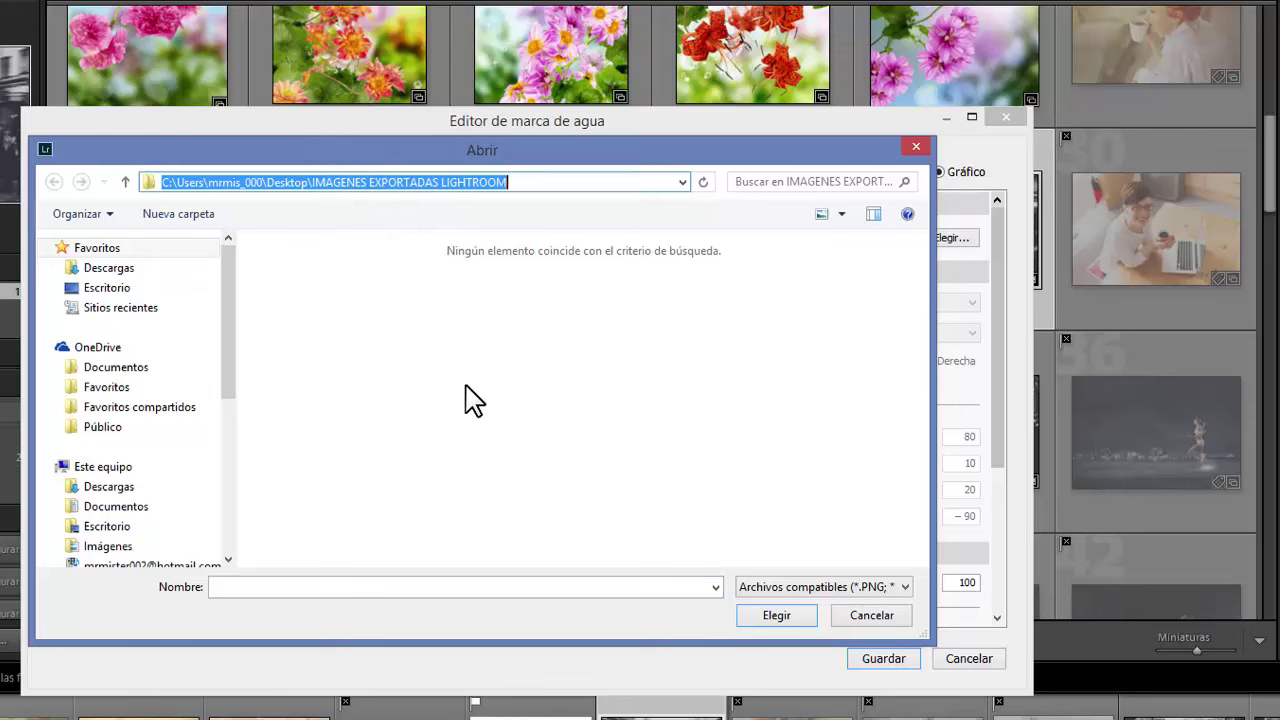
type("H:\\lightroom_curso\\medios")
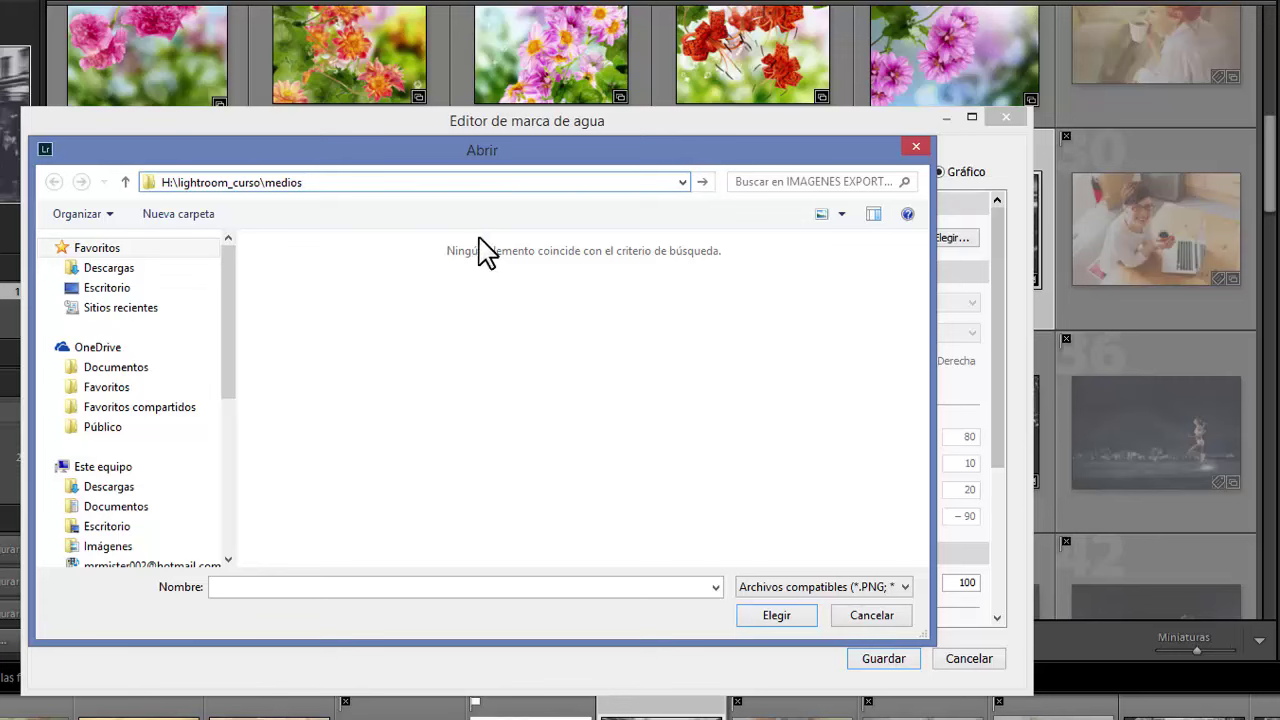
key("Return")
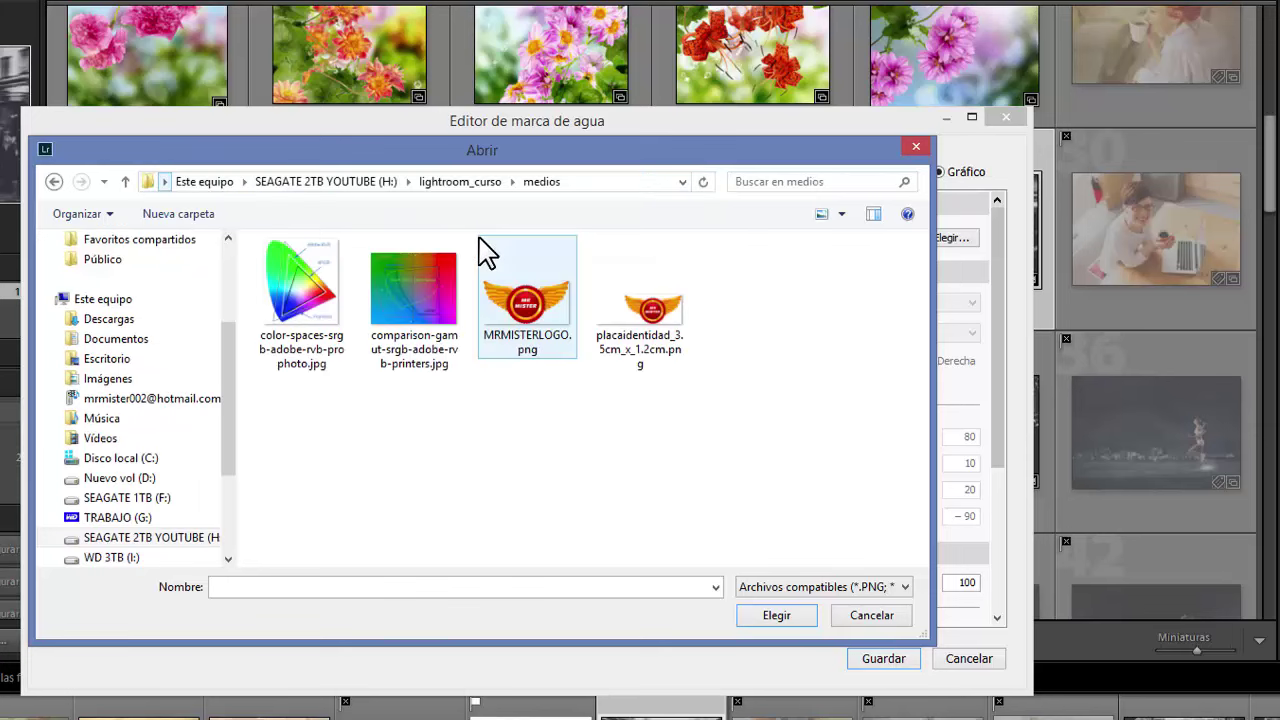
left_click(540, 345)
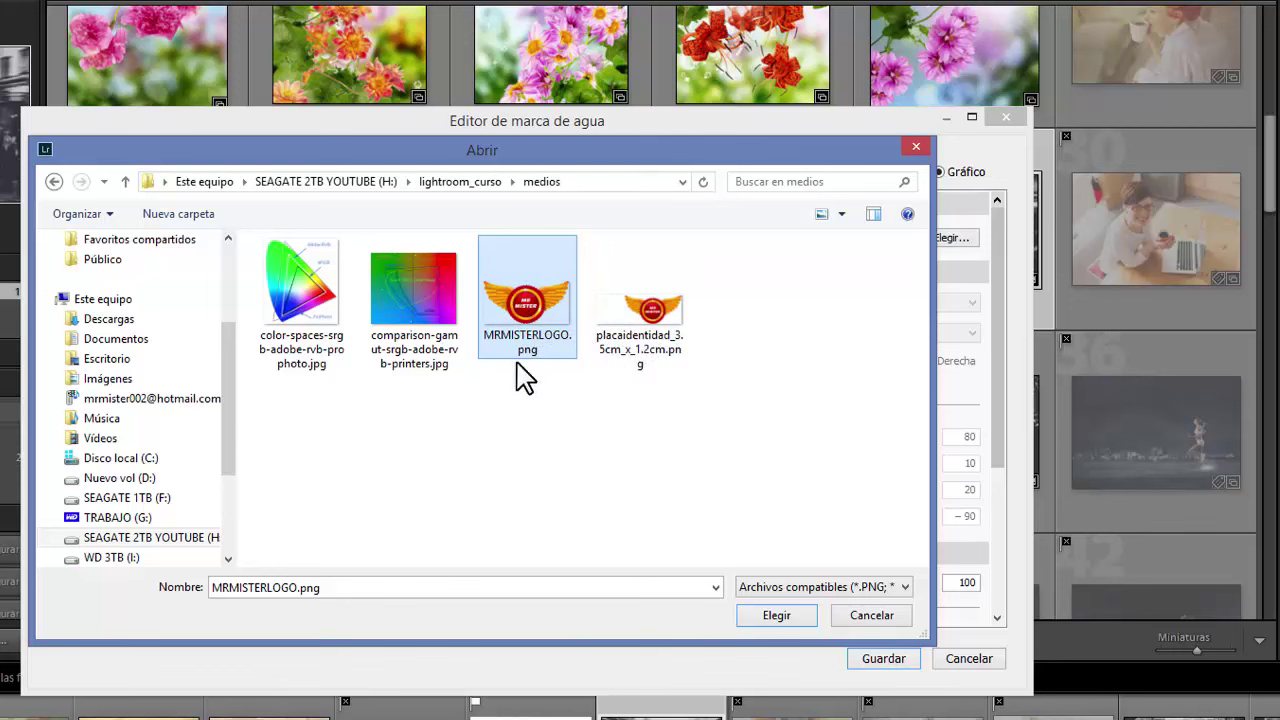
left_click(779, 615)
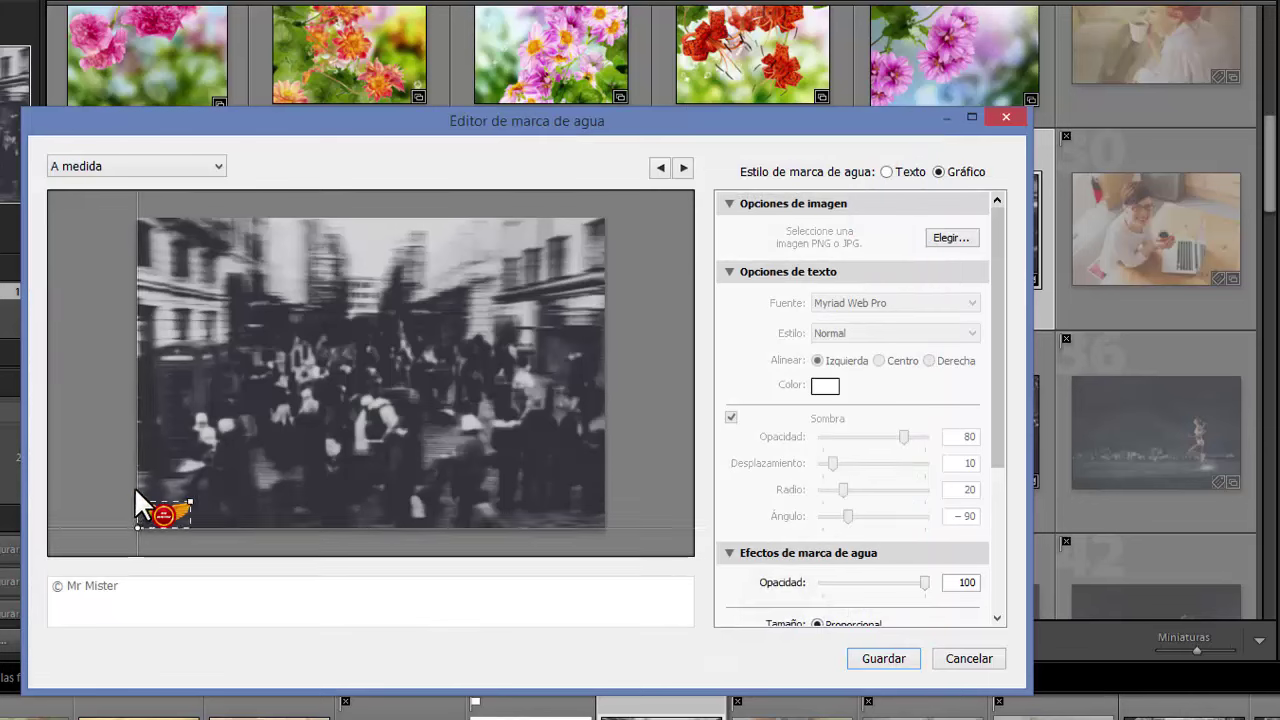
left_click(887, 172)
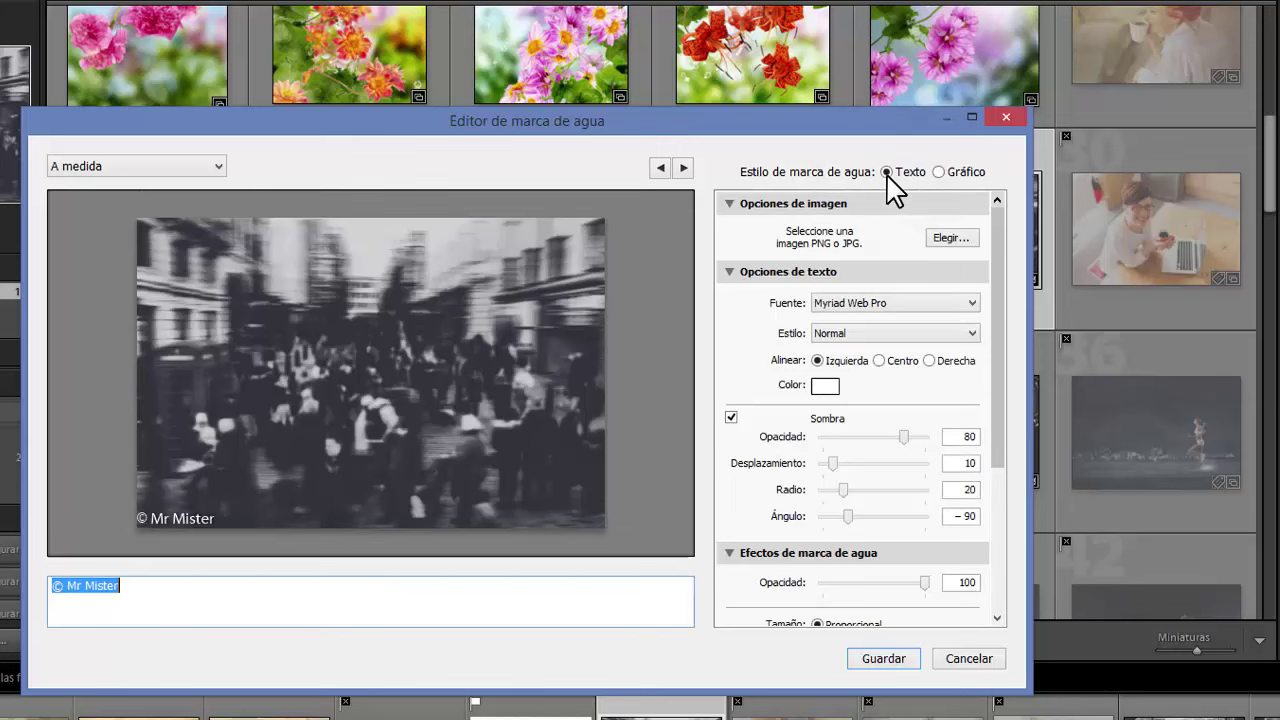
left_click(940, 173)
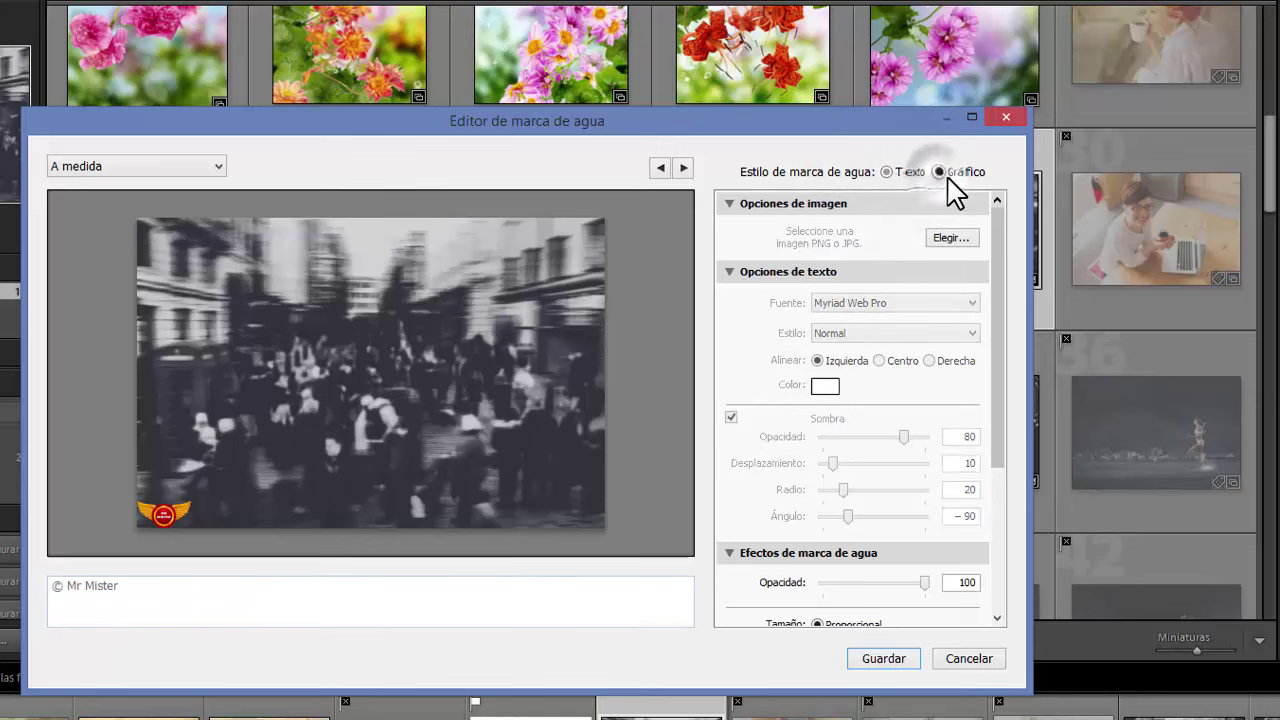
left_click(887, 173)
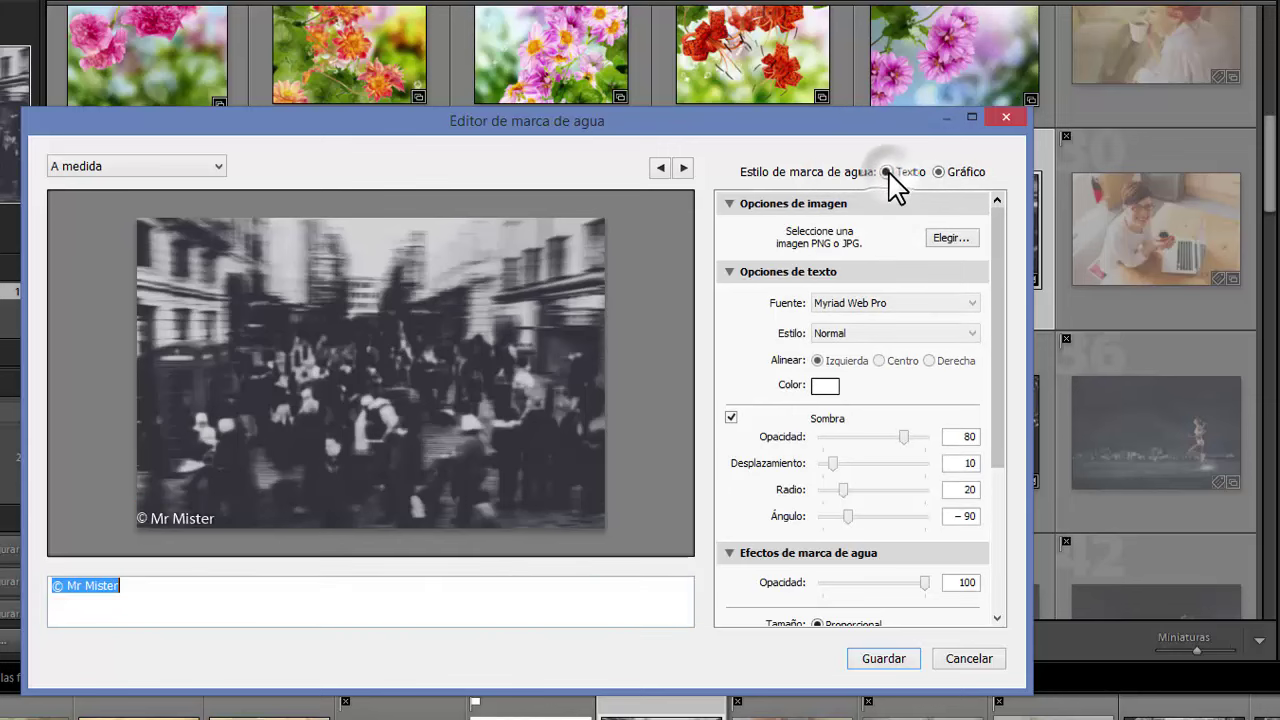
left_click(939, 173)
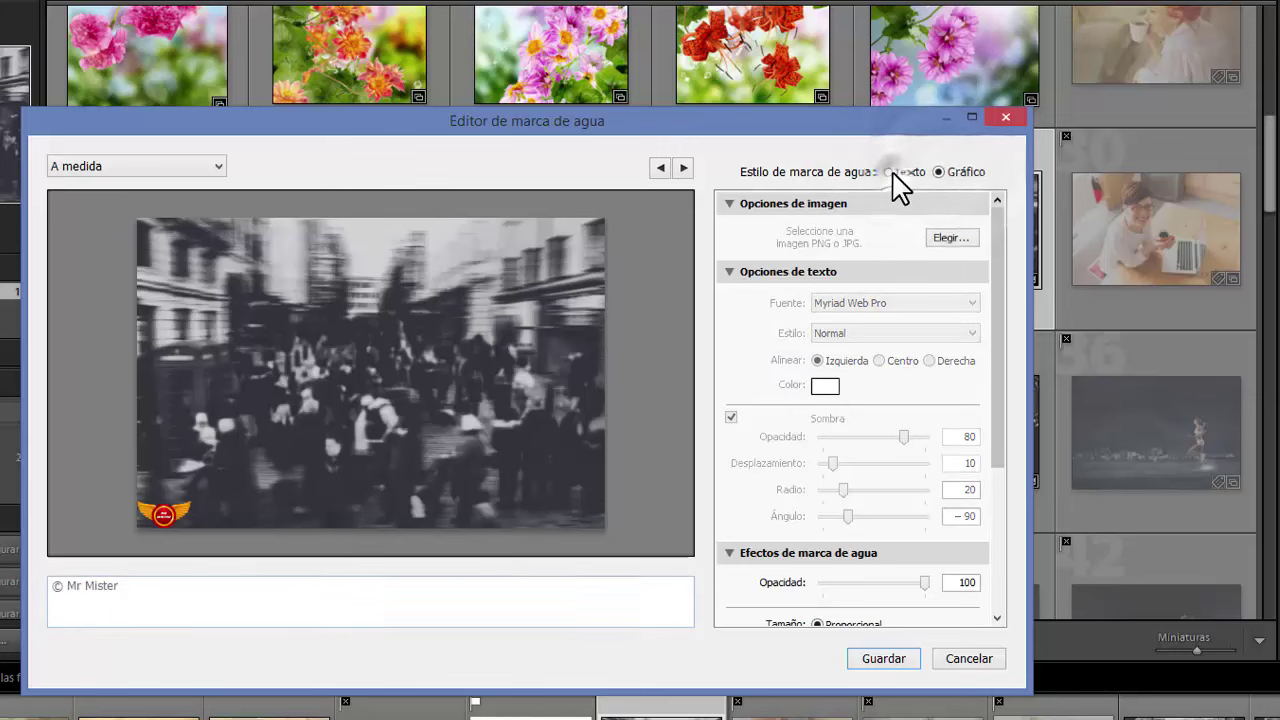
left_click(887, 173)
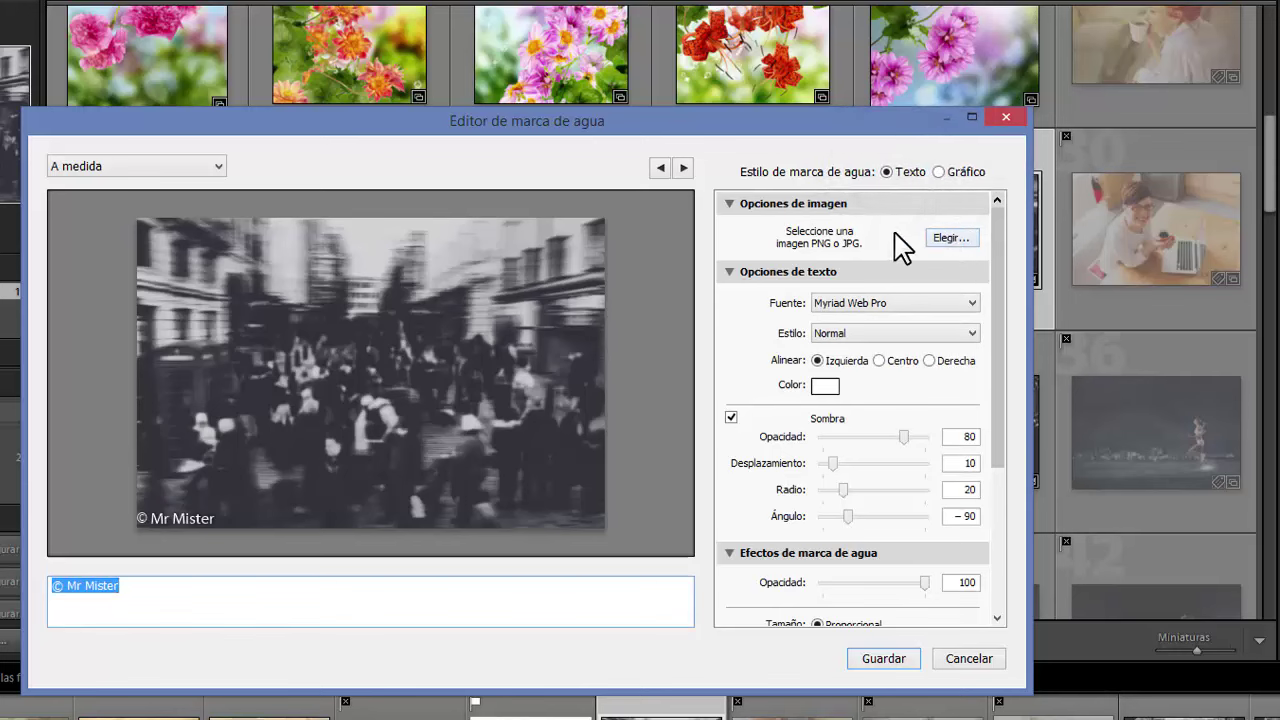
left_click(939, 173)
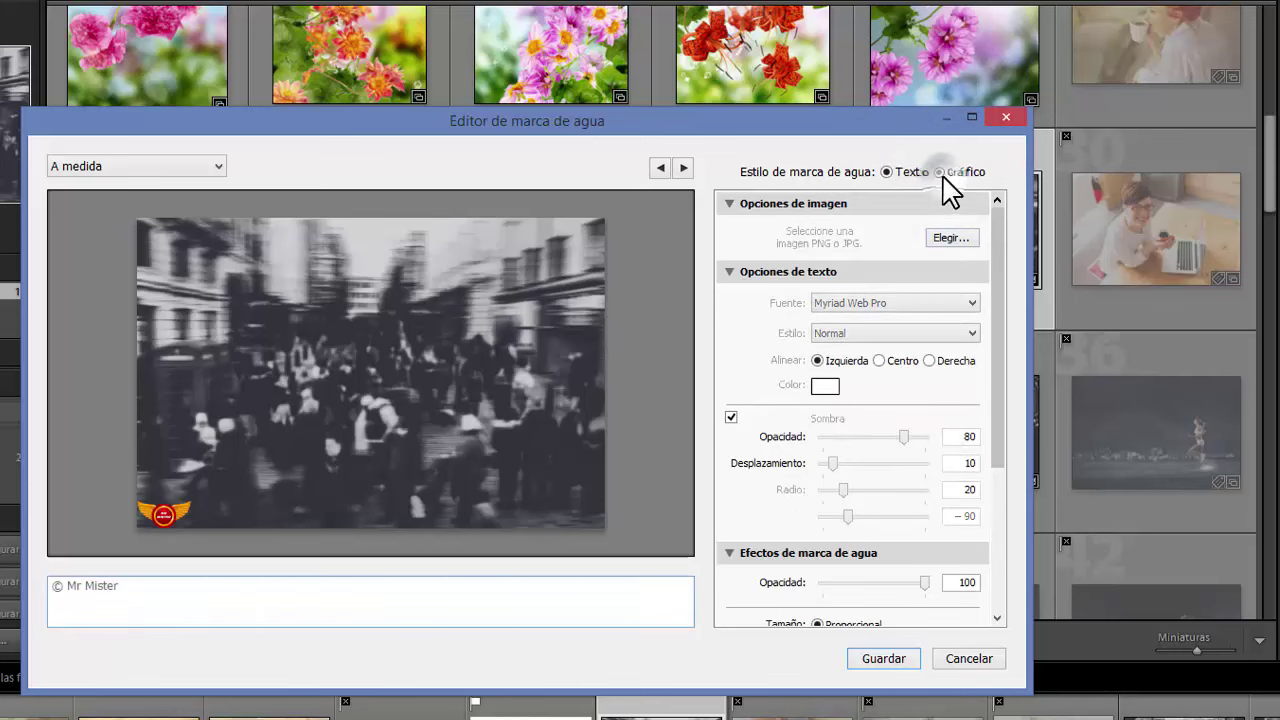
left_click(952, 238)
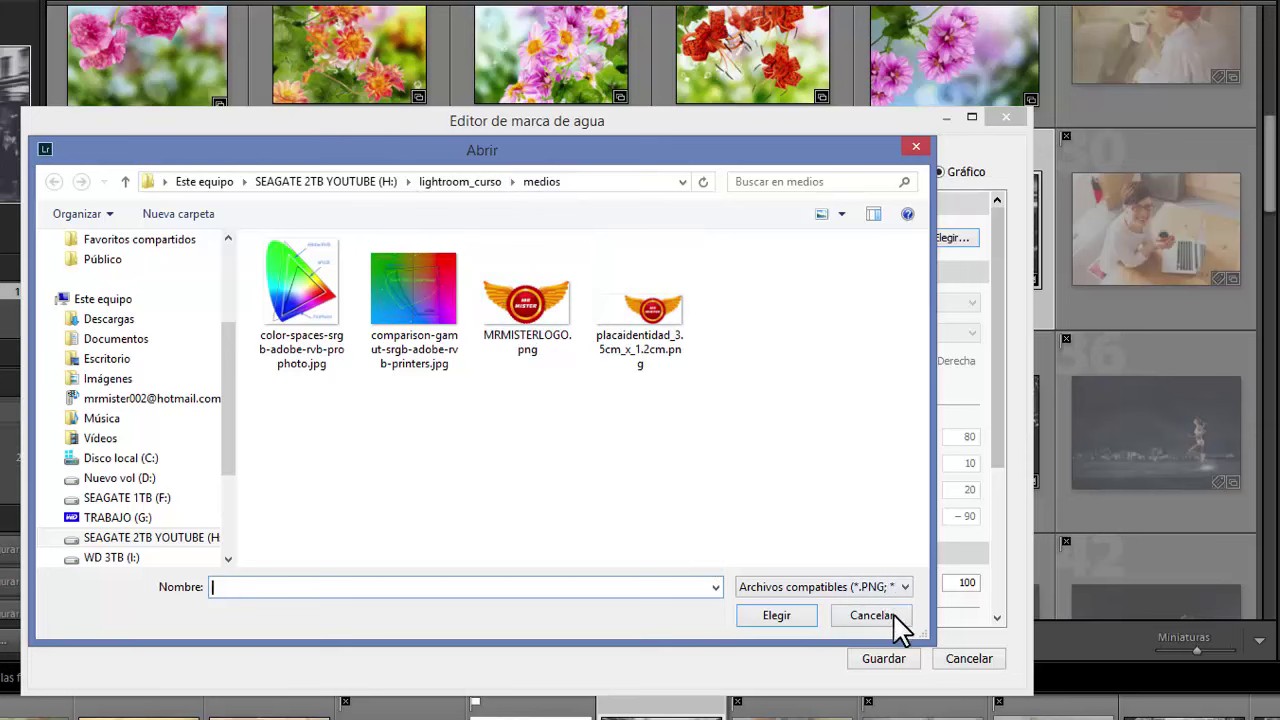
left_click(868, 588)
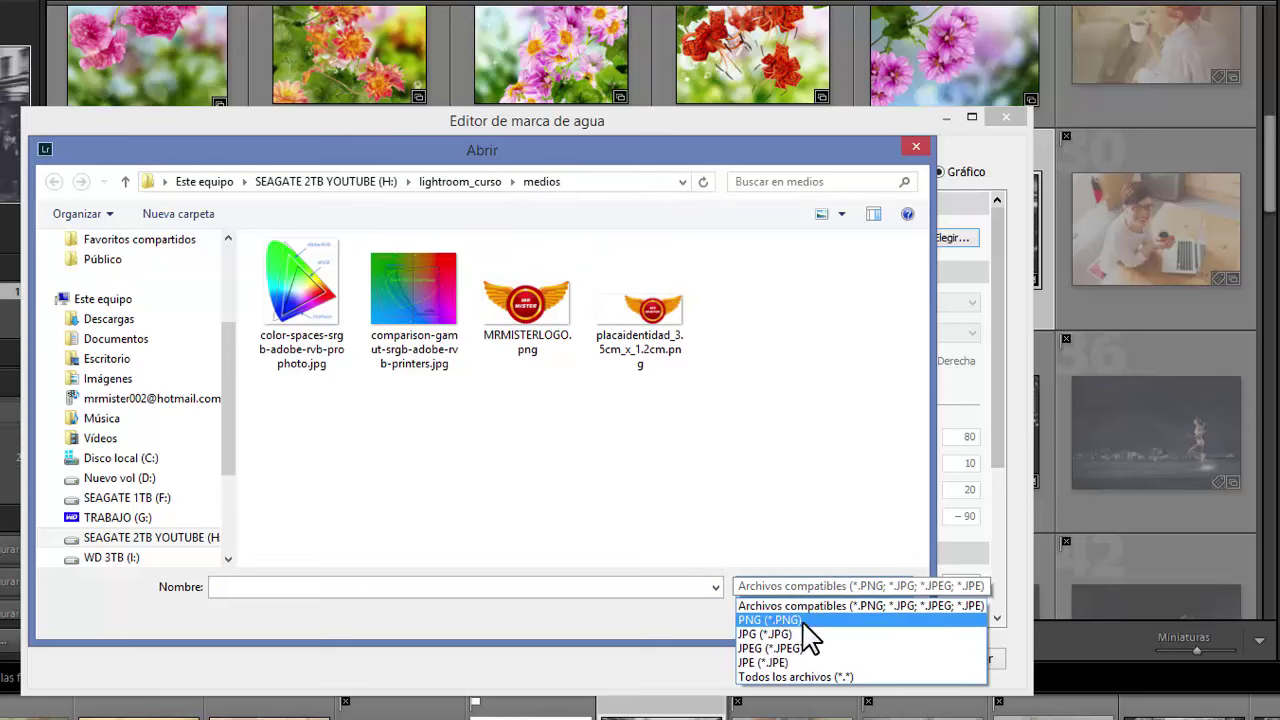
left_click(792, 502)
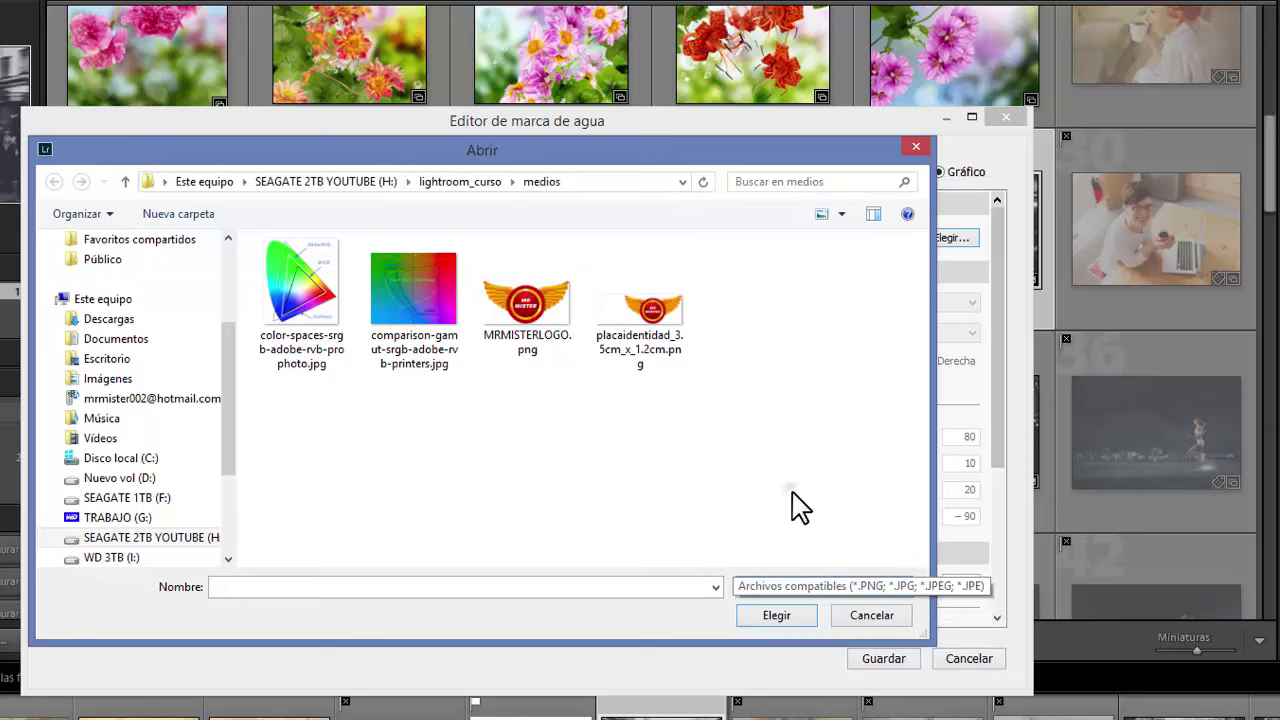
left_click(890, 618)
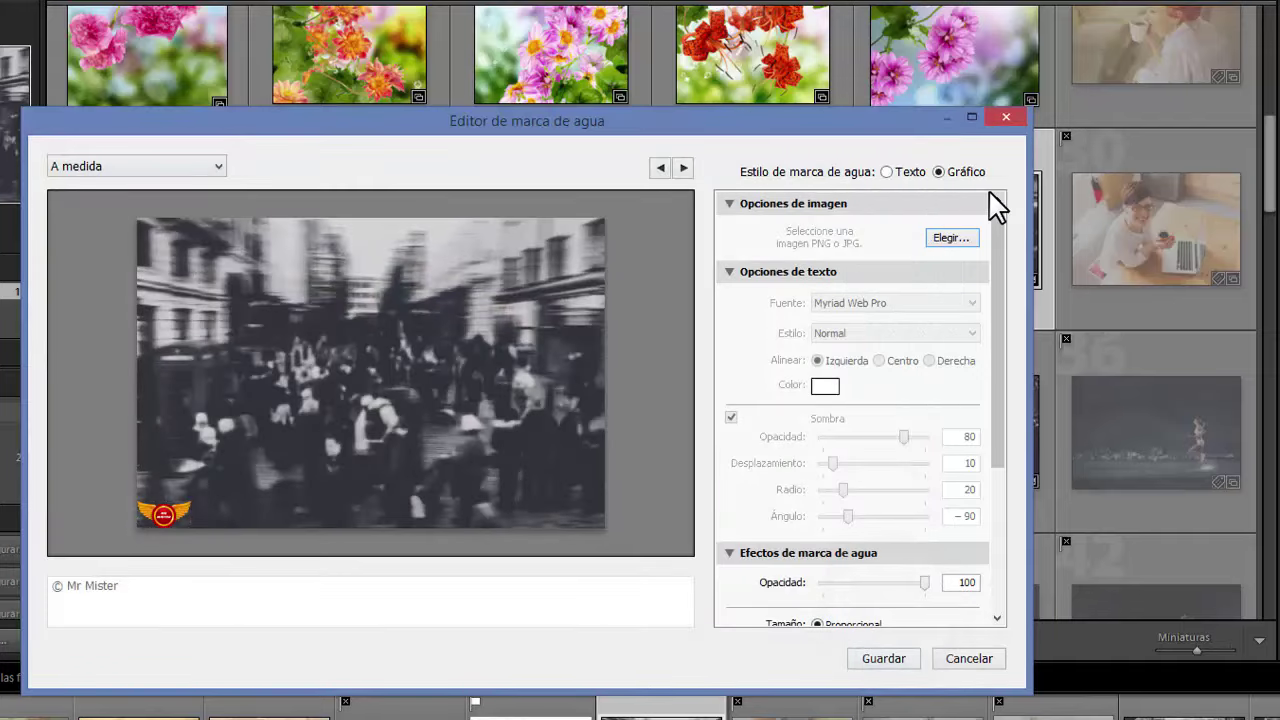
Switch the watermark style to Texto, leaving the A medida preset unchanged.
left_click(887, 172)
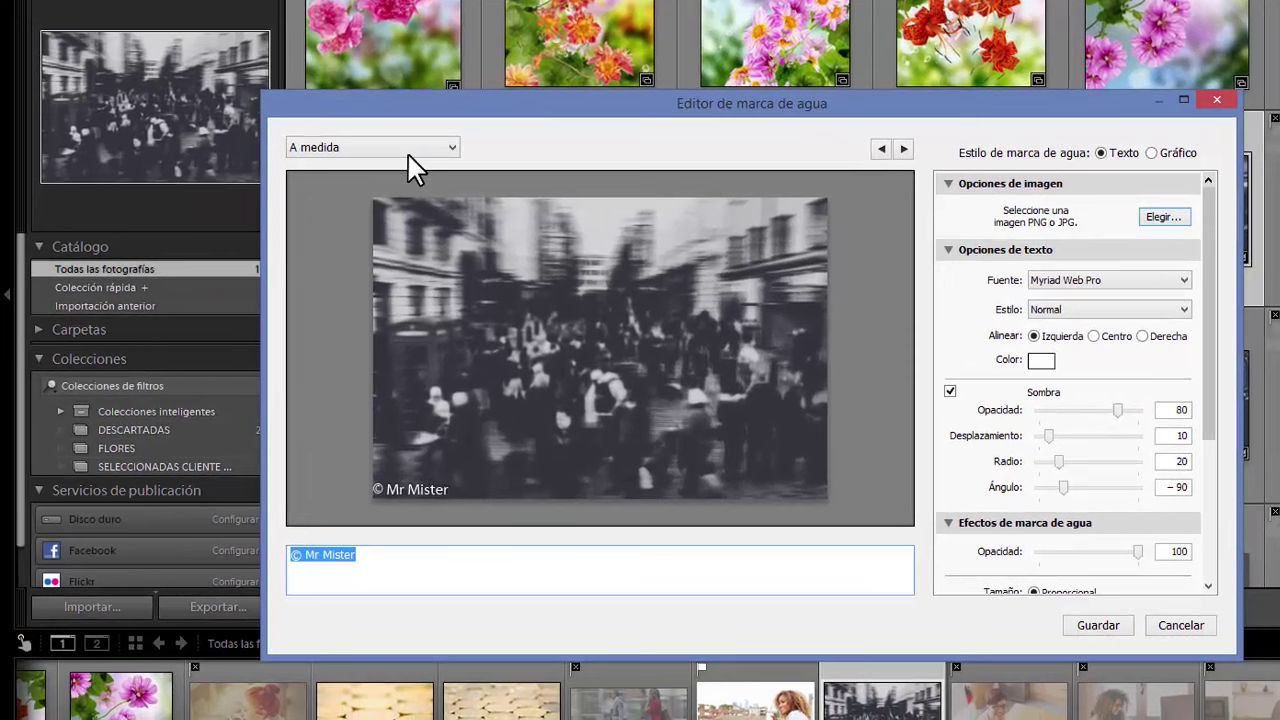
left_click(407, 152)
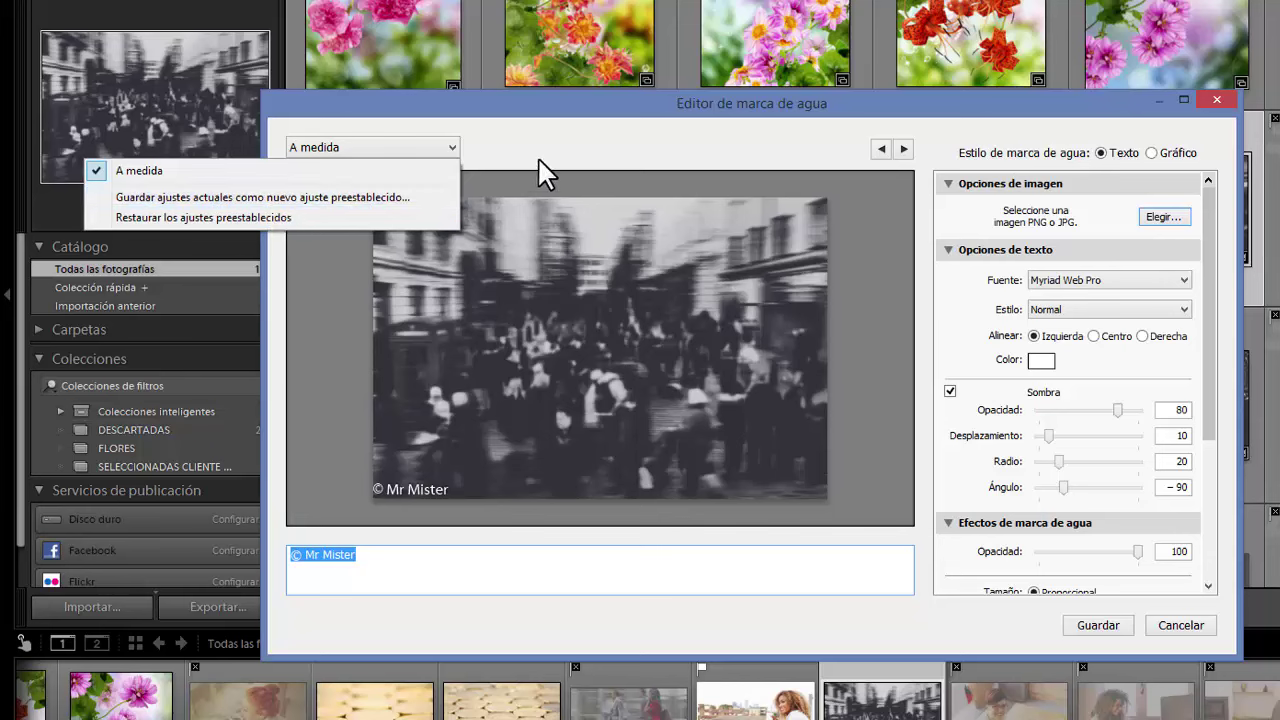
left_click(566, 148)
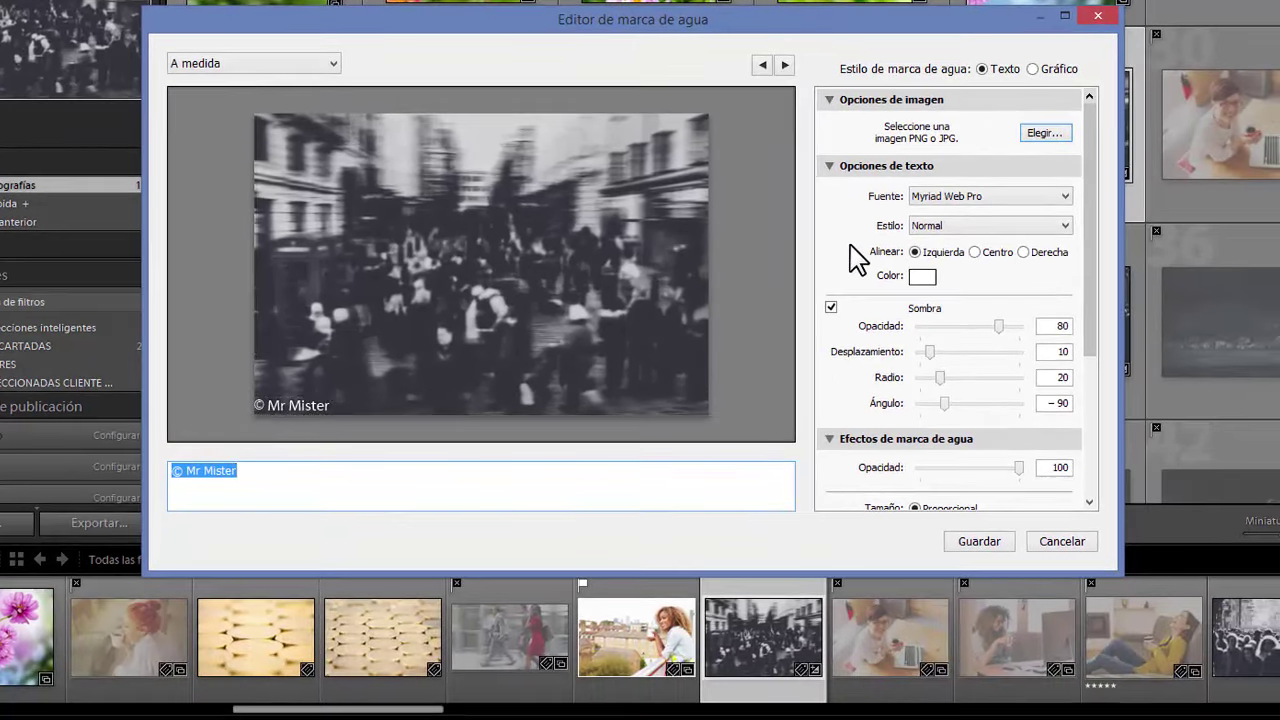
Browse the watermark's Fuente list, scrolling through the available typefaces.
key("Left")
left_click(967, 200)
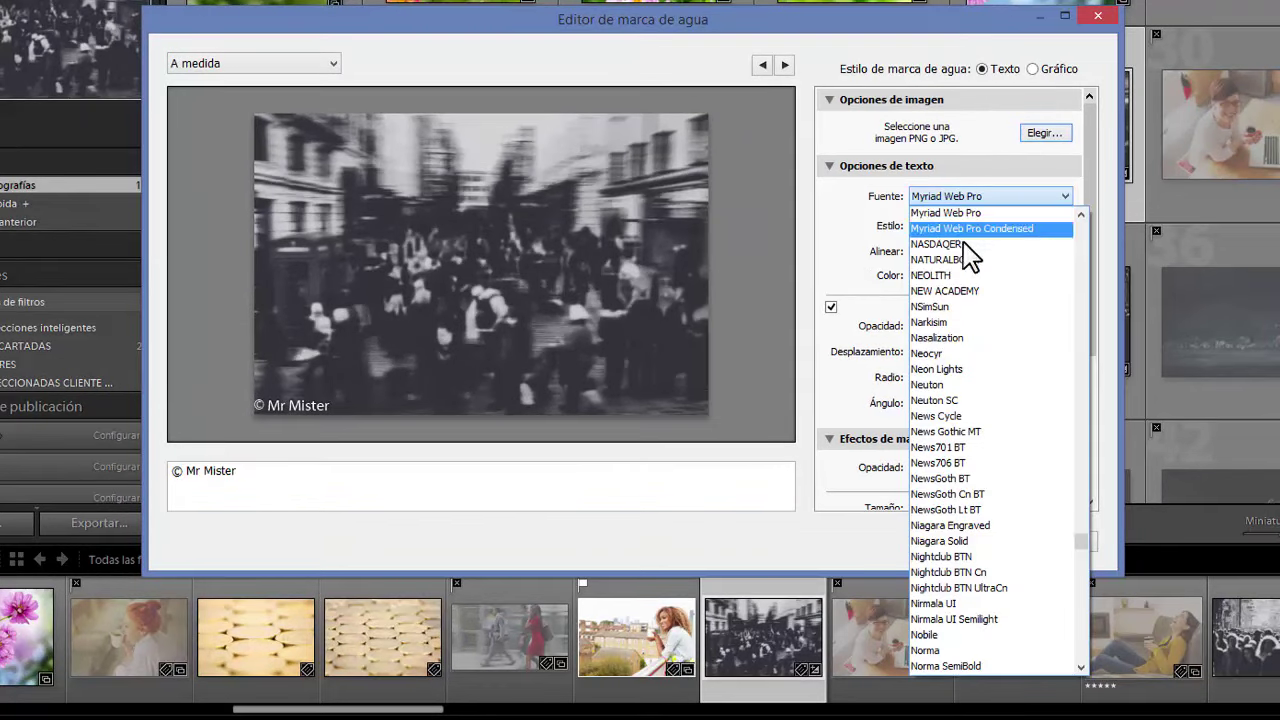
scroll(1062, 477, "down", 3)
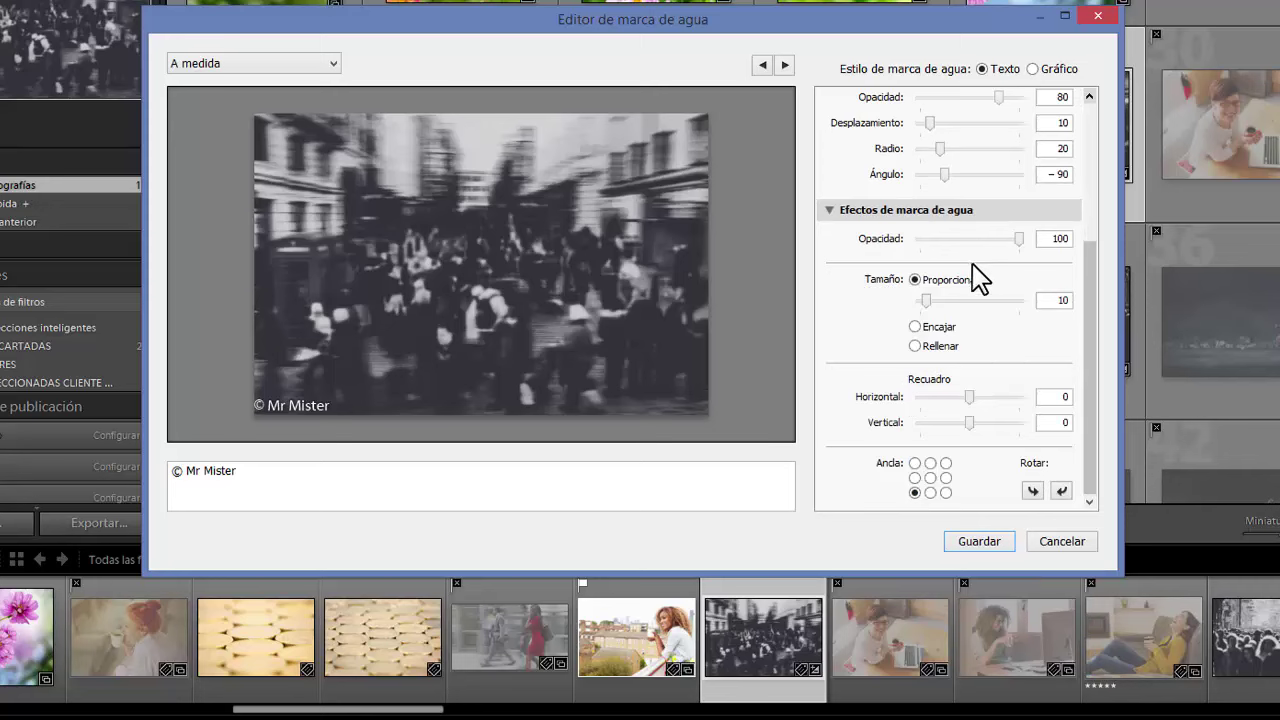
scroll(978, 280, "up", 3)
left_click(990, 200)
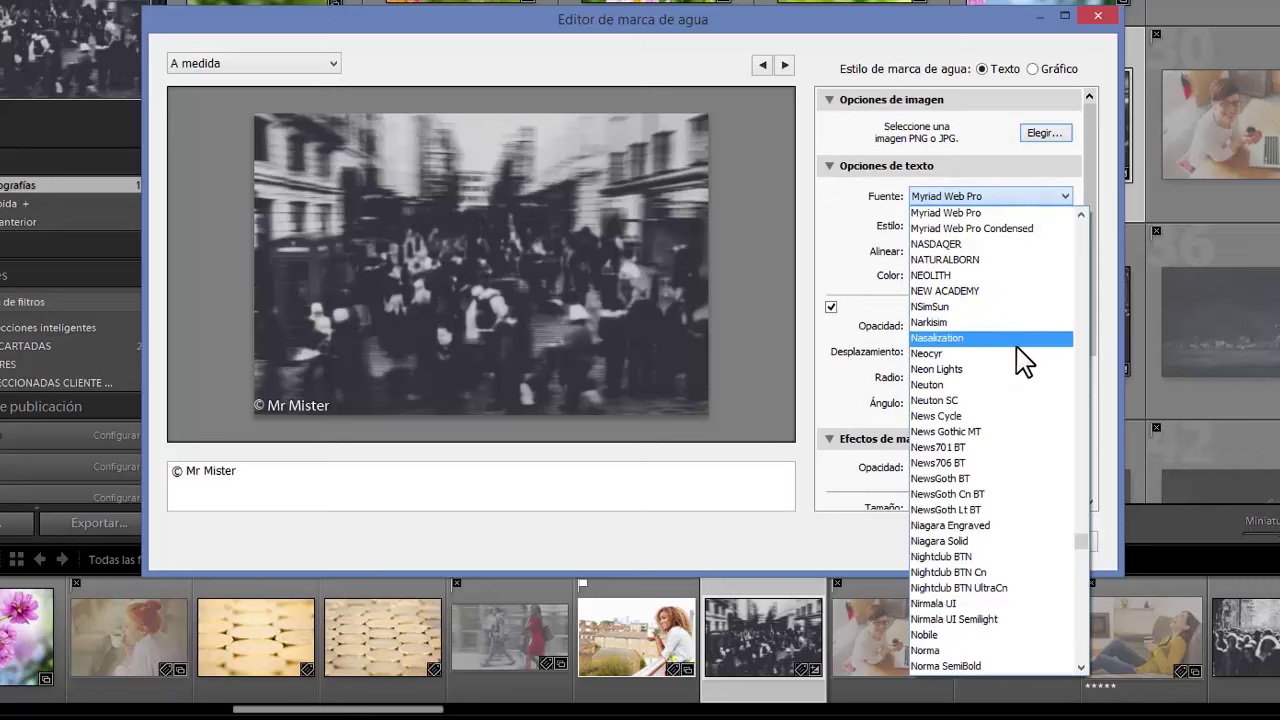
scroll(1000, 432, "down", 3)
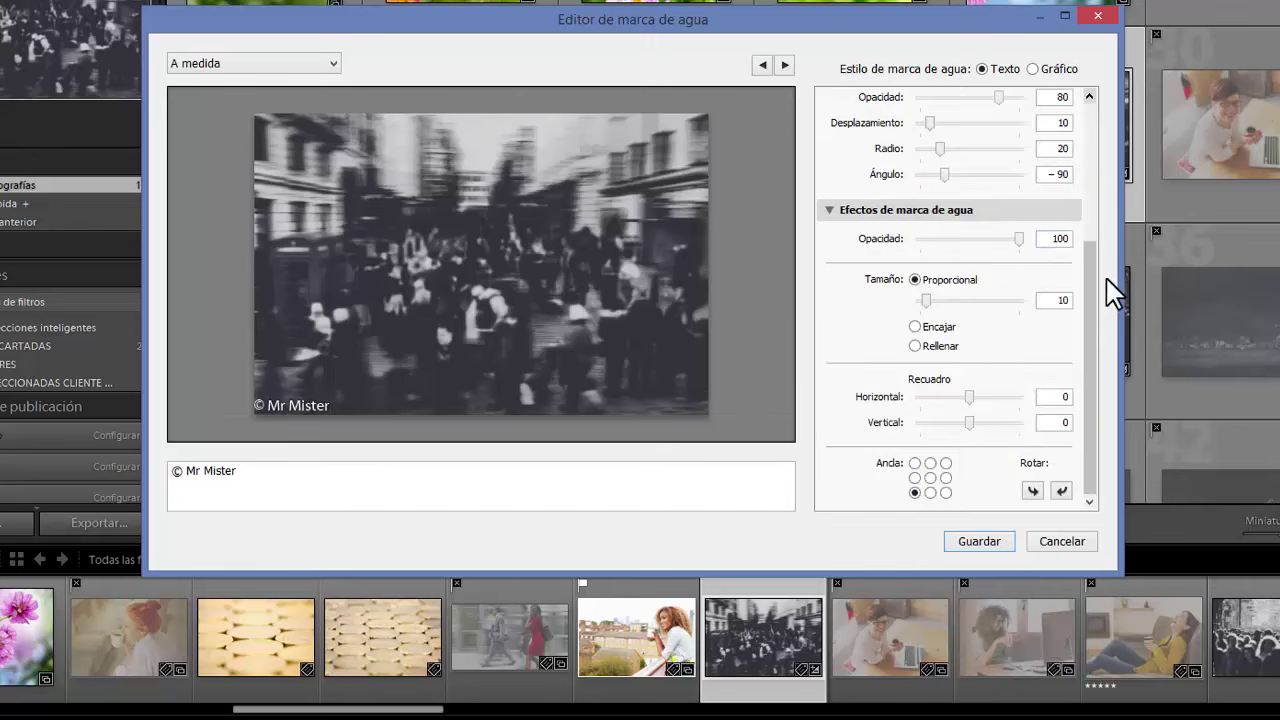
left_click_drag(1090, 285, 1080, 135)
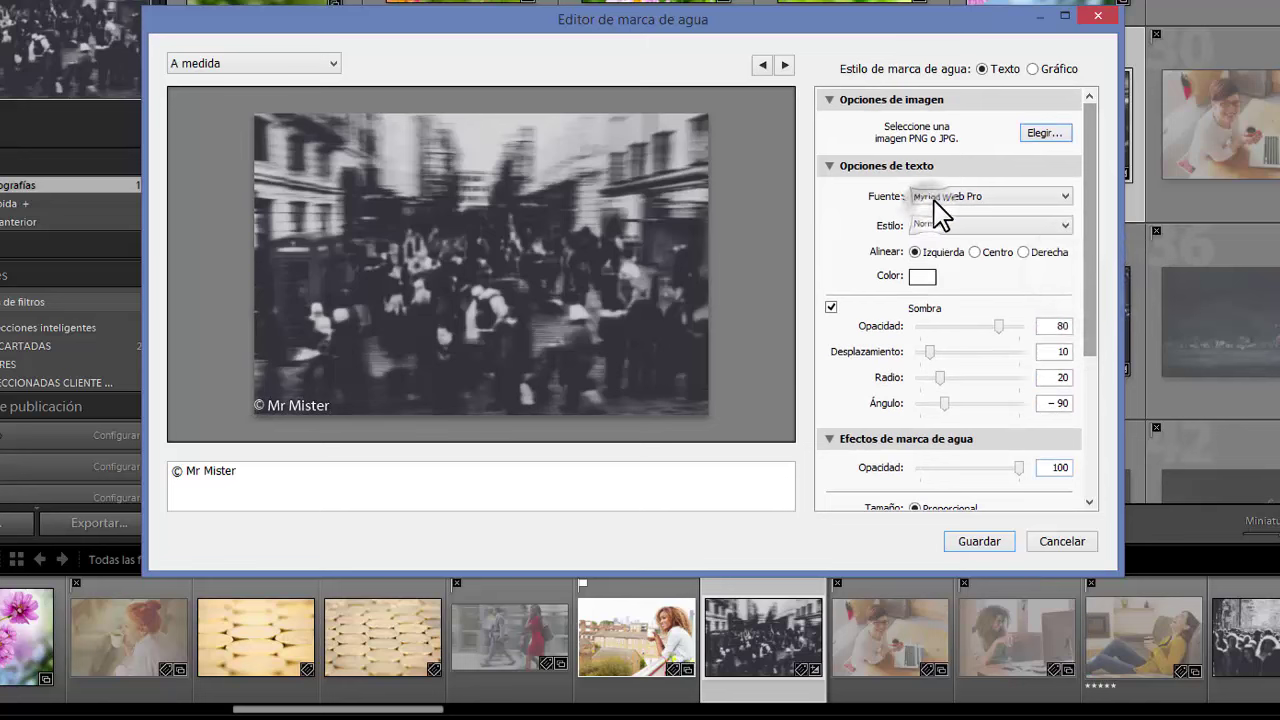
left_click(950, 196)
scroll(965, 277, "down", 3)
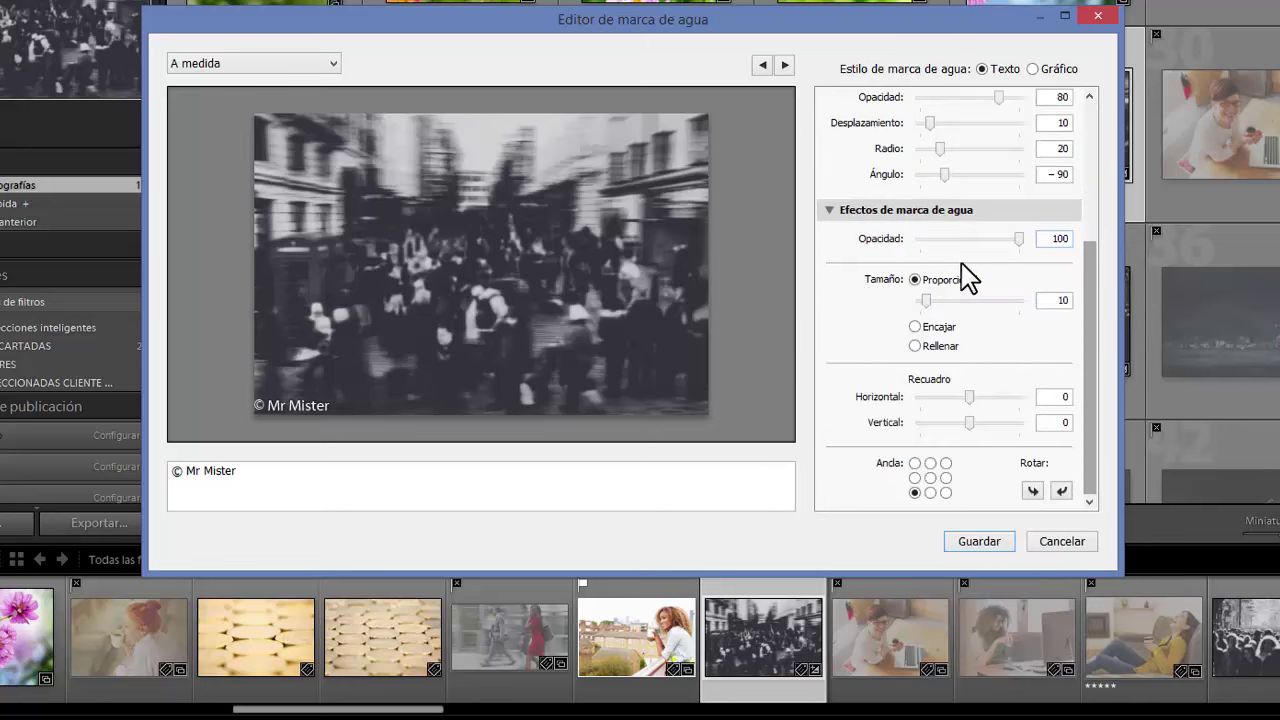
scroll(965, 277, "up", 3)
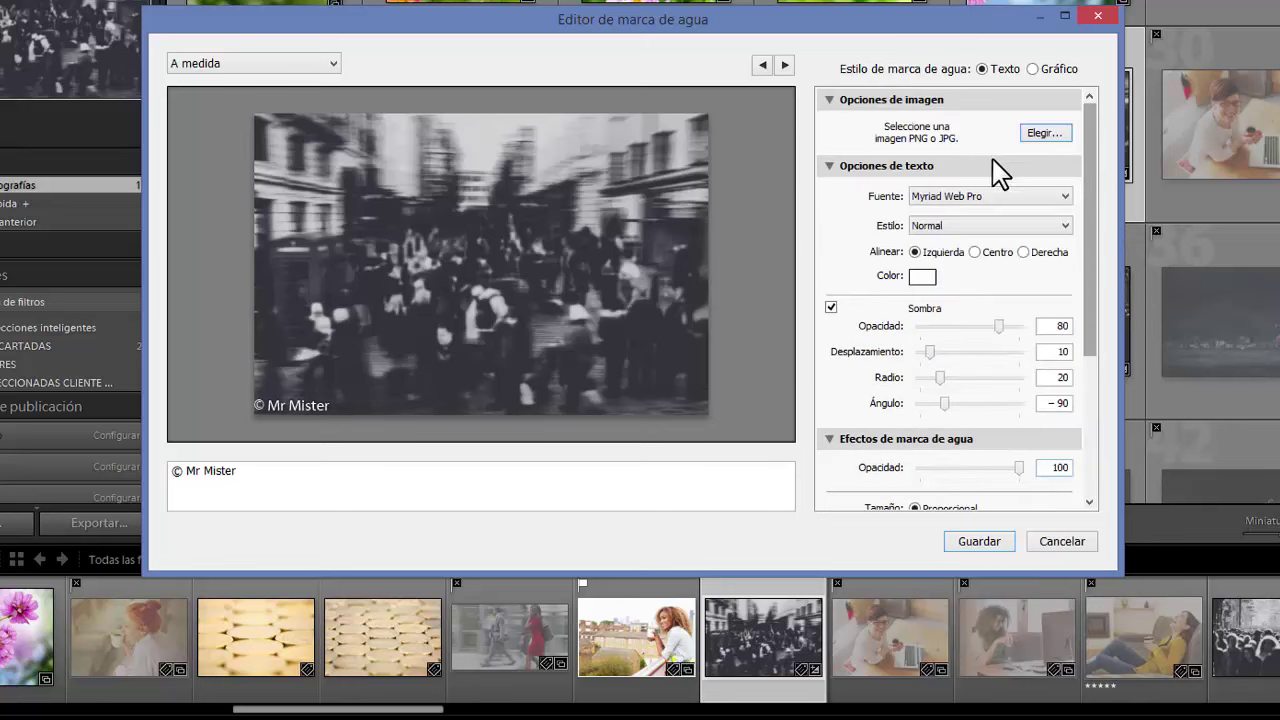
left_click(990, 196)
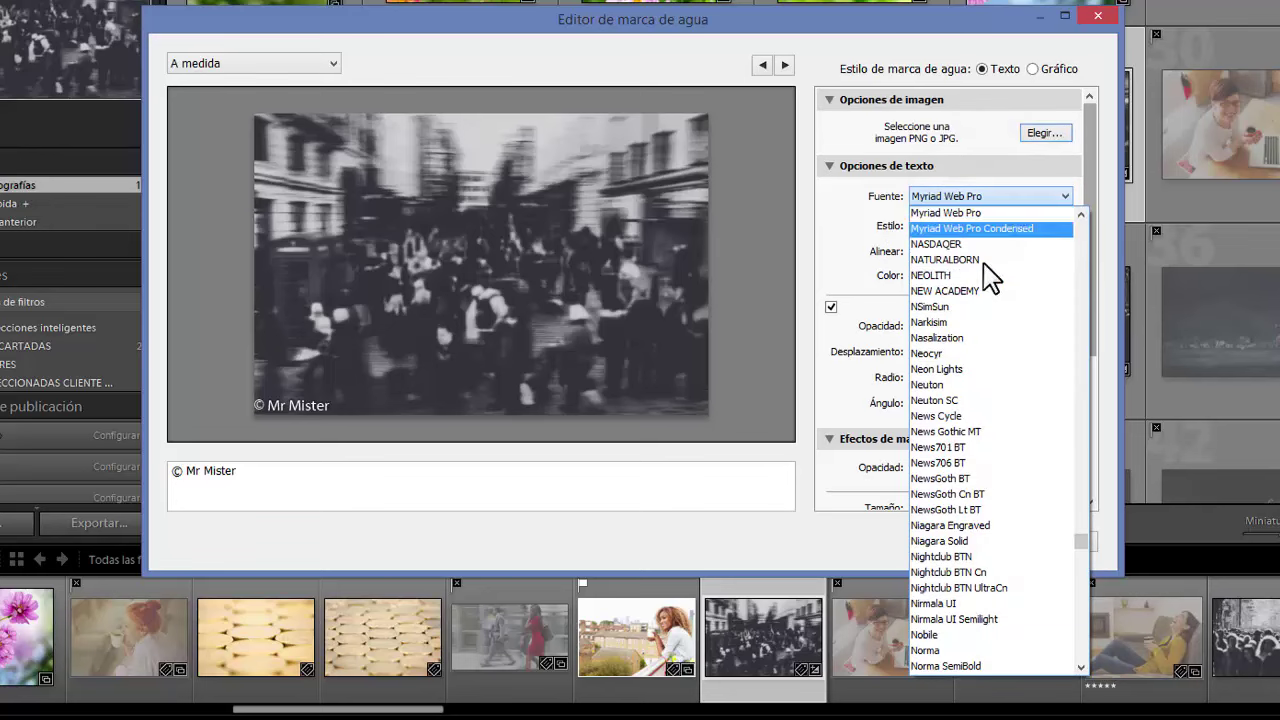
scroll(952, 300, "down", 3)
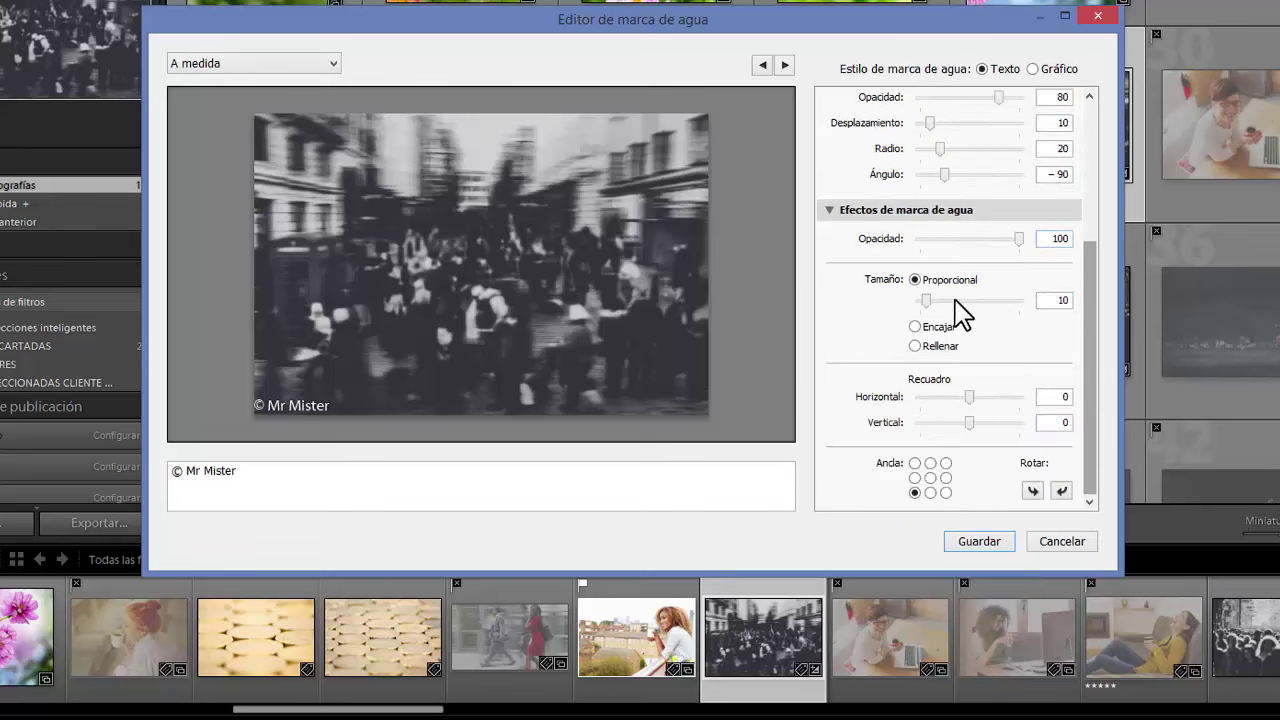
scroll(958, 312, "up", 1)
scroll(971, 291, "up", 3)
scroll(971, 291, "down", 3)
scroll(971, 291, "up", 4)
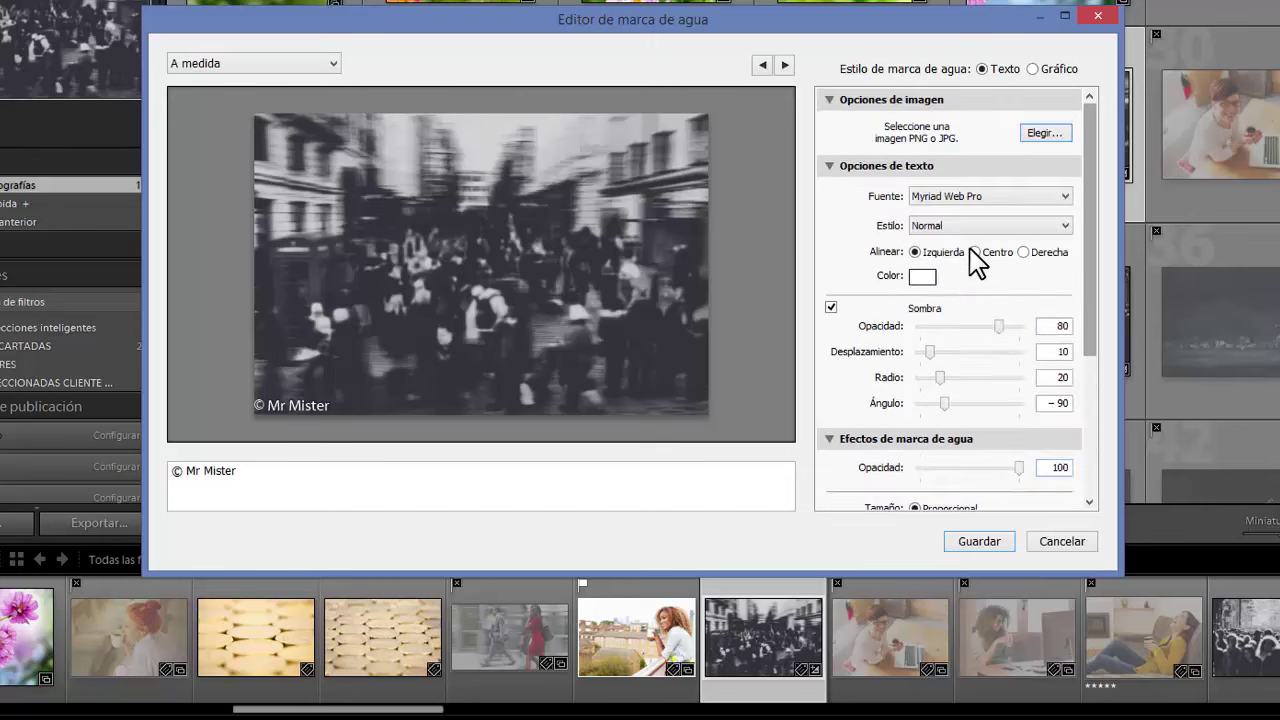
left_click(960, 197)
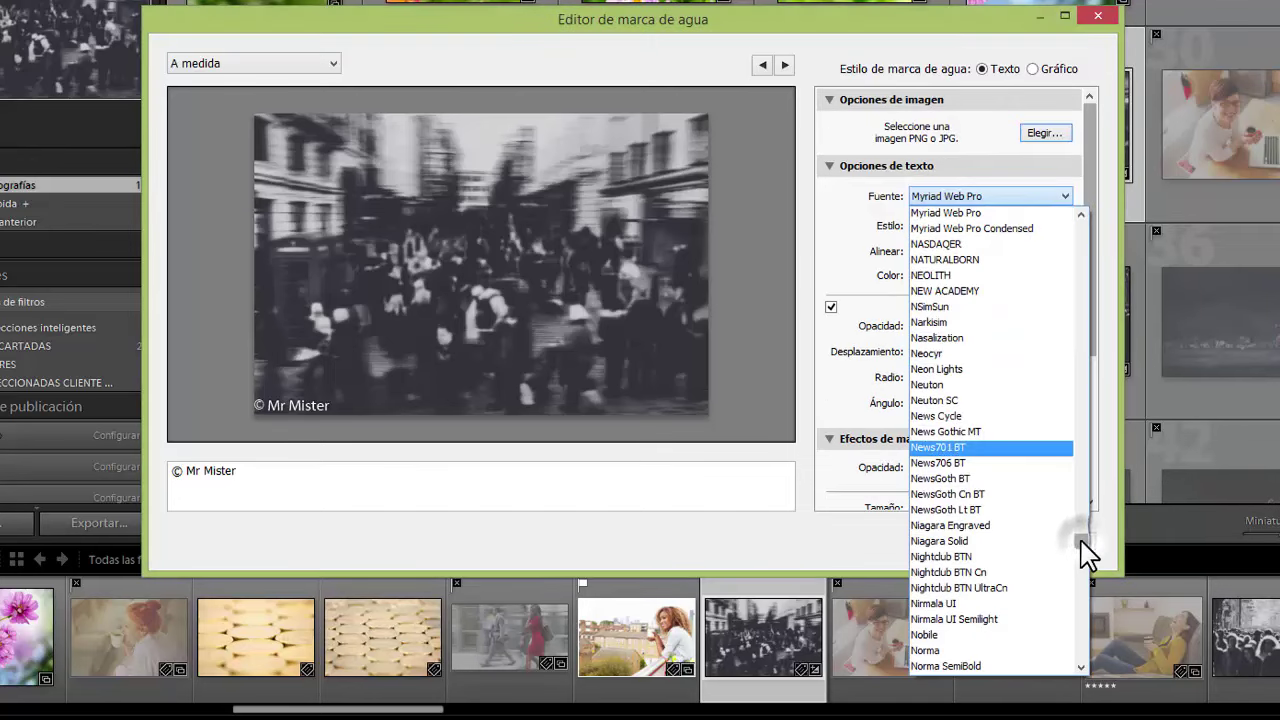
mouse_move(1080, 540)
left_mouse_down()
mouse_move(1080, 300)
mouse_move(1088, 340)
mouse_move(1073, 401)
left_mouse_up()
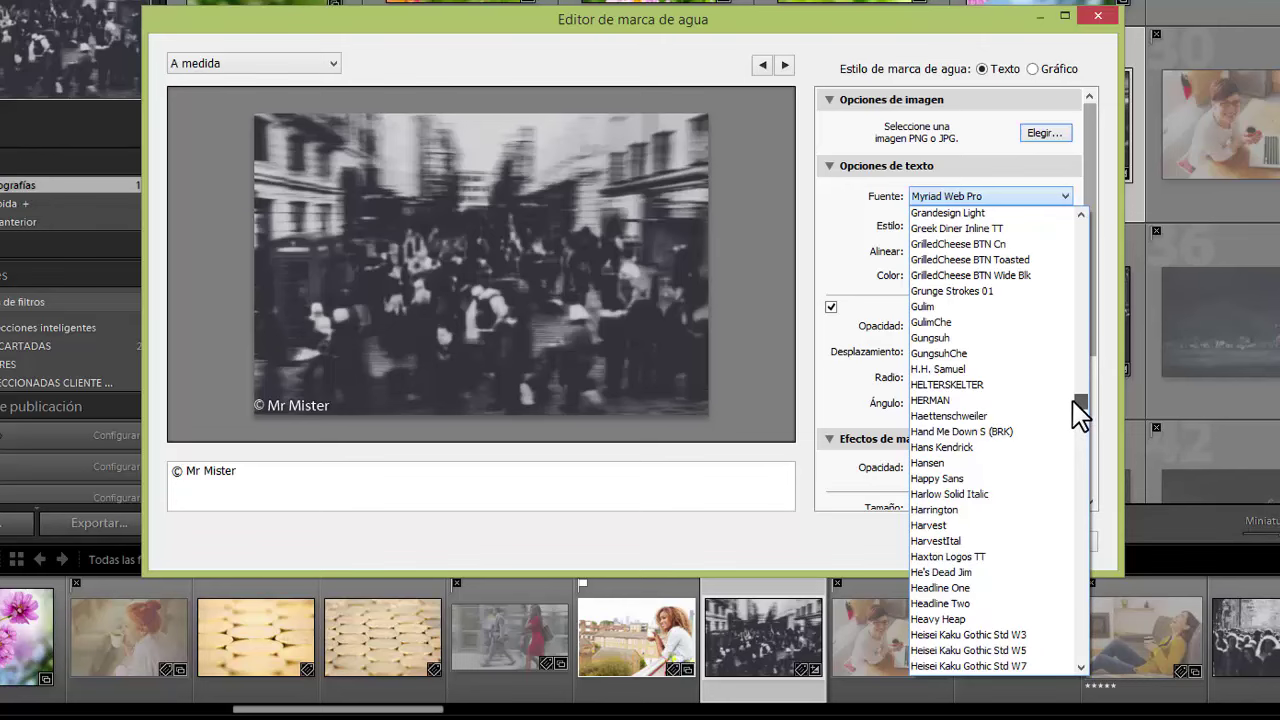
left_click_drag(1080, 412, 1080, 620)
Set the watermark font to Source Sans Pro after trying Semibold and Source Serif Pro.
left_click(1030, 292)
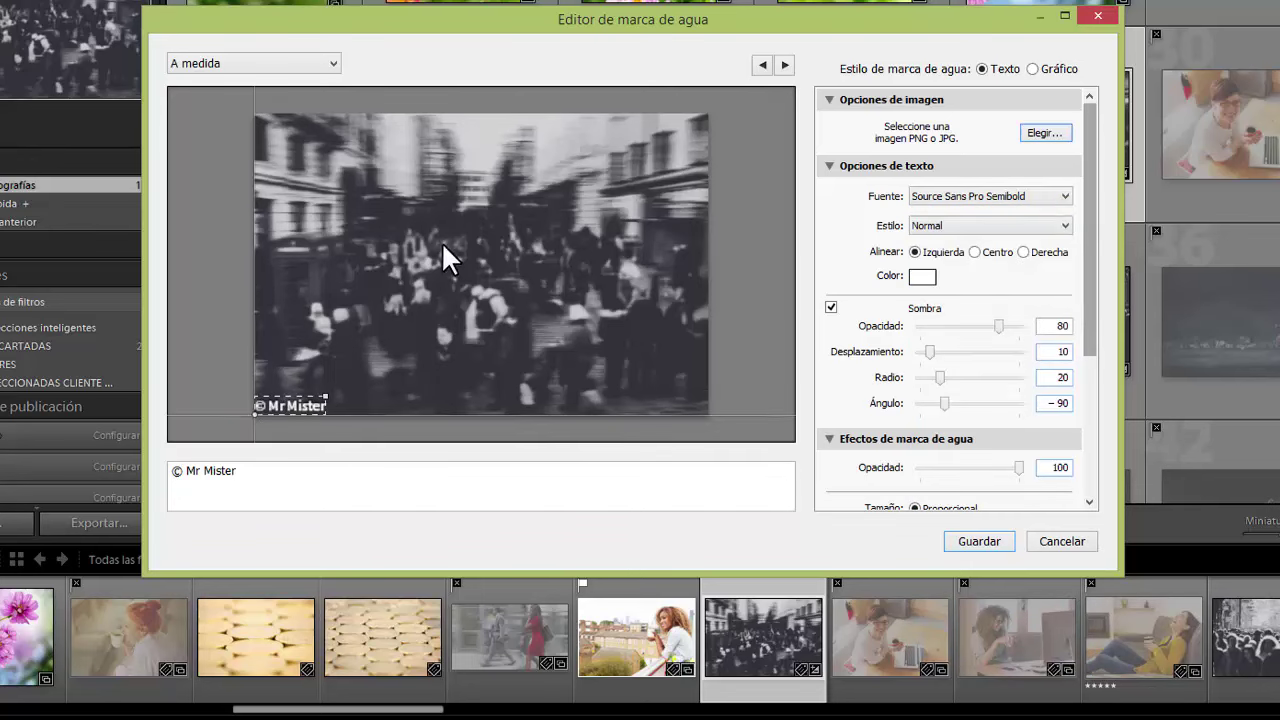
left_click(995, 196)
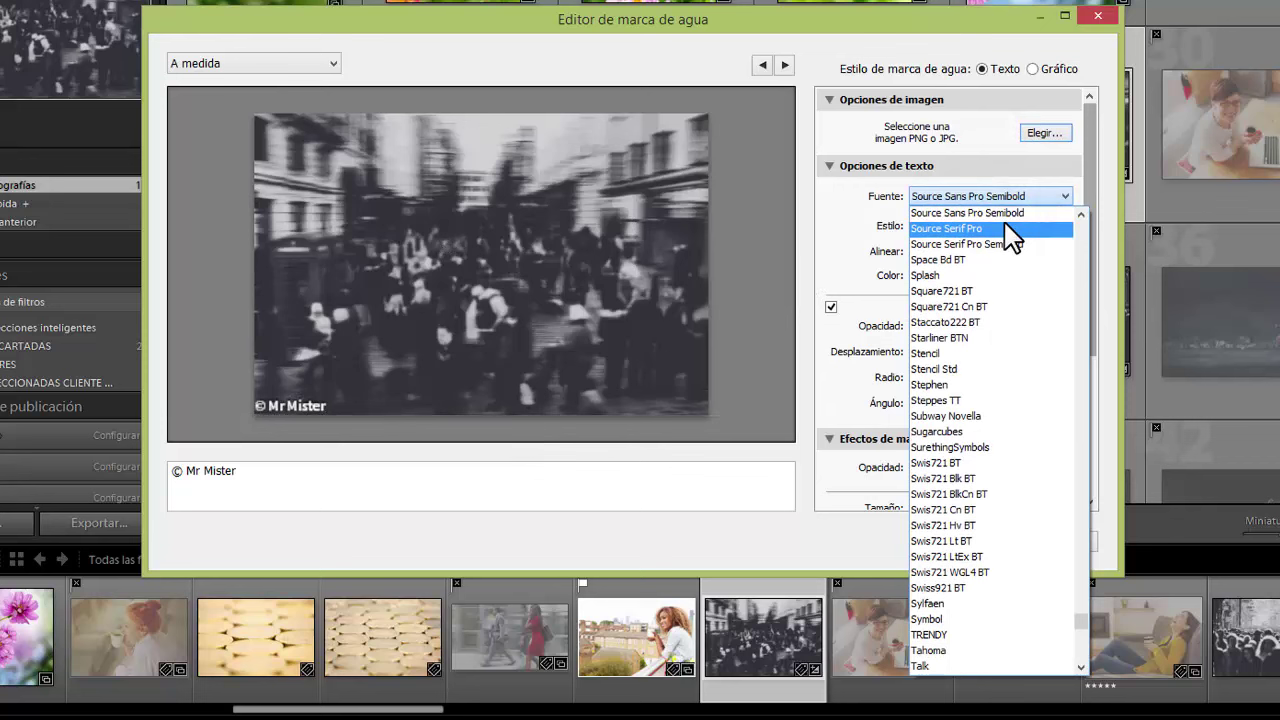
left_click(1008, 228)
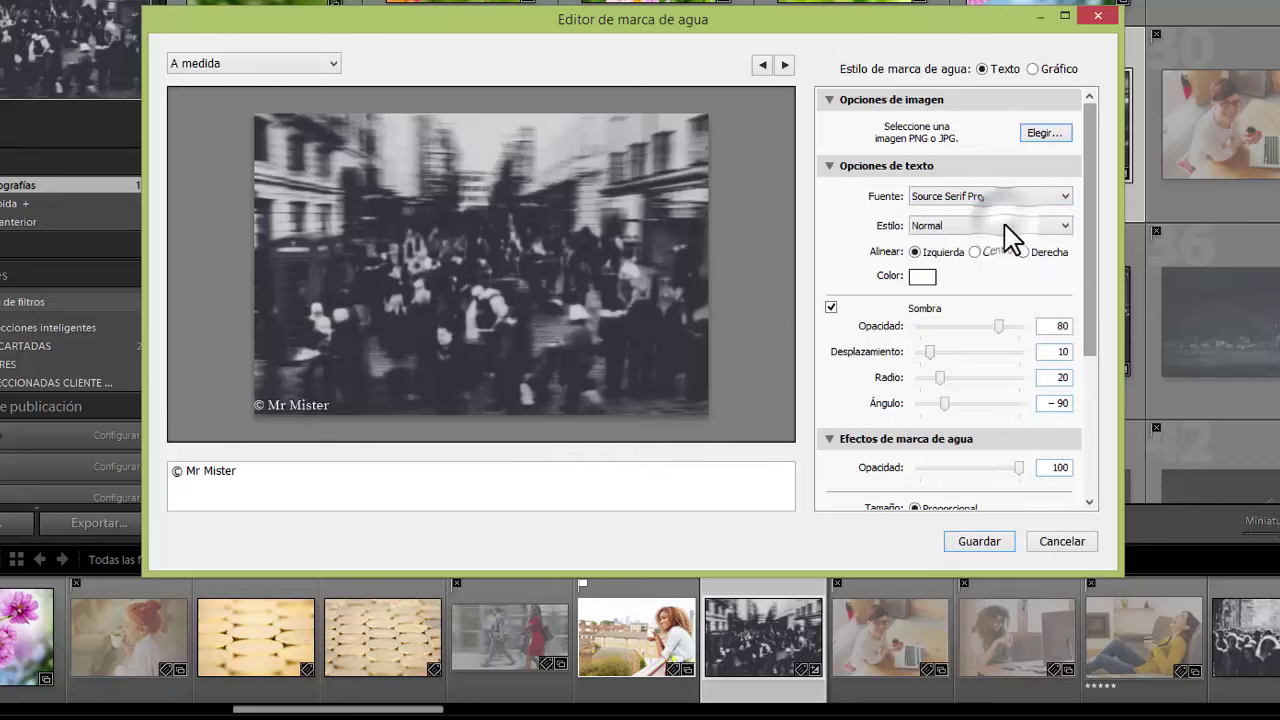
left_click(960, 198)
left_click(1081, 214)
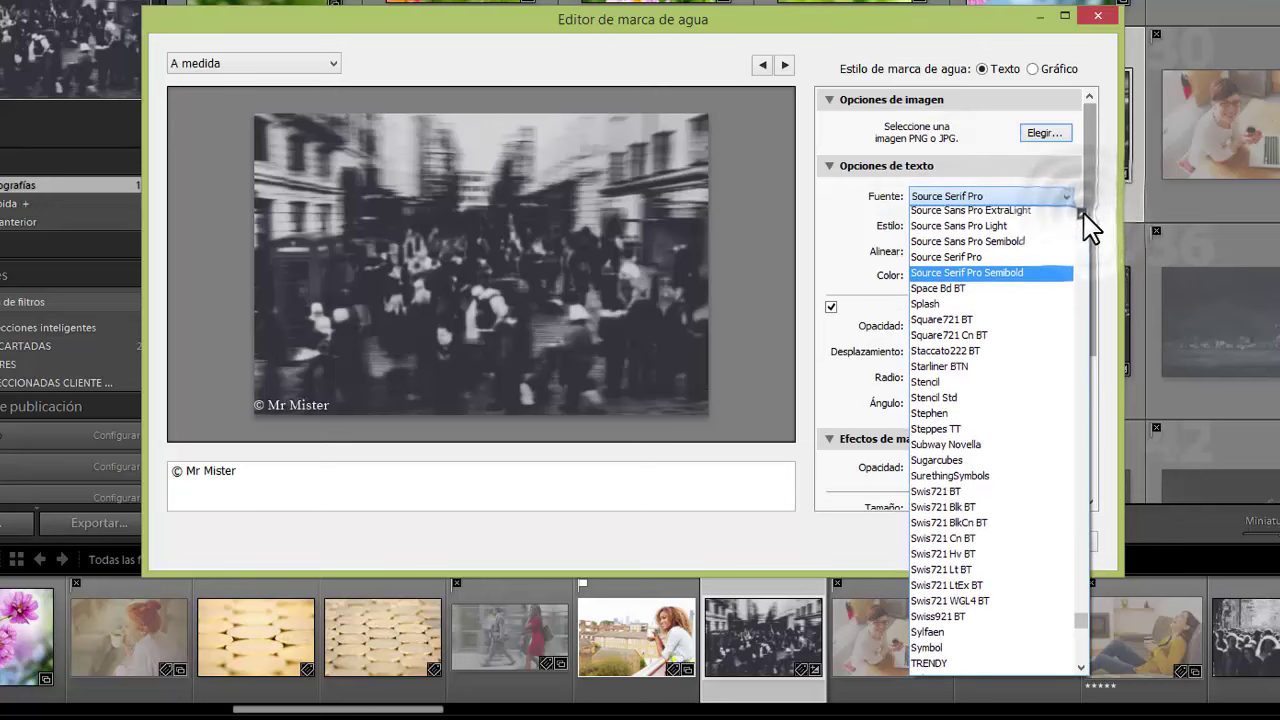
left_click(1081, 214)
left_click(1081, 214)
left_click(986, 244)
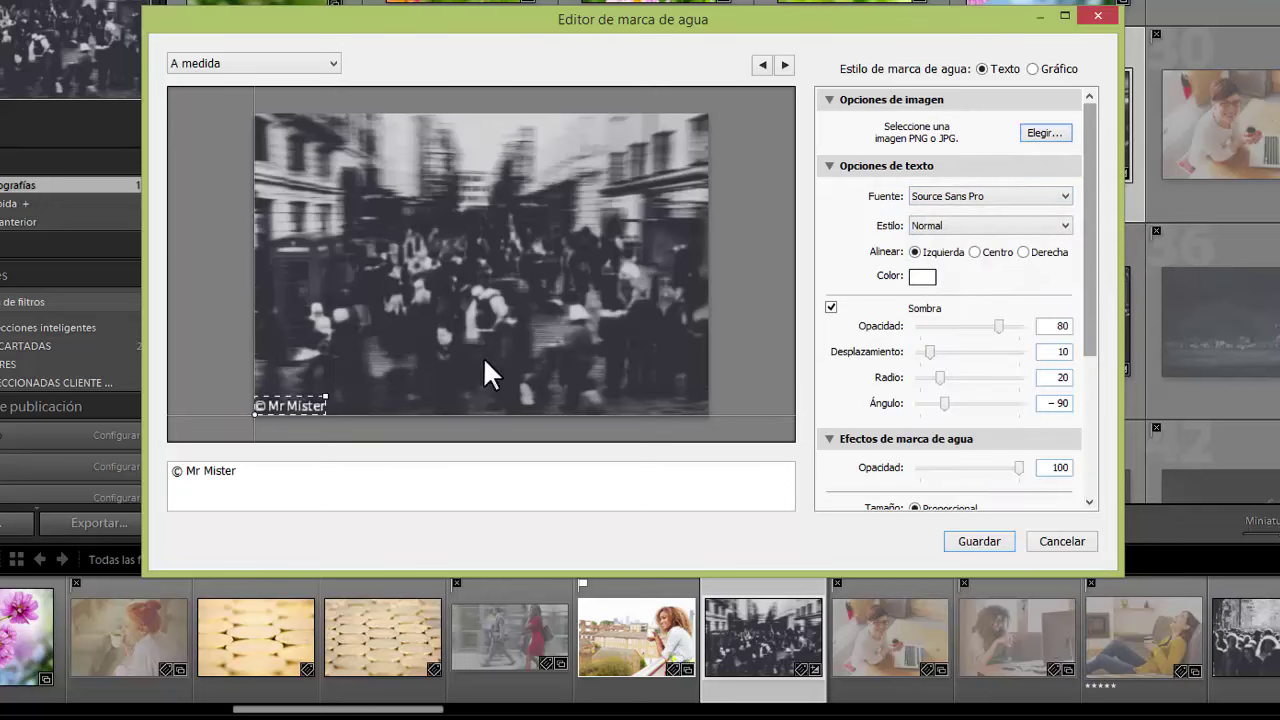
Set the text style to Cursiva after trying bold and bold italic.
left_click(925, 228)
left_click(998, 268)
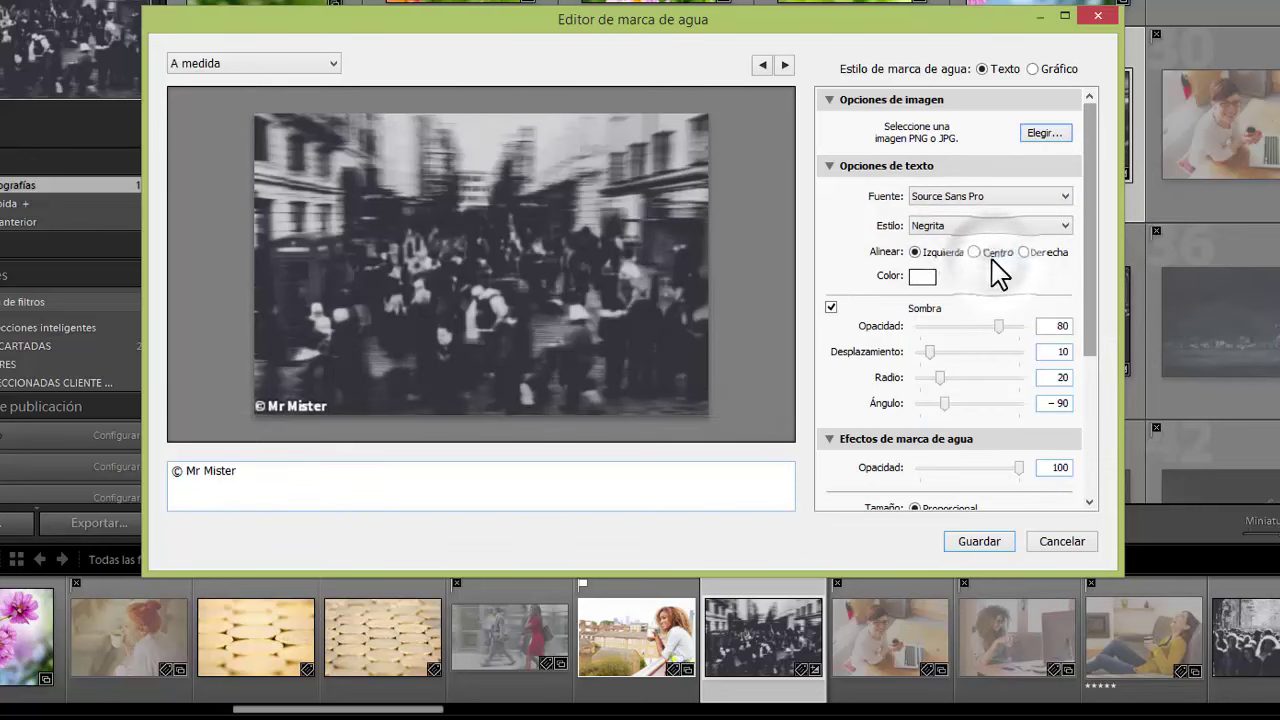
left_click(983, 230)
left_click(960, 308)
left_click(963, 227)
left_click(966, 288)
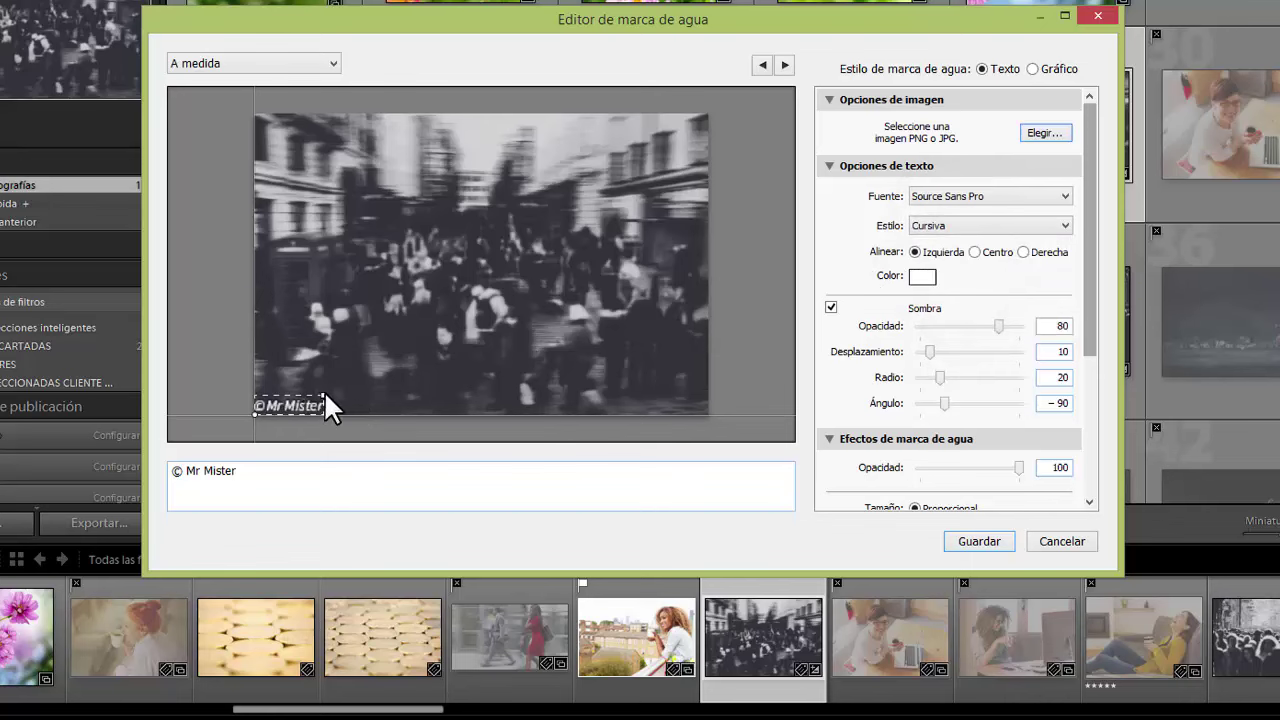
left_click(253, 411)
mouse_move(322, 395)
left_mouse_down()
mouse_move(668, 270)
mouse_move(363, 398)
left_mouse_up()
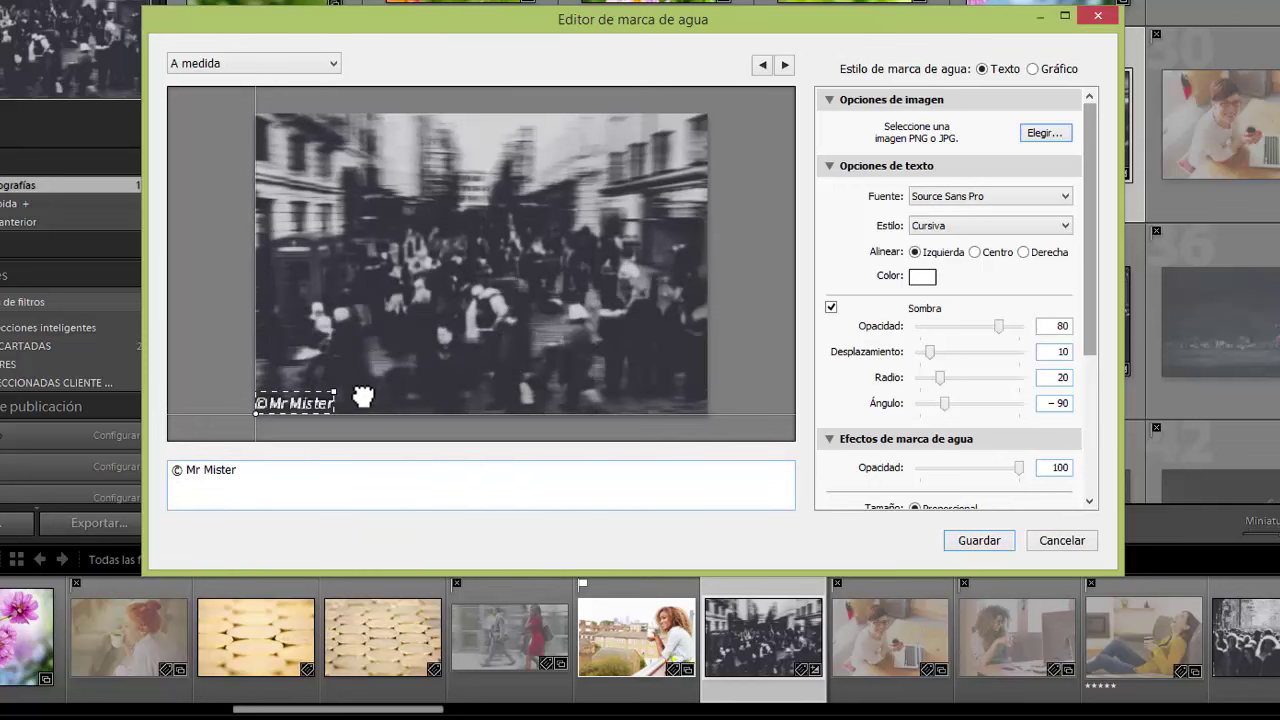
left_click_drag(389, 385, 600, 300)
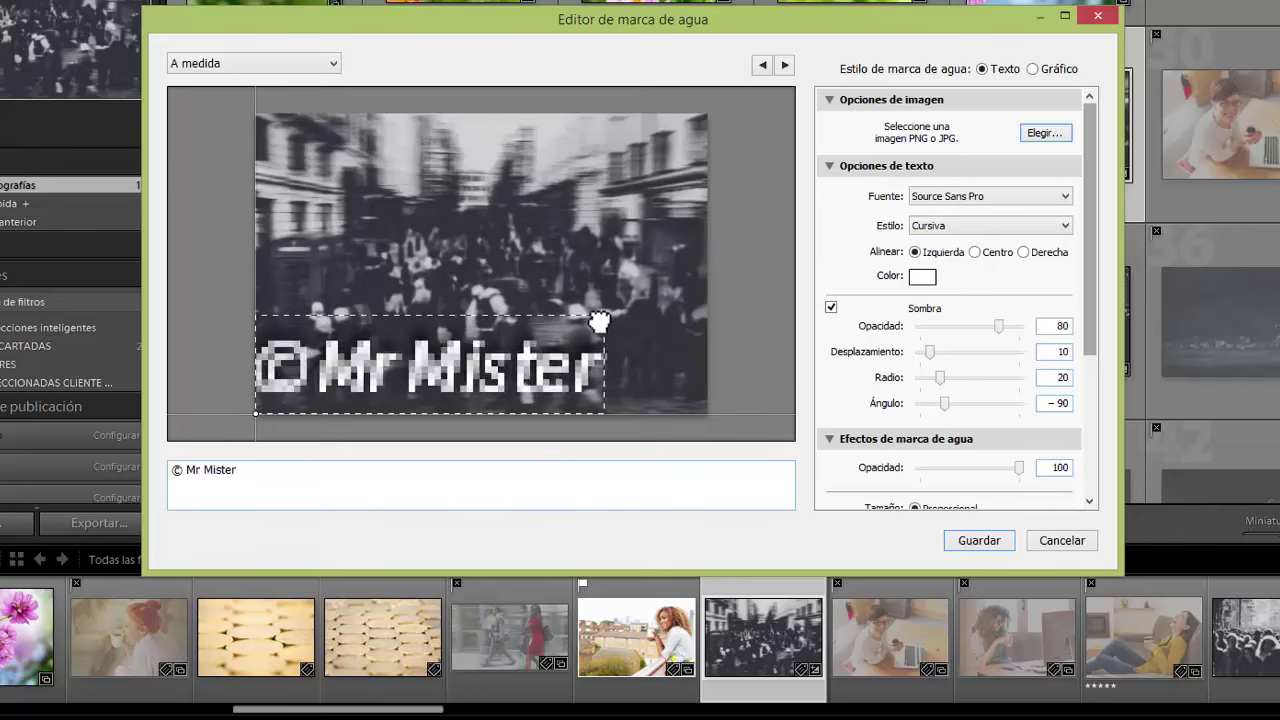
left_click_drag(603, 315, 442, 362)
left_click_drag(538, 380, 477, 407)
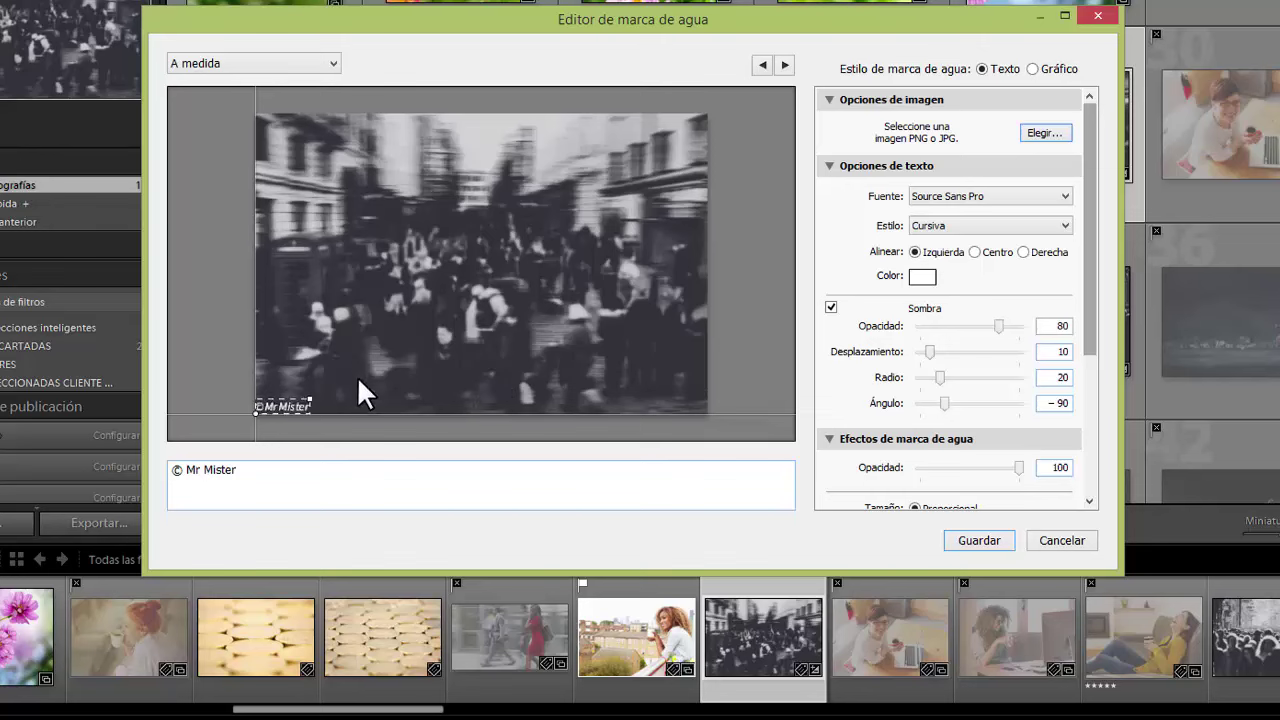
Enlarge the watermark slightly and compare centre, right and left alignment.
mouse_move(310, 397)
left_mouse_down()
mouse_move(376, 382)
mouse_move(351, 407)
left_mouse_up()
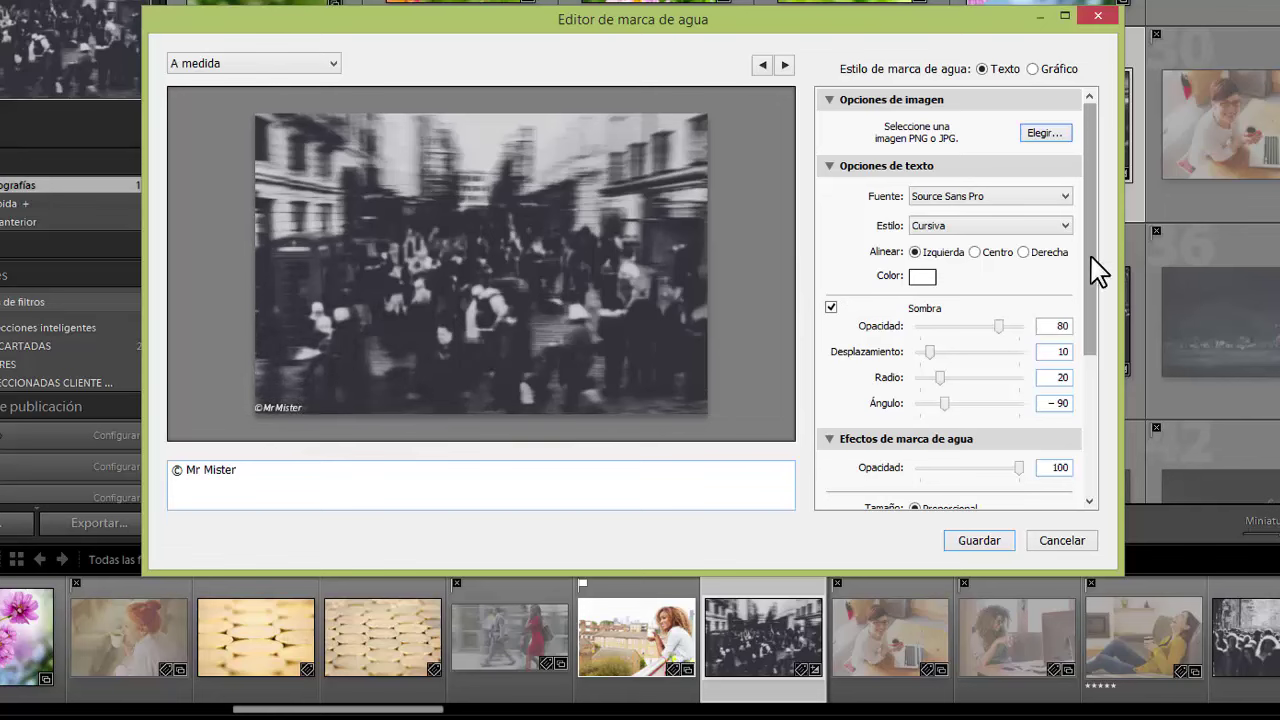
left_click(974, 253)
left_click(276, 418)
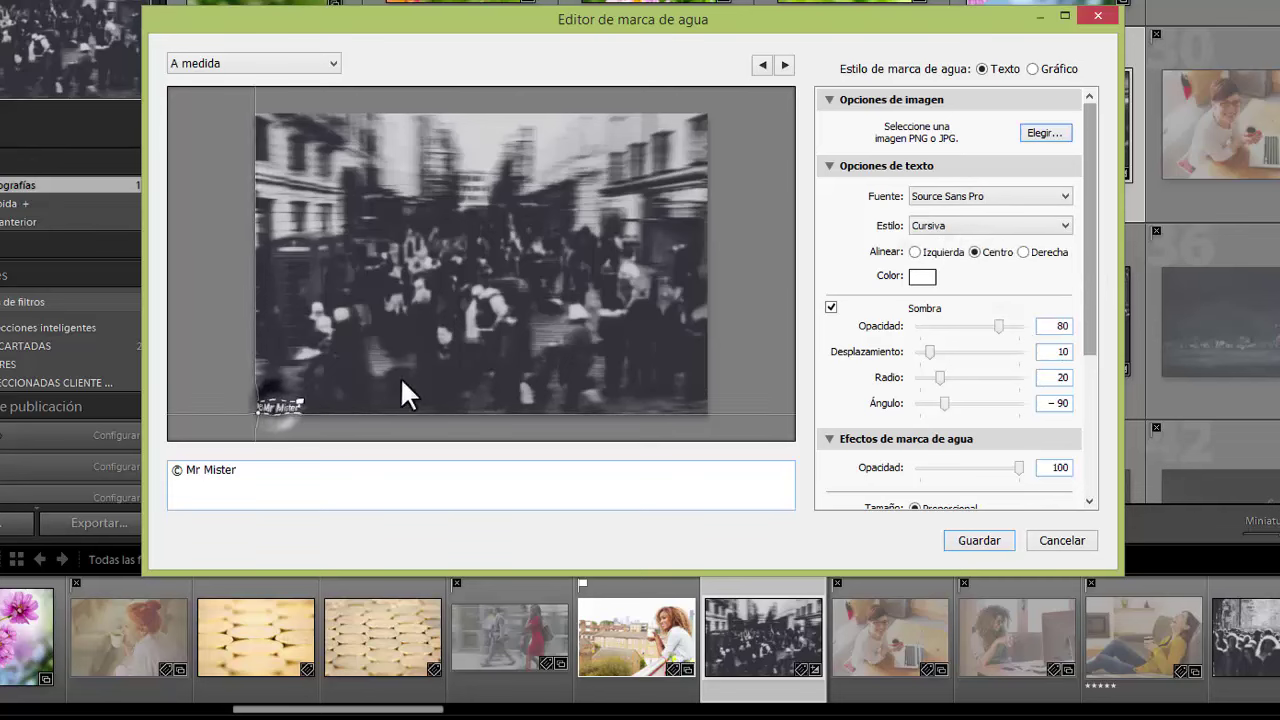
left_click(1022, 252)
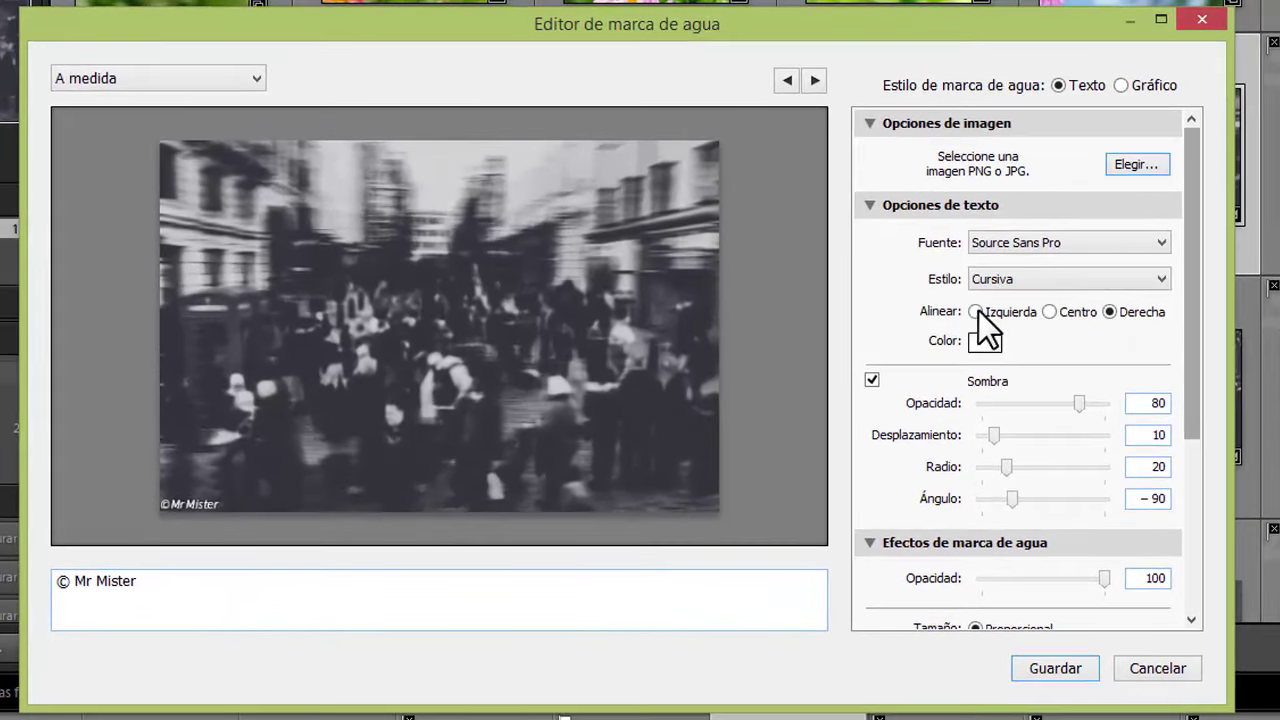
left_click(976, 311)
Recheck centre and right alignment, keep left alignment, and open the text colour chooser.
left_click_drag(210, 490, 214, 490)
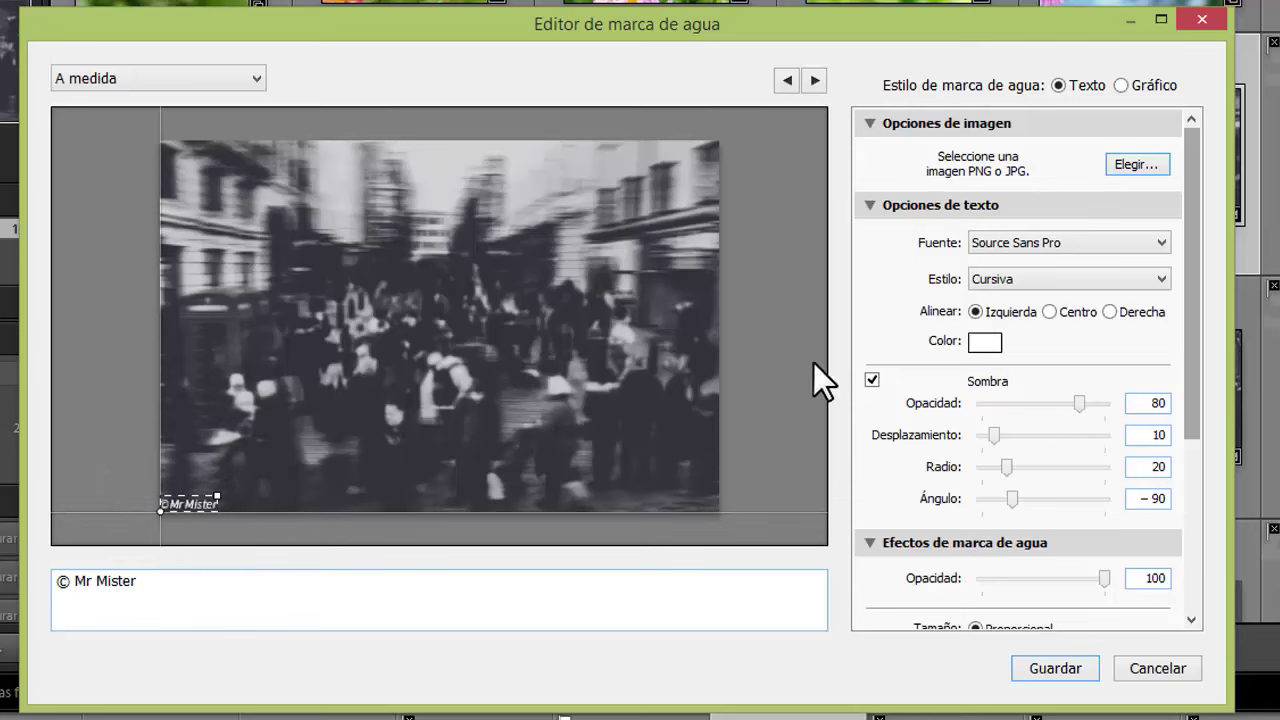
left_click(1047, 314)
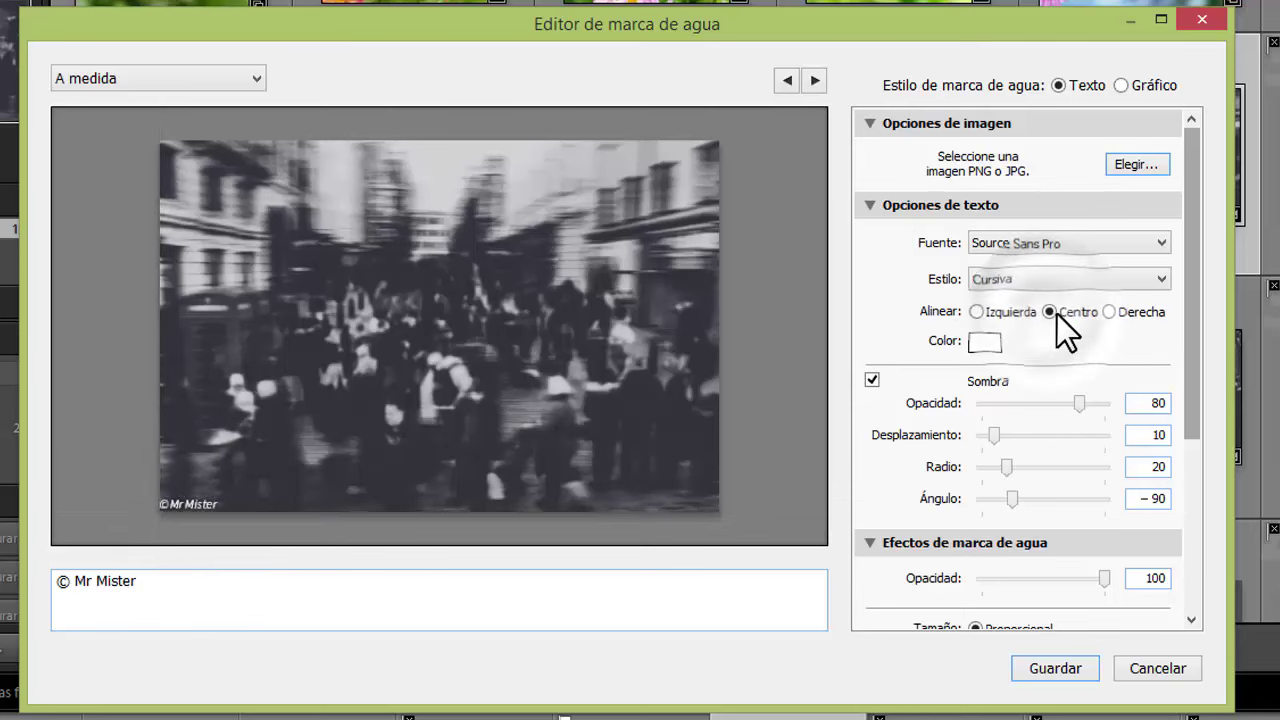
left_click(1110, 313)
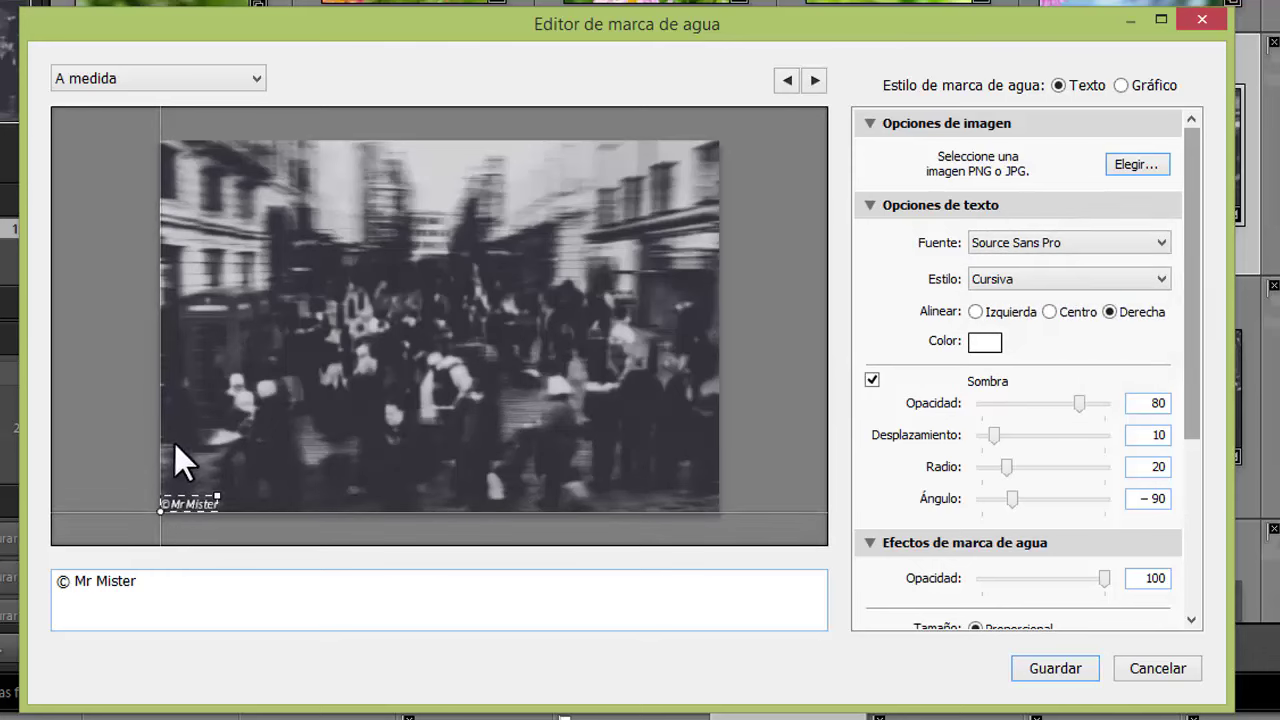
left_click(975, 311)
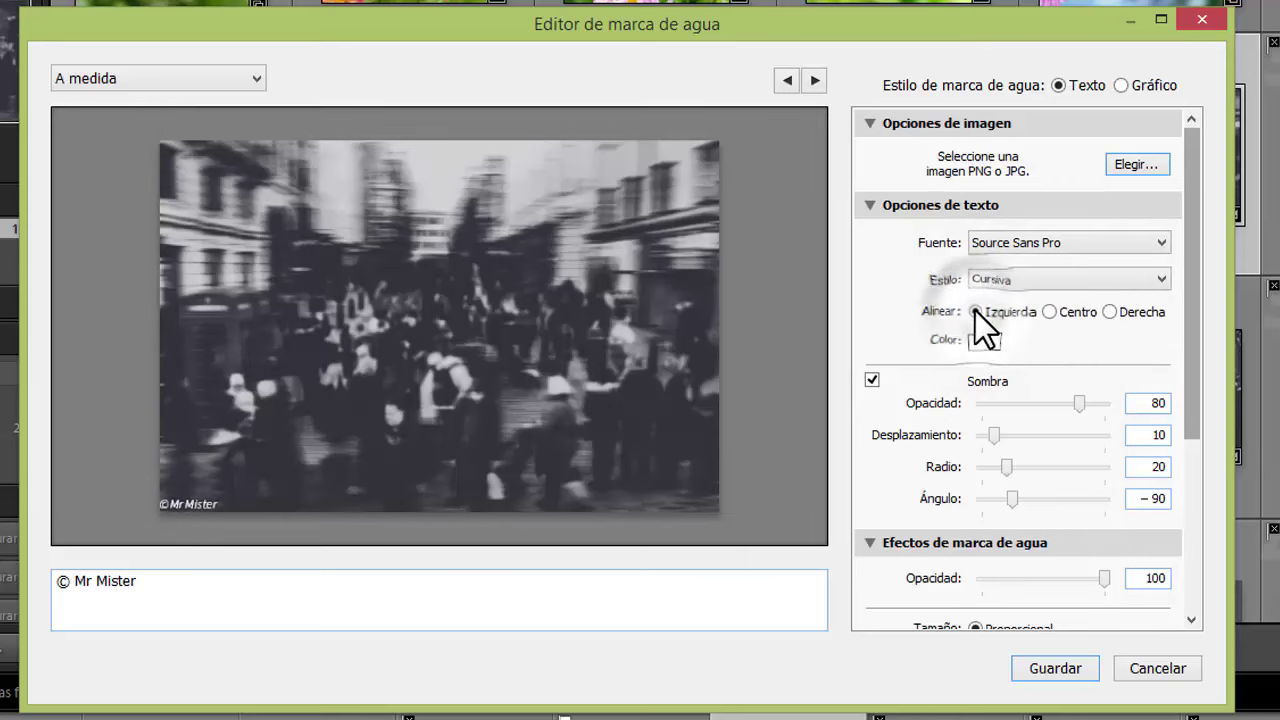
left_click(985, 341)
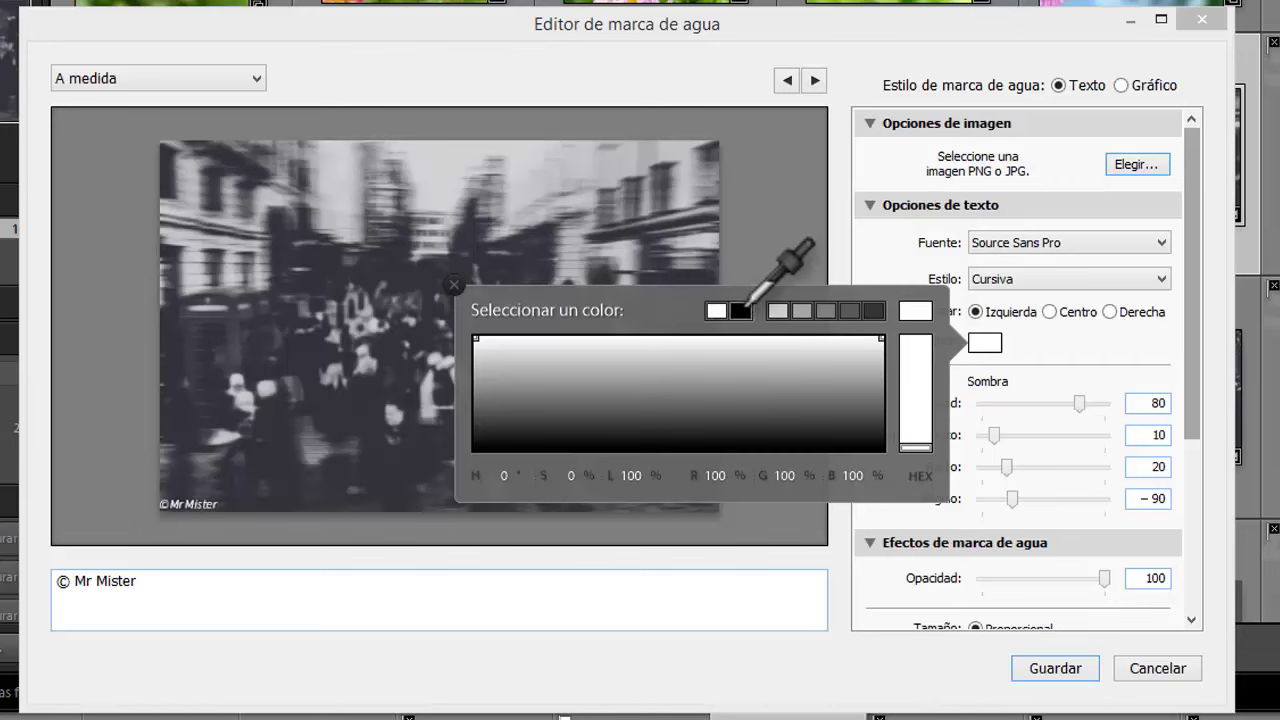
Try grey, red and blue text colours, including the system colour dialog.
left_click(803, 312)
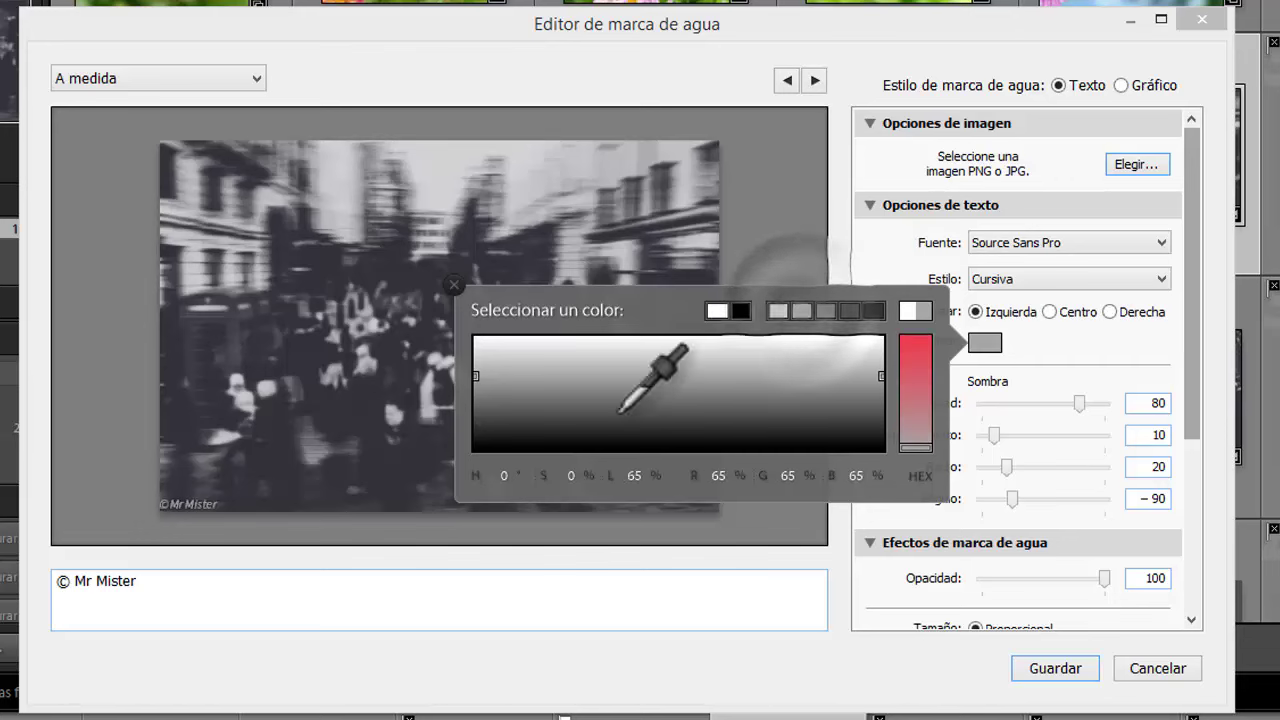
mouse_move(916, 442)
left_mouse_down()
mouse_move(939, 366)
mouse_move(936, 455)
left_mouse_up()
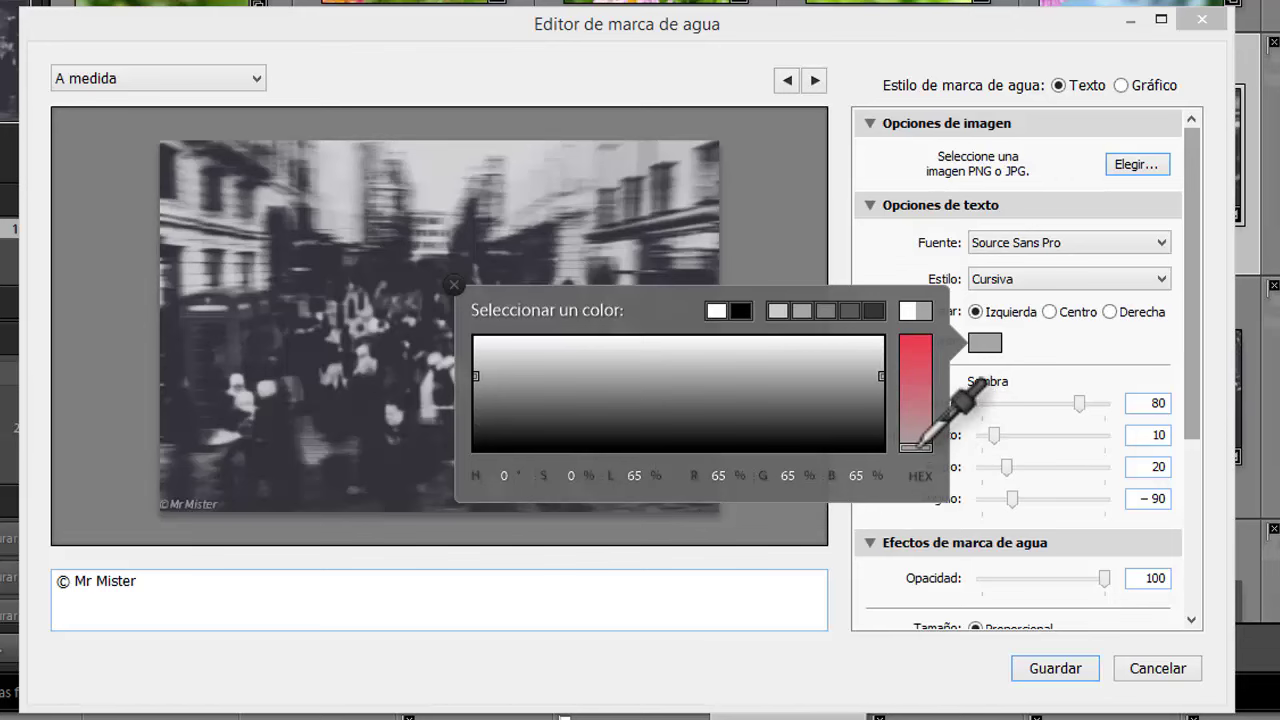
left_click_drag(916, 443, 936, 318)
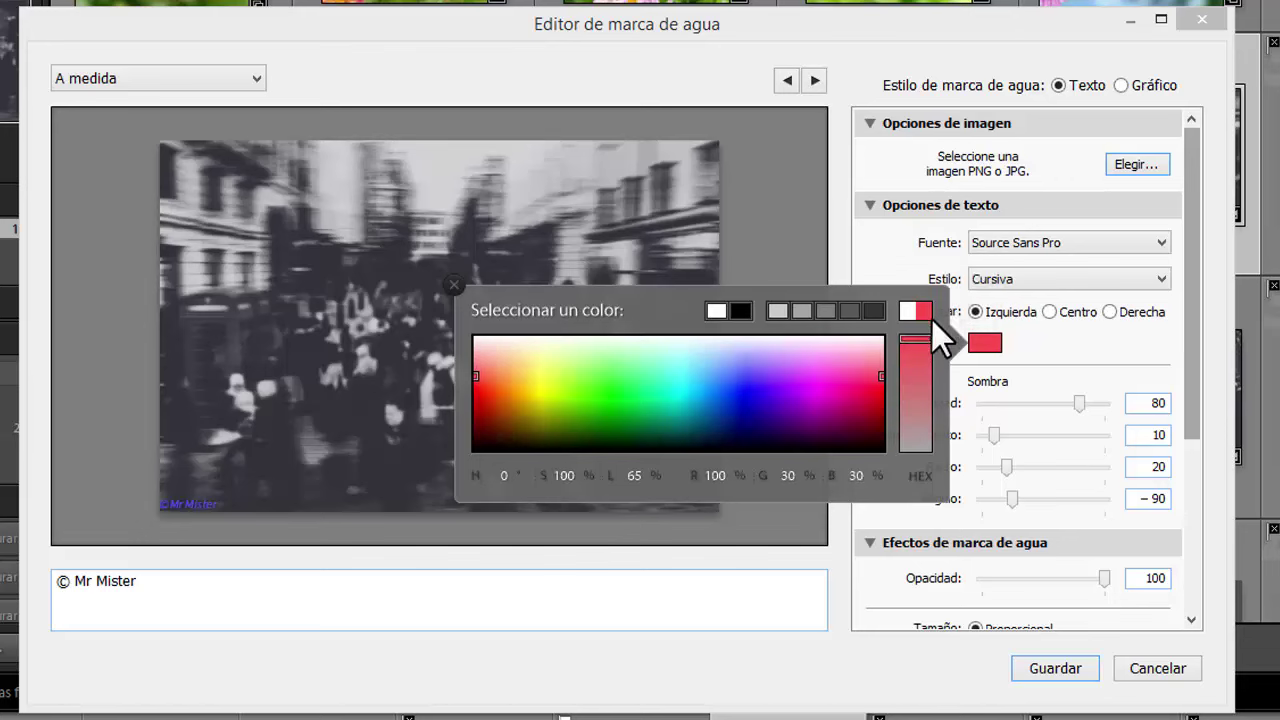
left_click_drag(921, 343, 927, 423)
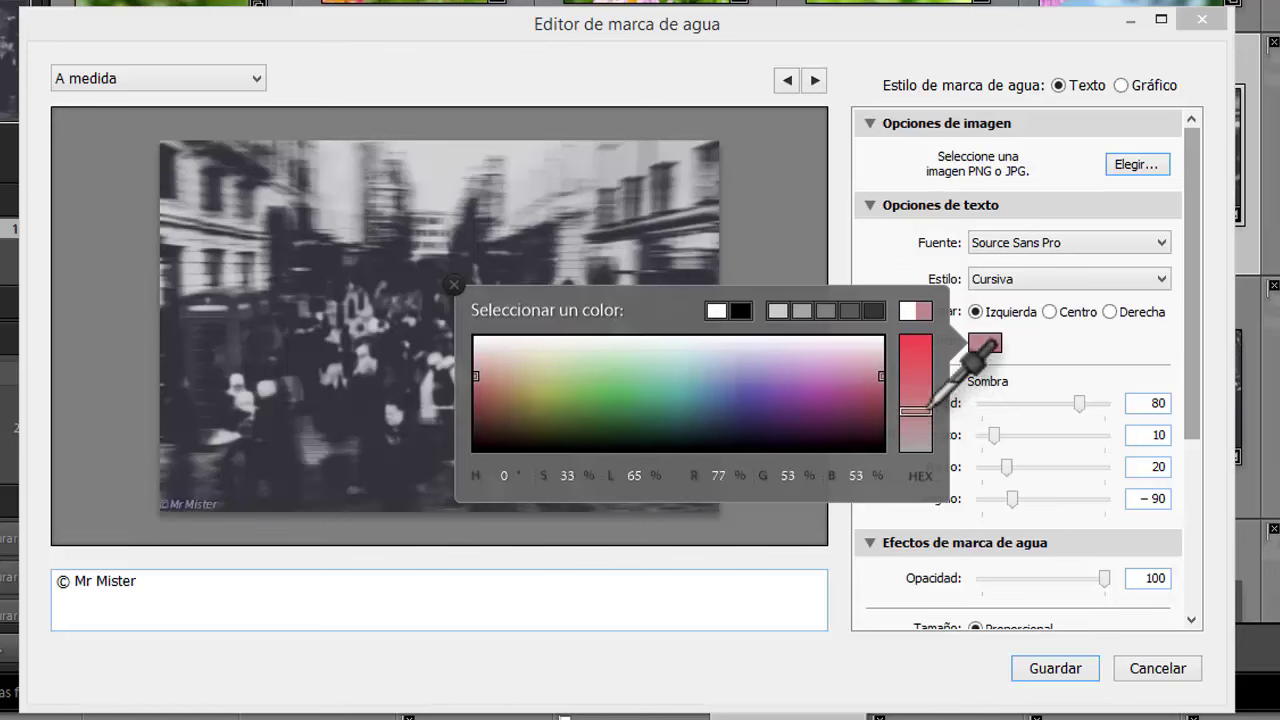
mouse_move(927, 420)
left_mouse_down()
mouse_move(928, 332)
mouse_move(930, 420)
left_mouse_up()
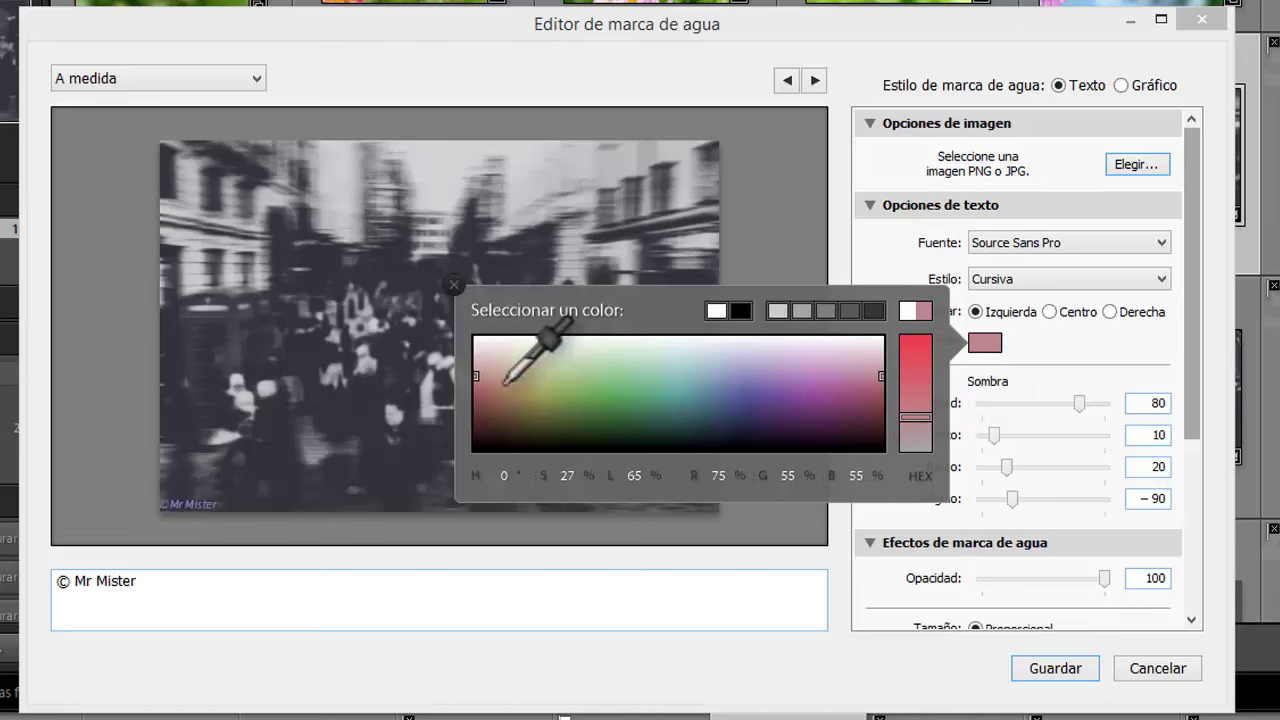
left_click(701, 389)
left_click(928, 419)
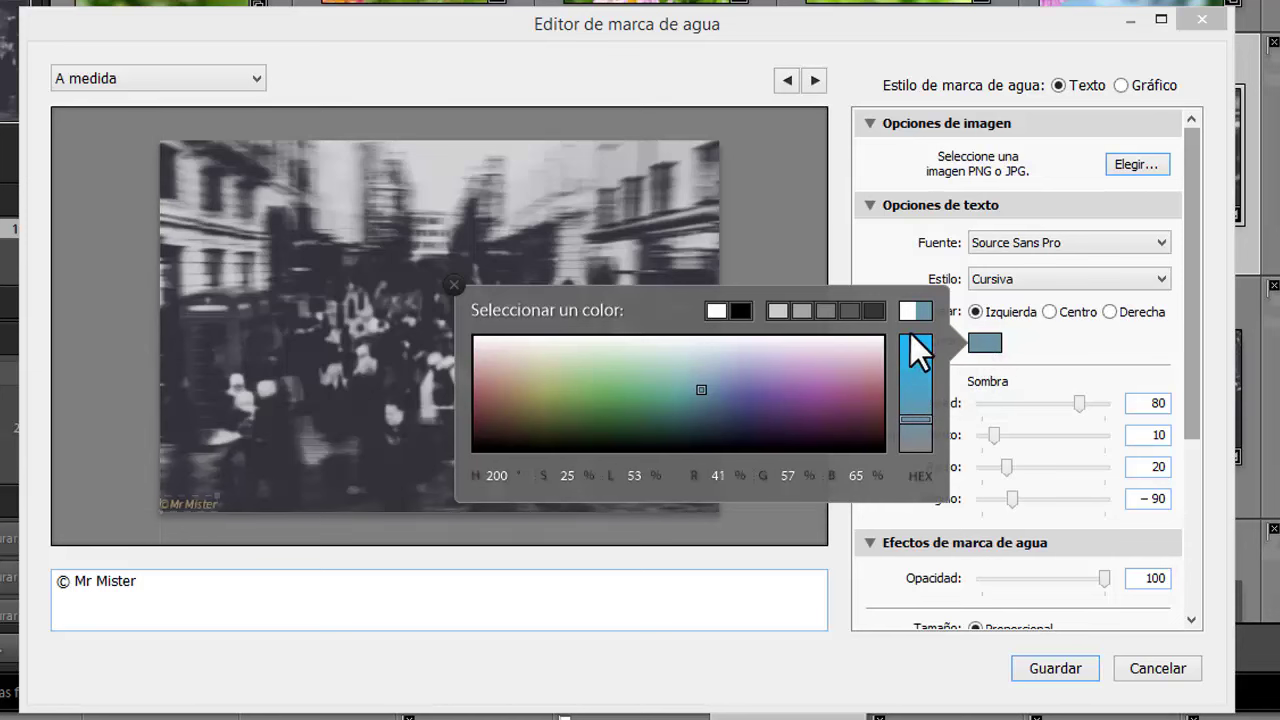
left_click(925, 309)
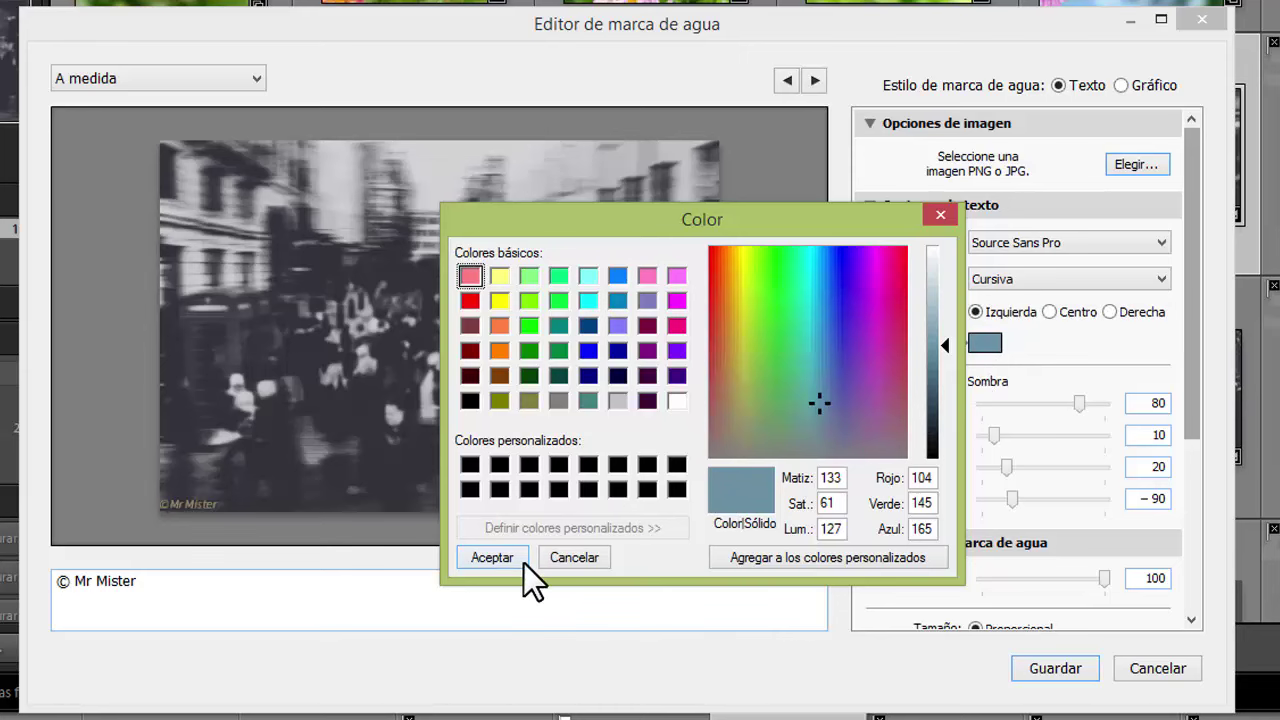
left_click(583, 557)
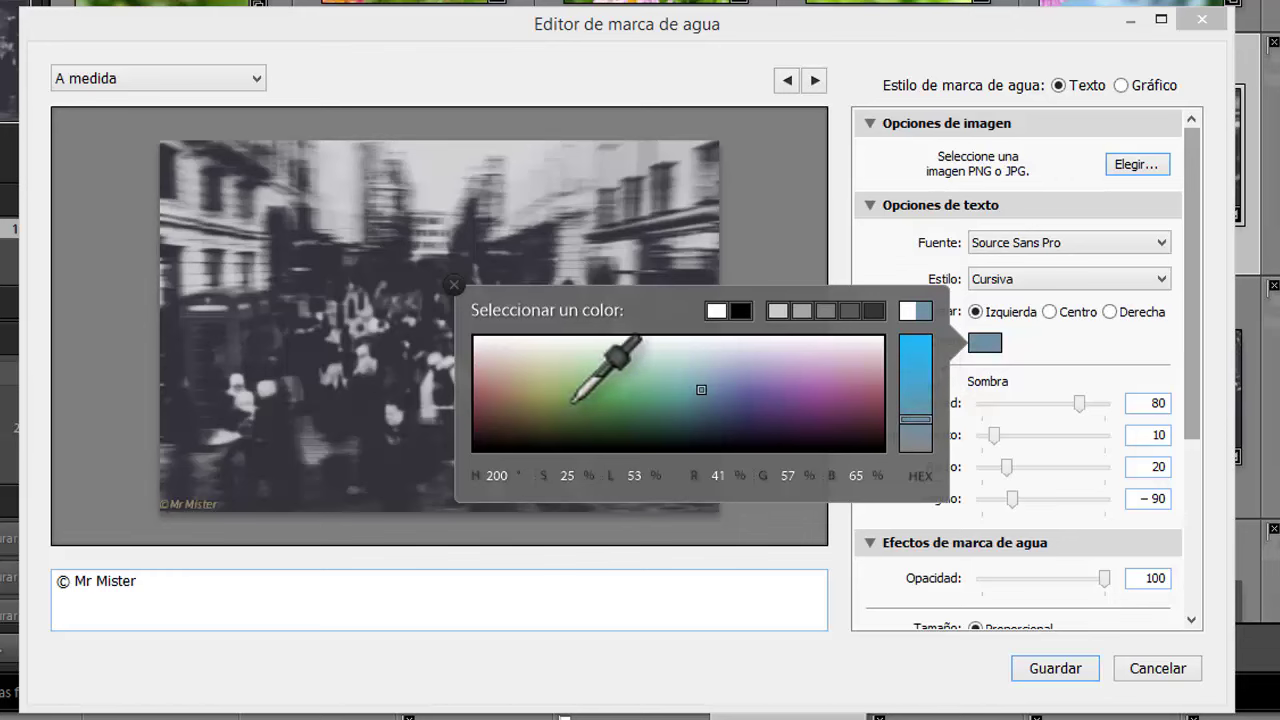
Try teal, blue, dark red, purple and green, then settle on a saturated pink.
left_click_drag(503, 385, 669, 380)
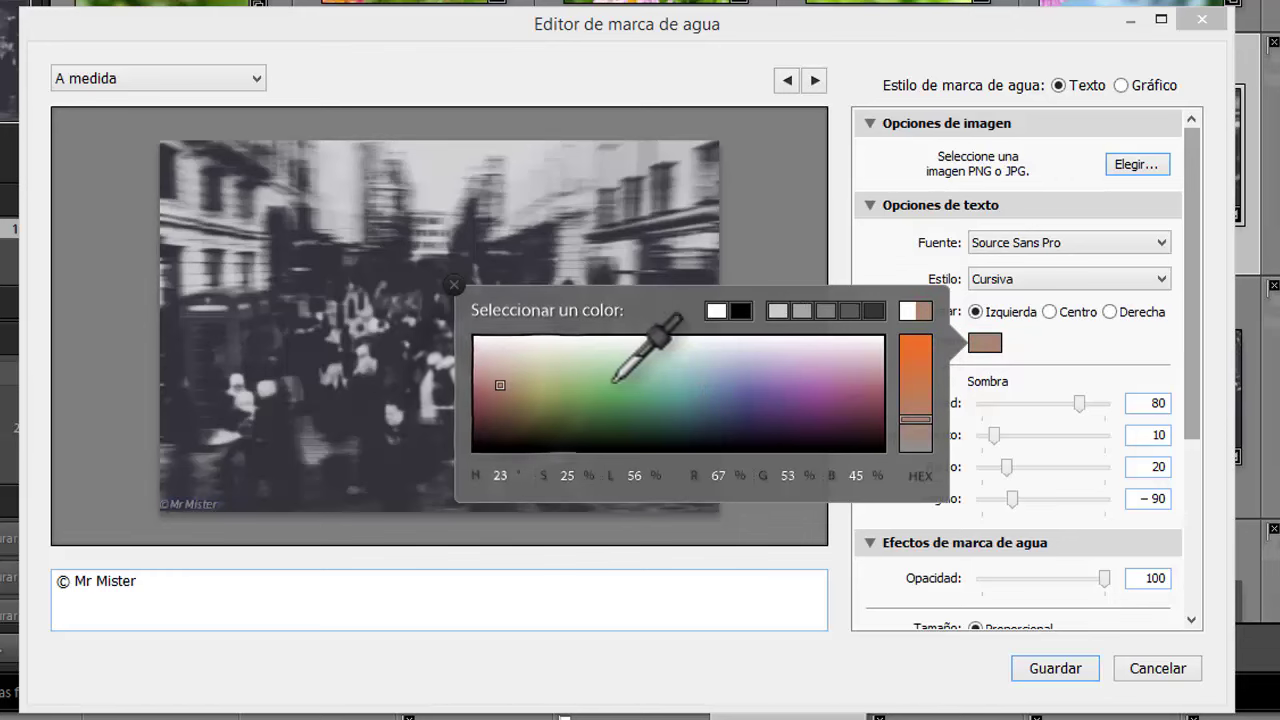
mouse_move(799, 375)
left_mouse_down()
mouse_move(745, 384)
mouse_move(863, 365)
left_mouse_up()
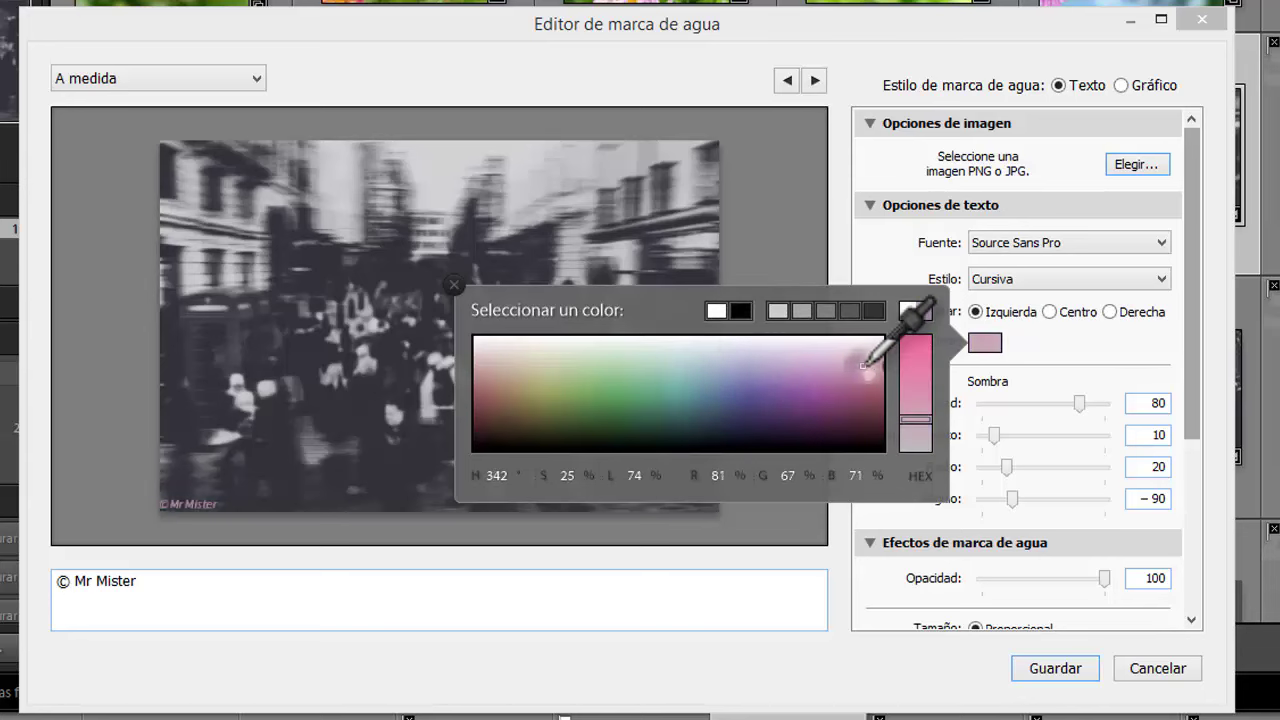
left_click_drag(490, 388, 749, 384)
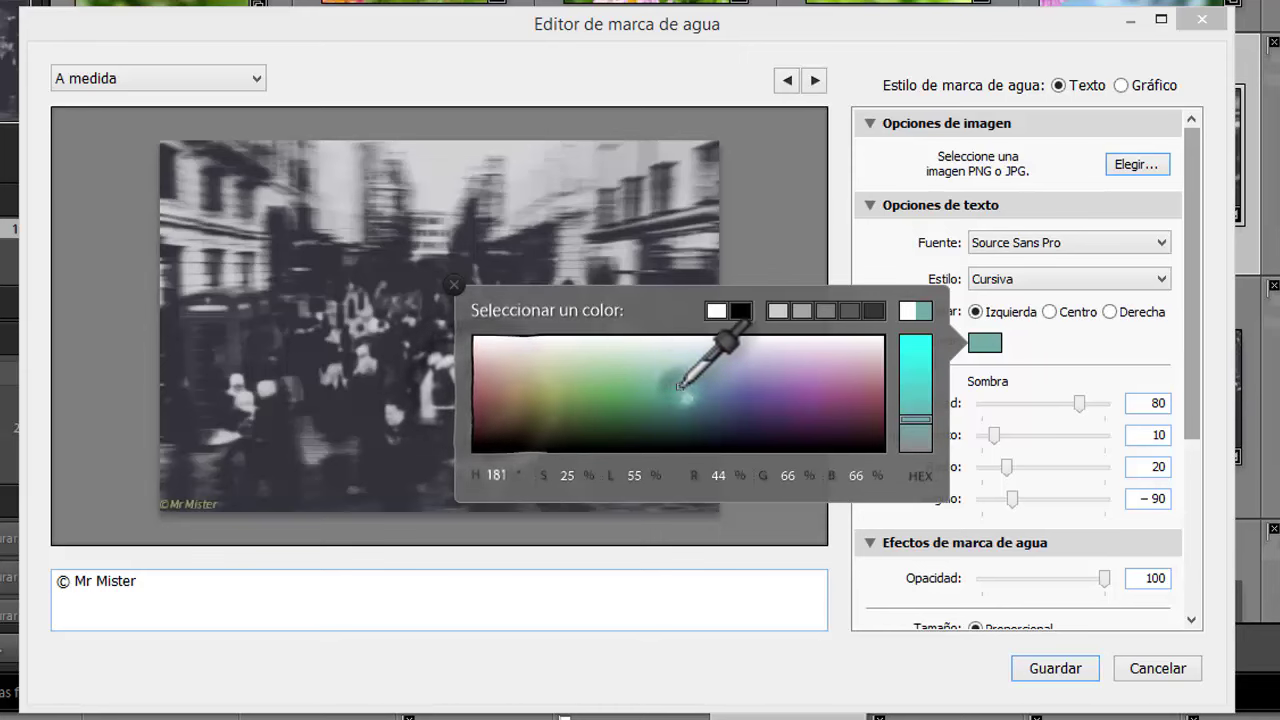
left_click(748, 384)
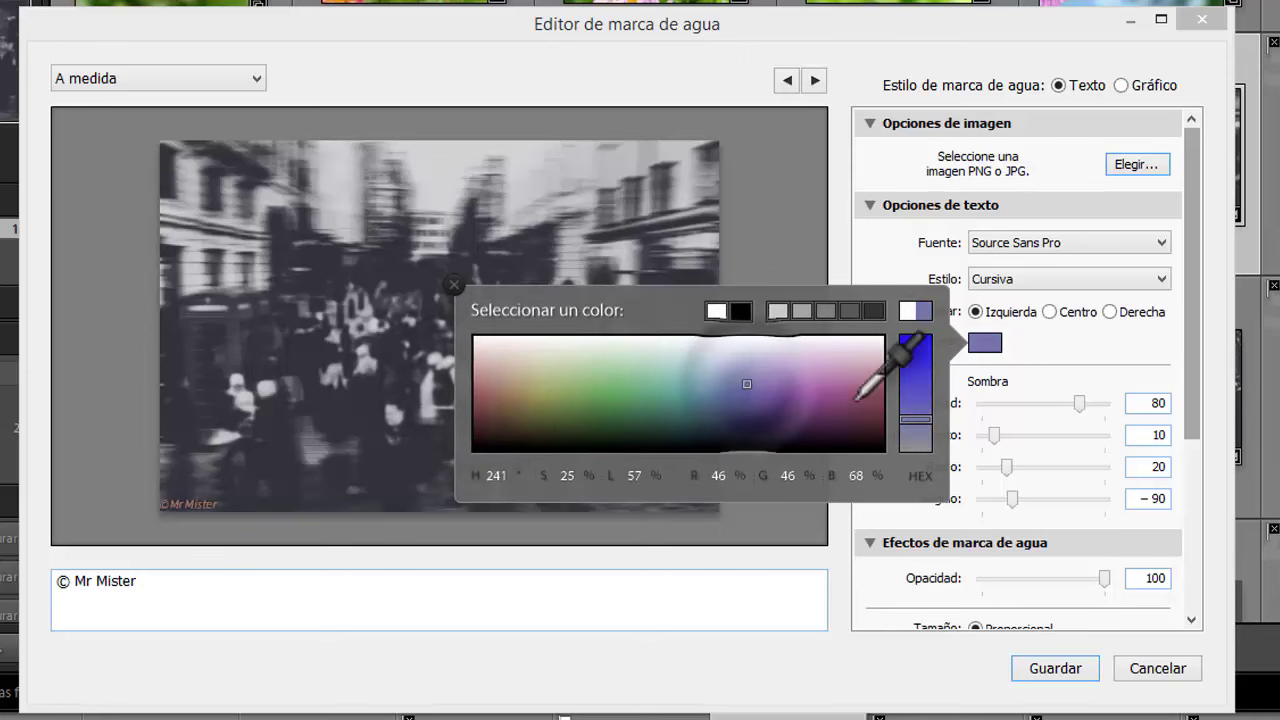
left_click(627, 391)
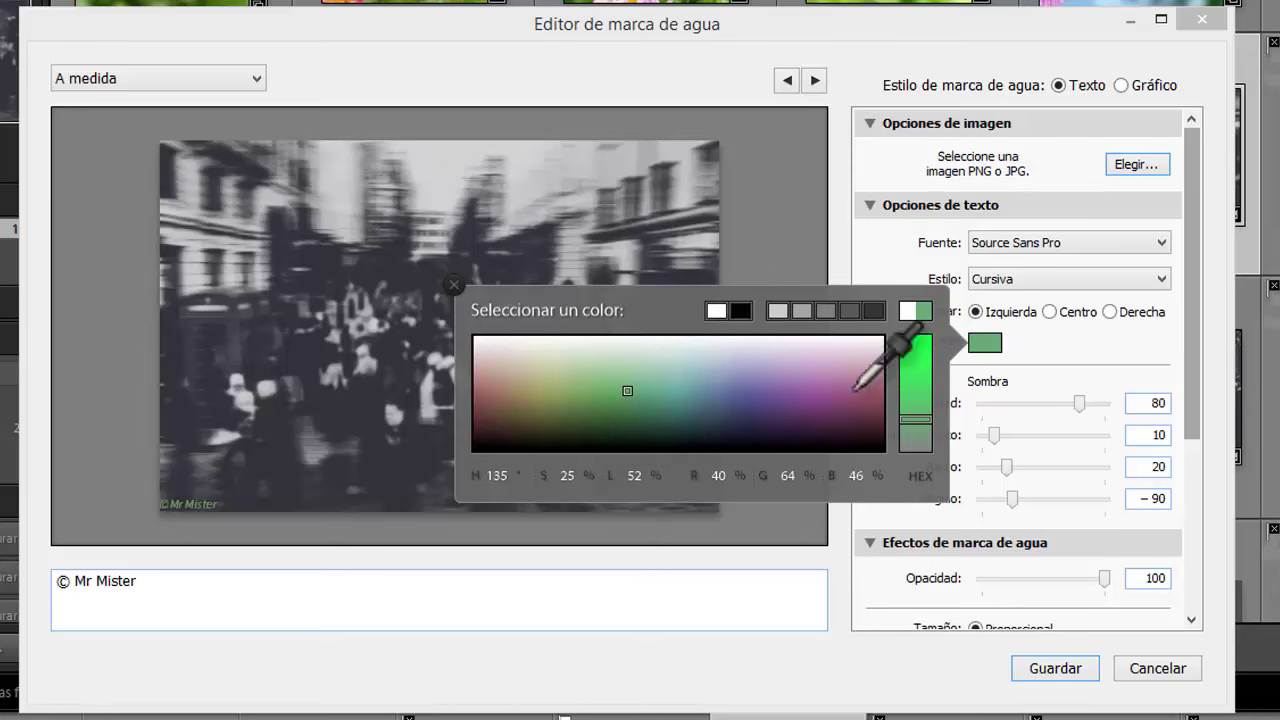
left_click(855, 391)
mouse_move(915, 420)
left_mouse_down()
mouse_move(915, 350)
mouse_move(932, 320)
mouse_move(917, 419)
mouse_move(913, 331)
left_mouse_up()
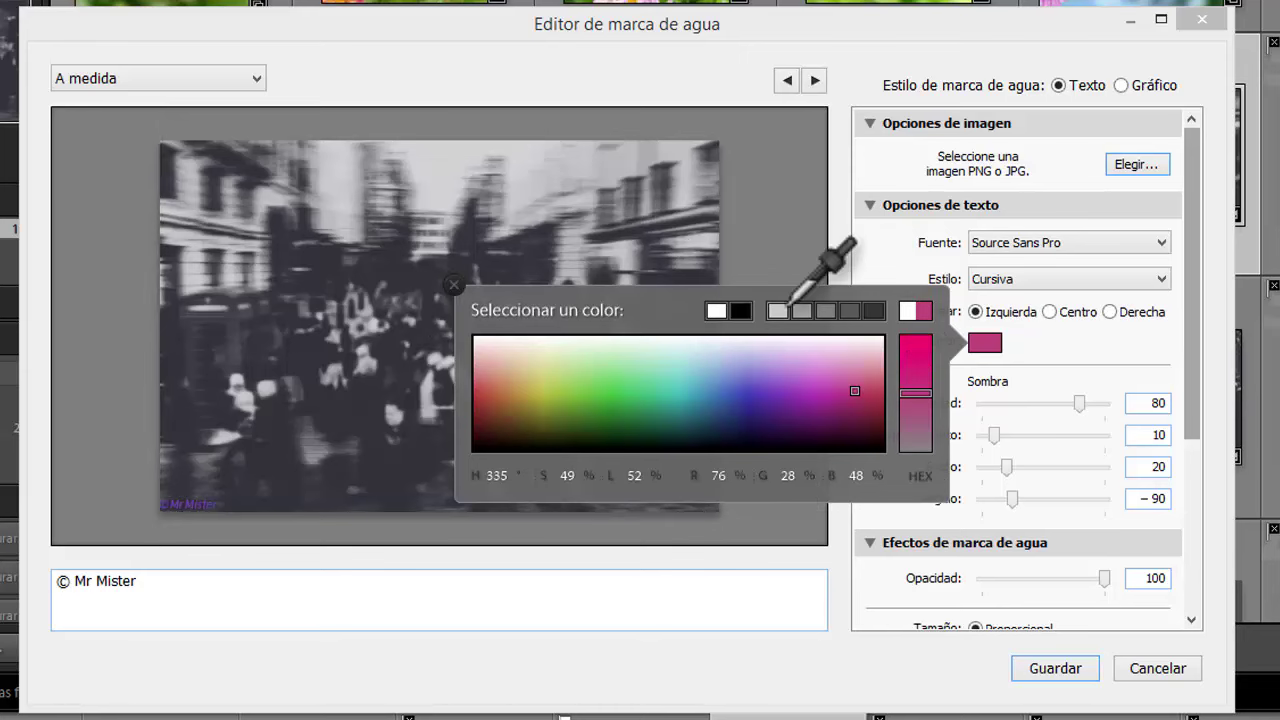
Try white, black, grey and magenta text colours, briefly opening the system colour dialog.
left_click(716, 310)
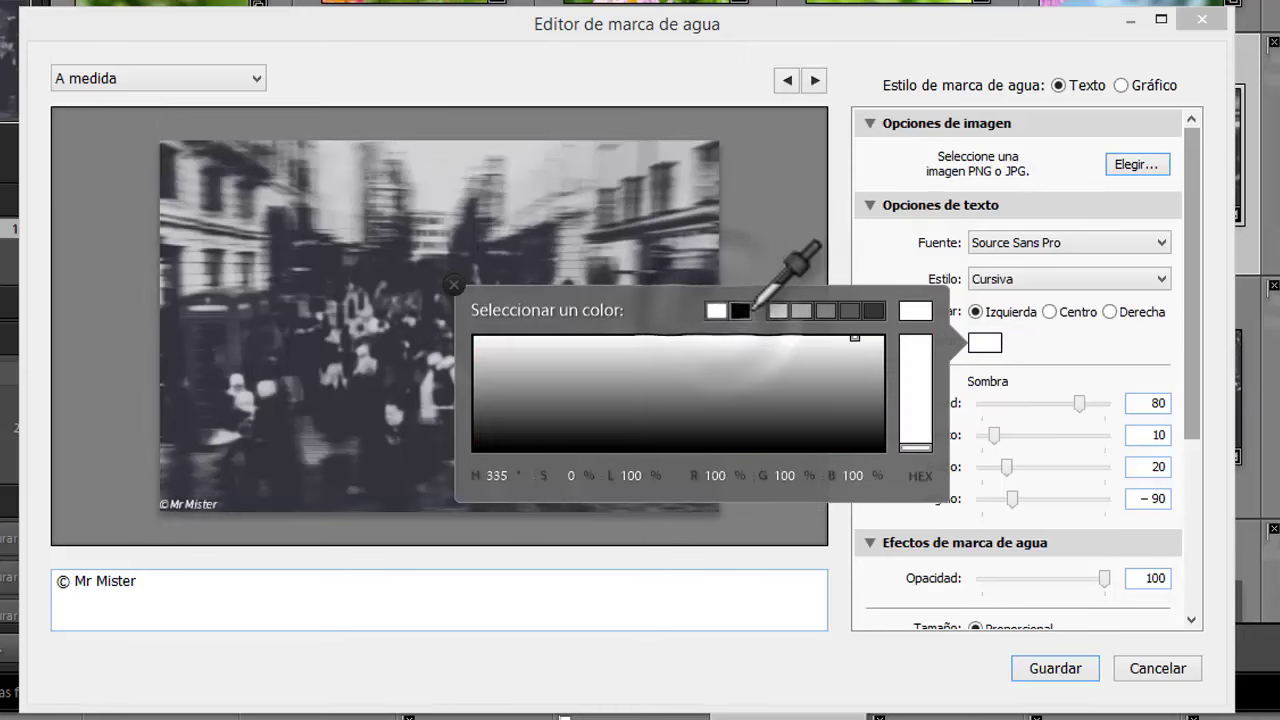
left_click(741, 311)
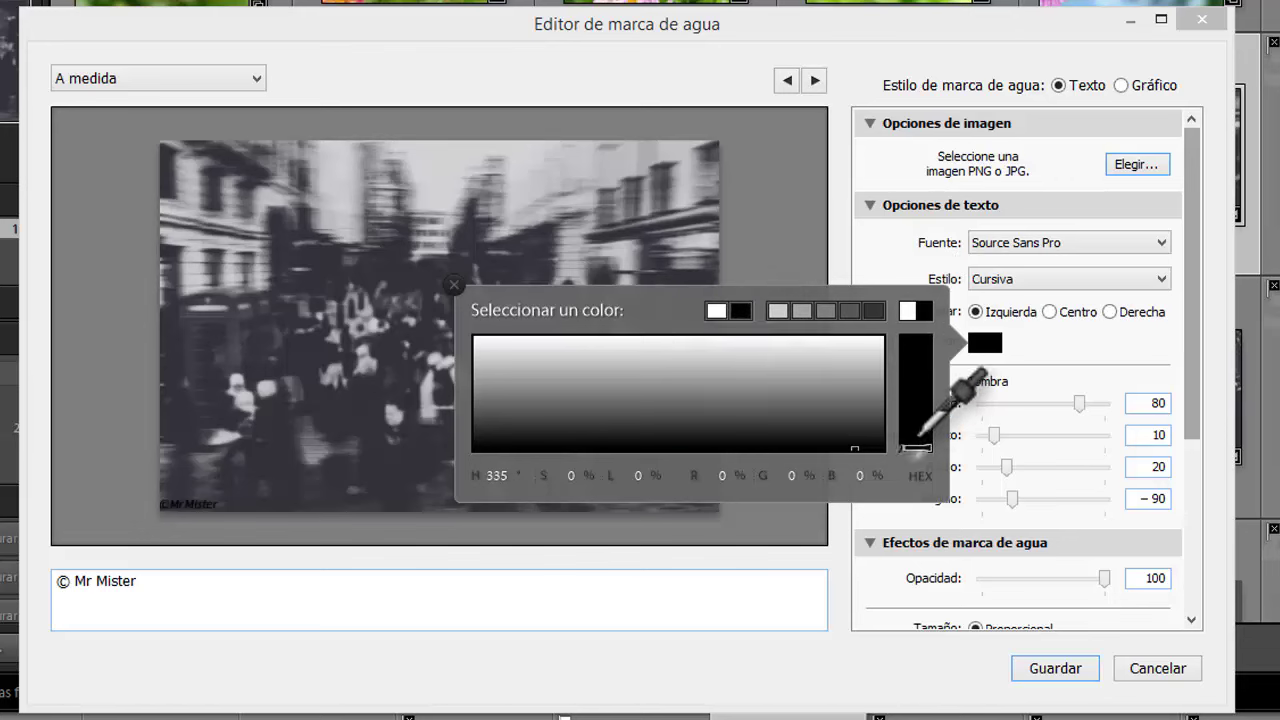
left_click(817, 385)
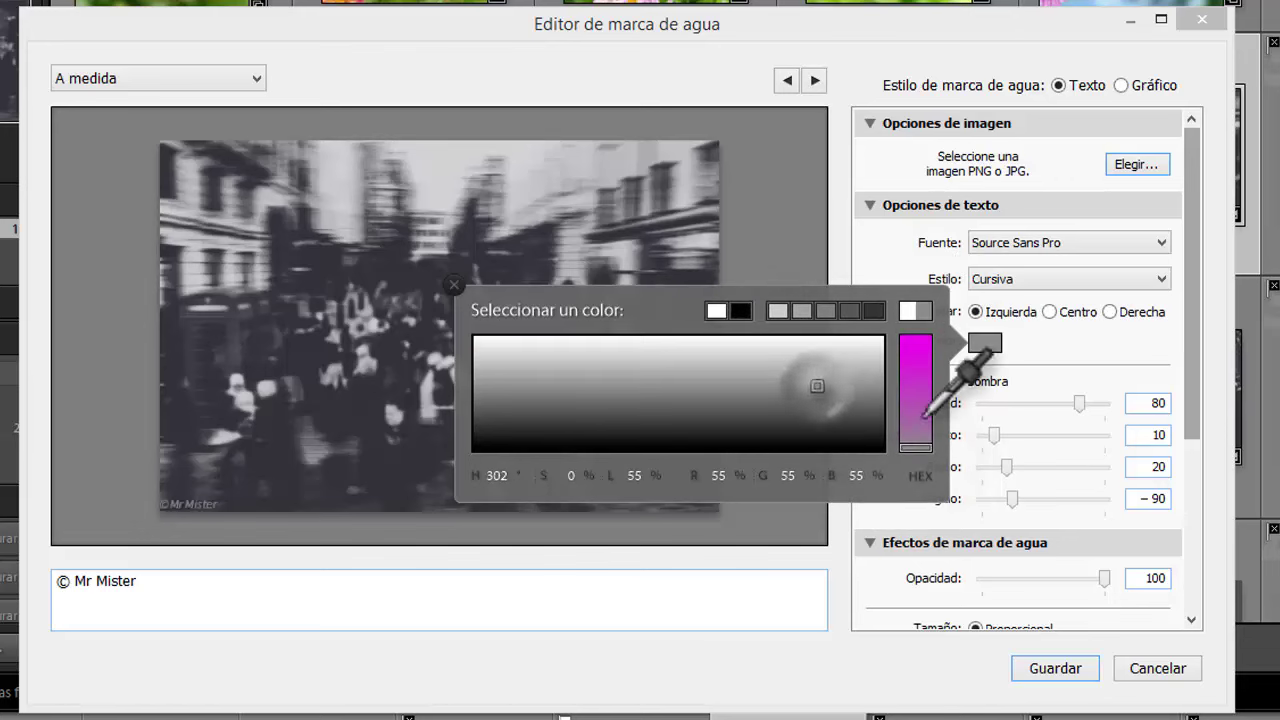
mouse_move(916, 446)
left_mouse_down()
mouse_move(916, 352)
mouse_move(944, 318)
left_mouse_up()
mouse_move(774, 391)
left_mouse_down()
mouse_move(743, 400)
mouse_move(809, 381)
left_mouse_up()
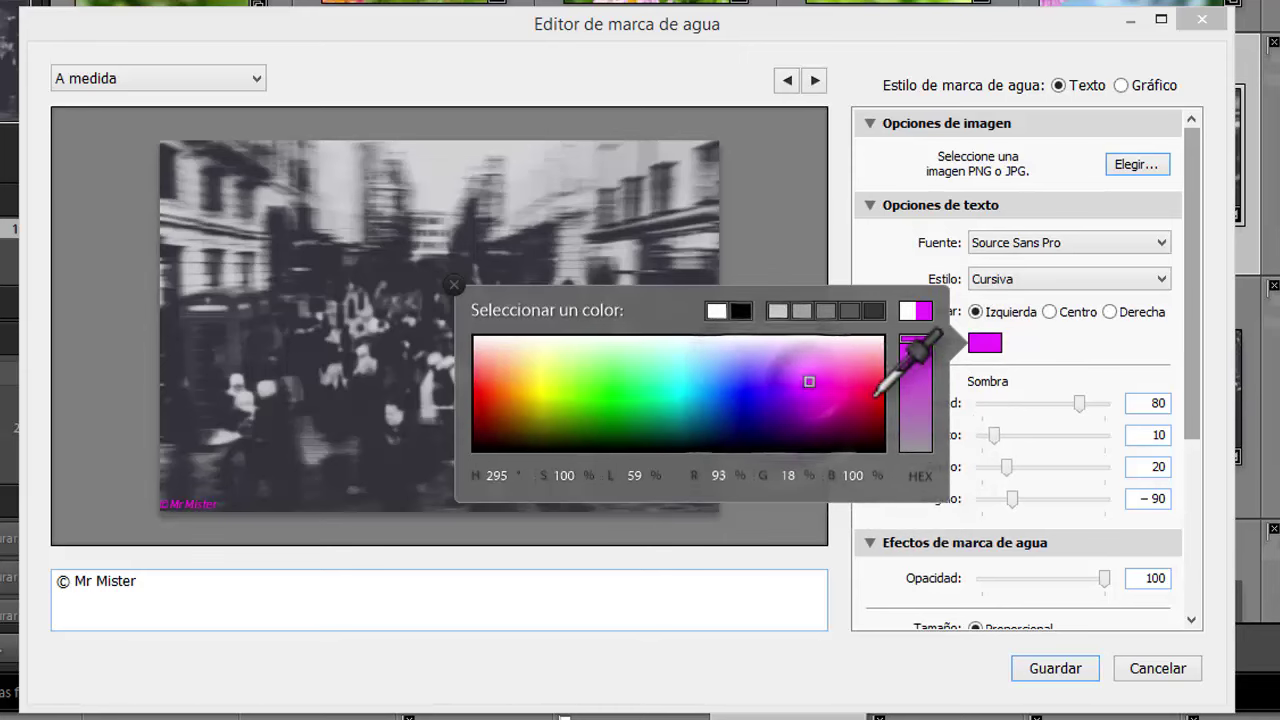
left_click(926, 314)
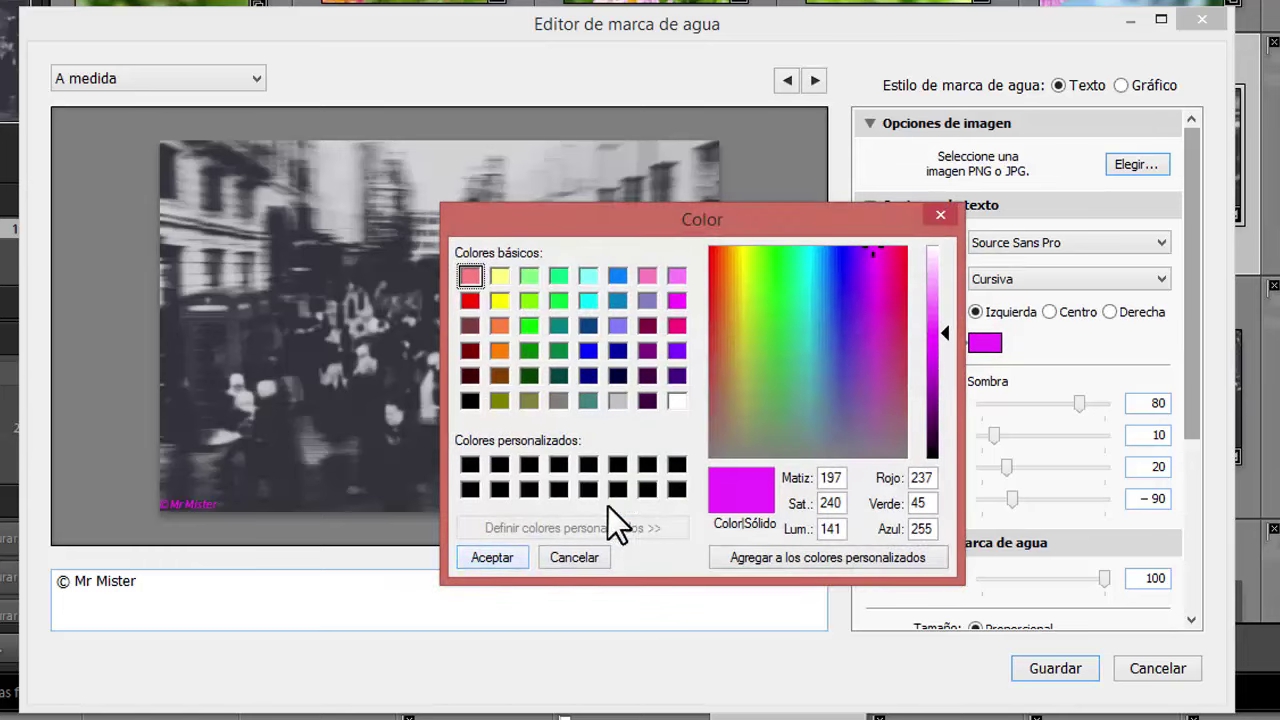
left_click(575, 558)
Save a blue custom colour, then set the text to the light-grey preset and close the picker.
left_click_drag(800, 368, 755, 400)
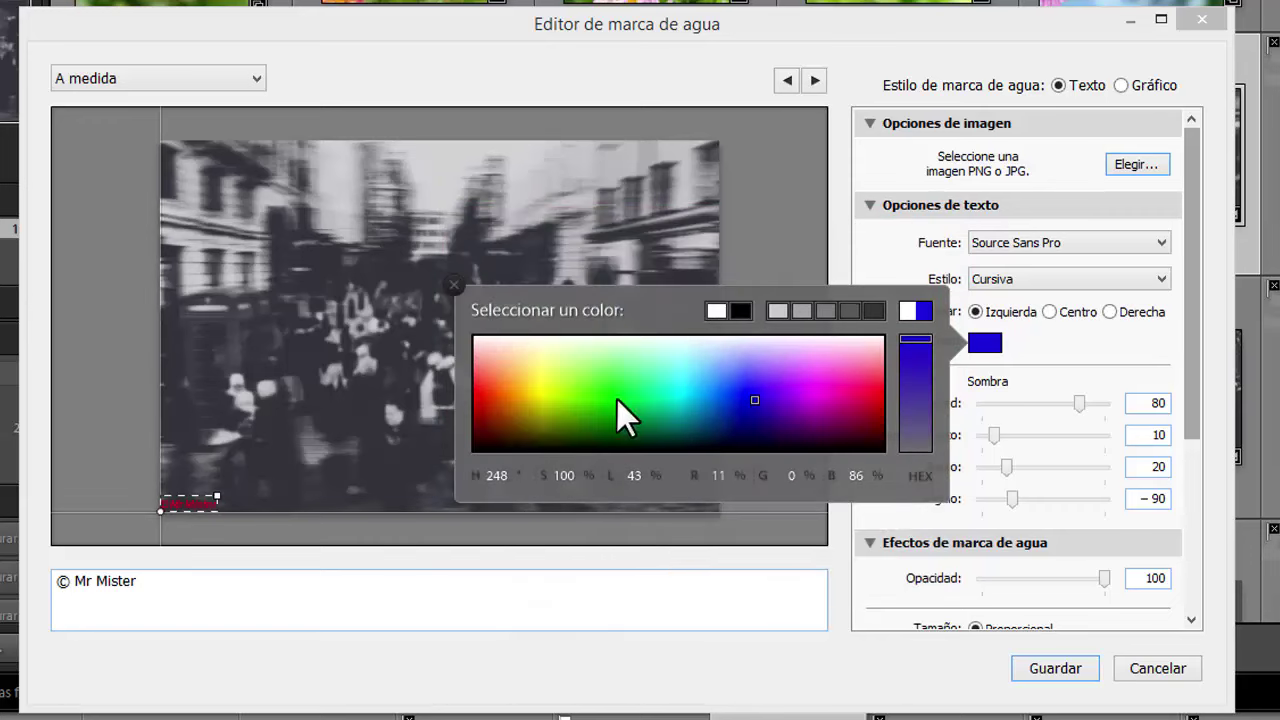
left_click(921, 308)
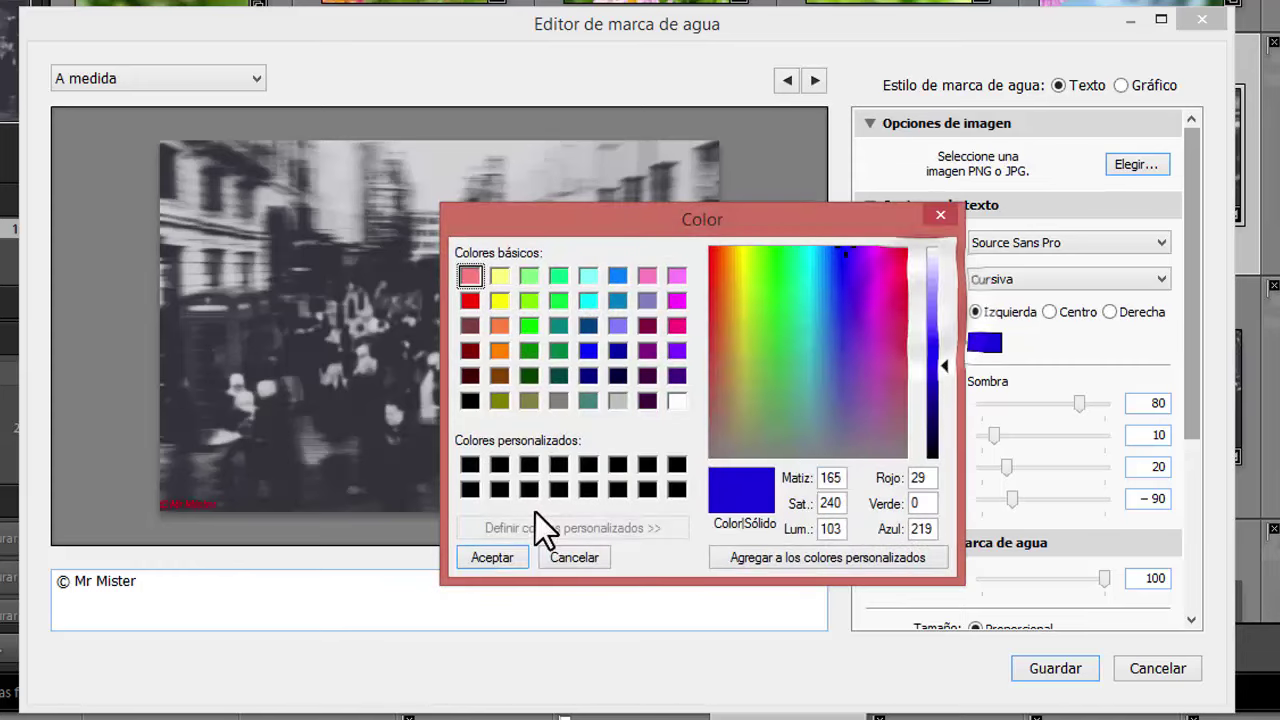
left_click(808, 560)
left_click(501, 563)
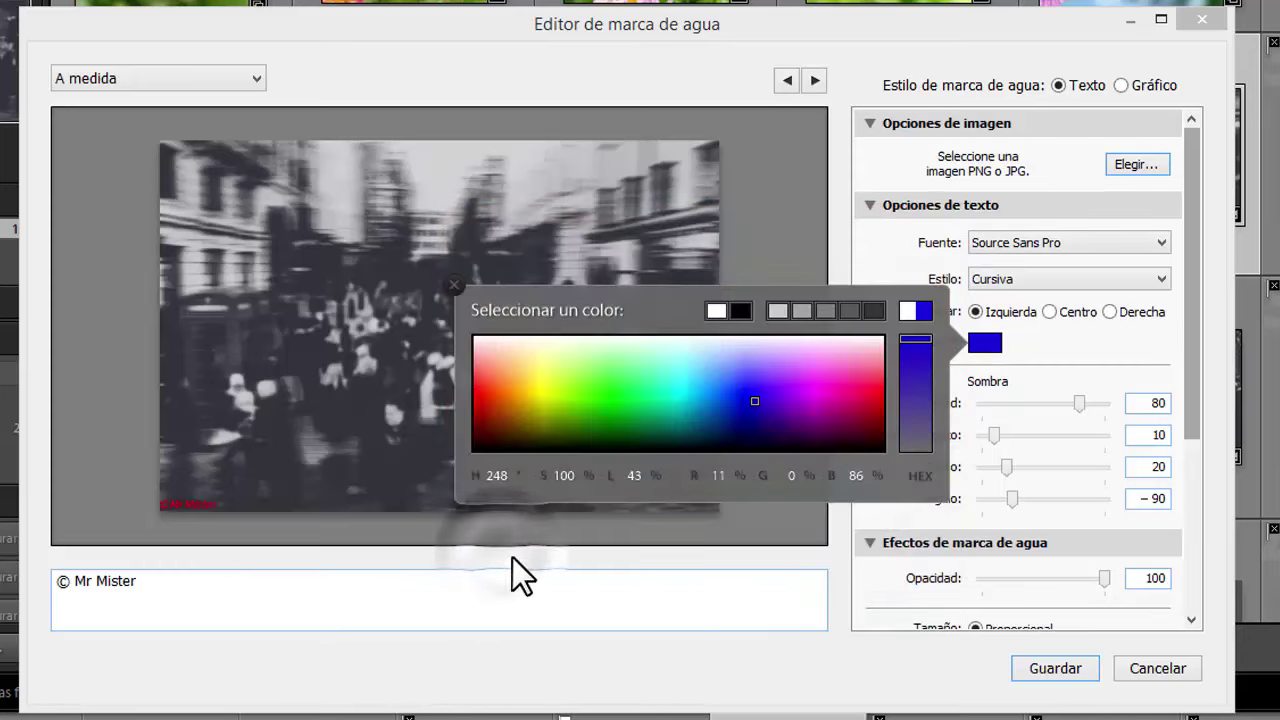
left_click(1064, 345)
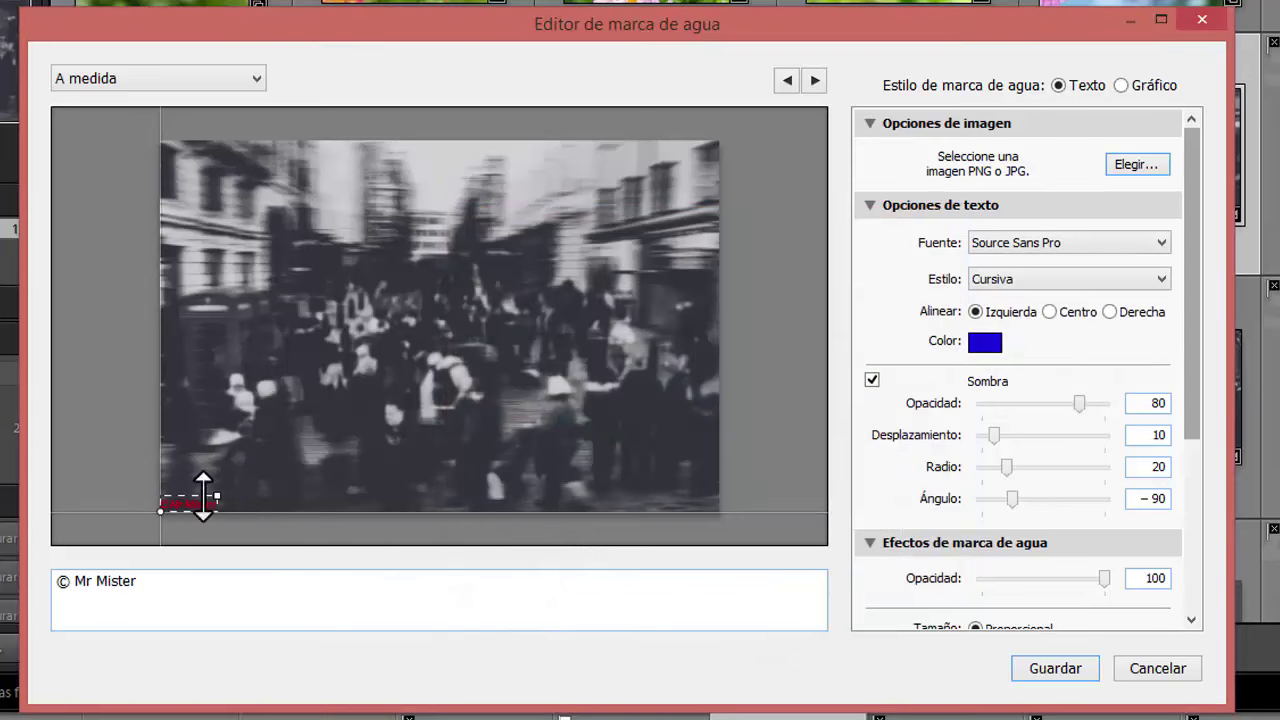
left_click(986, 344)
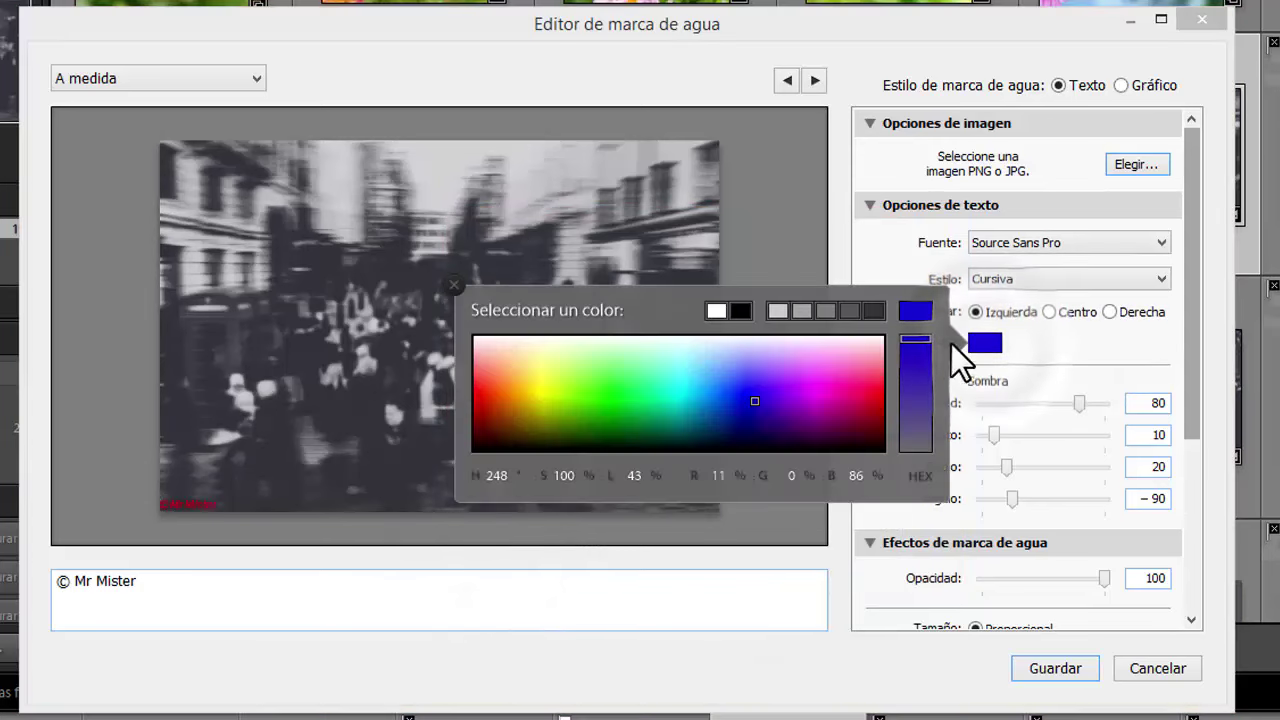
left_click(778, 311)
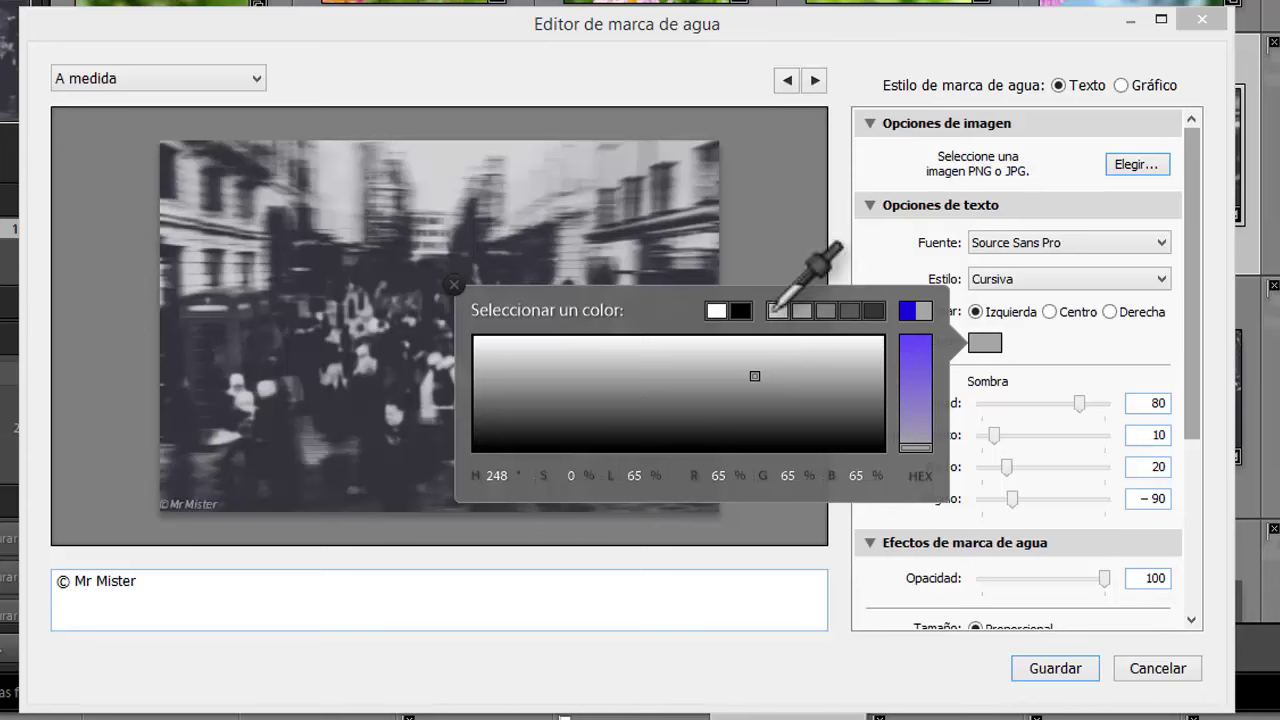
left_click(1050, 345)
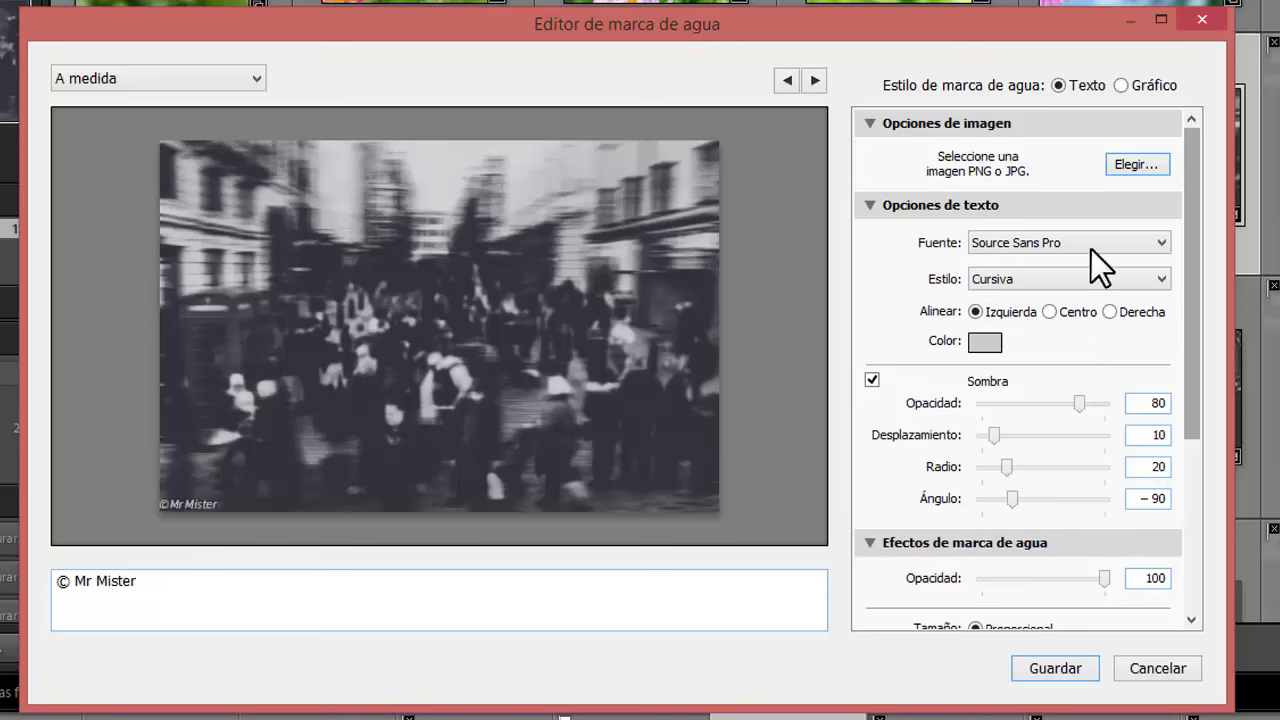
Scroll up through the Fuente list searching for Source Sans Pro Light.
scroll(1091, 250, "up", 1)
scroll(1091, 252, "down", 1)
scroll(1137, 243, "up", 1)
scroll(1137, 243, "up", 1)
scroll(1137, 243, "up", 1)
scroll(1137, 243, "up", 1)
scroll(1137, 243, "up", 1)
scroll(1137, 243, "up", 1)
scroll(1137, 243, "up", 1)
scroll(1137, 243, "up", 1)
scroll(1137, 243, "up", 1)
scroll(1137, 243, "up", 1)
Settle on Source Sans Pro Light and choose Cursiva as the text style.
scroll(1137, 243, "down", 1)
scroll(1137, 243, "down", 1)
scroll(1137, 243, "down", 1)
scroll(1137, 243, "down", 1)
scroll(1137, 243, "down", 1)
scroll(1137, 243, "down", 1)
scroll(1137, 243, "down", 1)
scroll(1137, 243, "down", 1)
scroll(1137, 243, "down", 1)
scroll(1137, 243, "down", 1)
scroll(1137, 243, "down", 1)
scroll(1137, 243, "down", 1)
scroll(1137, 243, "down", 1)
scroll(1137, 243, "down", 1)
scroll(1137, 243, "down", 1)
scroll(1137, 243, "down", 1)
scroll(1137, 243, "up", 1)
scroll(1137, 243, "up", 1)
scroll(1137, 243, "up", 1)
left_click(1116, 279)
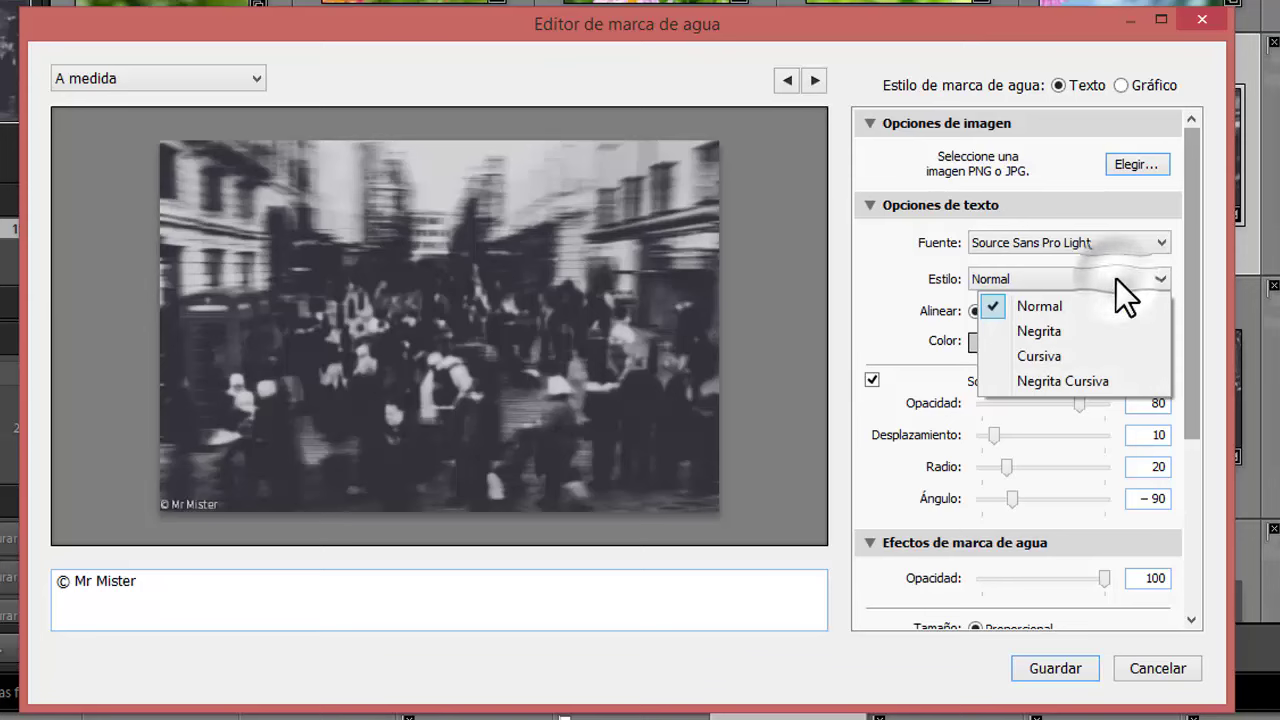
left_click(1068, 360)
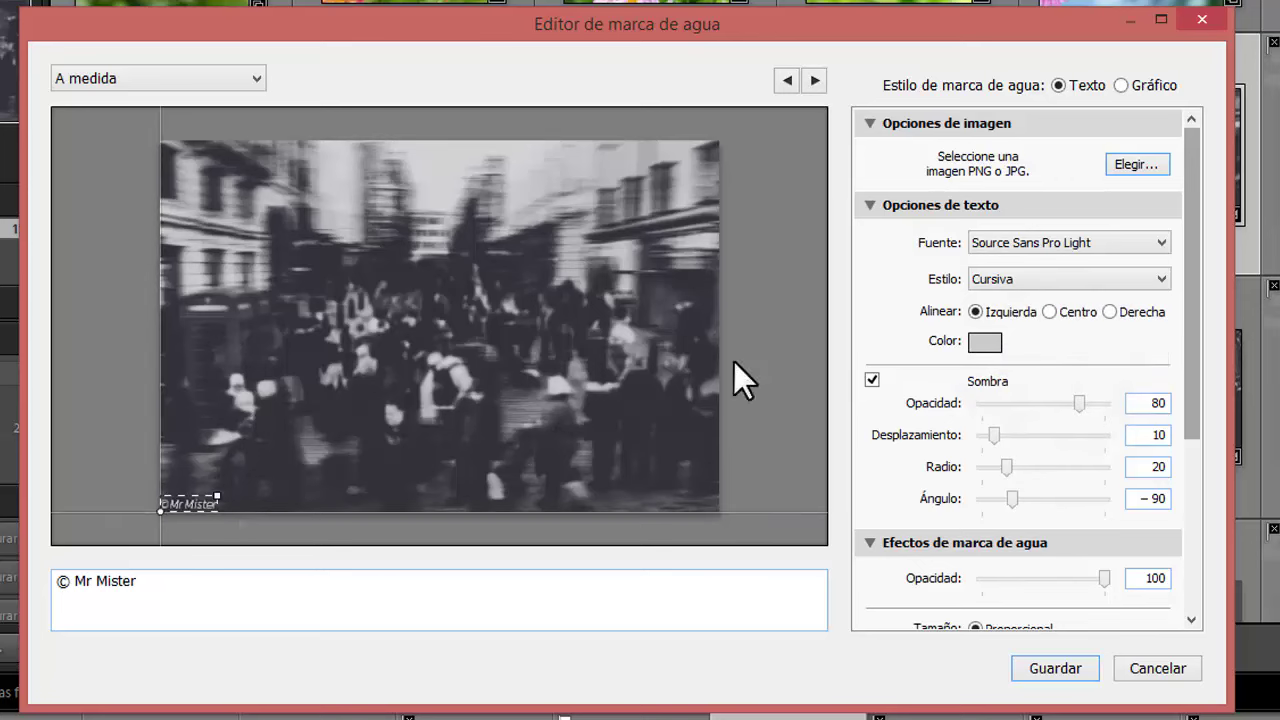
Try larger watermark sizes and the fit and fill options, then return to Proporcional sizing.
mouse_move(1193, 305)
left_mouse_down()
mouse_move(1201, 498)
mouse_move(1201, 457)
left_mouse_up()
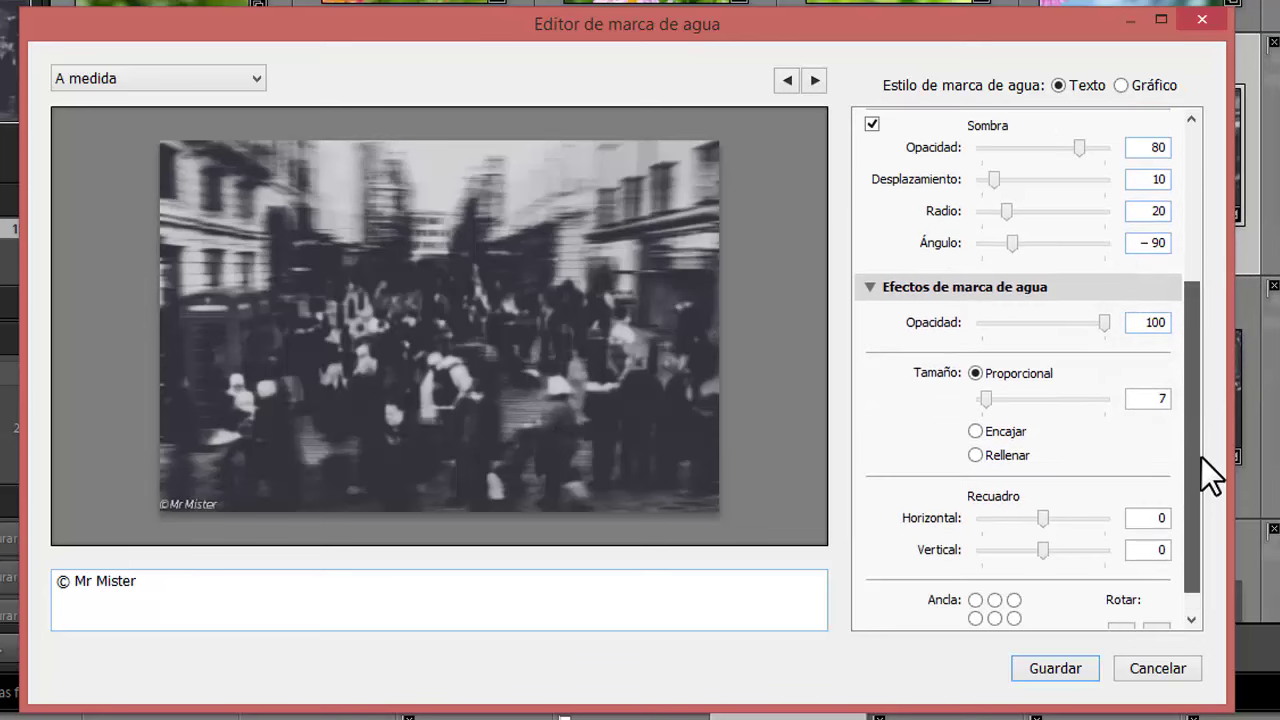
left_click_drag(985, 397, 1003, 405)
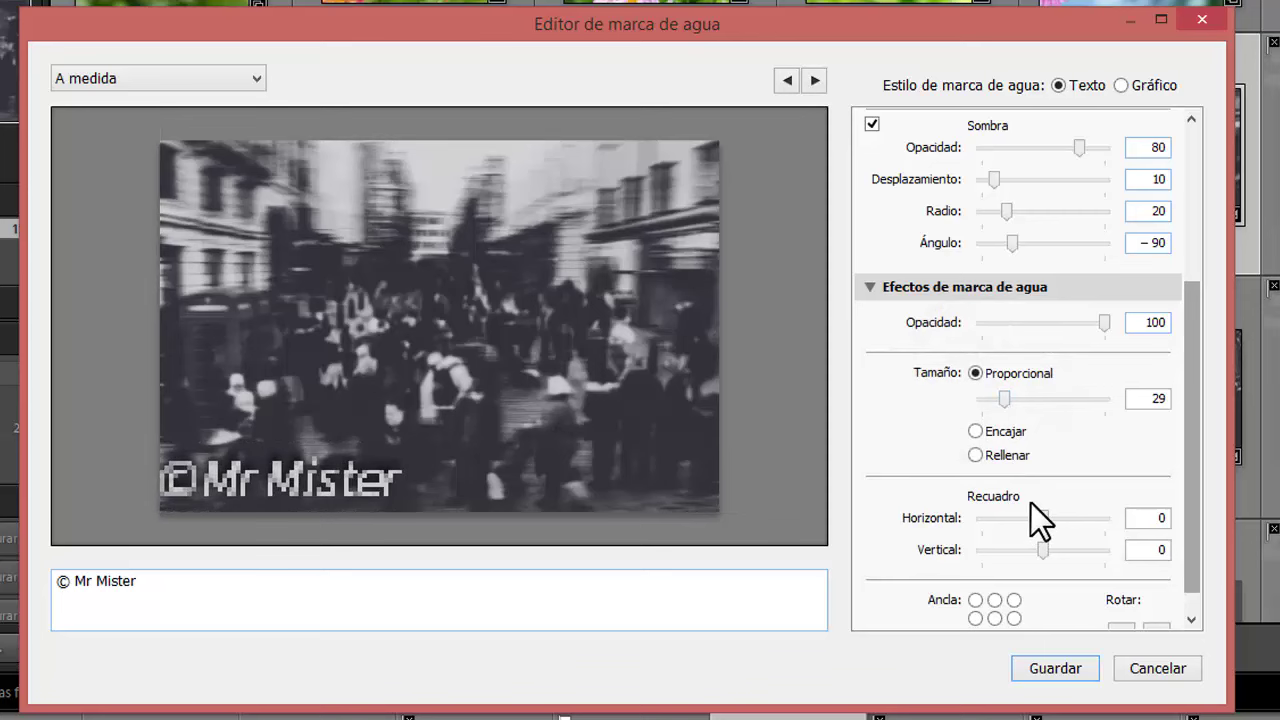
left_click(975, 432)
left_click(979, 456)
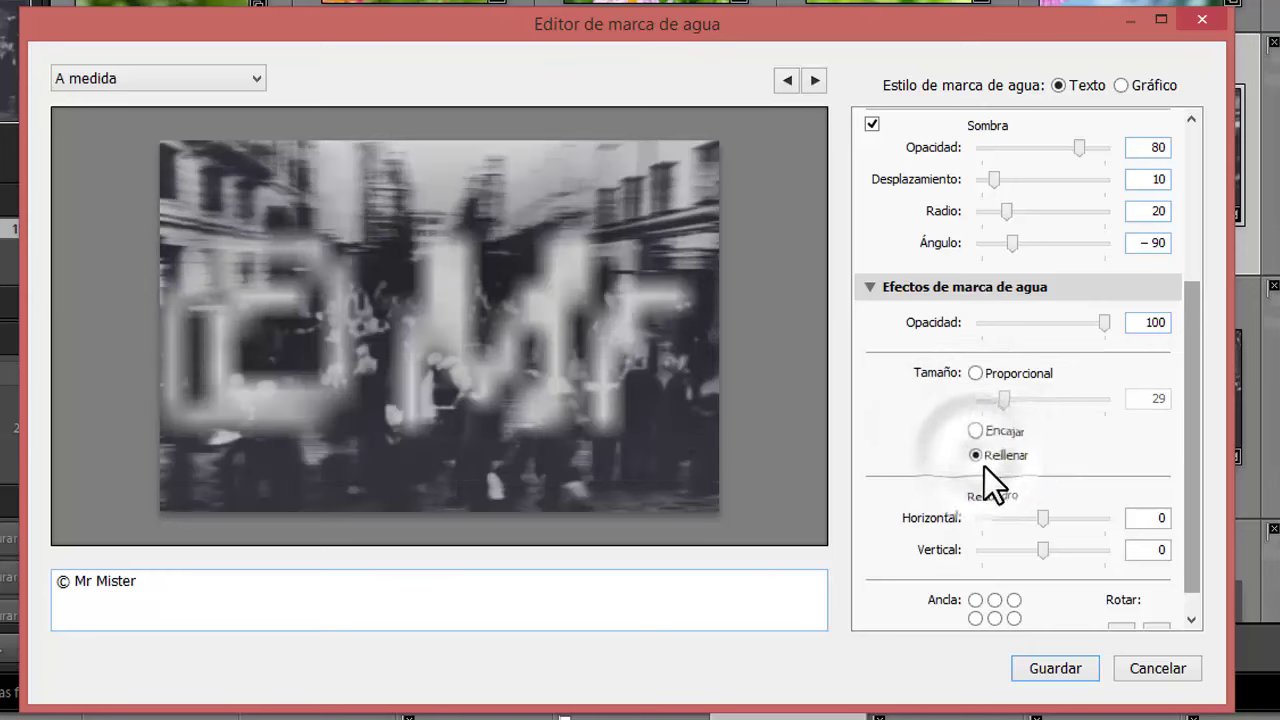
left_click(979, 439)
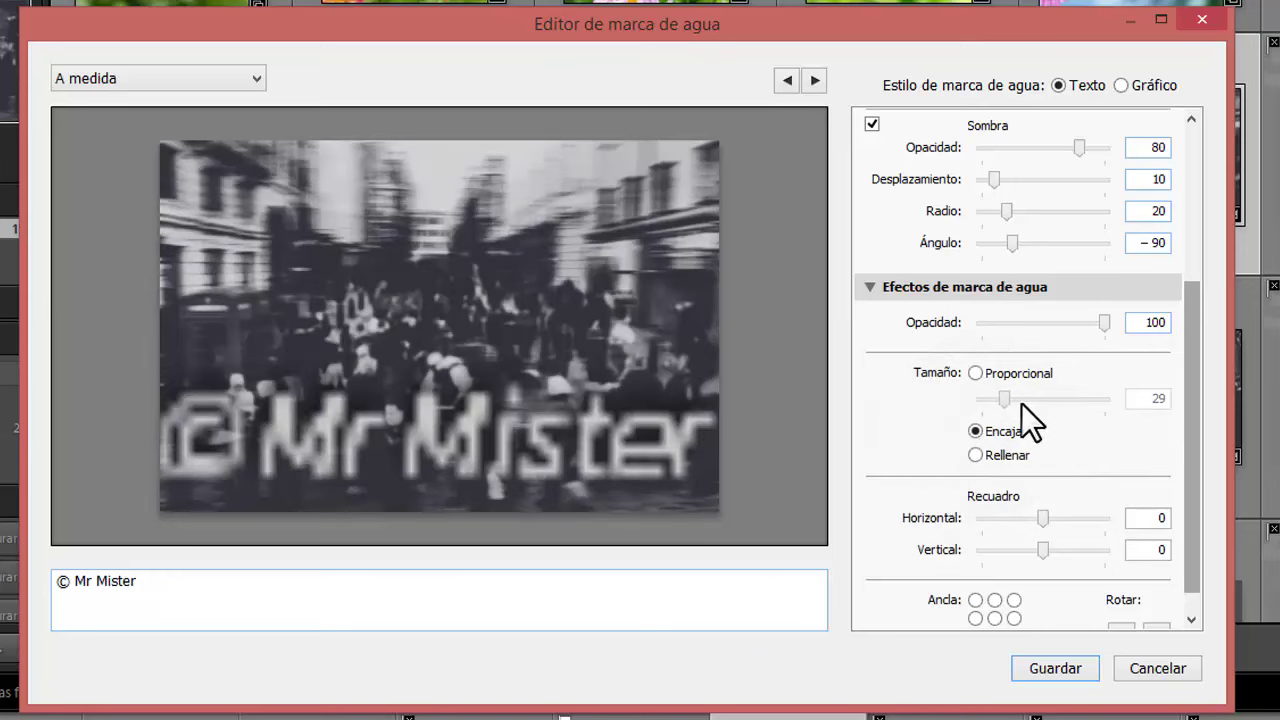
left_click(976, 372)
left_click_drag(1001, 400, 990, 397)
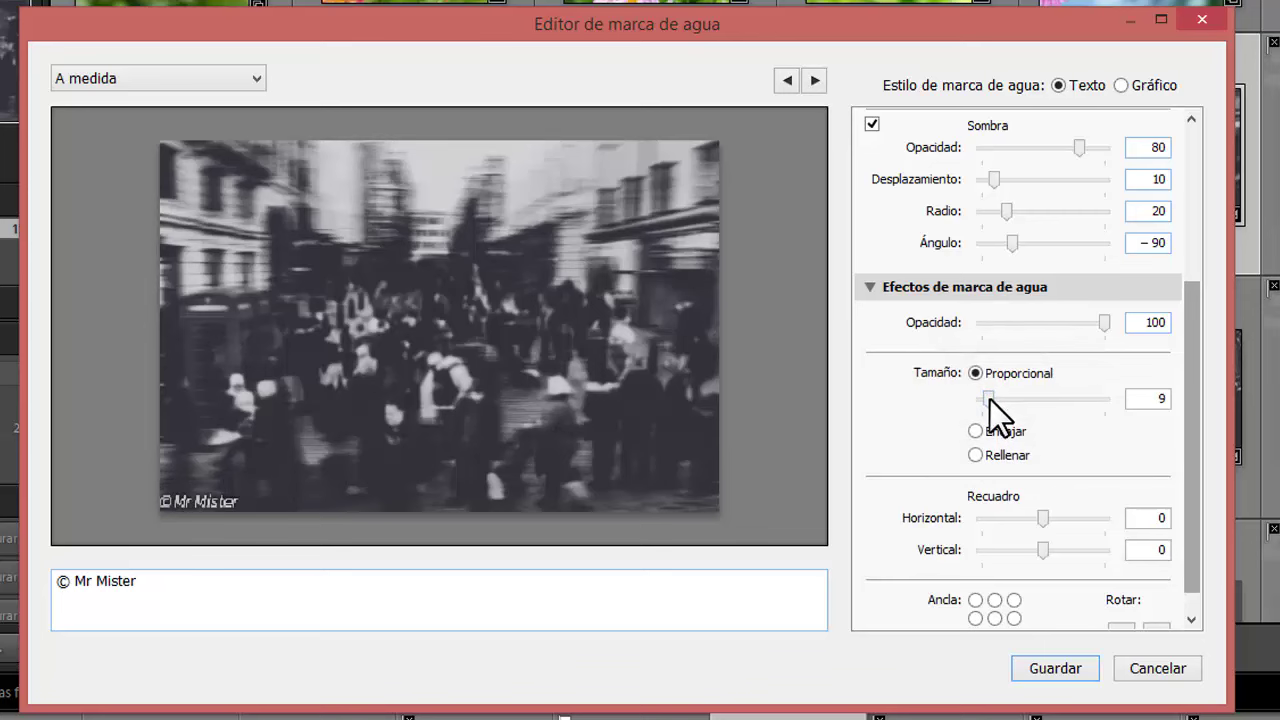
left_click_drag(984, 396, 990, 400)
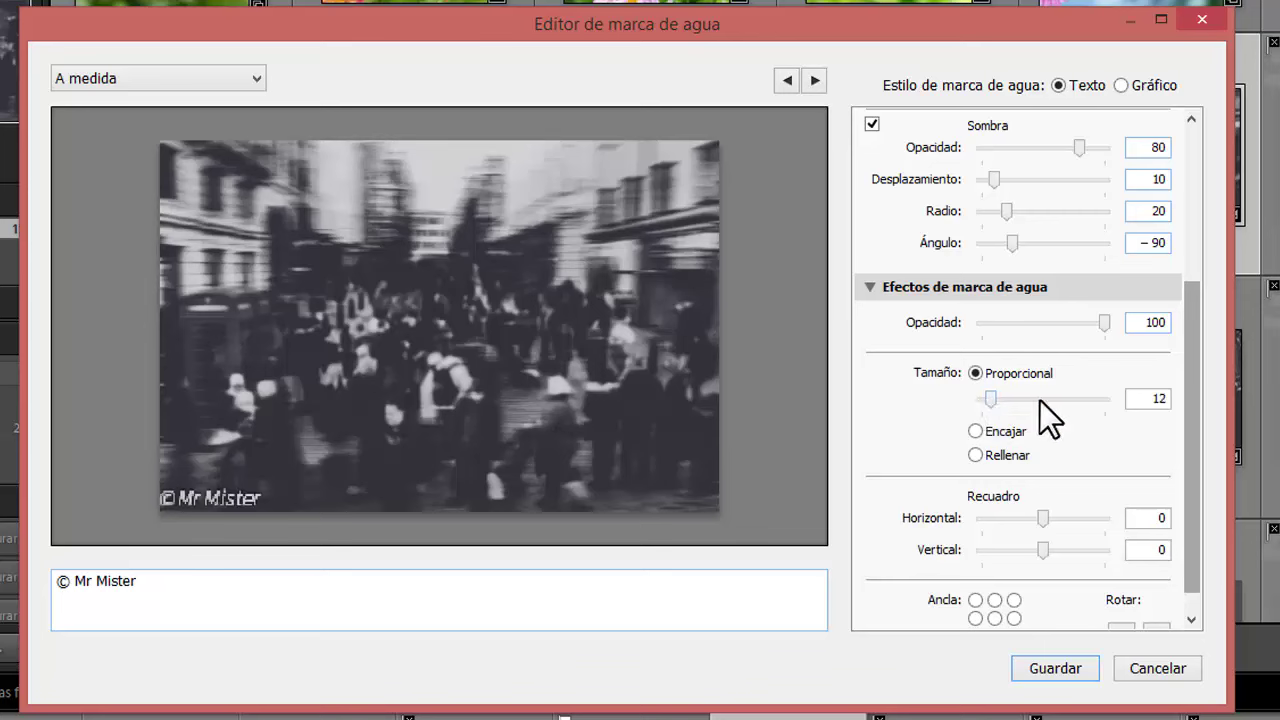
Enter a proportional size of 10 and inset the watermark by 2 horizontally and vertically.
double_click(1155, 398)
type("10")
key("Tab")
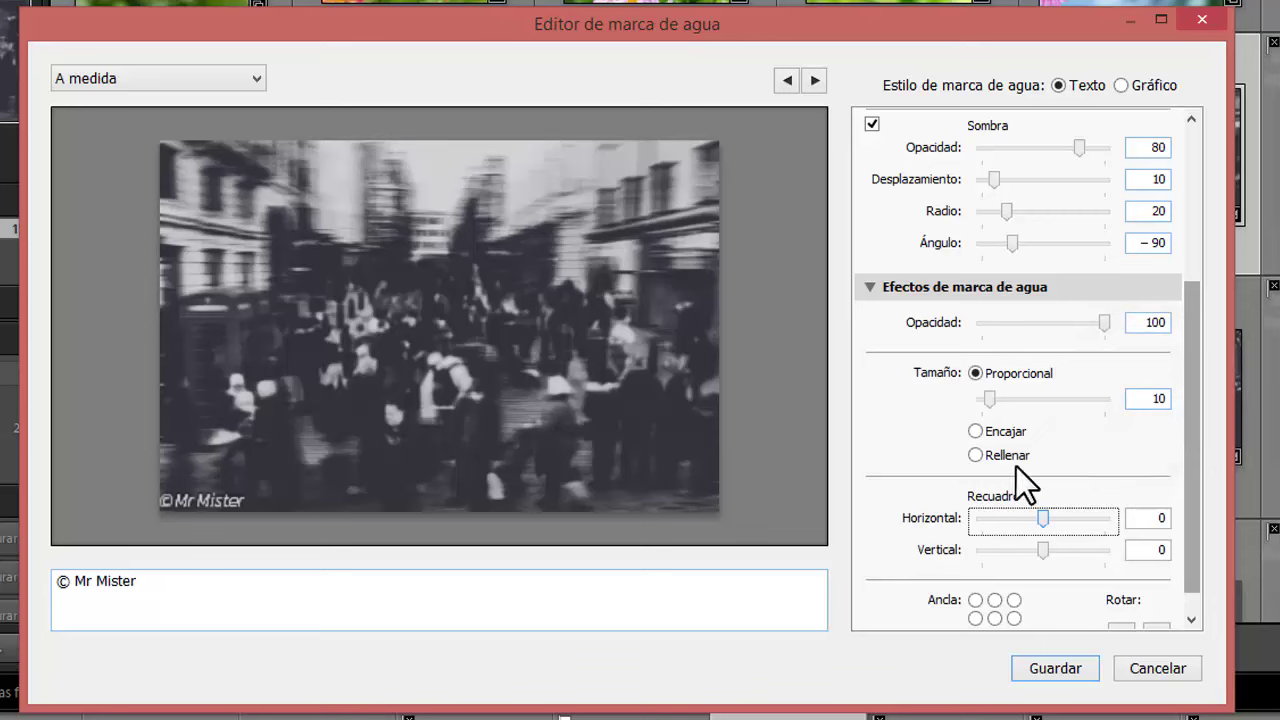
mouse_move(1040, 518)
left_mouse_down()
mouse_move(1116, 531)
mouse_move(979, 519)
mouse_move(1069, 520)
mouse_move(1042, 528)
mouse_move(1057, 531)
mouse_move(1051, 551)
left_mouse_up()
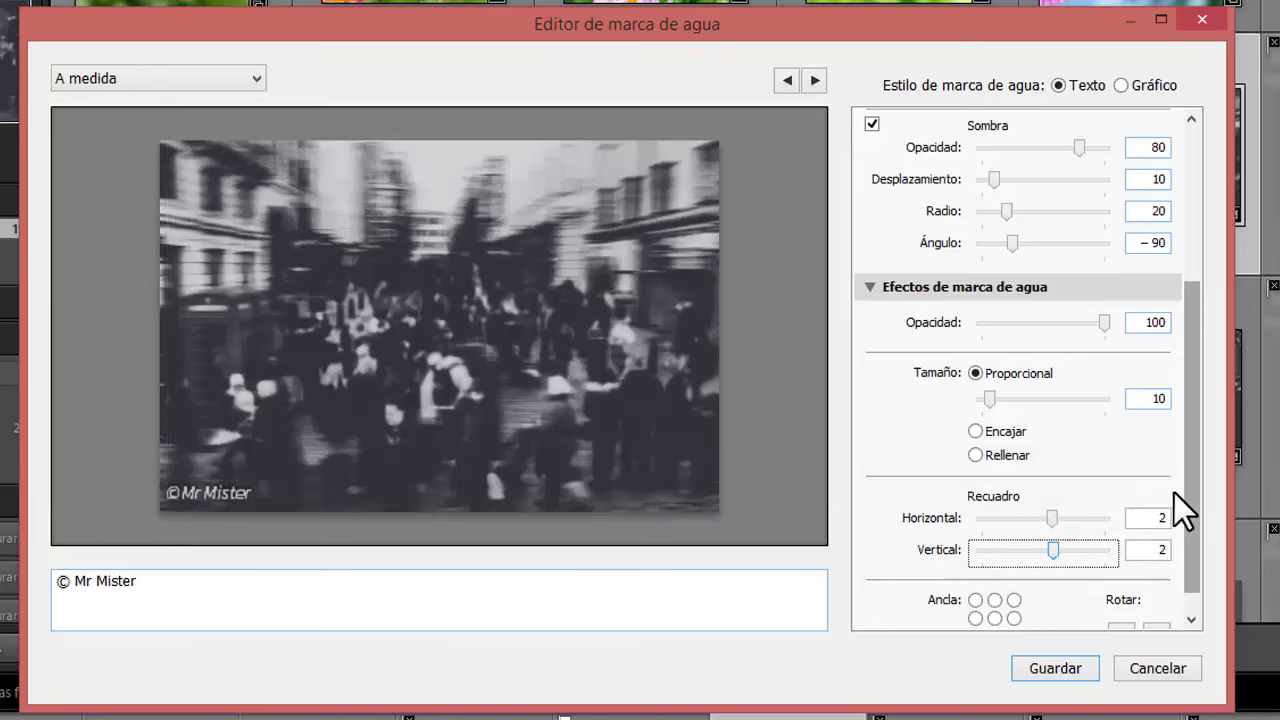
Rotate the watermark 90° to run vertically, set the inset to 10, and anchor it middle-left.
scroll(1189, 505, "down", 1)
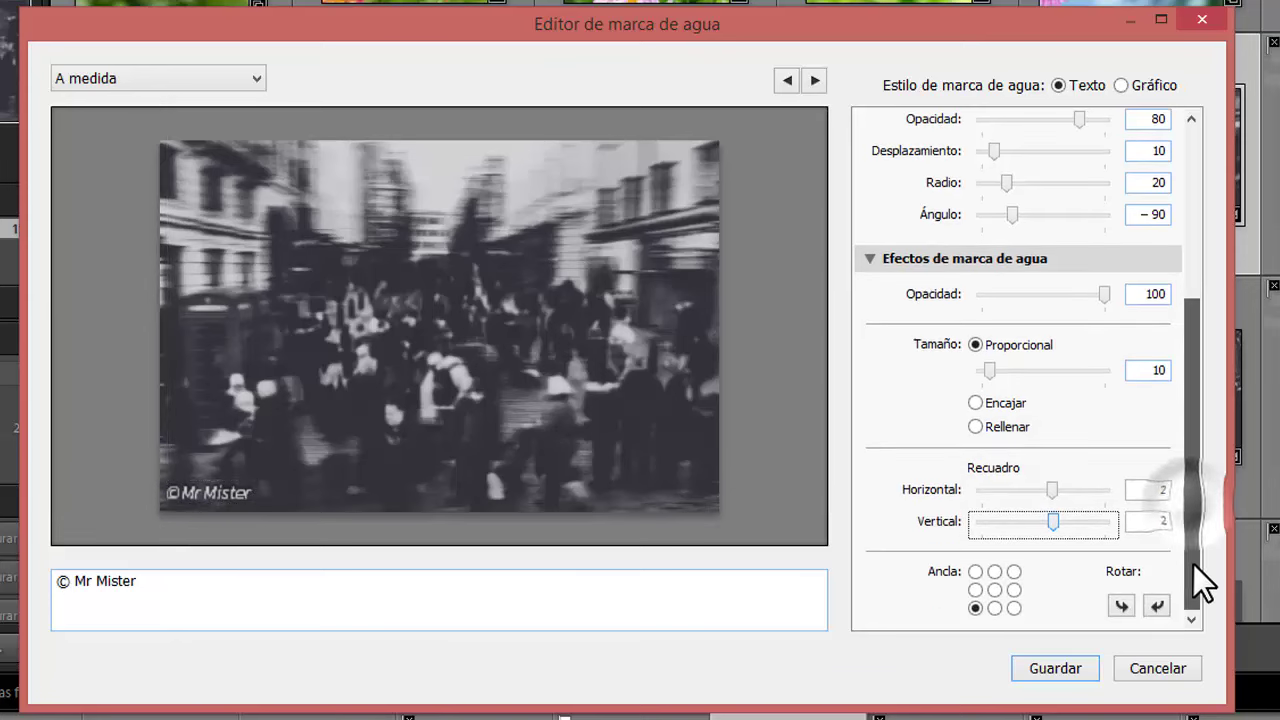
left_click(996, 589)
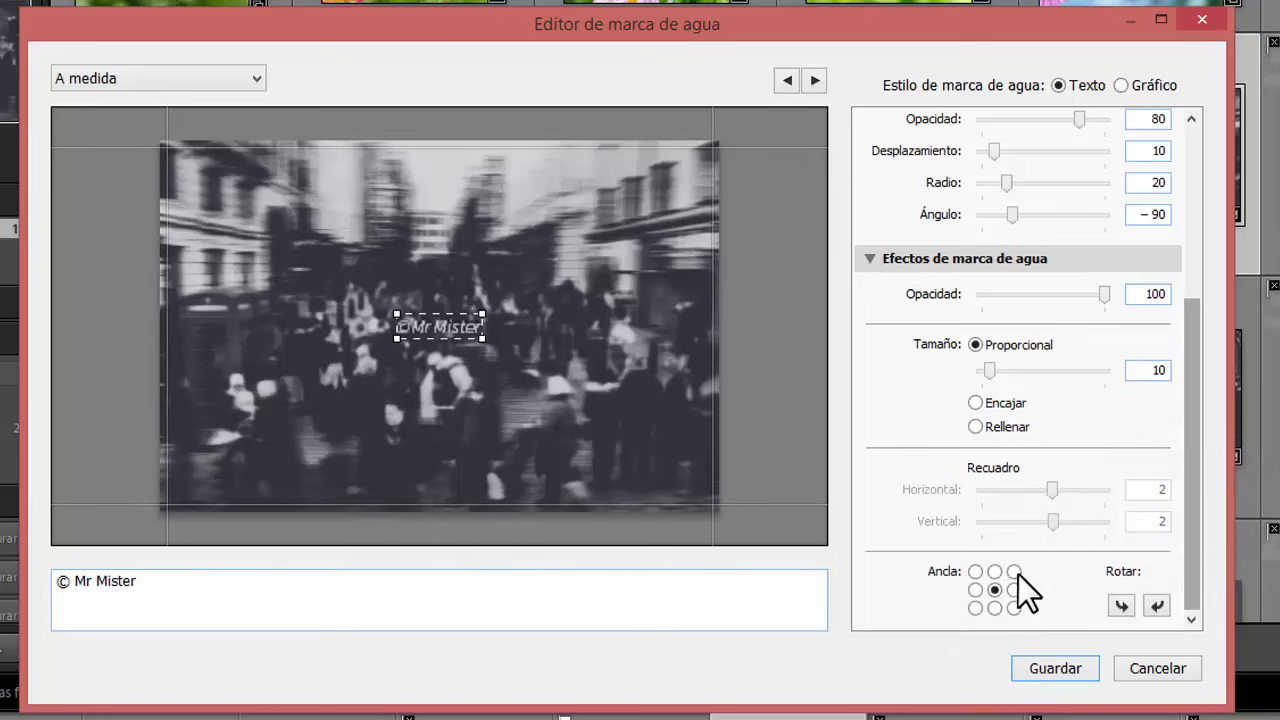
left_click(1015, 572)
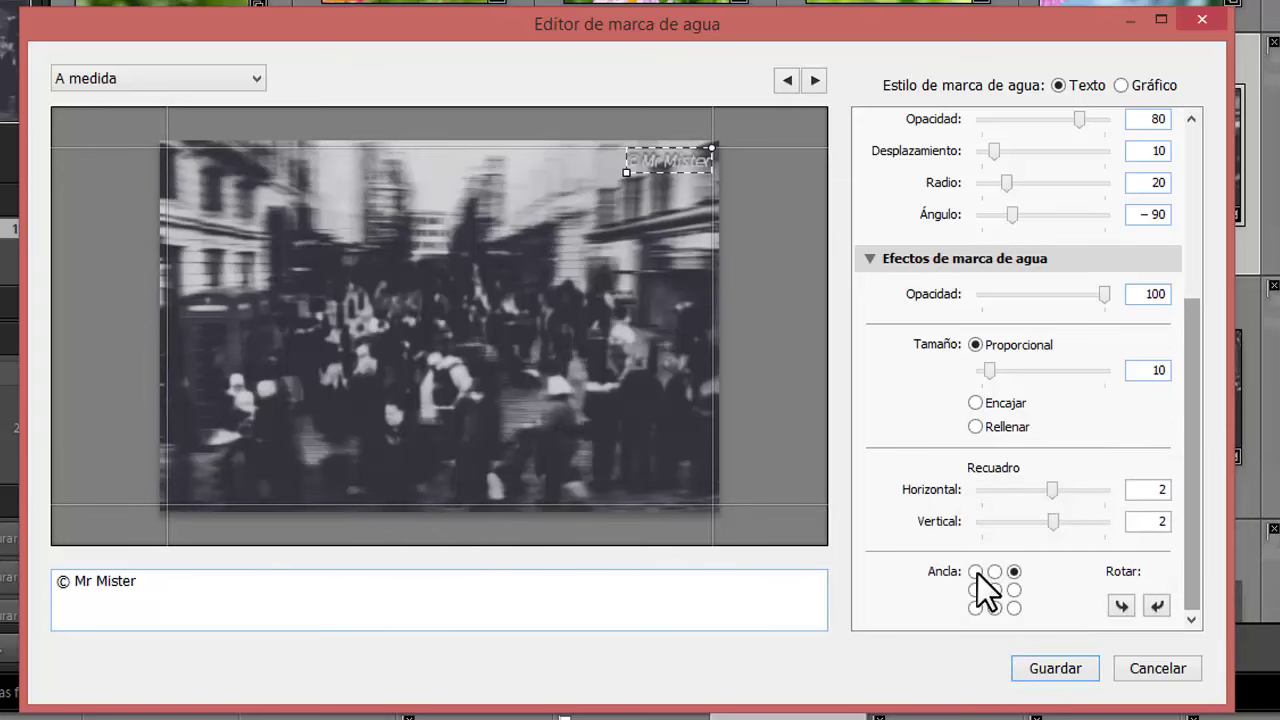
left_click(975, 572)
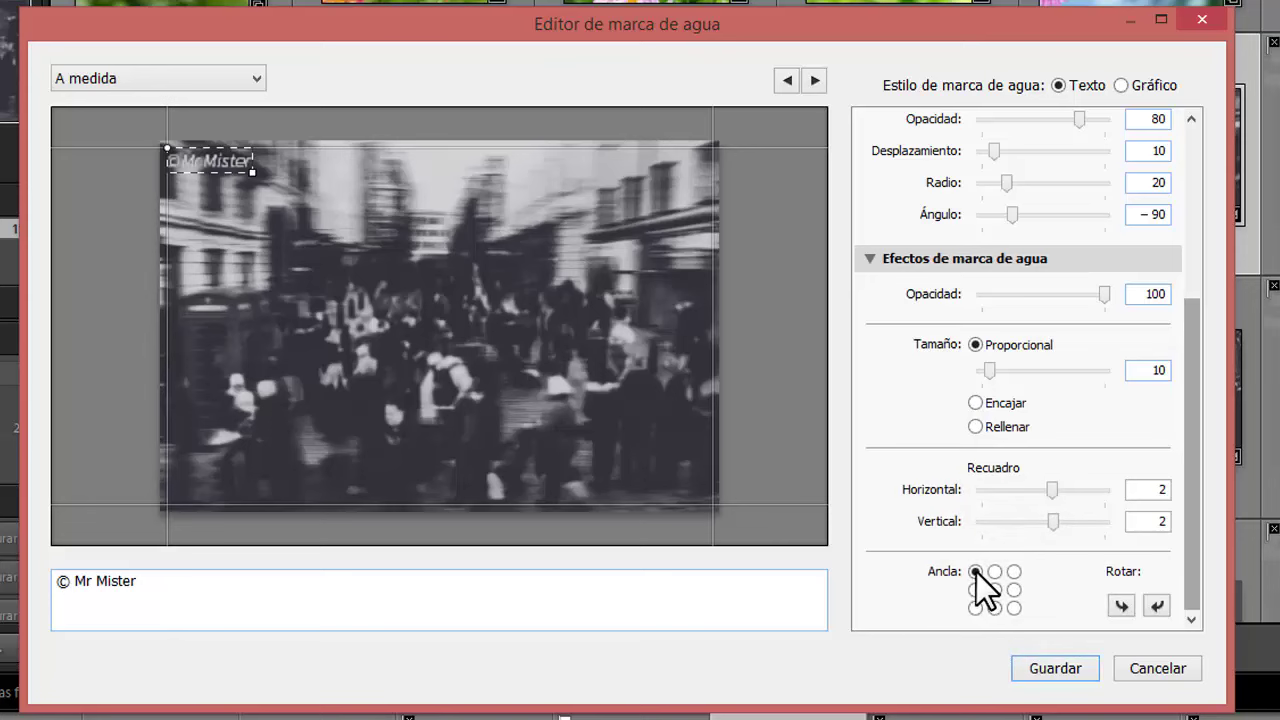
left_click(1122, 605)
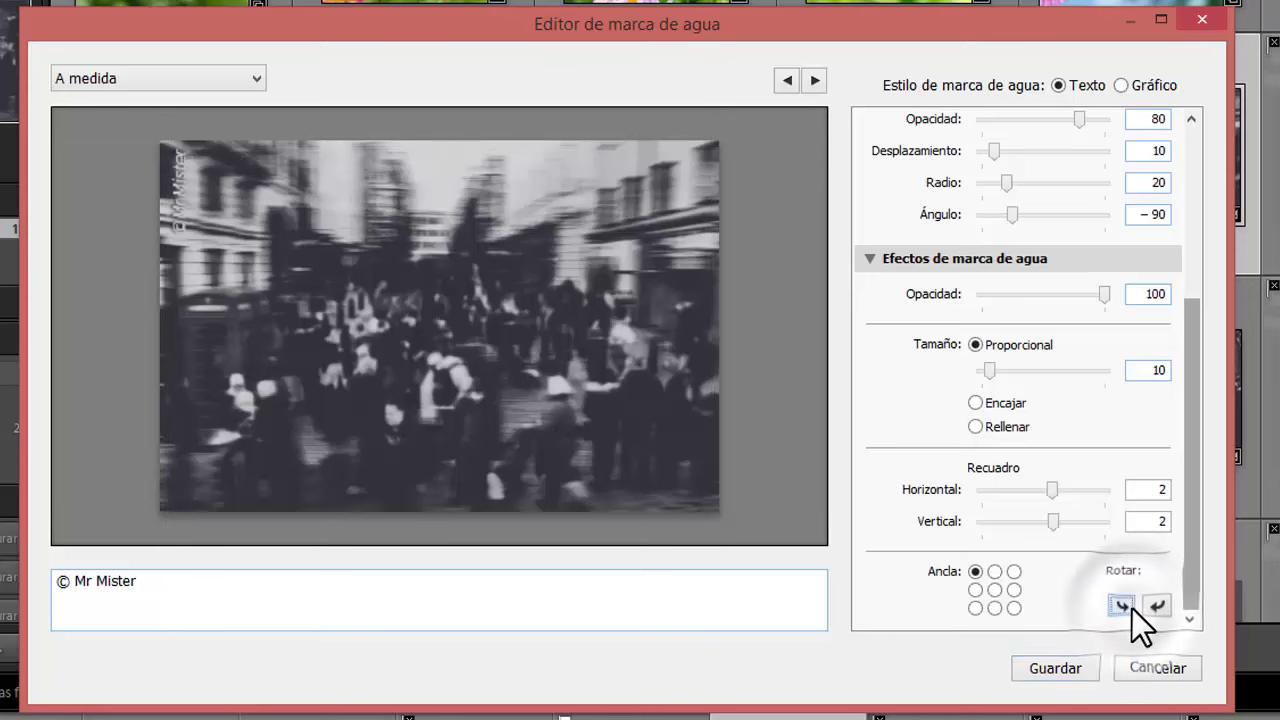
left_click(1153, 607)
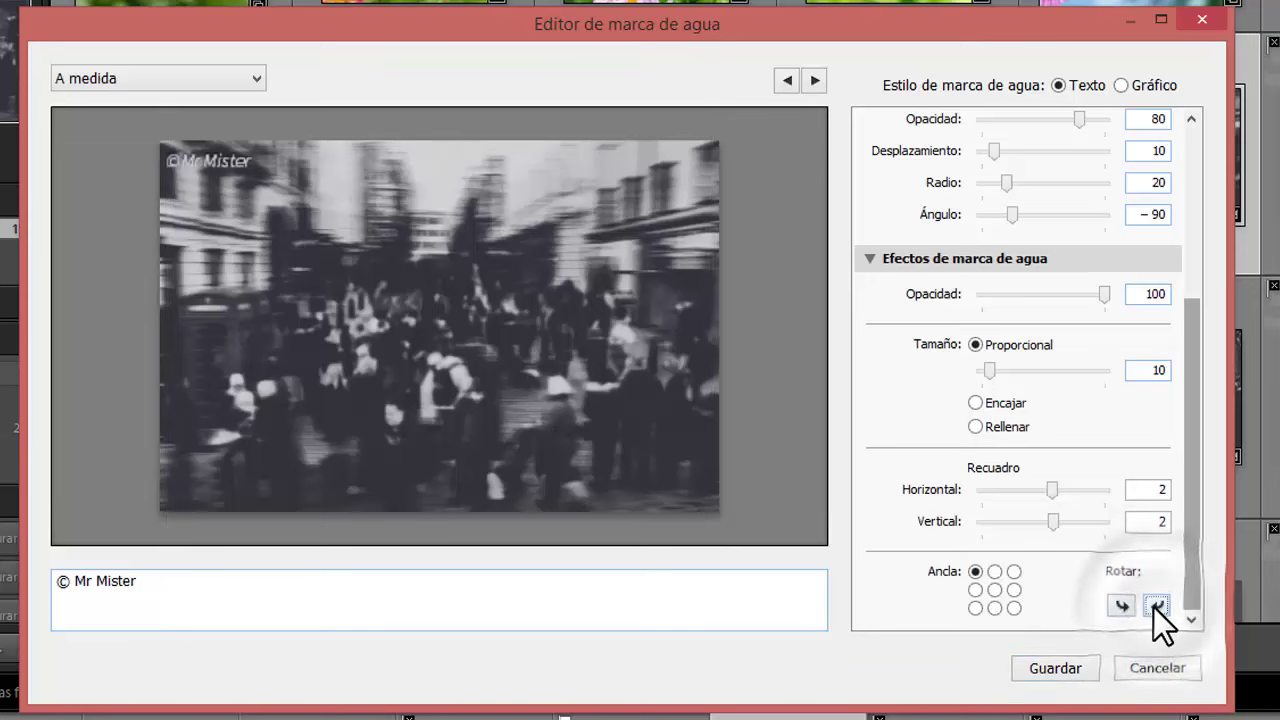
left_click(1121, 606)
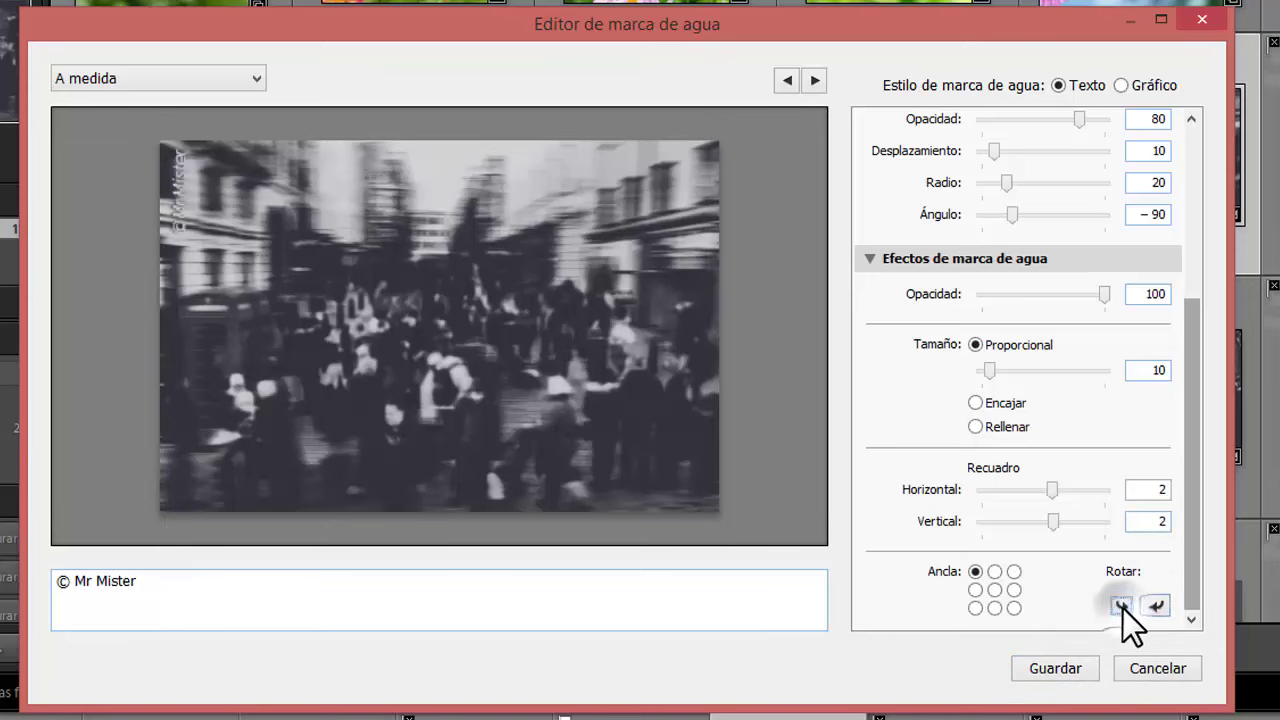
left_click_drag(1053, 490, 1122, 538)
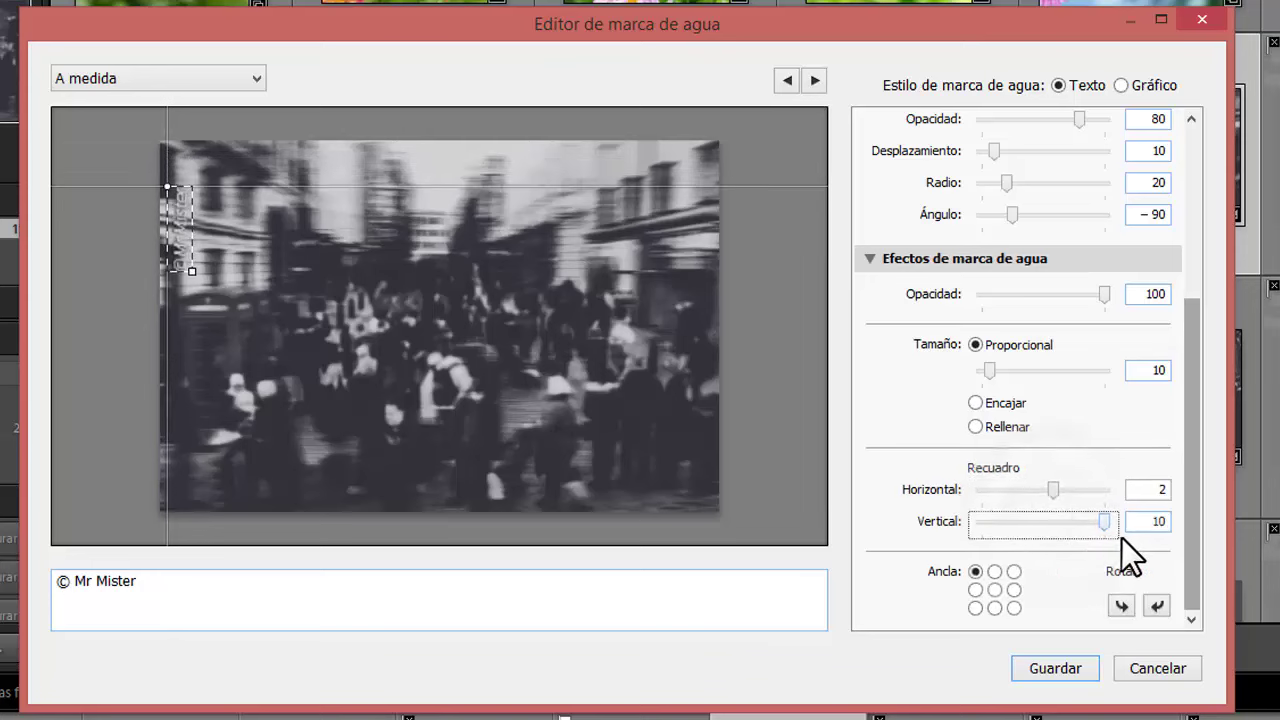
left_click(975, 590)
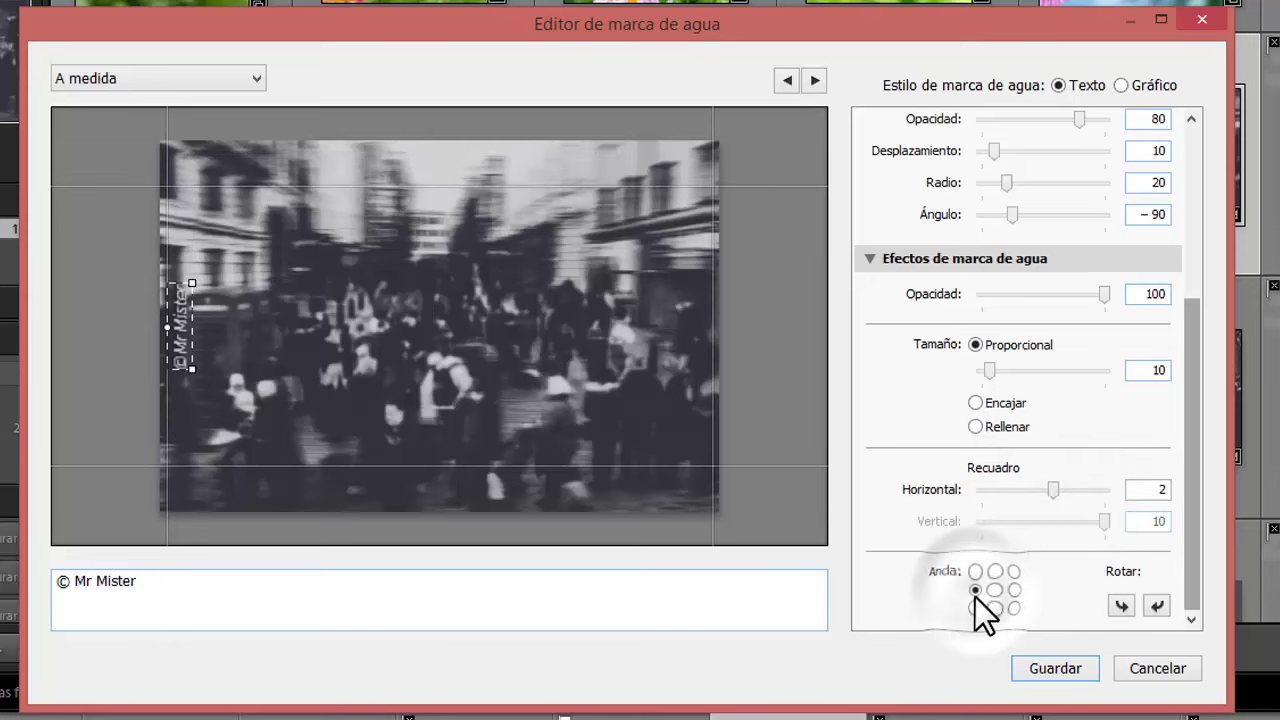
Set the vertical copyright text alignment to Derecha (right) and uncheck Sombra.
mouse_move(1192, 432)
left_mouse_down()
mouse_move(1213, 468)
mouse_move(1225, 221)
left_mouse_up()
left_click_drag(1219, 277, 1216, 303)
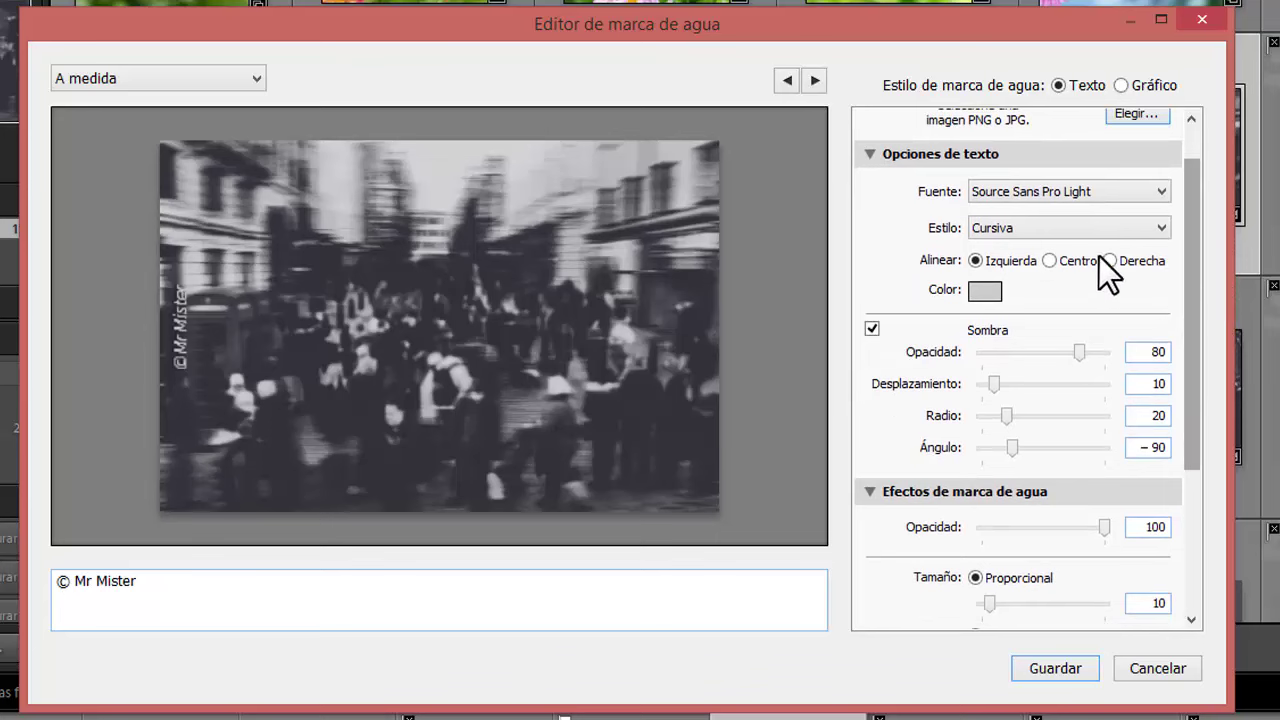
left_click(1050, 262)
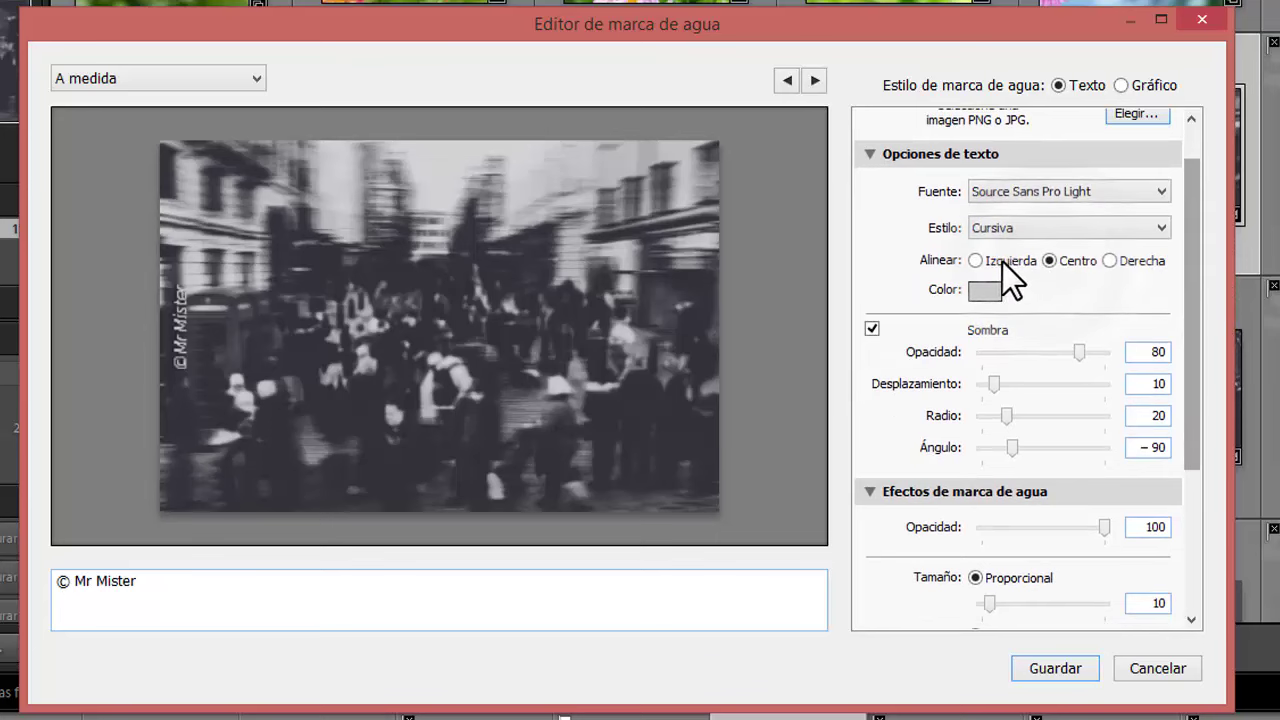
left_click(976, 259)
left_click(1114, 261)
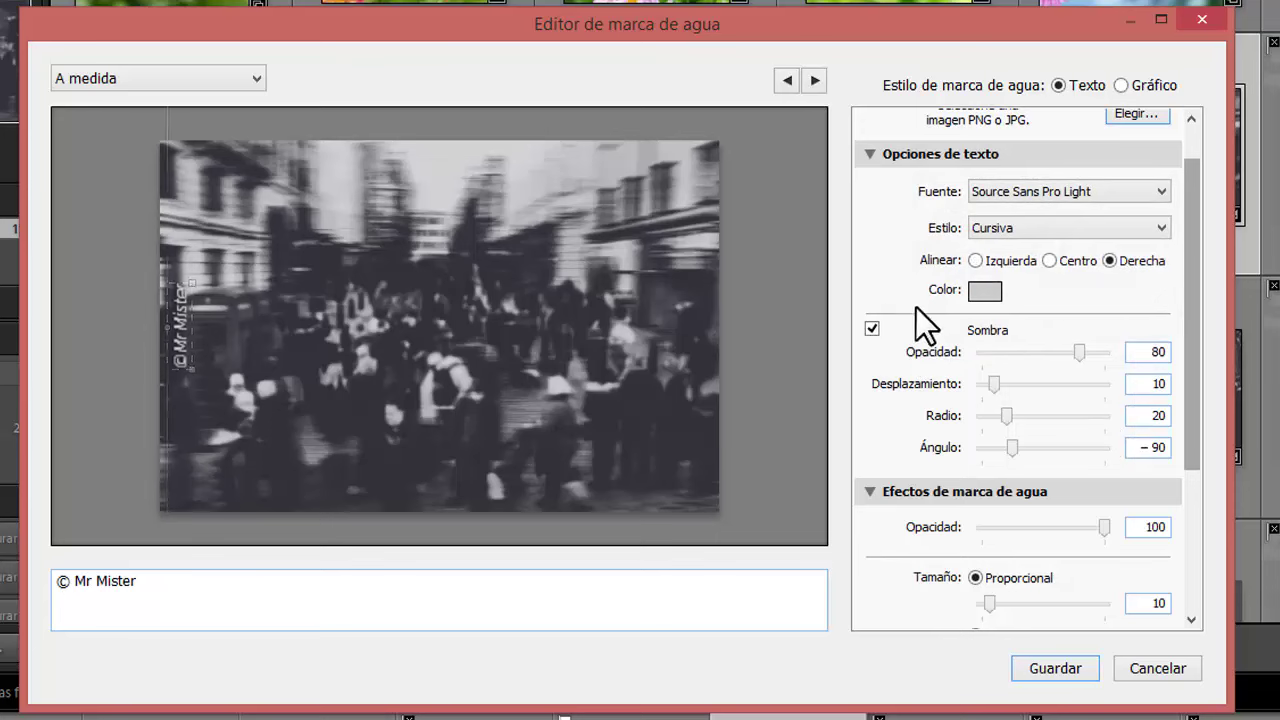
left_click(871, 329)
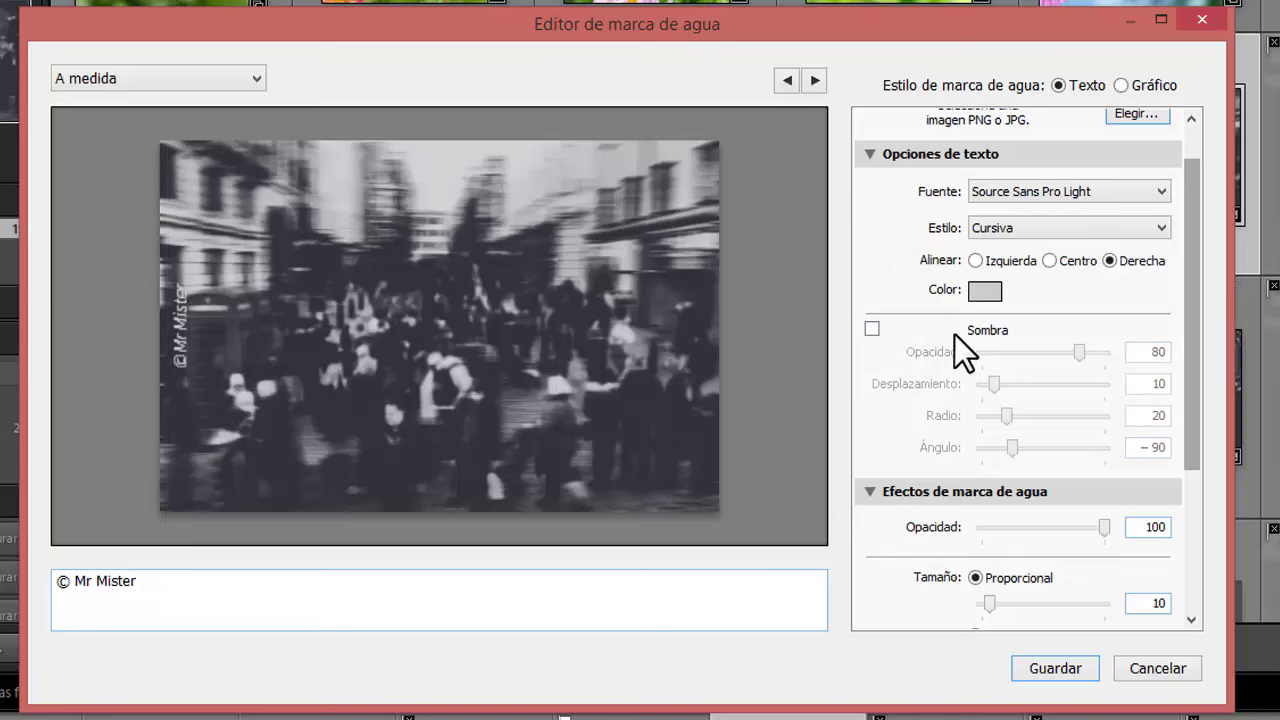
left_click_drag(1200, 390, 1219, 549)
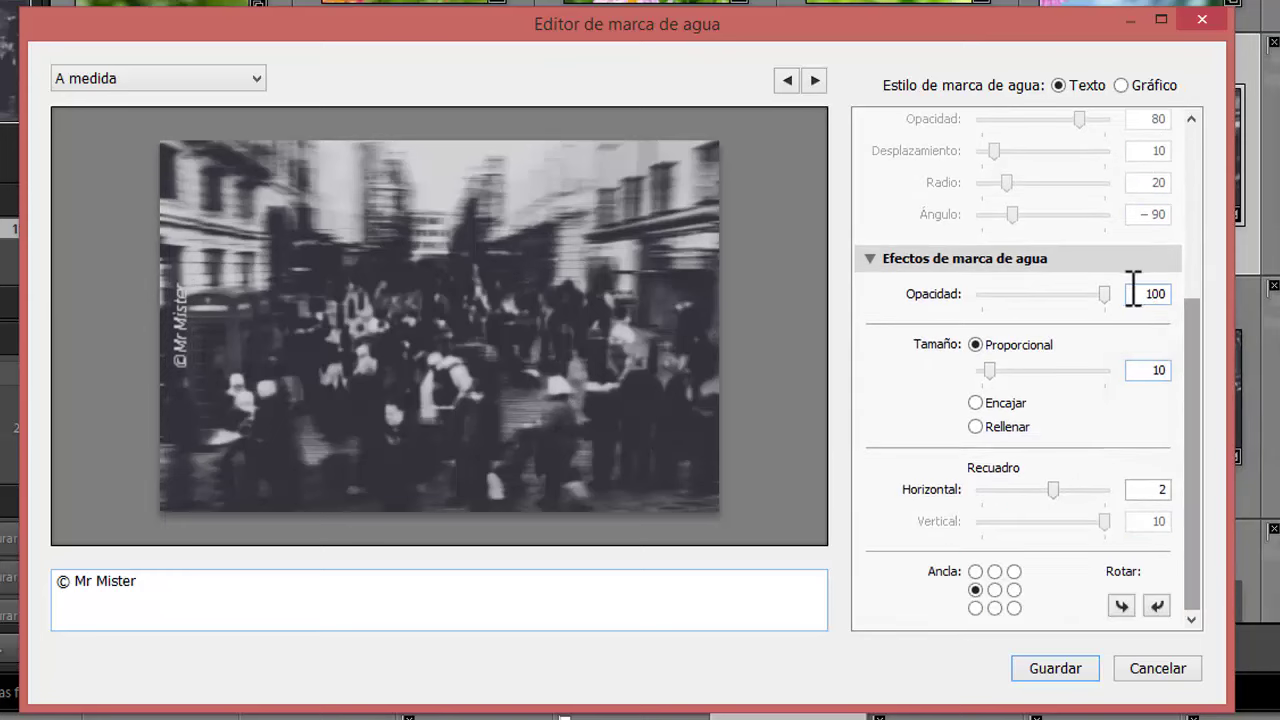
Lower watermark opacity to 19 and replace the text with the studio name plus 'Fotografía'.
mouse_move(1101, 293)
left_mouse_down()
mouse_move(986, 289)
mouse_move(1066, 317)
mouse_move(1049, 319)
mouse_move(974, 286)
mouse_move(1059, 306)
mouse_move(1002, 300)
left_mouse_up()
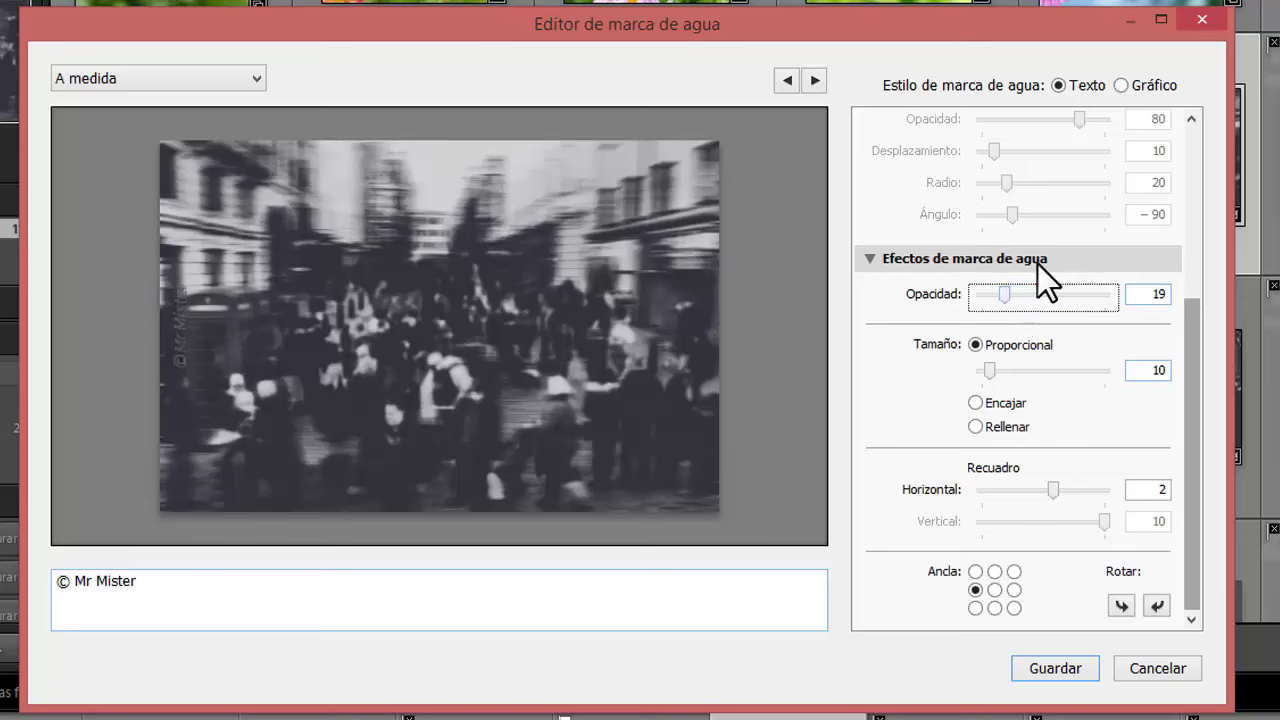
triple_click(394, 611)
type("M")
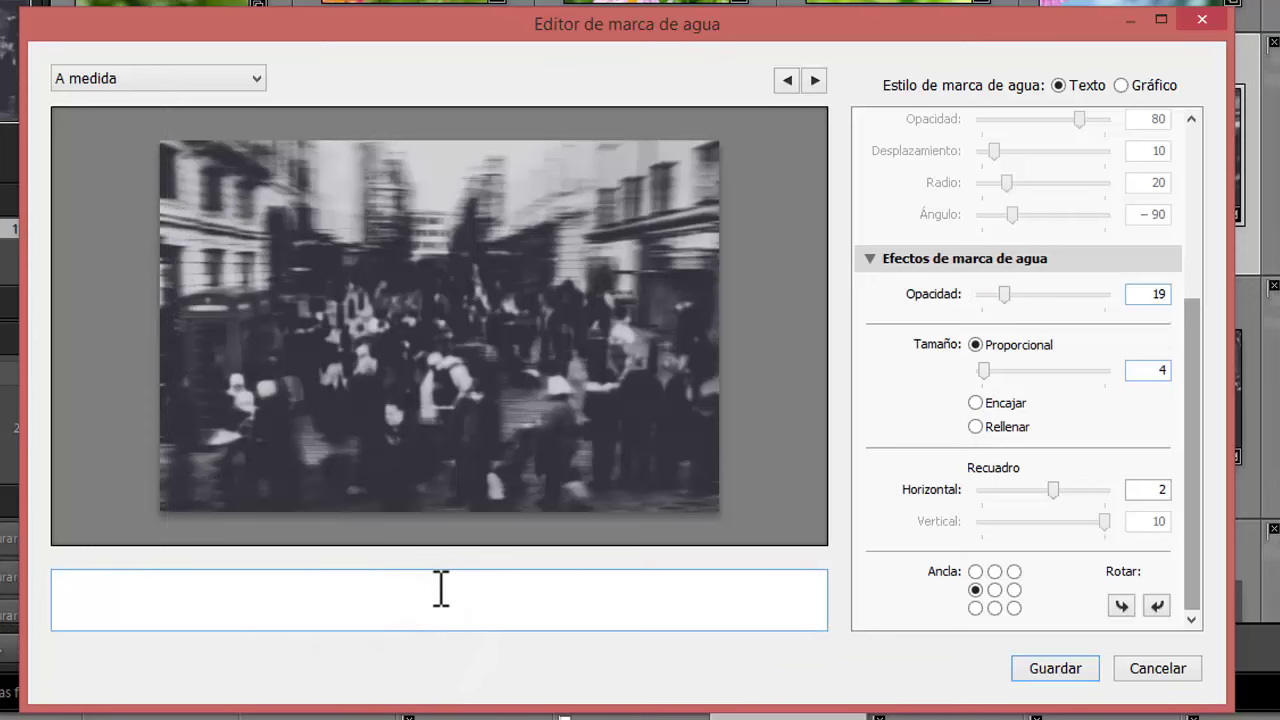
type("ister")
key("BackSpace")
key("BackSpace")
key("BackSpace")
key("BackSpace")
key("BackSpace")
type("rMister Fotografía")
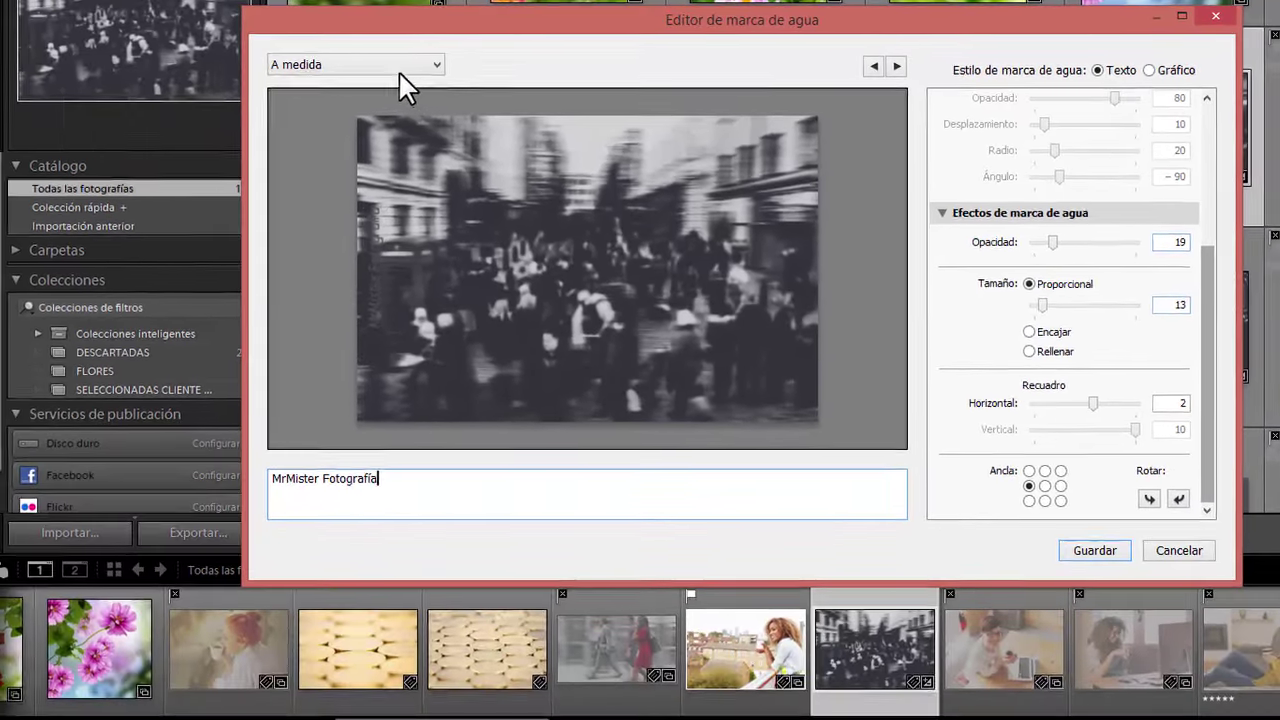
Save the text watermark as a new preset named for the studio plus 'Fotografia Texto'.
left_click(402, 68)
left_click(364, 113)
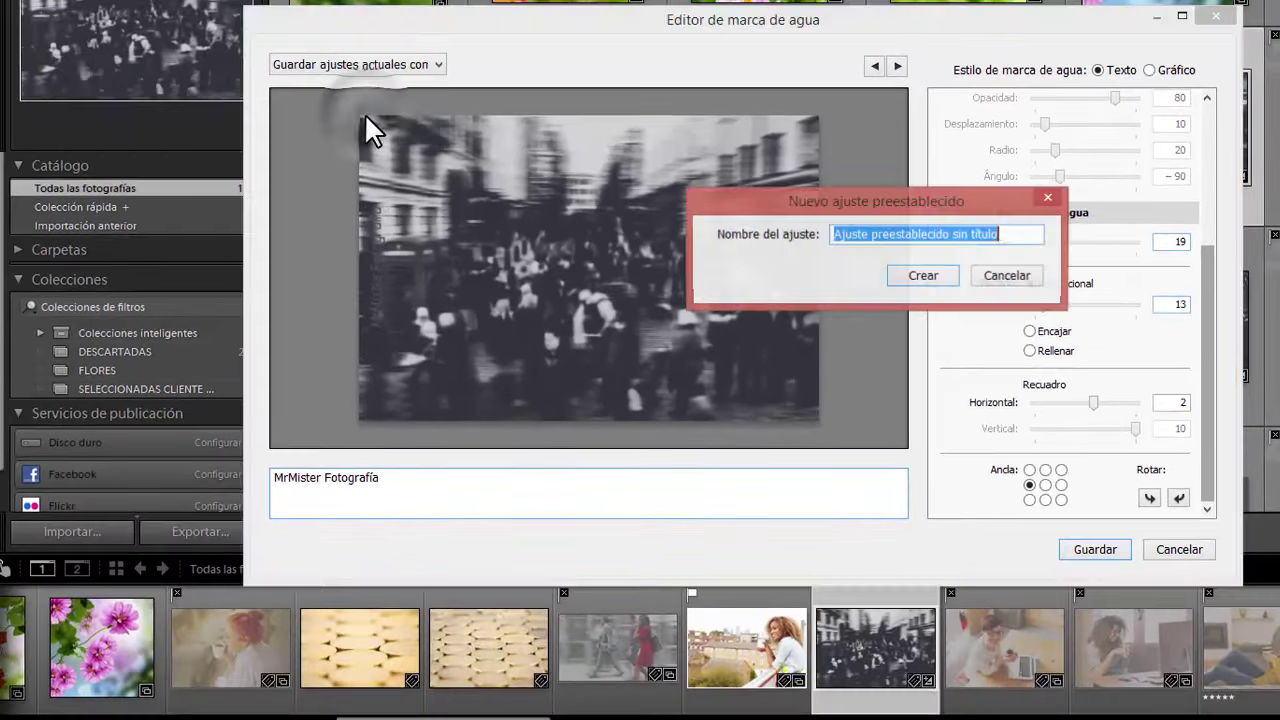
type("MrMister Fotografia Texto")
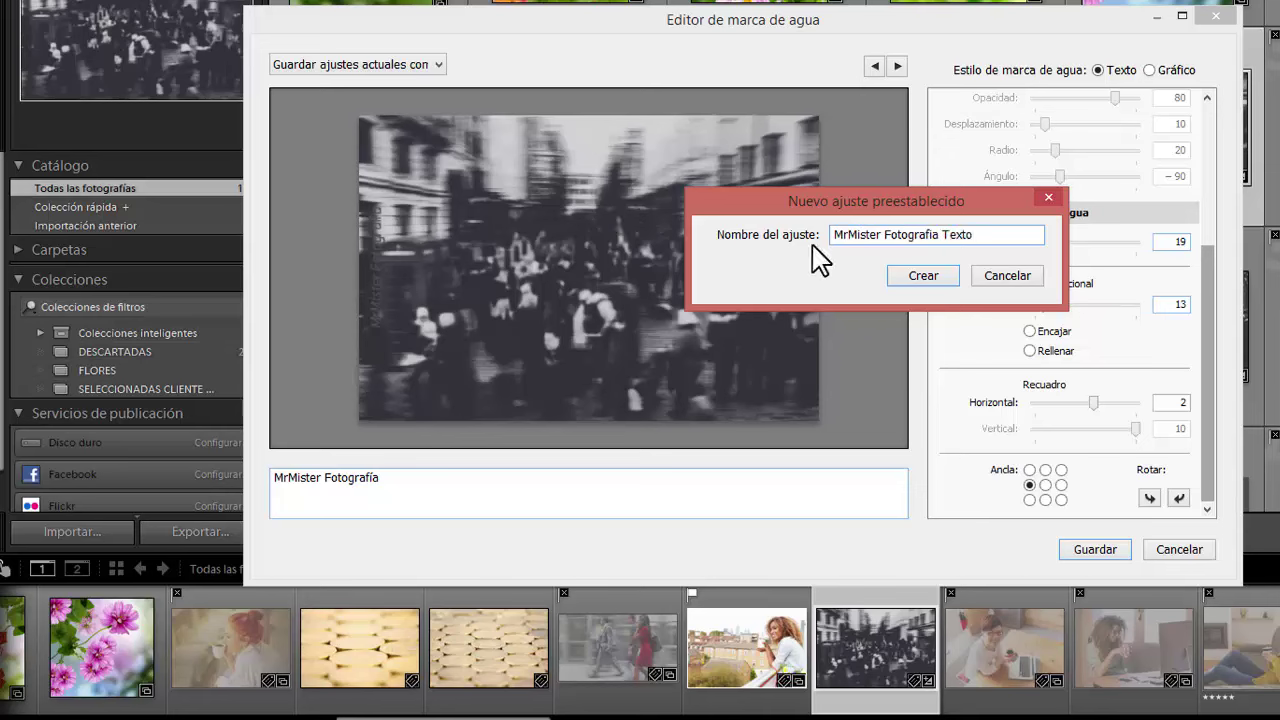
left_click(950, 278)
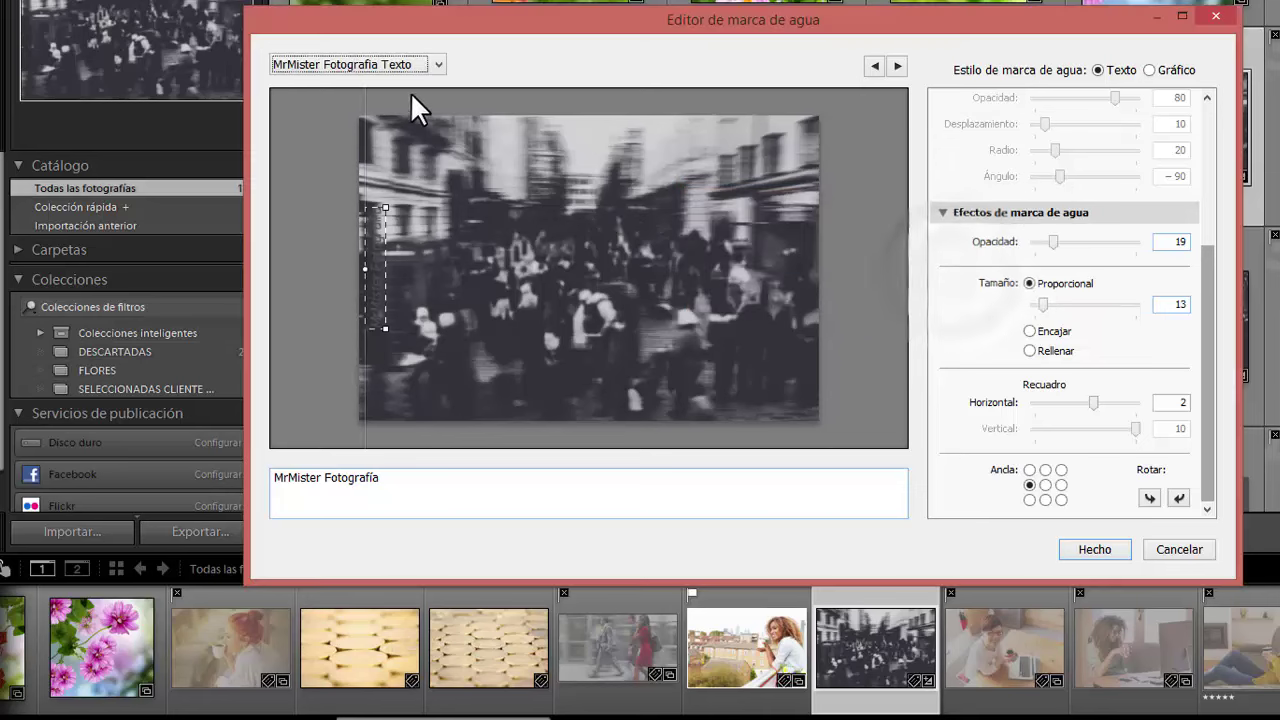
left_click(432, 64)
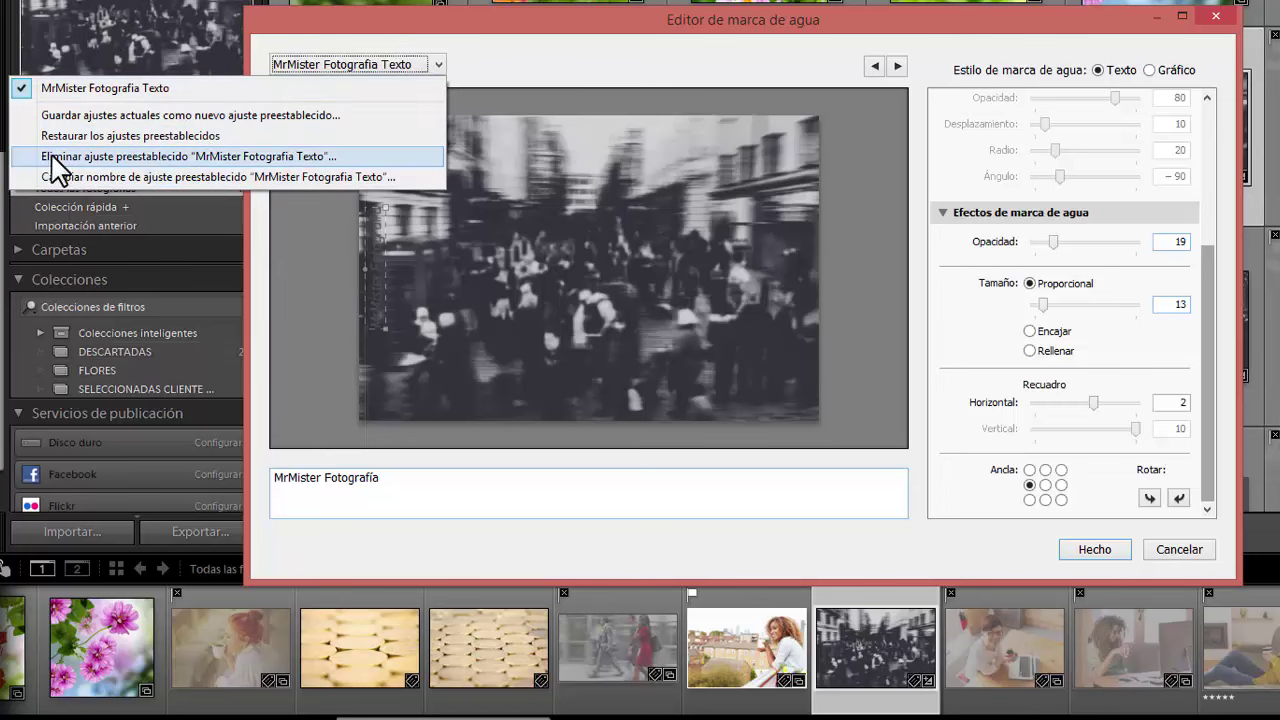
left_click(695, 75)
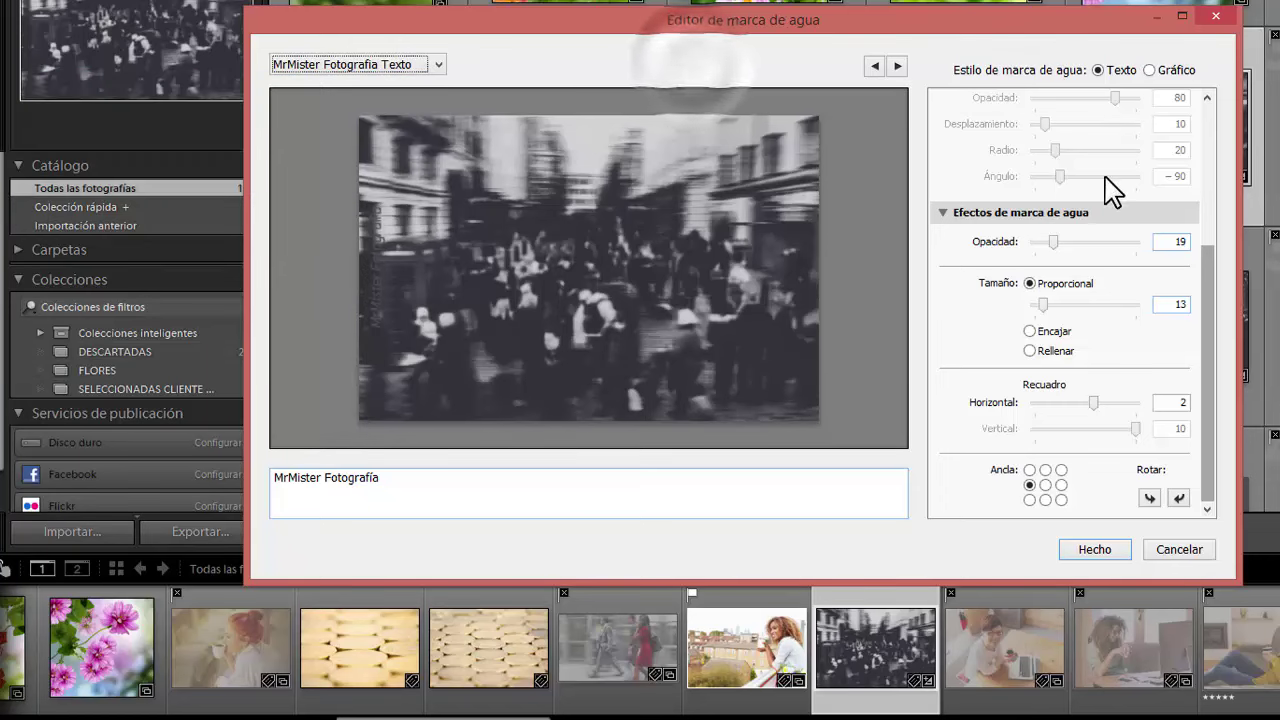
left_click_drag(1208, 298, 1222, 126)
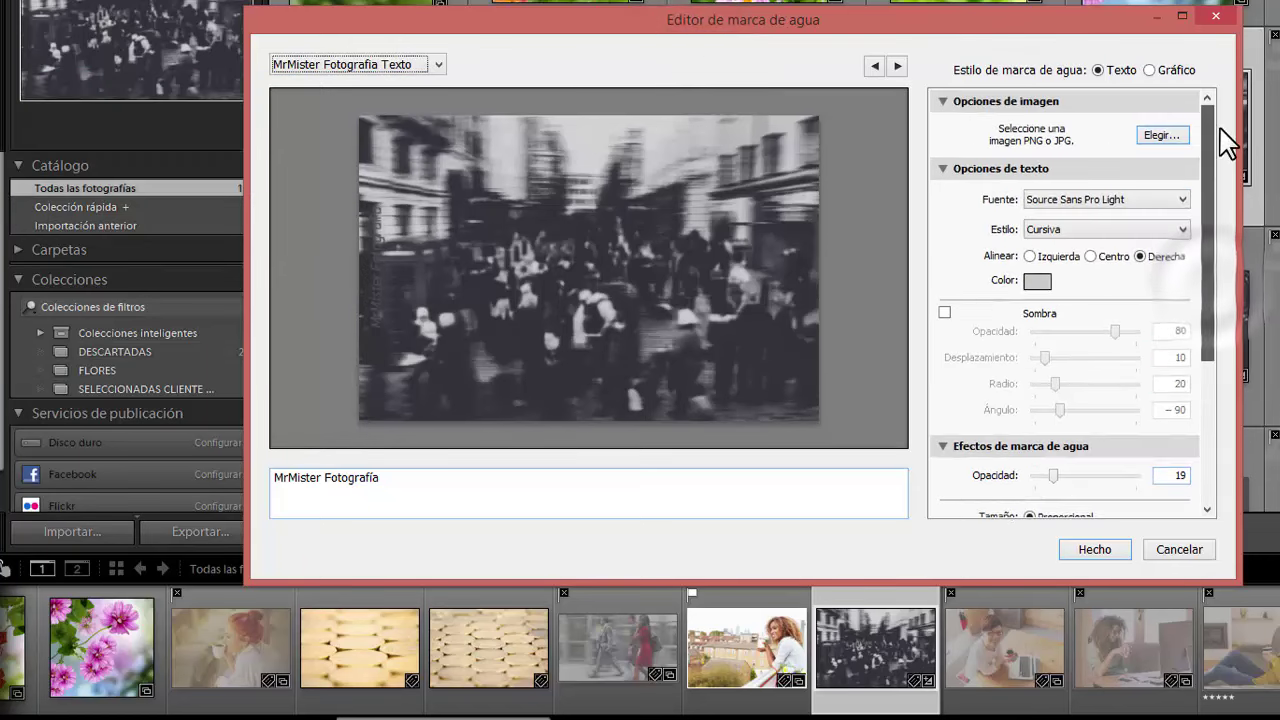
Switch the watermark style to Gráfico and choose MRMISTERLOGO.png as the image.
left_click(1150, 70)
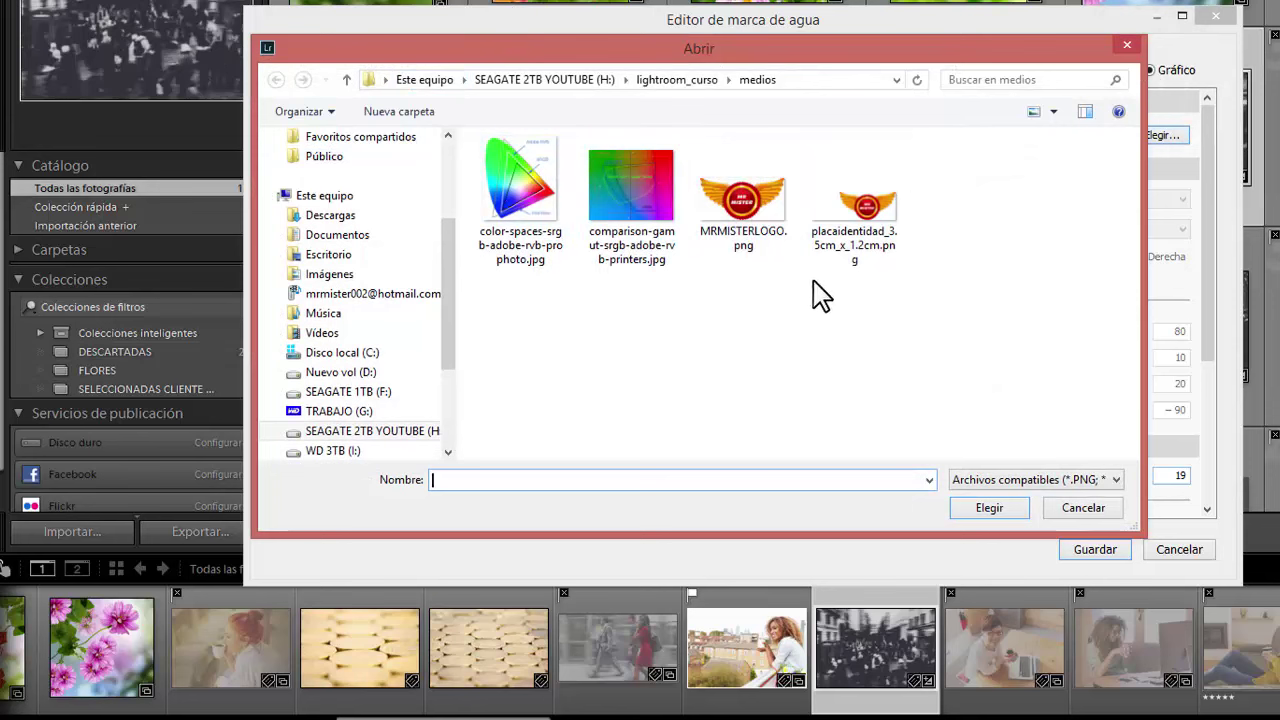
left_click(738, 240)
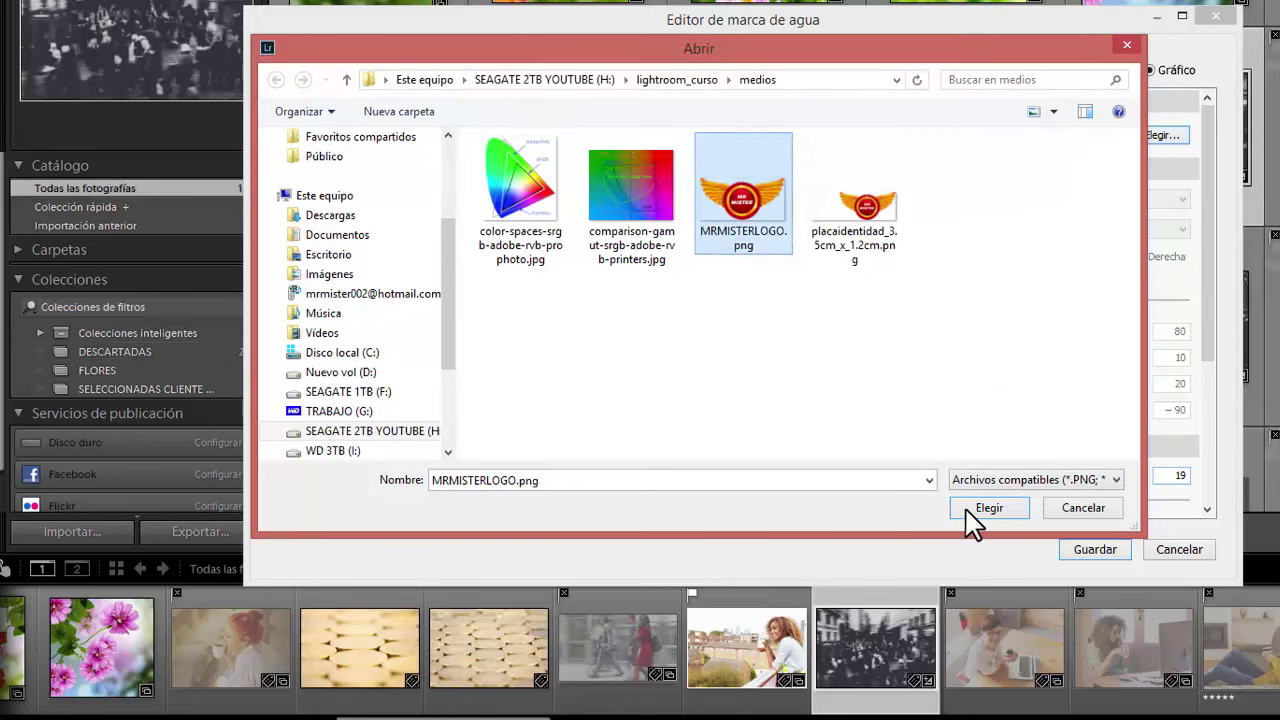
left_click(978, 512)
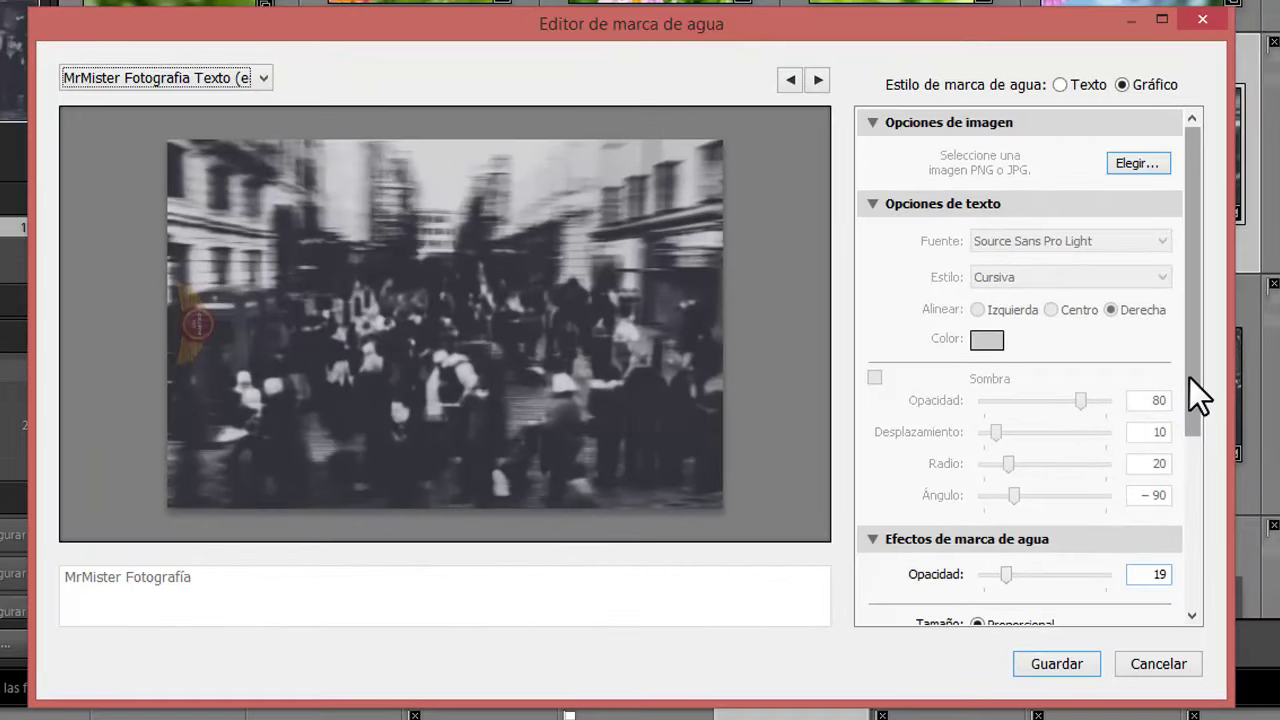
Adjust the logo's opacity and size, anchor it top-left, and try rotating it.
left_click_drag(1203, 342, 1207, 398)
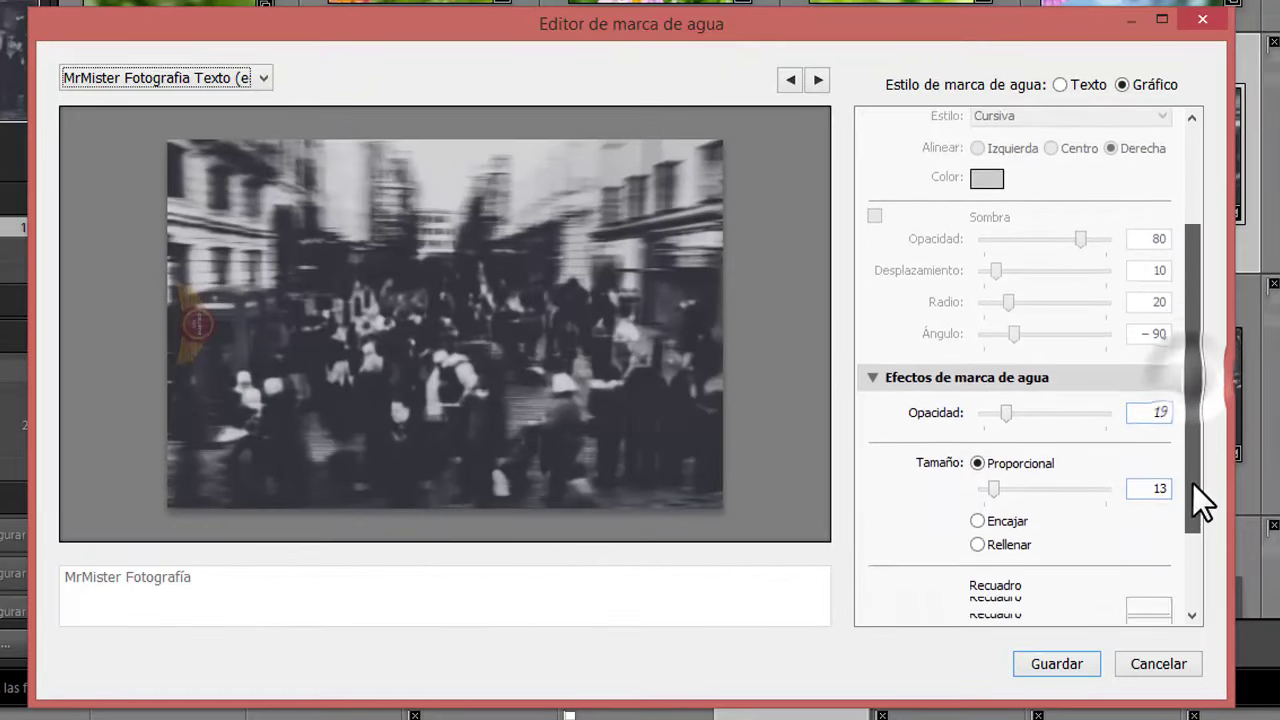
left_click_drag(1192, 483, 1192, 548)
mouse_move(1005, 292)
left_mouse_down()
mouse_move(1101, 305)
mouse_move(997, 292)
left_mouse_up()
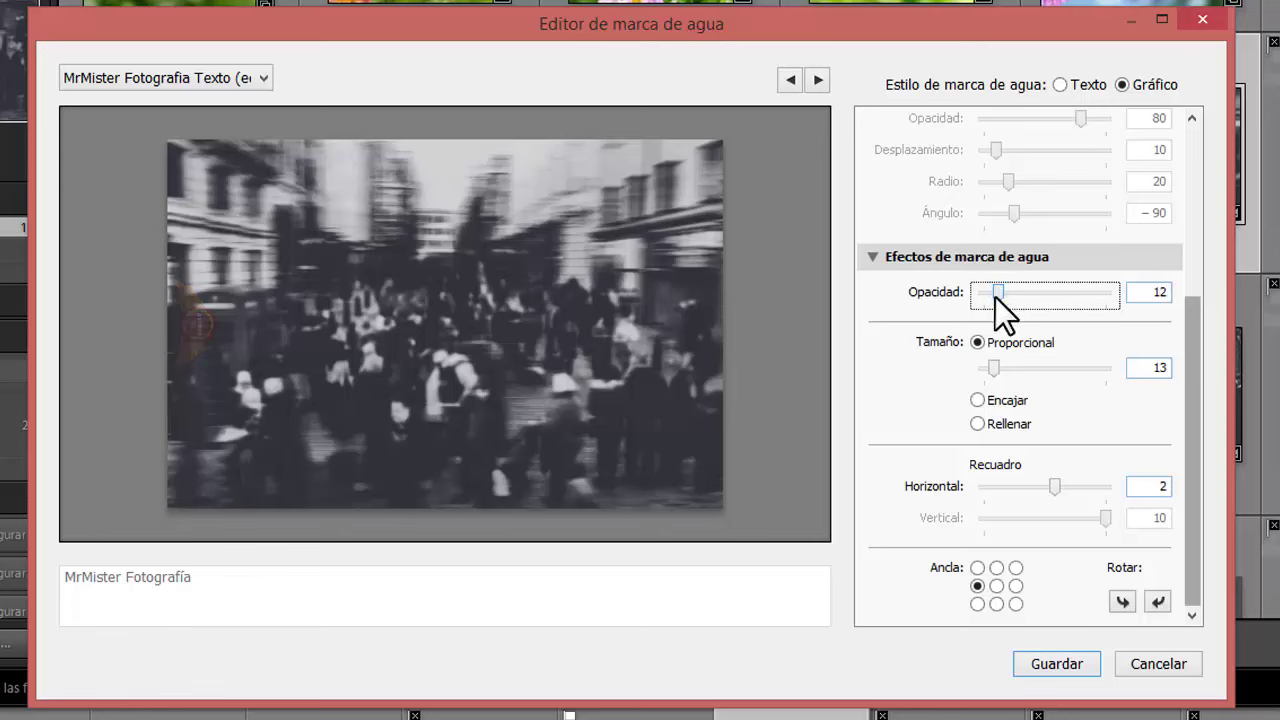
mouse_move(995, 372)
left_mouse_down()
mouse_move(1032, 386)
mouse_move(997, 367)
left_mouse_up()
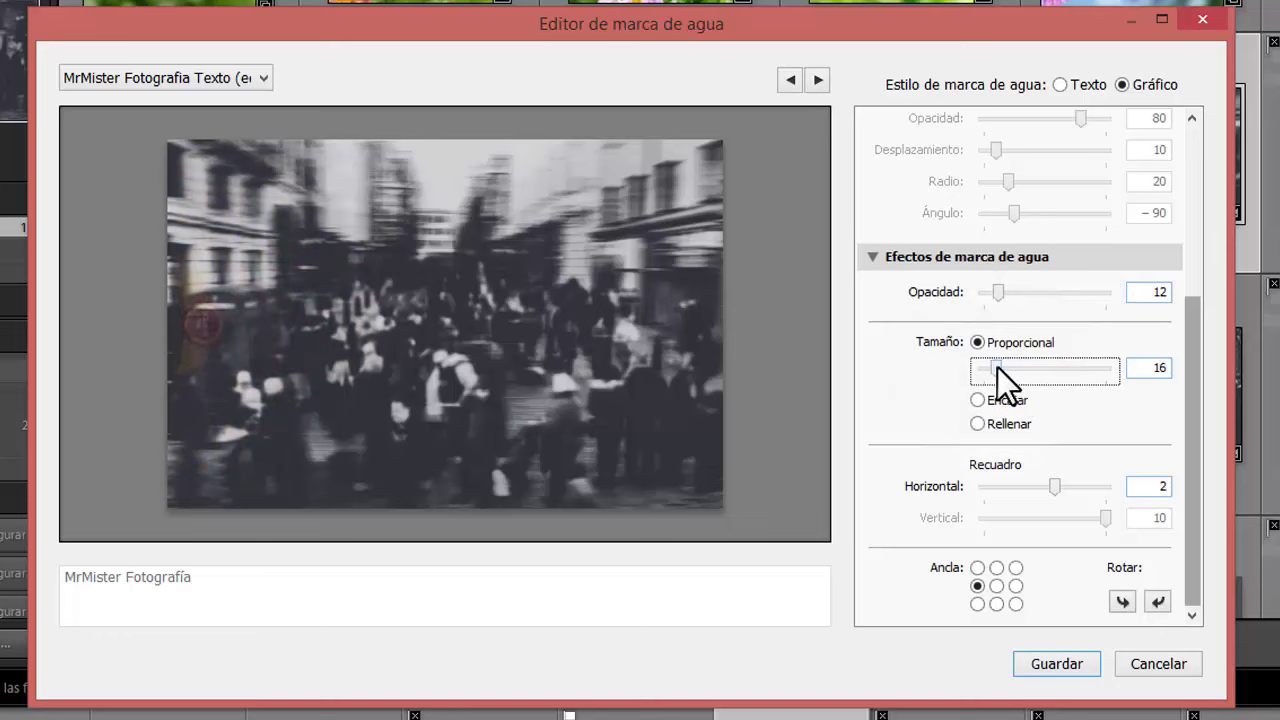
left_click(1015, 586)
left_click(977, 586)
left_click(978, 568)
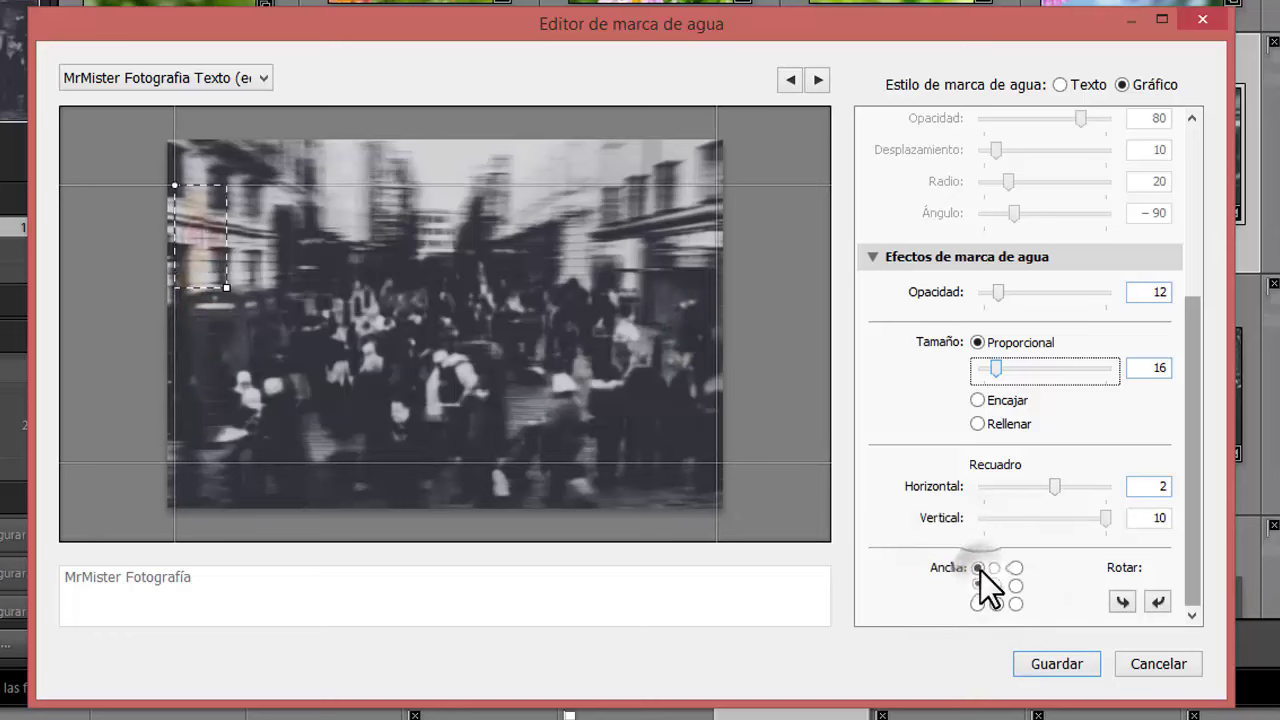
left_click(1122, 603)
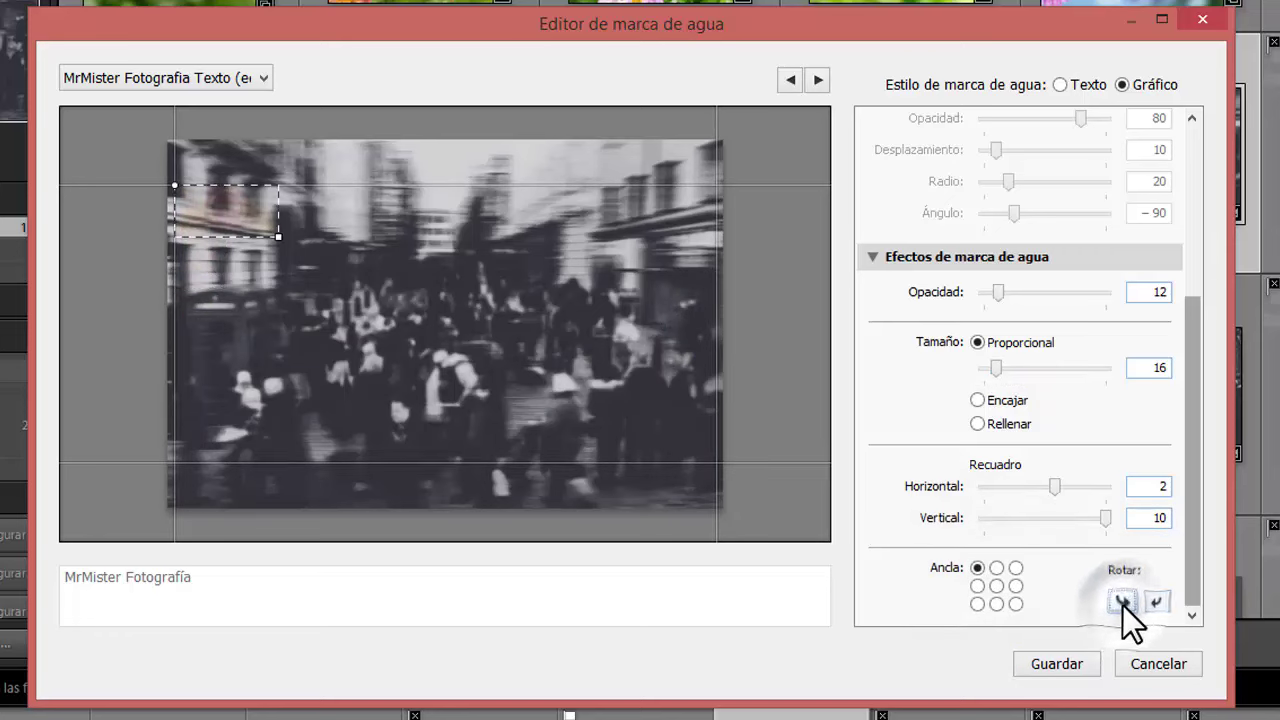
left_click(1122, 603)
left_click(1155, 602)
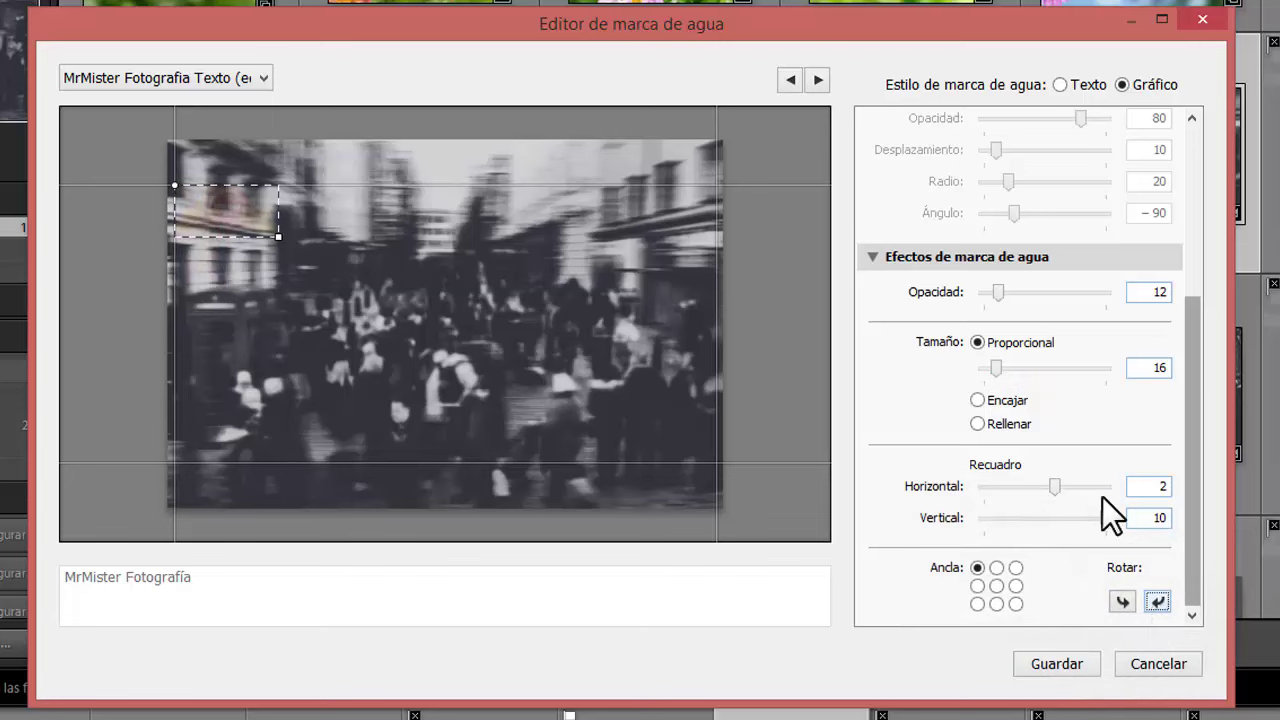
Raise the logo opacity to 55, turn it upright, inset it toward the top, shrink to size 9.
left_click_drag(995, 288, 1046, 303)
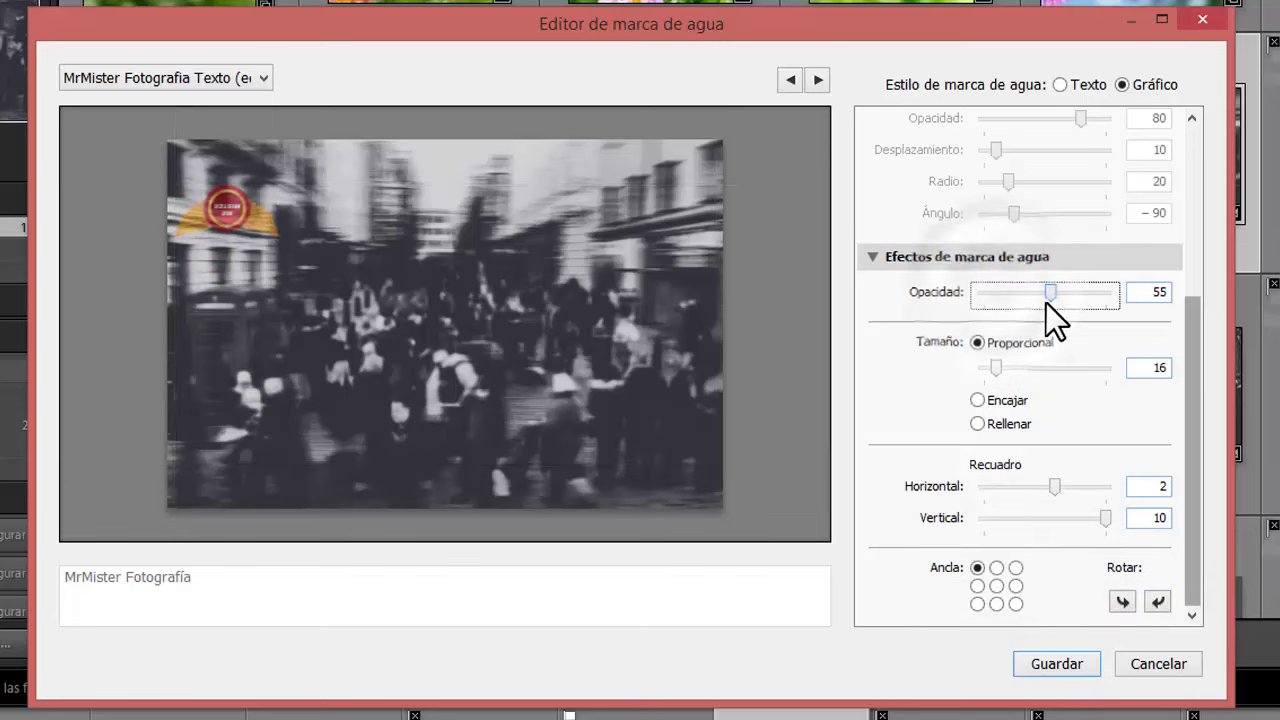
left_click(1158, 602)
left_click(1160, 603)
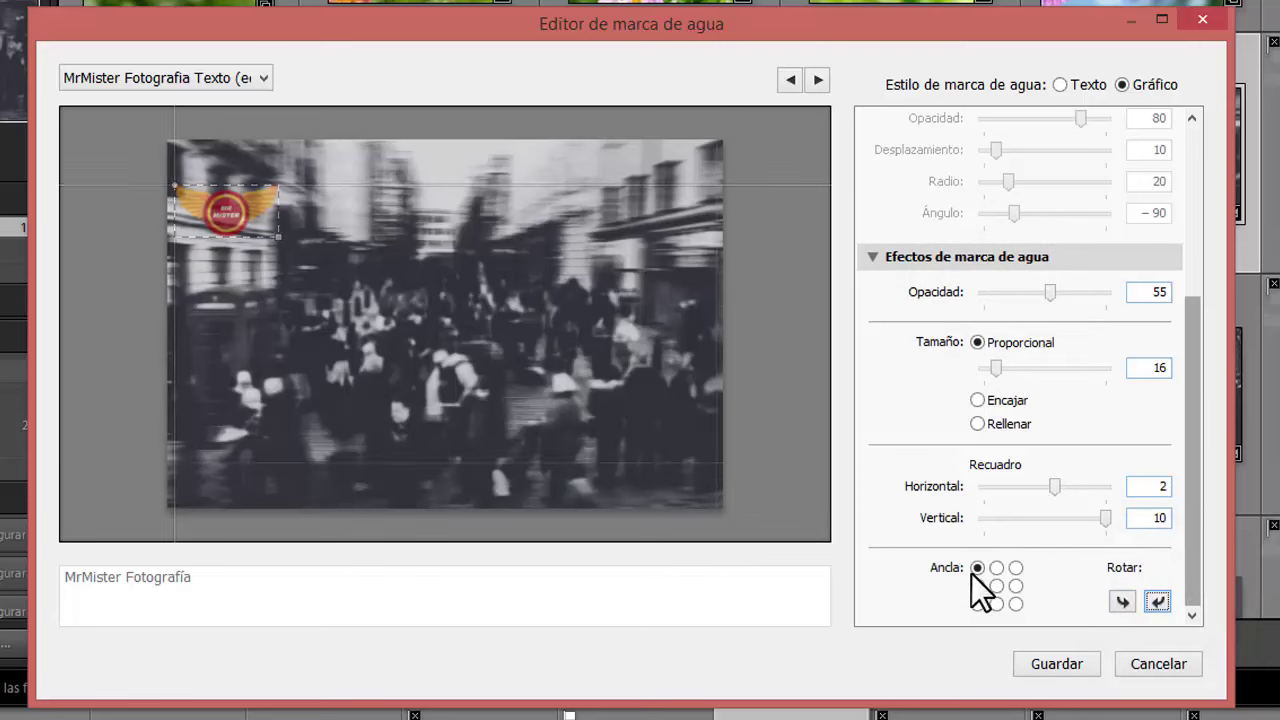
left_click_drag(1103, 515, 1057, 504)
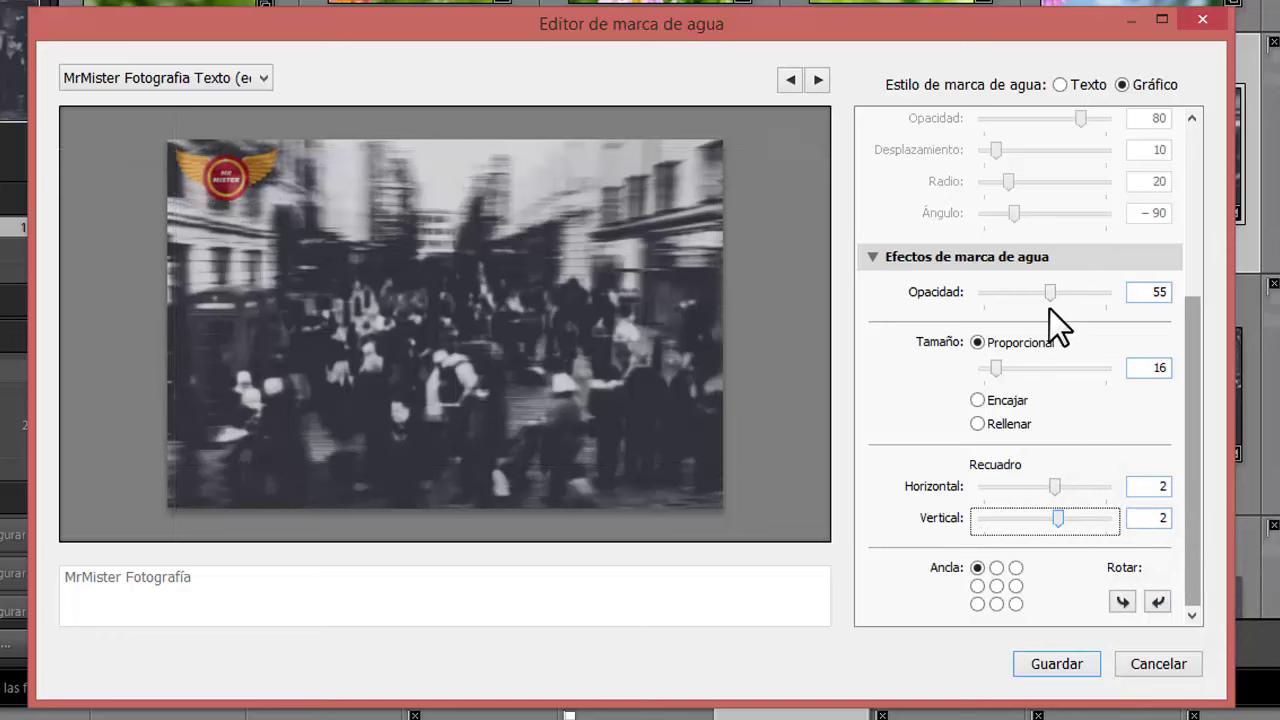
left_click_drag(997, 367, 992, 367)
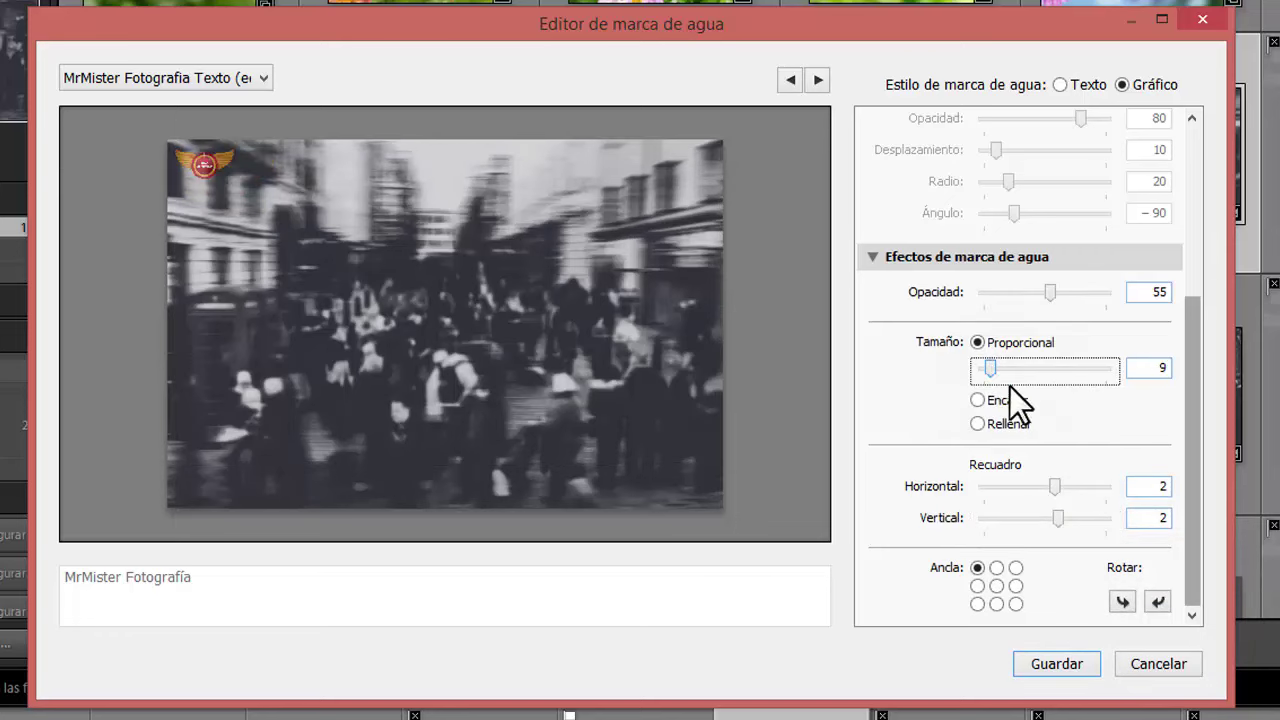
mouse_move(1057, 295)
left_mouse_down()
mouse_move(1075, 295)
mouse_move(1006, 295)
left_mouse_up()
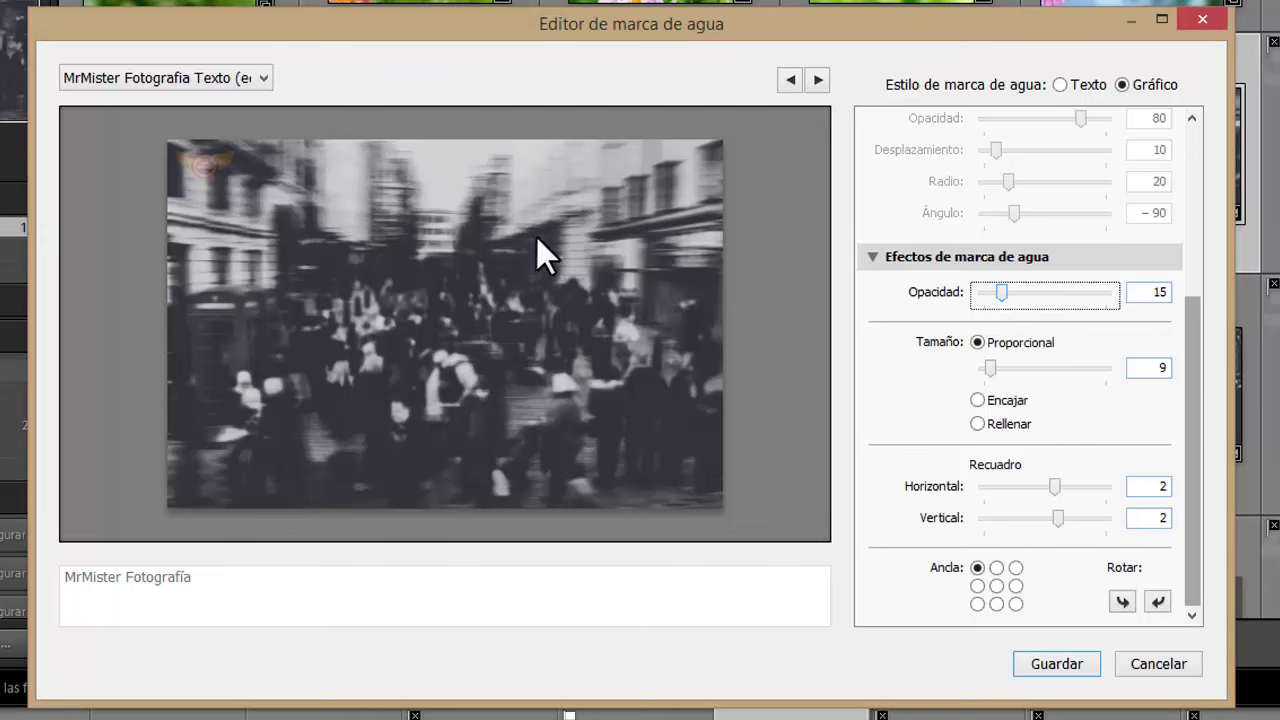
Try a centre anchor, then settle on top-left with size 11 and opacity 14.
left_click(997, 585)
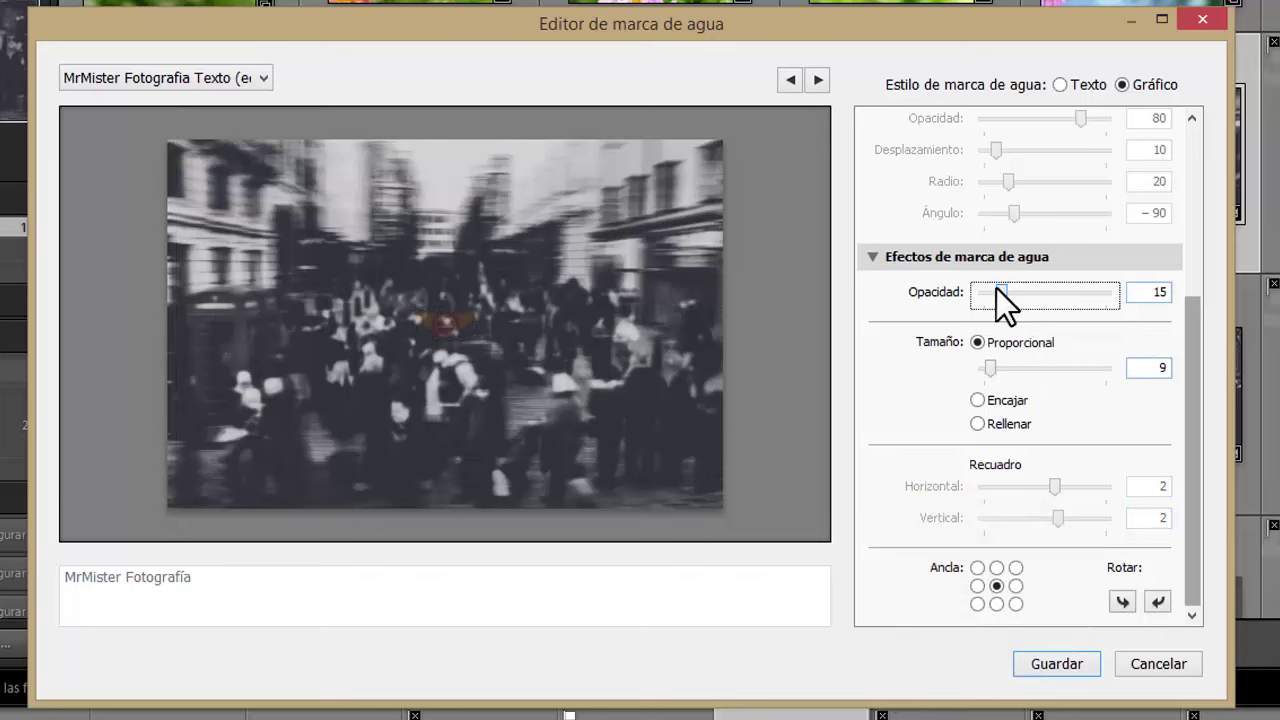
left_click_drag(996, 290, 984, 290)
mouse_move(990, 369)
left_mouse_down()
mouse_move(1019, 382)
mouse_move(1004, 377)
left_mouse_up()
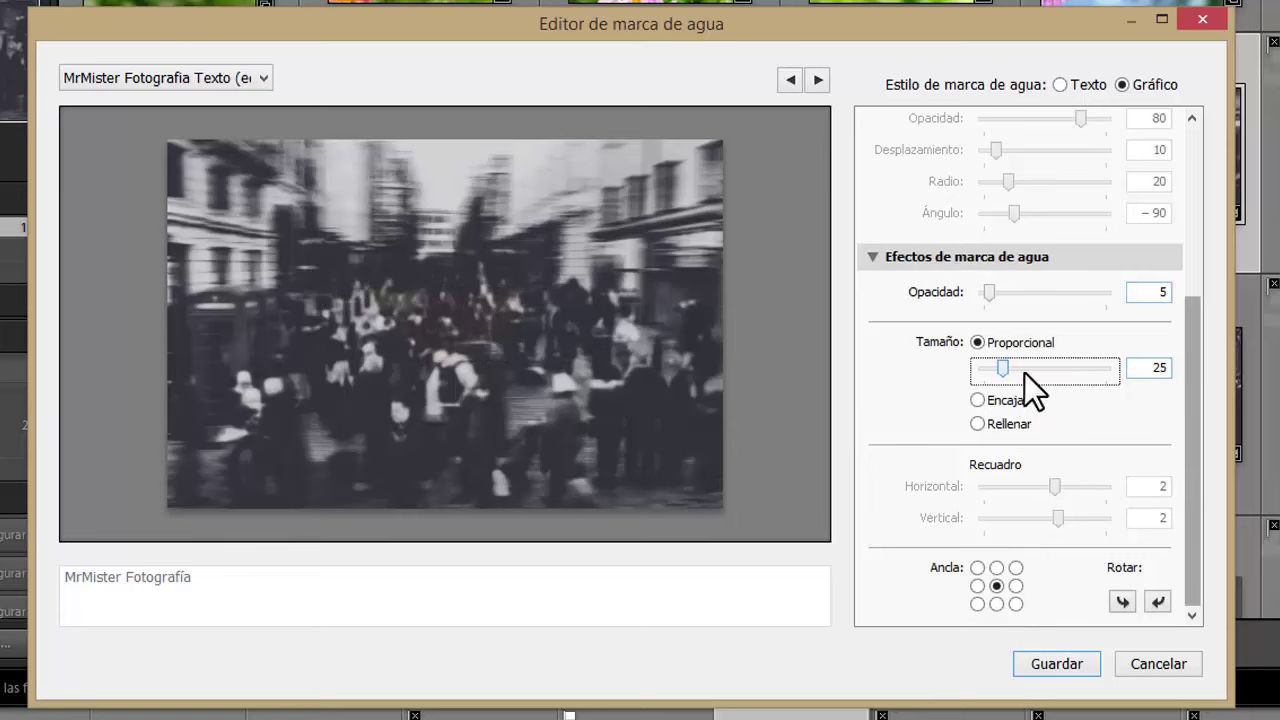
left_click(977, 567)
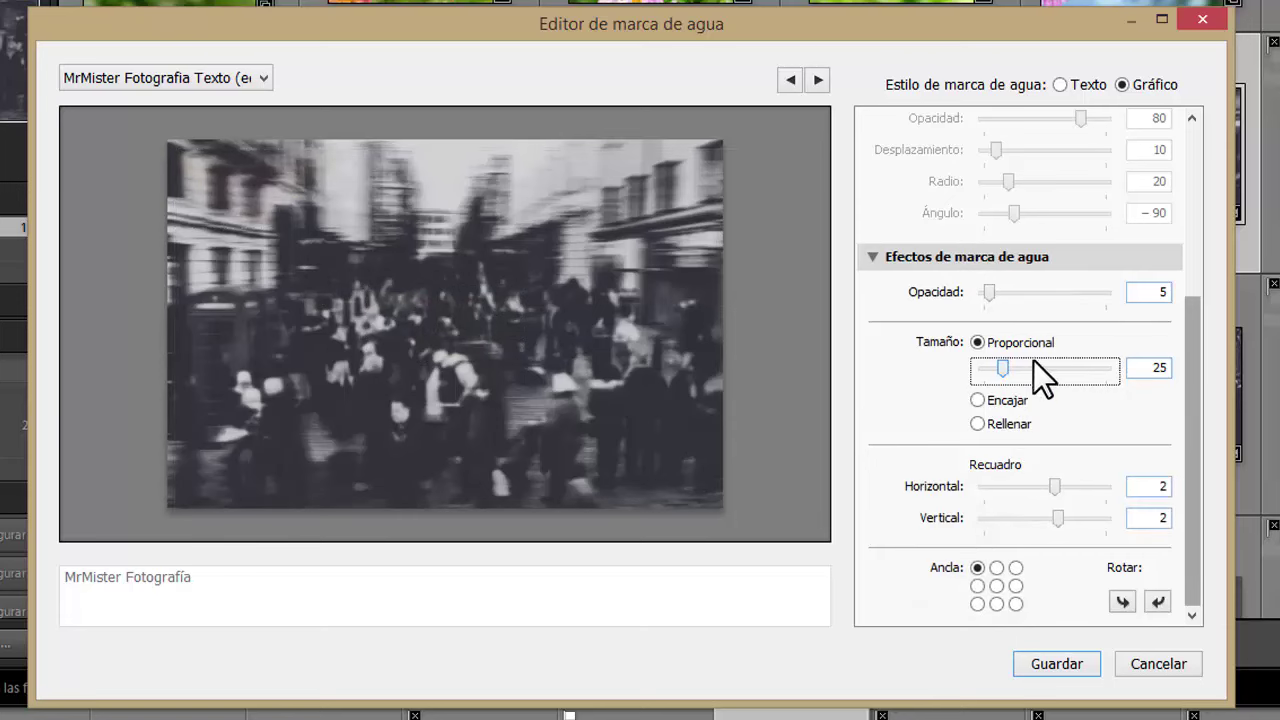
left_click_drag(999, 367, 992, 363)
left_click_drag(989, 291, 999, 297)
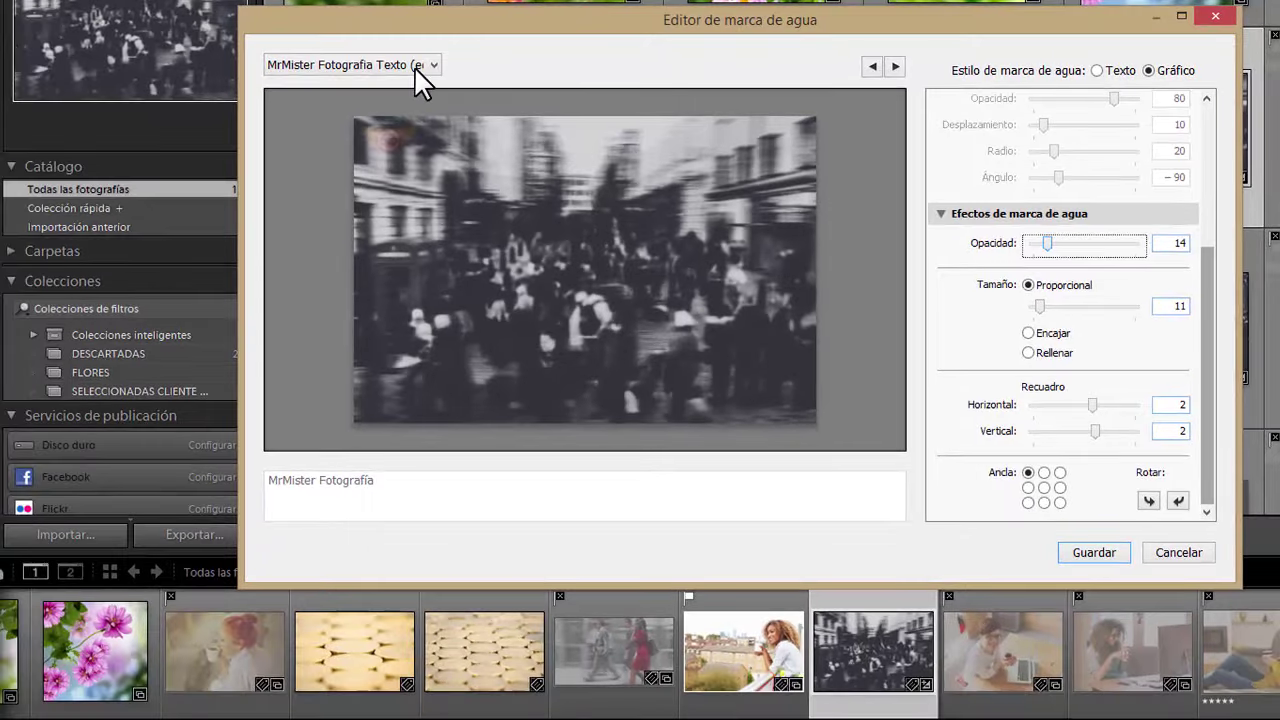
Save the logo watermark as a studio 'Logo Grafico' preset and close the editor.
left_click(416, 68)
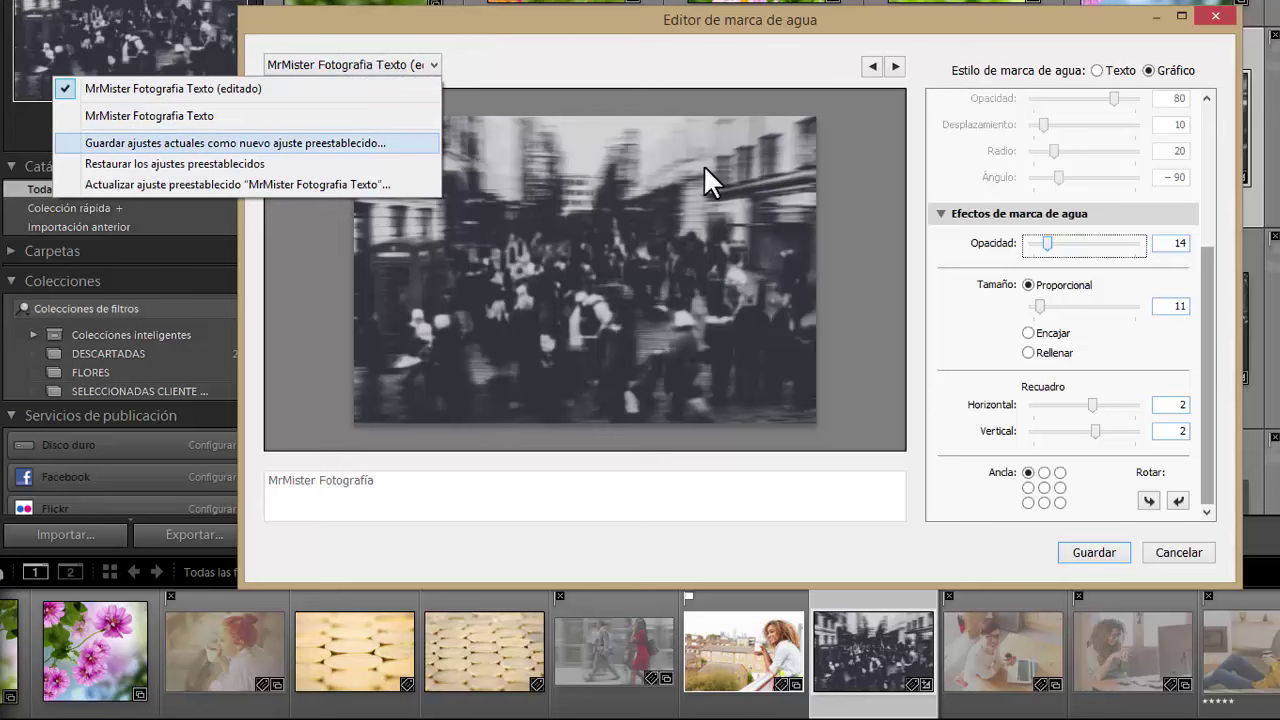
left_click(727, 70)
left_click(1112, 560)
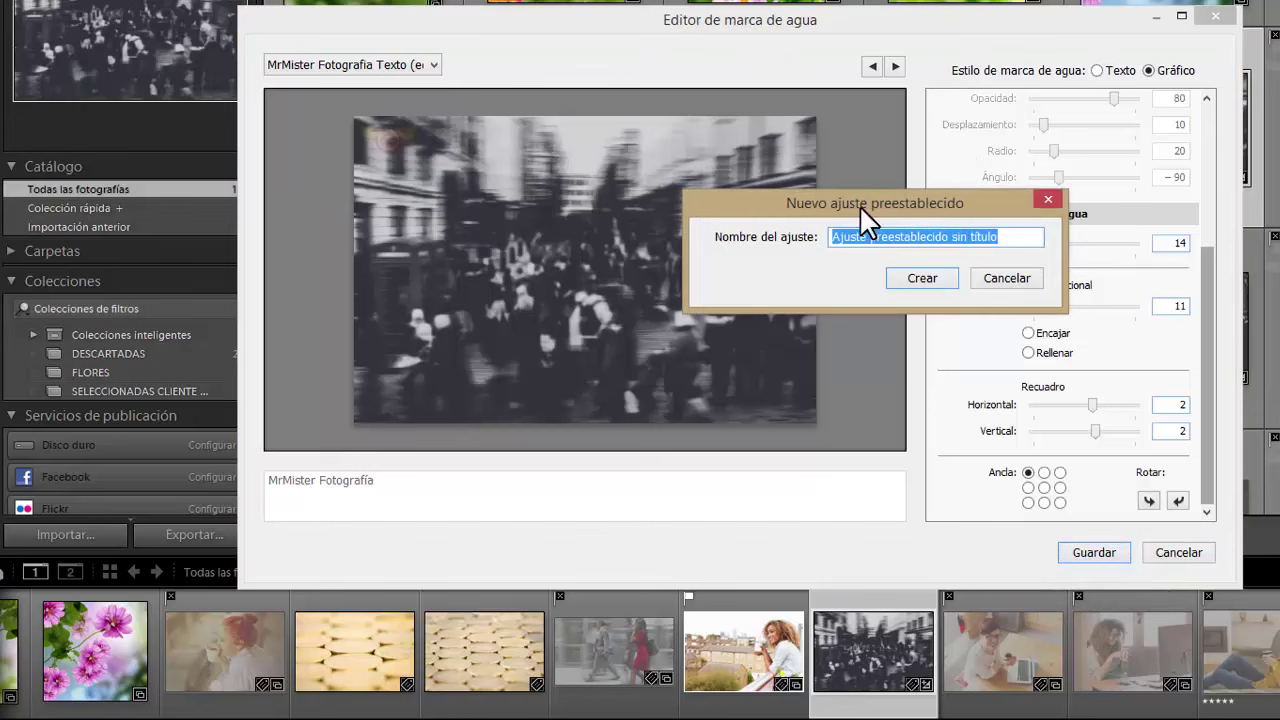
type("MrMi")
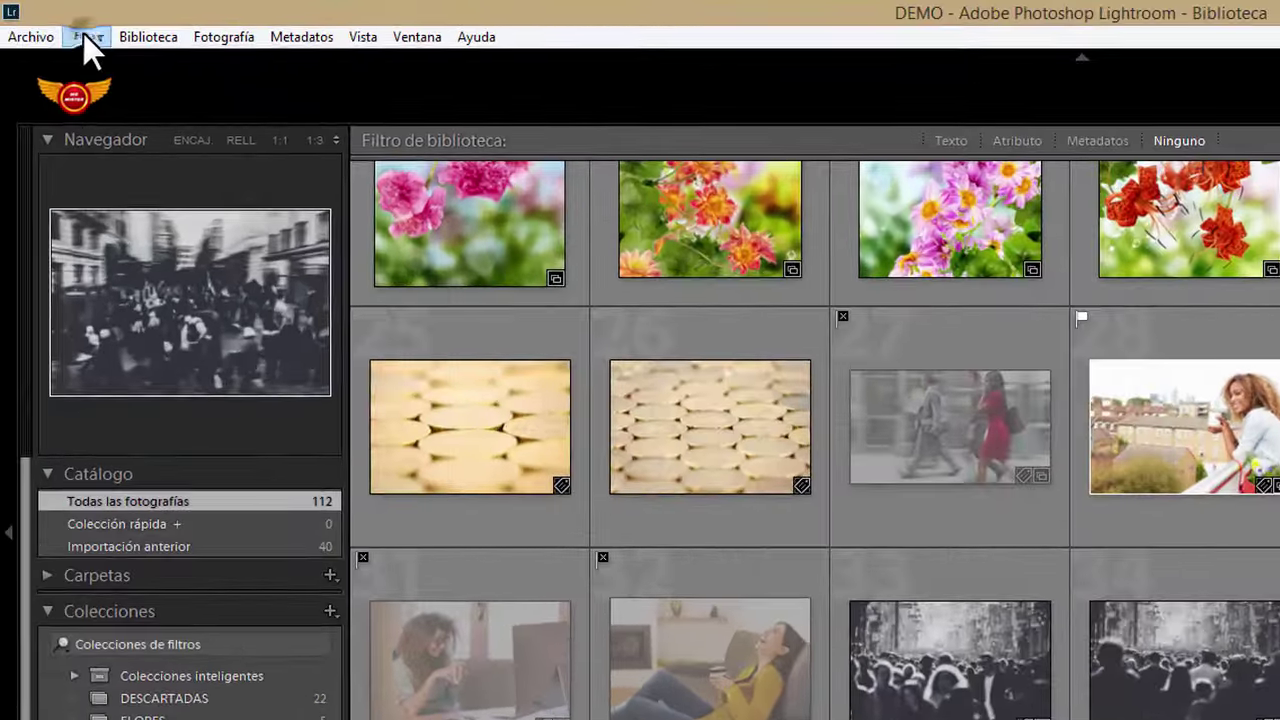
Reopen Editar marcas de agua and set the copyright text to opacity 43, size 22.
left_click(84, 36)
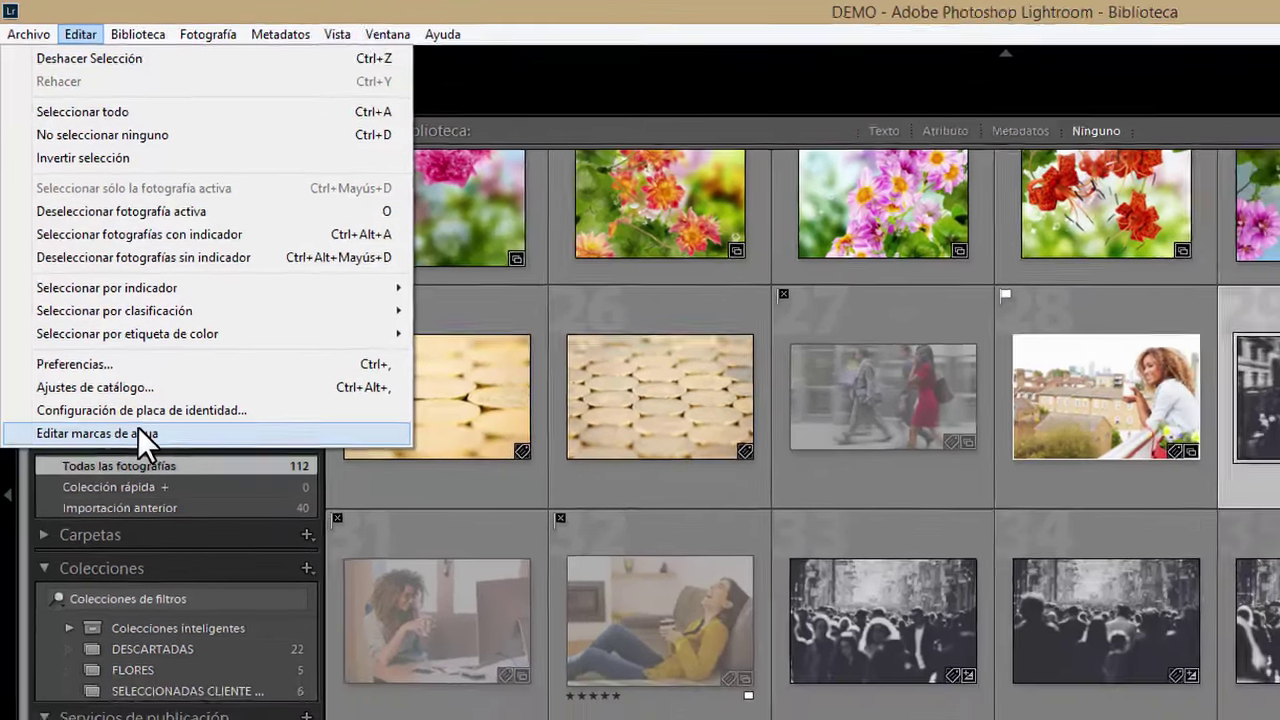
left_click(149, 463)
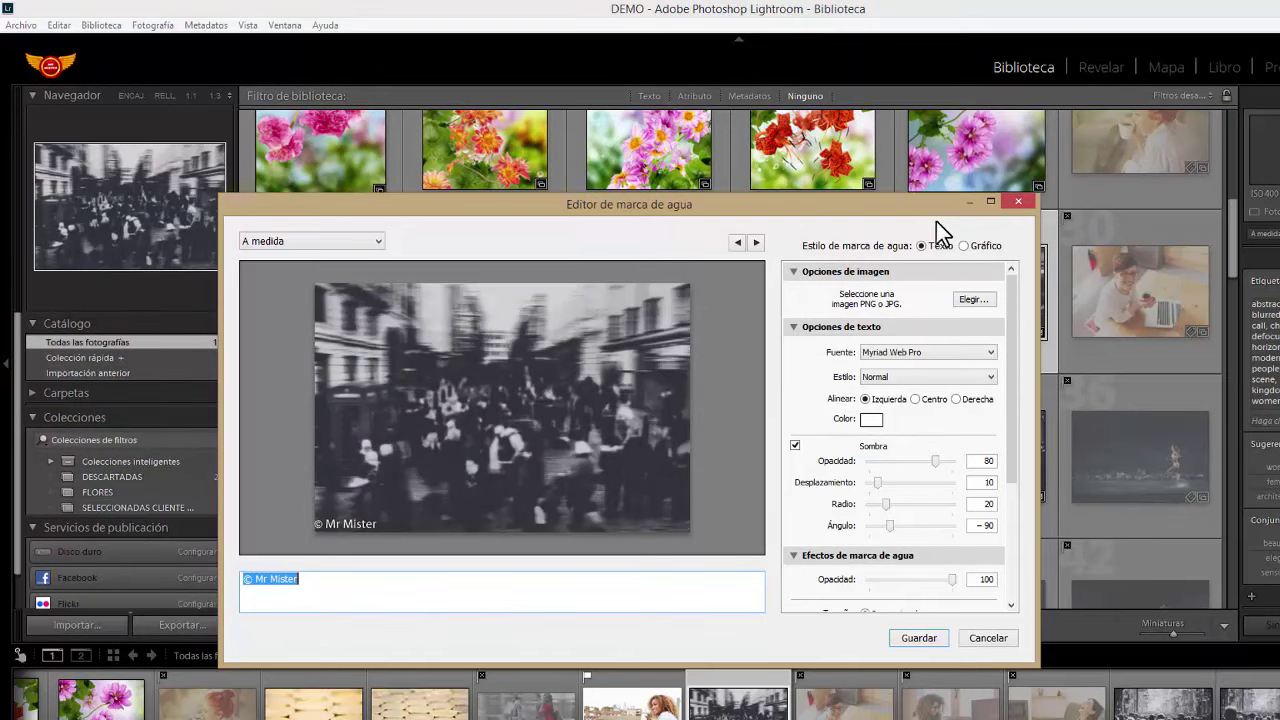
mouse_move(952, 579)
left_mouse_down()
mouse_move(885, 579)
mouse_move(909, 579)
left_mouse_up()
left_click_drag(990, 539, 986, 539)
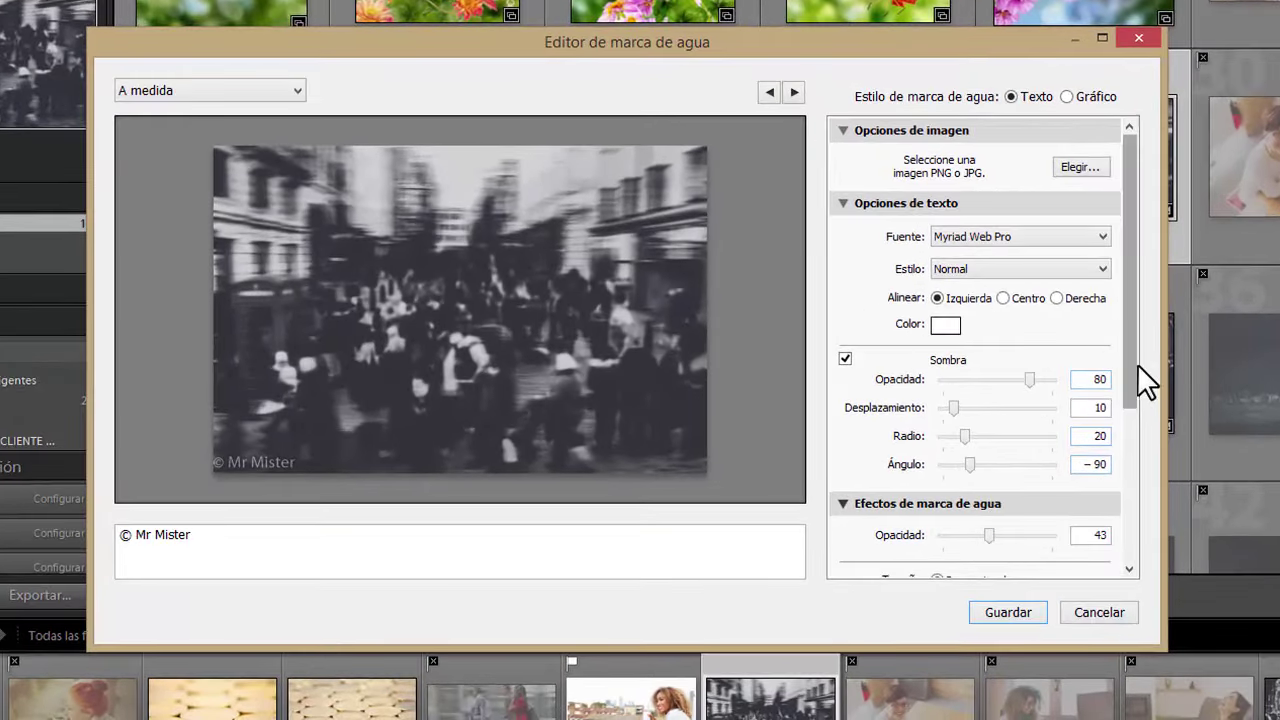
left_click_drag(1130, 372, 1127, 485)
mouse_move(950, 420)
left_mouse_down()
mouse_move(980, 440)
mouse_move(957, 419)
left_mouse_up()
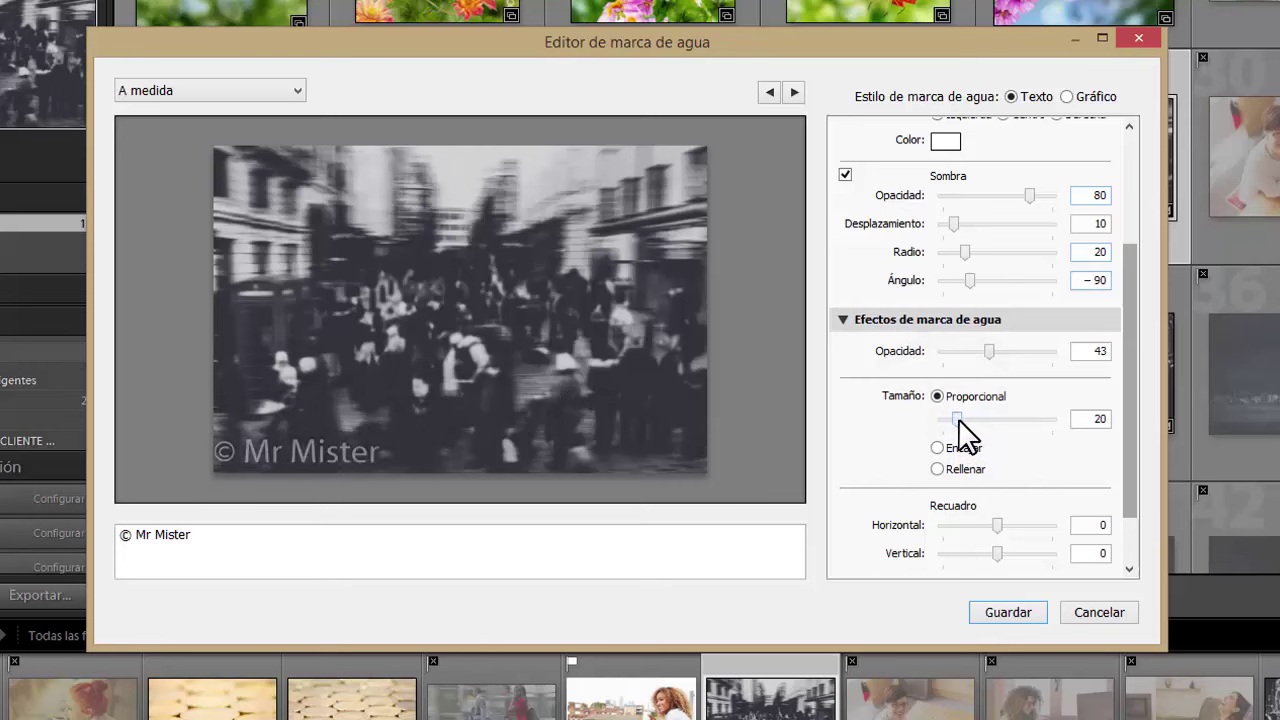
left_click_drag(958, 419, 958, 420)
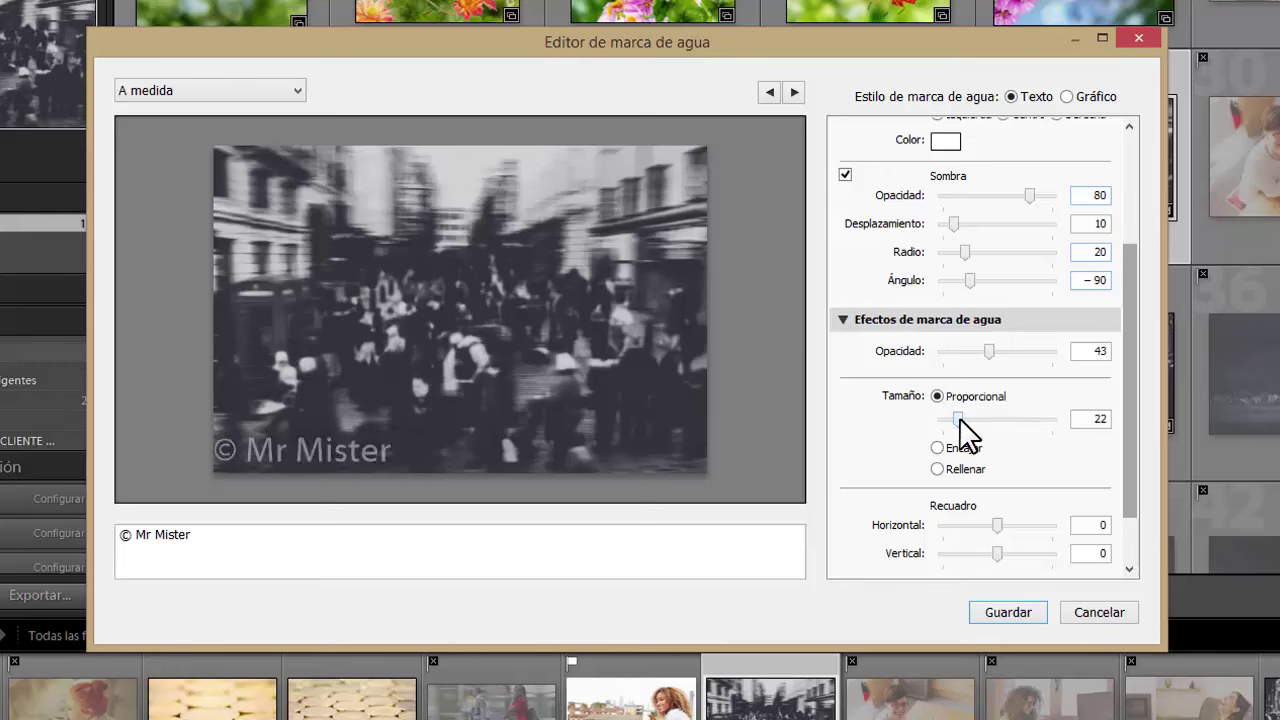
left_click_drag(1133, 414, 1141, 298)
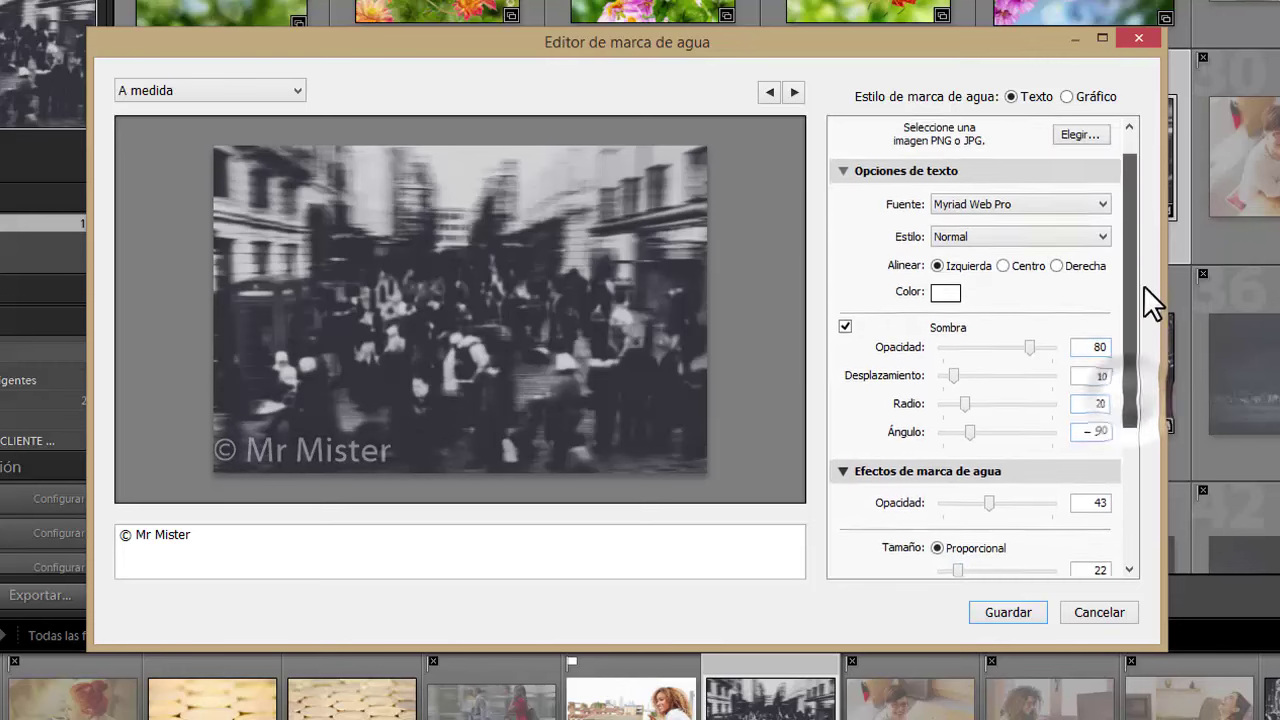
Browse the Fuente list and select the Montez script font for the copyright text.
left_click(1024, 238)
left_click(1024, 238)
scroll(1024, 238, "up", 1)
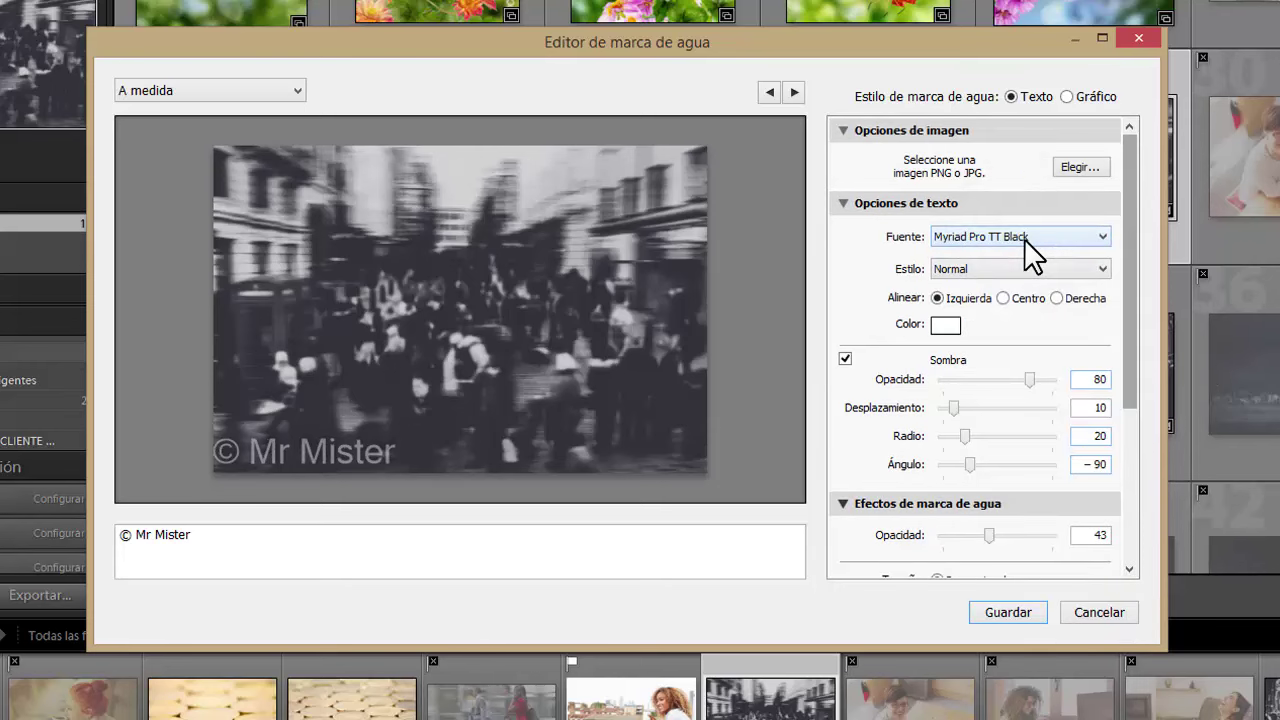
scroll(1024, 238, "up", 1)
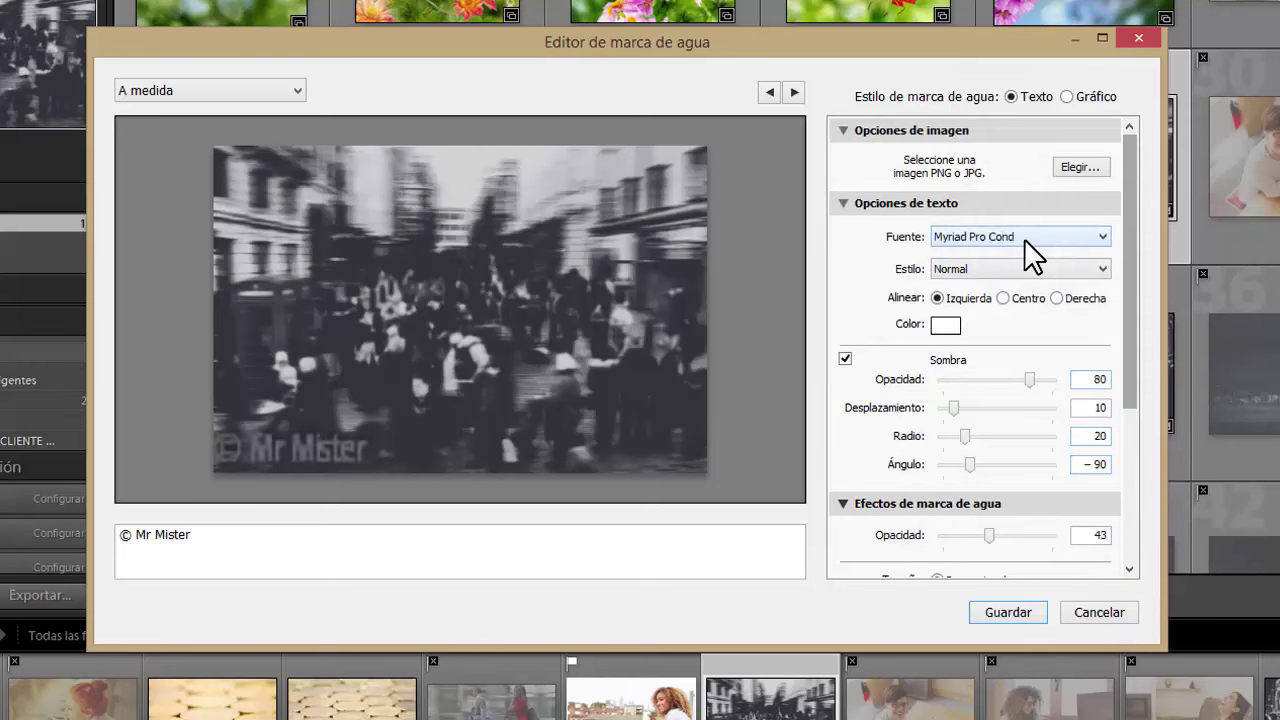
scroll(1024, 238, "down", 1)
scroll(1024, 238, "down", 1)
scroll(1024, 238, "down", 1)
scroll(1024, 238, "down", 1)
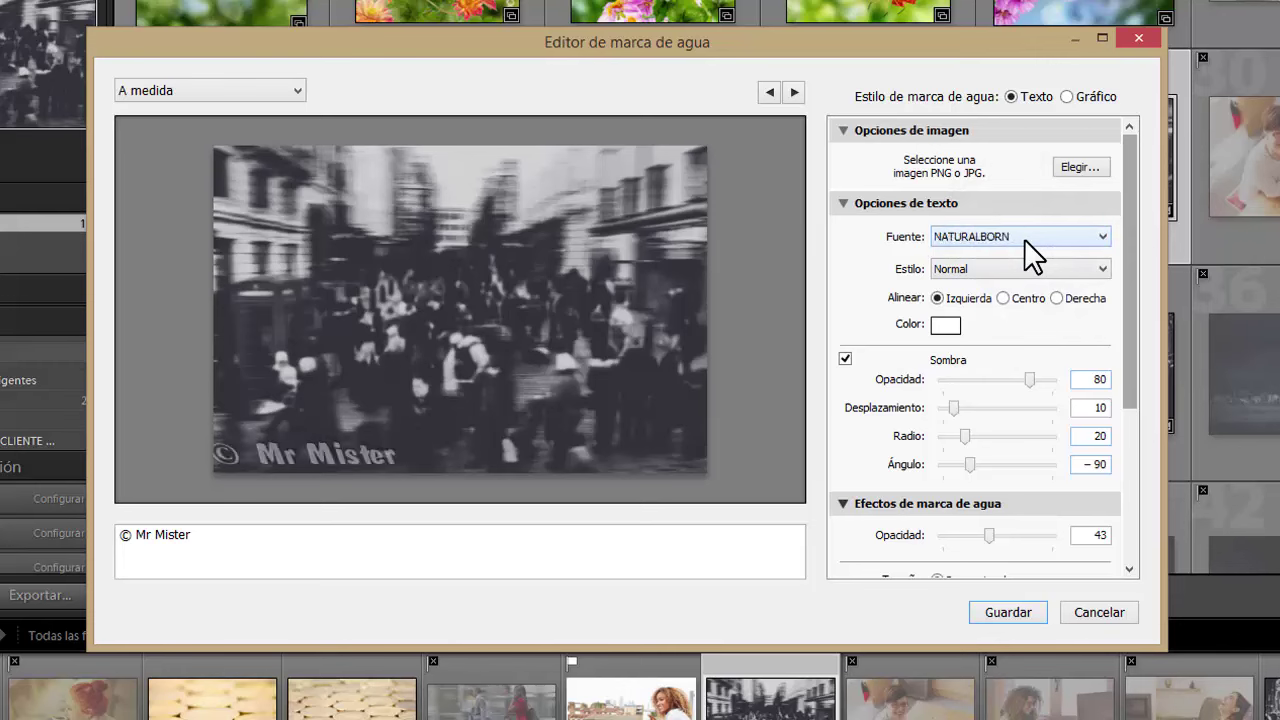
scroll(1024, 238, "down", 1)
scroll(1024, 238, "down", 1)
scroll(1024, 238, "down", 1)
scroll(1024, 238, "down", 1)
scroll(1024, 238, "down", 1)
scroll(1024, 238, "down", 1)
scroll(1024, 238, "down", 1)
scroll(1024, 238, "up", 1)
scroll(1024, 238, "up", 1)
scroll(1024, 238, "up", 1)
scroll(1024, 238, "up", 1)
scroll(1024, 238, "up", 1)
scroll(1024, 238, "up", 1)
scroll(1024, 238, "up", 1)
scroll(1024, 238, "up", 1)
scroll(1024, 238, "up", 1)
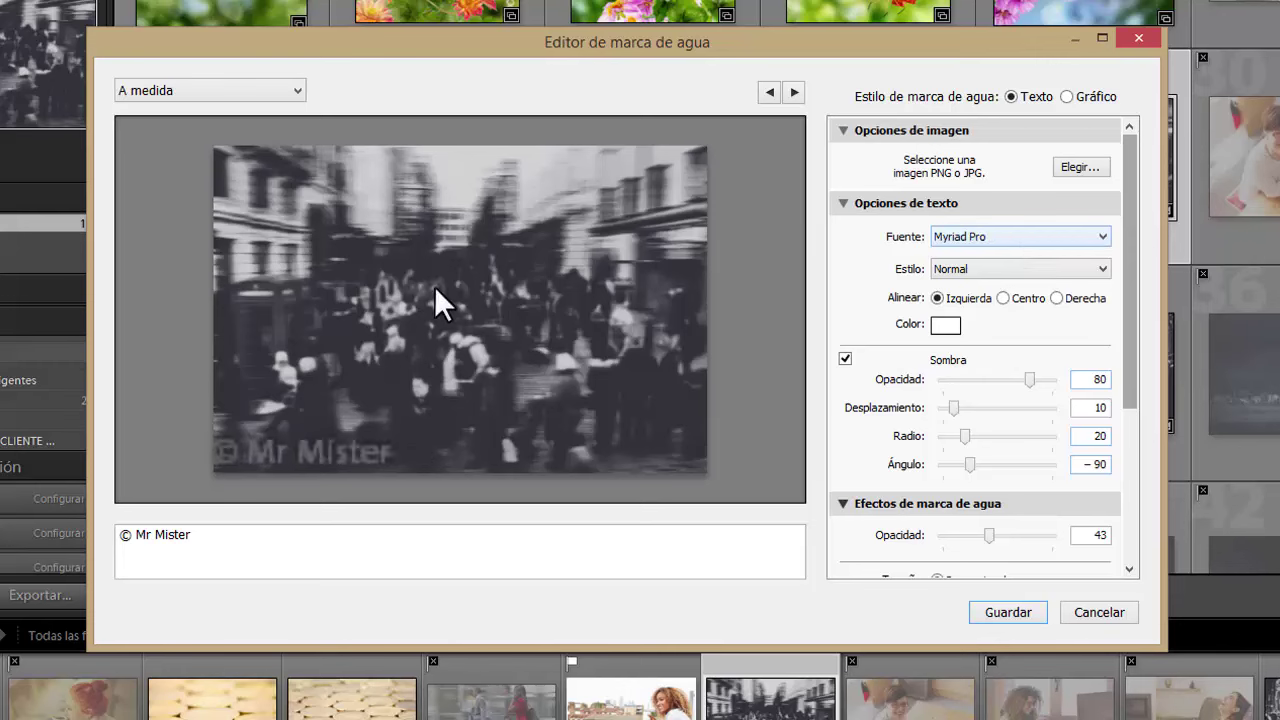
scroll(976, 234, "up", 1)
scroll(1038, 239, "up", 1)
scroll(1038, 239, "up", 1)
scroll(1038, 239, "up", 1)
scroll(1038, 239, "up", 1)
scroll(1038, 239, "up", 1)
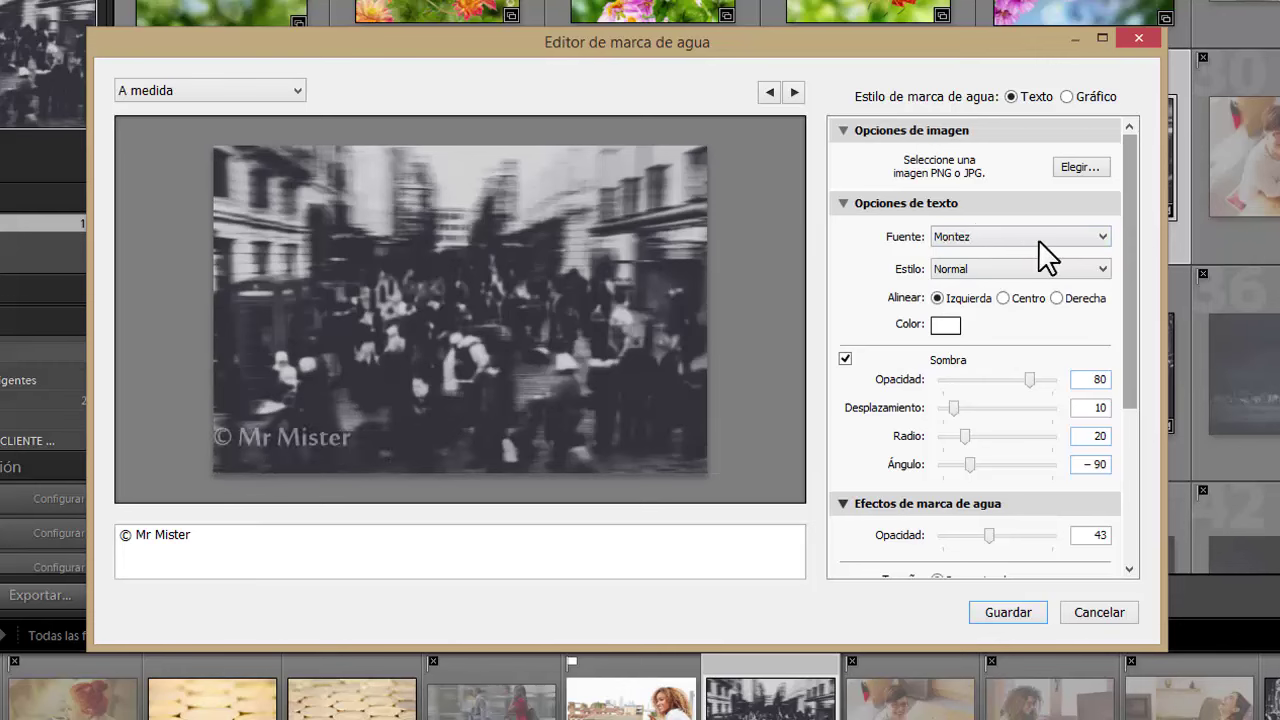
scroll(1038, 239, "up", 1)
scroll(1038, 239, "down", 1)
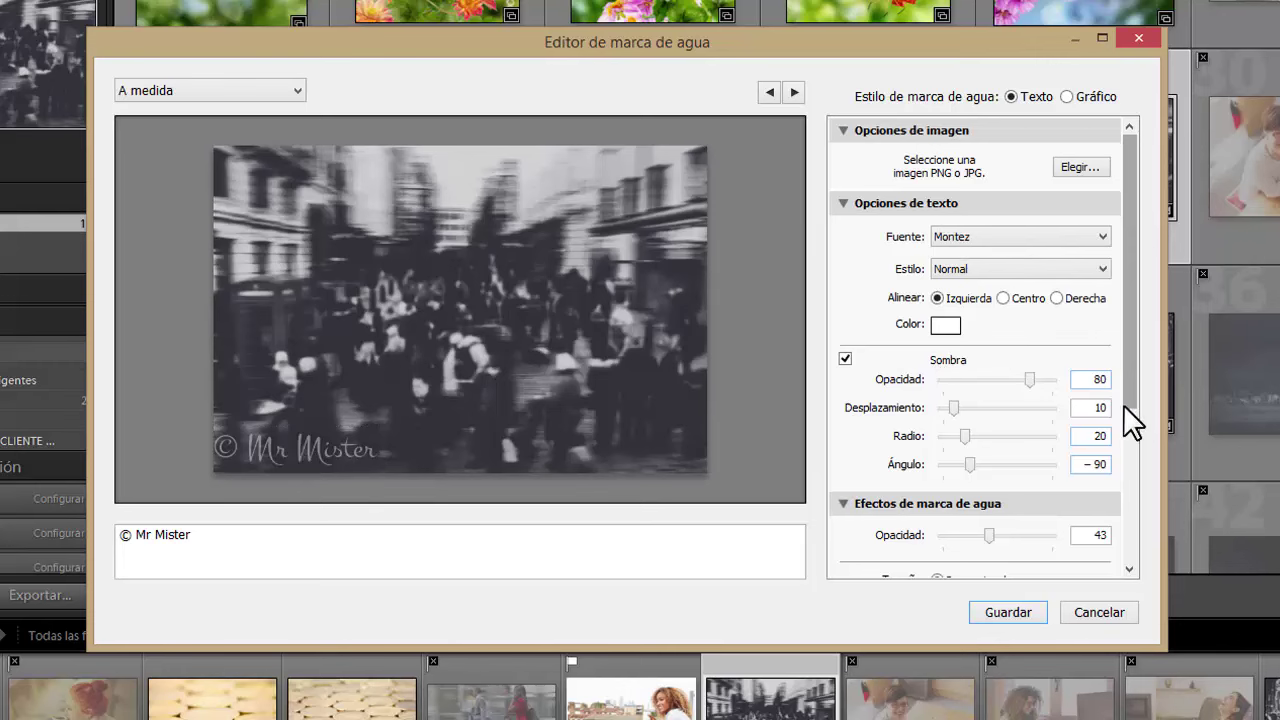
Shrink the Montez text to size 16, anchor it top-left with inset 2, opacity 20.
left_click_drag(1126, 404, 1128, 480)
scroll(1127, 479, "down", 3)
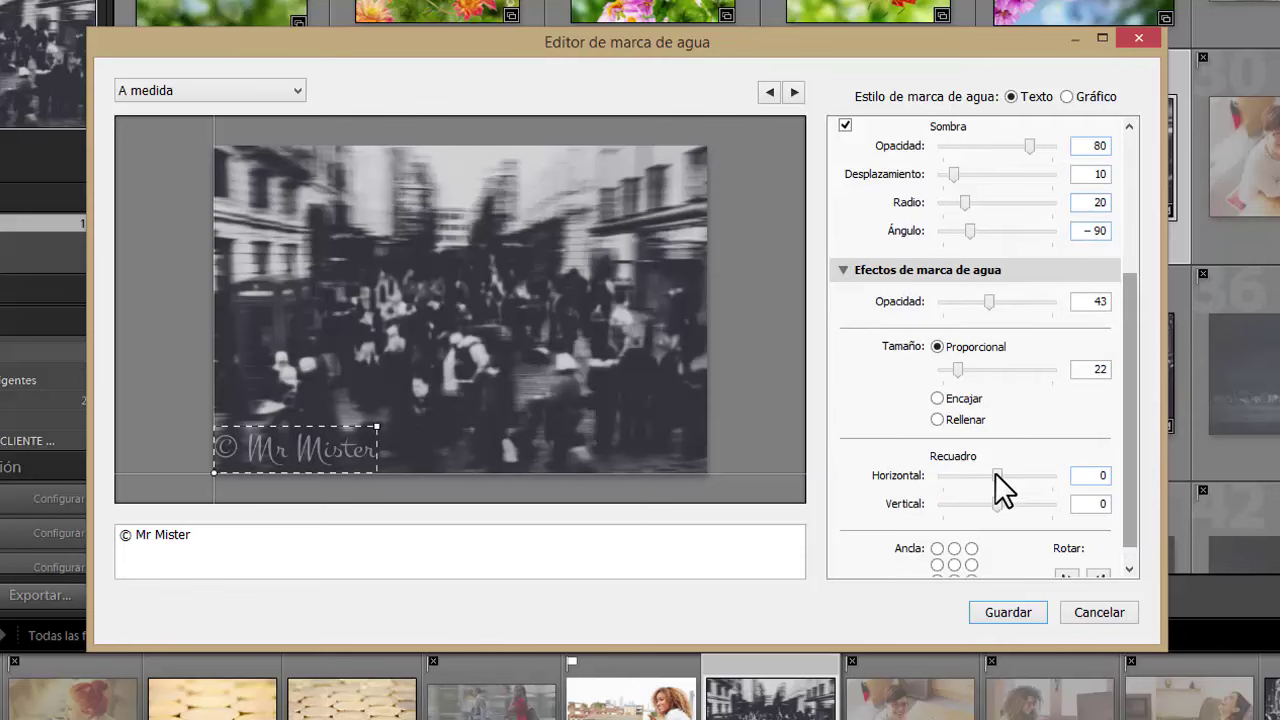
left_click_drag(961, 366, 954, 358)
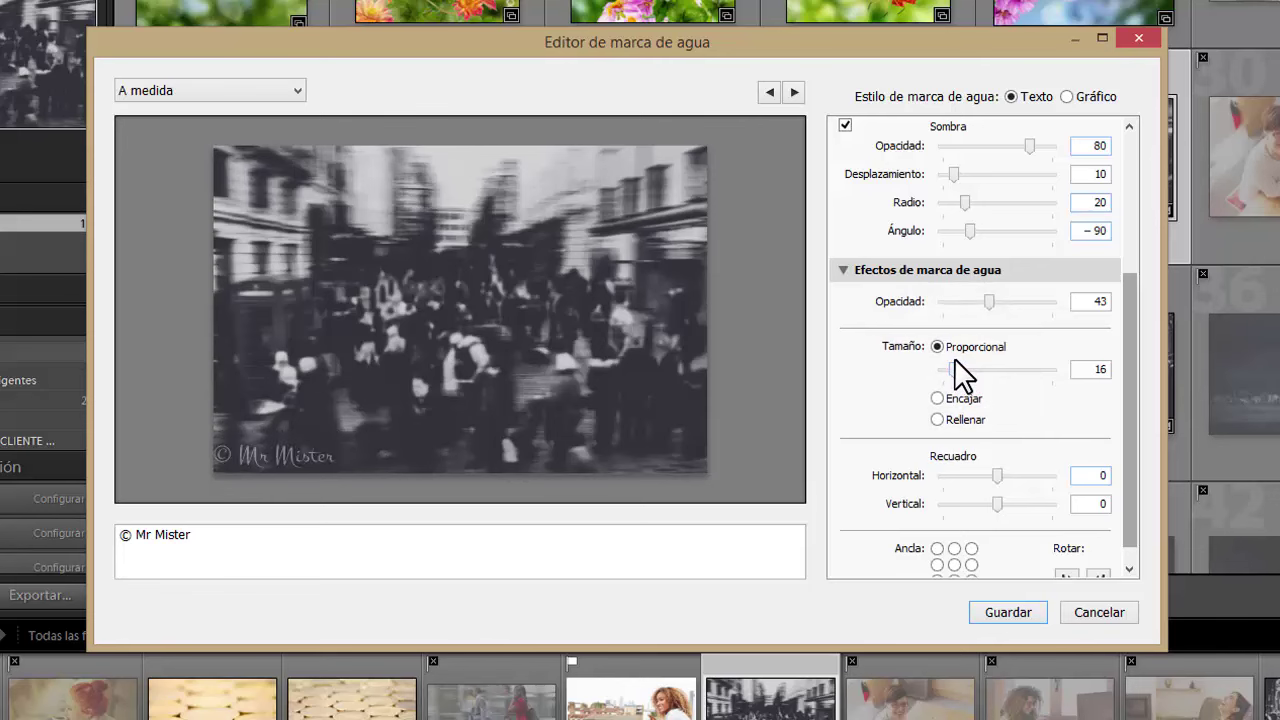
left_click(936, 548)
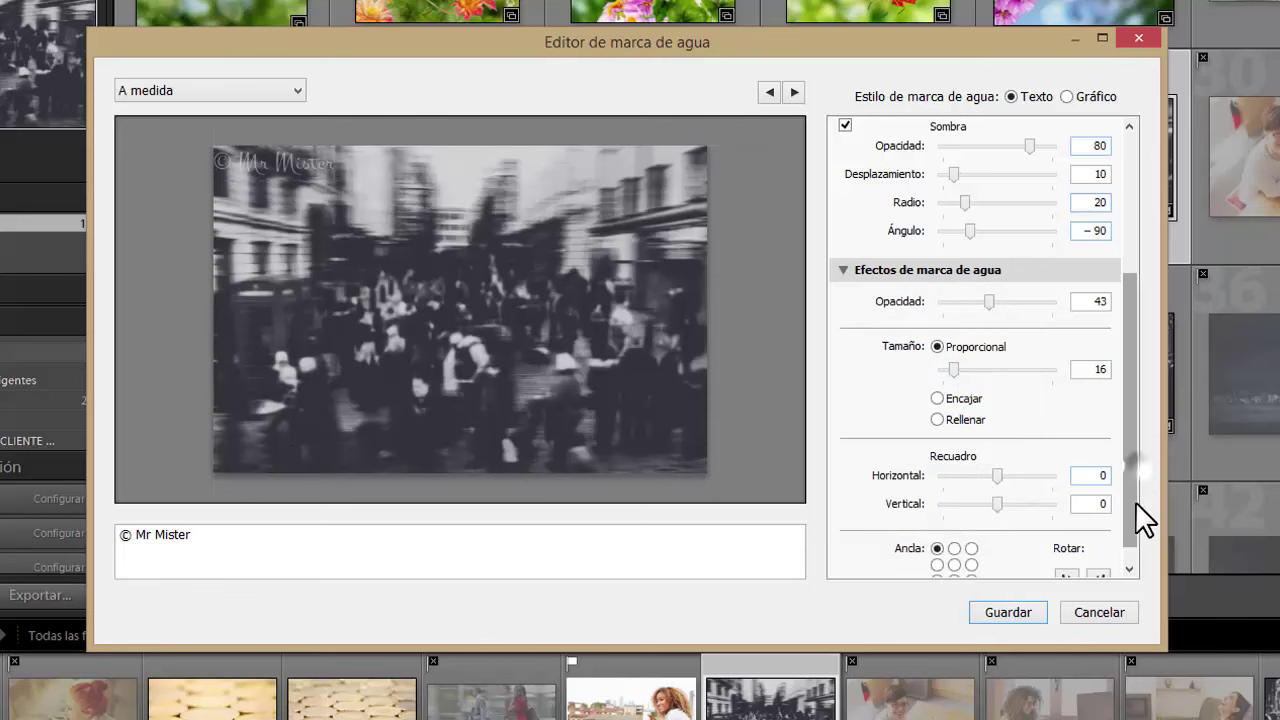
left_click_drag(1135, 501, 1133, 565)
left_click_drag(998, 453, 1011, 481)
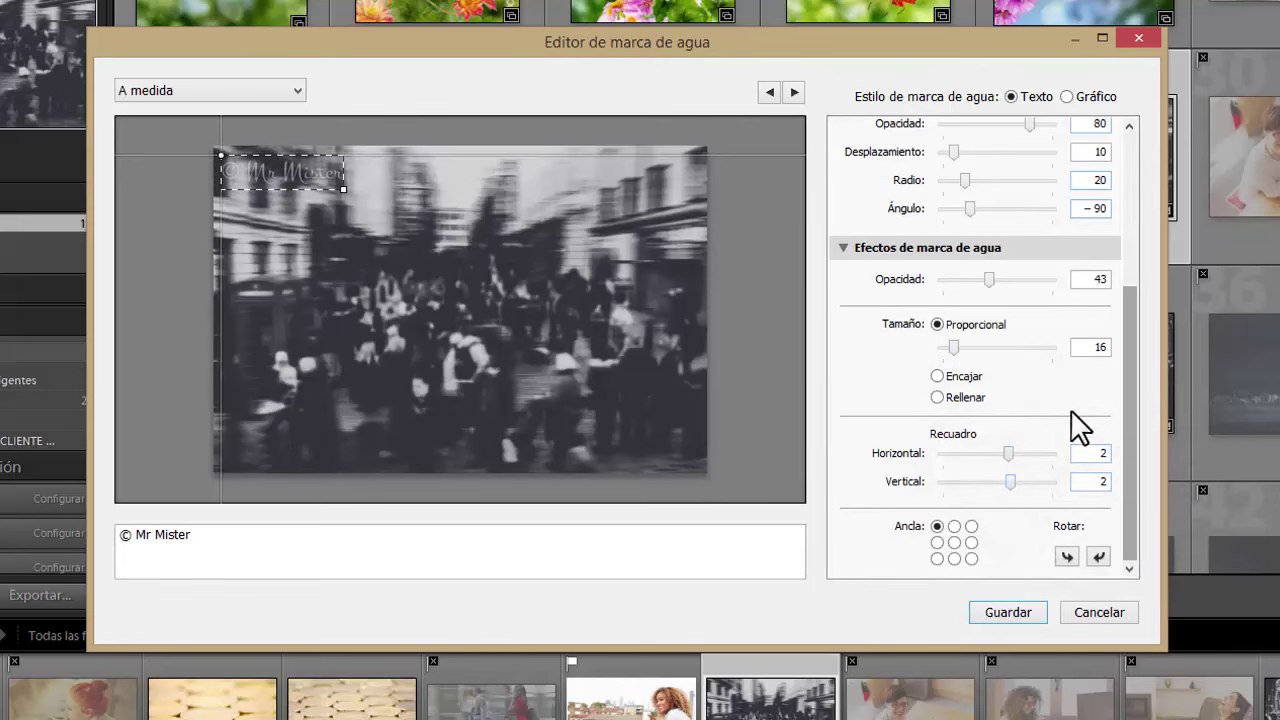
mouse_move(989, 279)
left_mouse_down()
mouse_move(1011, 279)
mouse_move(963, 279)
left_mouse_up()
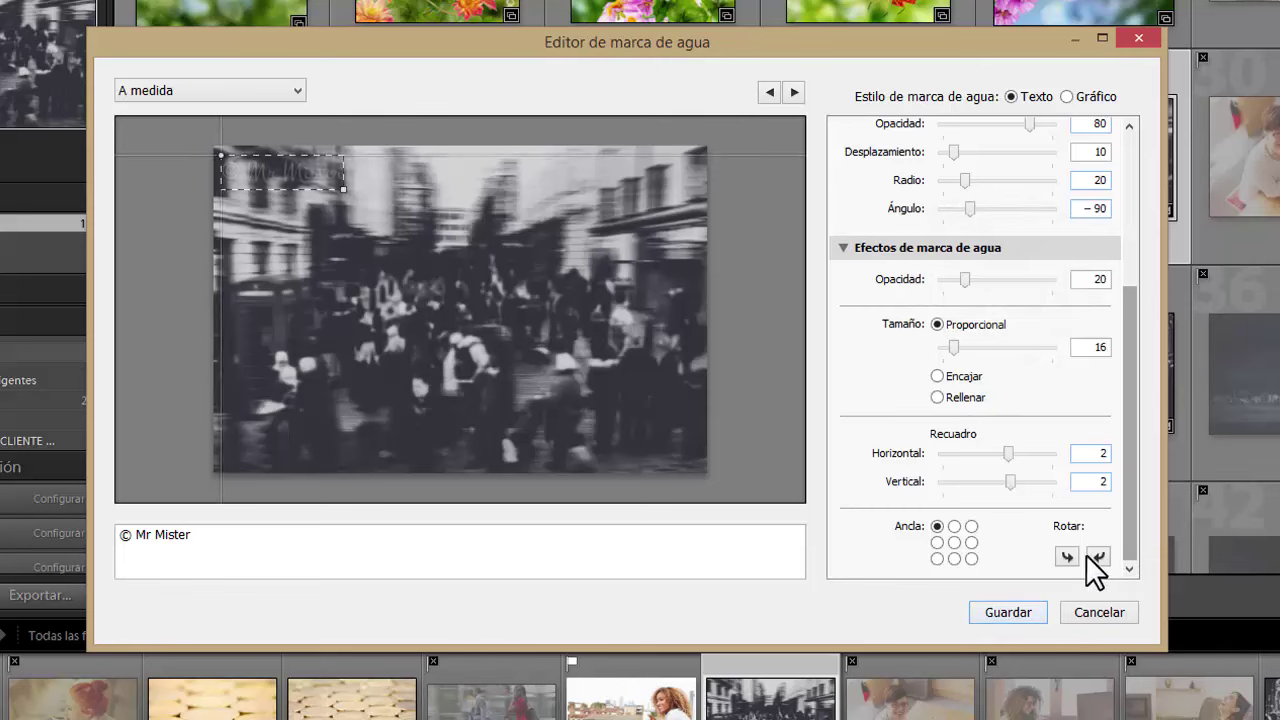
Save the watermark as a preset named with the studio name plus 'marca agua texto'.
left_click(1015, 611)
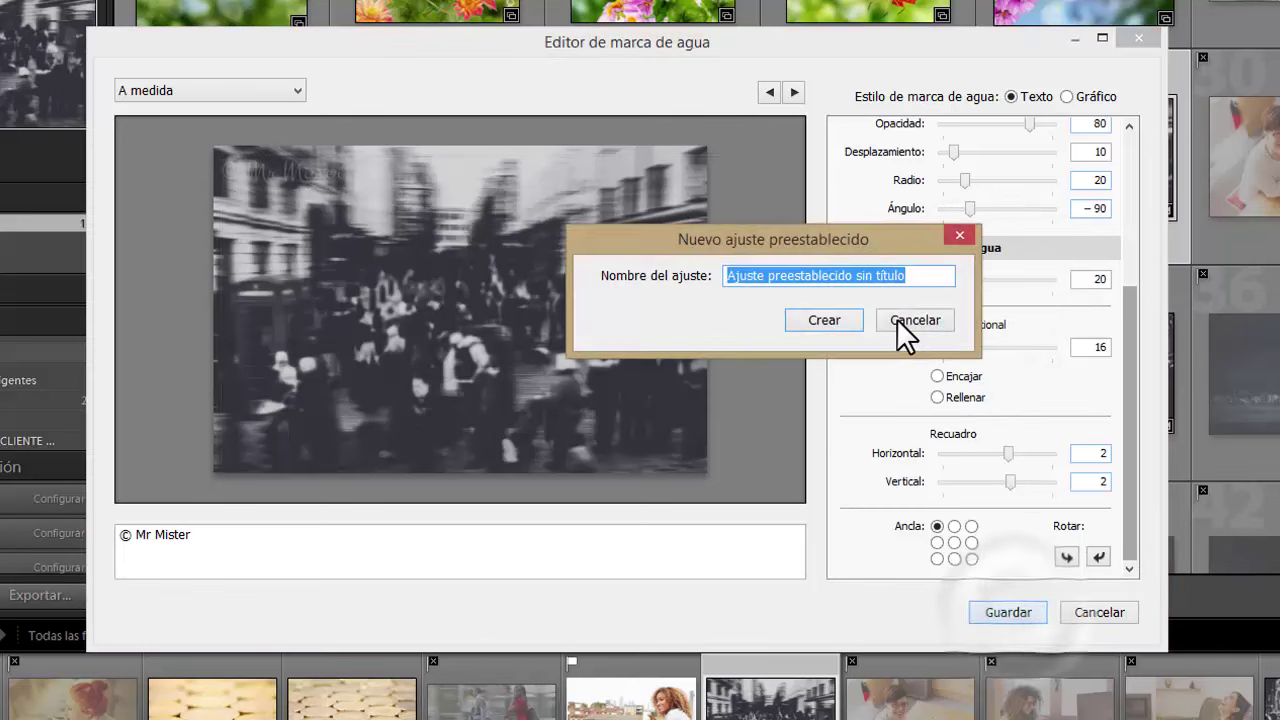
type("MrMister marca agua texto")
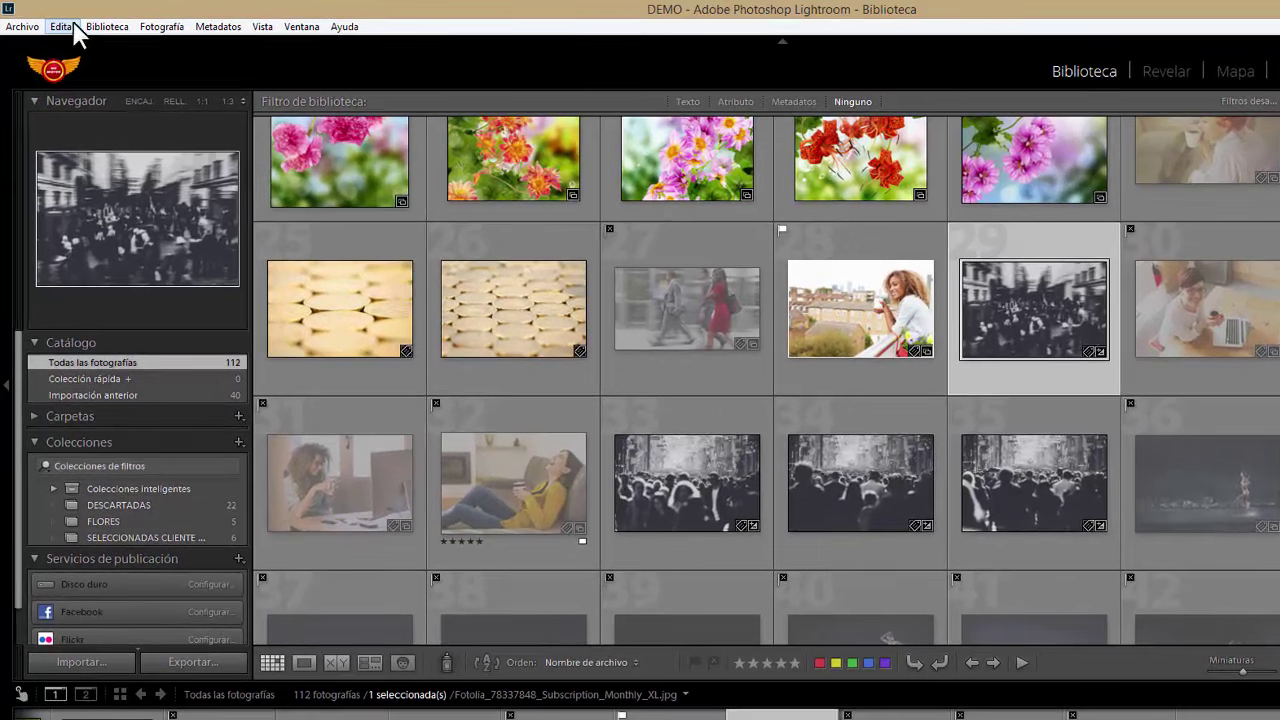
Reopen the watermark editor and apply the MrMister Fotografia Texto preset.
left_click(72, 27)
left_click(130, 332)
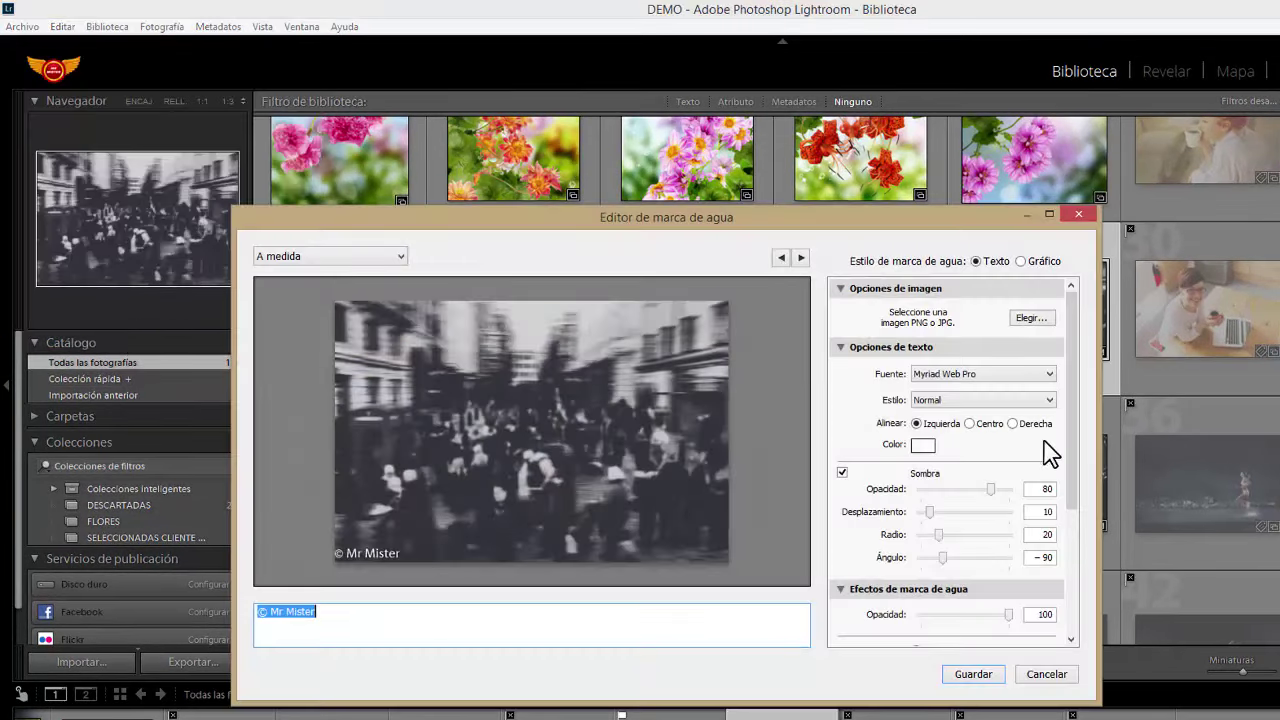
left_click(363, 258)
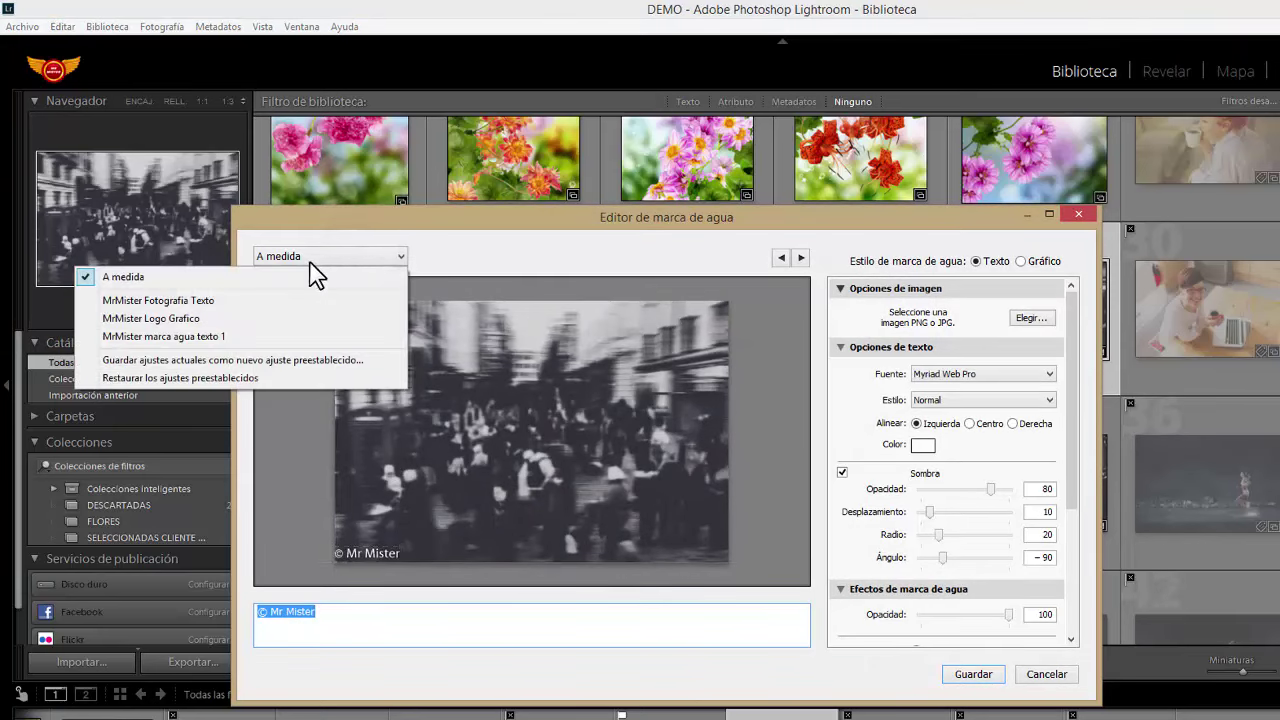
left_click(213, 300)
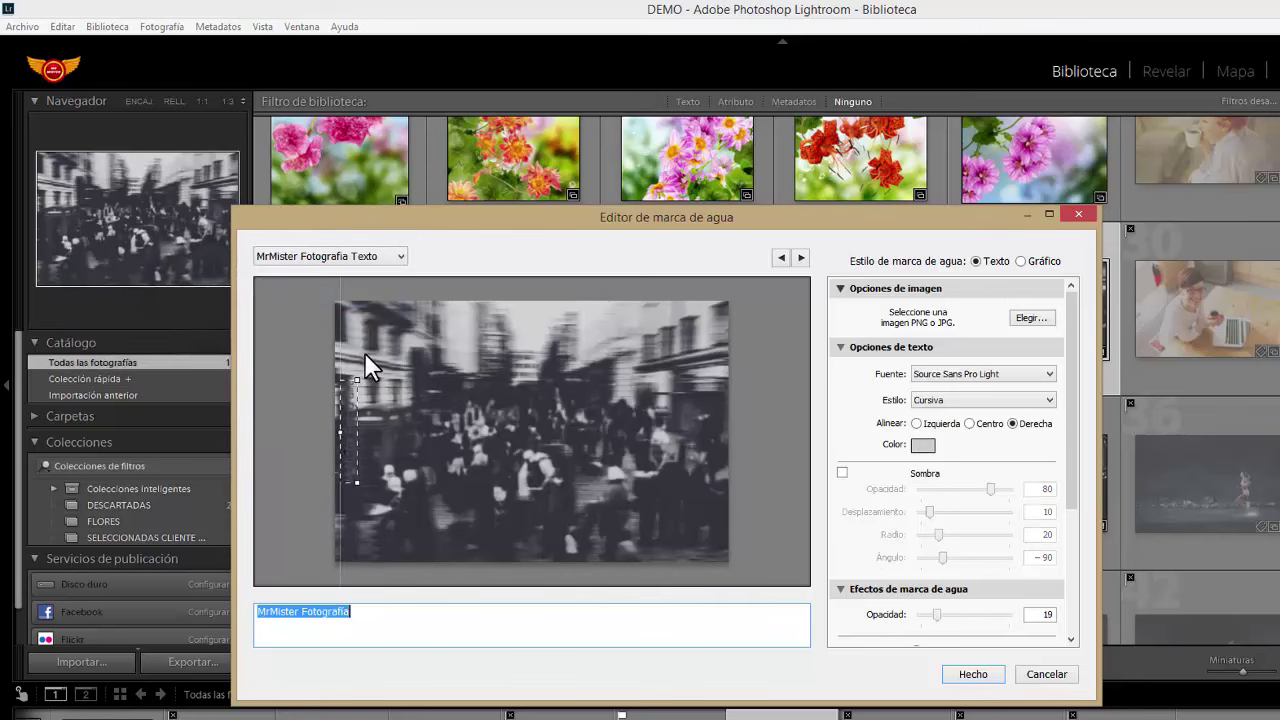
Try the MrMister Logo Grafico and marca agua texto 1 presets, then return to Fotografia Texto.
left_click(363, 257)
left_click(142, 296)
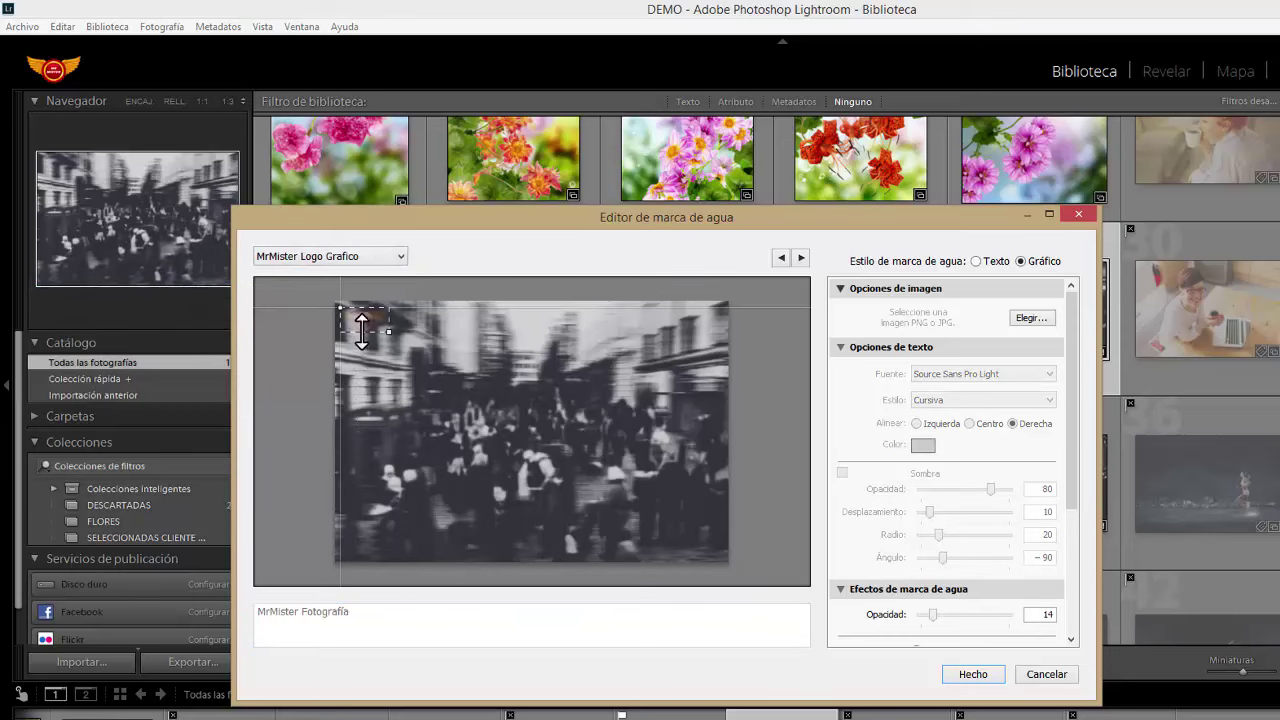
left_click(360, 258)
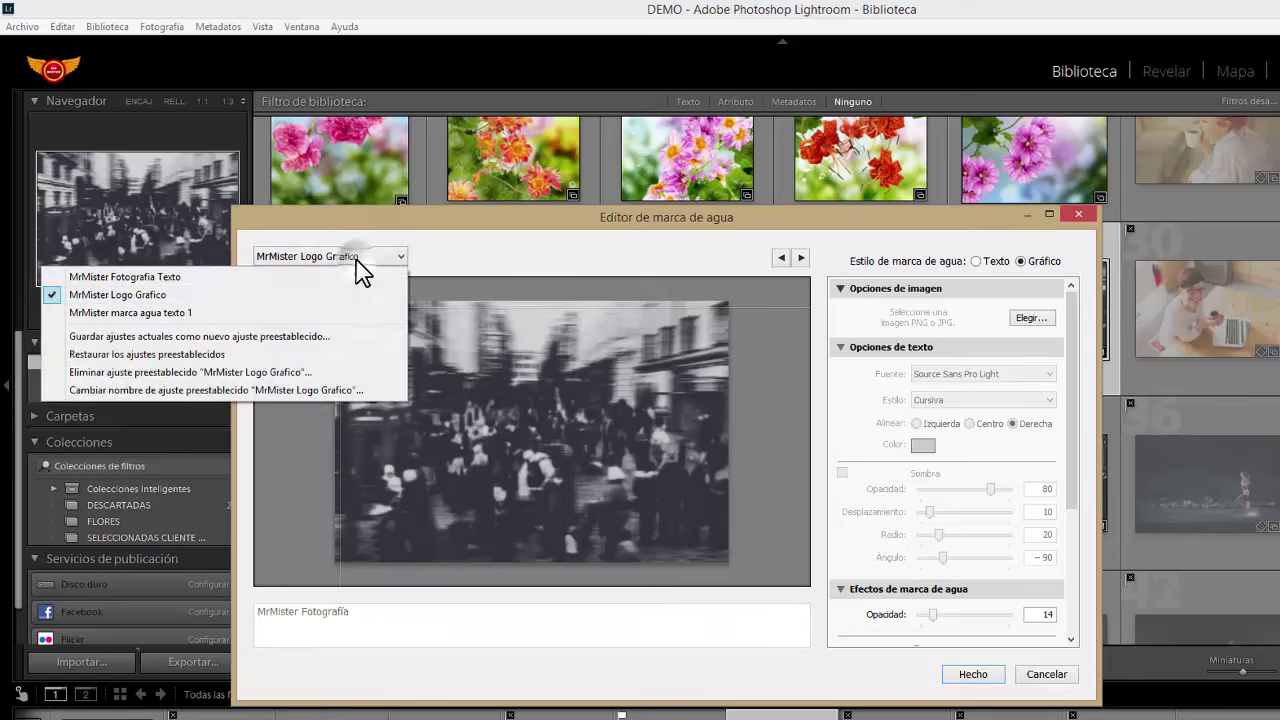
left_click(192, 313)
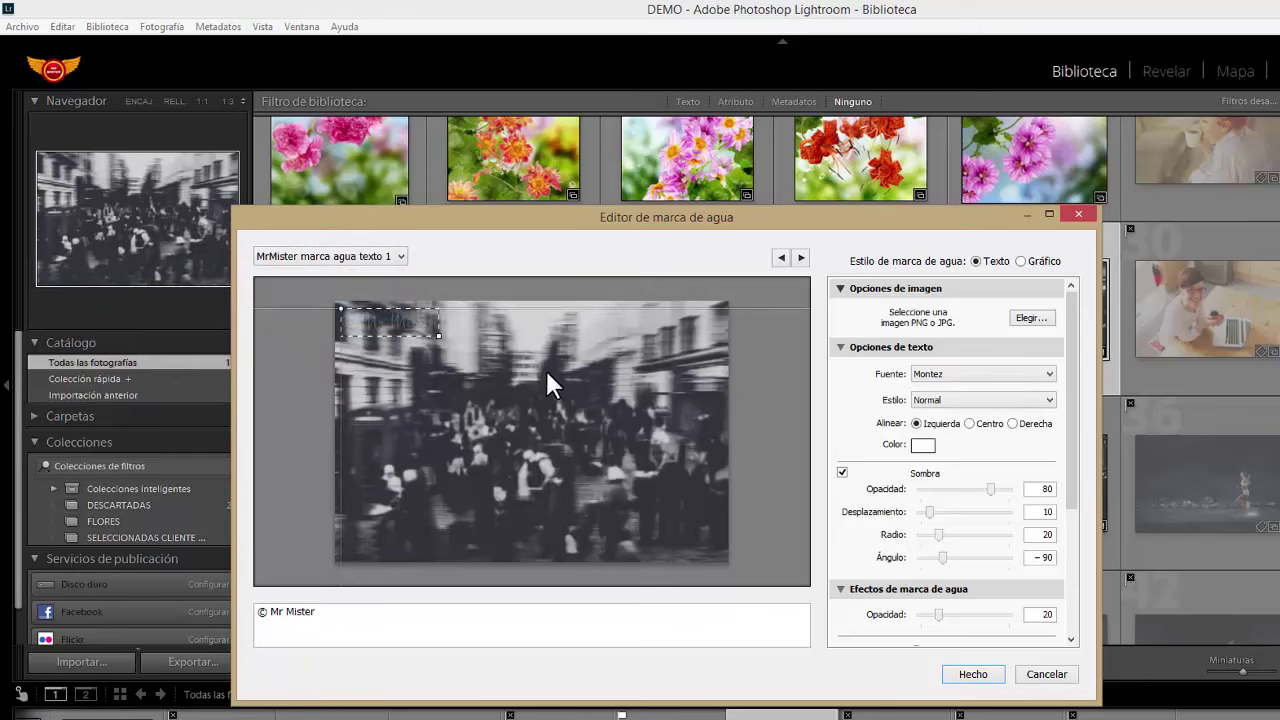
left_click(321, 257)
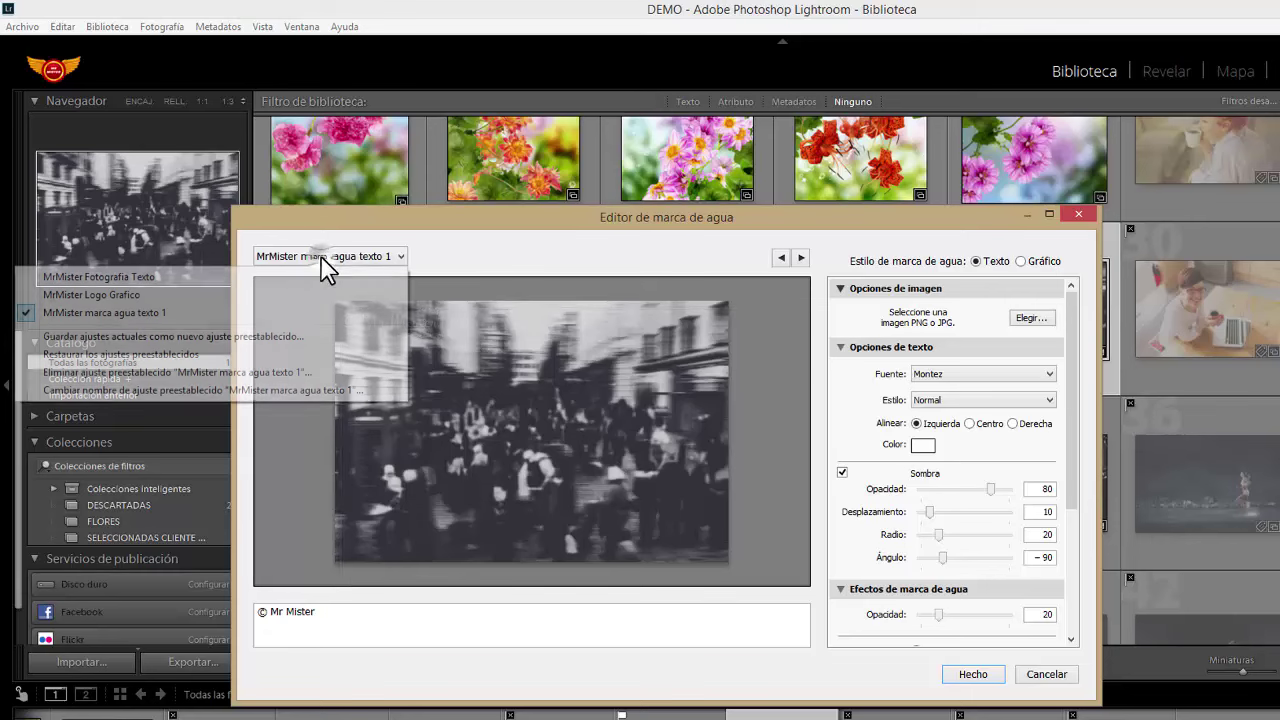
left_click(105, 277)
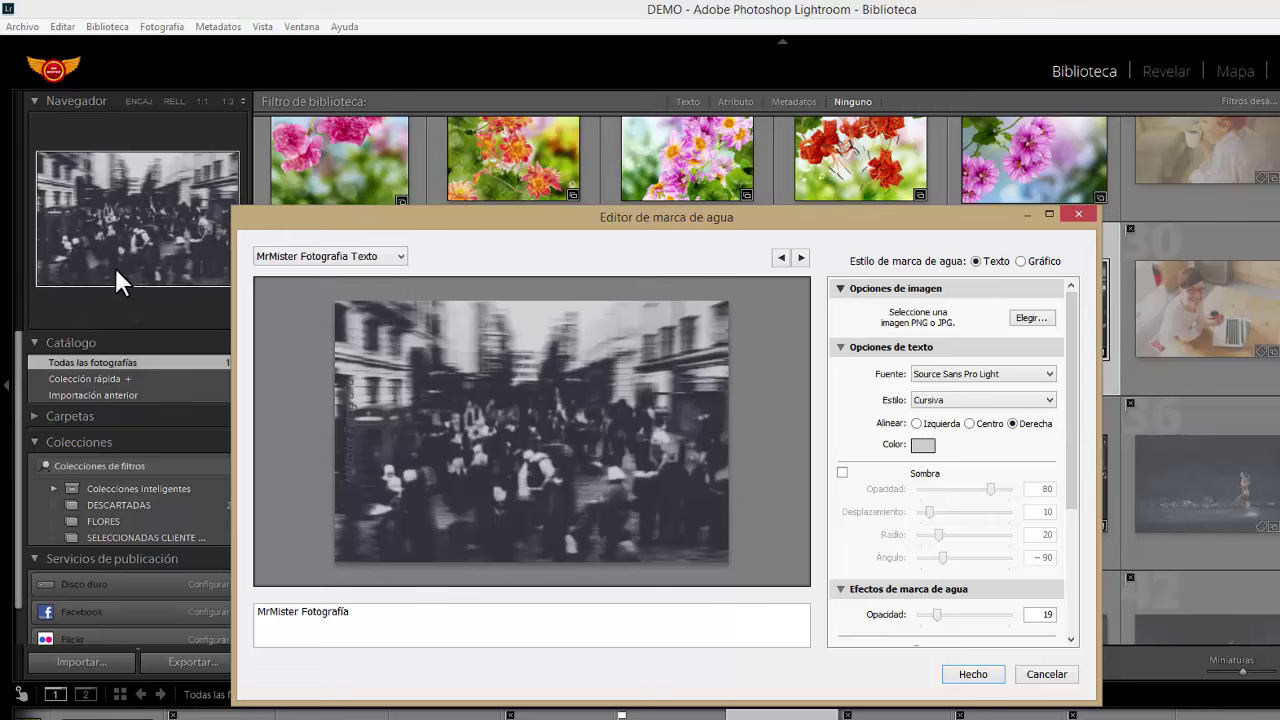
Delete the MrMister Fotografia Texto watermark preset.
left_click(302, 257)
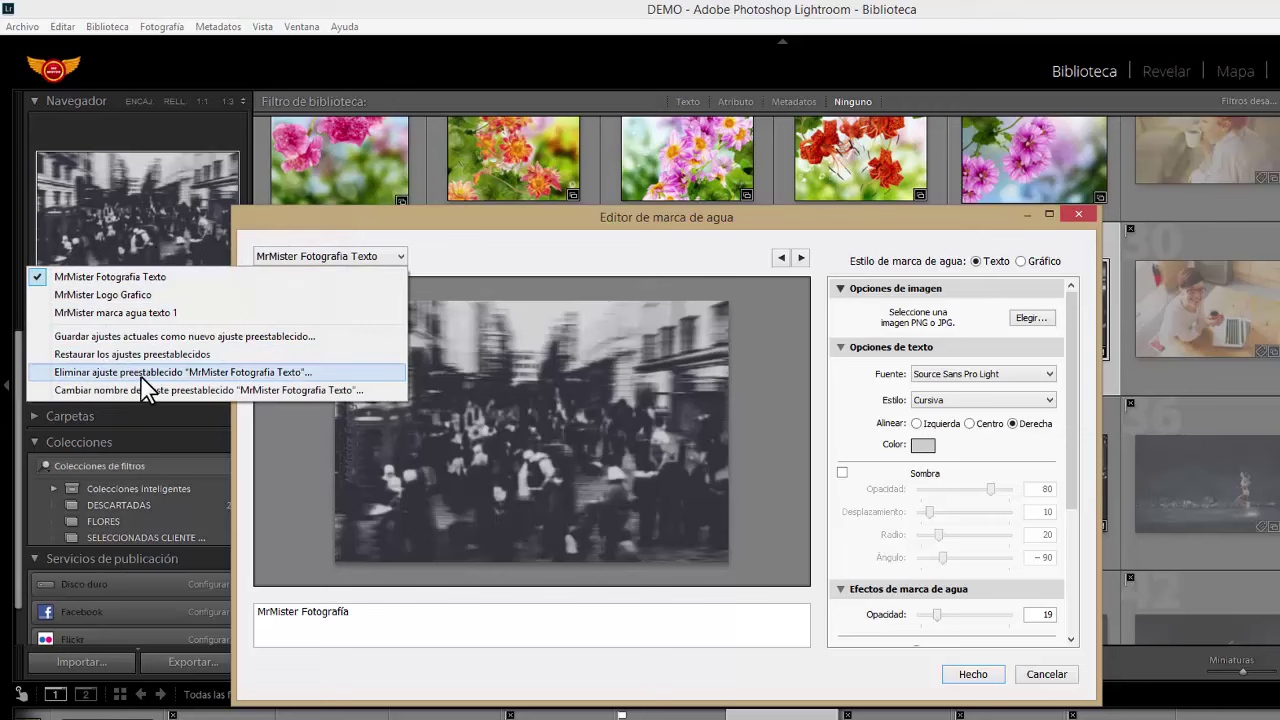
left_click(240, 375)
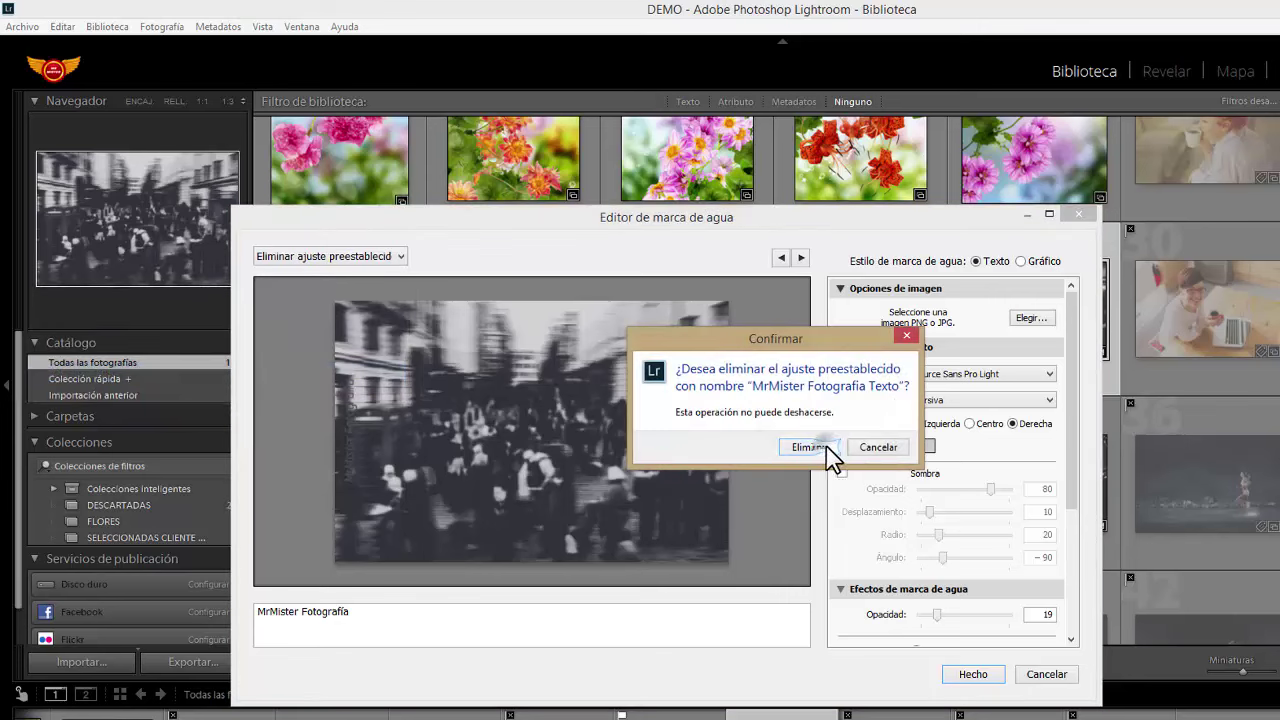
left_click(824, 447)
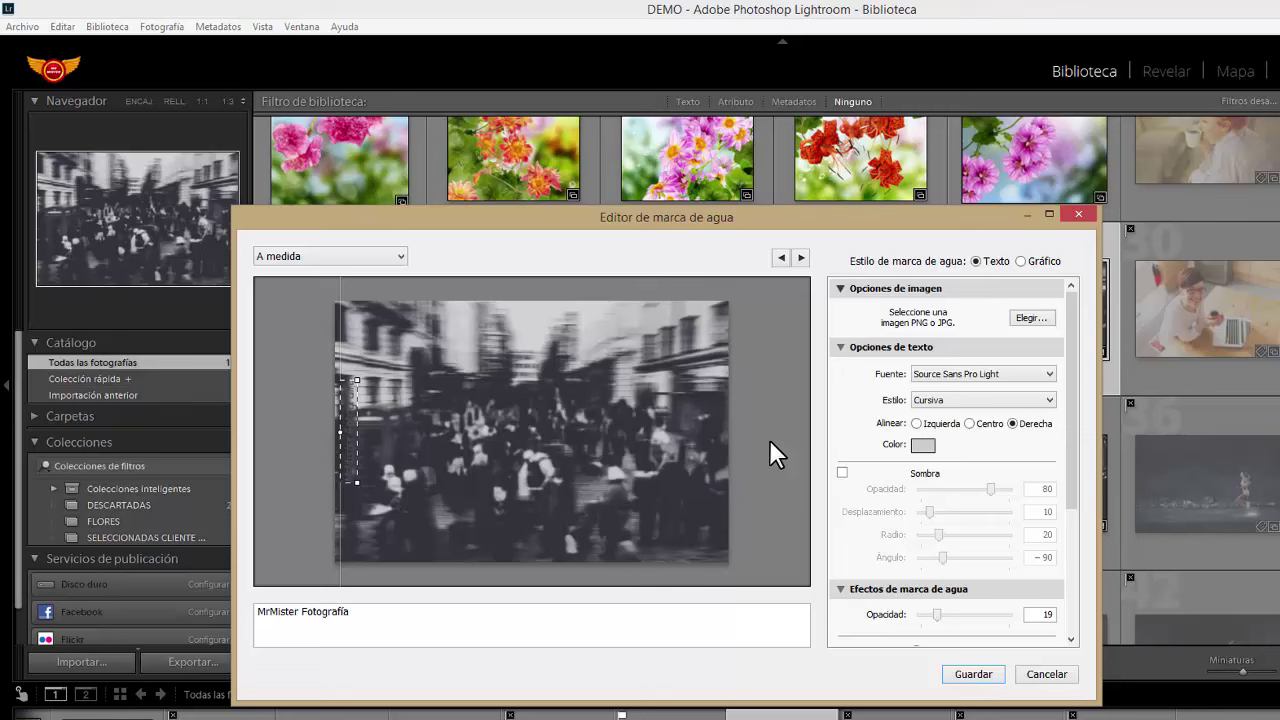
Load the MrMister Logo Grafico preset and close the watermark editor with Hecho.
left_click(352, 262)
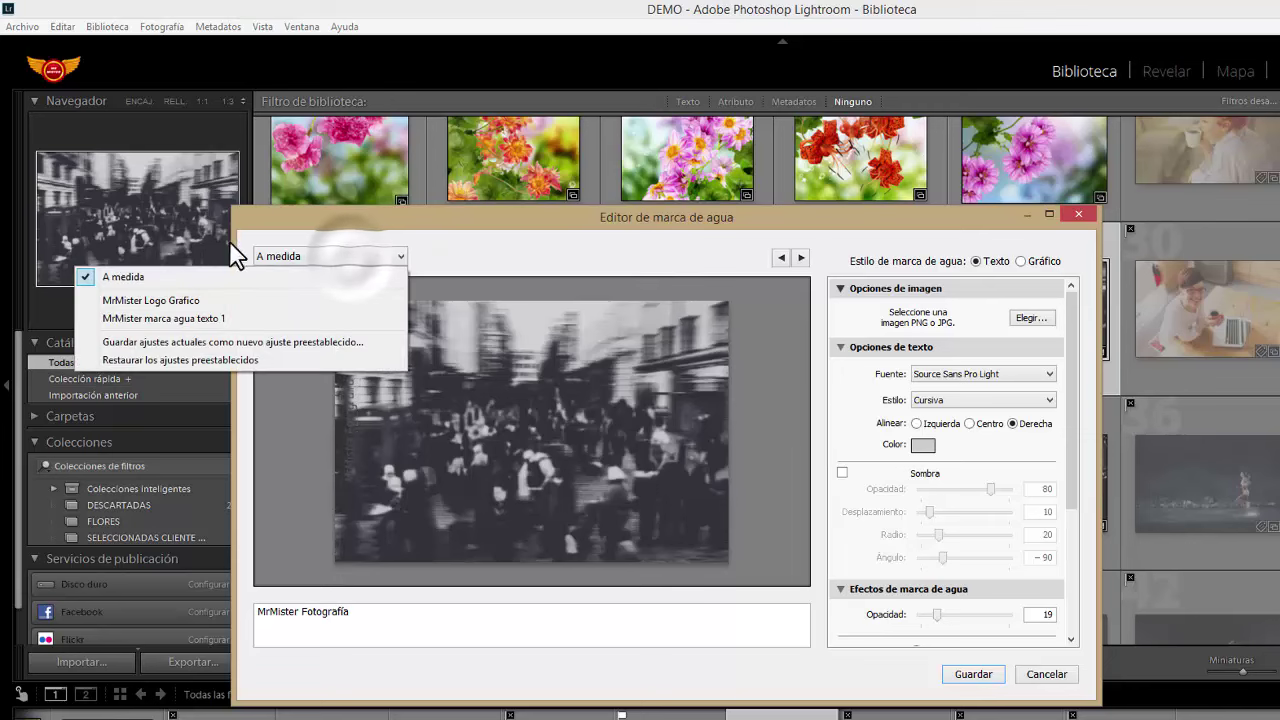
left_click(190, 300)
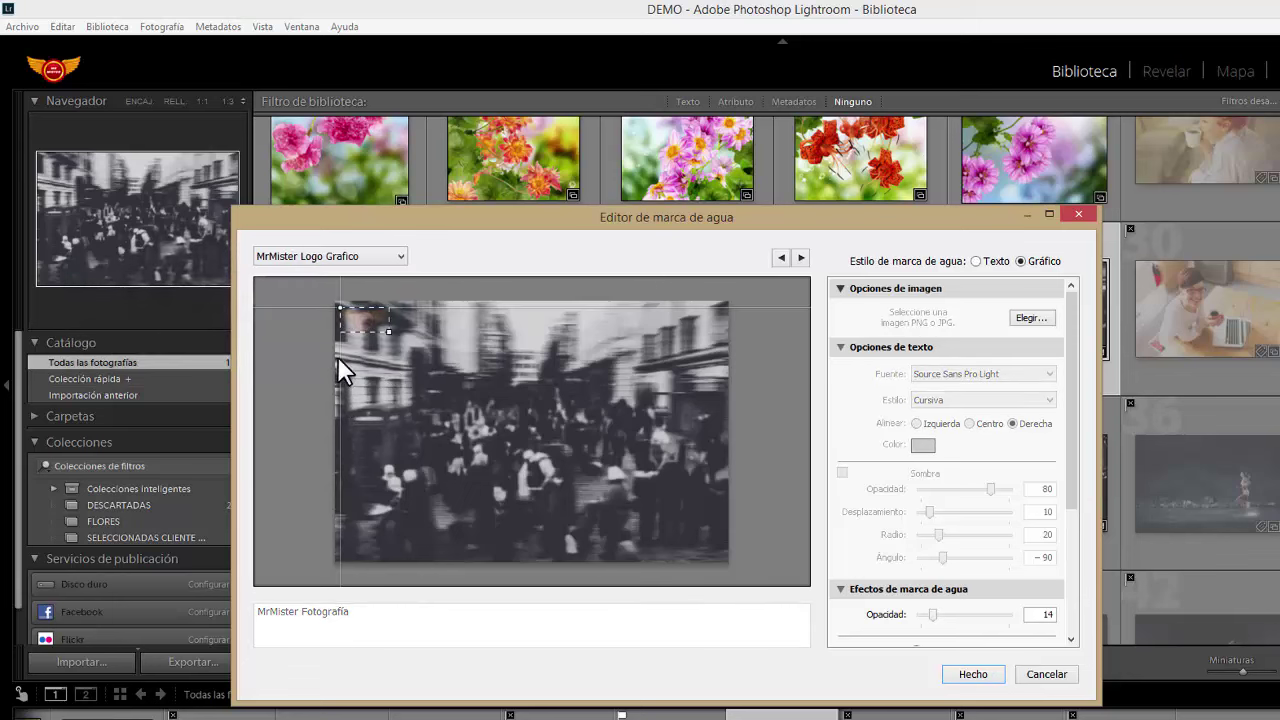
left_click(960, 678)
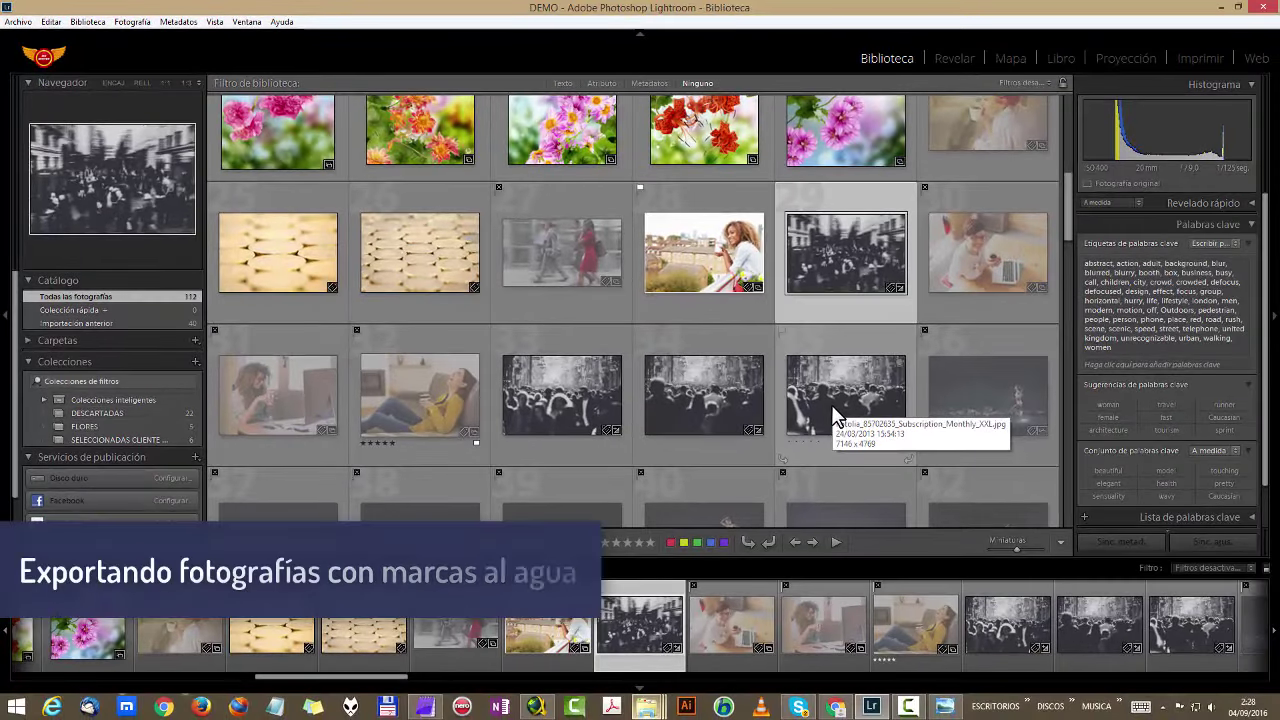
Select the first through fifth flower thumbnails in the Library grid's flower row.
scroll(836, 405, "up", 2)
scroll(841, 394, "up", 2)
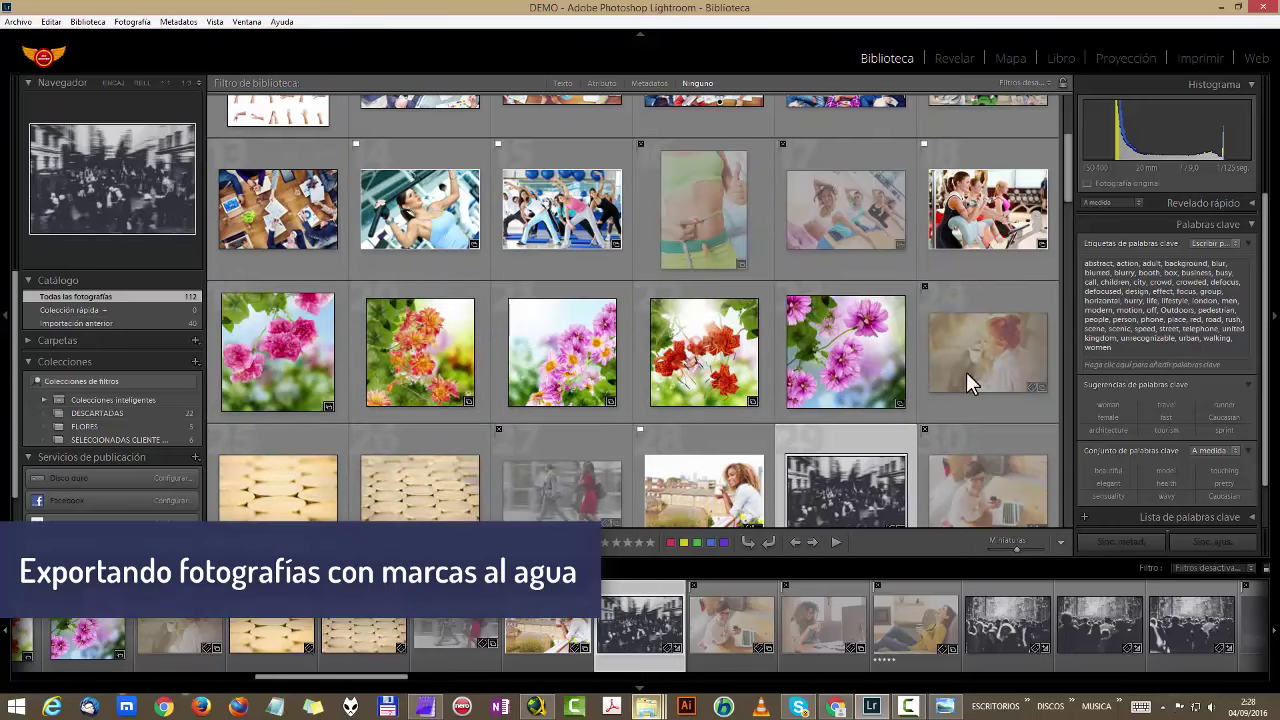
scroll(940, 410, "down", 2)
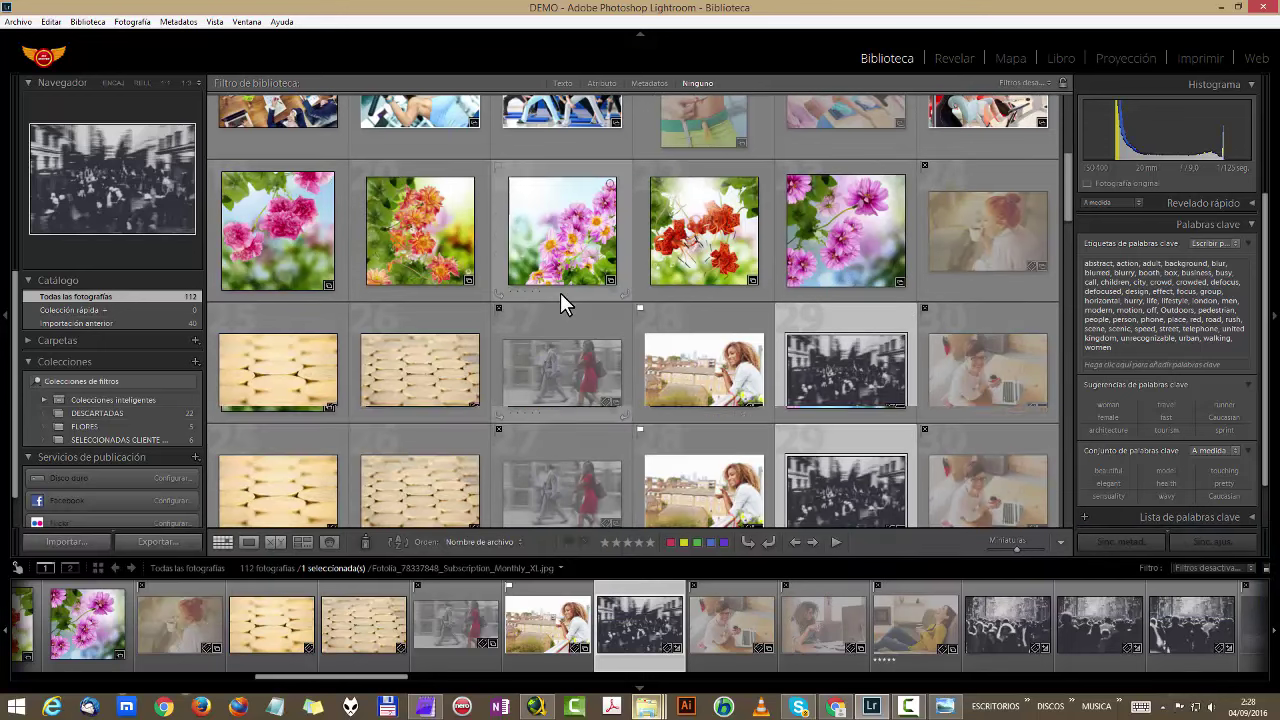
left_click(284, 219)
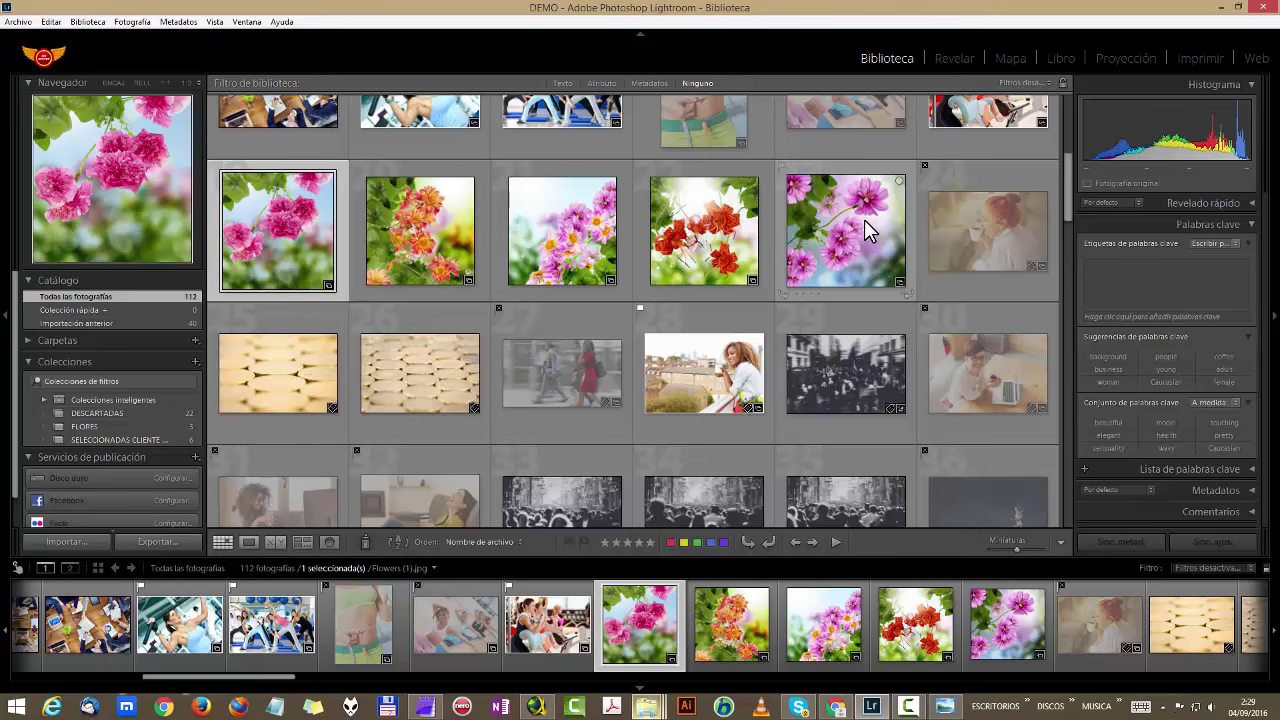
left_click(864, 219, "shift")
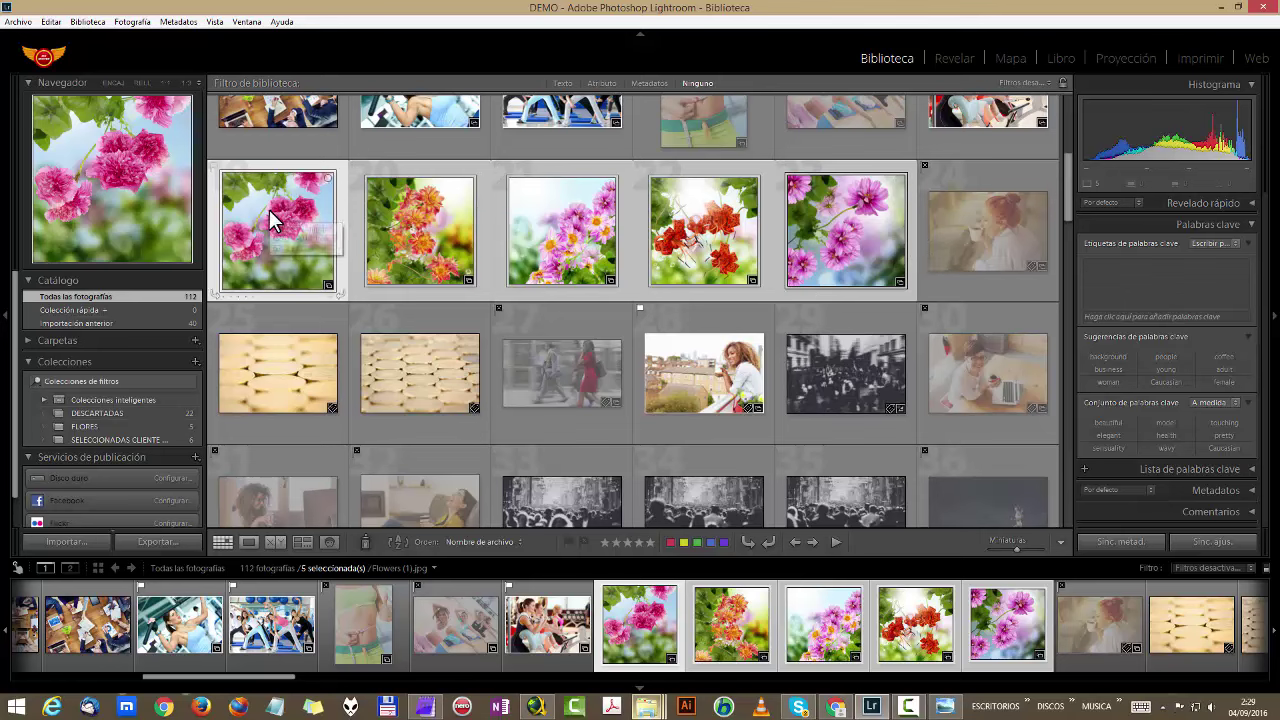
mouse_move(845, 230)
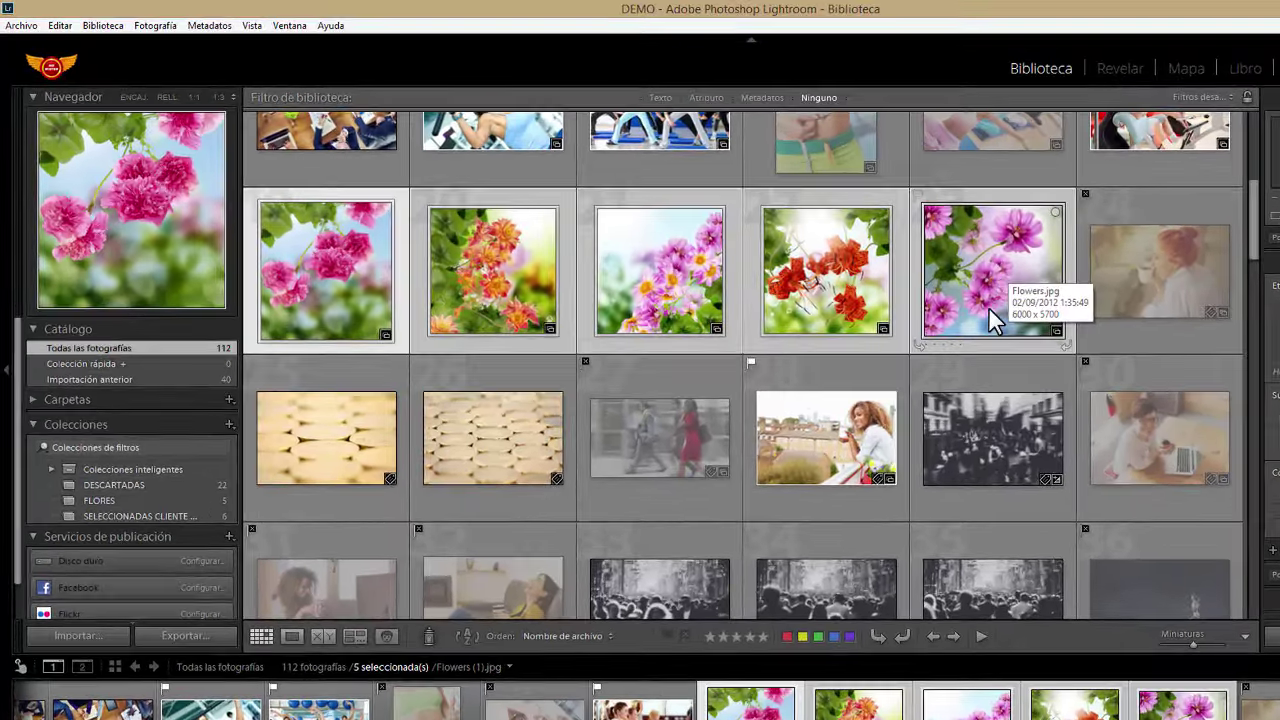
Open Export for the five photos and review the export location, leaving it unchanged.
left_click(202, 643)
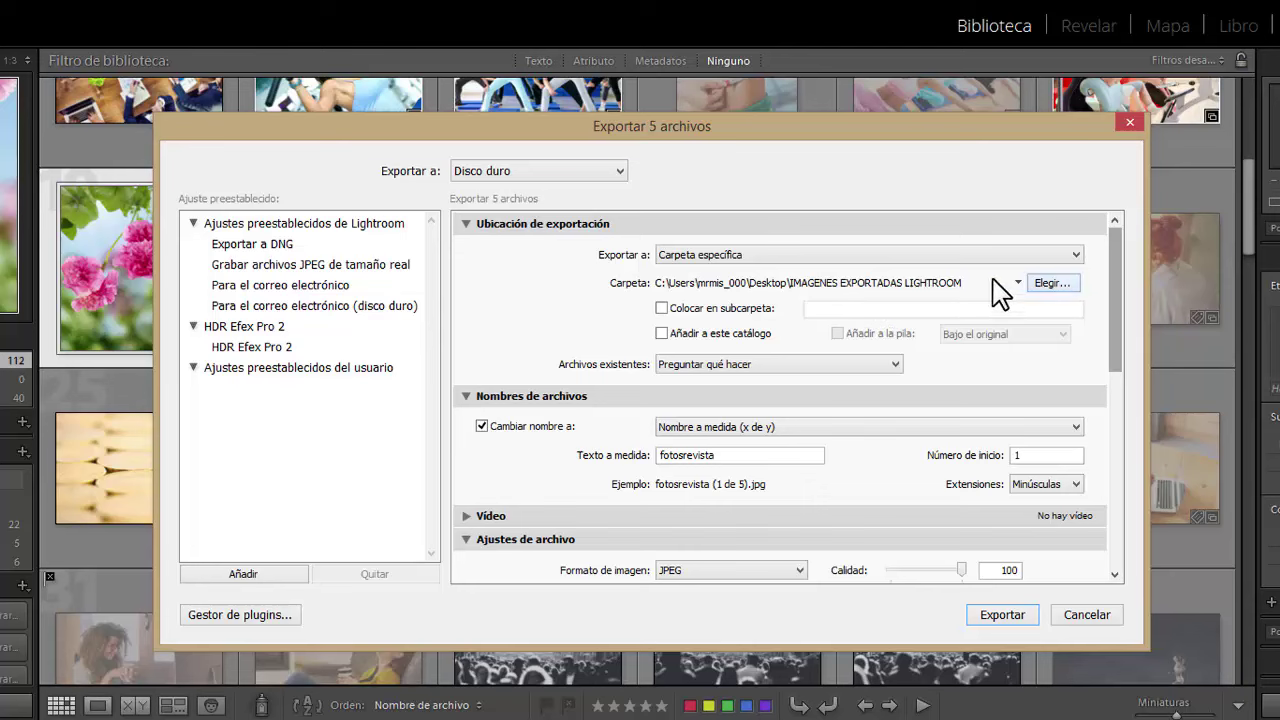
left_click(915, 255)
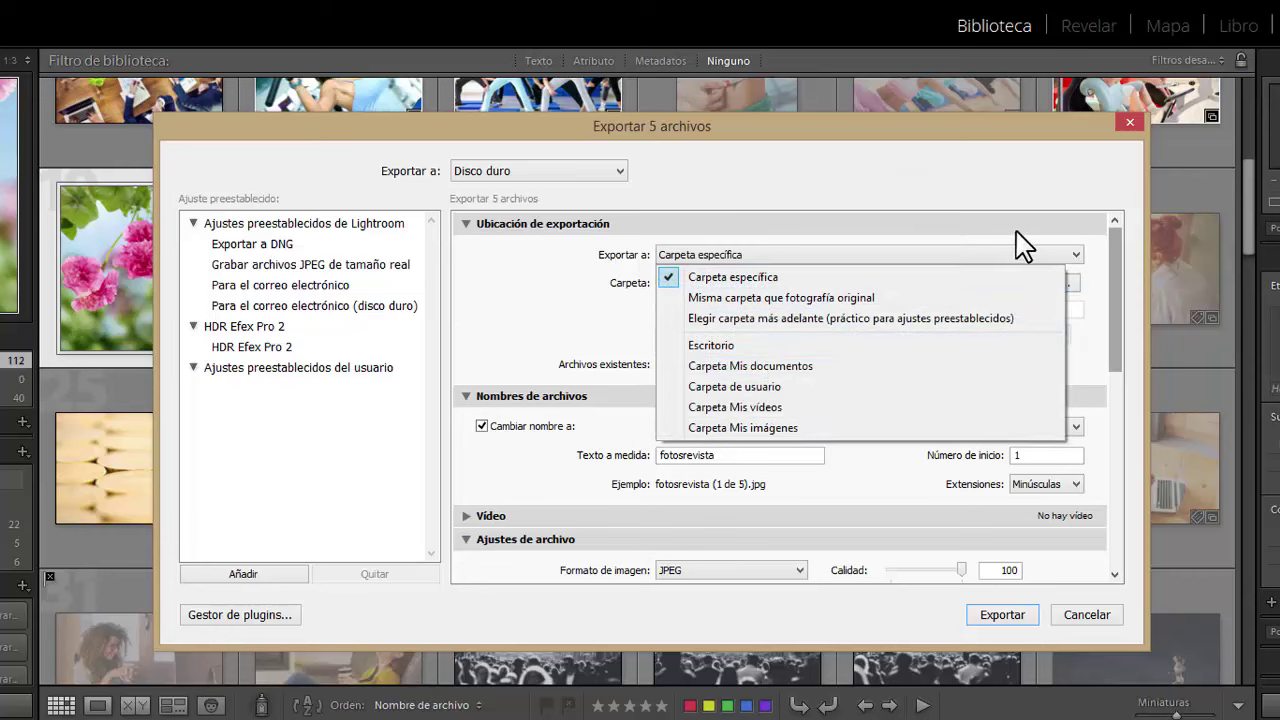
left_click(760, 255)
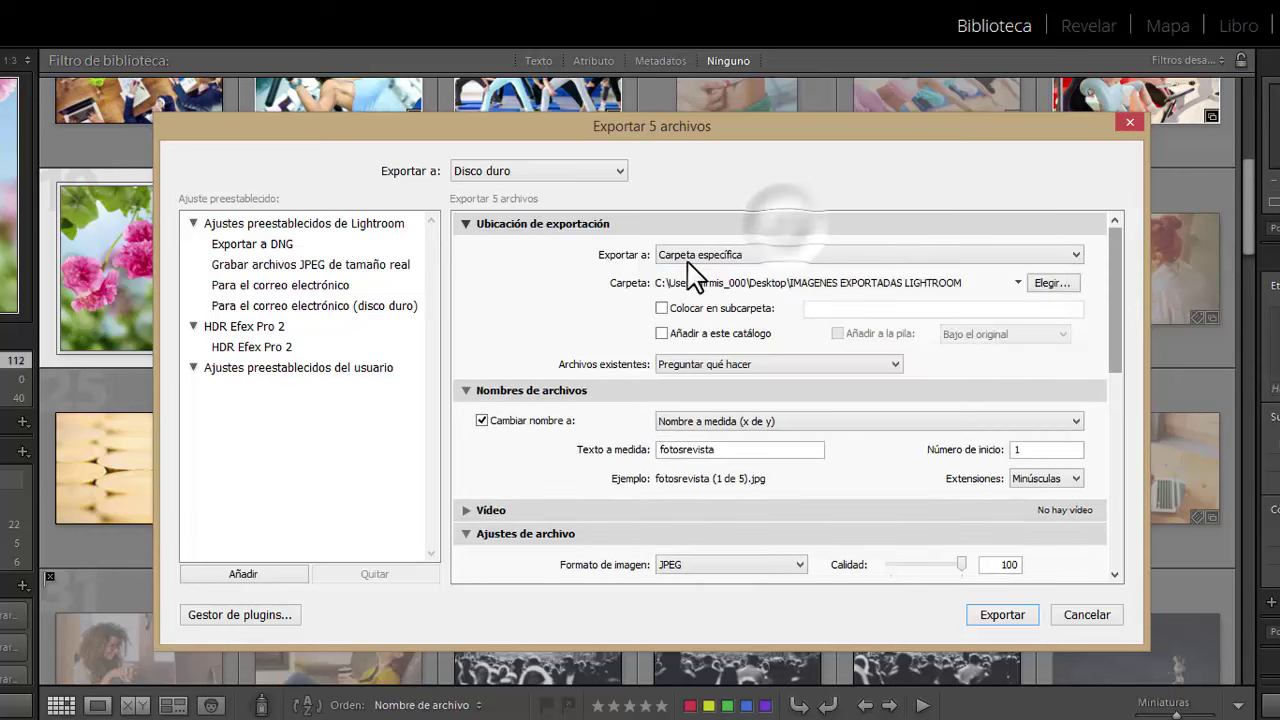
left_click(775, 223)
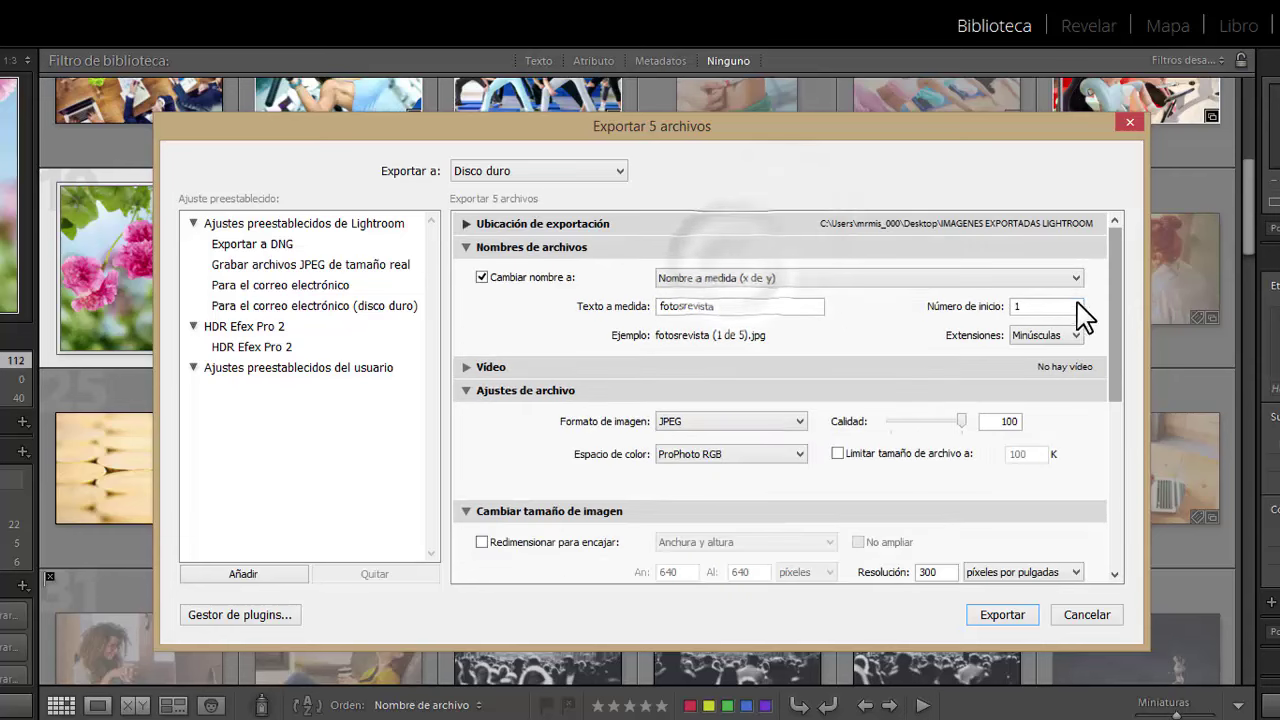
left_click(470, 224)
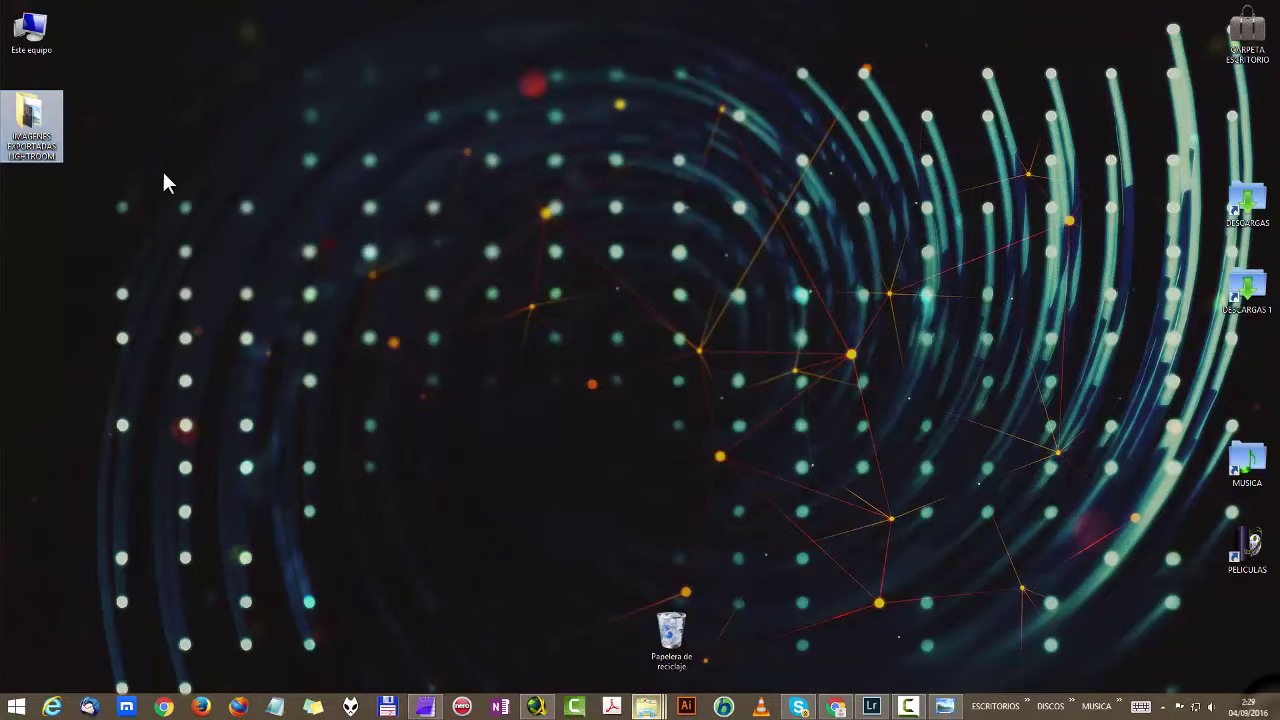
Confirm the IMAGENES EXPORTADAS LIGHTROOM folder is still empty, then close File Explorer.
double_click(30, 118)
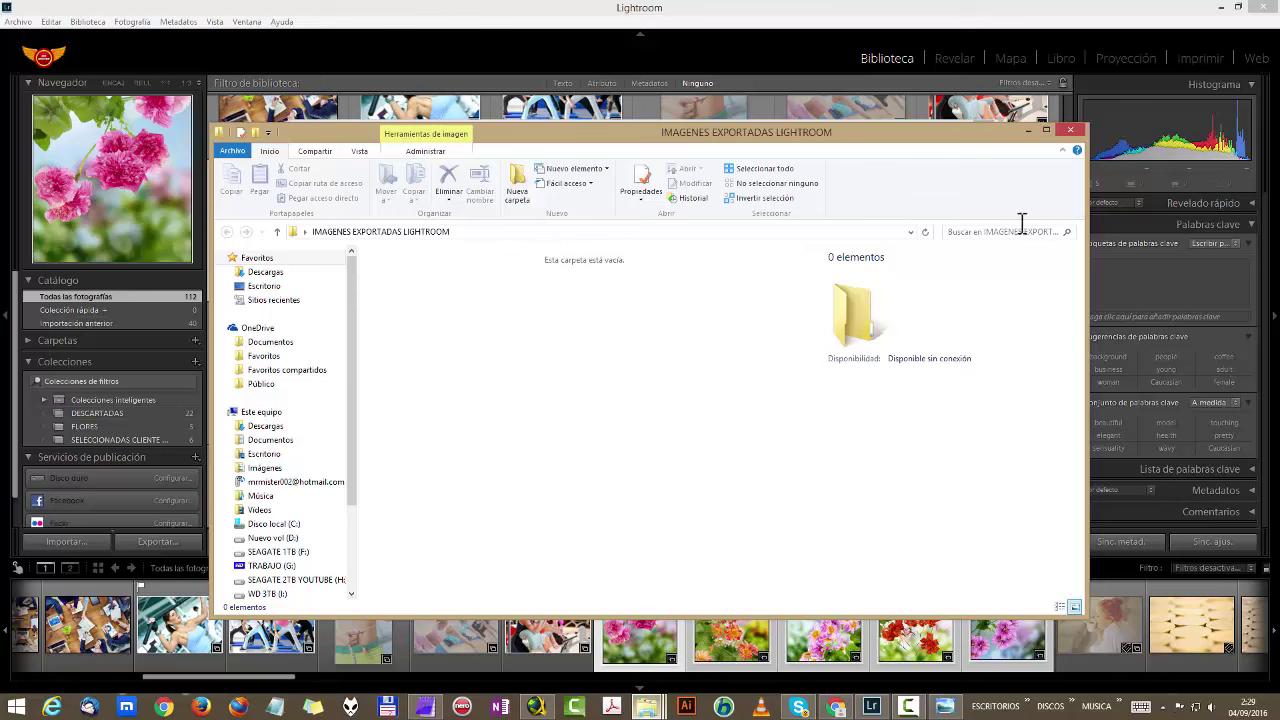
left_click(1029, 133)
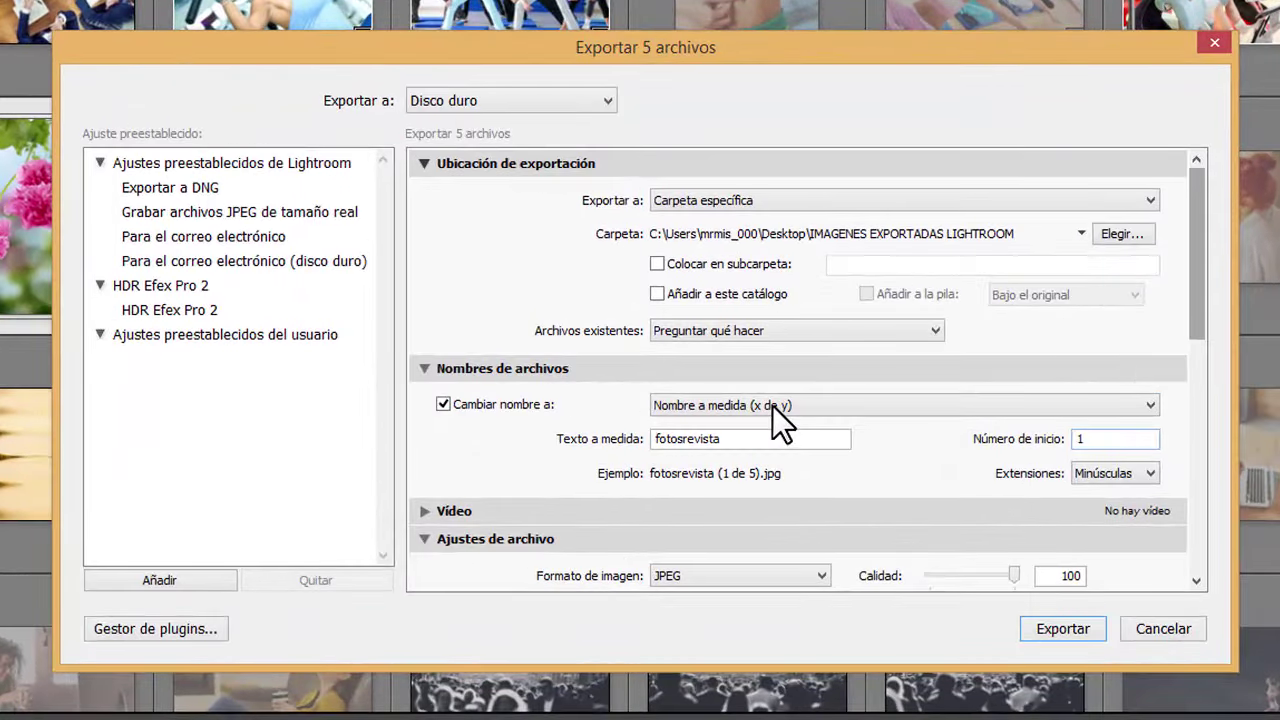
Review the 'fotosrevista' file naming settings, then show the image format list with JPEG chosen.
left_click(772, 405)
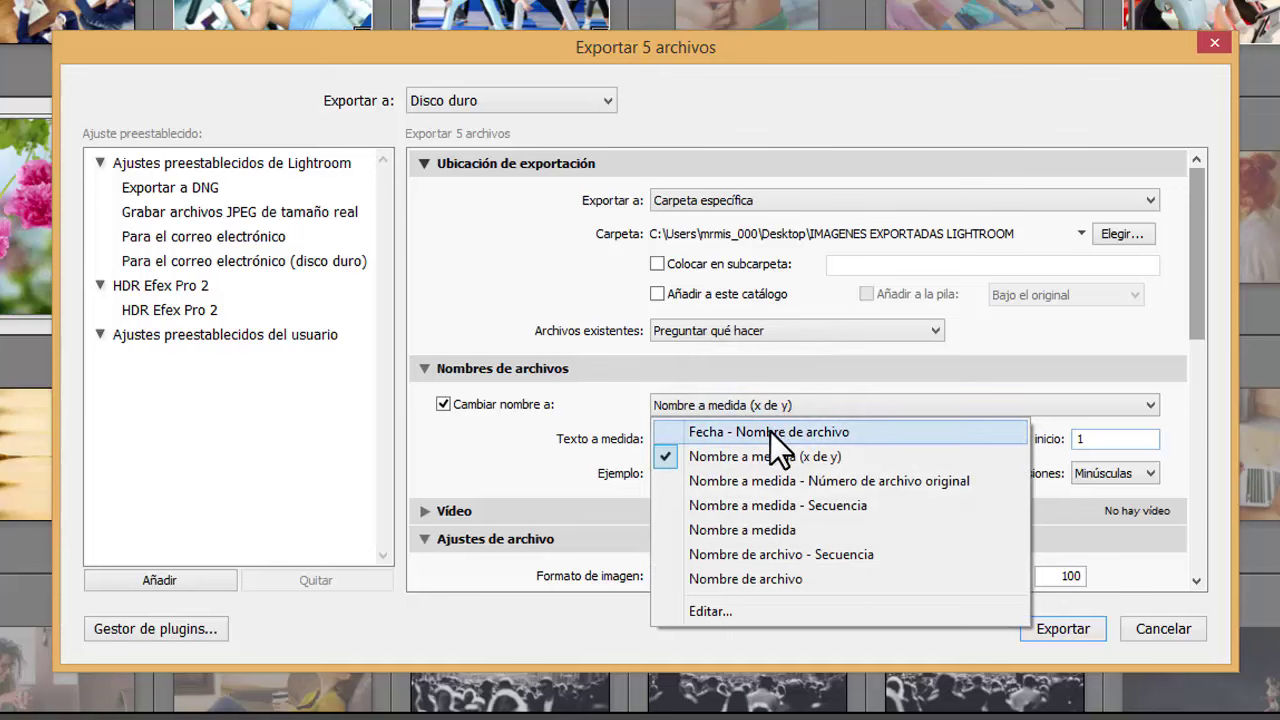
left_click(818, 373)
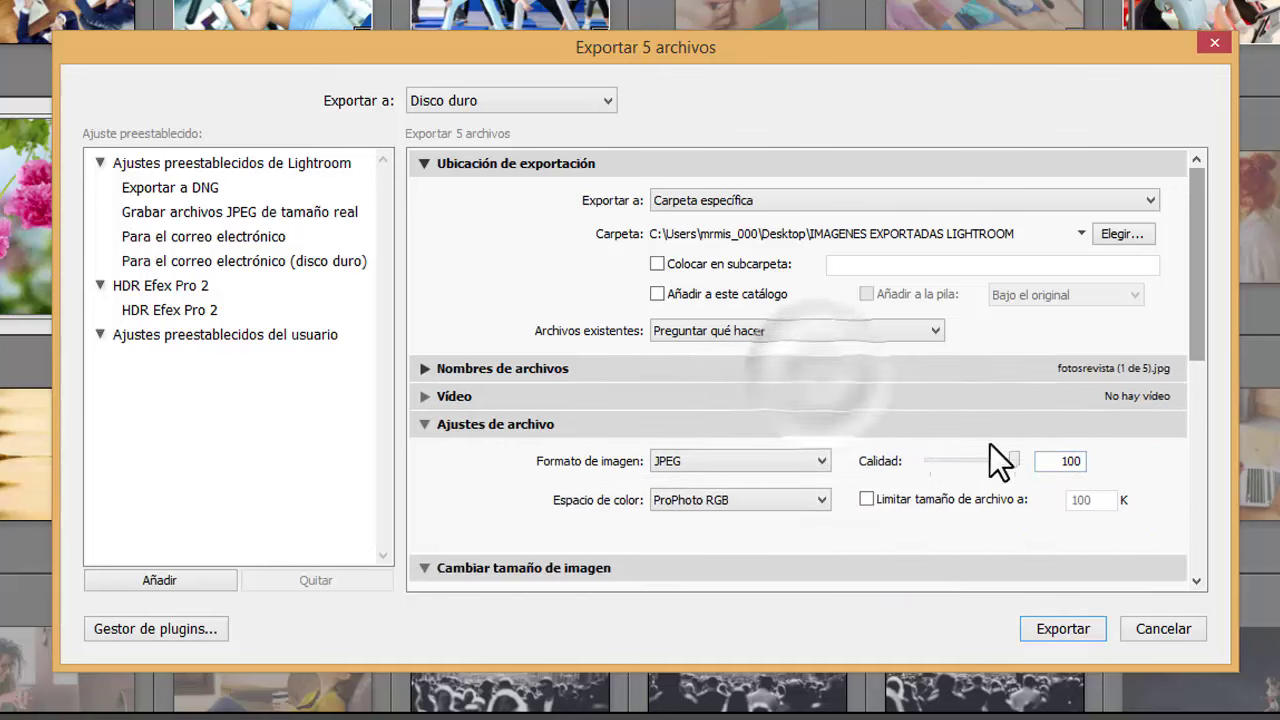
left_click(422, 368)
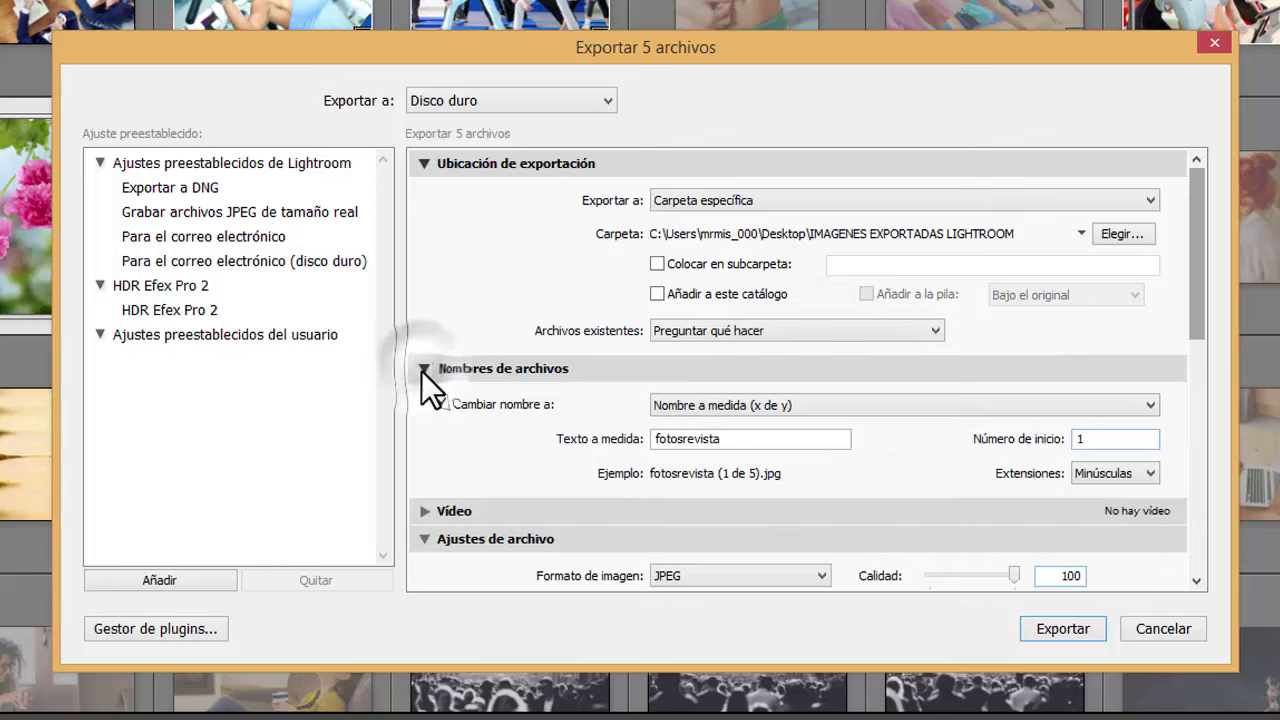
mouse_move(1203, 305)
left_mouse_down()
mouse_move(1204, 437)
mouse_move(1200, 416)
left_mouse_up()
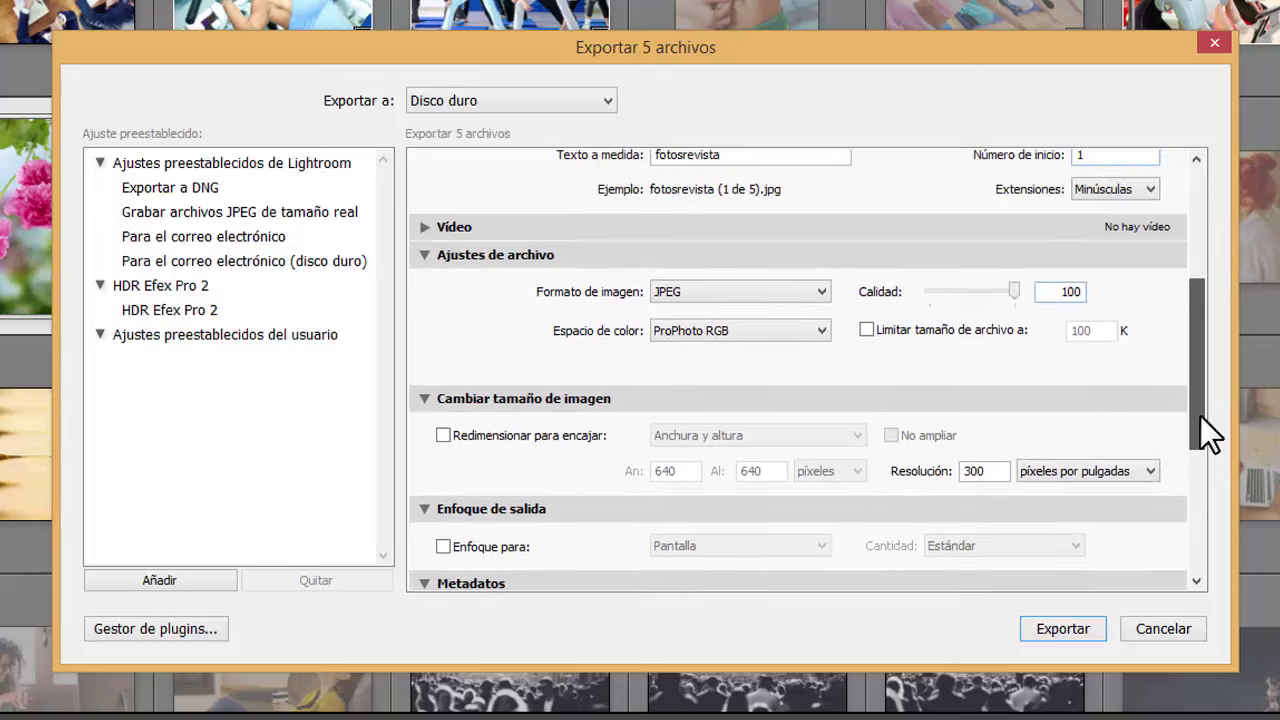
left_click(726, 288)
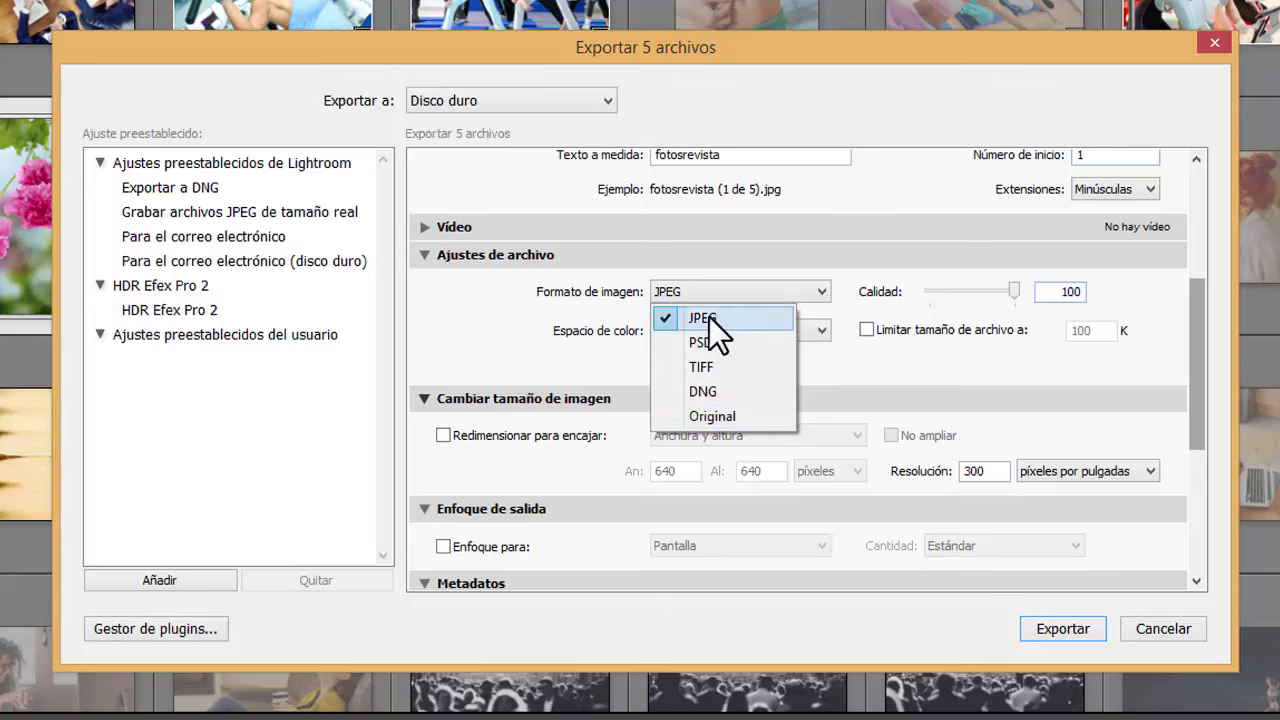
Keep JPEG as the format and check the colour space list, leaving ProPhoto RGB.
left_click(624, 326)
left_click(459, 310)
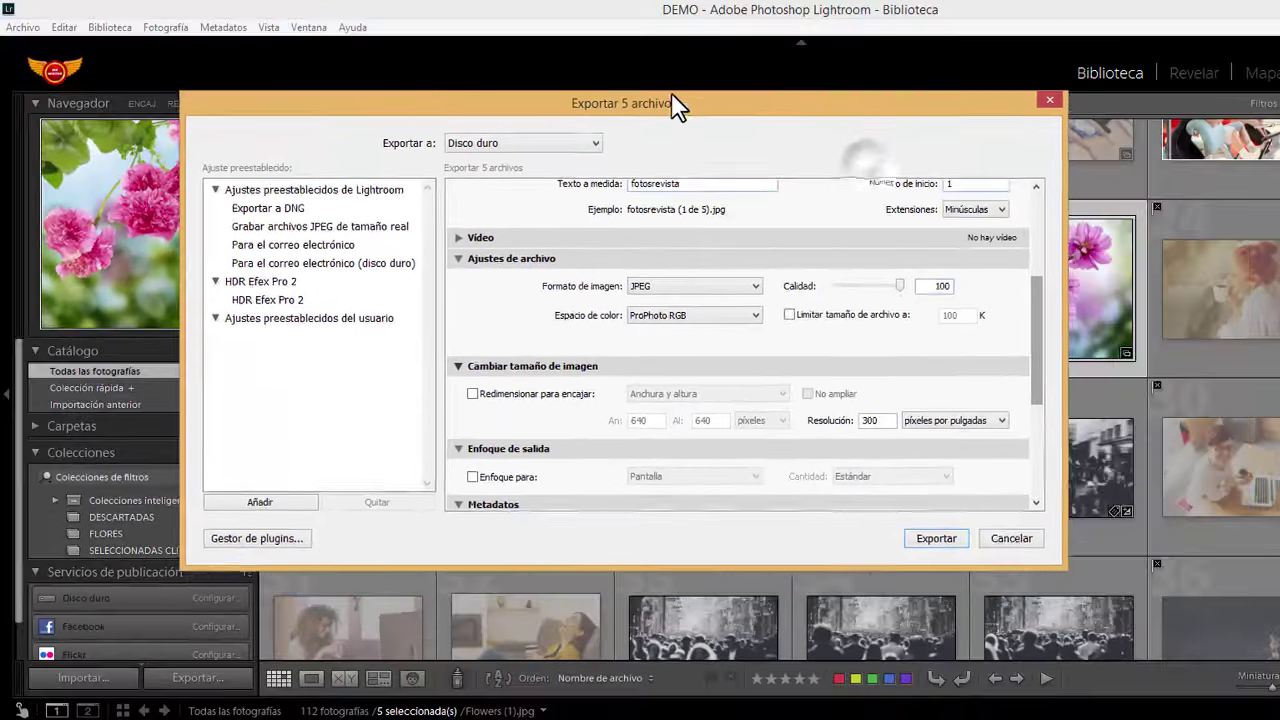
left_click_drag(672, 97, 518, 28)
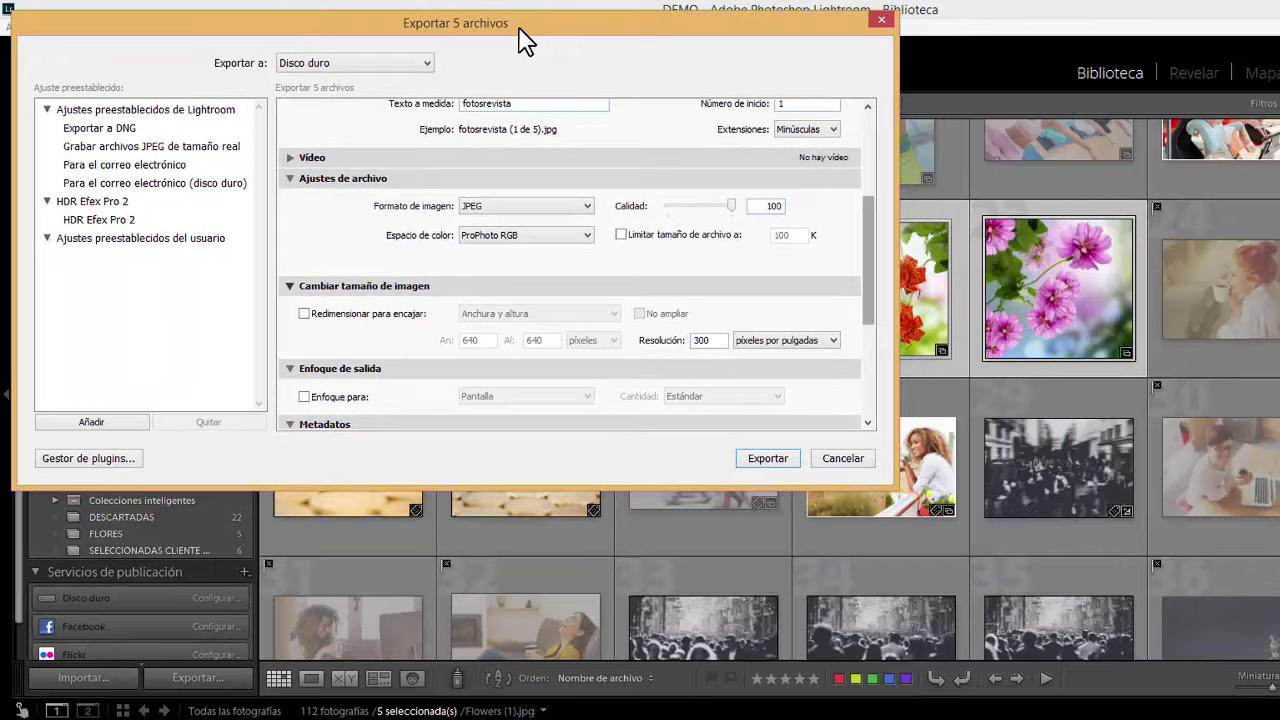
left_click(512, 242)
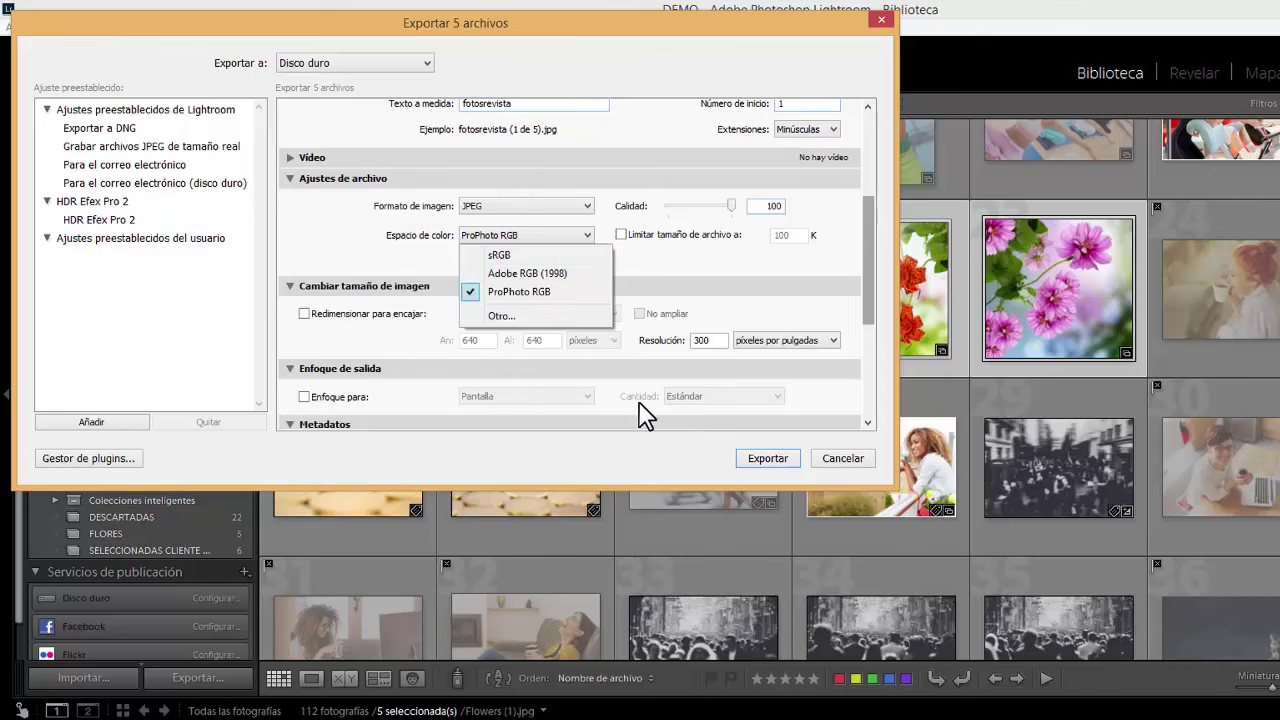
left_click(626, 26)
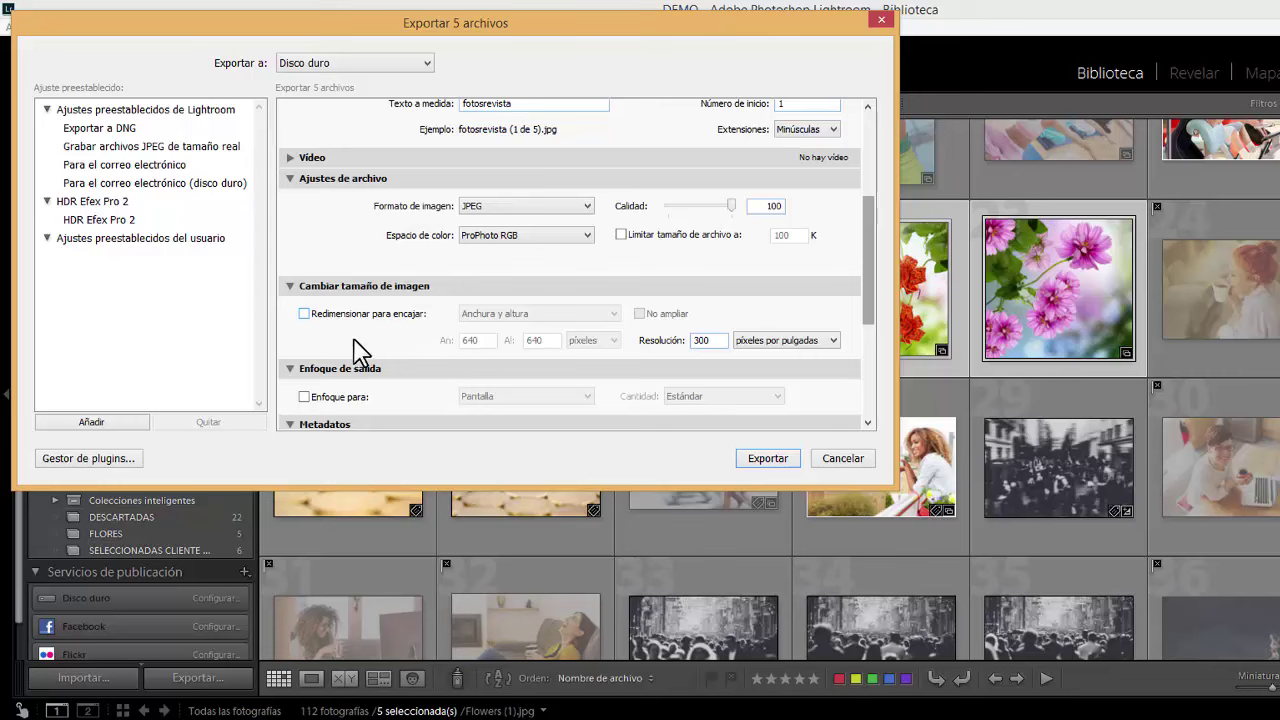
Toggle Redimensionar para encajar on and back off, and reposition the export dialog.
left_click(304, 314)
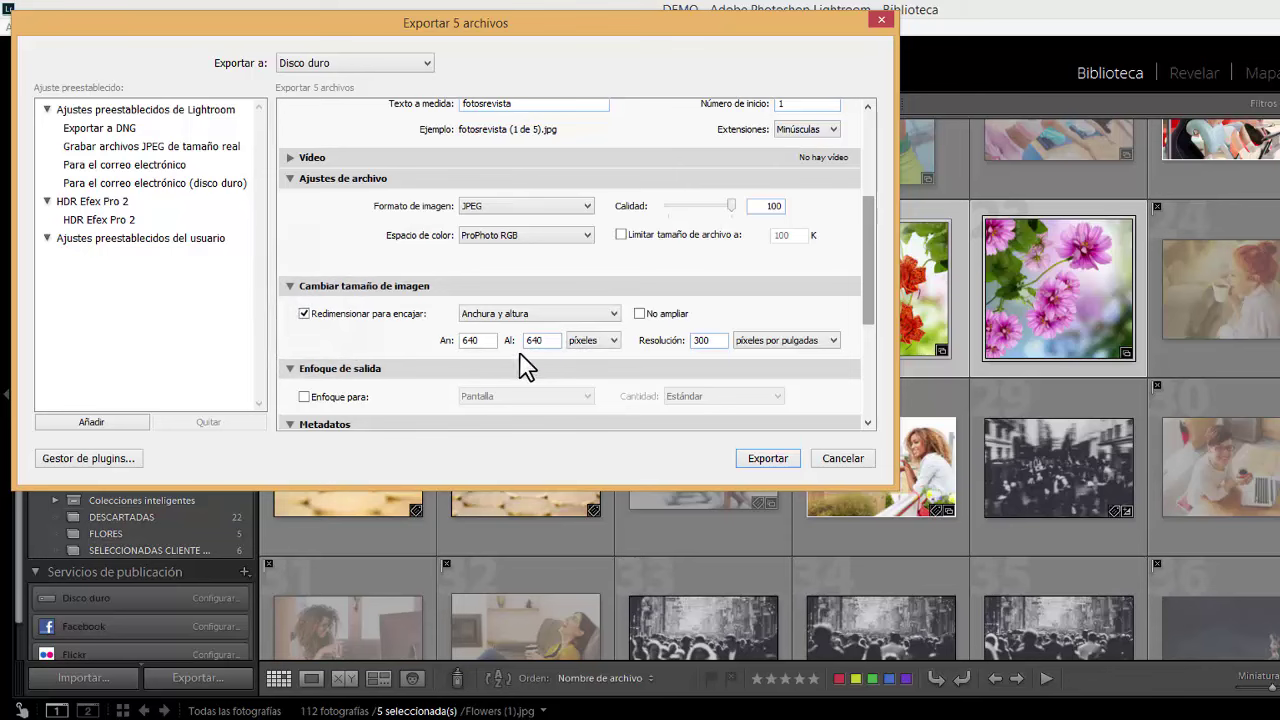
left_click(304, 314)
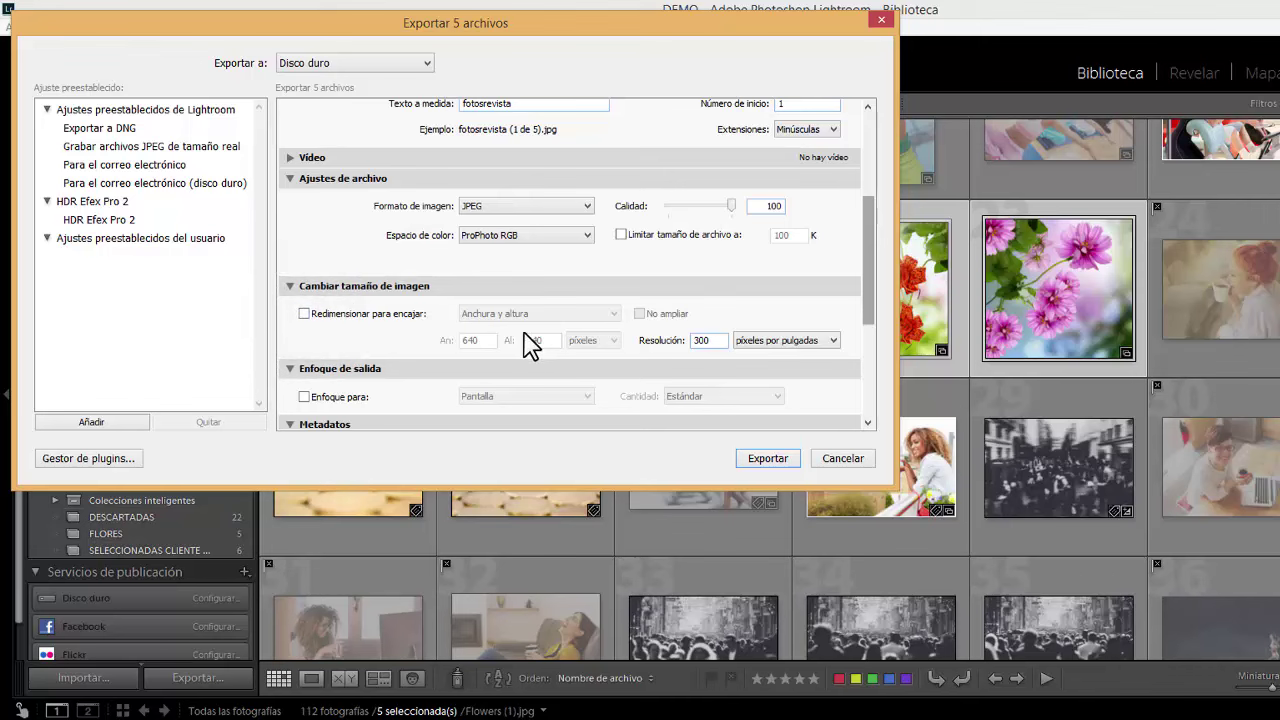
left_click_drag(614, 14, 806, 426)
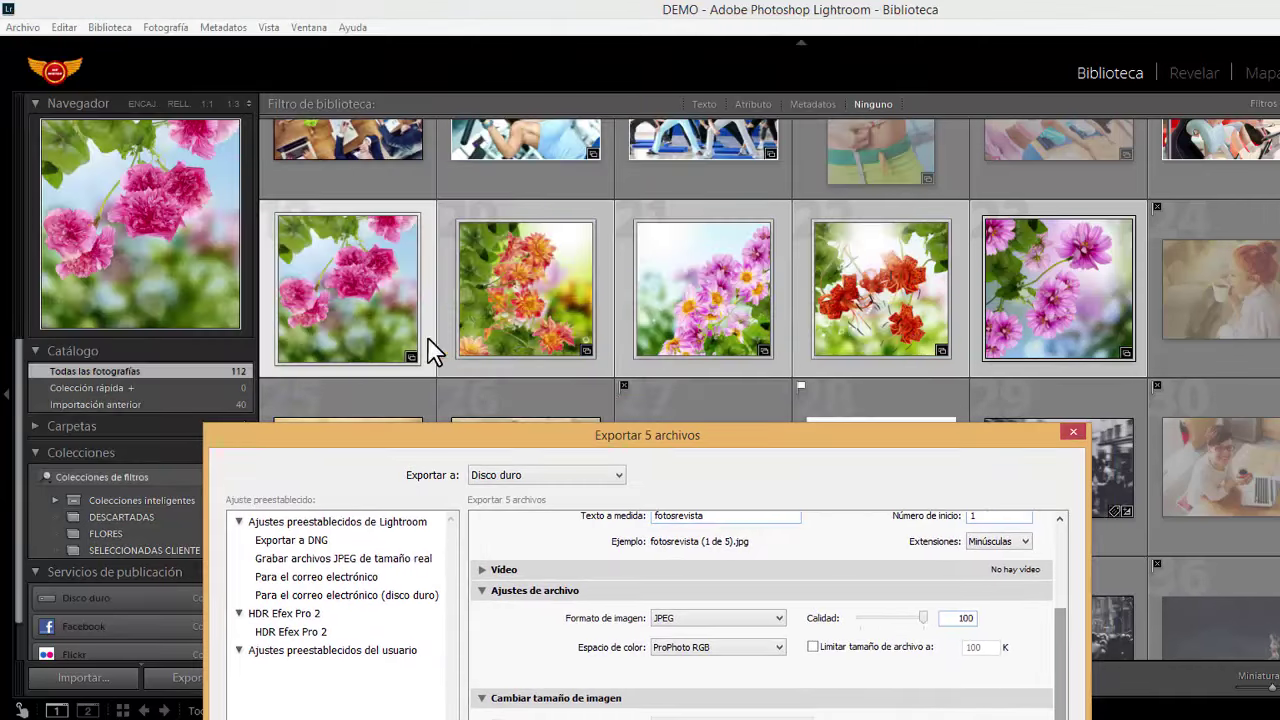
left_click_drag(818, 442, 628, 42)
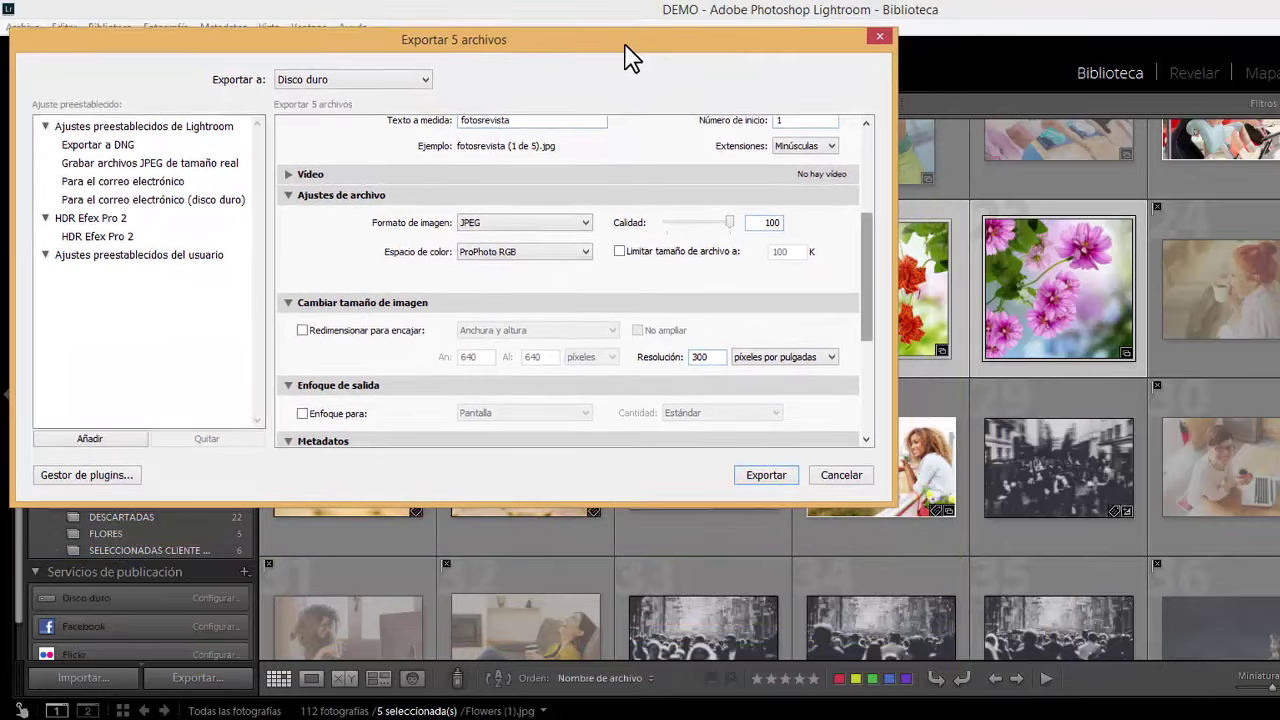
left_click_drag(630, 52, 626, 58)
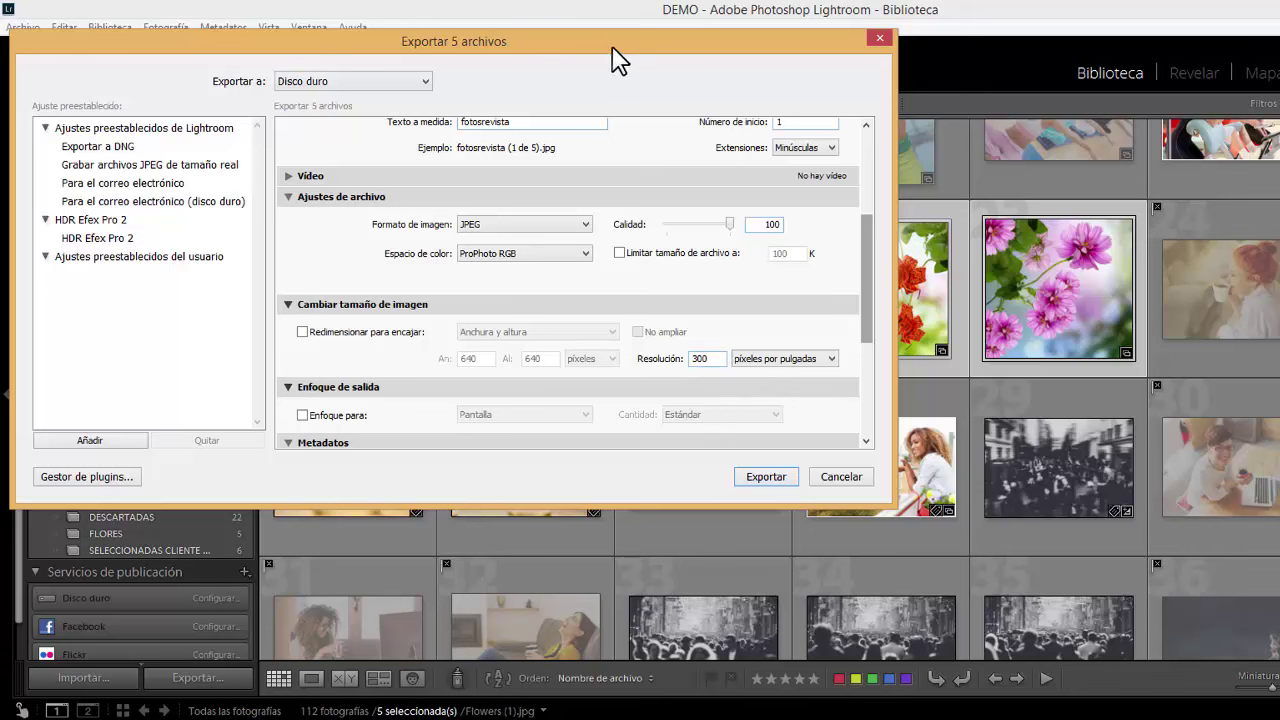
left_click_drag(602, 56, 603, 32)
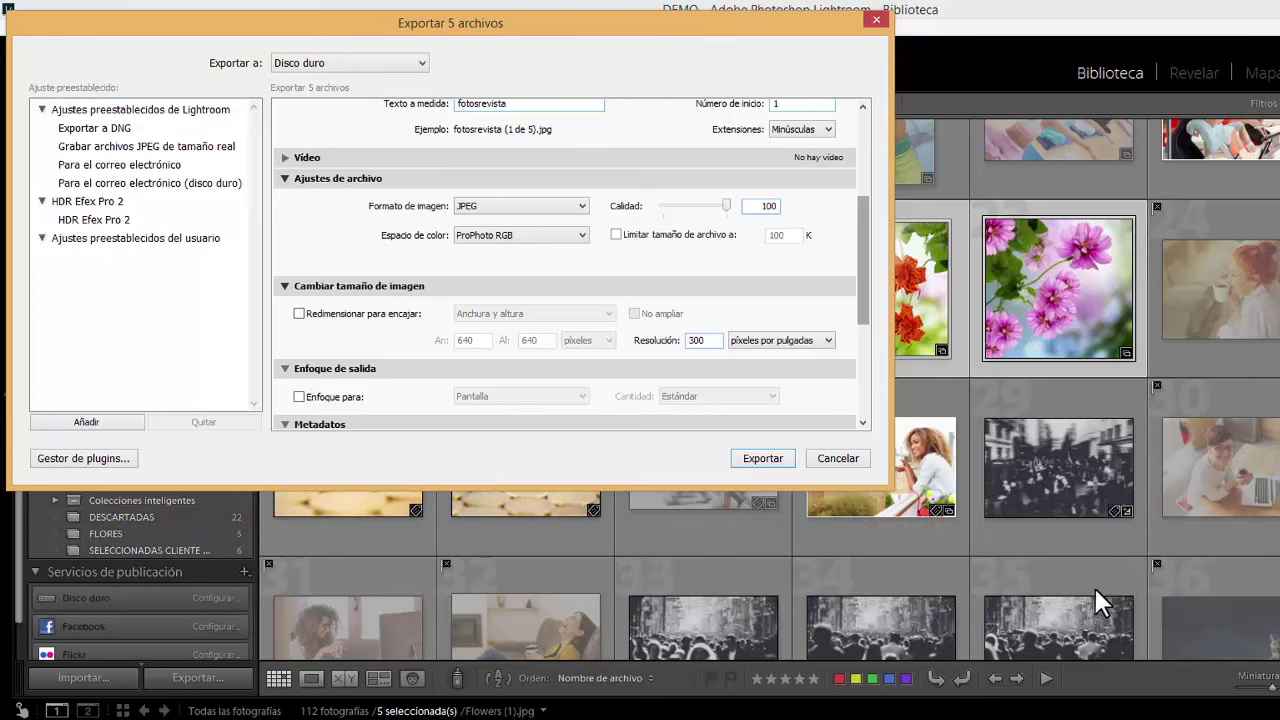
left_click(1008, 588)
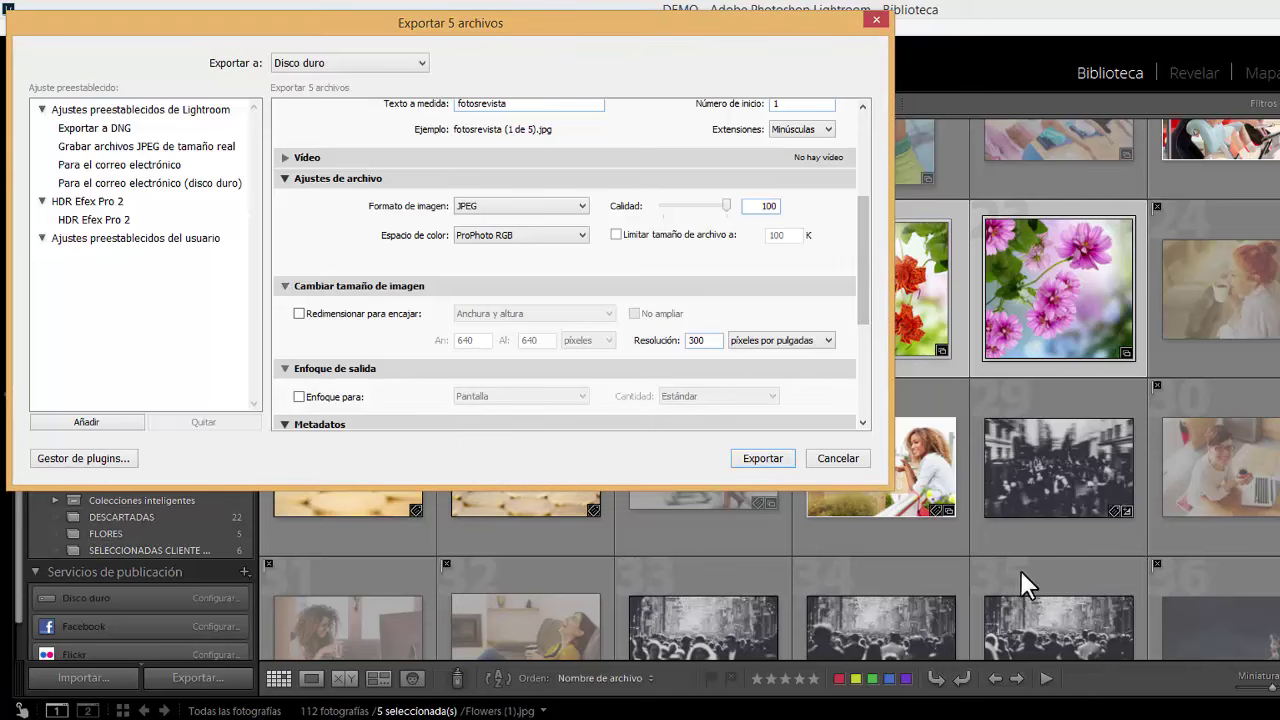
Compare the colour space options and leave ProPhoto RGB selected.
left_click(516, 233)
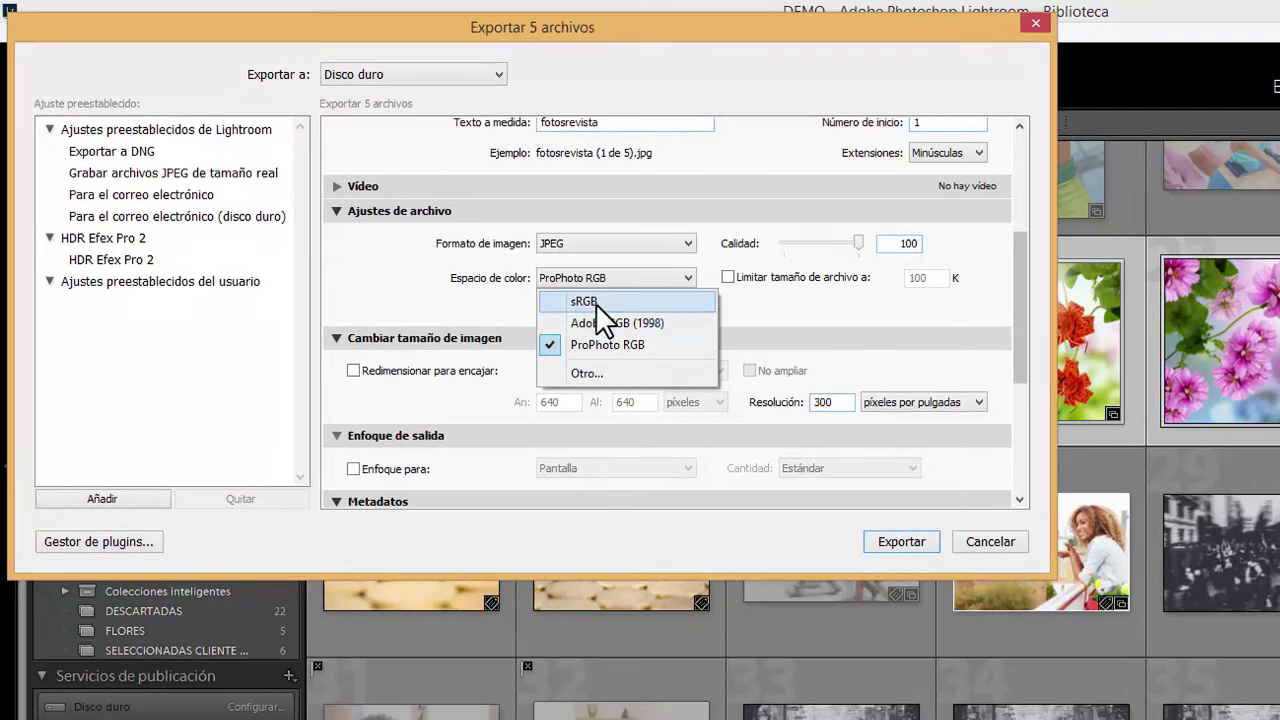
left_click(784, 318)
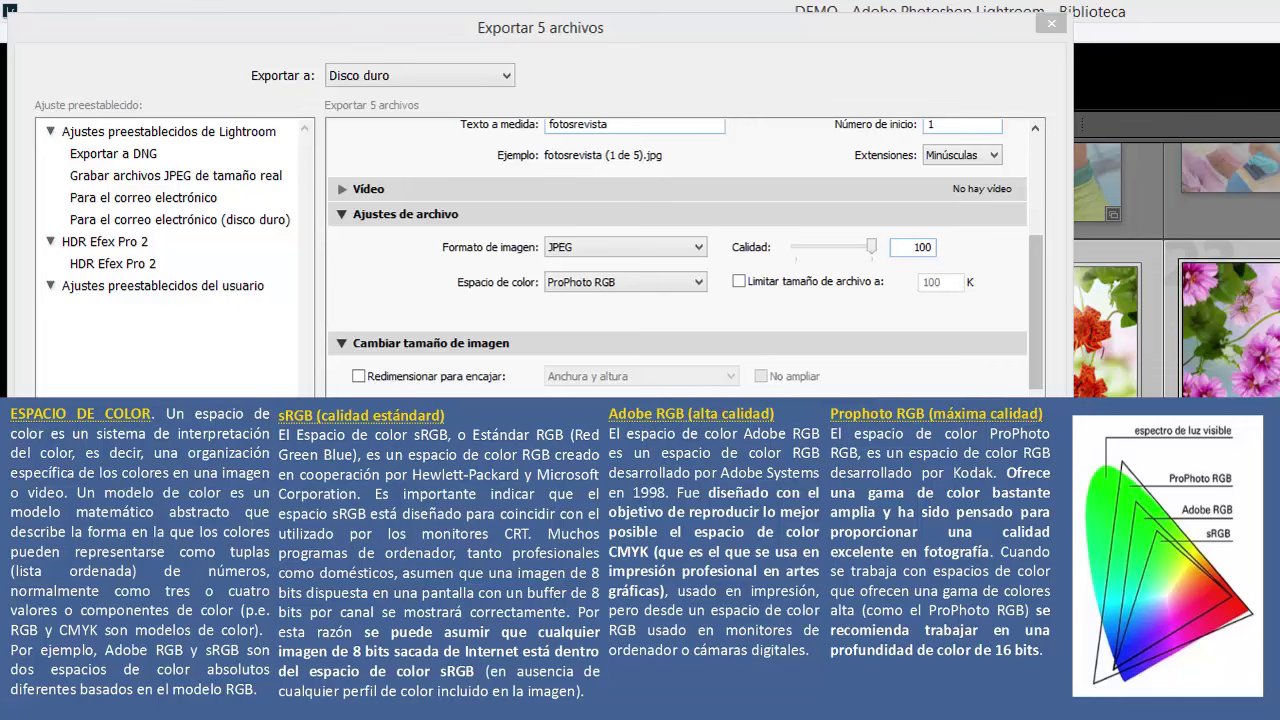
left_click(655, 283)
left_click(617, 310)
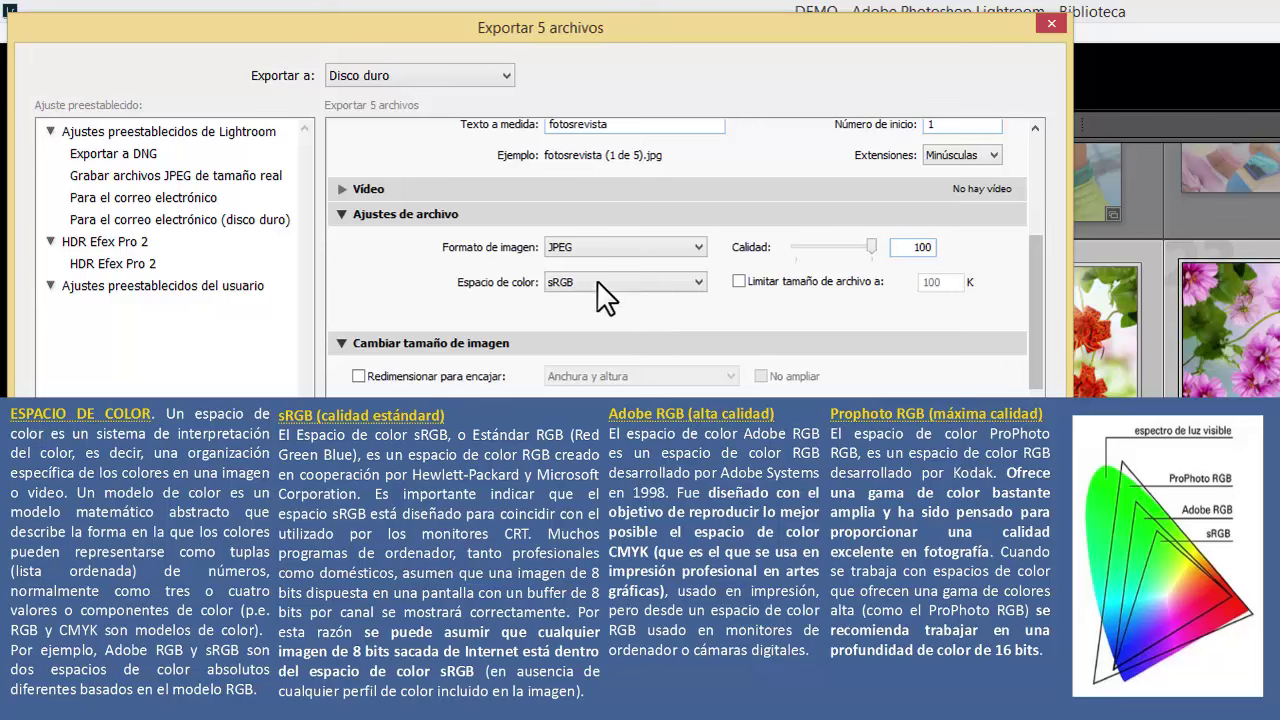
left_click(598, 282)
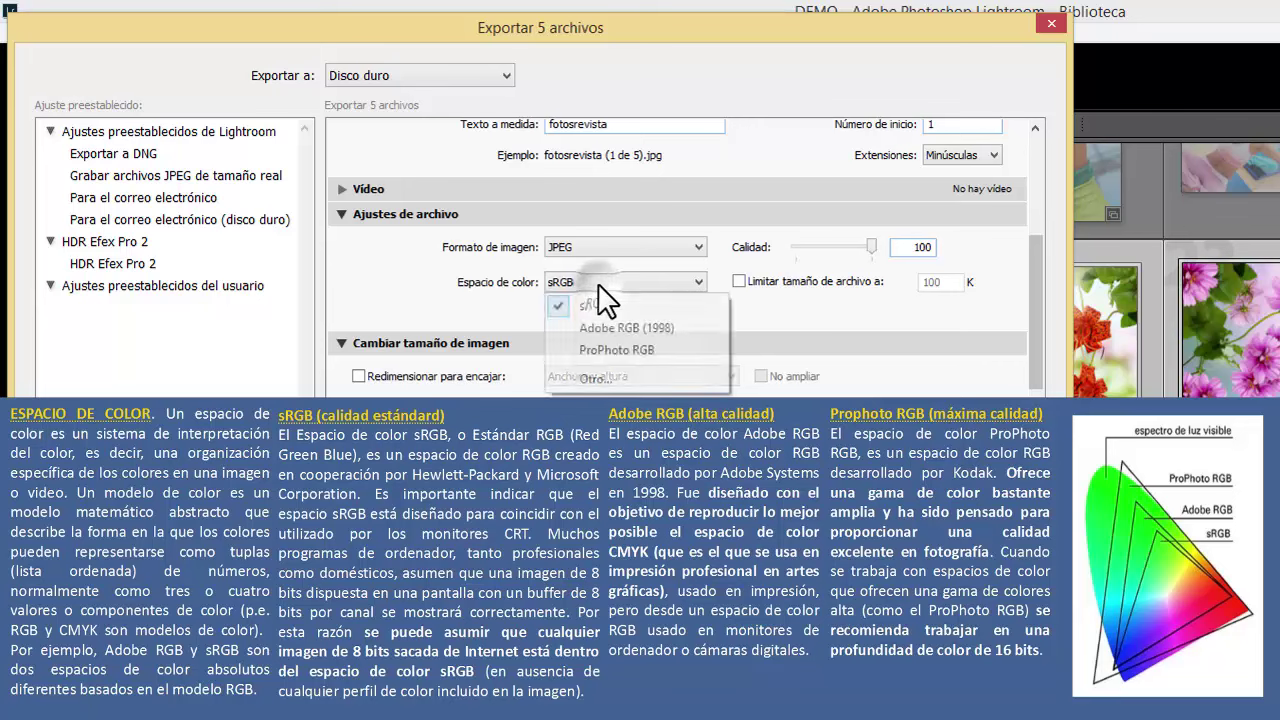
left_click(445, 290)
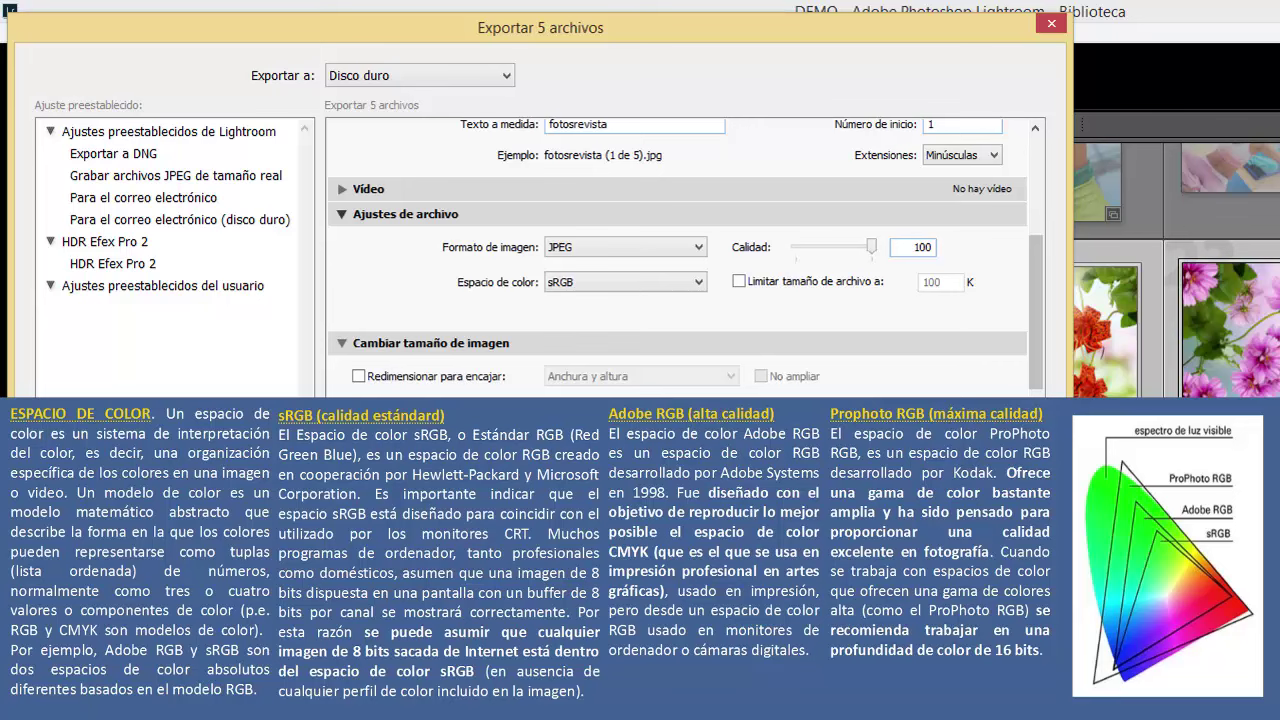
left_click(614, 282)
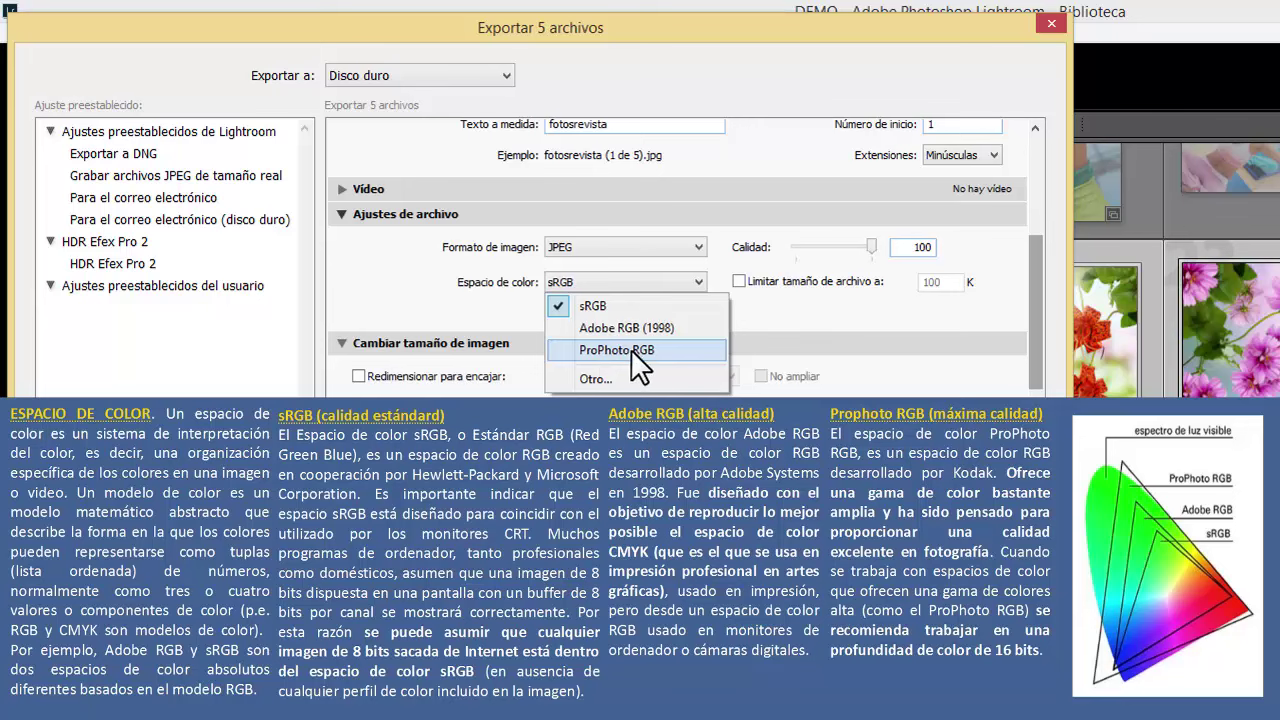
left_click(714, 348)
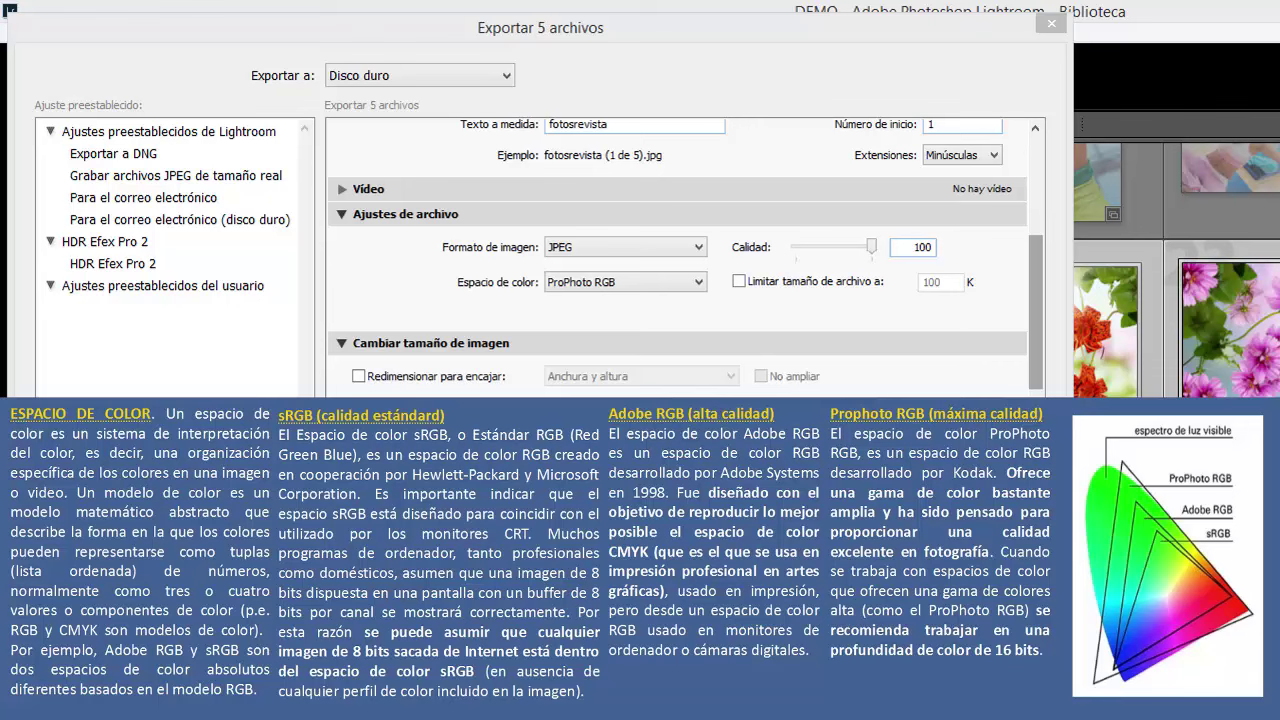
left_click(697, 282)
left_click(621, 323)
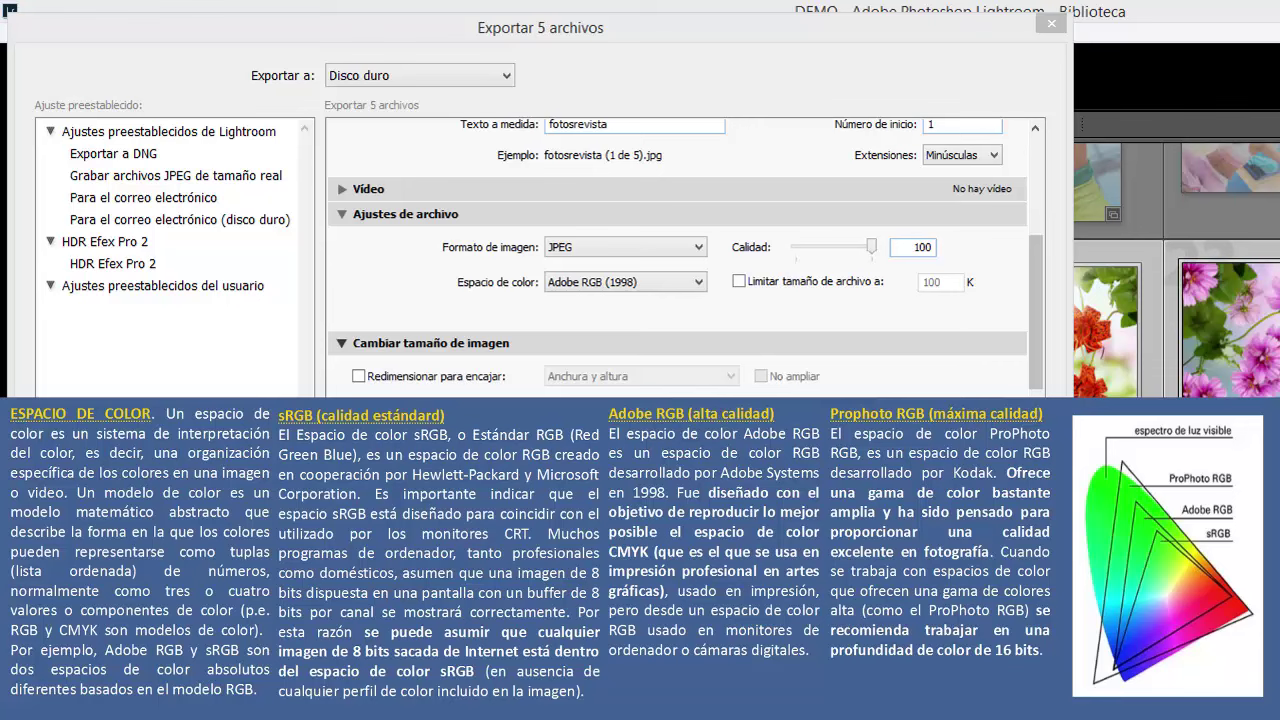
left_click(628, 281)
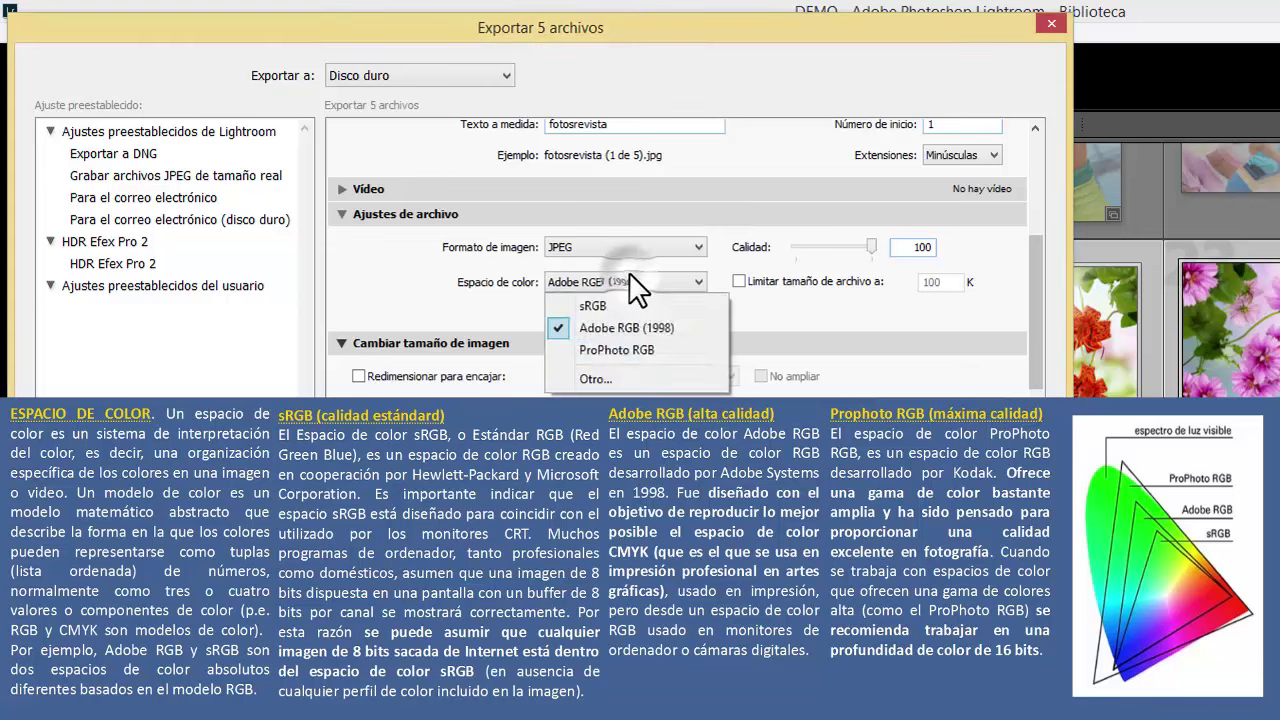
left_click(598, 350)
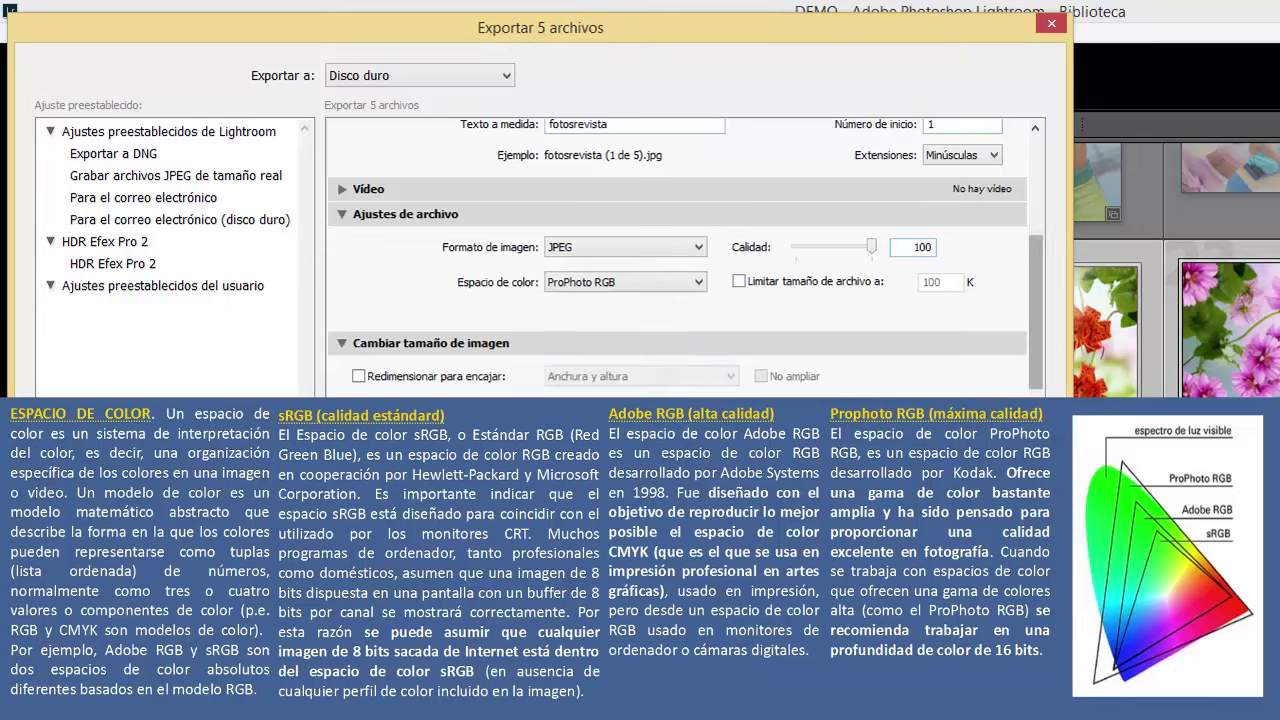
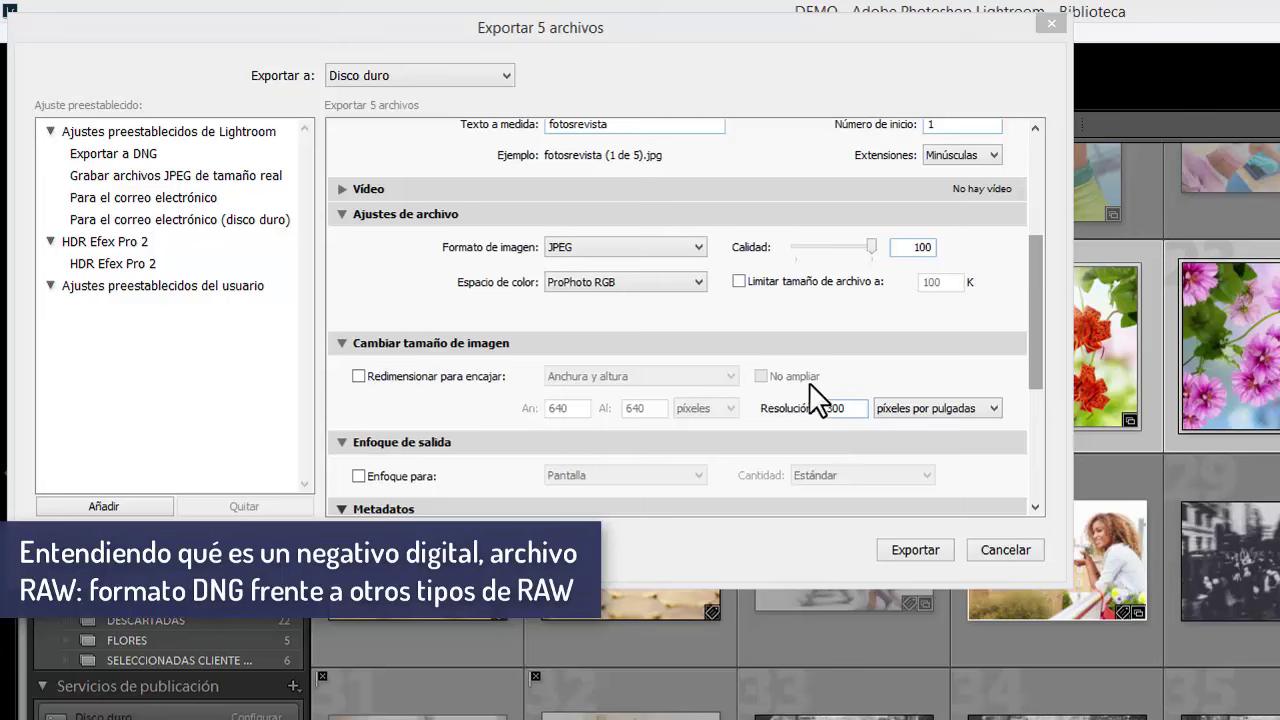
Set export resolution to 300 ppi, keep ProPhoto RGB, and show the image format list.
left_click(840, 408)
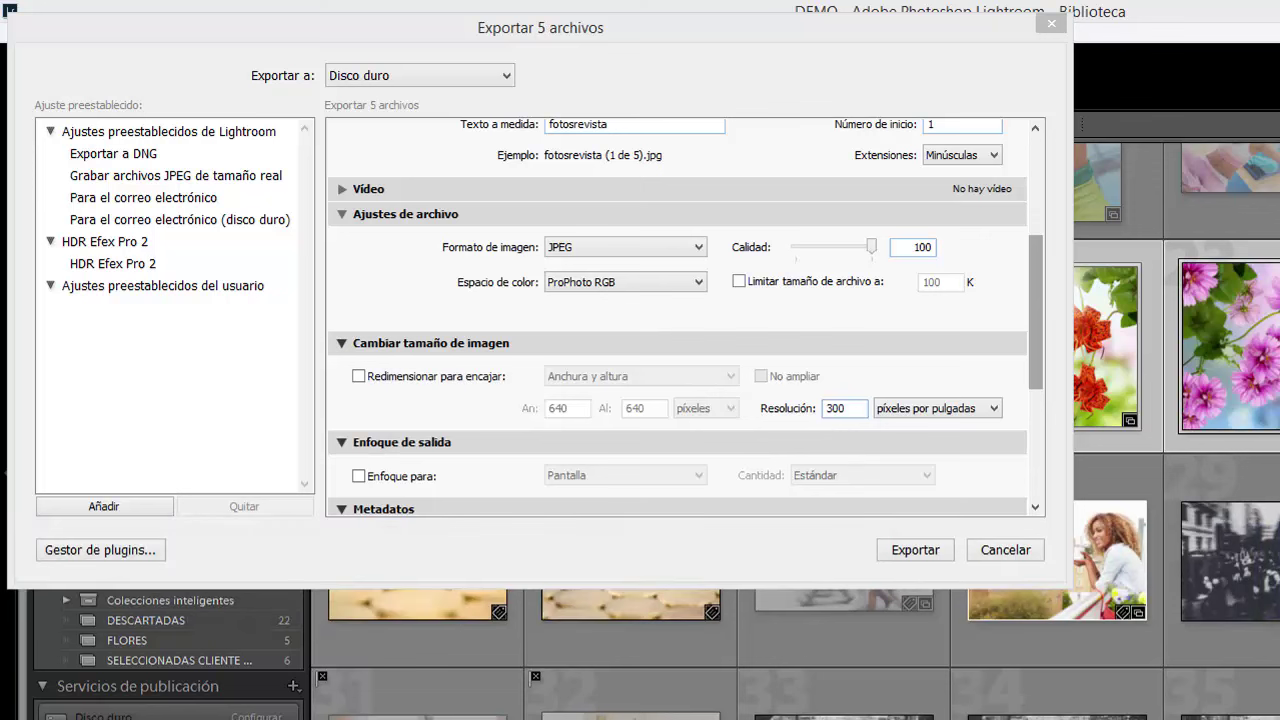
left_click(664, 283)
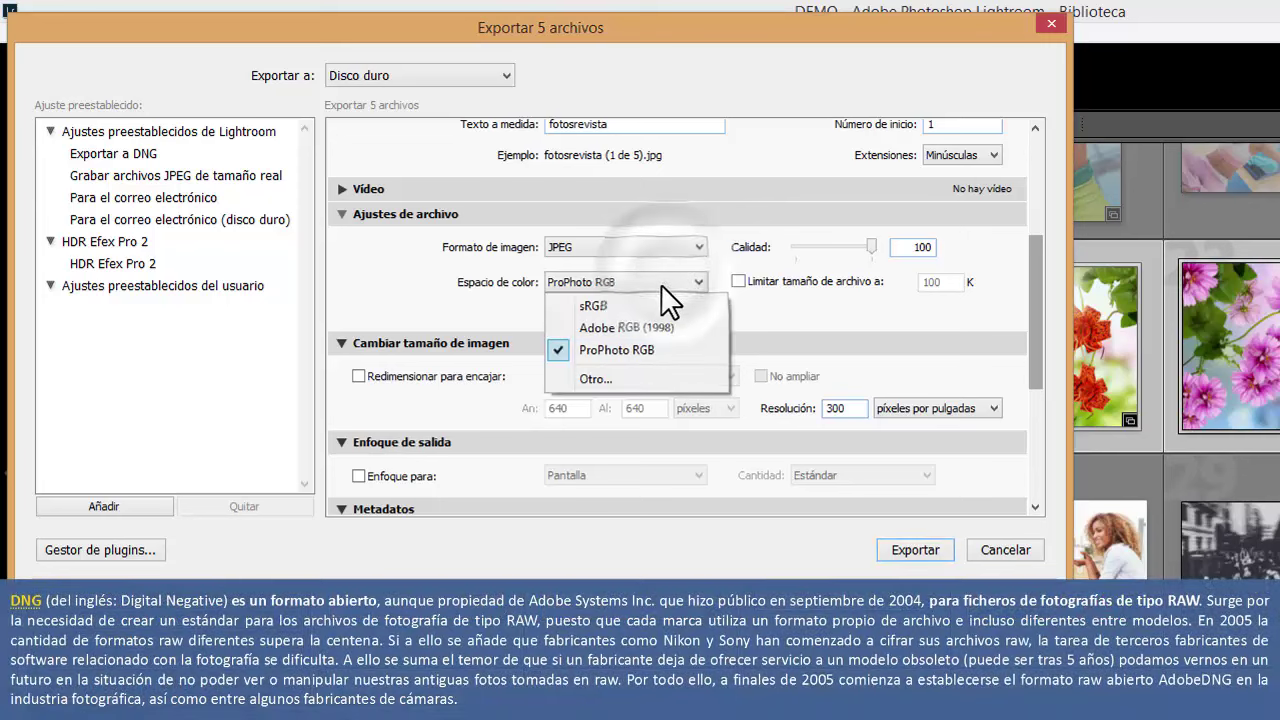
left_click(836, 303)
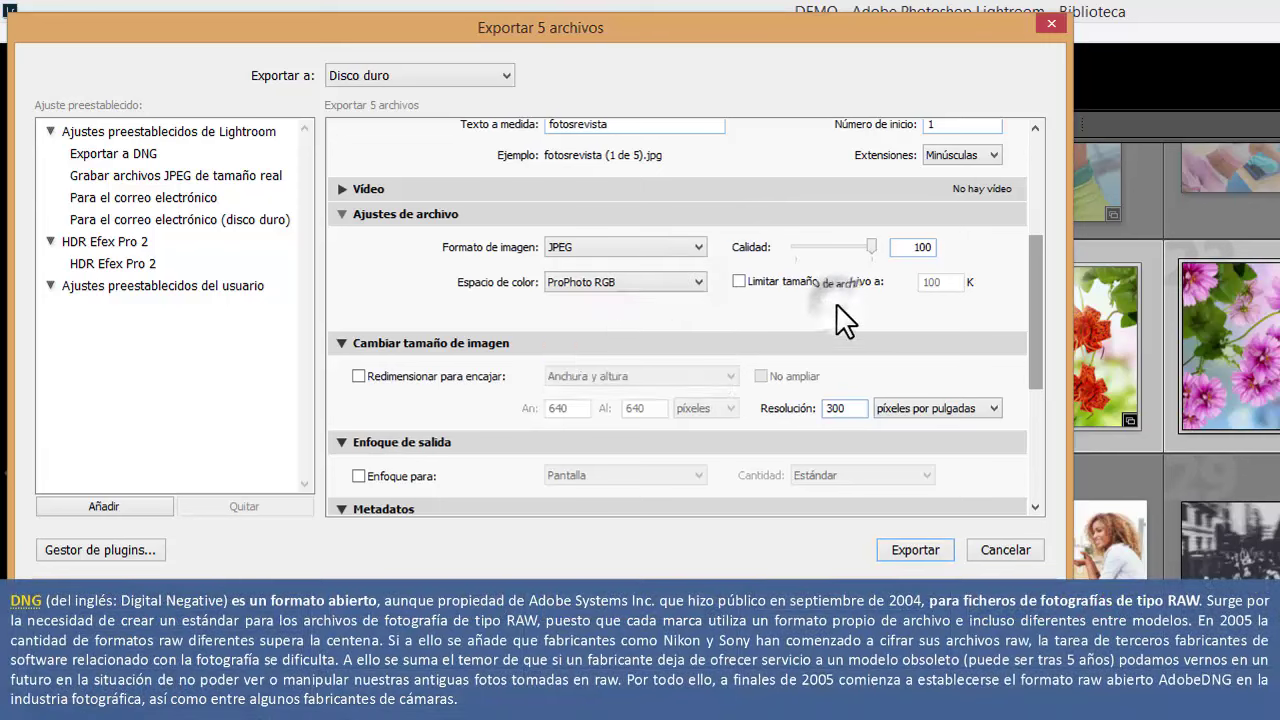
left_click(572, 246)
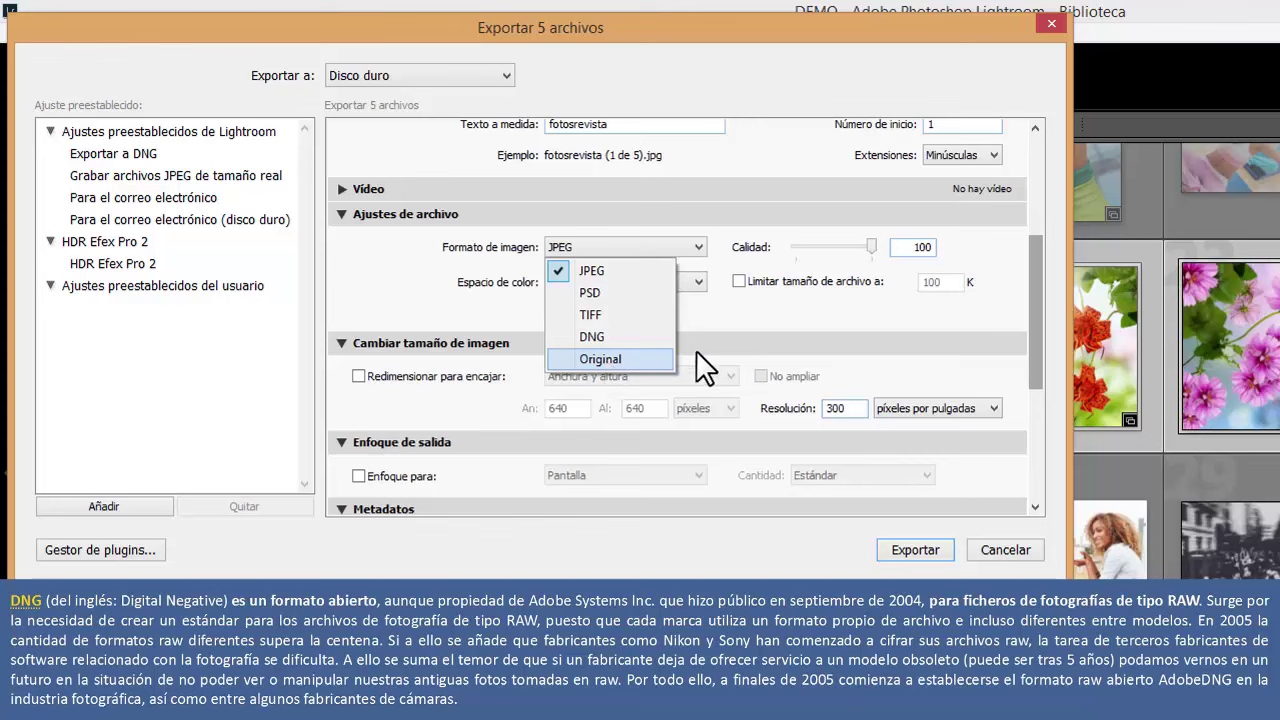
left_click(764, 316)
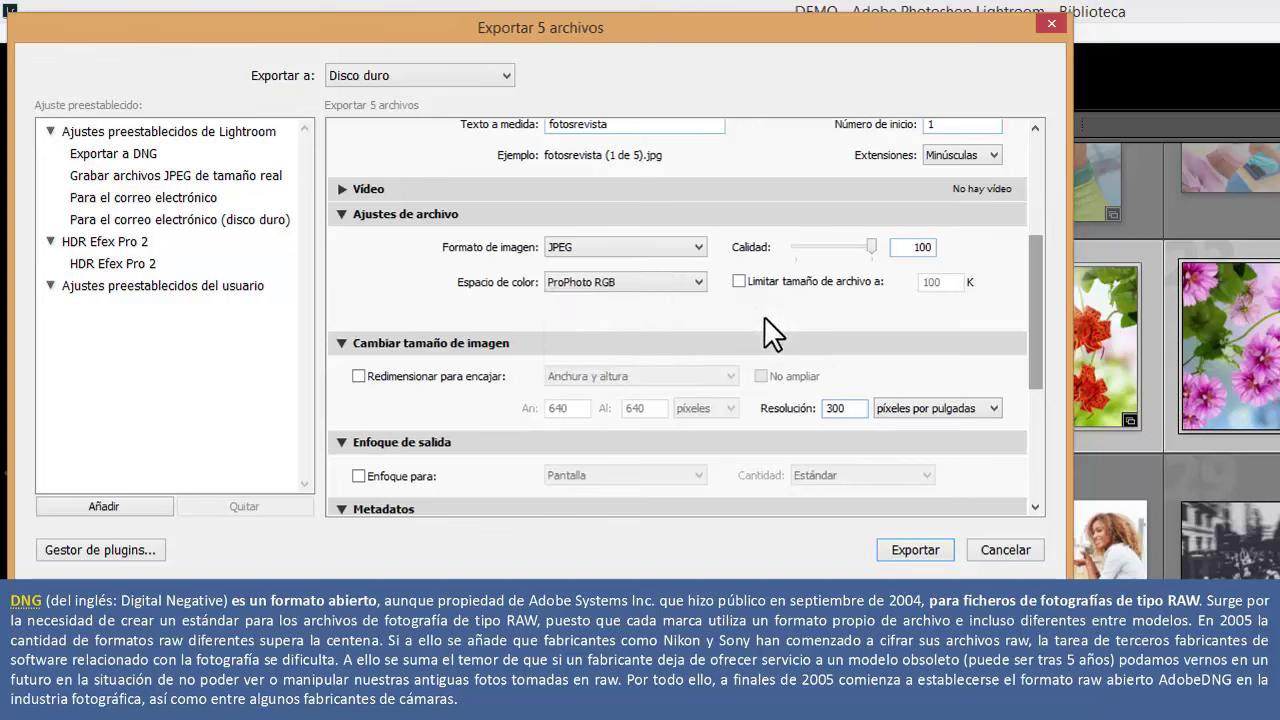
left_click(643, 250)
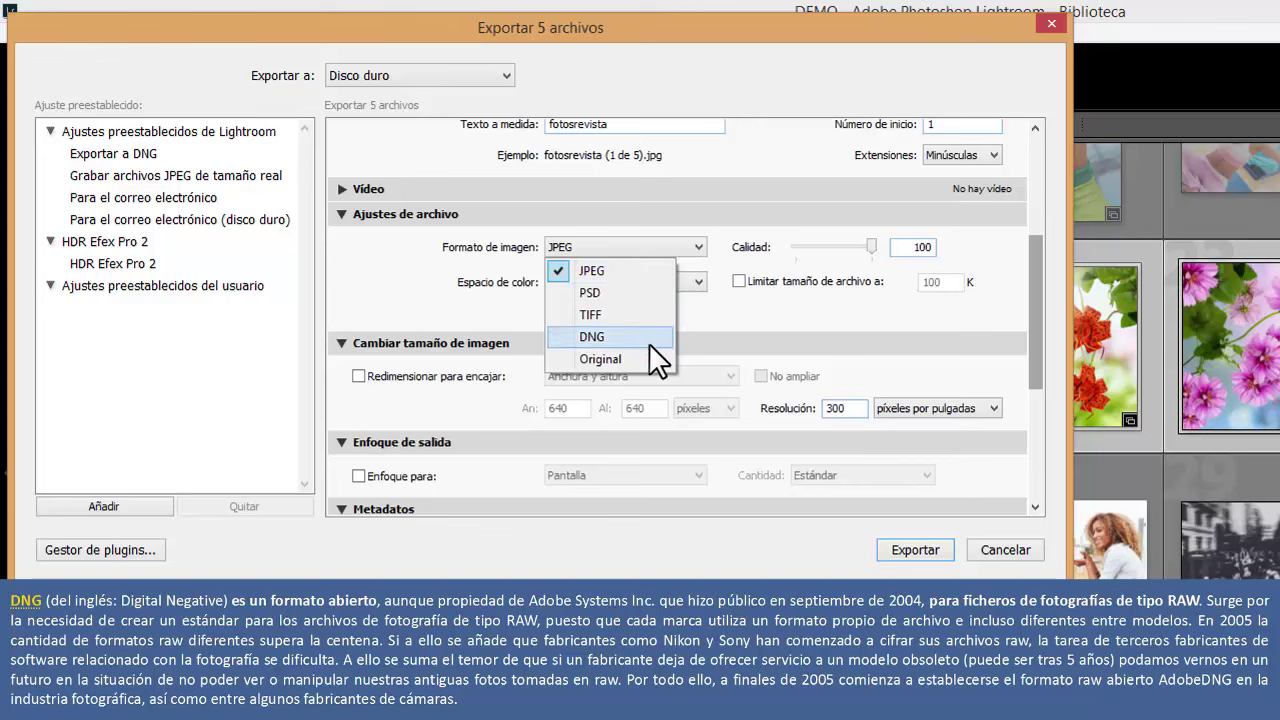
left_click(774, 312)
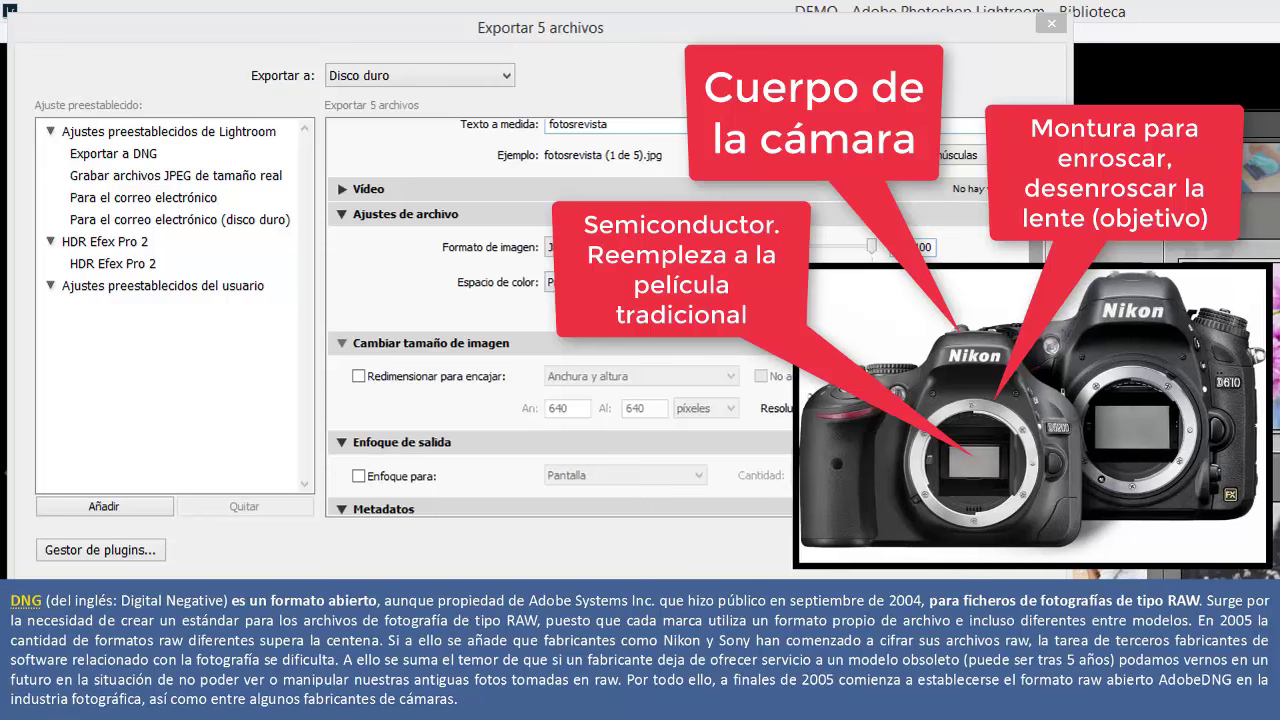
Review File Settings, keeping JPEG format at quality 100 for the fotosrevista files.
left_click(684, 250)
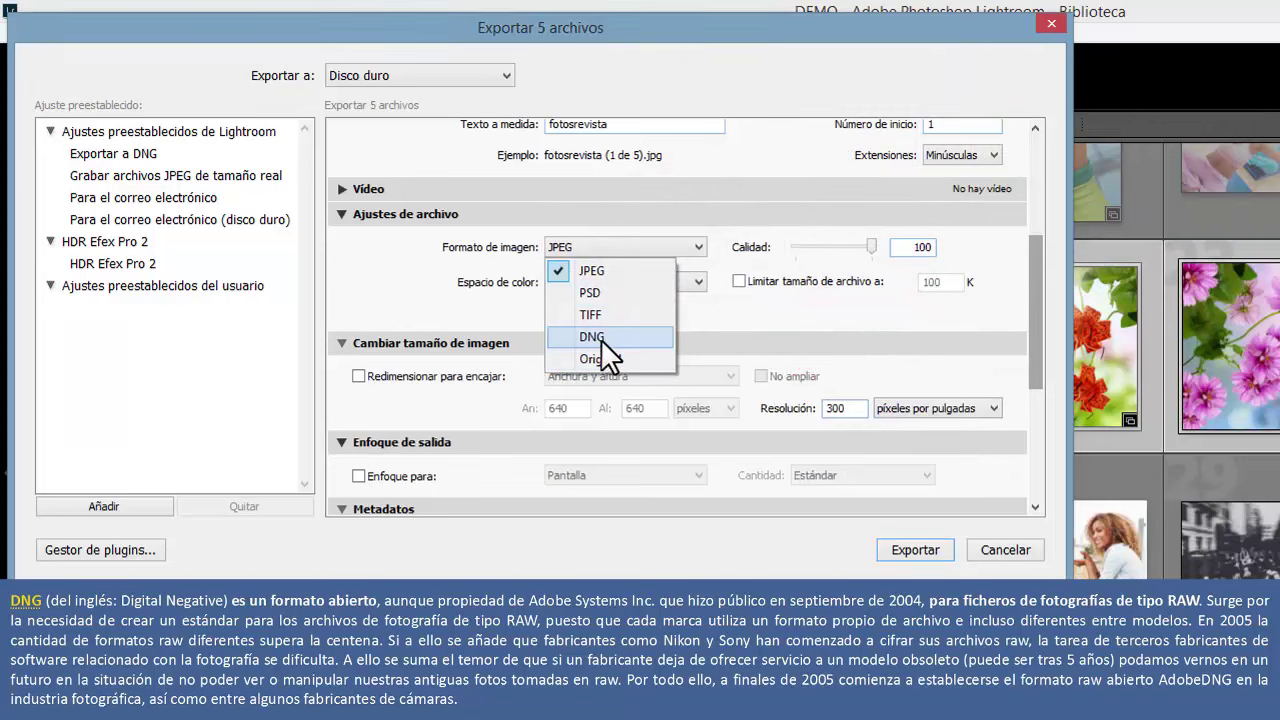
left_click(720, 211)
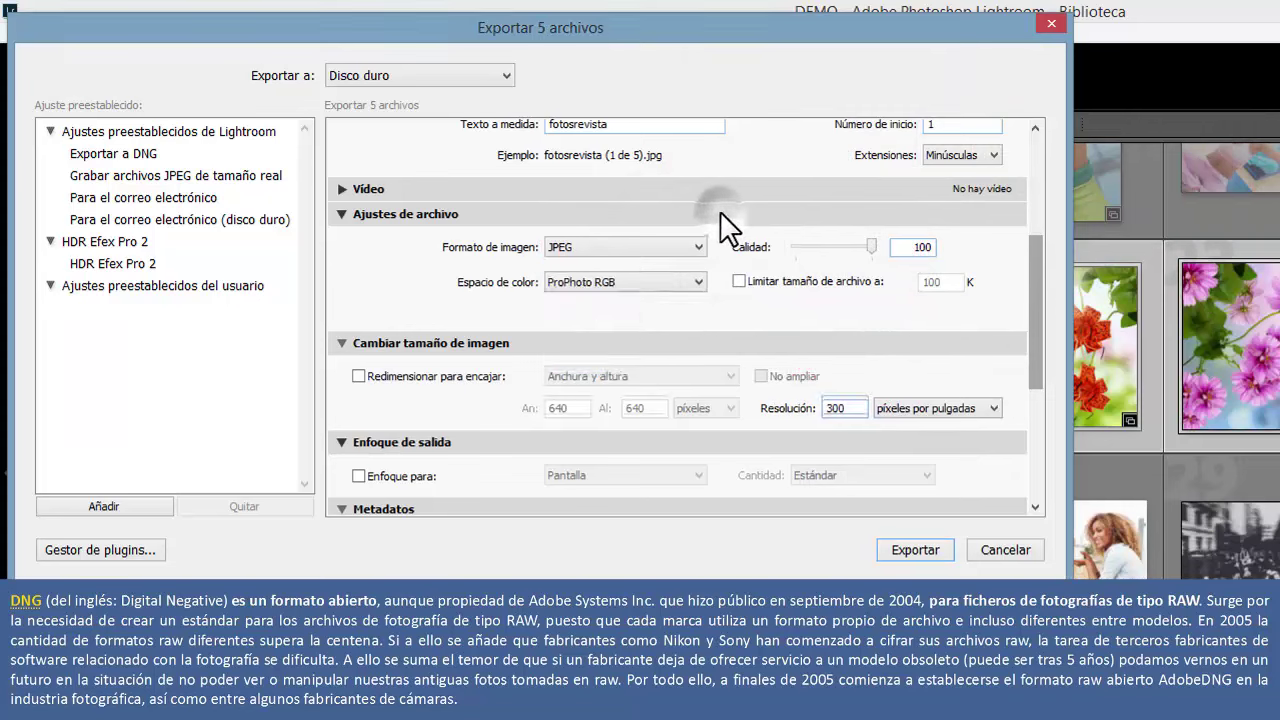
left_click(341, 214)
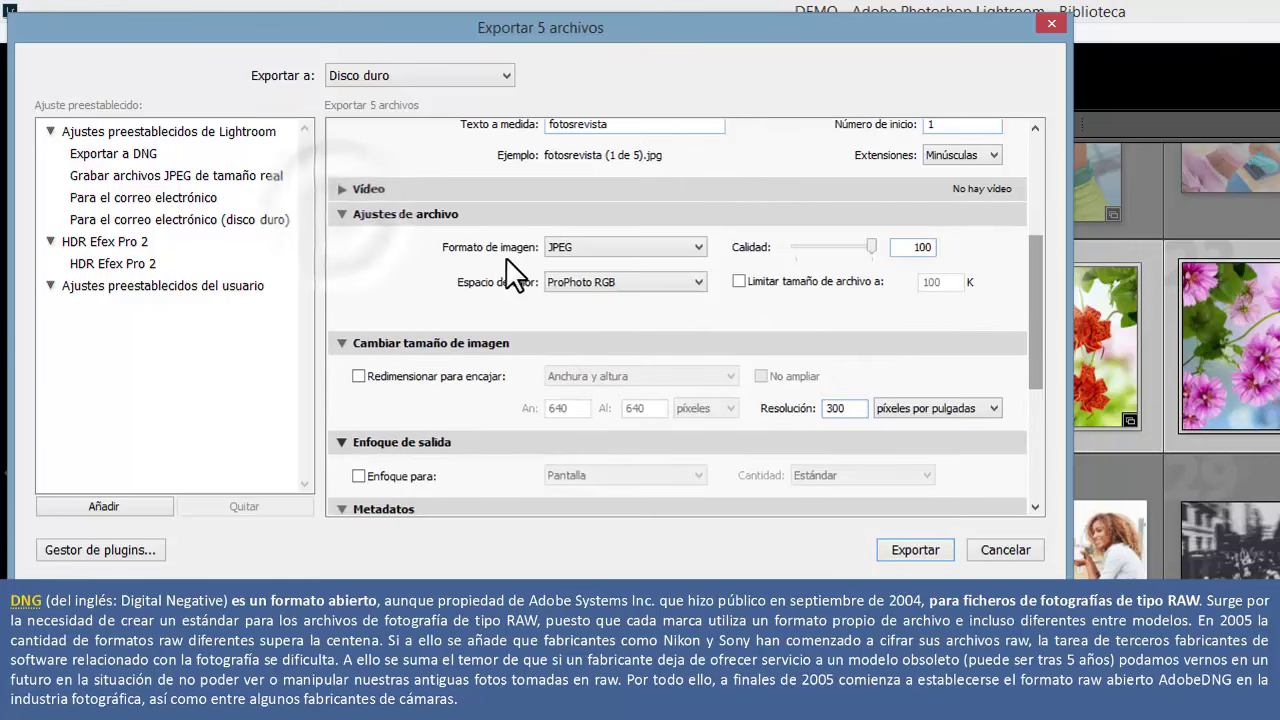
left_click(653, 248)
left_click(897, 80)
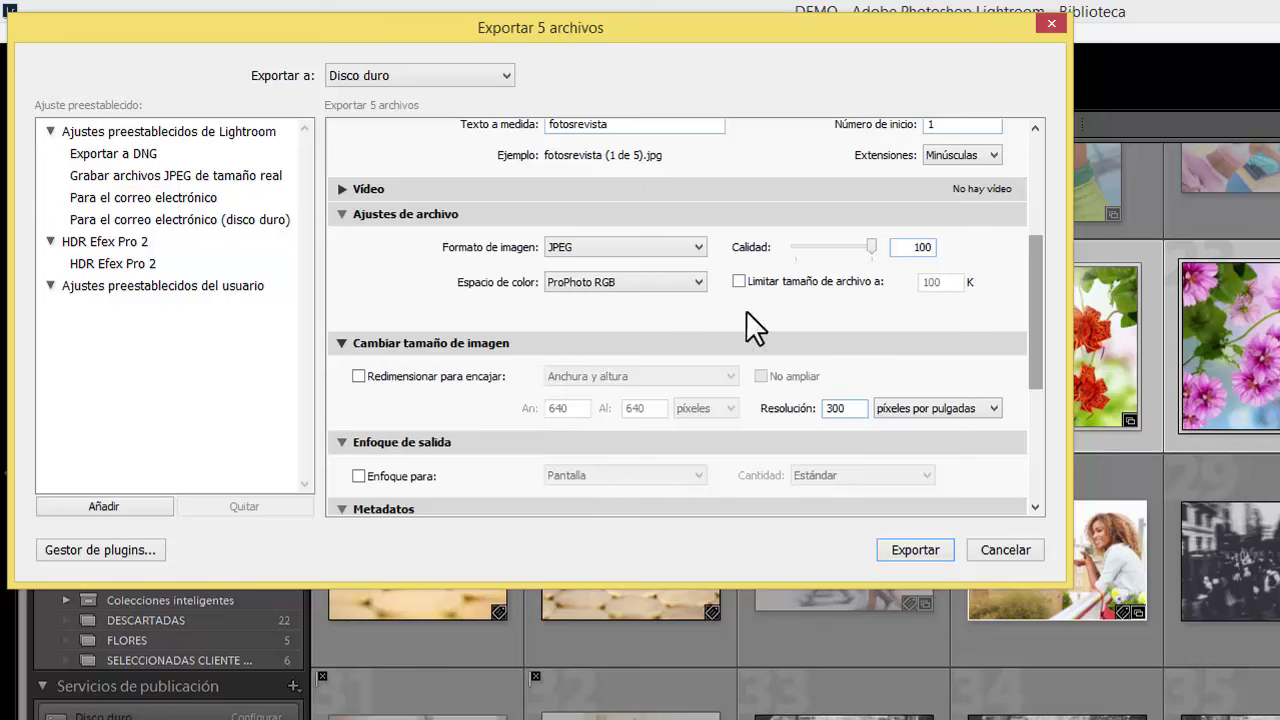
left_click_drag(1038, 333, 1042, 352)
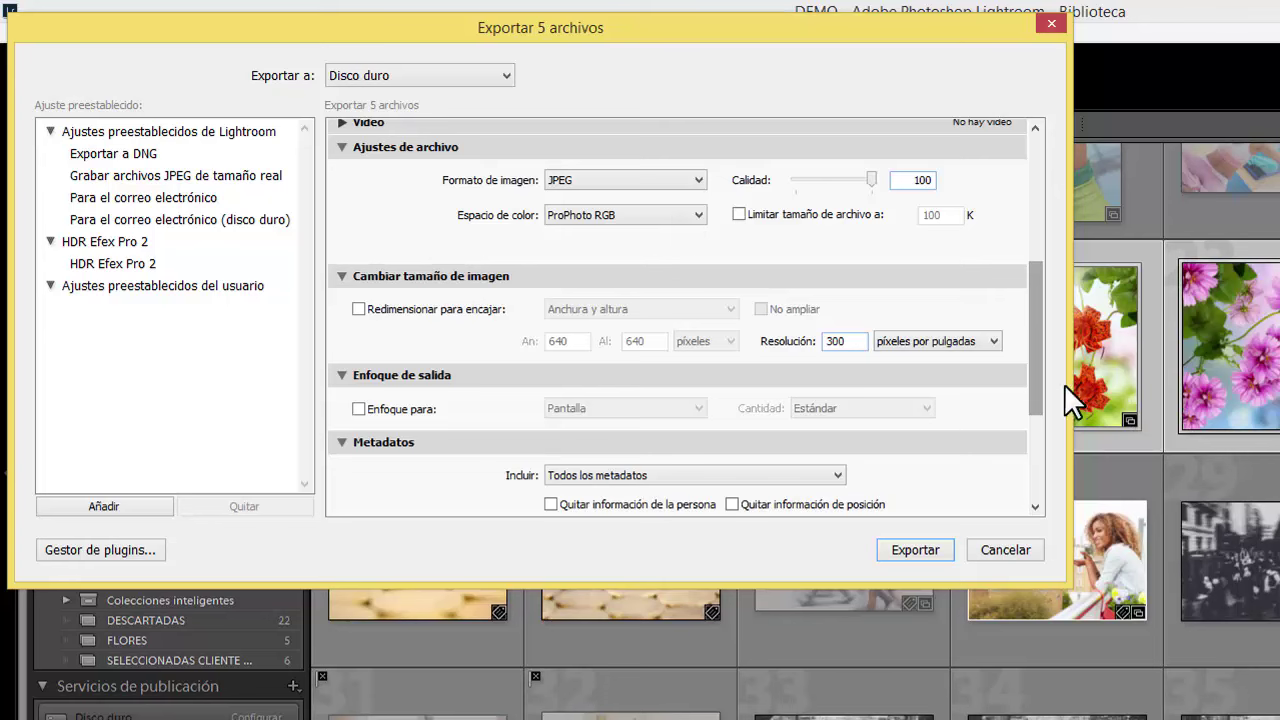
Enable the MrMister Logo Grafico watermark and export the five photos.
left_click_drag(1040, 391, 1041, 466)
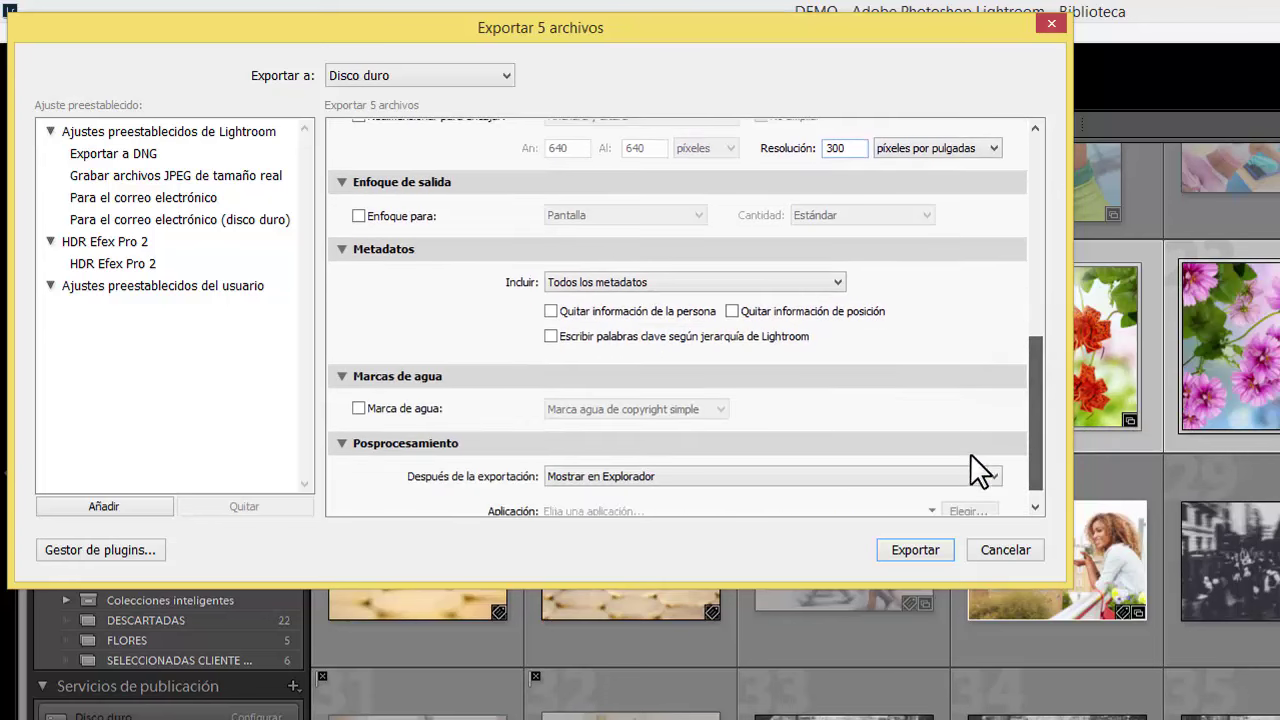
left_click(358, 408)
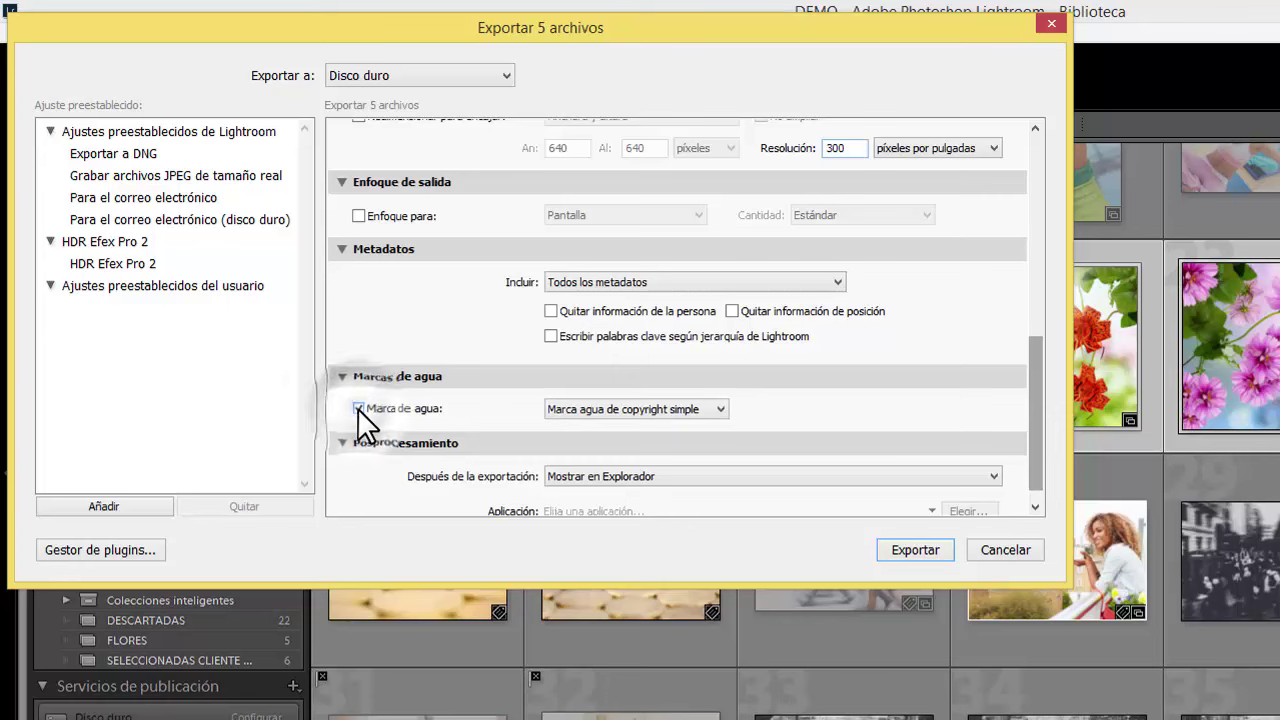
left_click(596, 407)
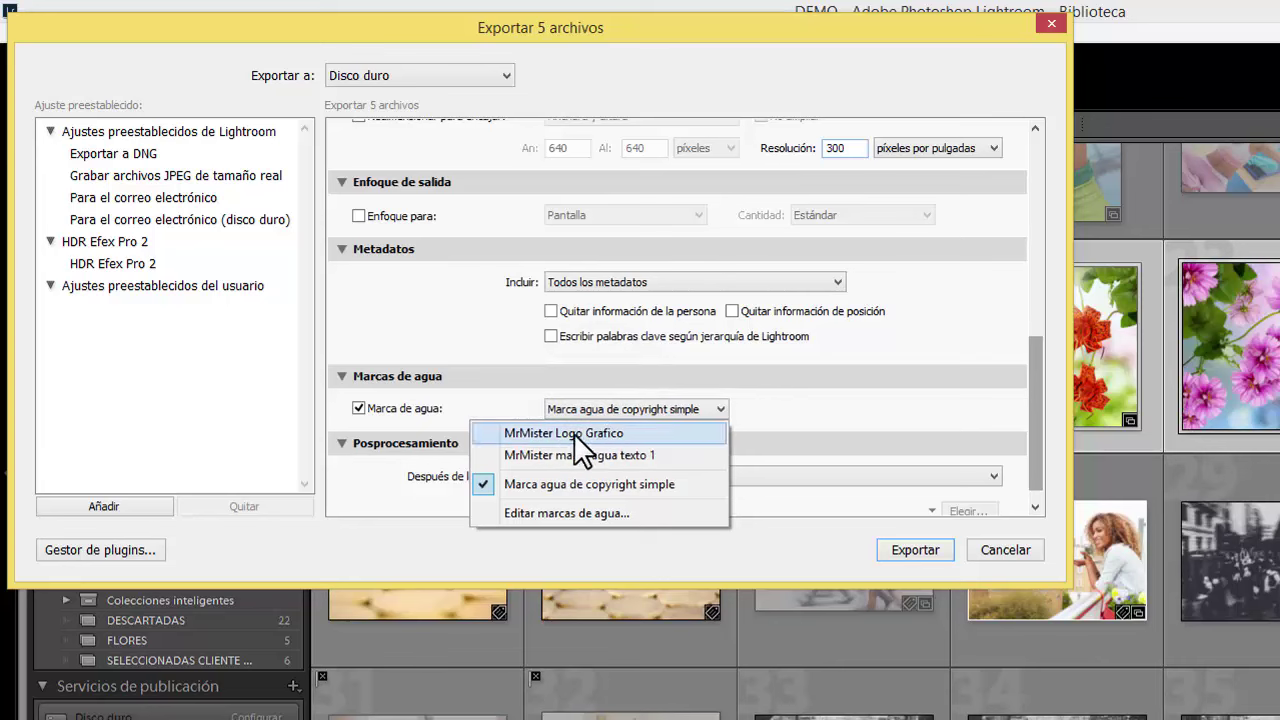
left_click(608, 433)
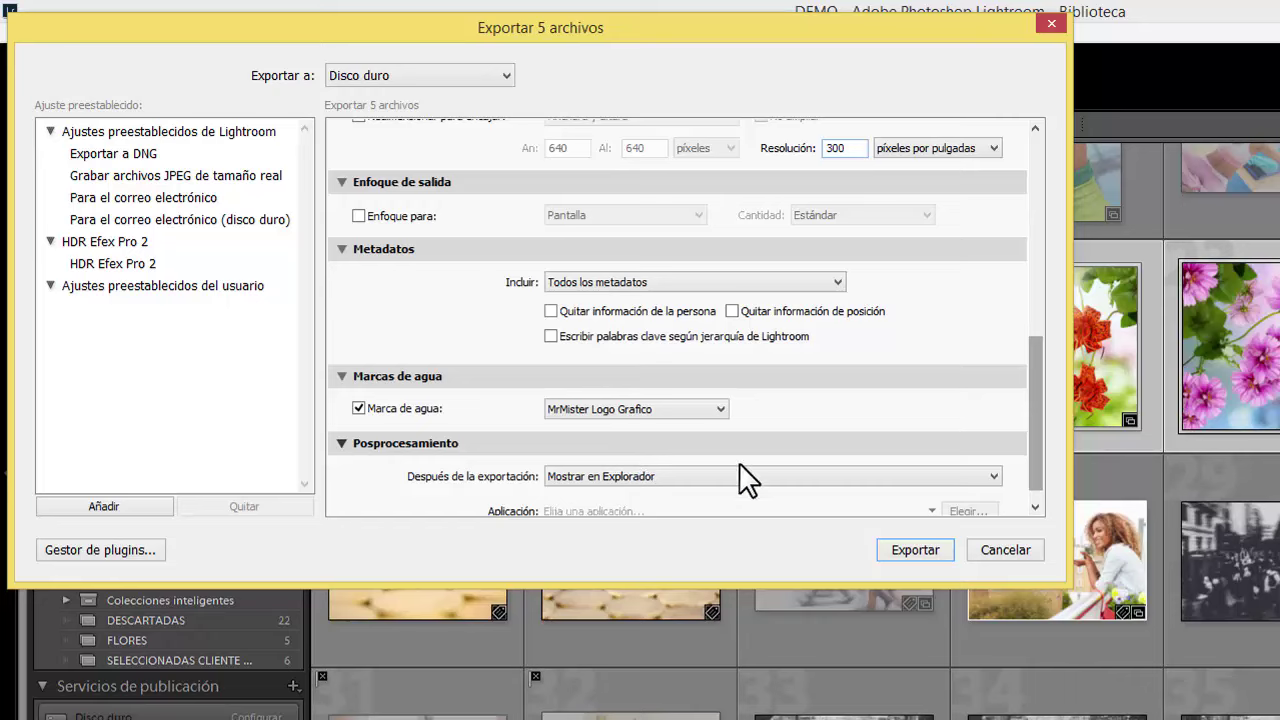
left_click(915, 549)
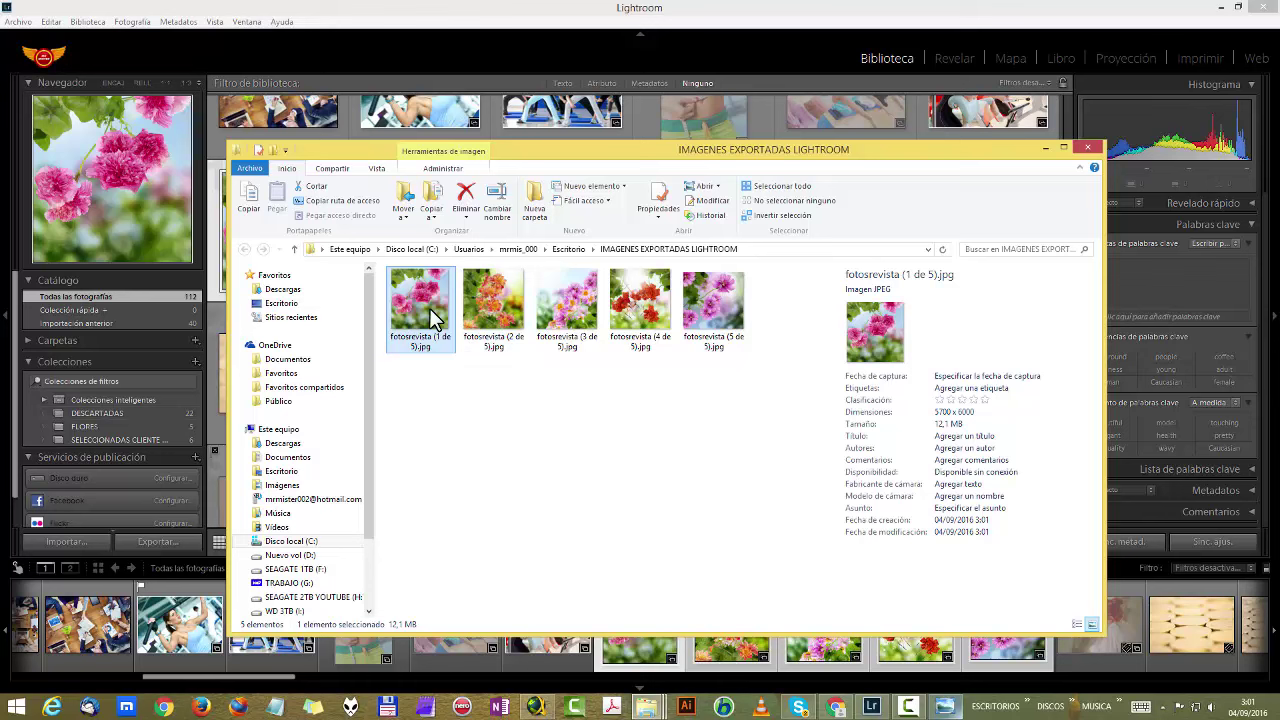
Open fotosrevista (1 de 5) and cycle through all five exported photos checking the logo.
left_click_drag(430, 312, 509, 343)
key("Return")
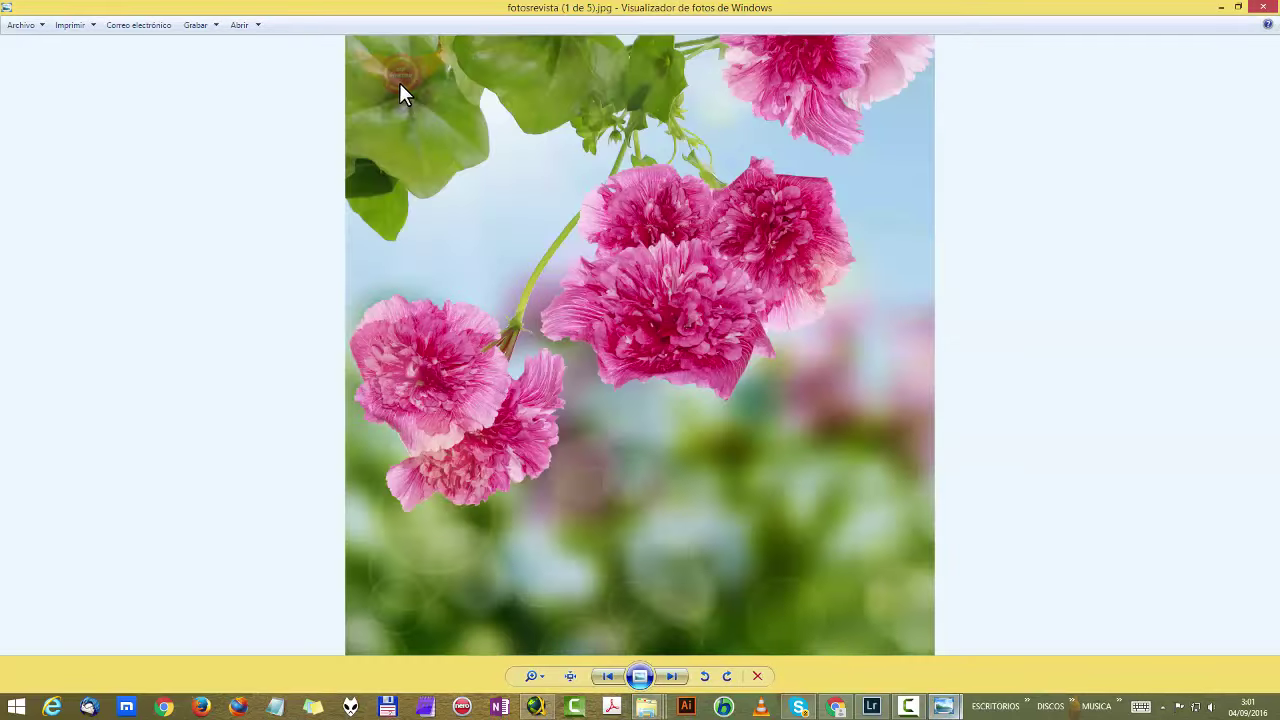
left_click(673, 677)
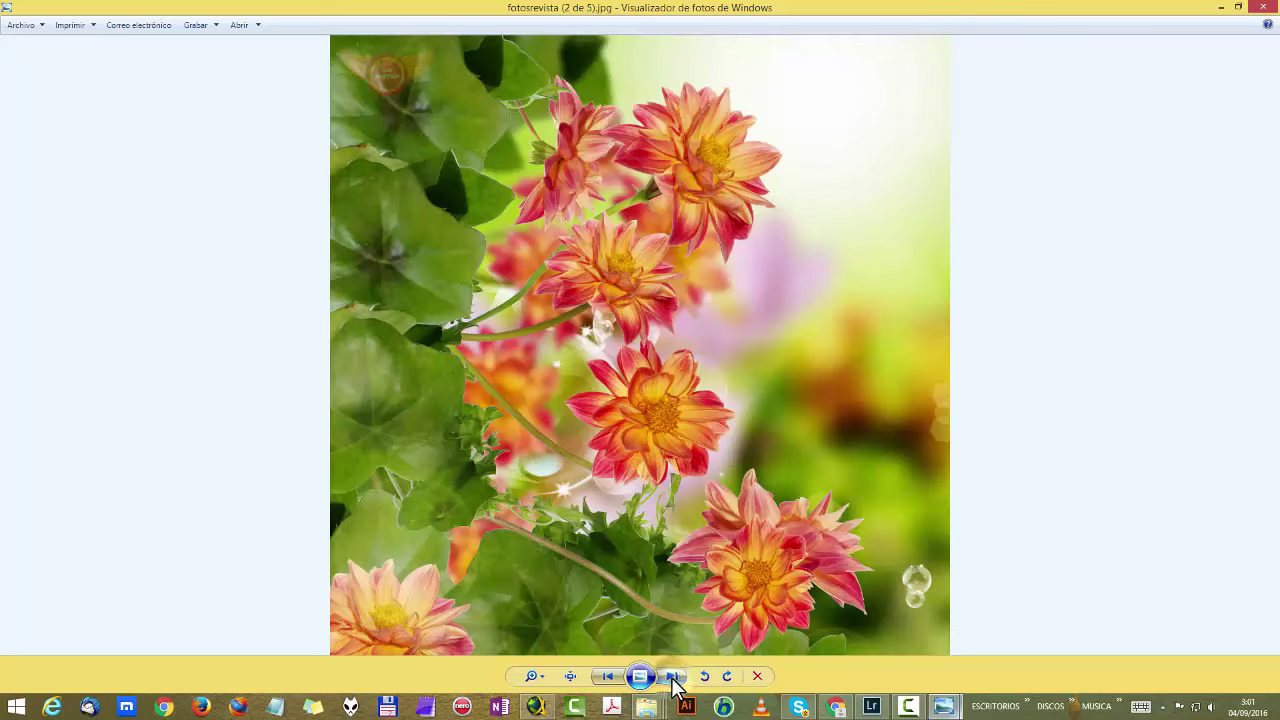
left_click(673, 677)
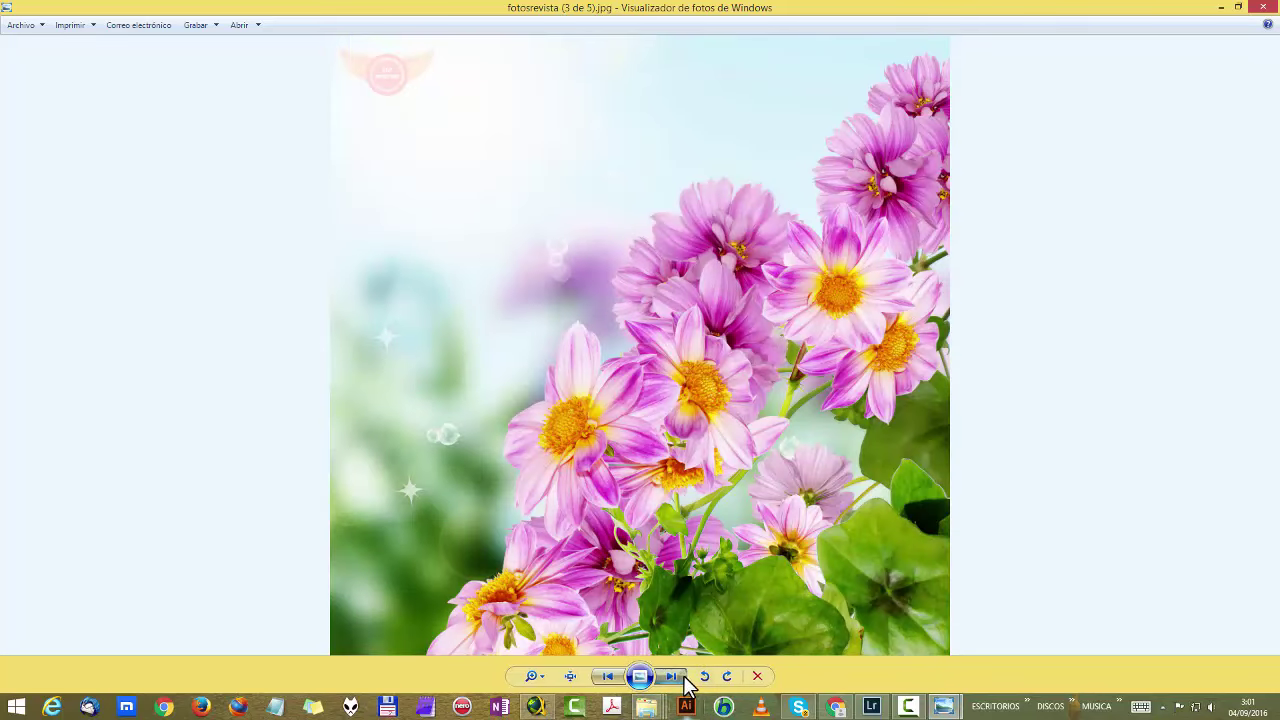
left_click(684, 677)
left_click(684, 677)
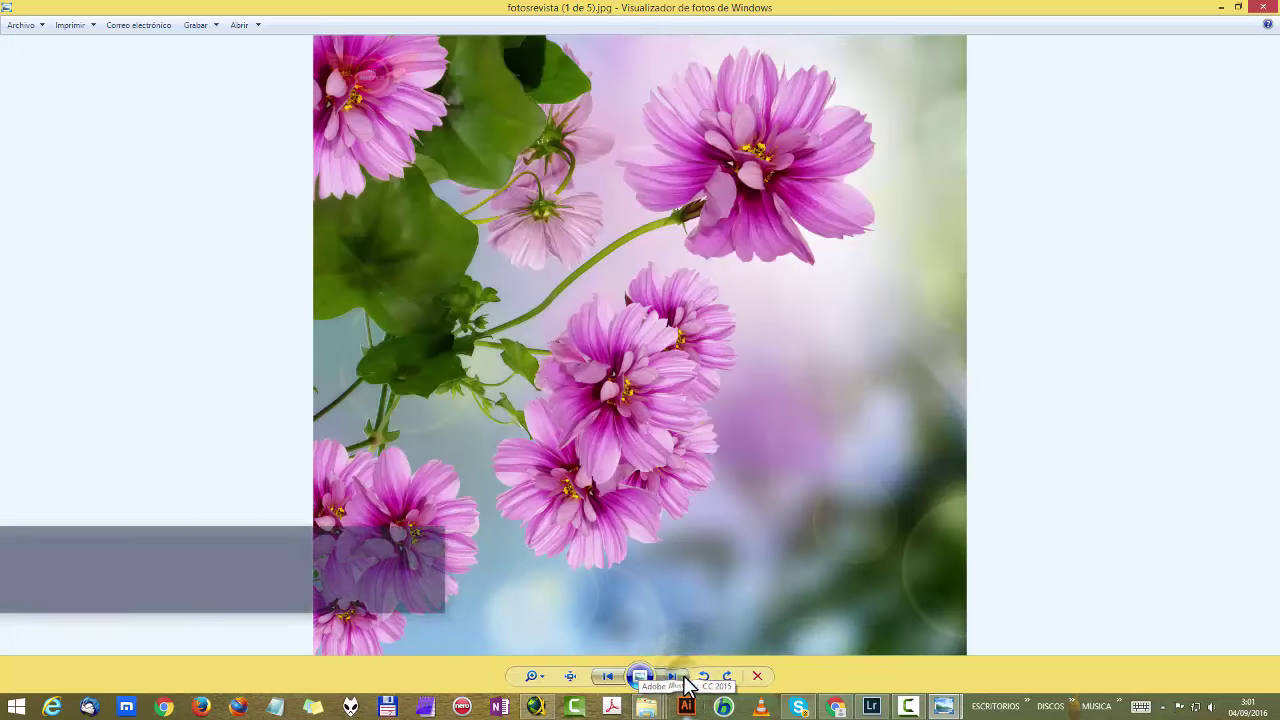
left_click(673, 677)
left_click(673, 677)
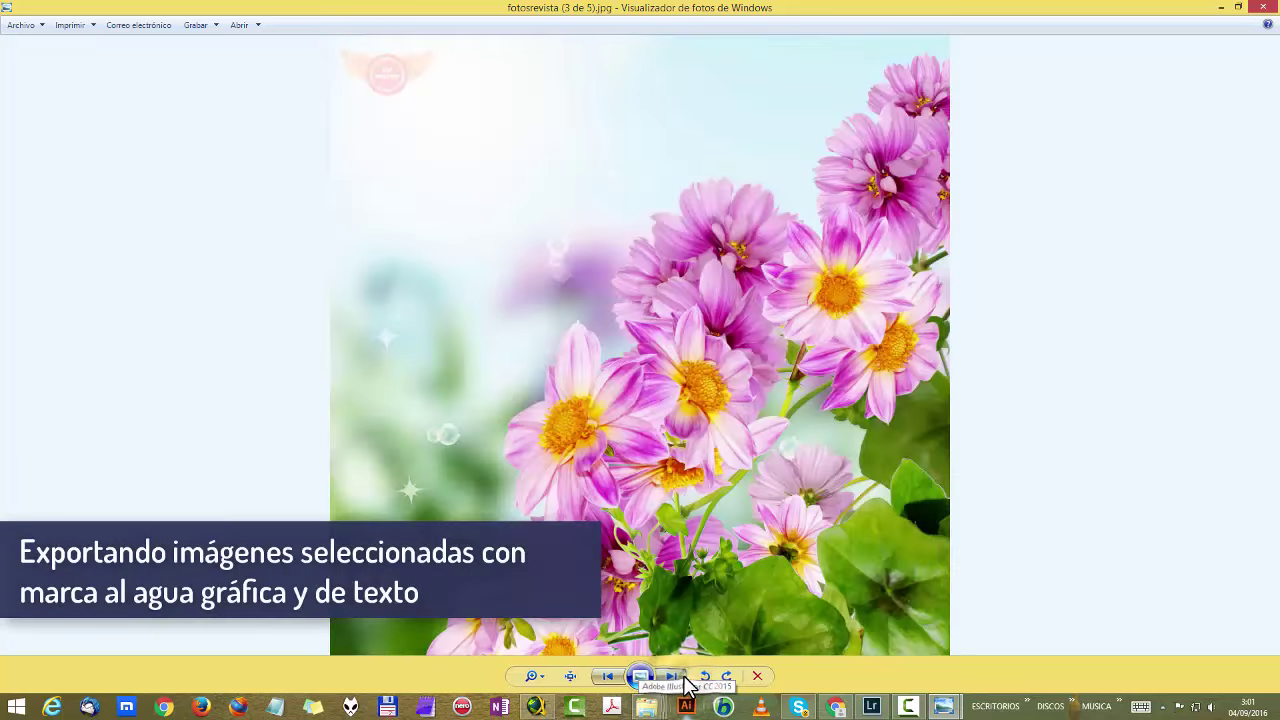
left_click(684, 677)
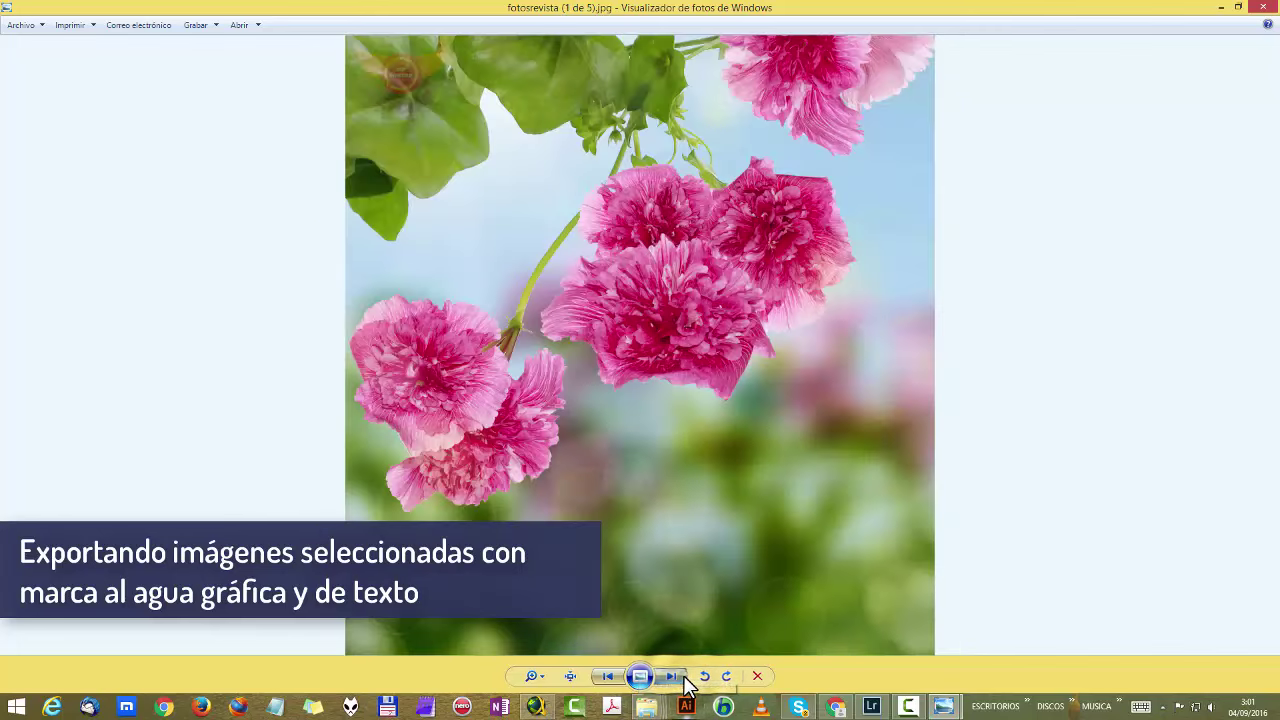
left_click(684, 677)
Close the viewer and export folder, then reopen export settings scrolled to Watermarking.
left_click(1274, 12)
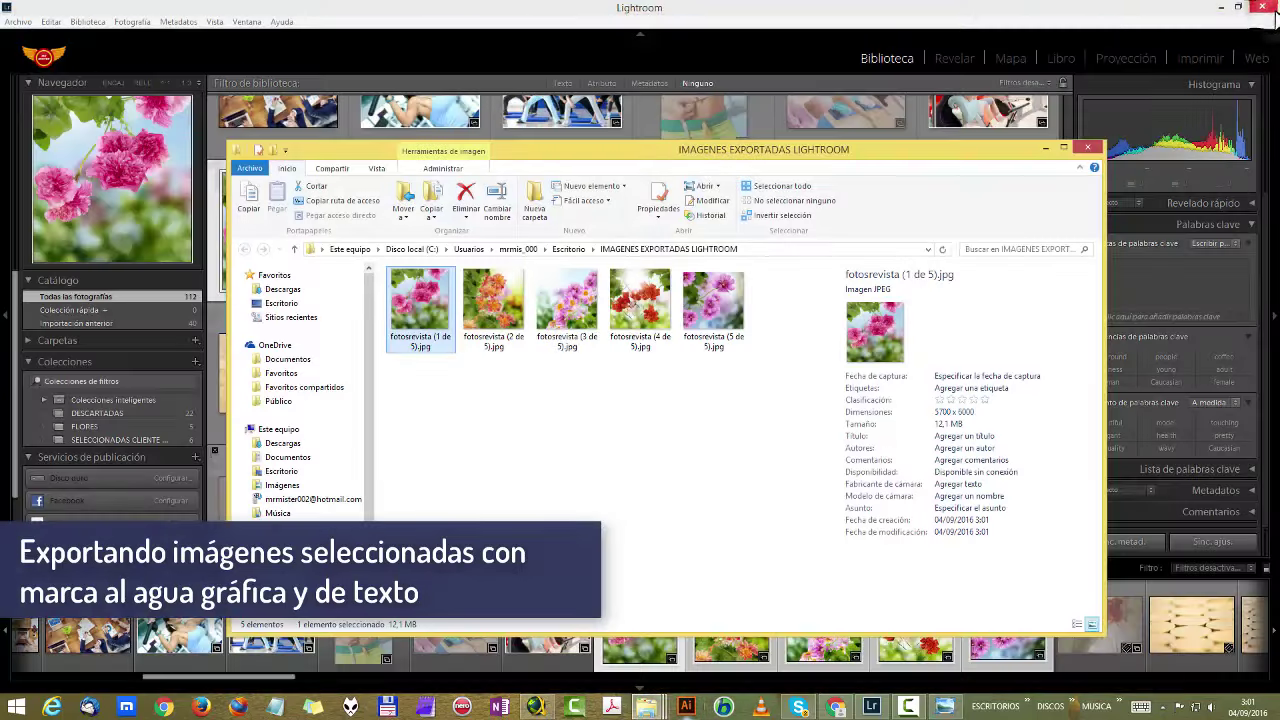
left_click(1087, 147)
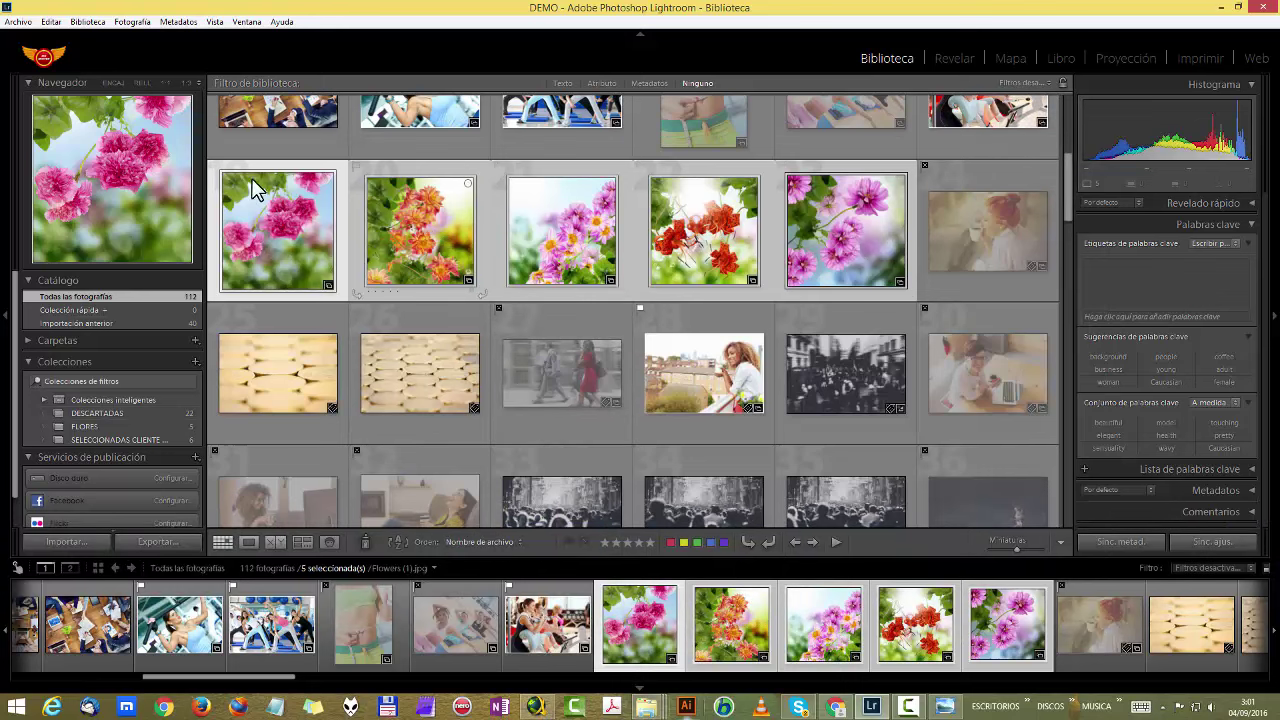
left_click(175, 544)
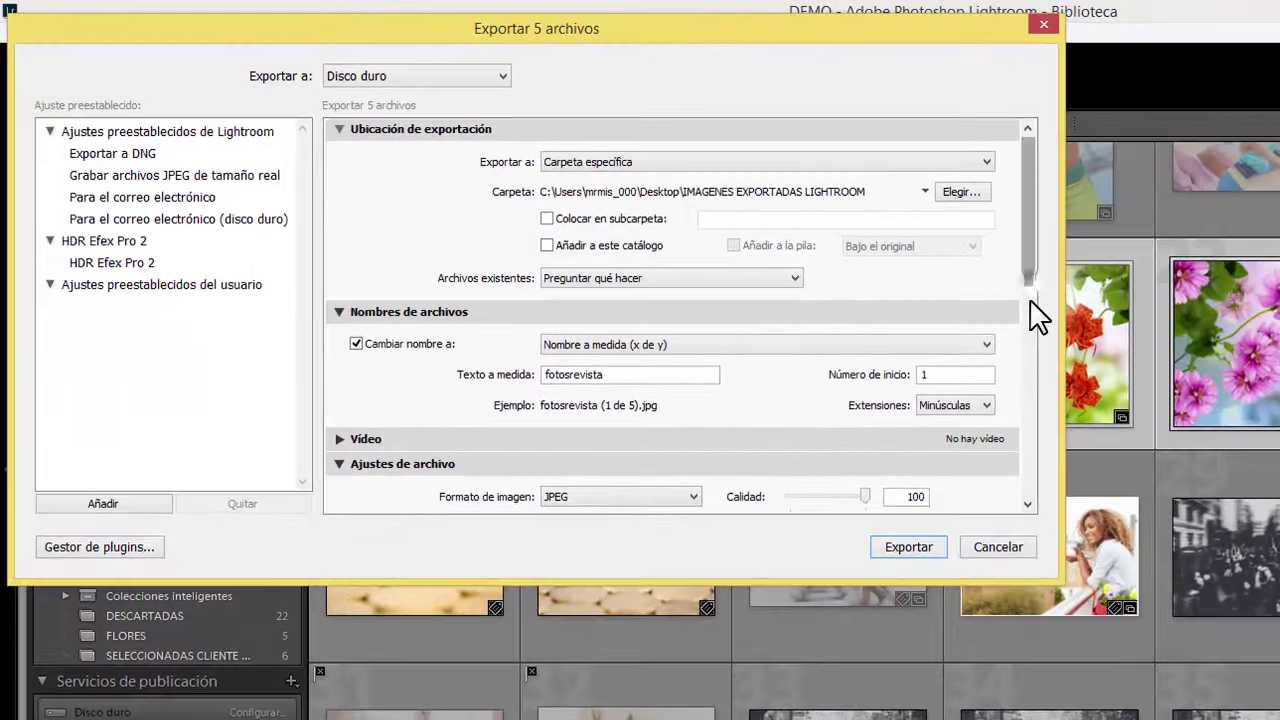
scroll(862, 257, "down", 3)
scroll(862, 309, "down", 2)
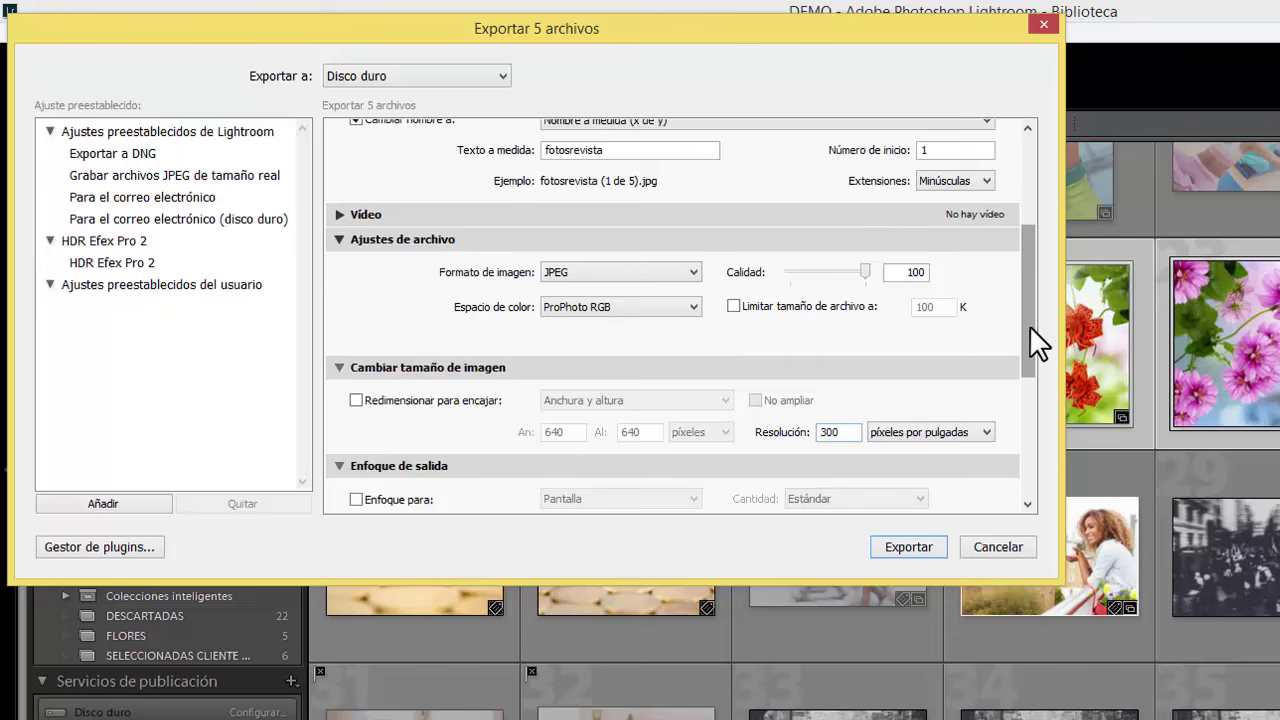
scroll(1031, 330, "down", 2)
scroll(1040, 355, "down", 3)
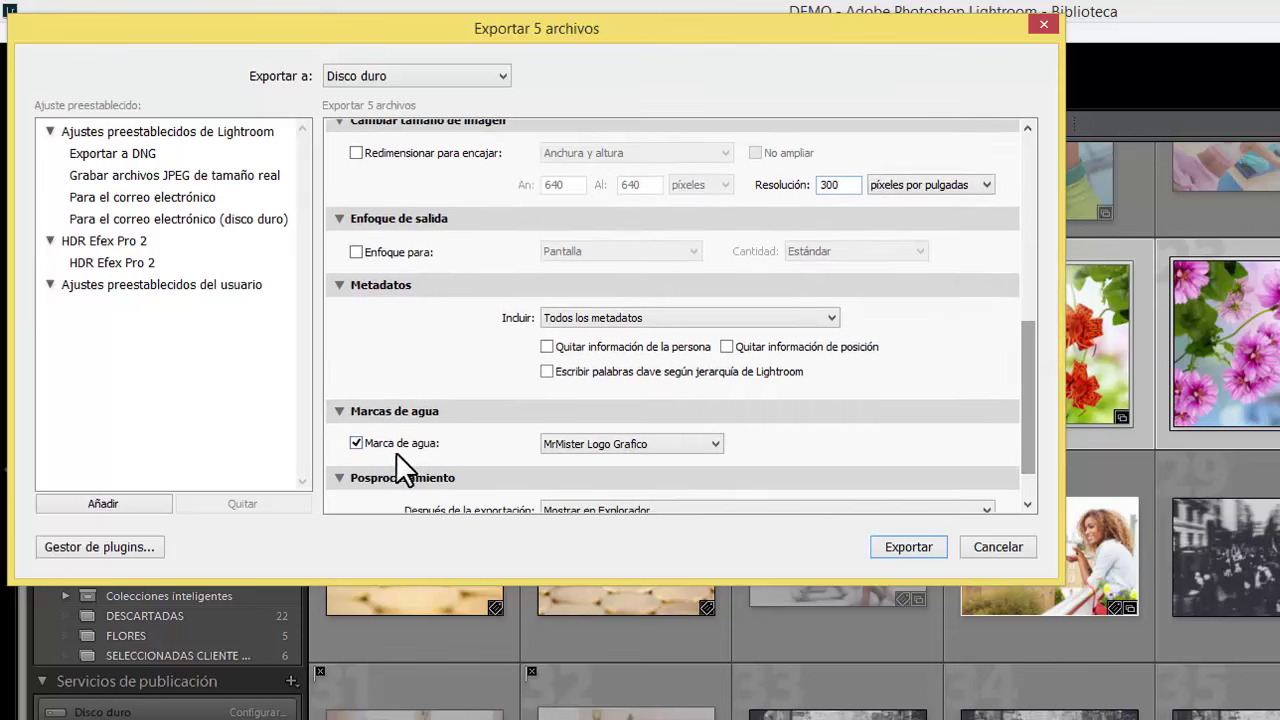
Switch the watermark to 'MrMister marca agua texto 1' and export using unique names.
left_click(606, 446)
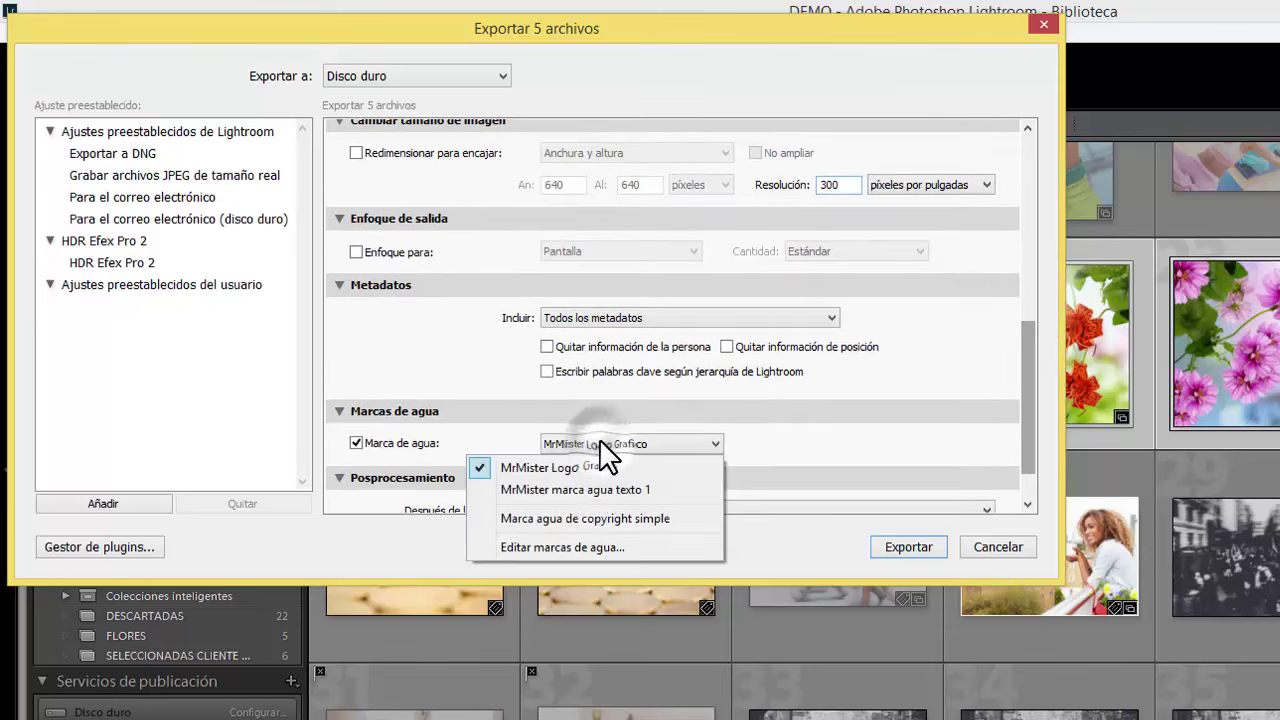
left_click(586, 489)
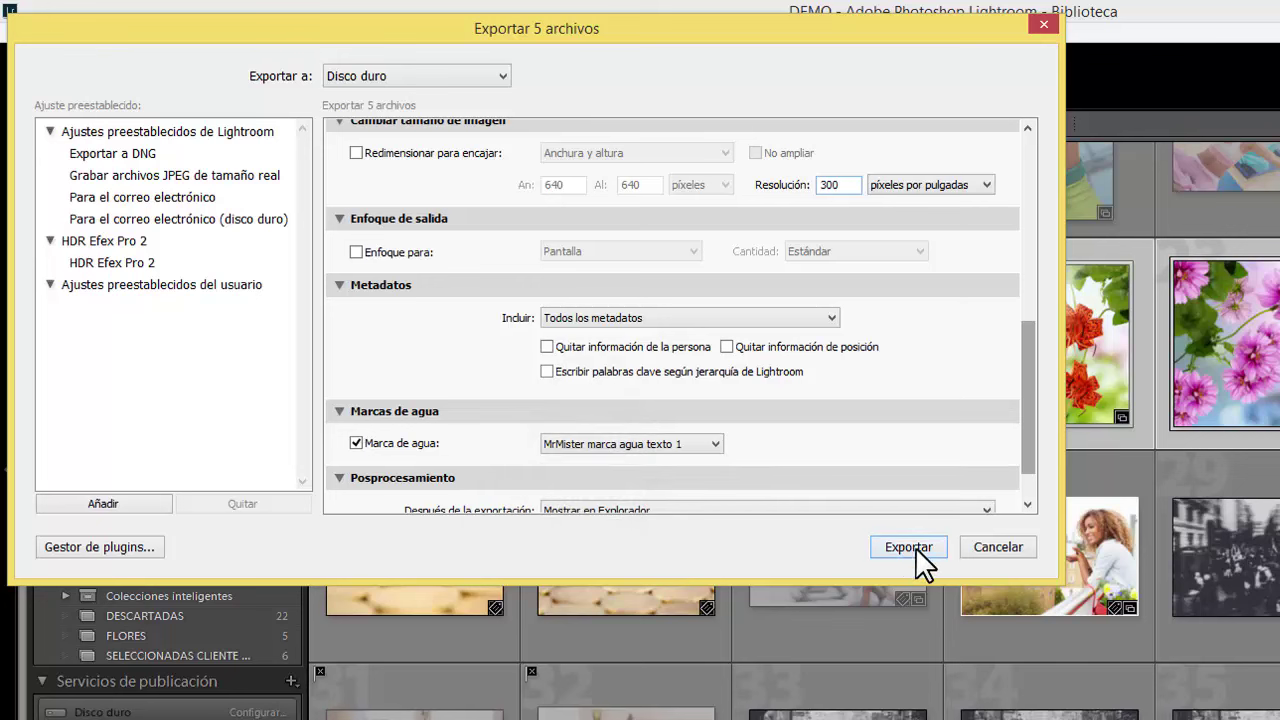
left_click(912, 547)
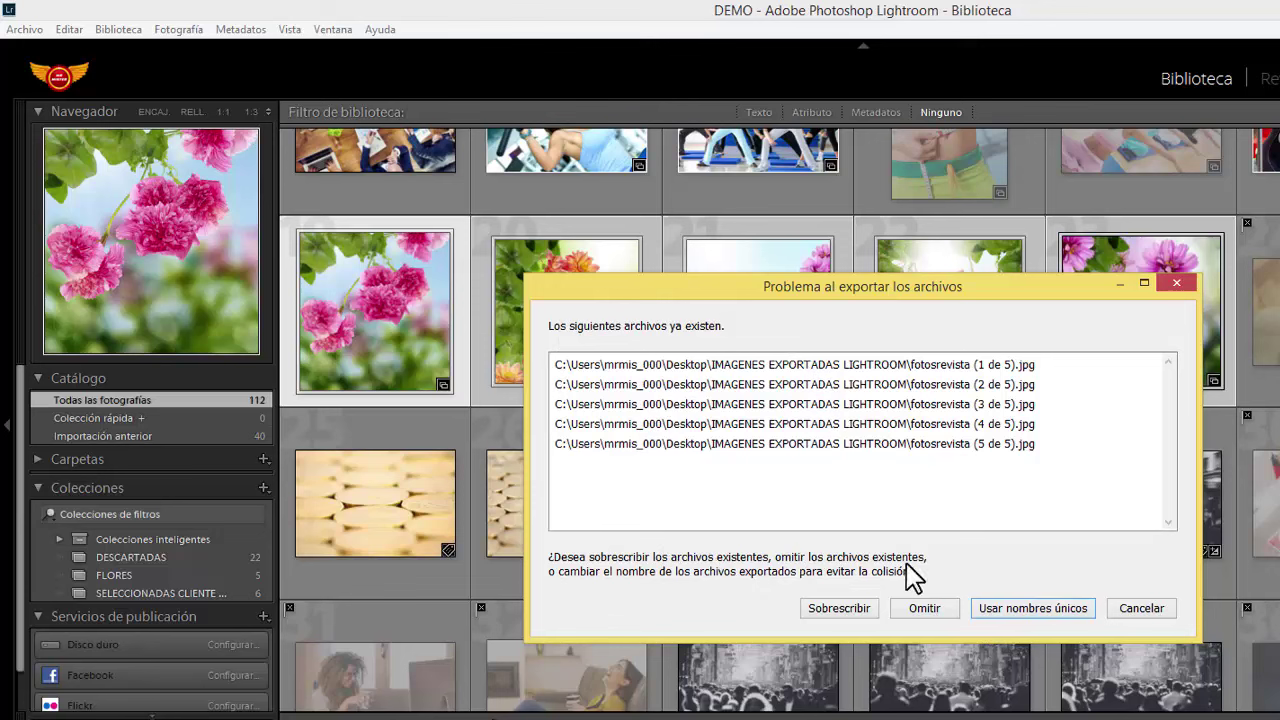
left_click(1058, 608)
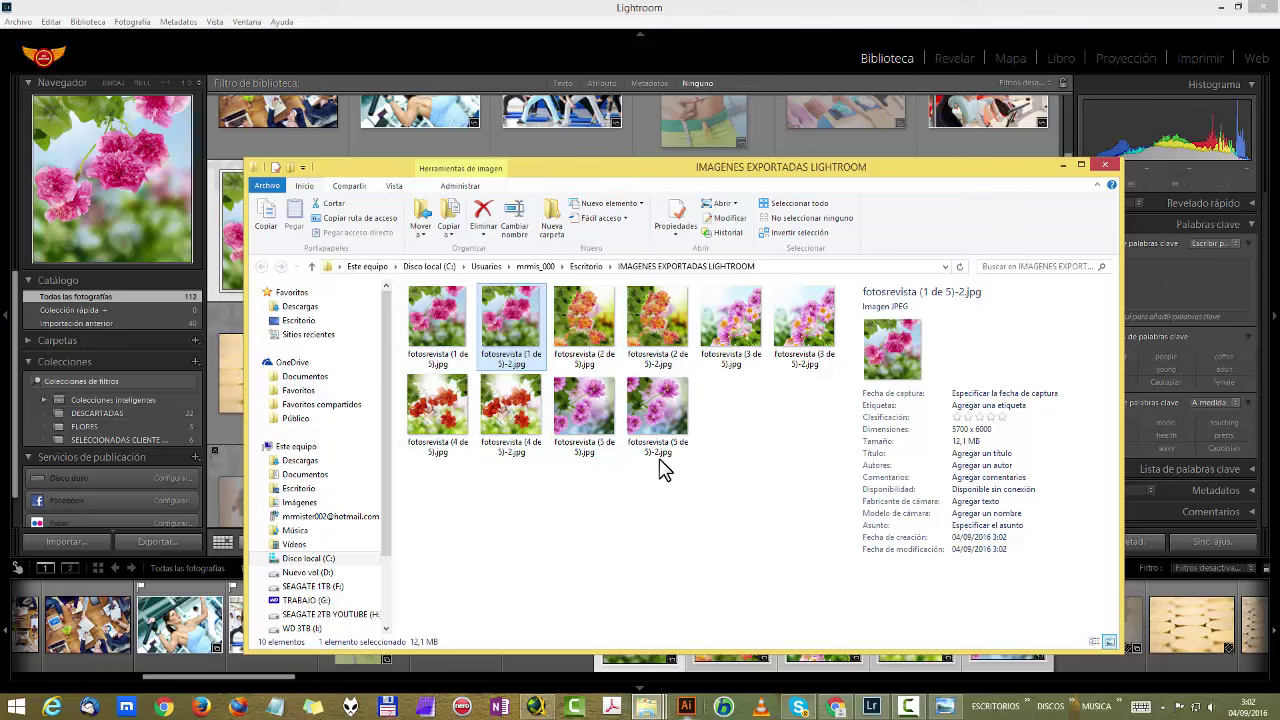
Show the folder in Details view with a wider Name column, then check fotosrevista (1 de 5)-2.jpg.
left_click(397, 186)
left_click(580, 222)
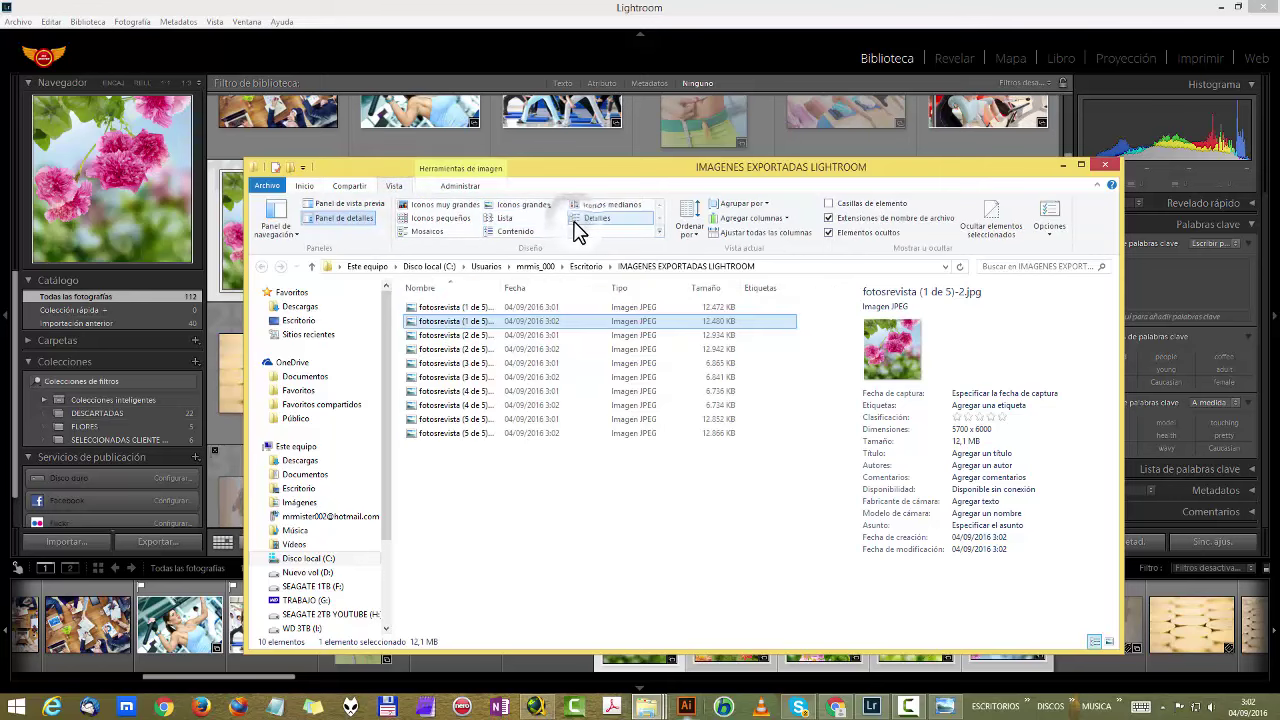
left_click_drag(512, 289, 565, 289)
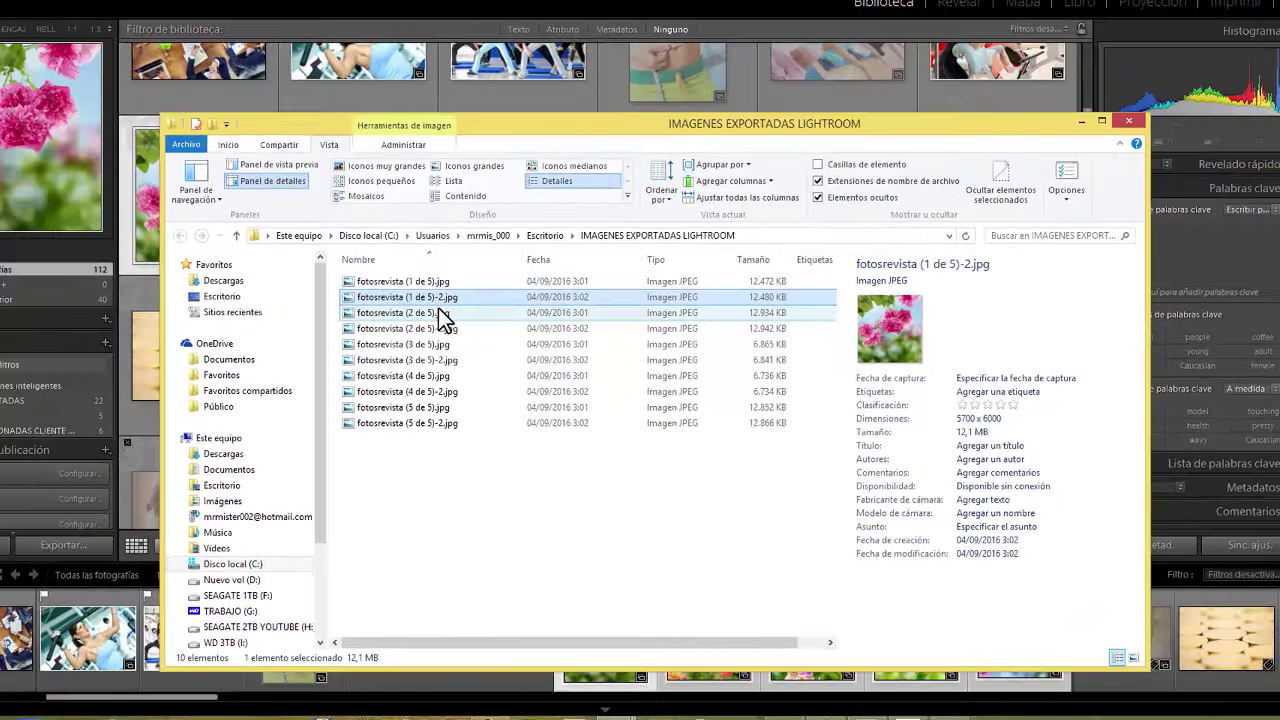
double_click(438, 299)
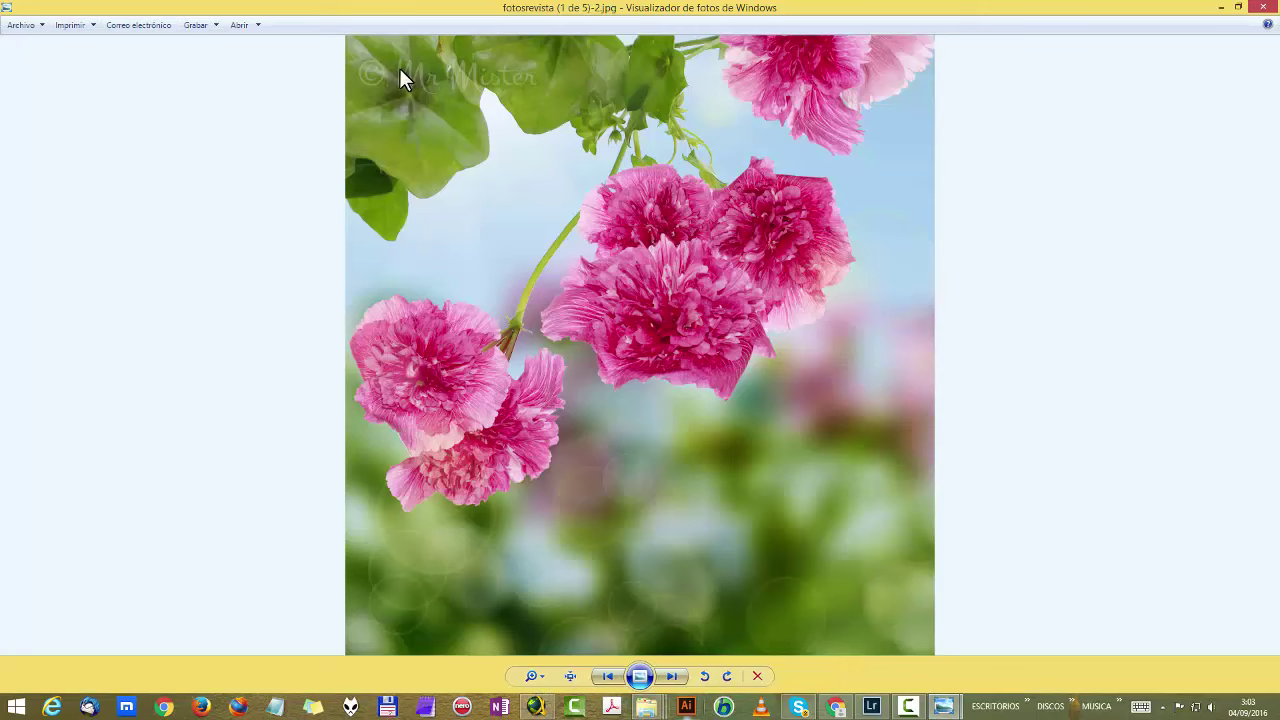
left_click(1262, 8)
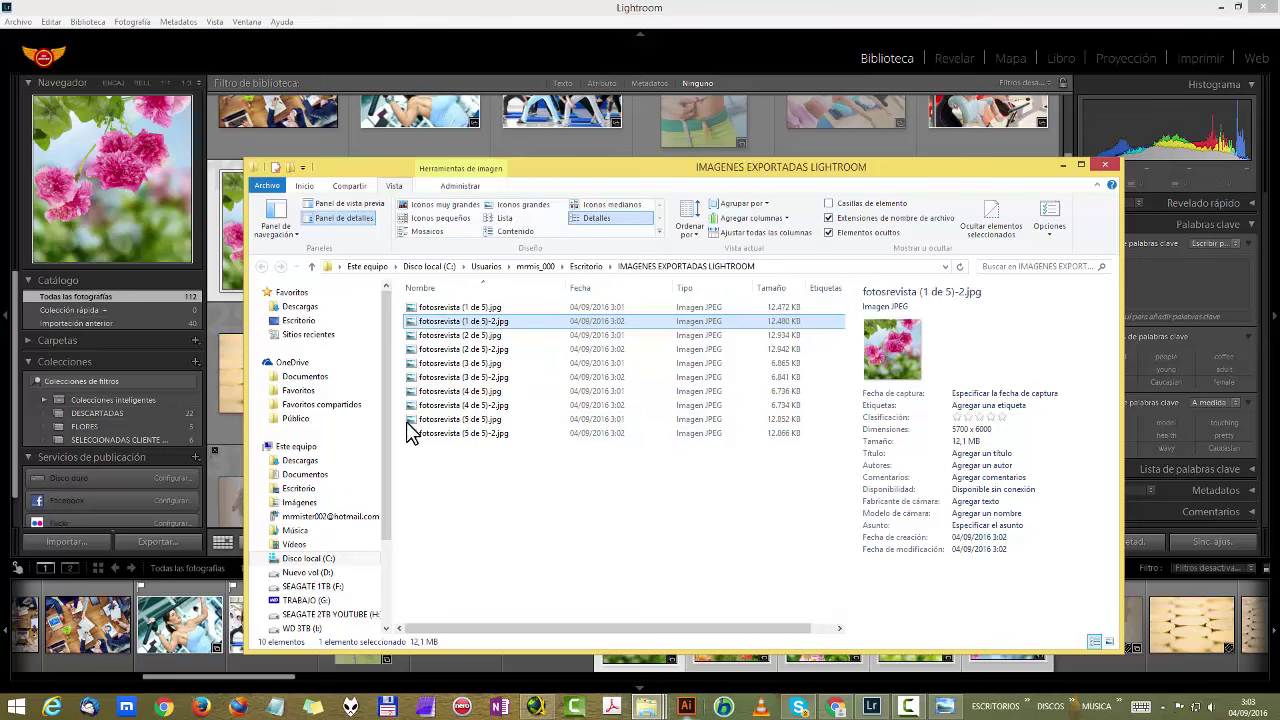
Open the first export and step through the dahlias, pink flowers and lilies photos.
double_click(430, 308)
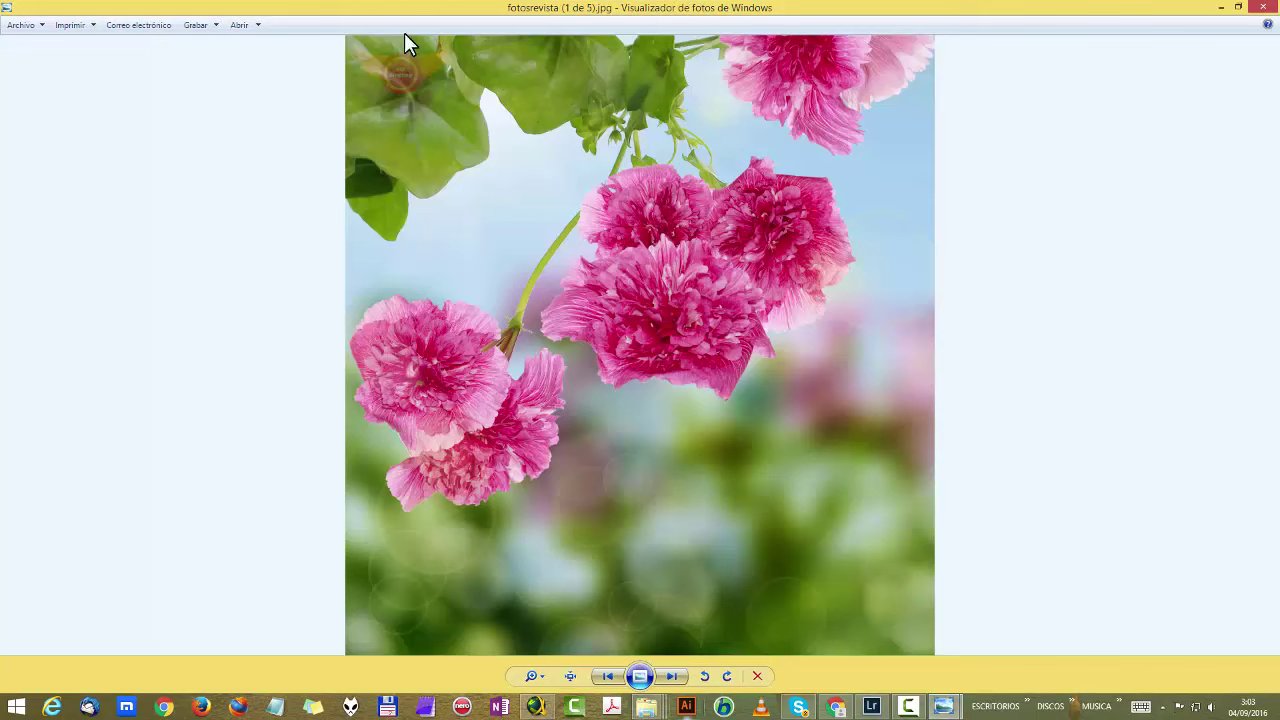
left_click(676, 677)
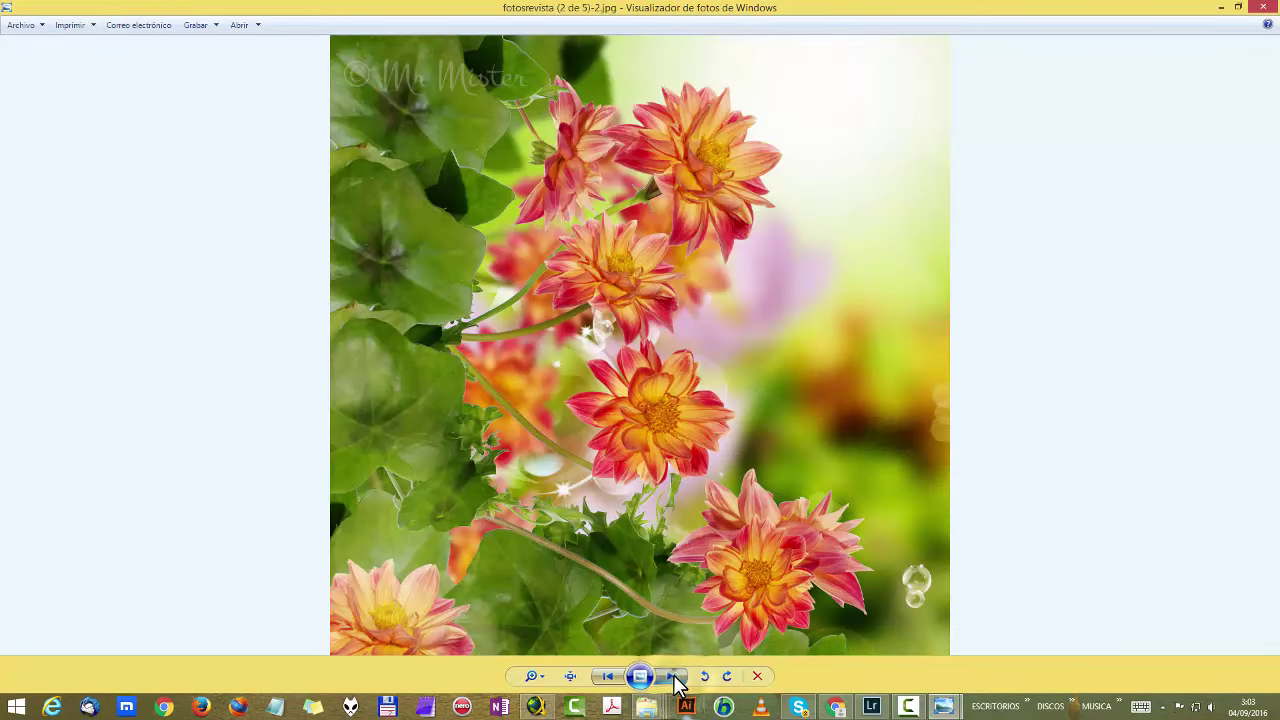
left_click(676, 677)
left_click(676, 677)
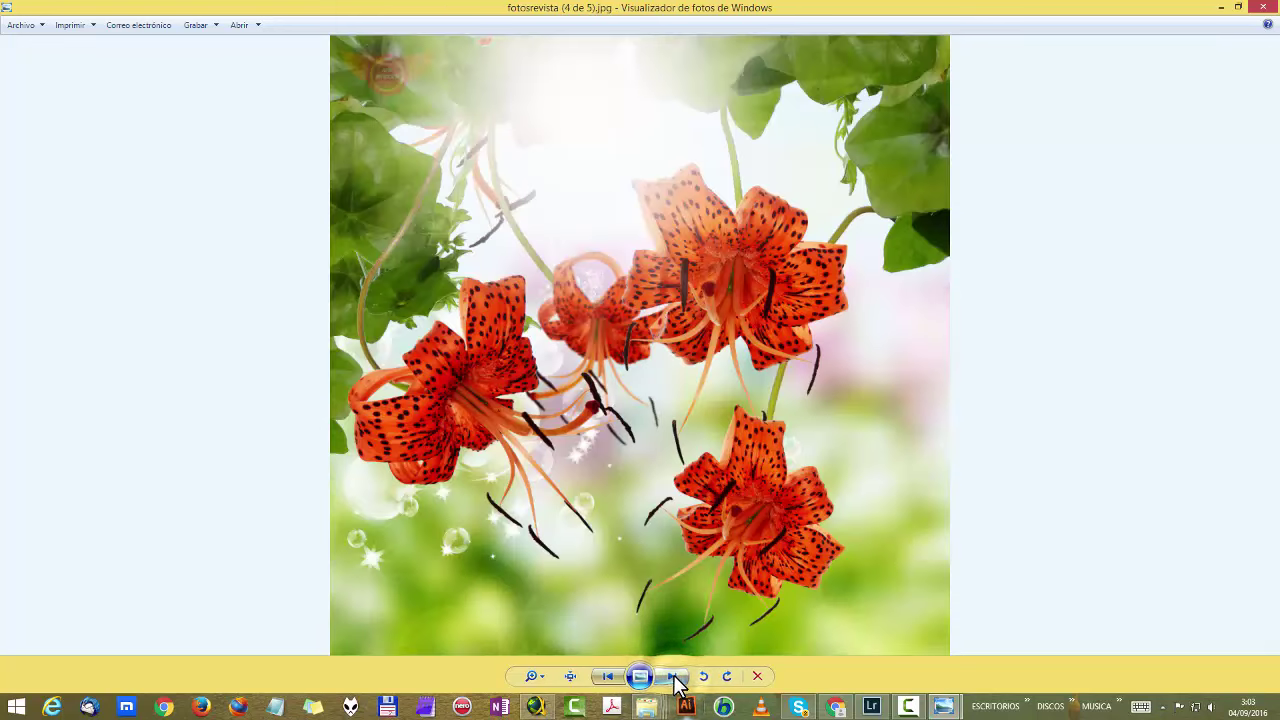
left_click(608, 677)
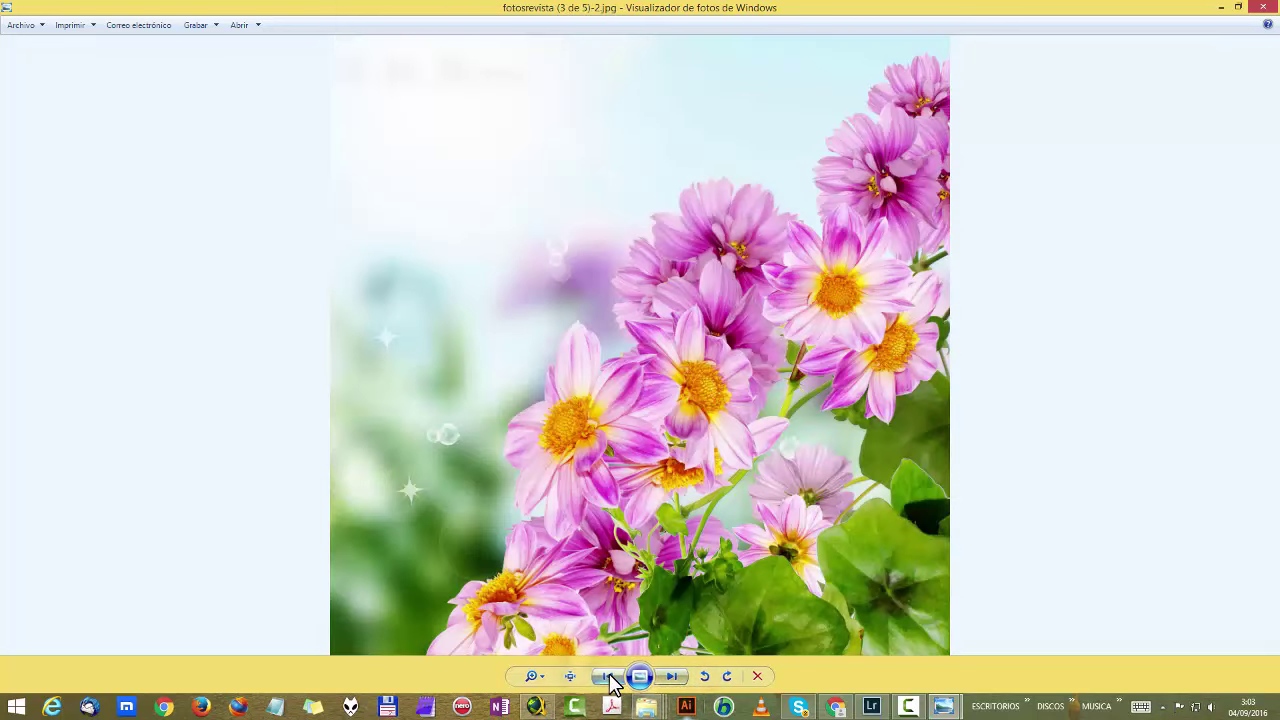
left_click(678, 677)
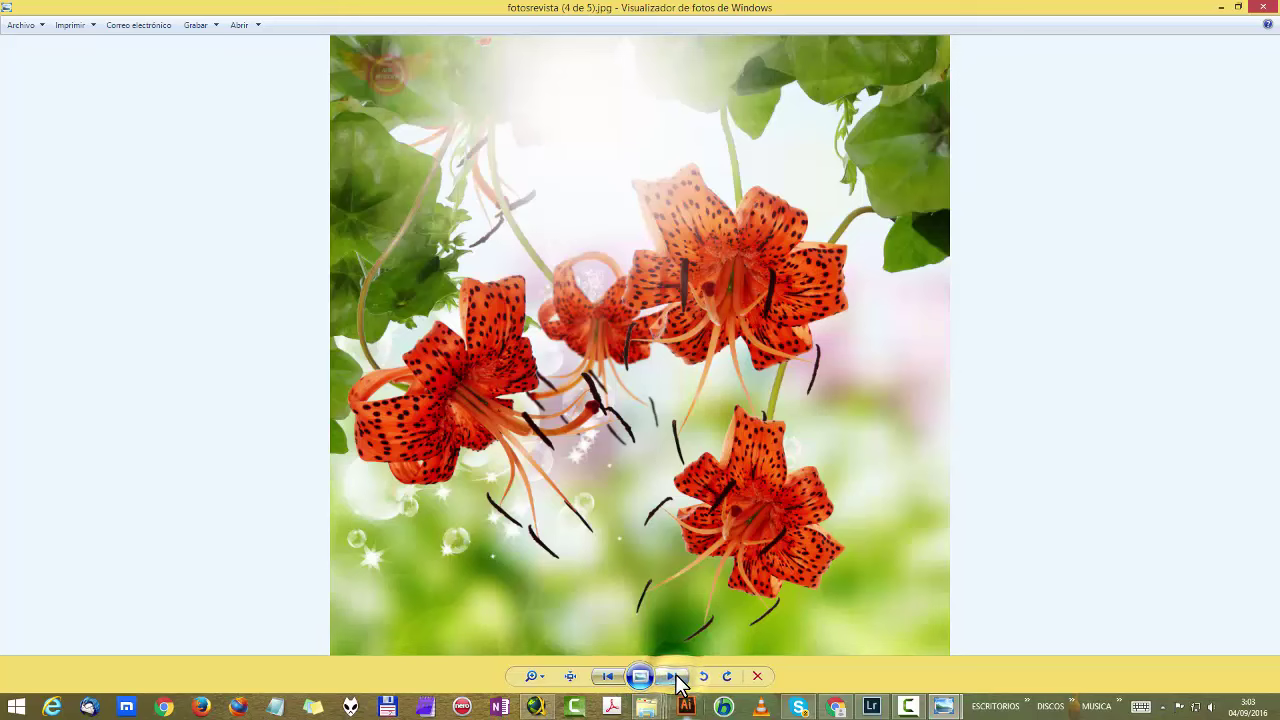
left_click(608, 677)
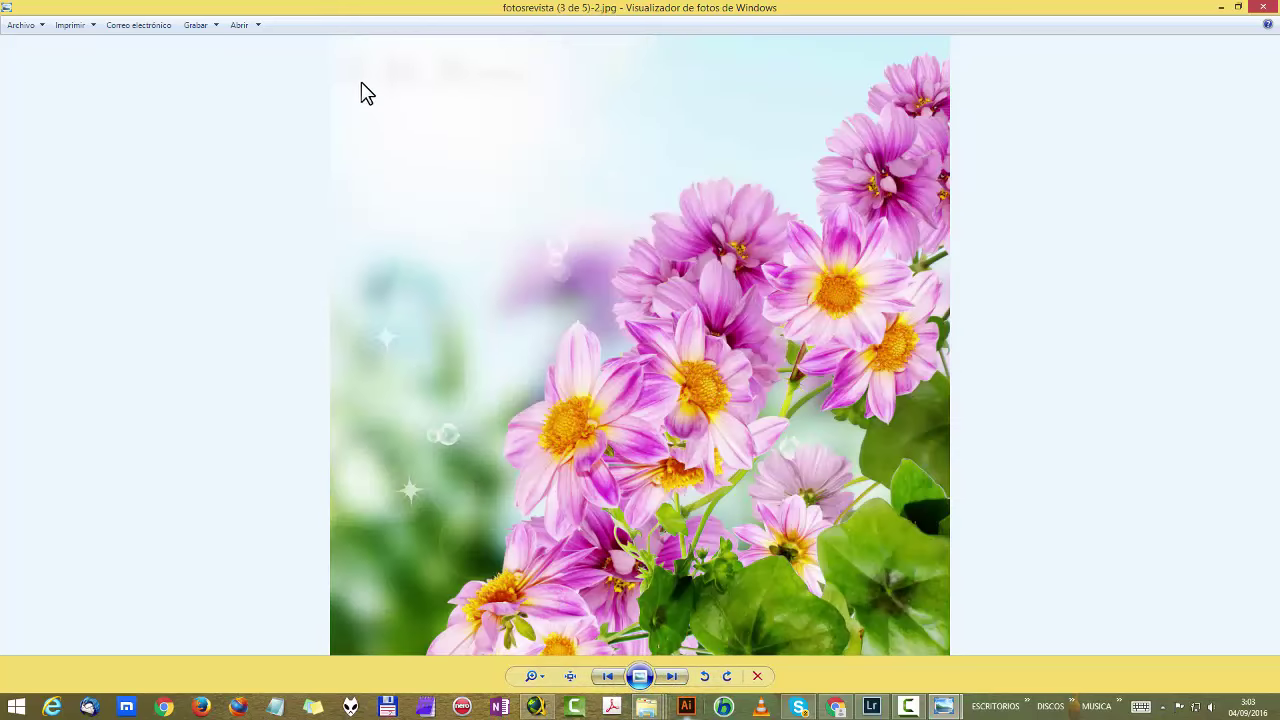
Zoom into the pink flowers photo, view the remaining watermarked copies, and close the viewer.
left_click(533, 676)
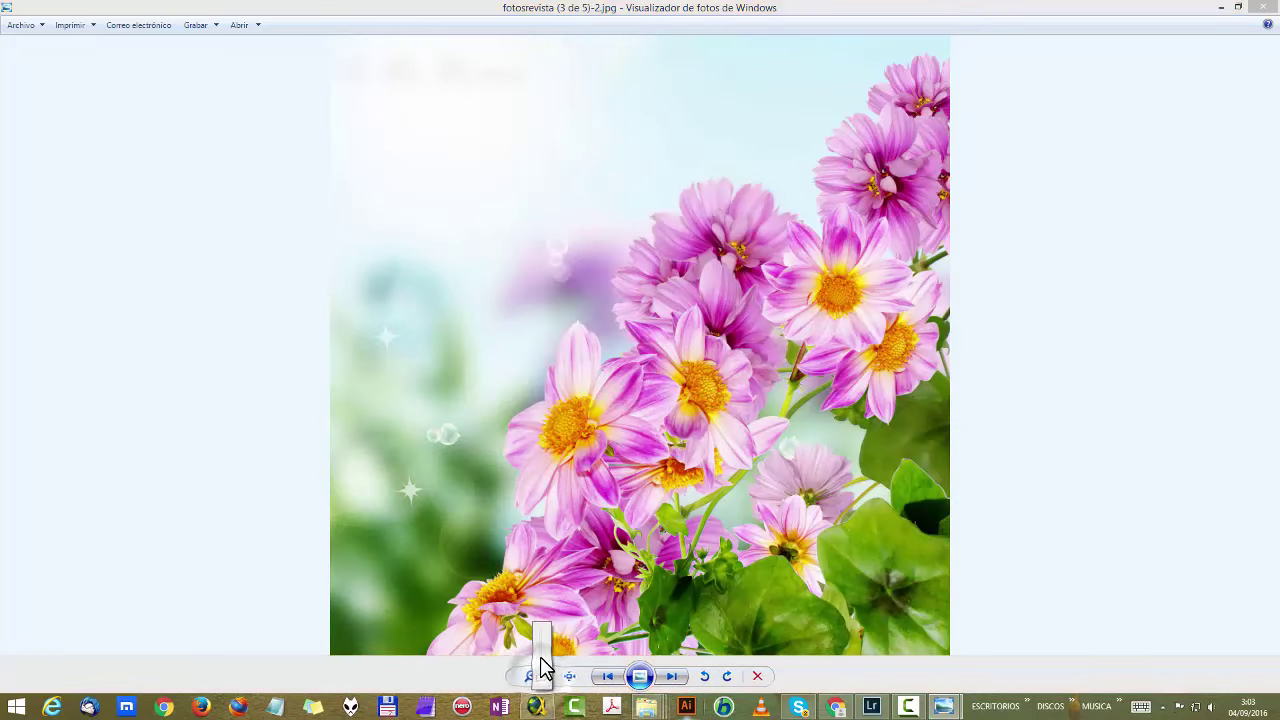
left_click_drag(540, 686, 540, 674)
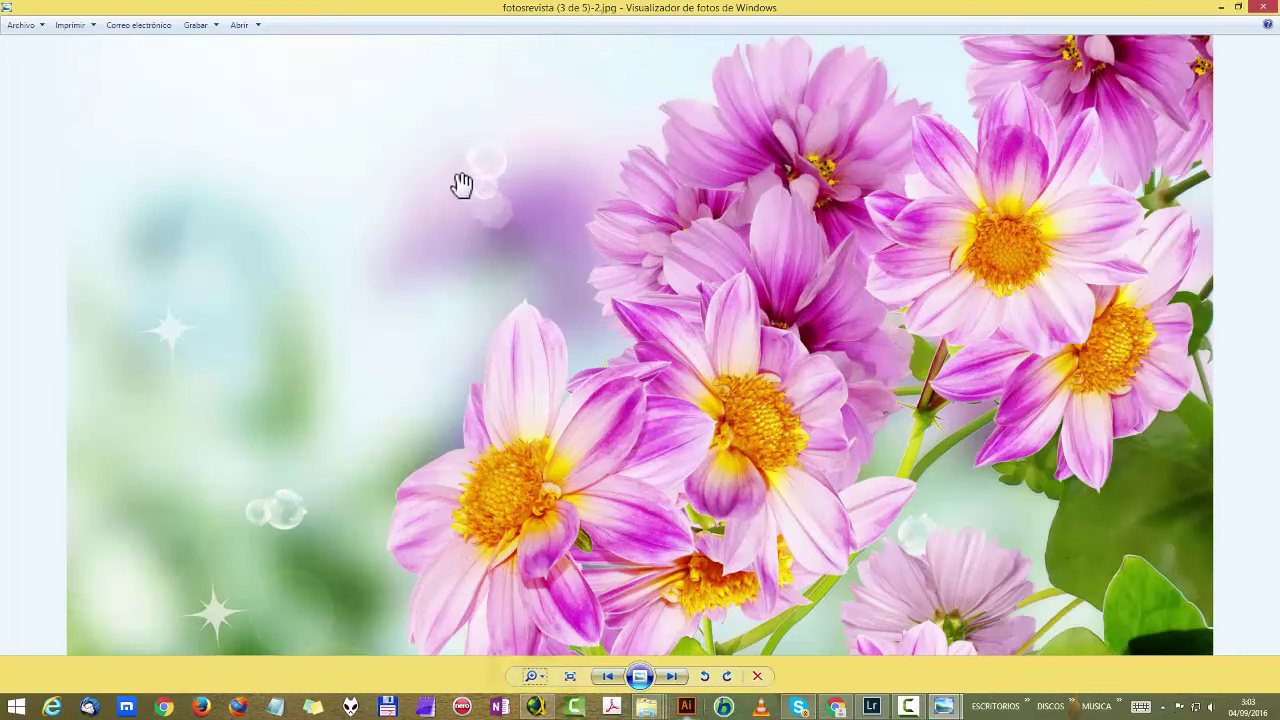
scroll(606, 480, "up", 1)
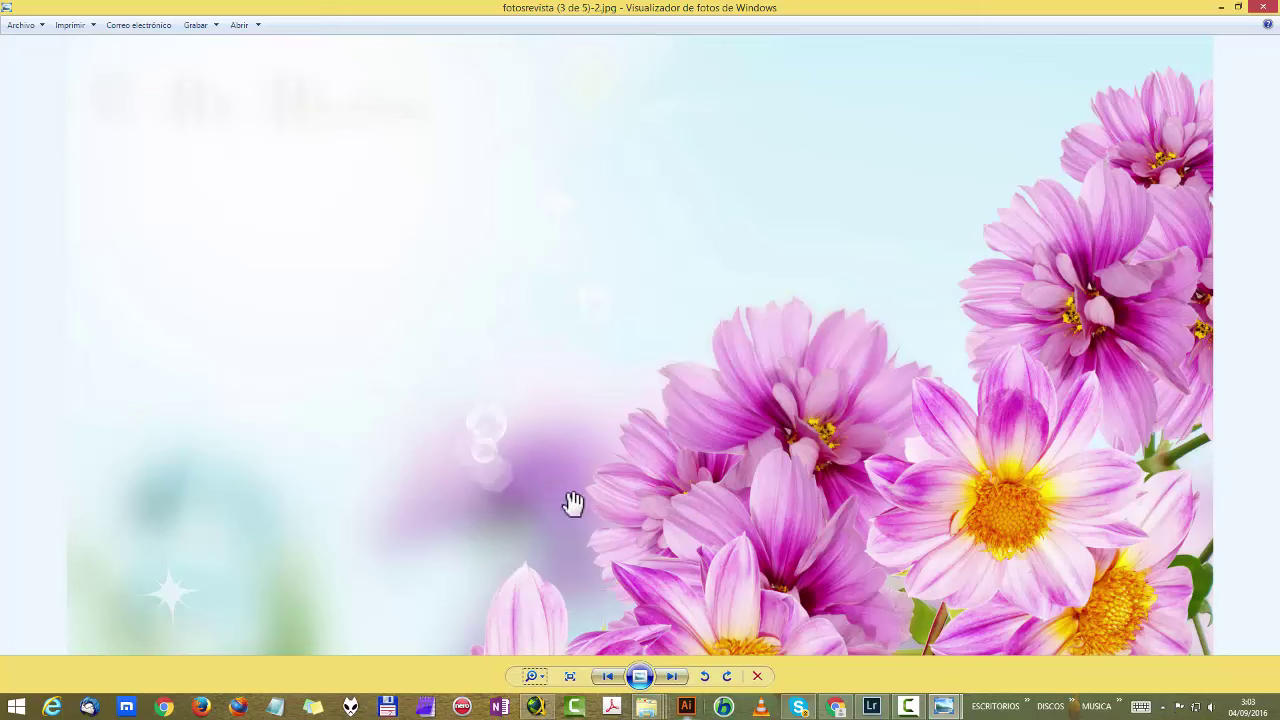
left_click(671, 678)
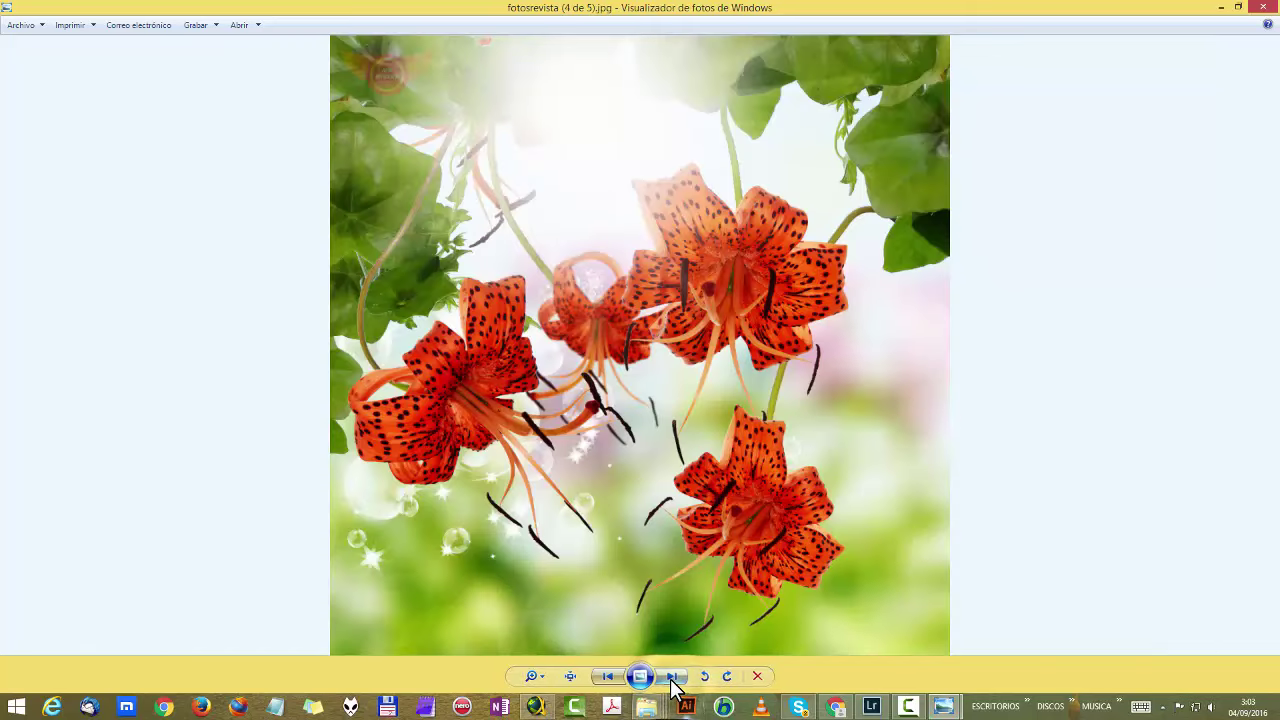
left_click(673, 678)
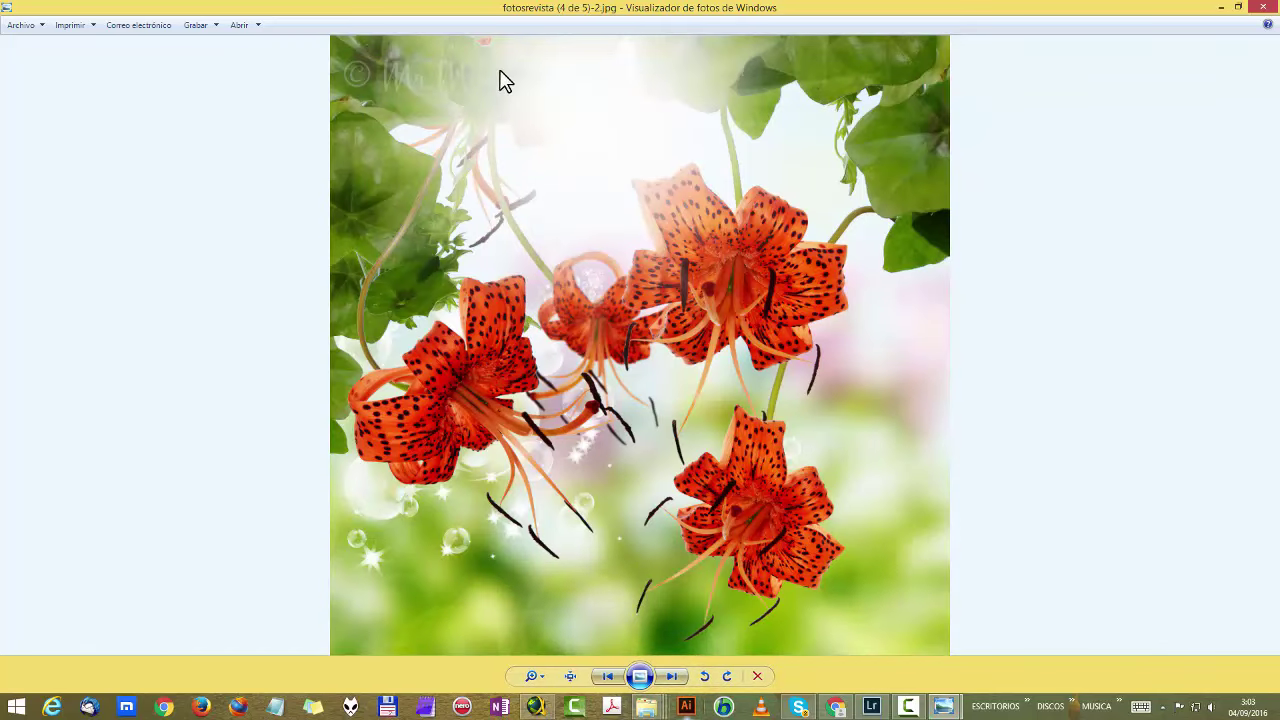
left_click(671, 677)
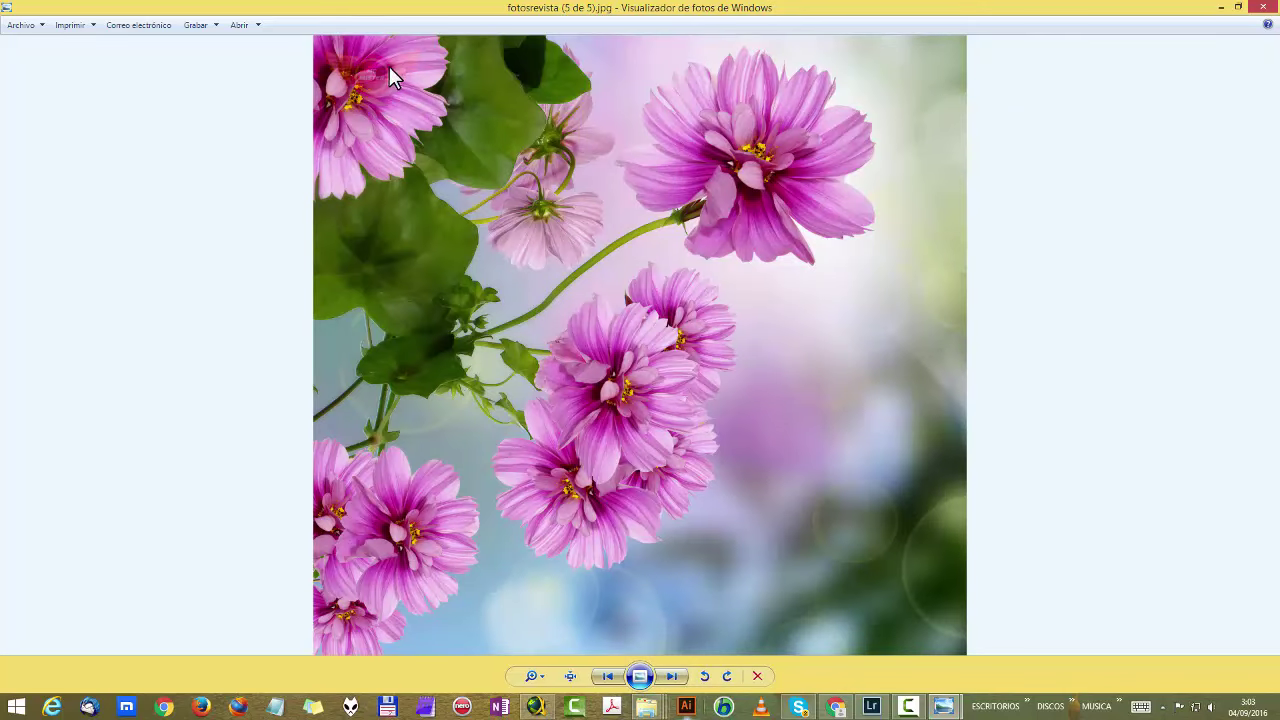
left_click(673, 678)
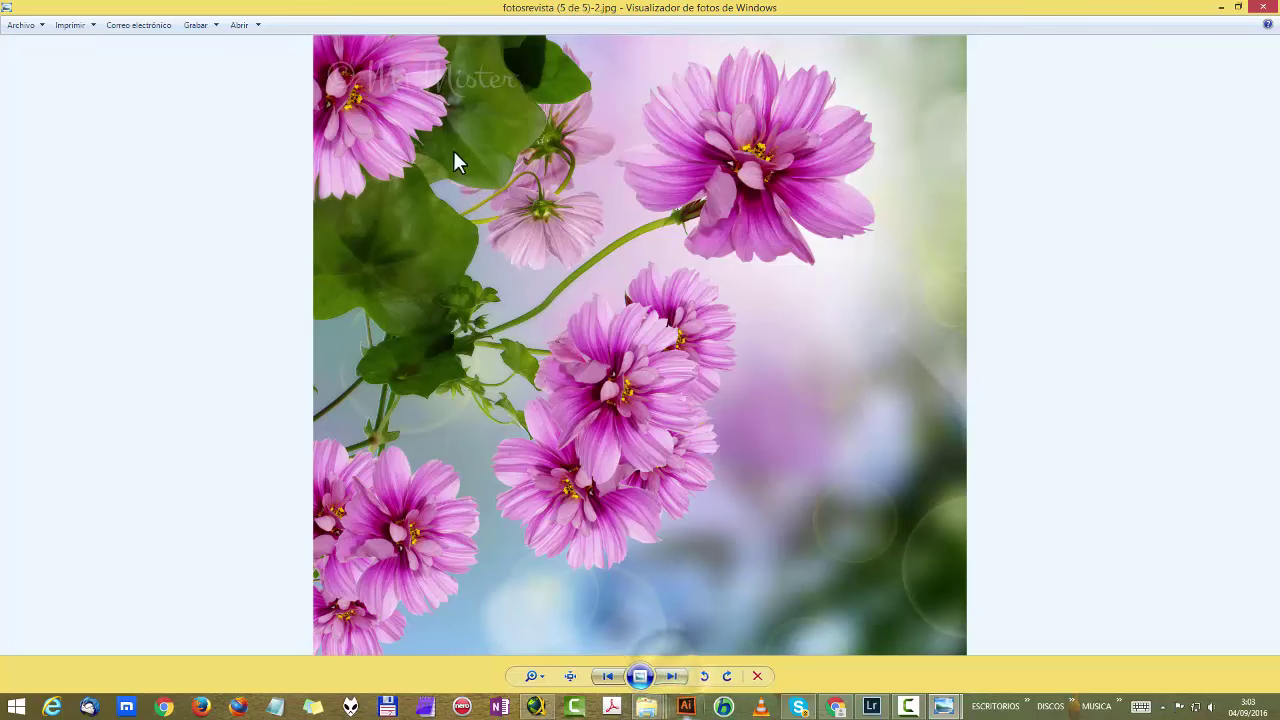
left_click(676, 680)
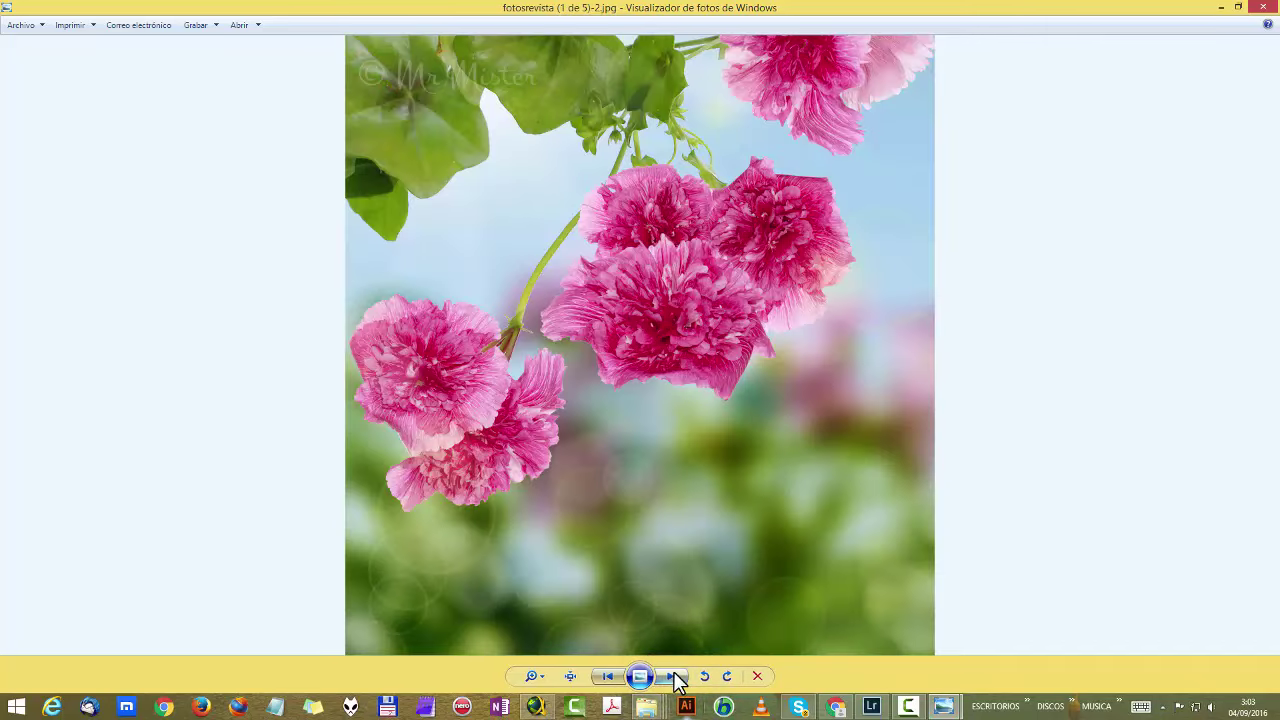
left_click(1261, 8)
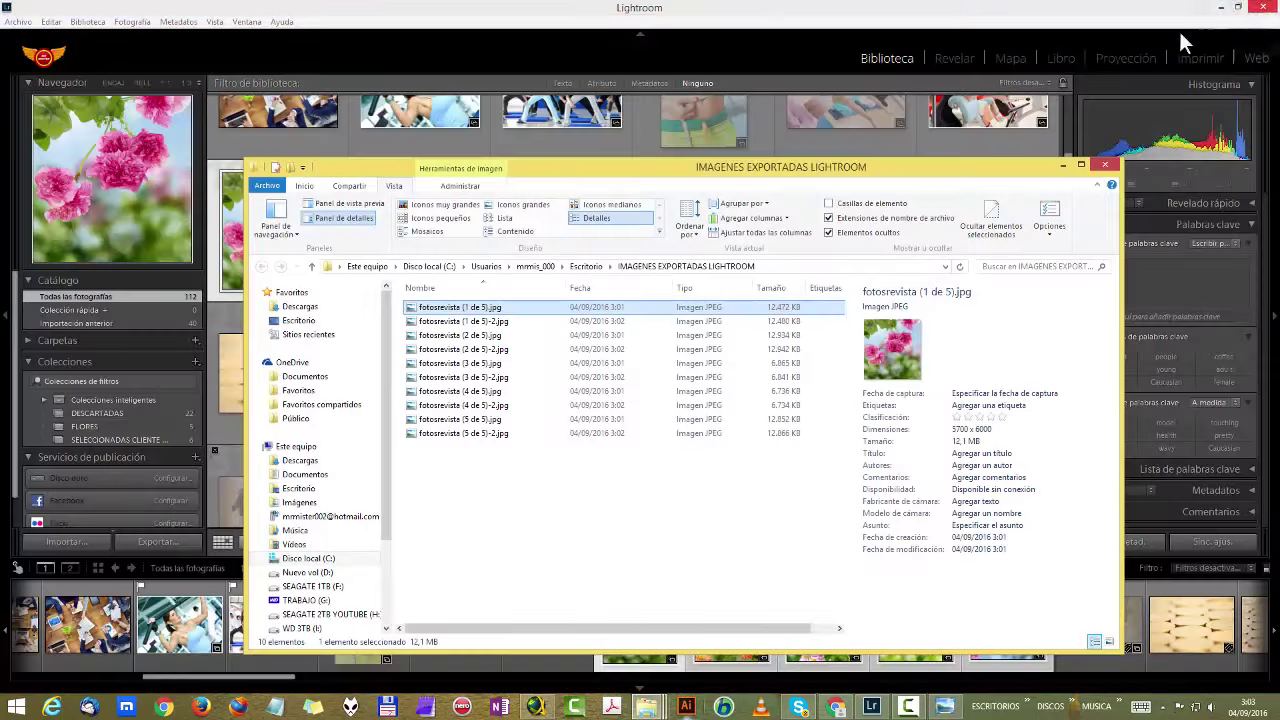
Close the folder window and select the four black-and-white crowd photos.
left_click(1107, 165)
scroll(704, 250, "down", 2)
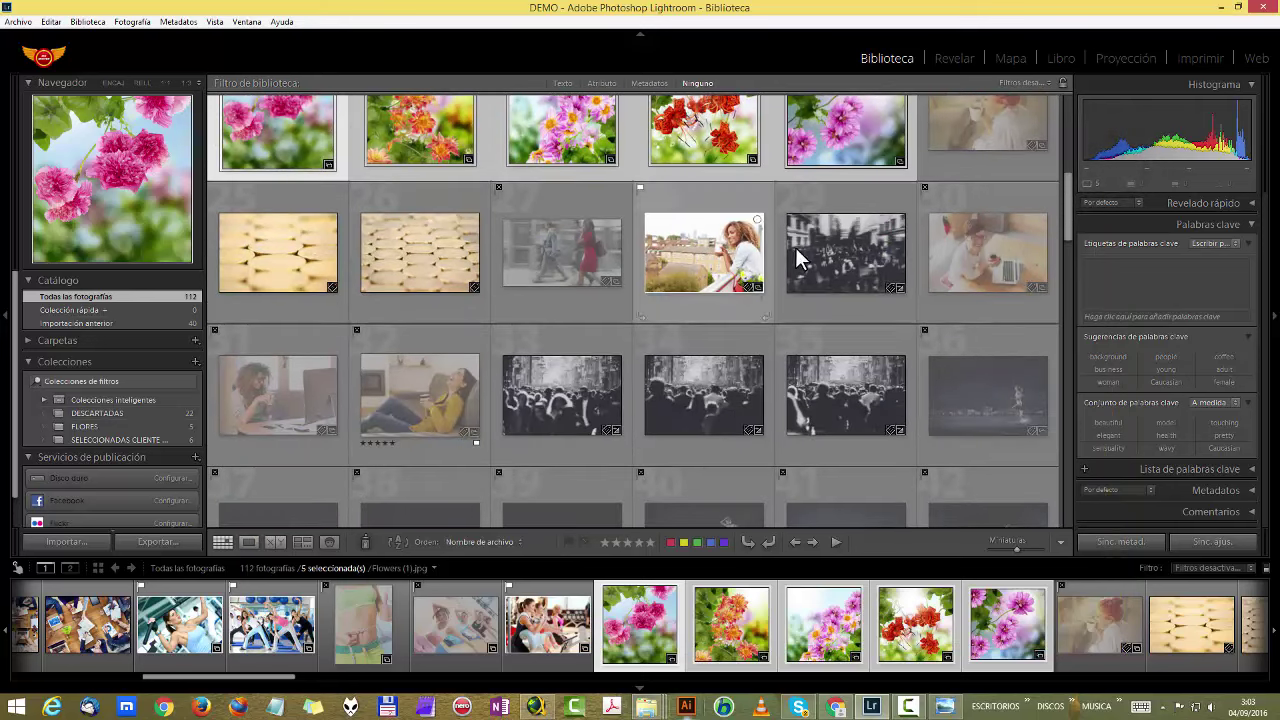
left_click(857, 234)
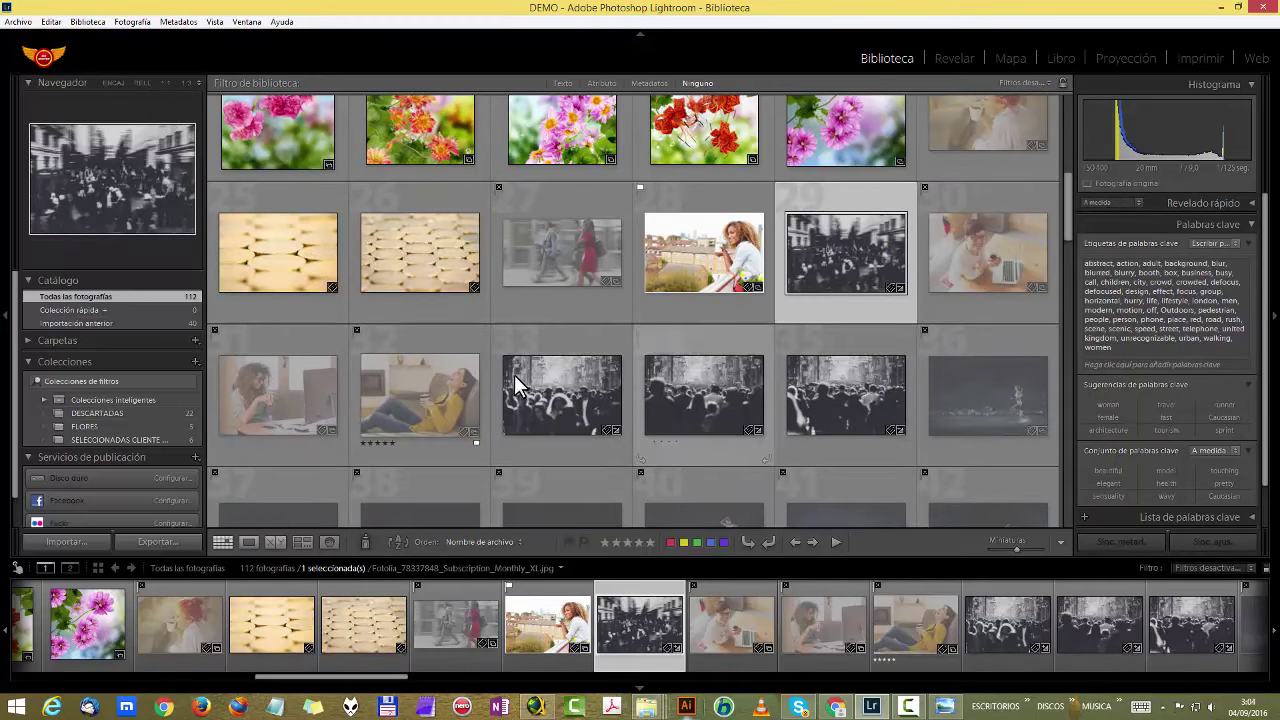
mouse_move(562, 395)
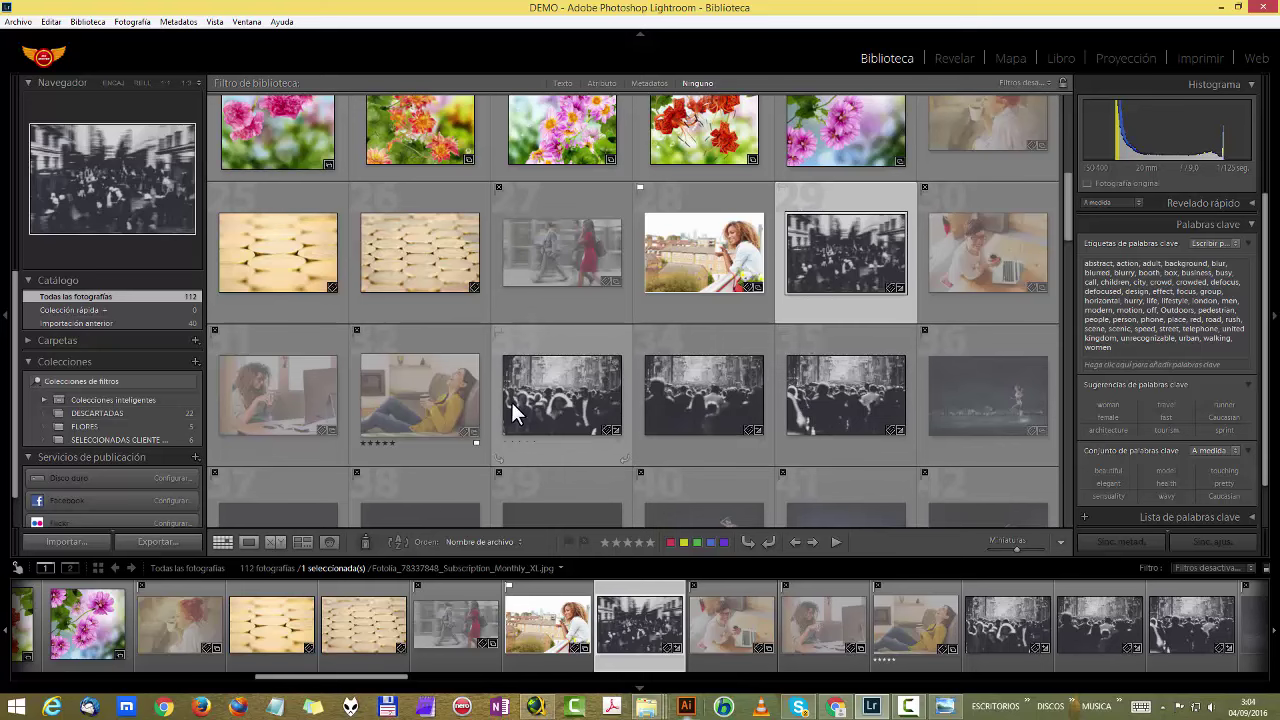
left_click(552, 370, "ctrl")
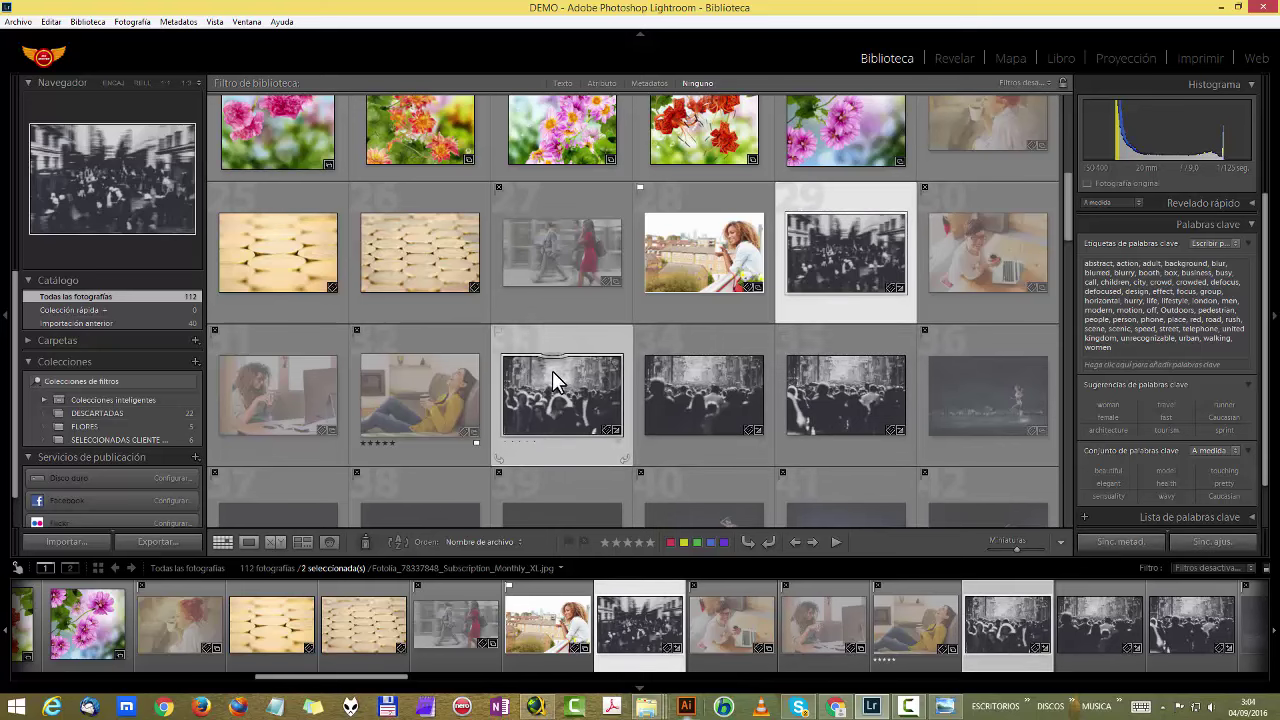
left_click(693, 389, "ctrl")
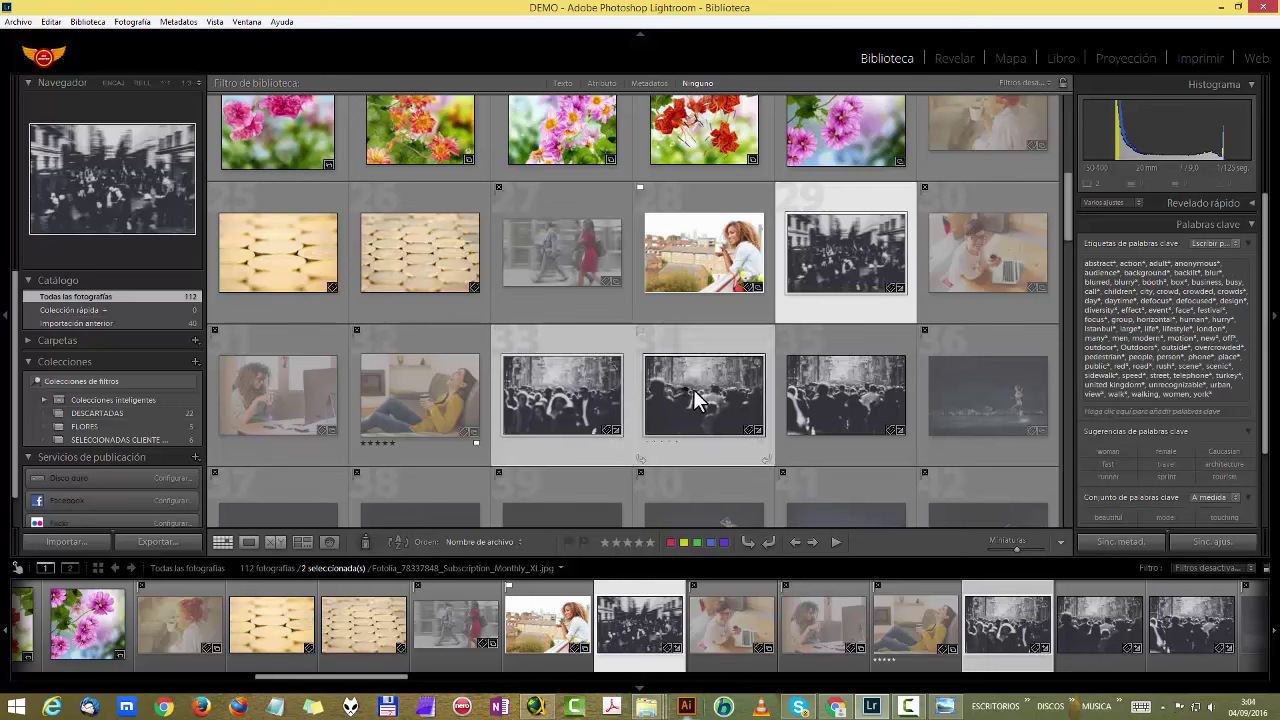
left_click(806, 386, "ctrl")
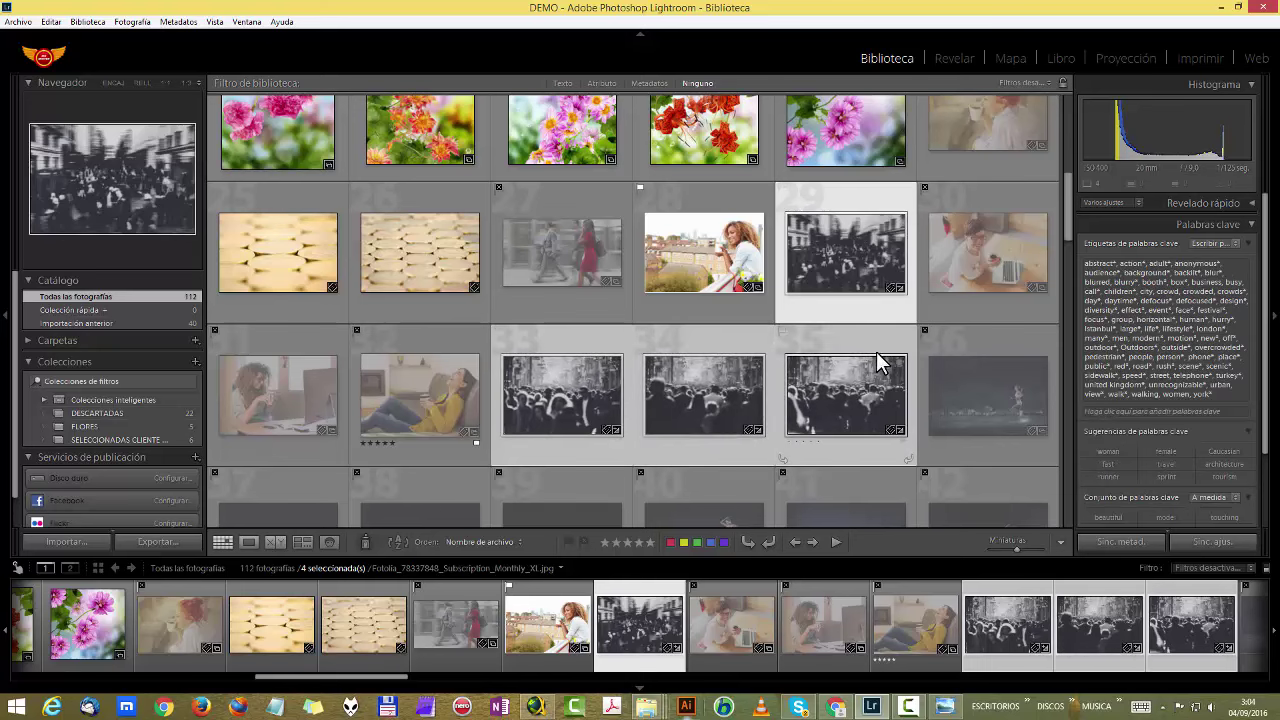
Export them renamed as Fecha - Nombre de archivo with the graphic logo watermark.
left_click(138, 542)
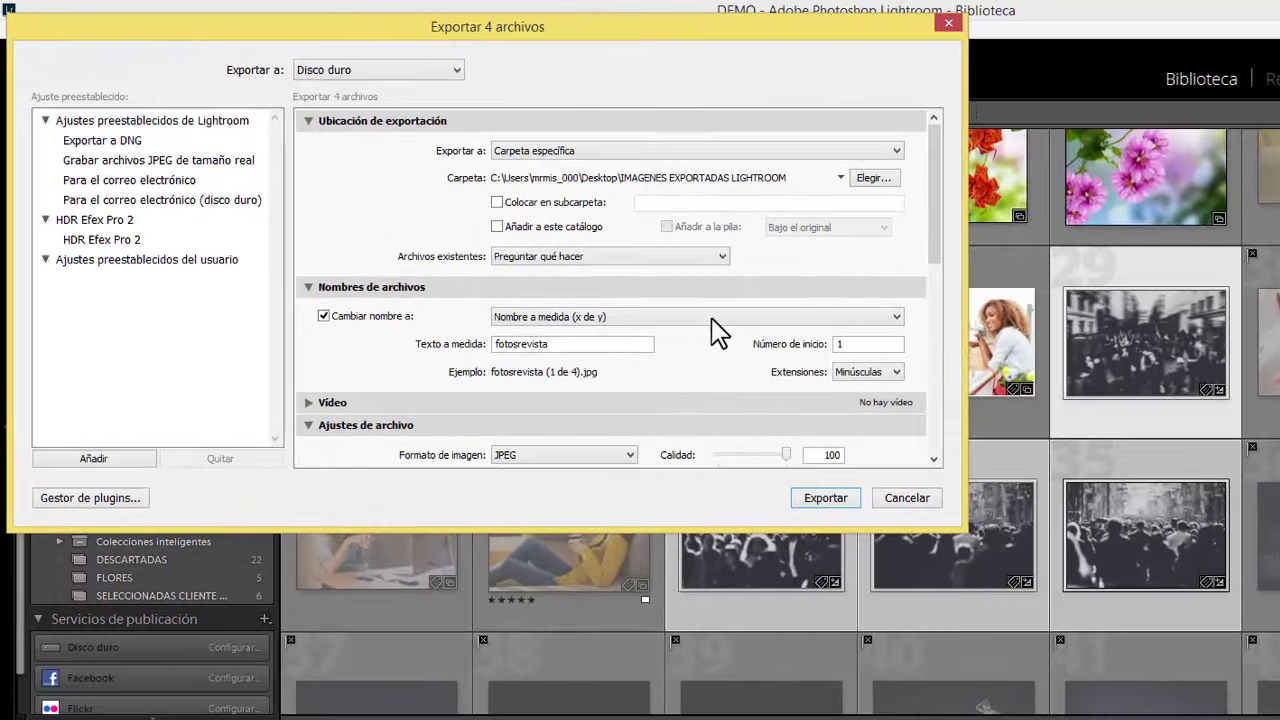
left_click(523, 236)
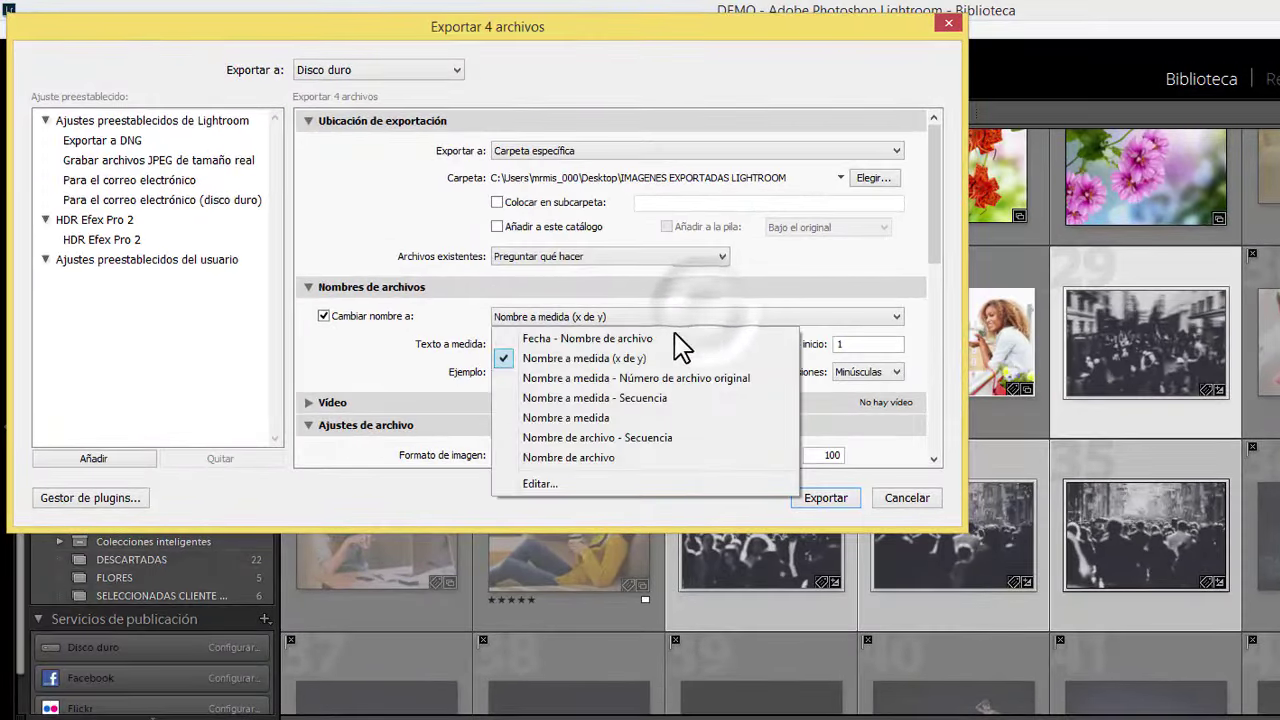
left_click(641, 340)
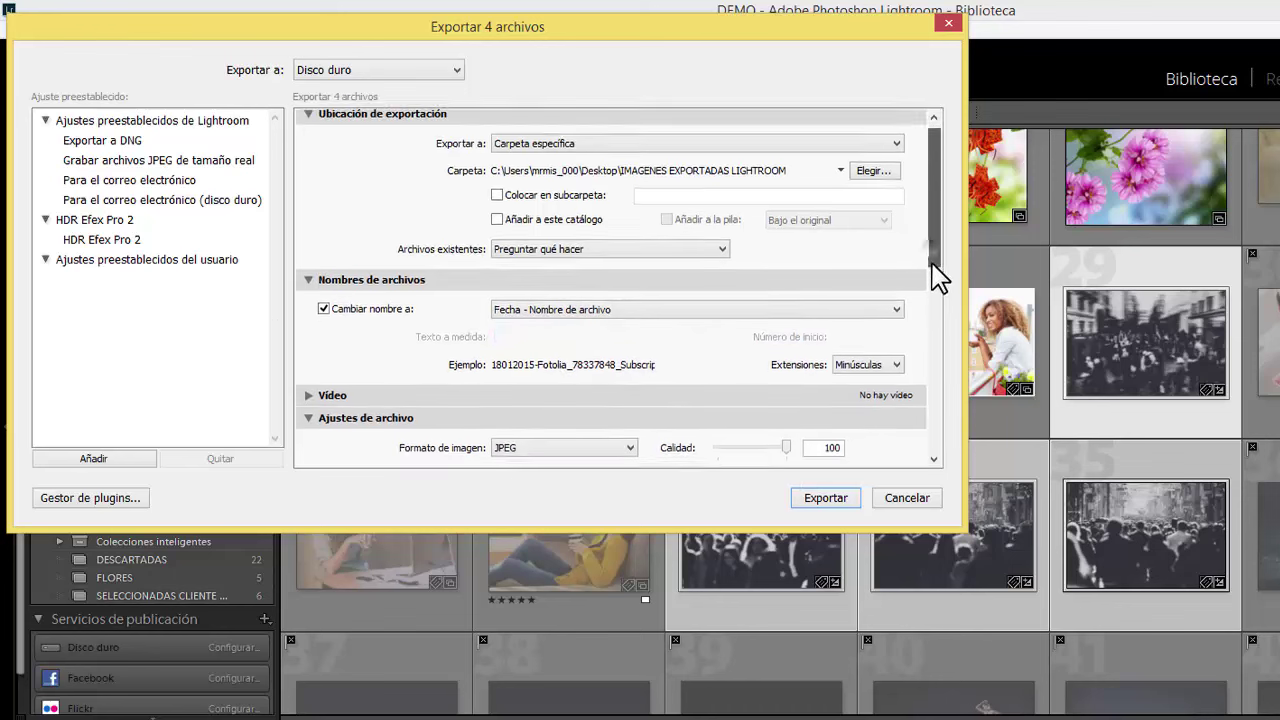
left_click_drag(937, 266, 937, 345)
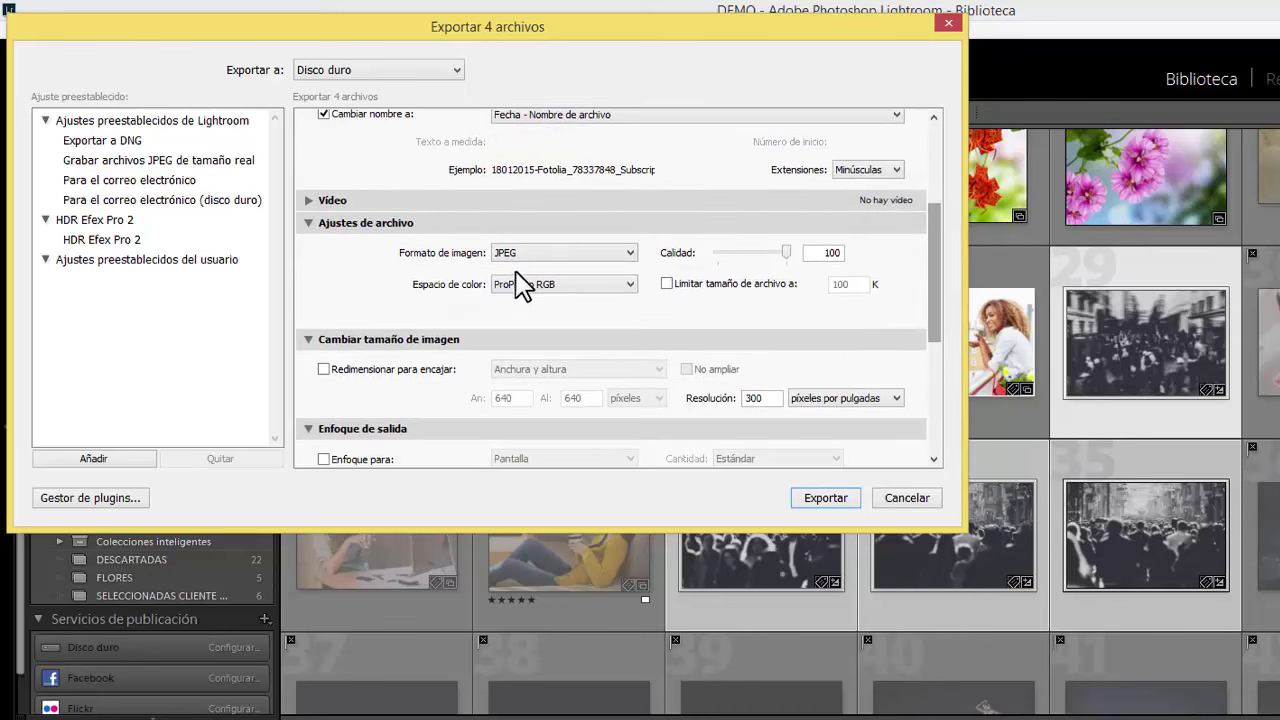
left_click_drag(932, 313, 944, 434)
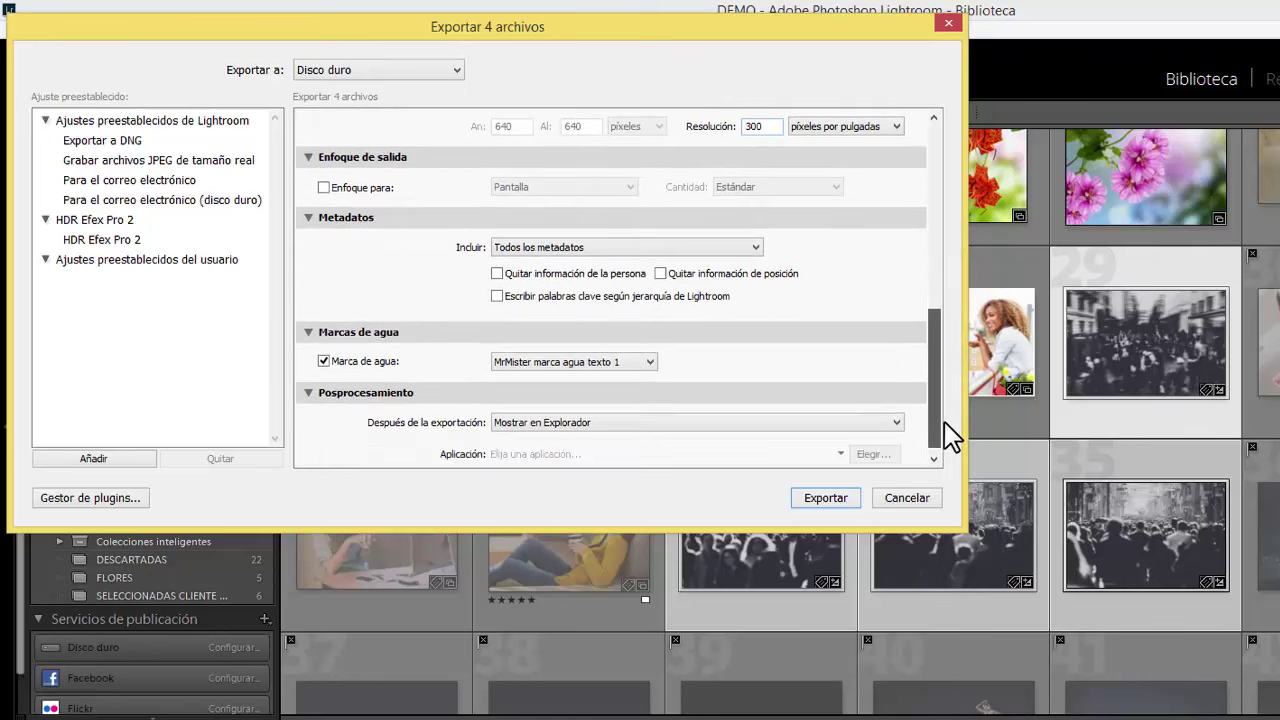
left_click(584, 362)
left_click(577, 383)
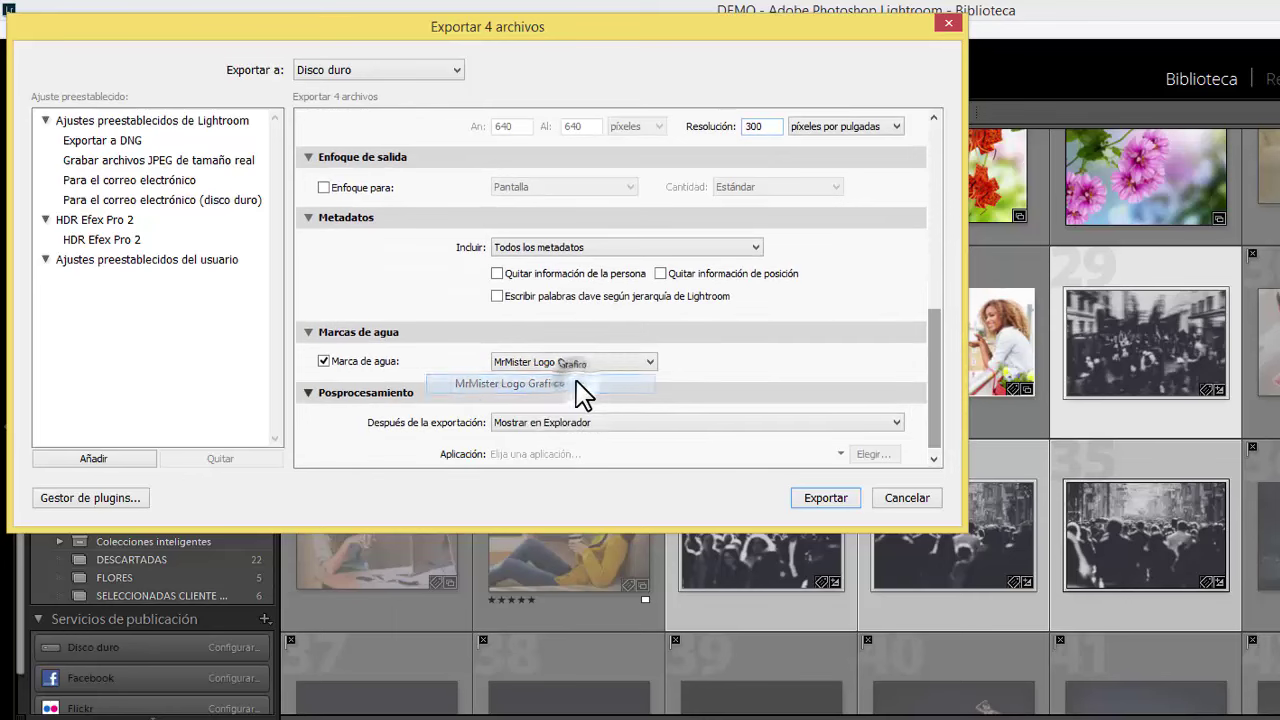
left_click(847, 497)
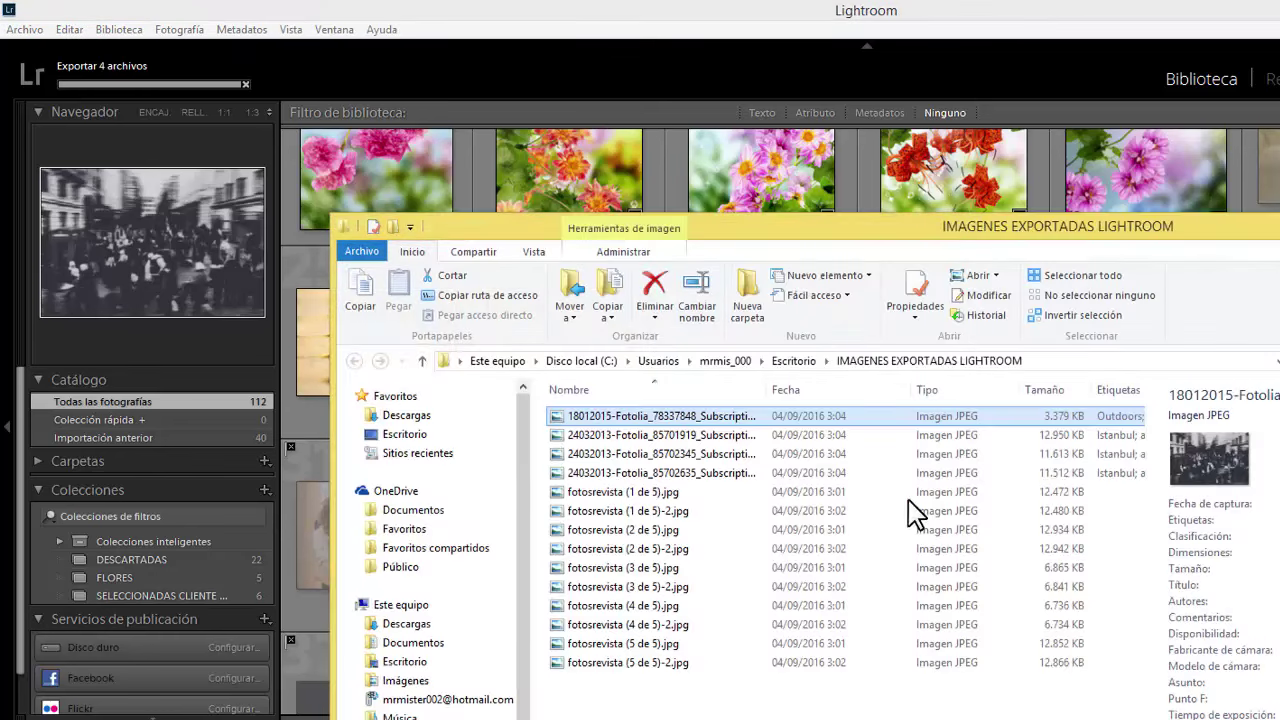
Browse the exported crowd photos back and forth, ending on 18012015-Fotolia_78337848.
double_click(713, 418)
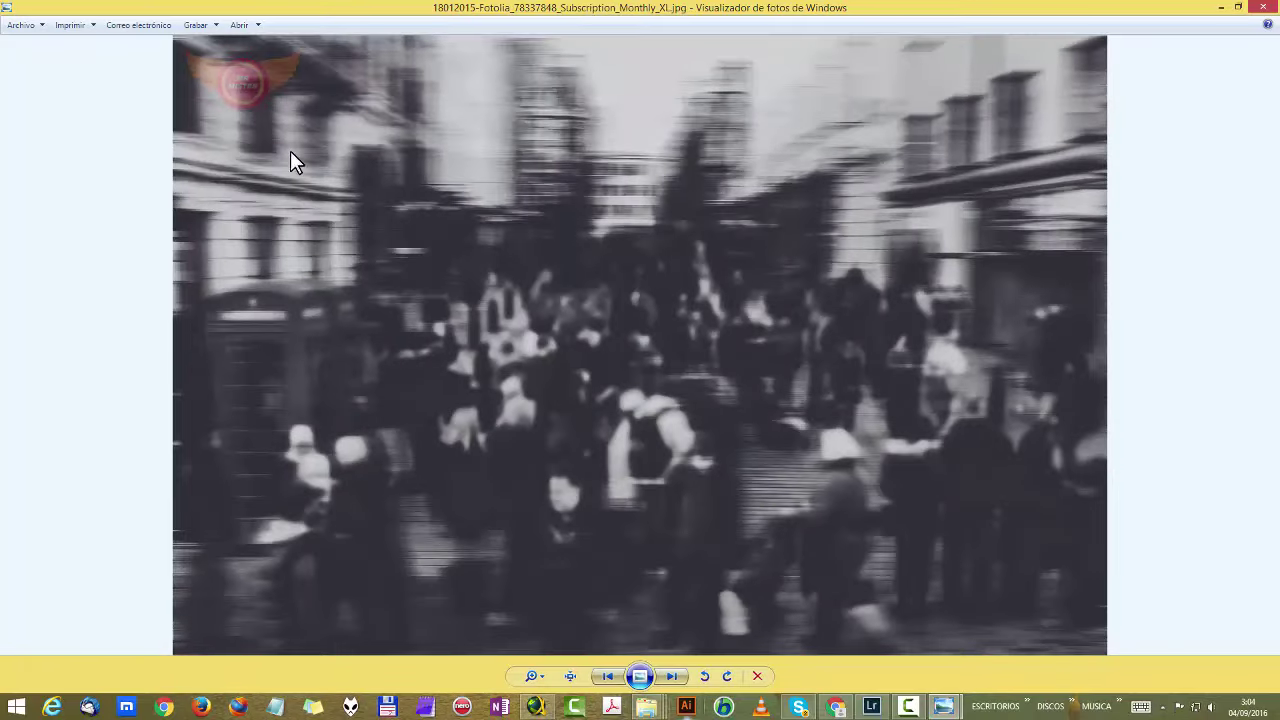
left_click(671, 676)
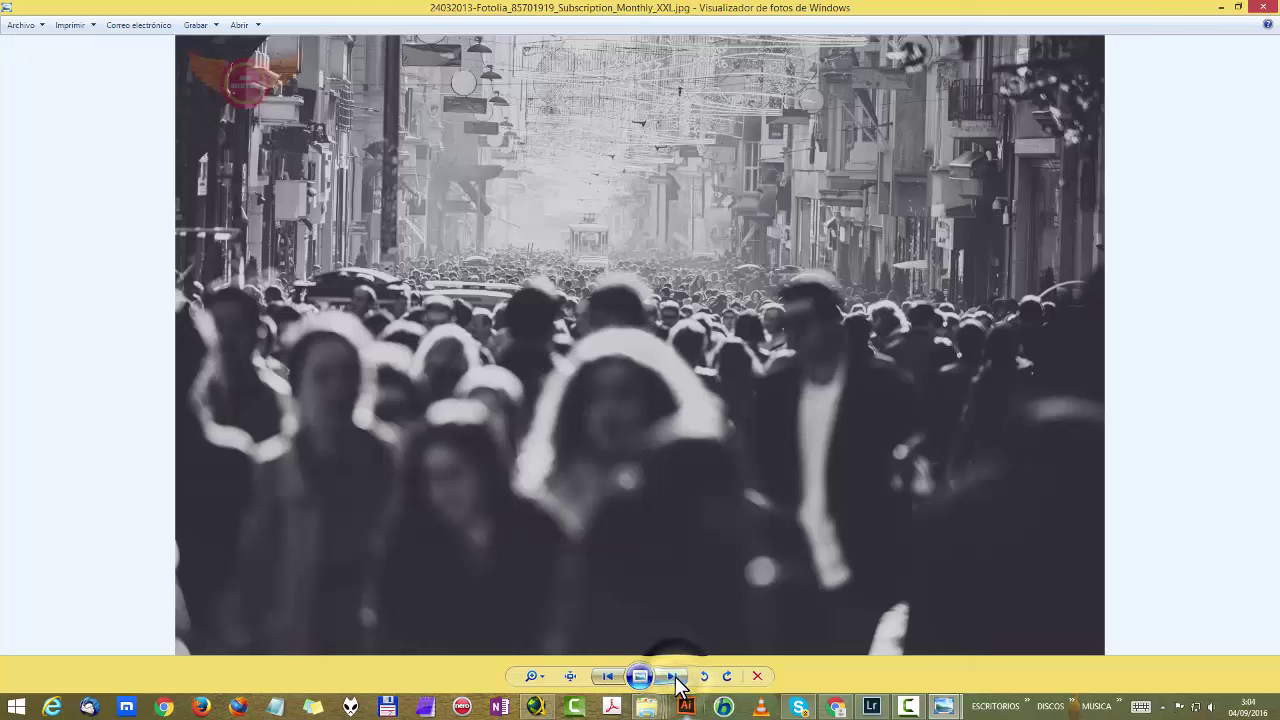
left_click(676, 678)
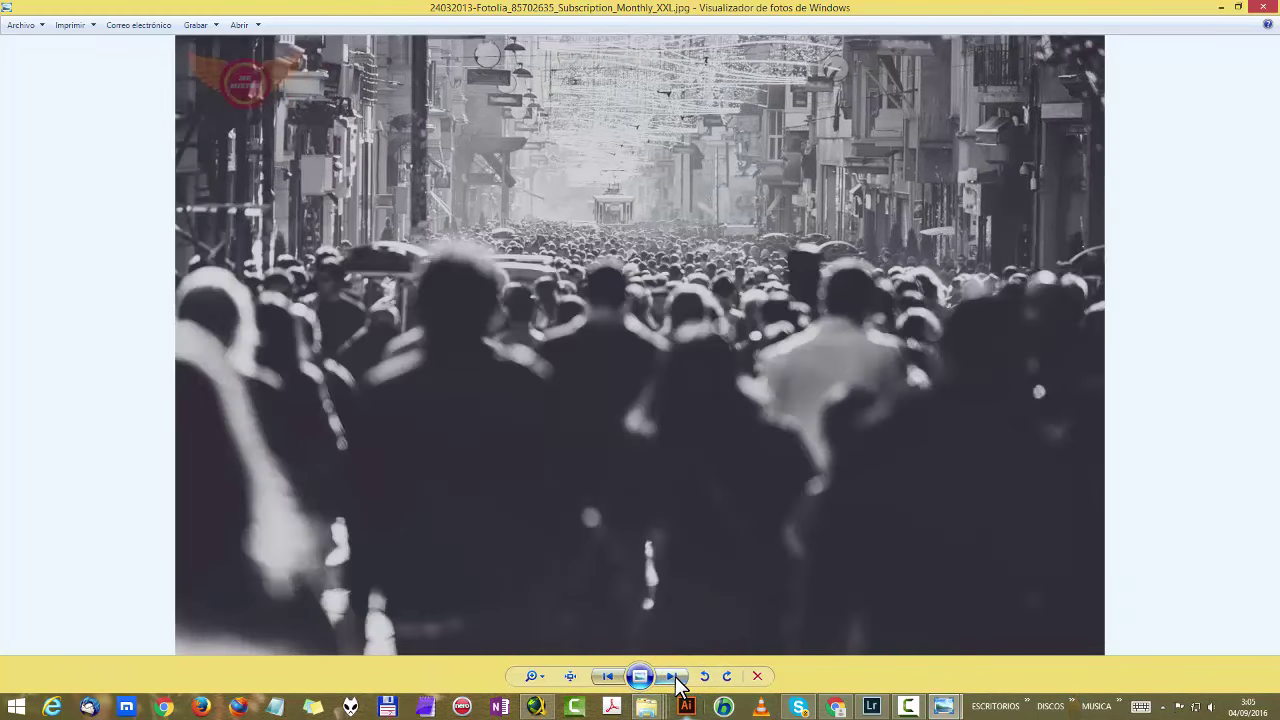
left_click(676, 678)
left_click(608, 677)
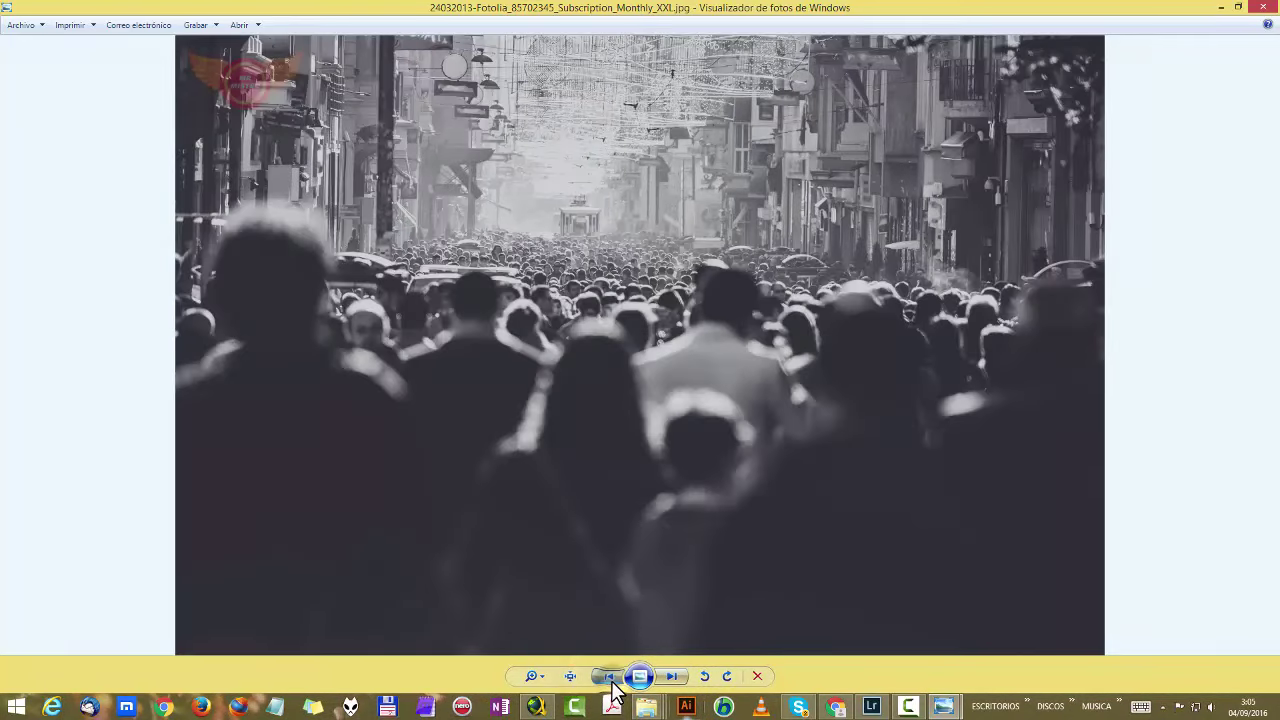
left_click(608, 677)
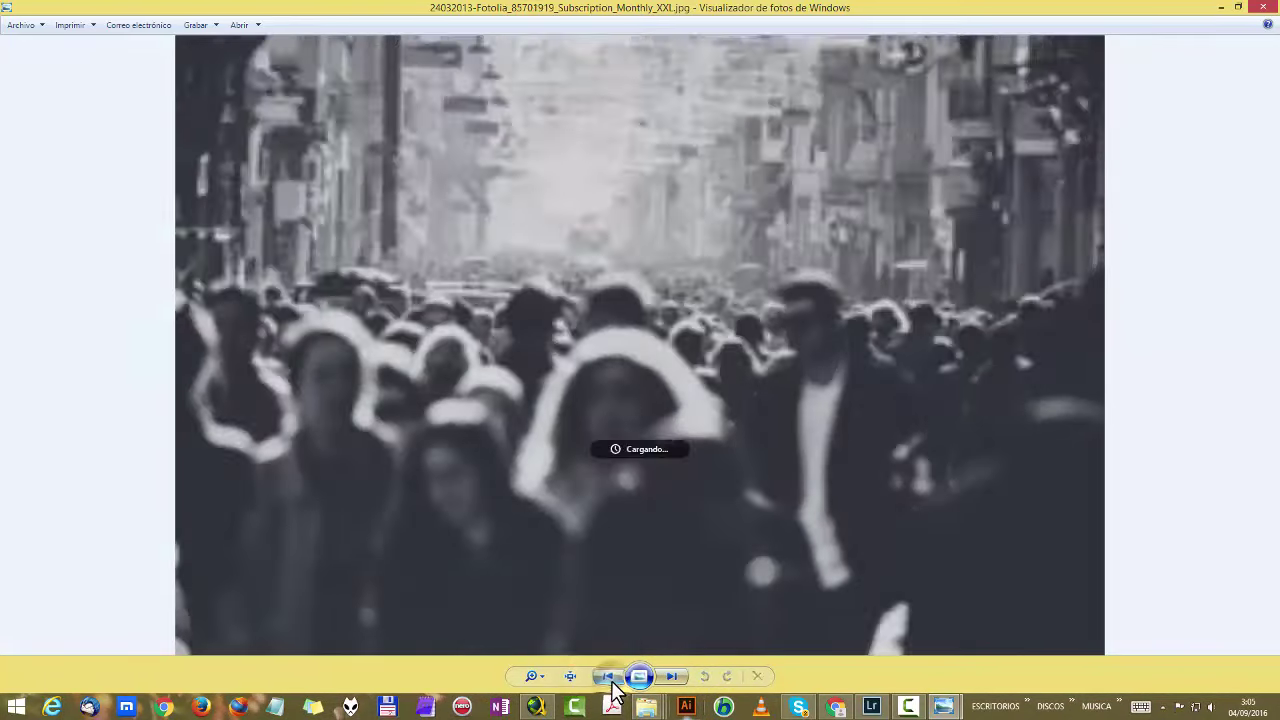
left_click(608, 677)
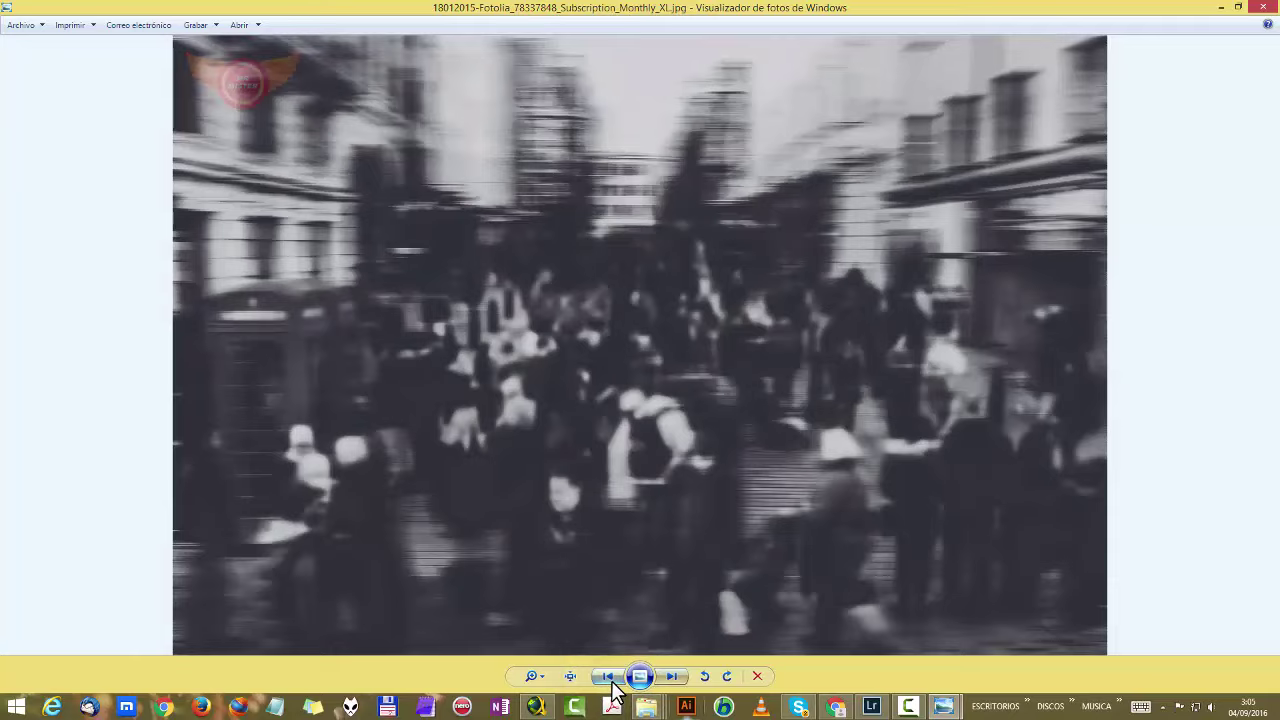
left_click(608, 677)
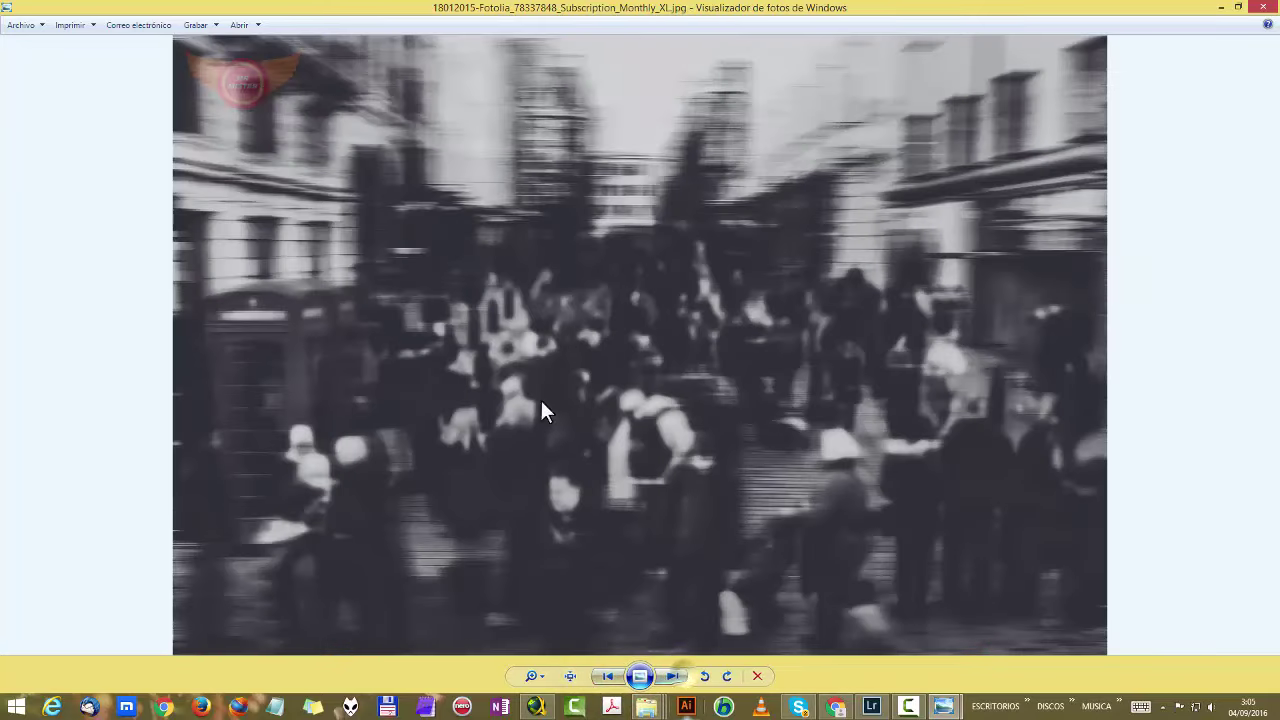
left_click(675, 676)
Close the viewer, delete all 14 files in the export folder, and minimize Explorer.
left_click(1264, 7)
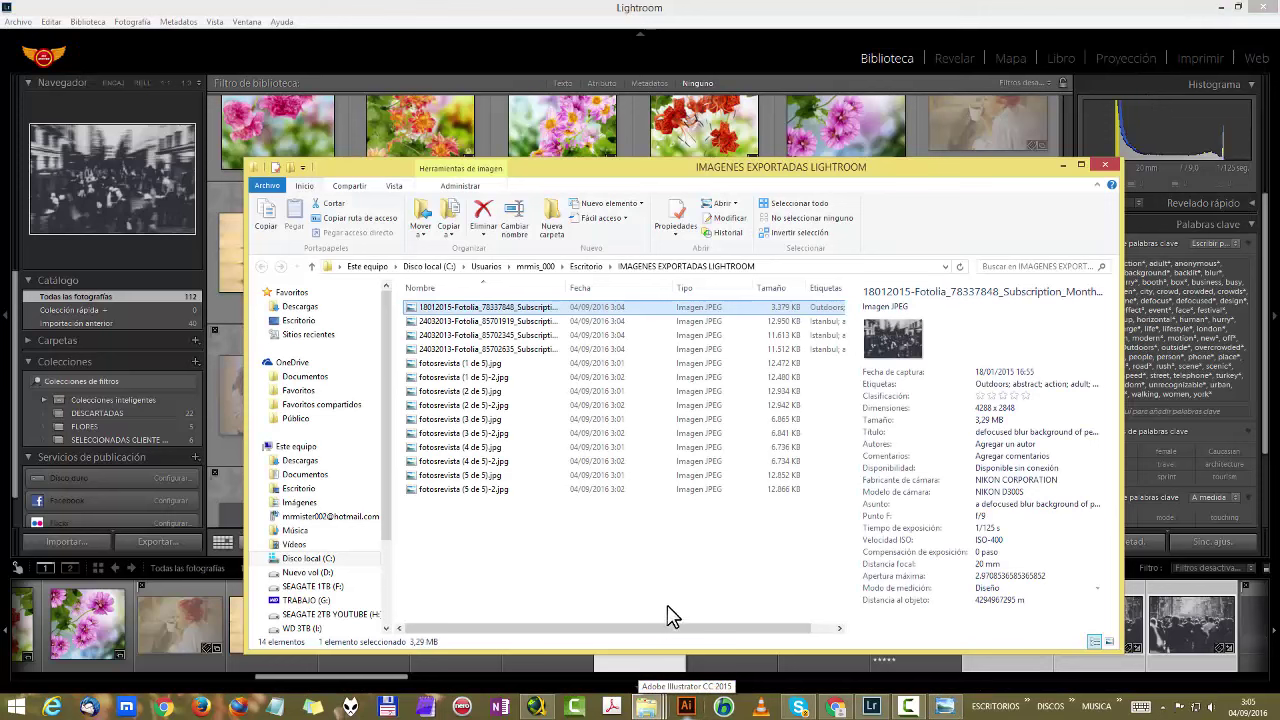
left_click_drag(555, 588, 415, 305)
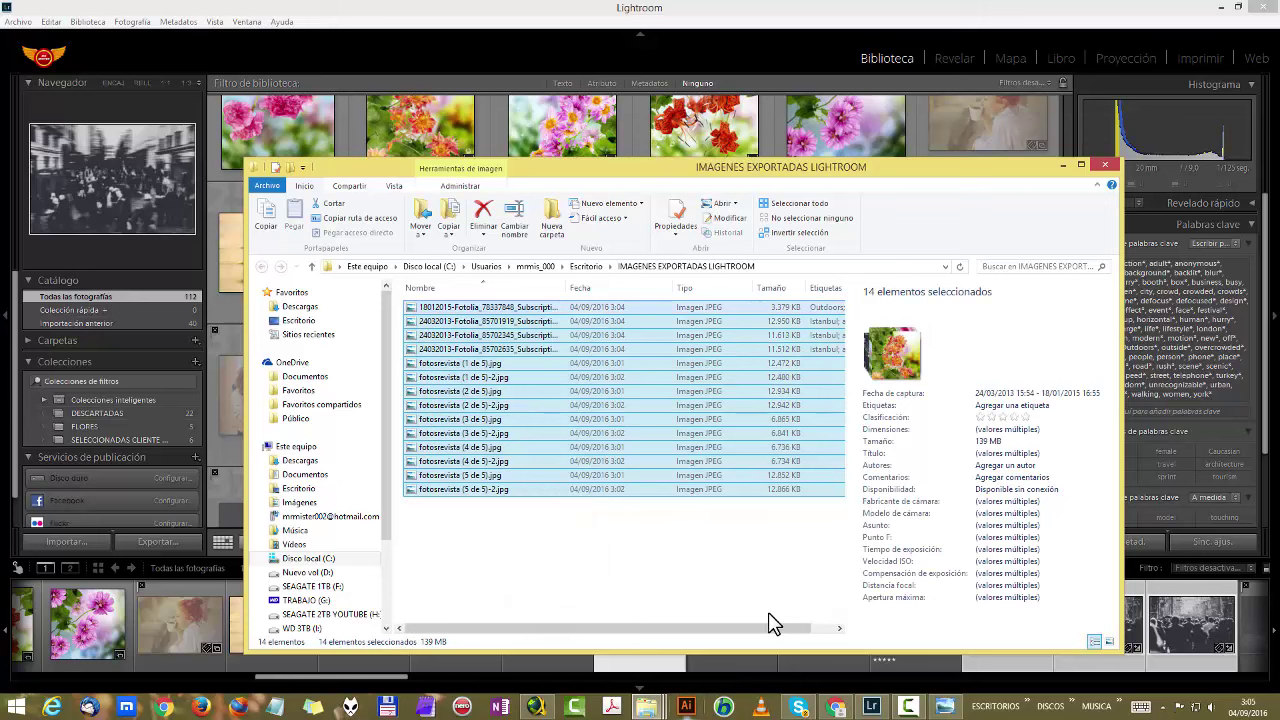
key("Delete")
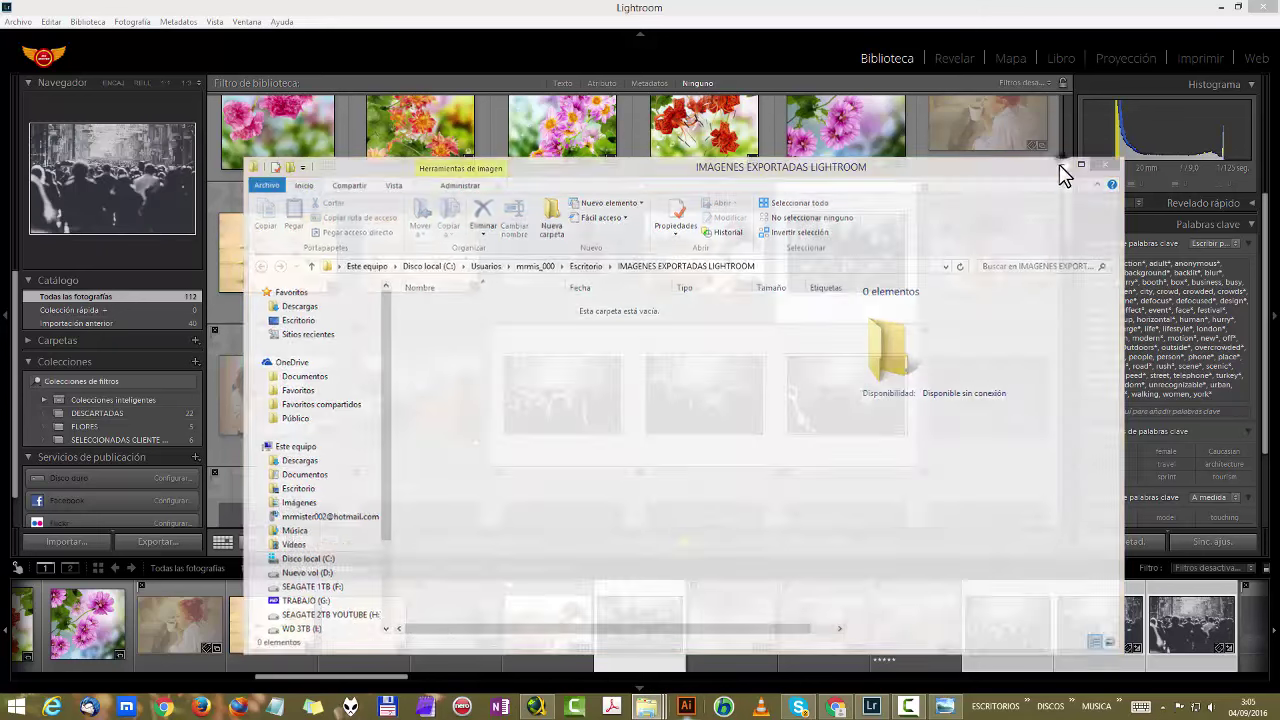
left_click(1062, 166)
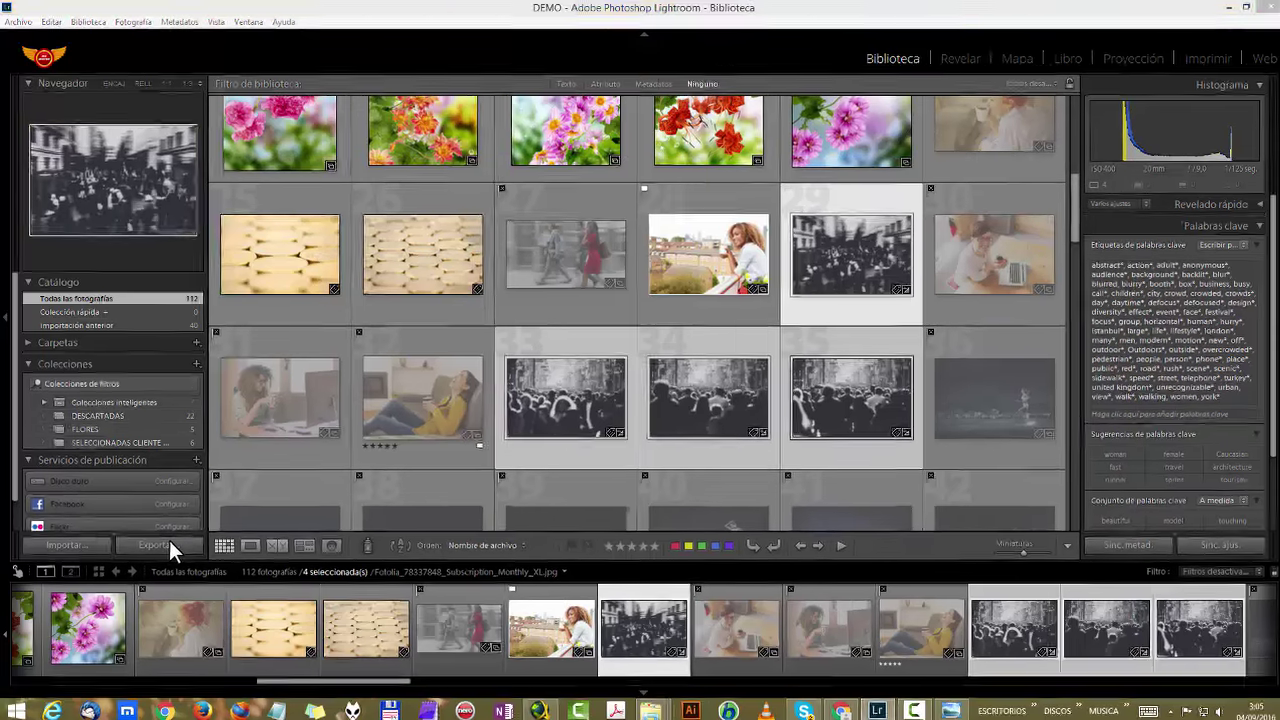
Export the four crowd photos with Formato de imagen set to Original, into IMAGENES EXPORTADAS LIGHTROOM.
left_click(170, 544)
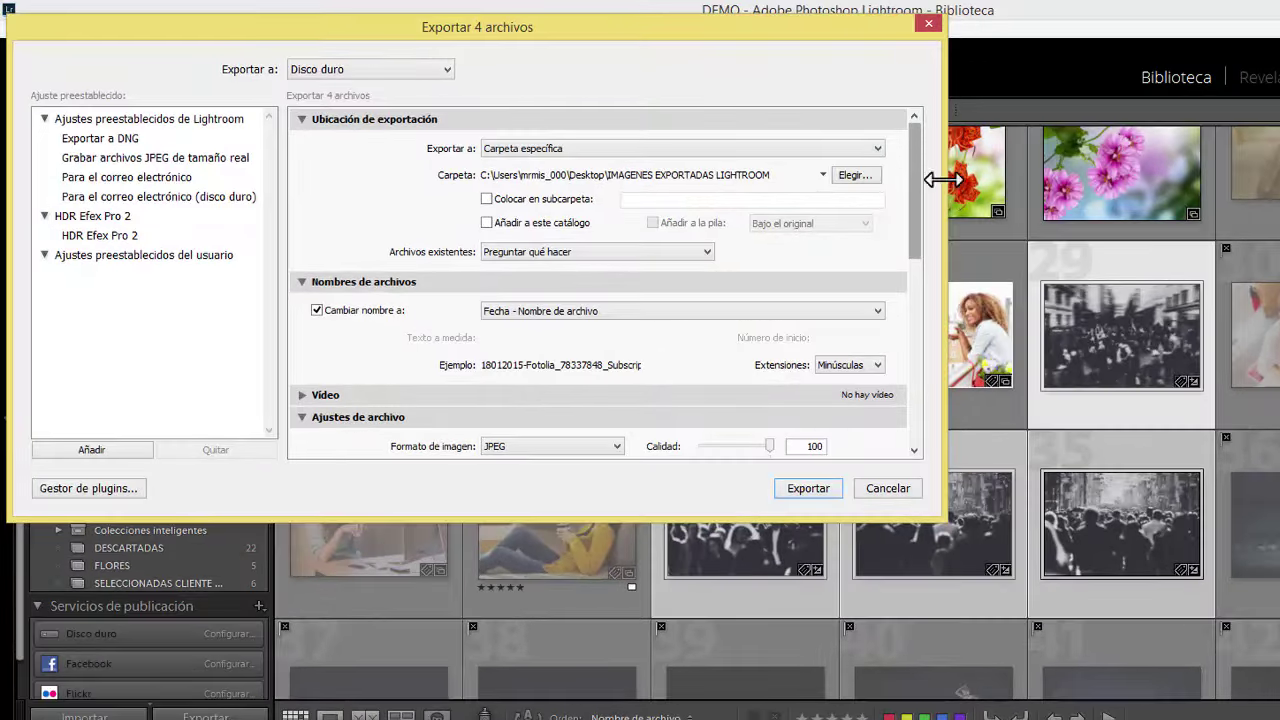
left_click_drag(917, 185, 929, 314)
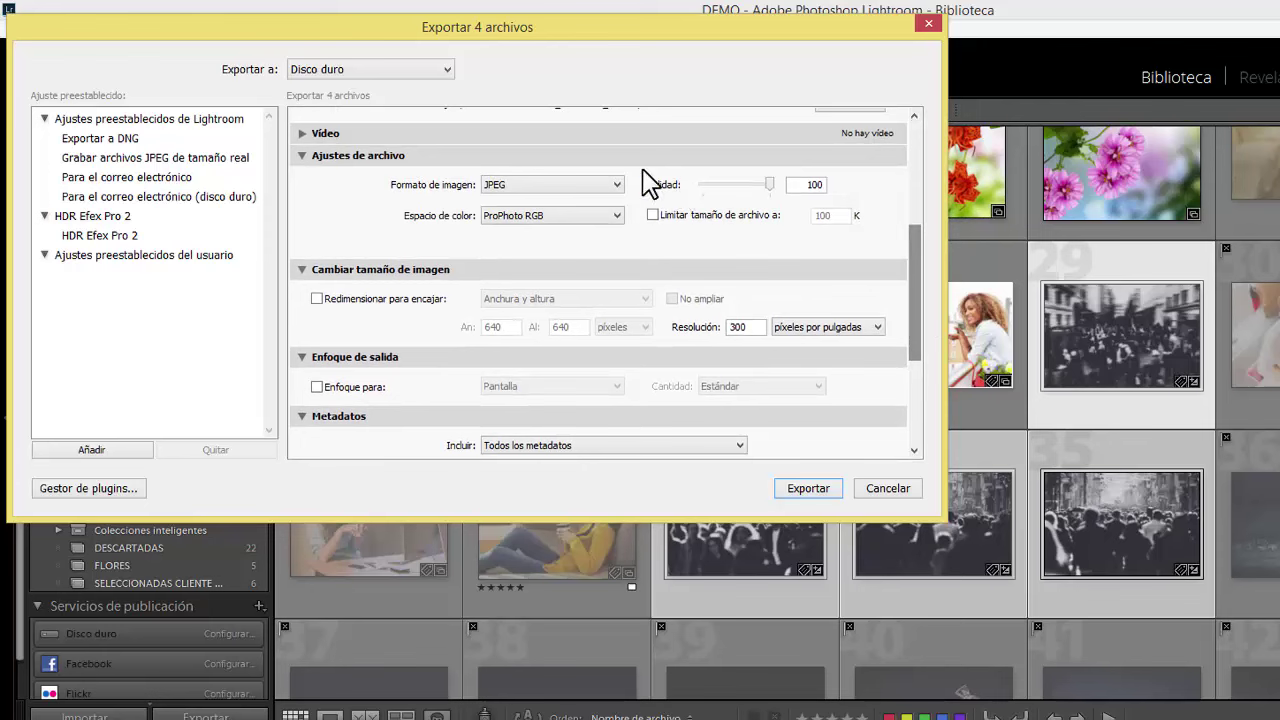
left_click(556, 184)
left_click(555, 284)
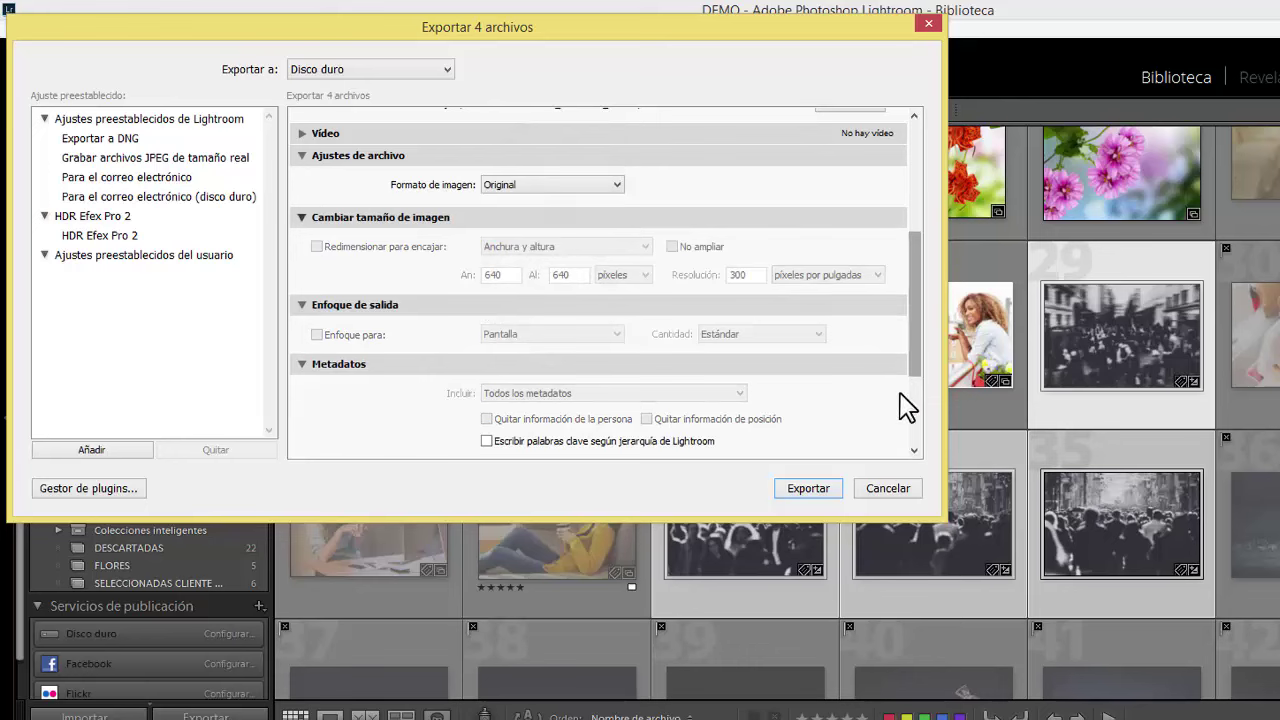
left_click(798, 486)
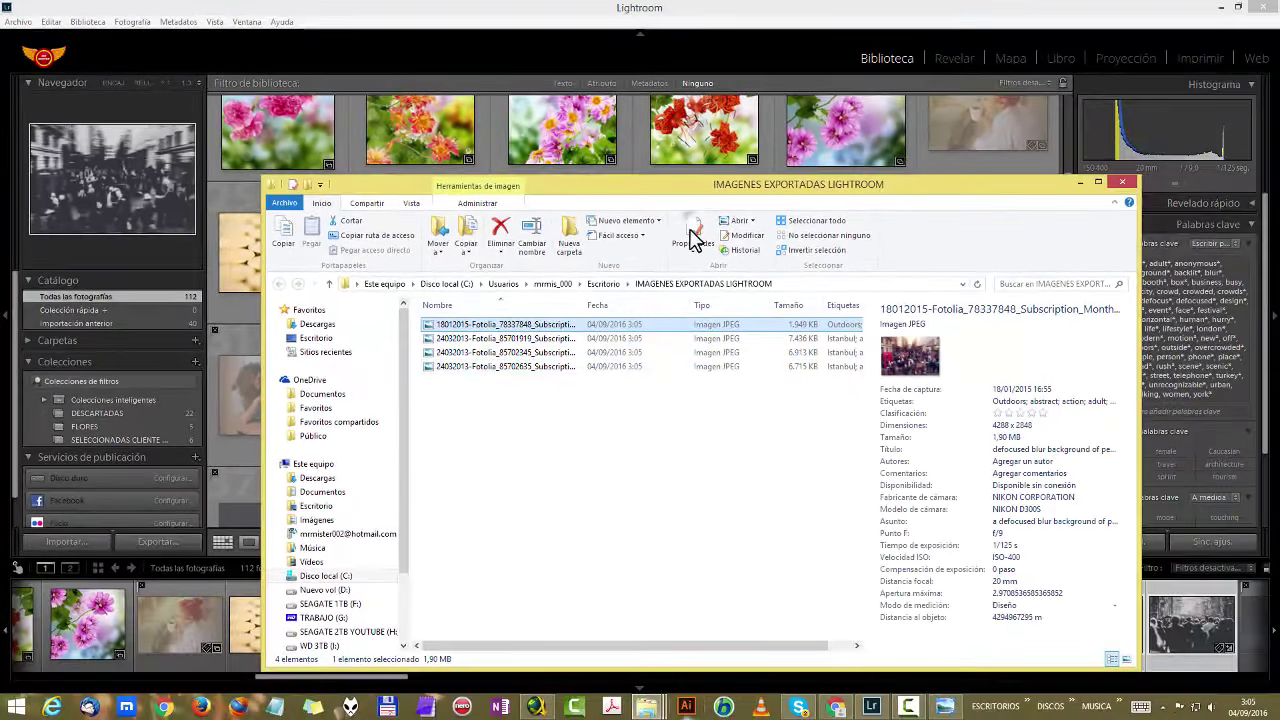
mouse_move(691, 199)
left_mouse_down()
mouse_move(694, 452)
mouse_move(713, 168)
left_mouse_up()
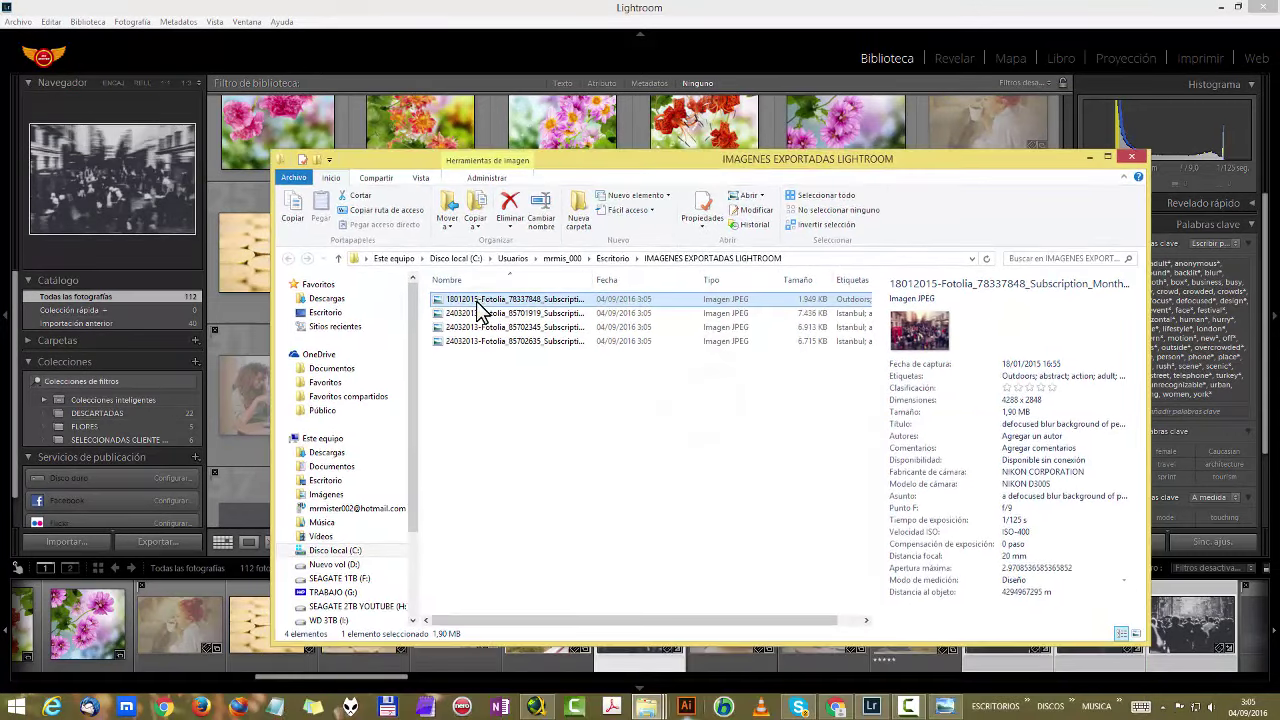
double_click(477, 302)
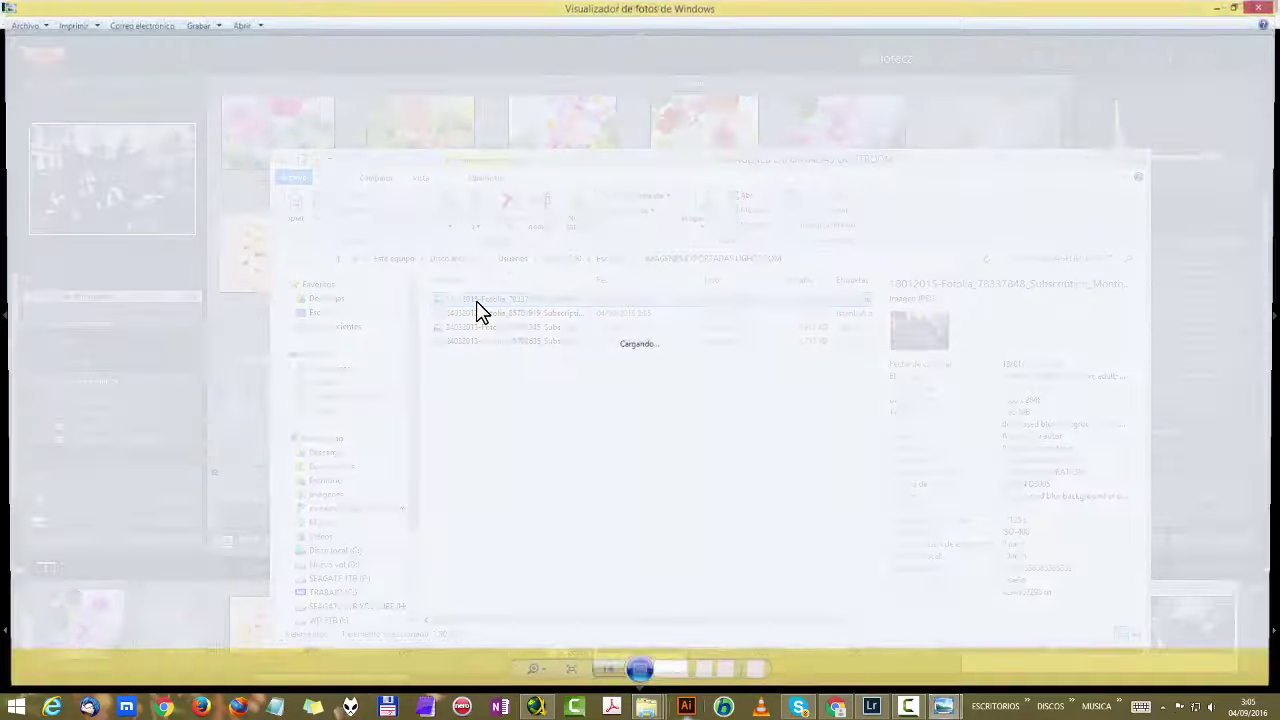
left_click(670, 676)
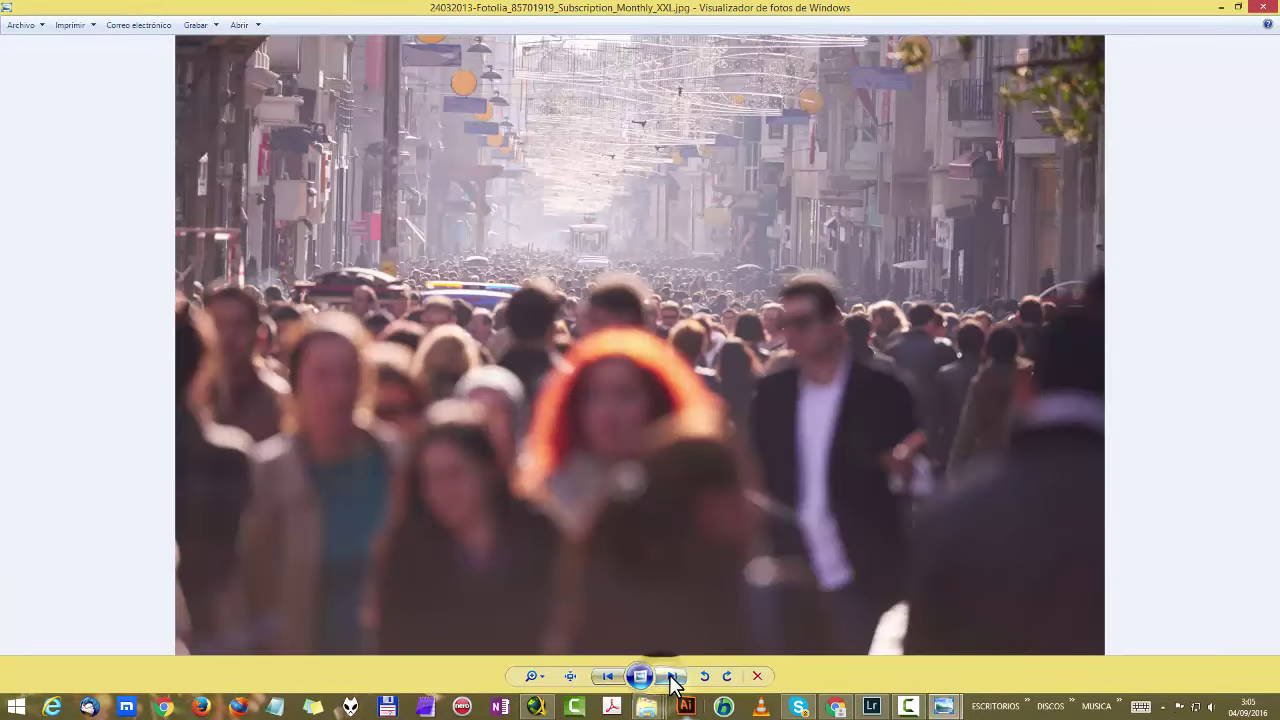
left_click(670, 676)
left_click(670, 676)
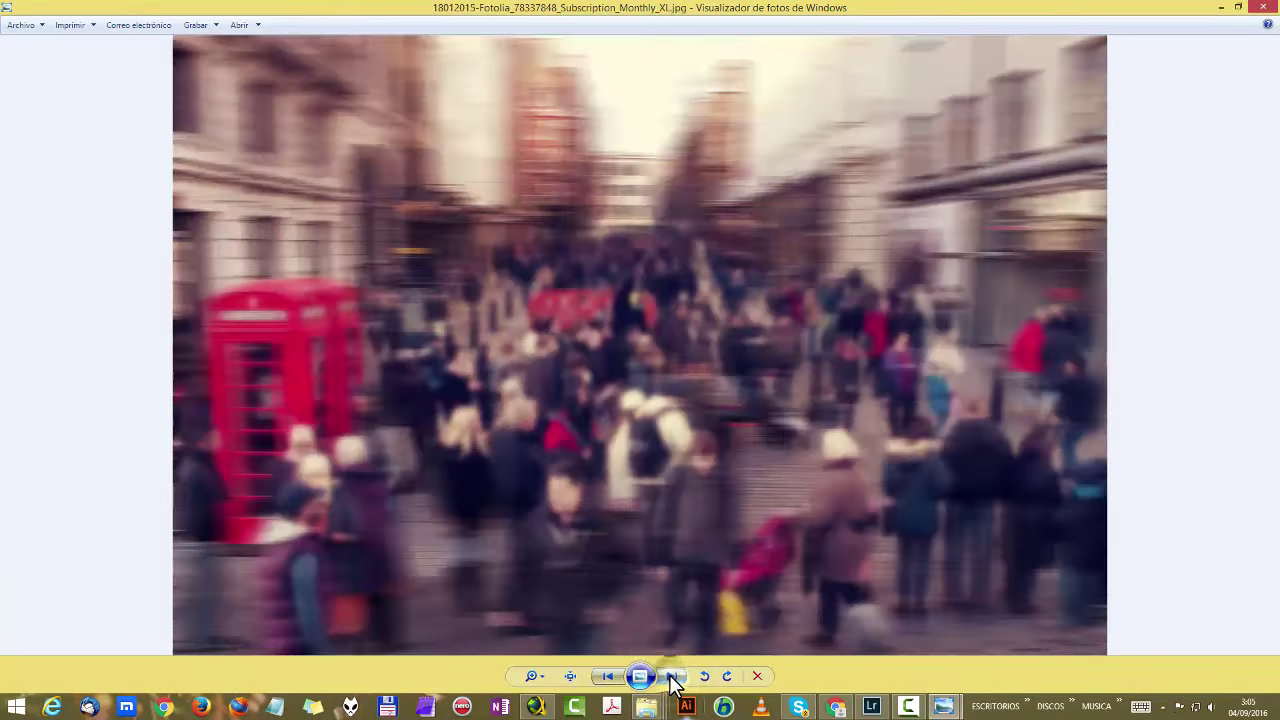
left_click(1263, 8)
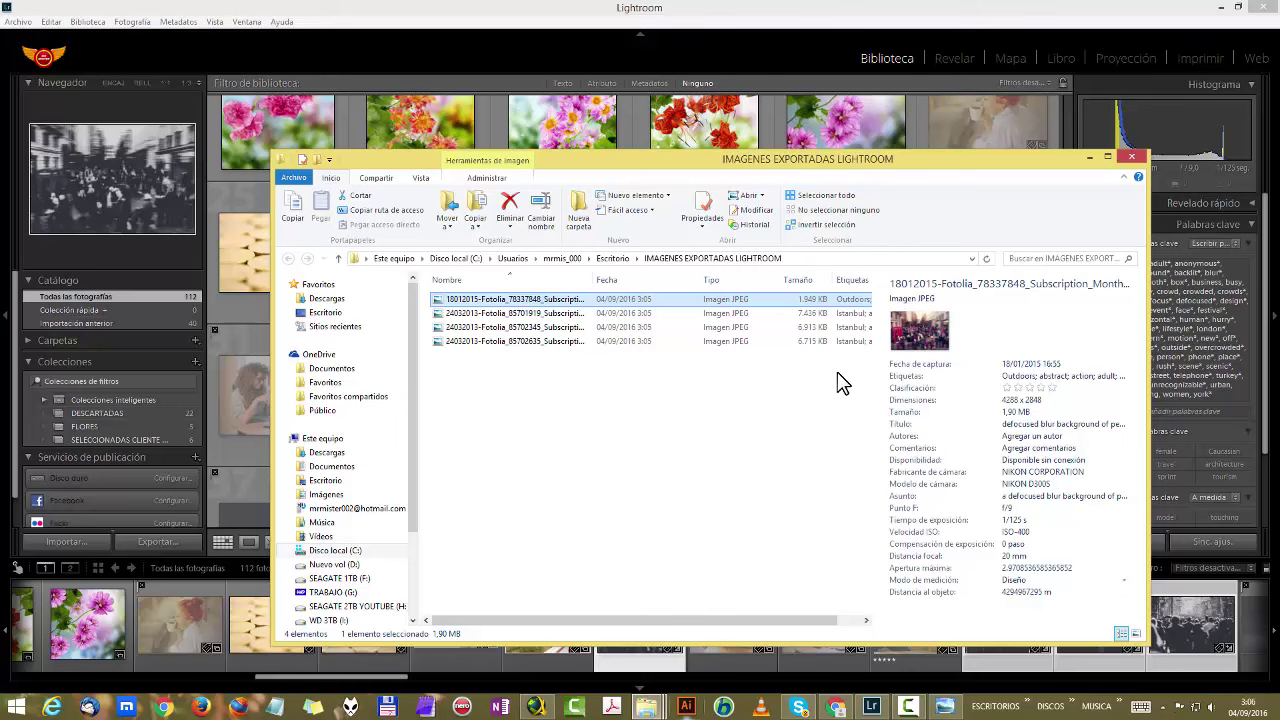
Move the export folder aside, review the reopened Export dialog's settings, then cancel it.
left_click_drag(852, 160, 836, 113)
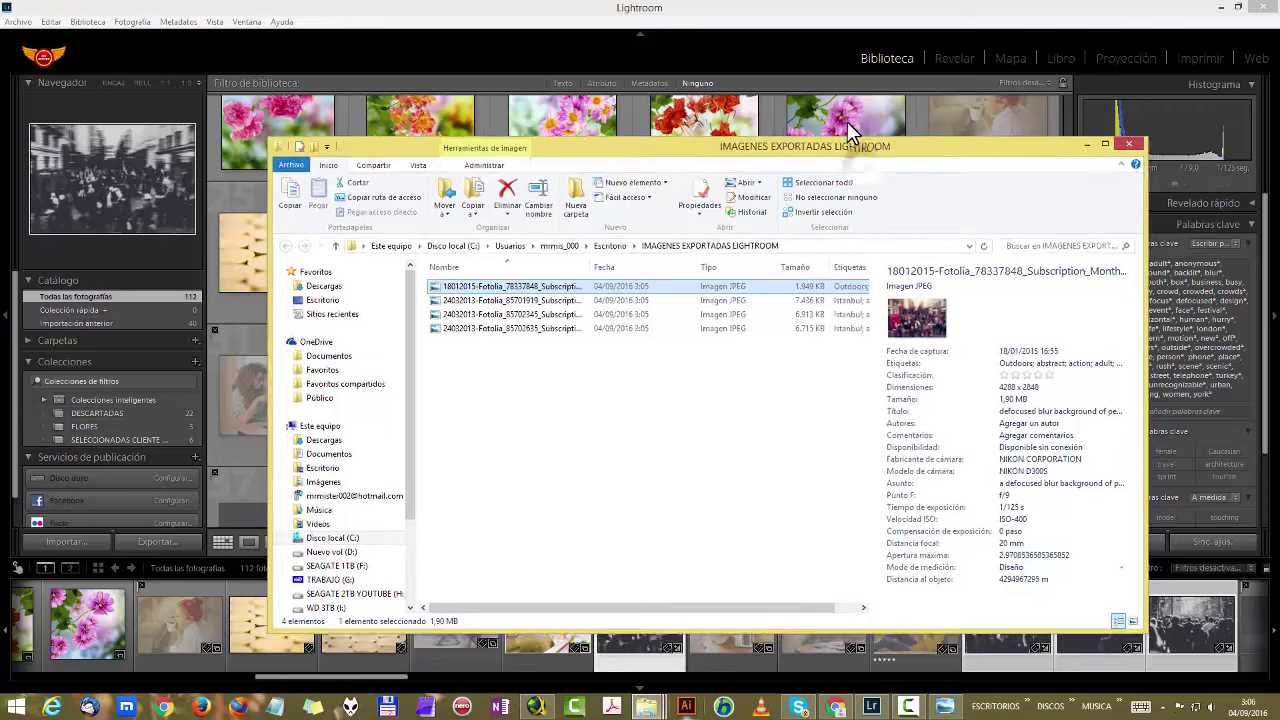
left_click(160, 542)
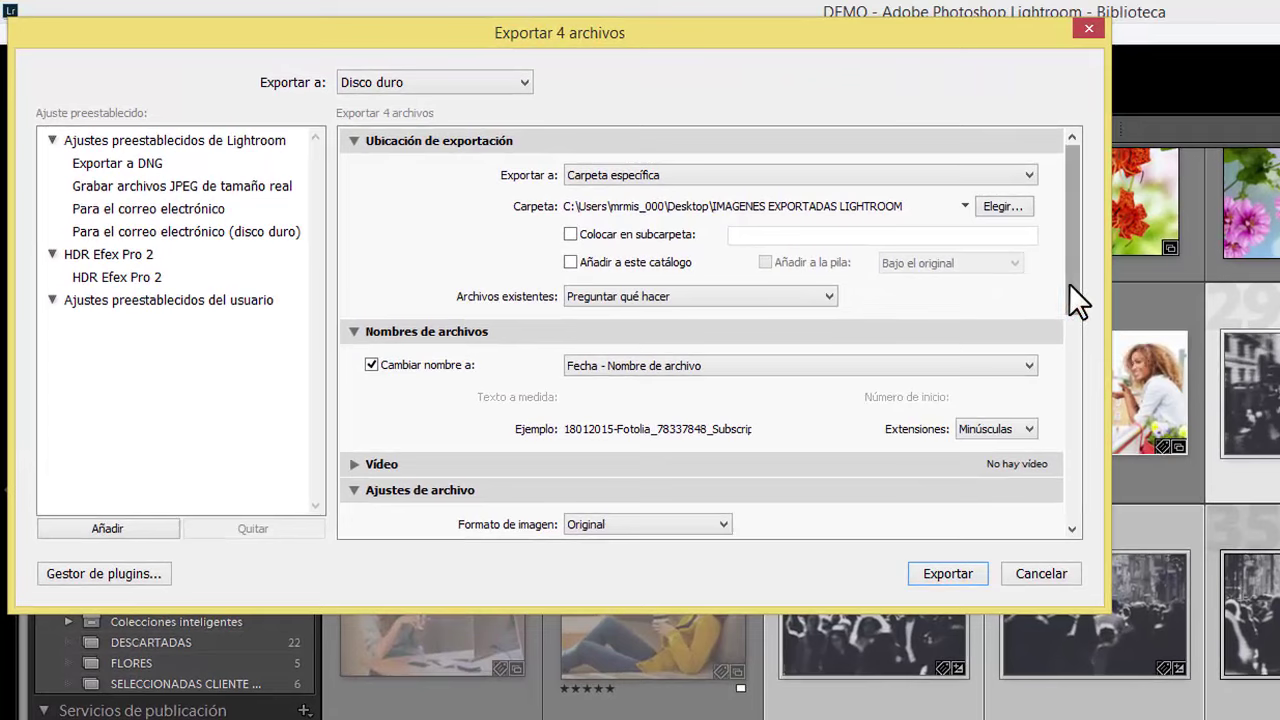
left_click_drag(1069, 297, 1069, 352)
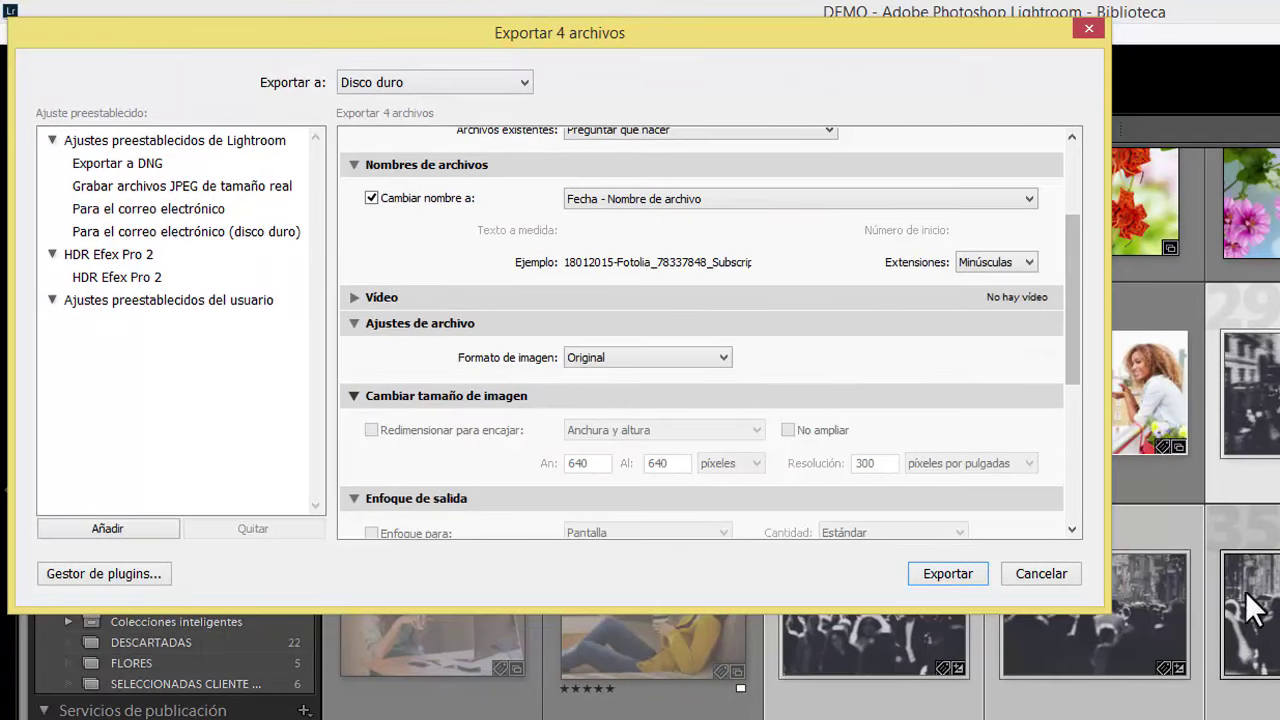
left_click(1039, 575)
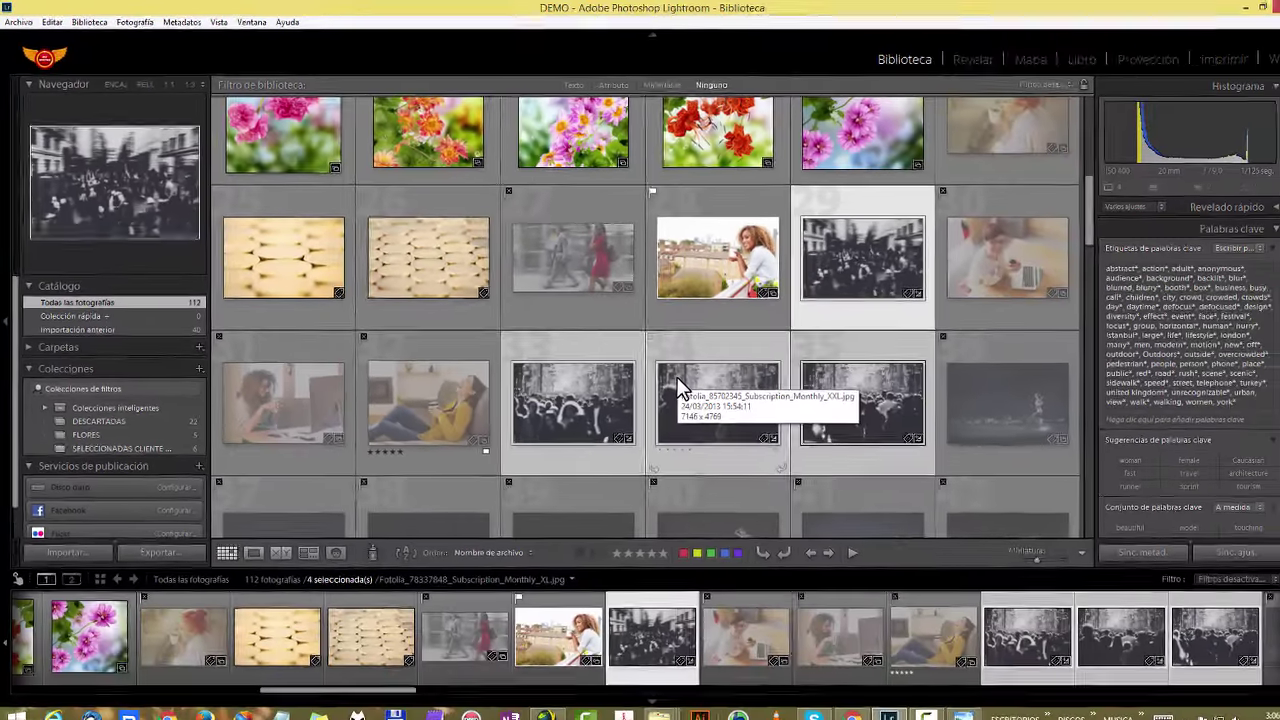